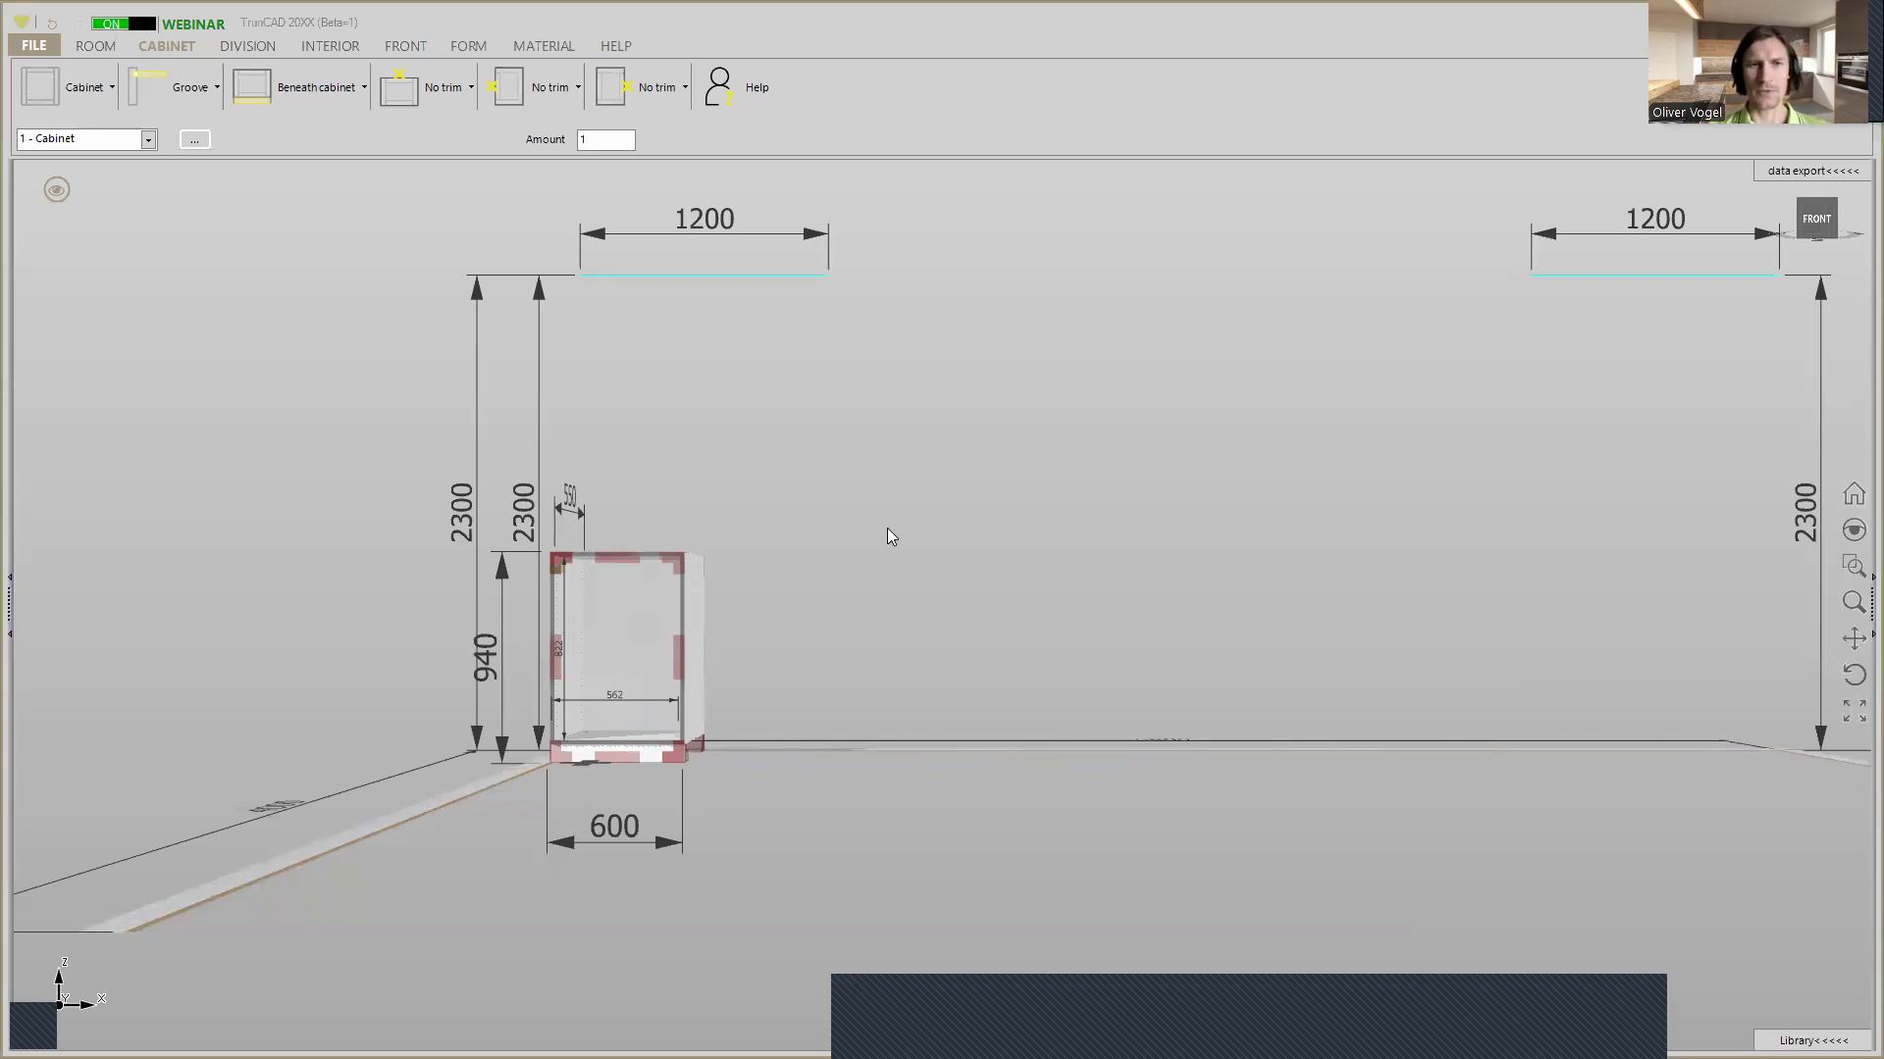
# Add one horizontal division to the interior of the 600 mm wide cabinet
pyautogui.moveTo(880, 534); pyautogui.dragTo(843, 563, button='middle')
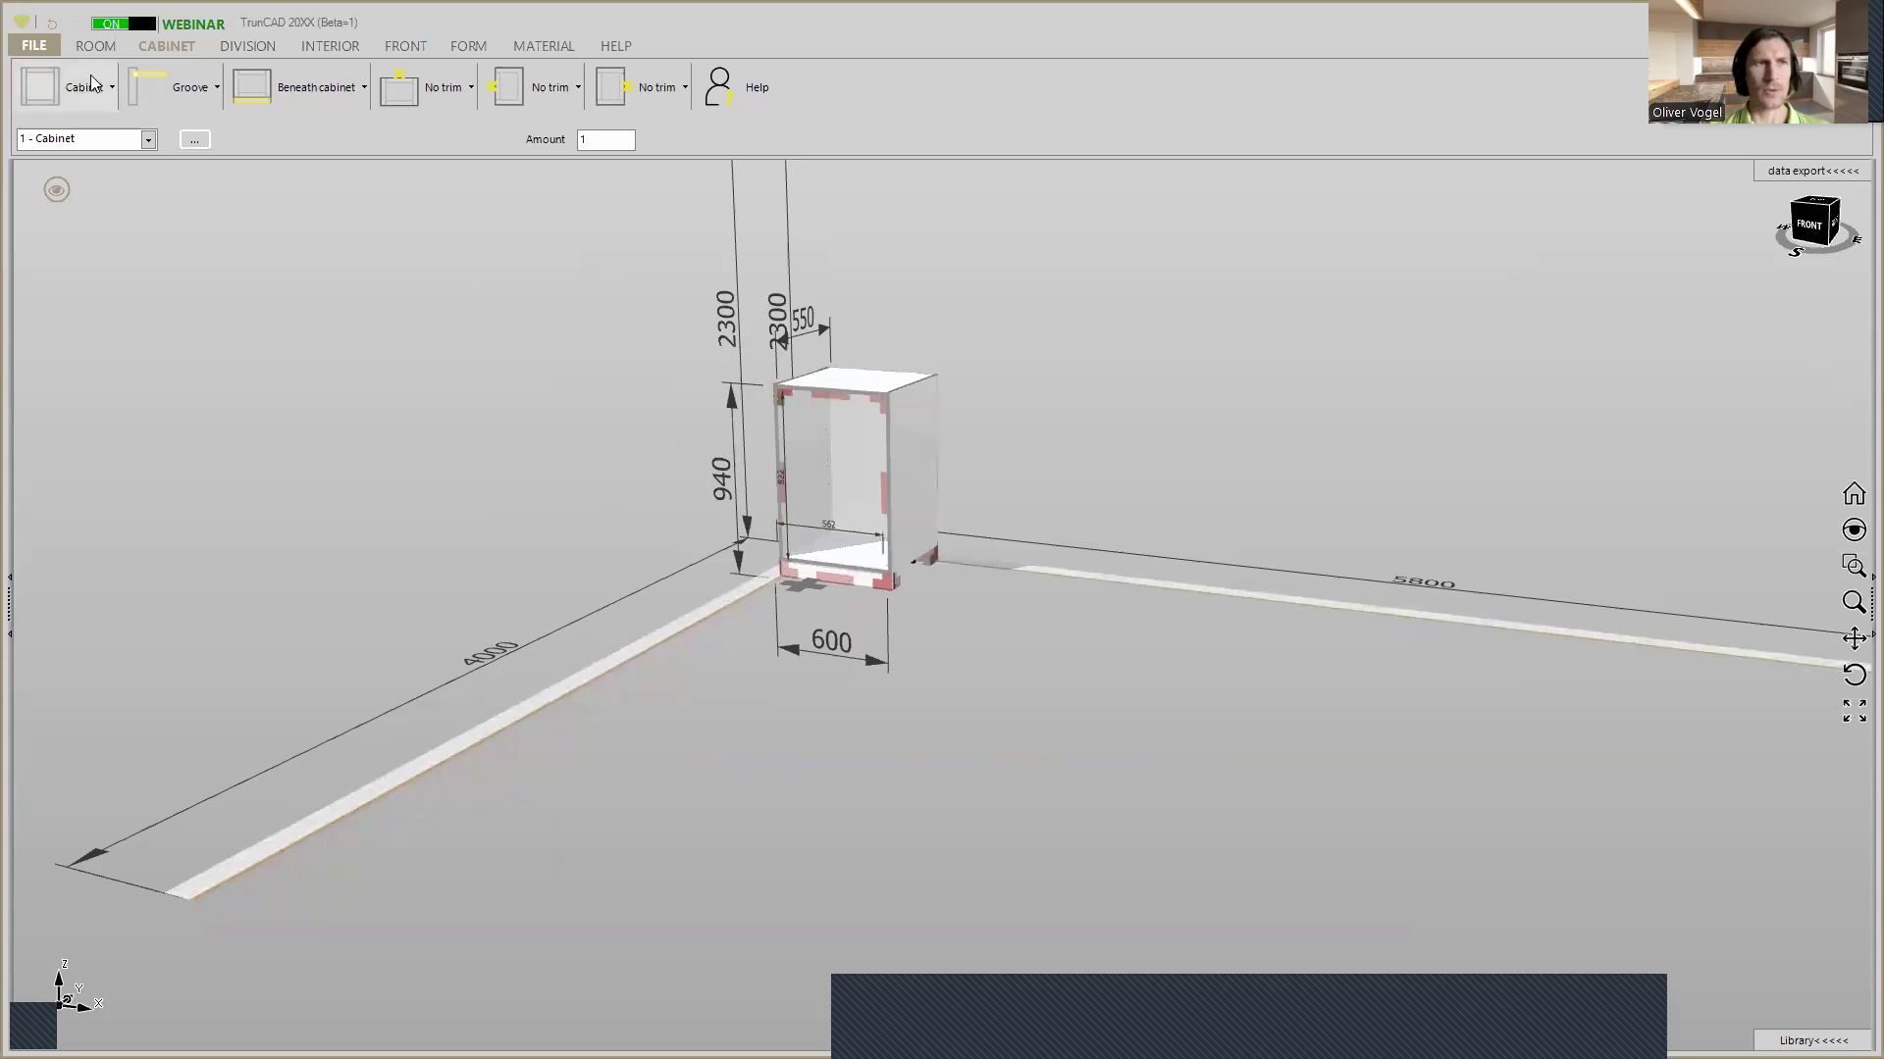
pyautogui.click(244, 48)
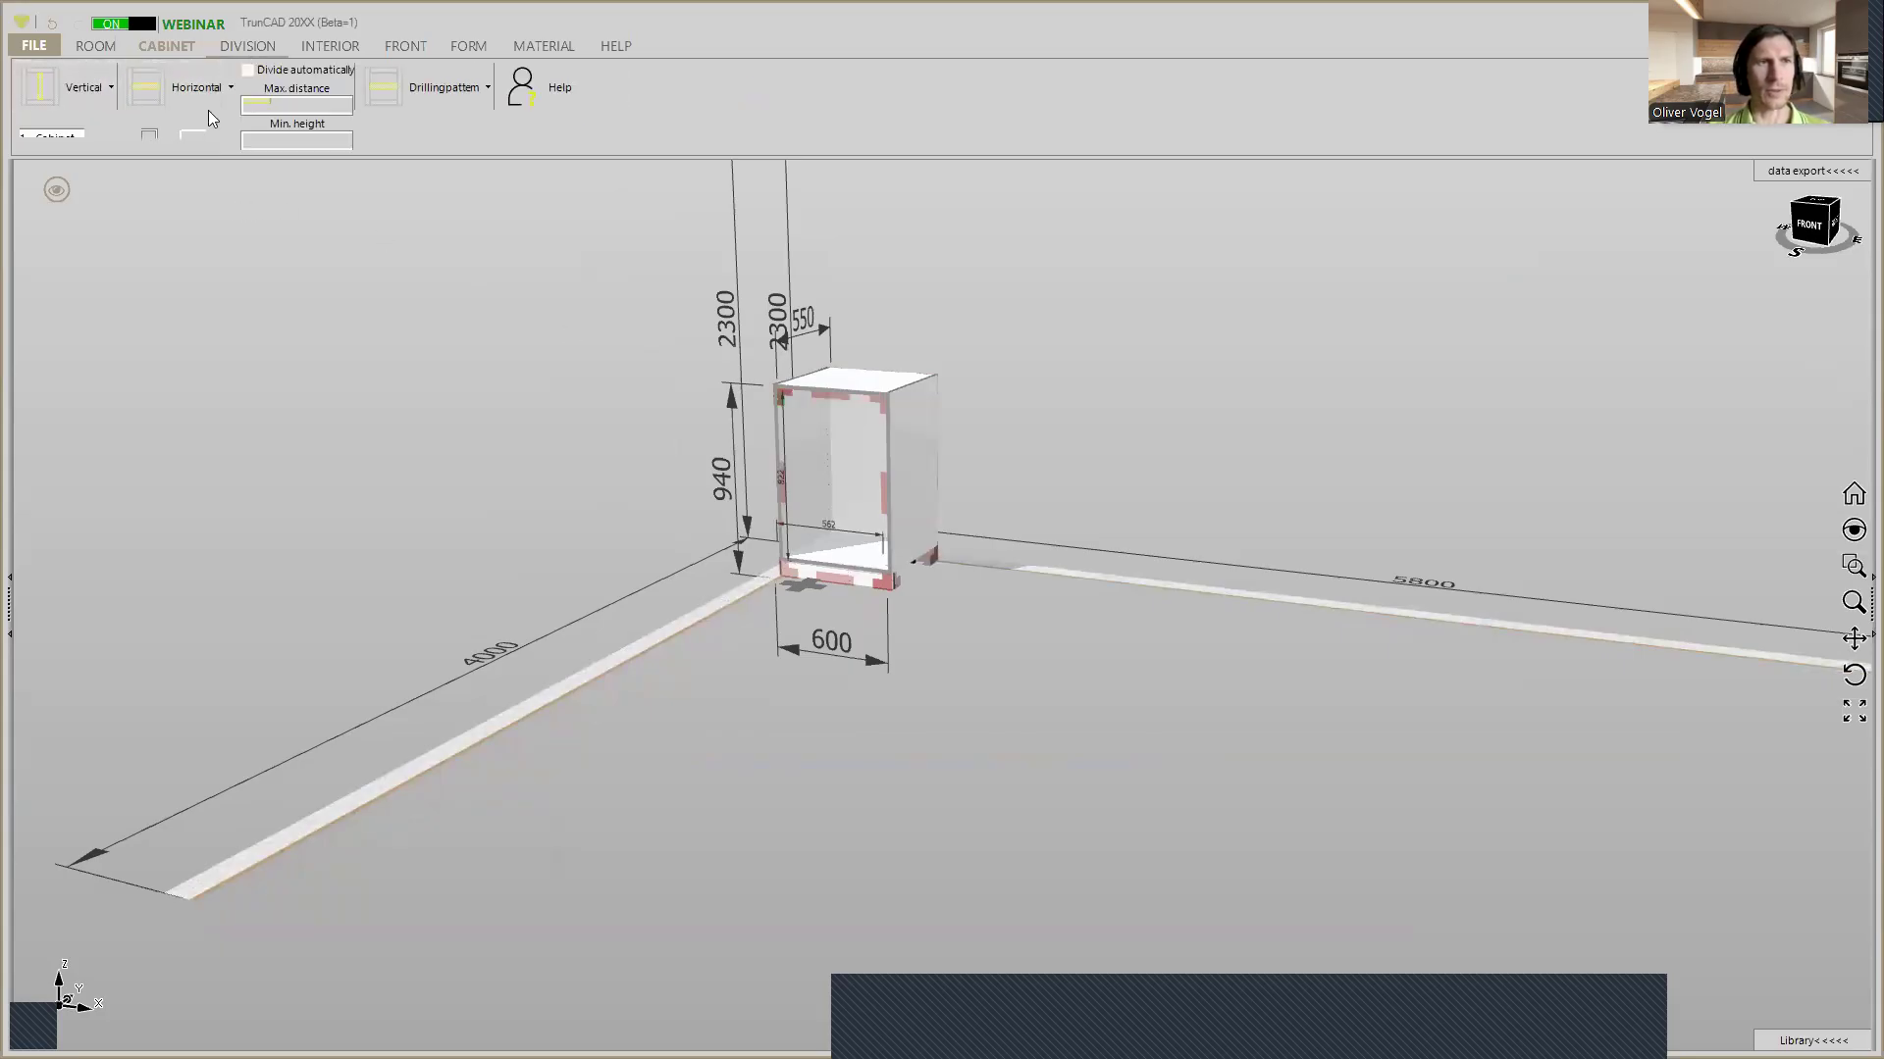
pyautogui.click(144, 93)
pyautogui.click(842, 473)
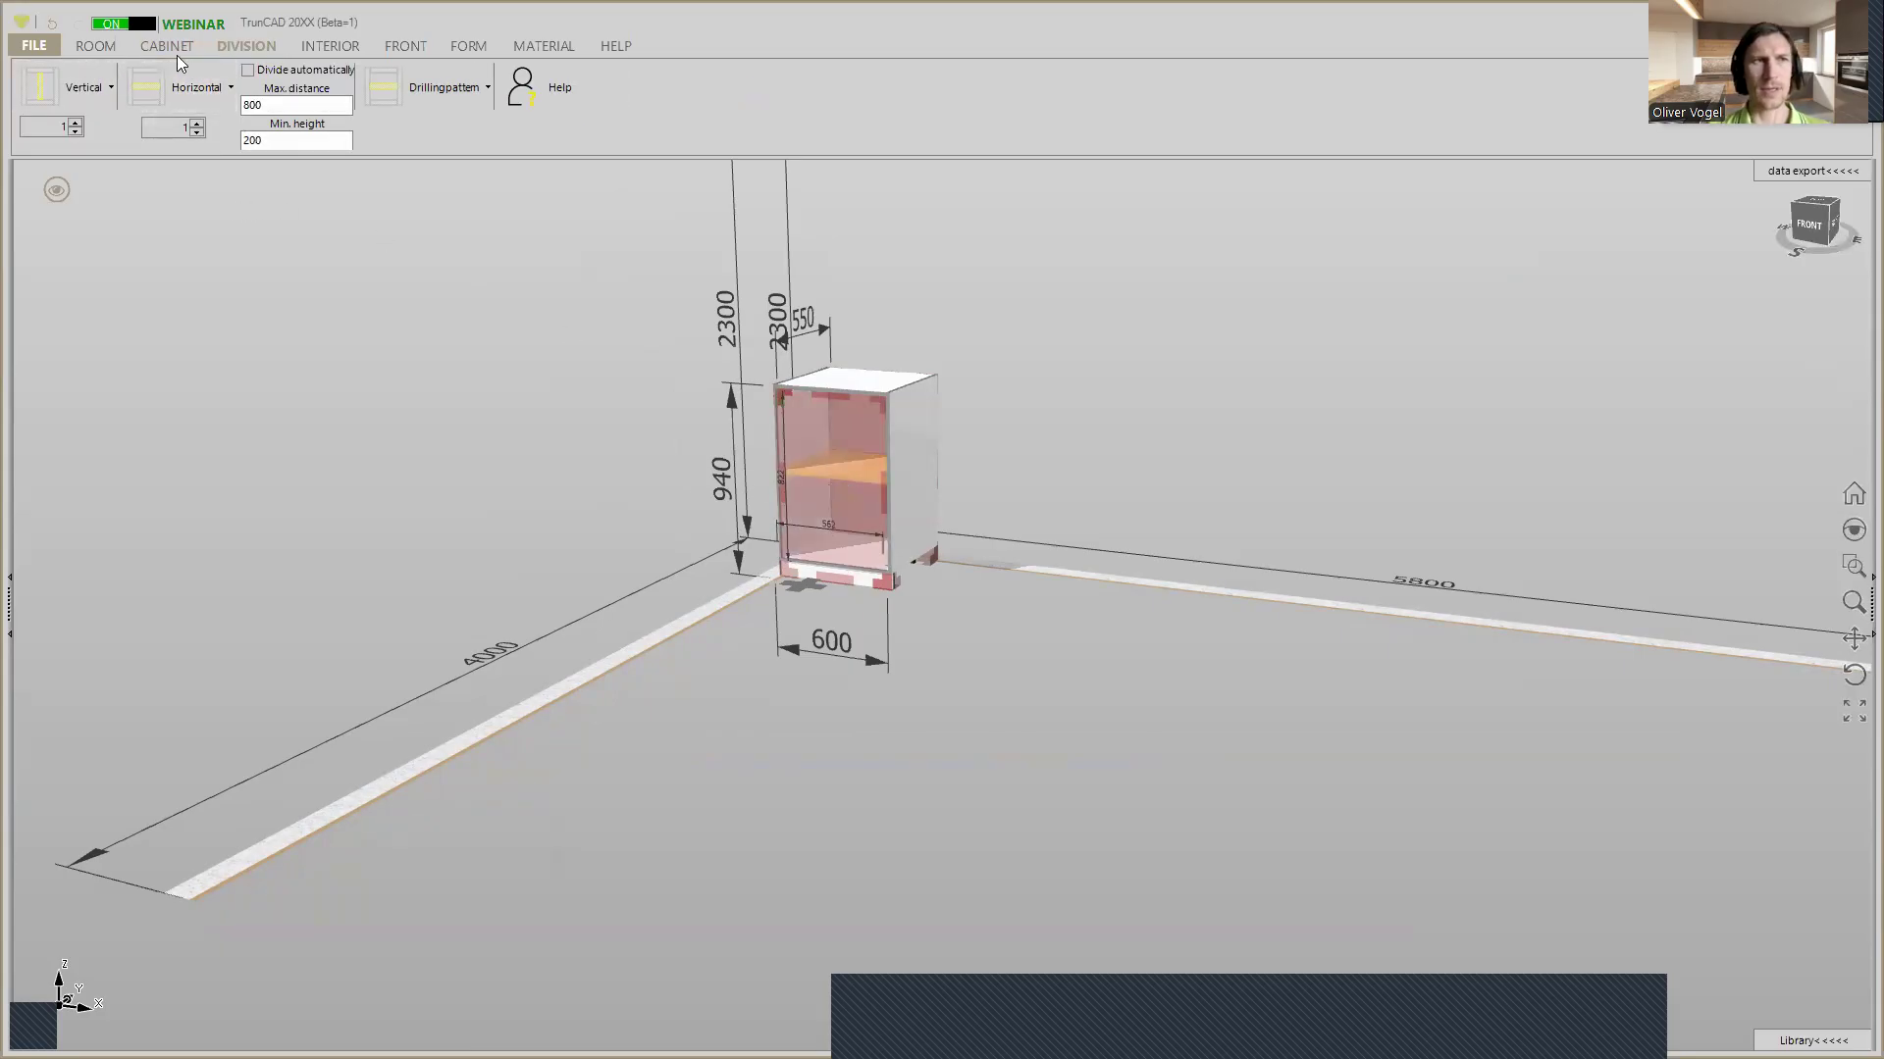
# Switch the cabinet to the transparent display that exposes the drillings and fittings at its panel joints
pyautogui.click(56, 191)
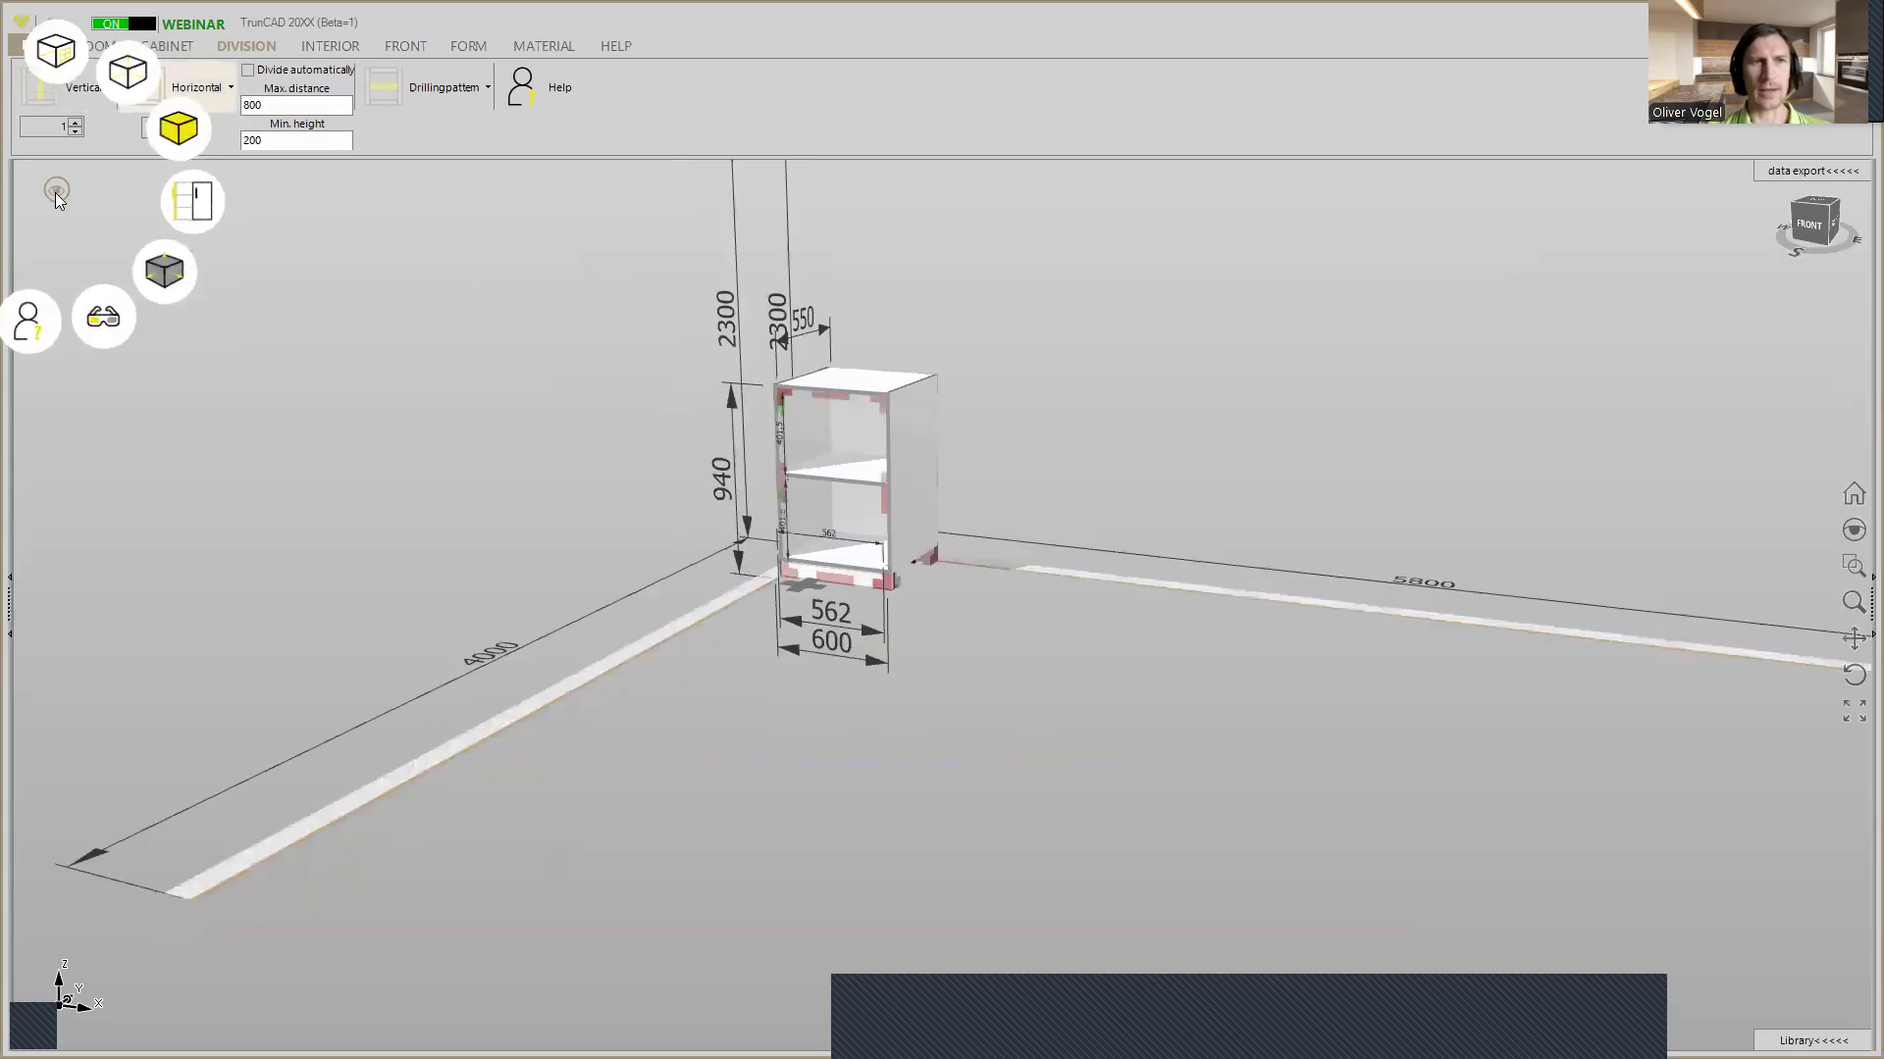
pyautogui.click(186, 131)
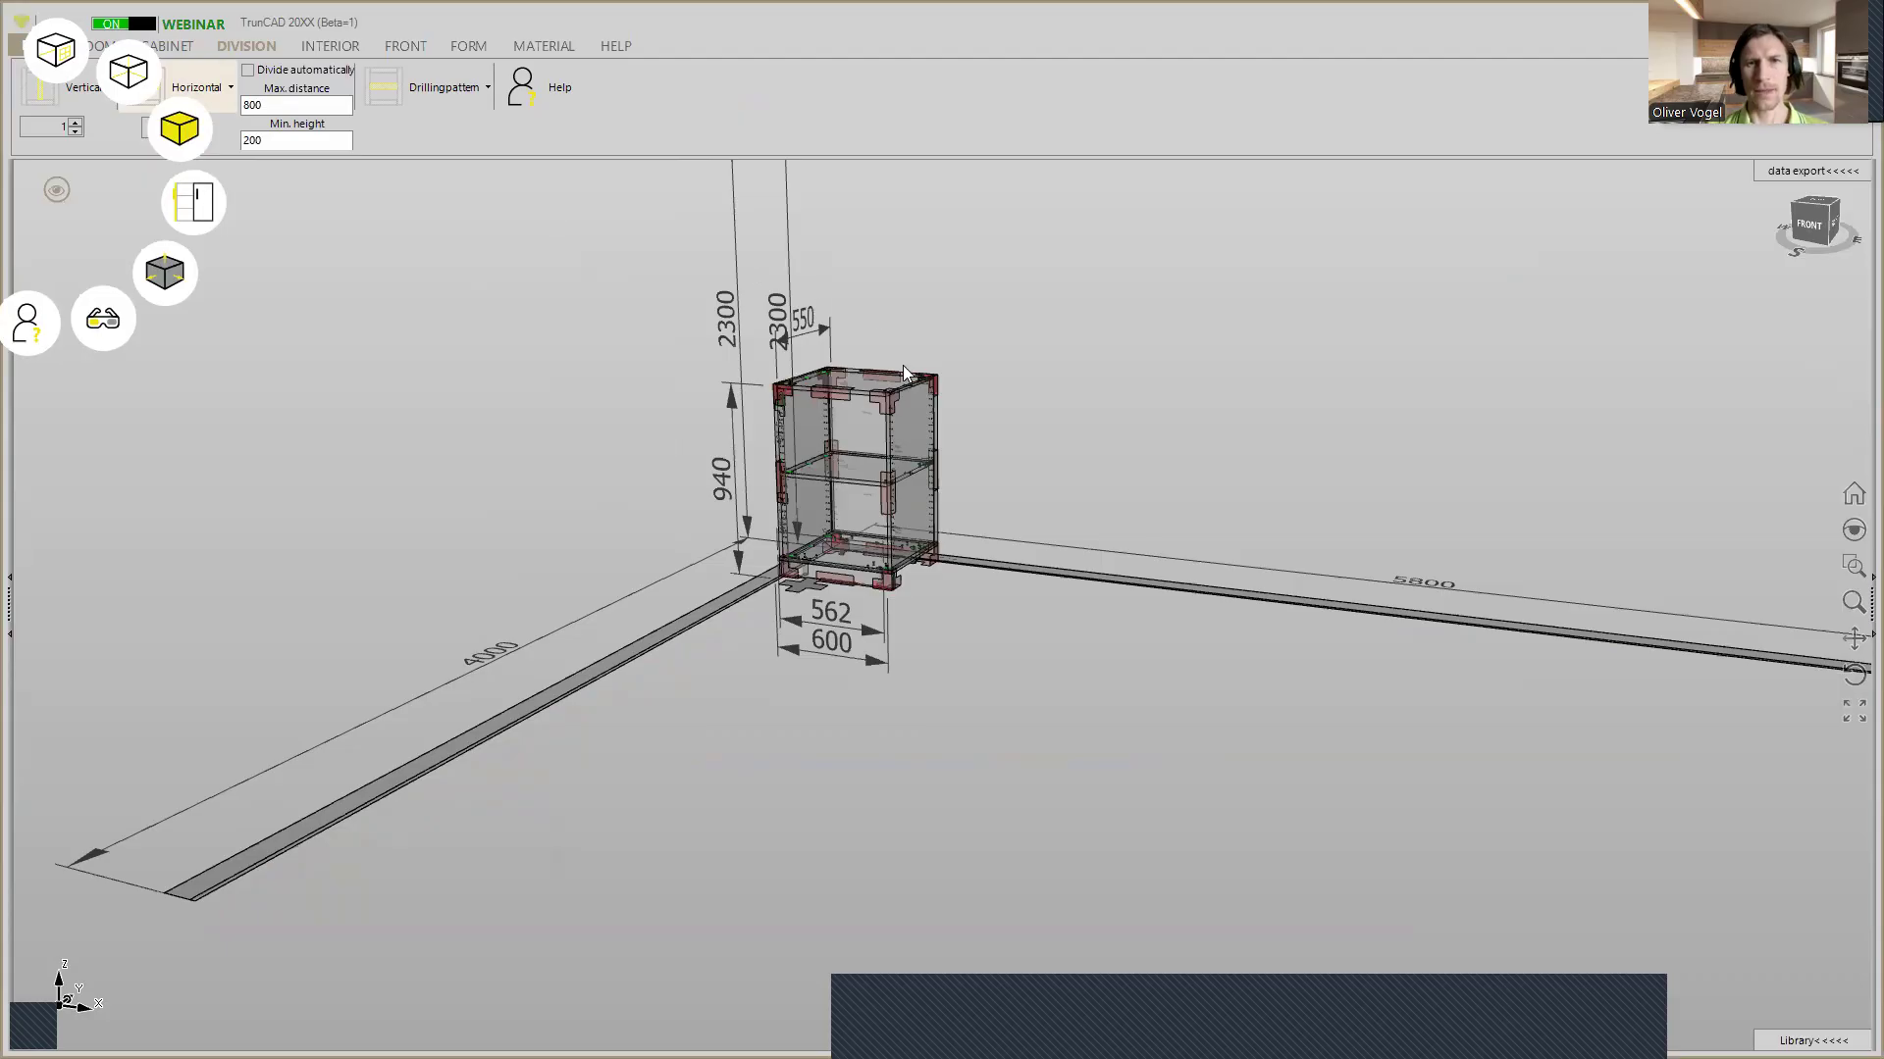
pyautogui.scroll(4, 903, 369)
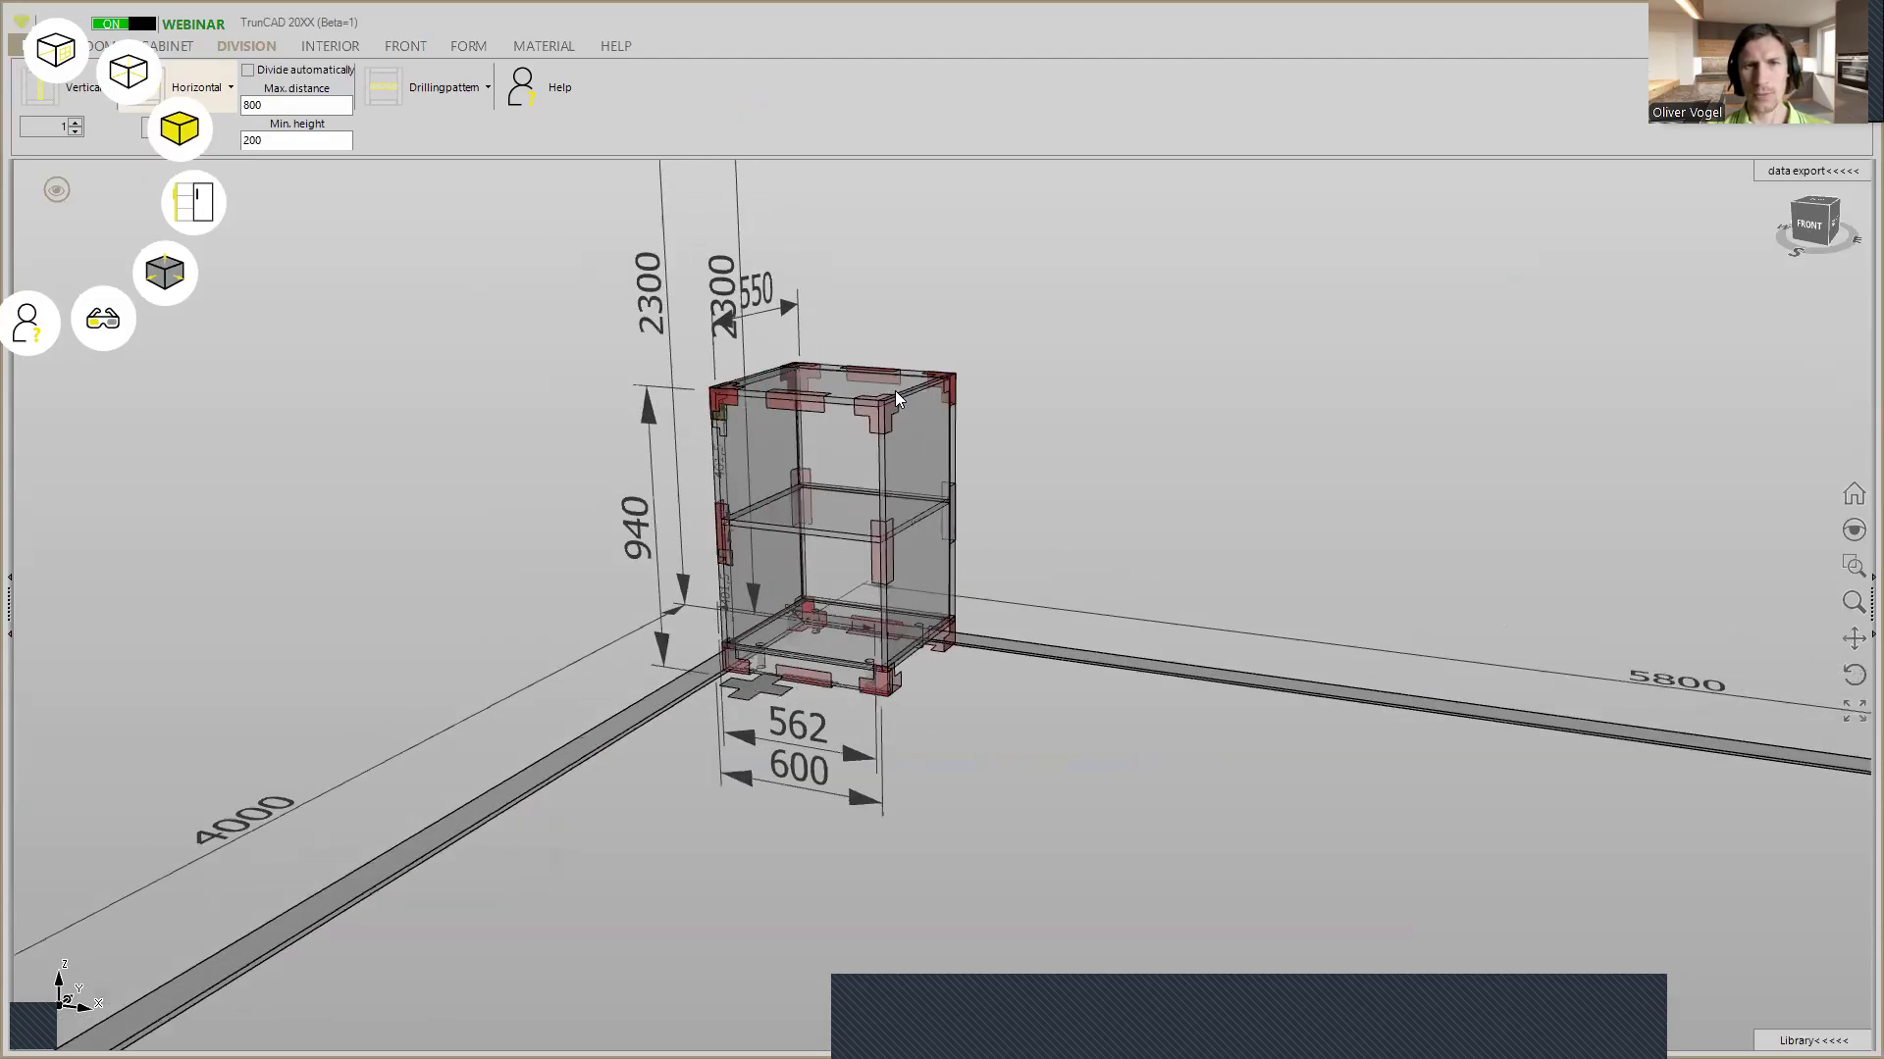
pyautogui.scroll(3, 894, 390)
pyautogui.scroll(2, 1020, 339)
pyautogui.moveTo(1069, 330); pyautogui.dragTo(1053, 342, button='middle')
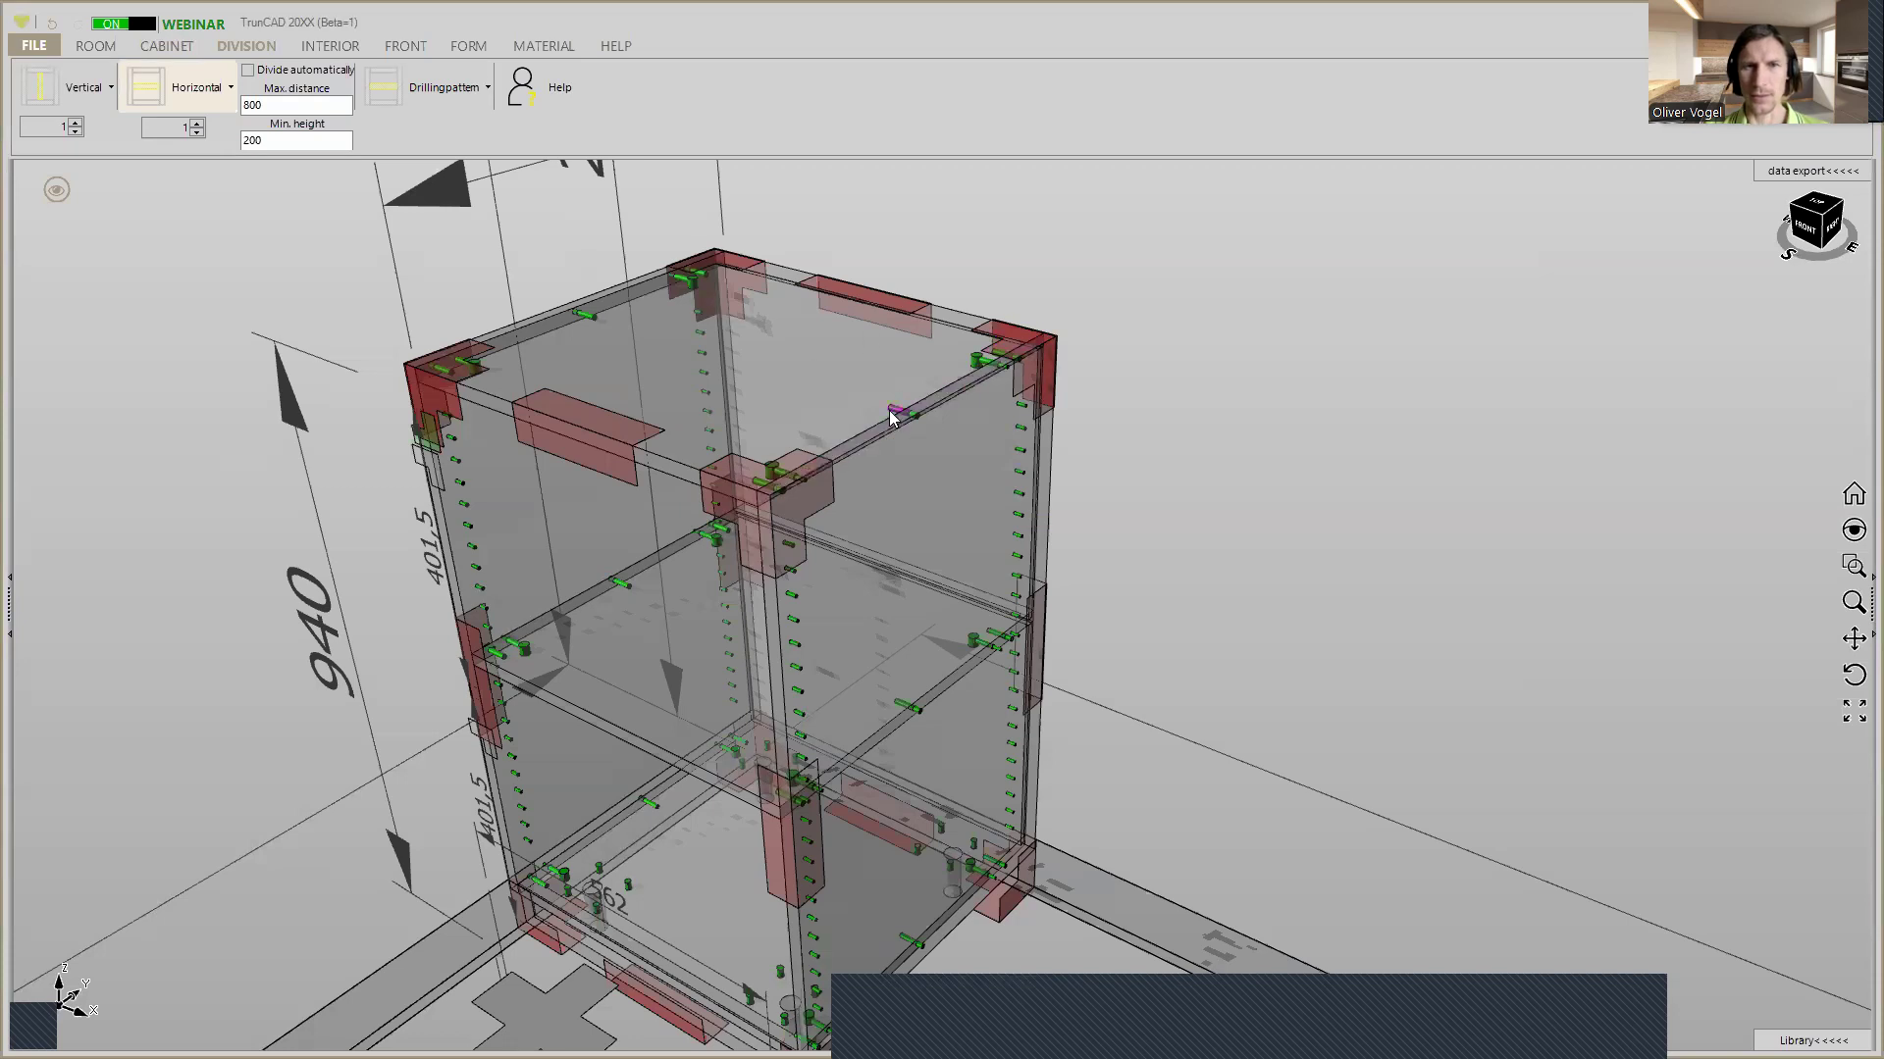
# Set the y-Versatz of the middle dowel joining the top panel to the right side to -1
pyautogui.scroll(4, 893, 412)
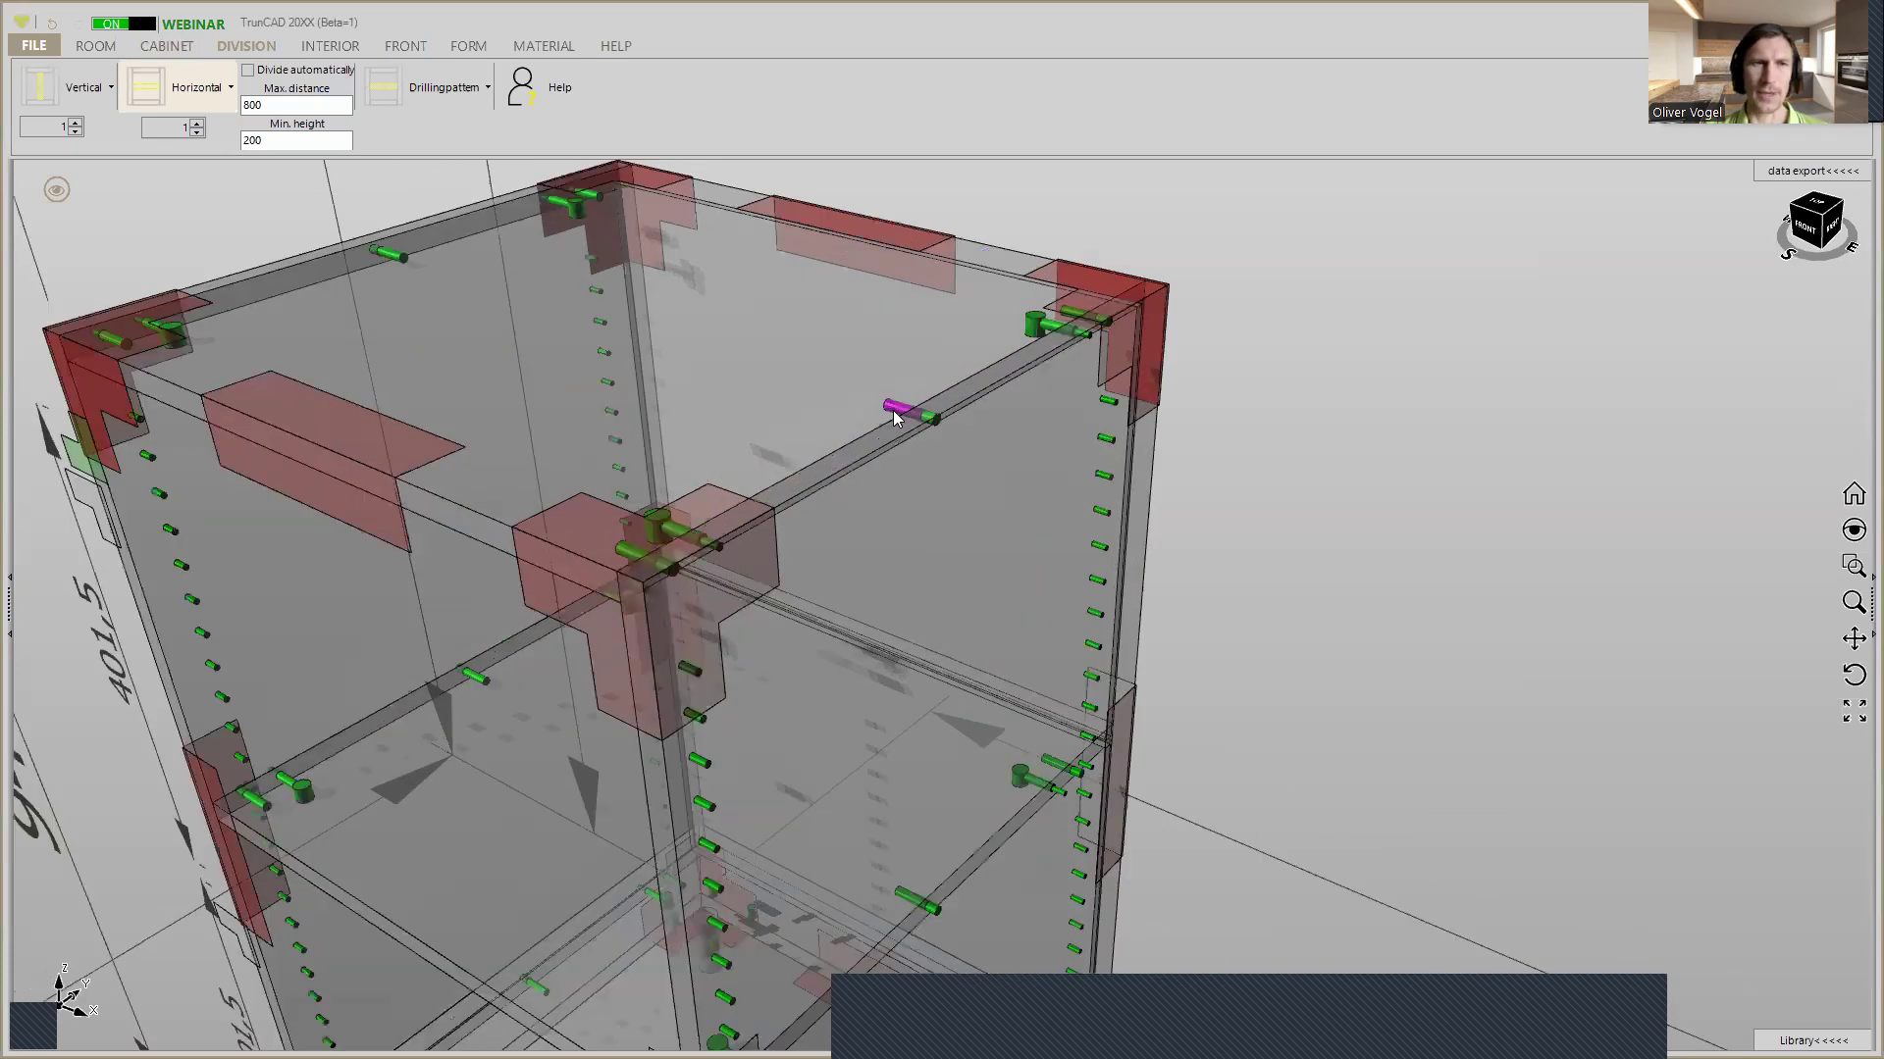
pyautogui.scroll(-4, 893, 417)
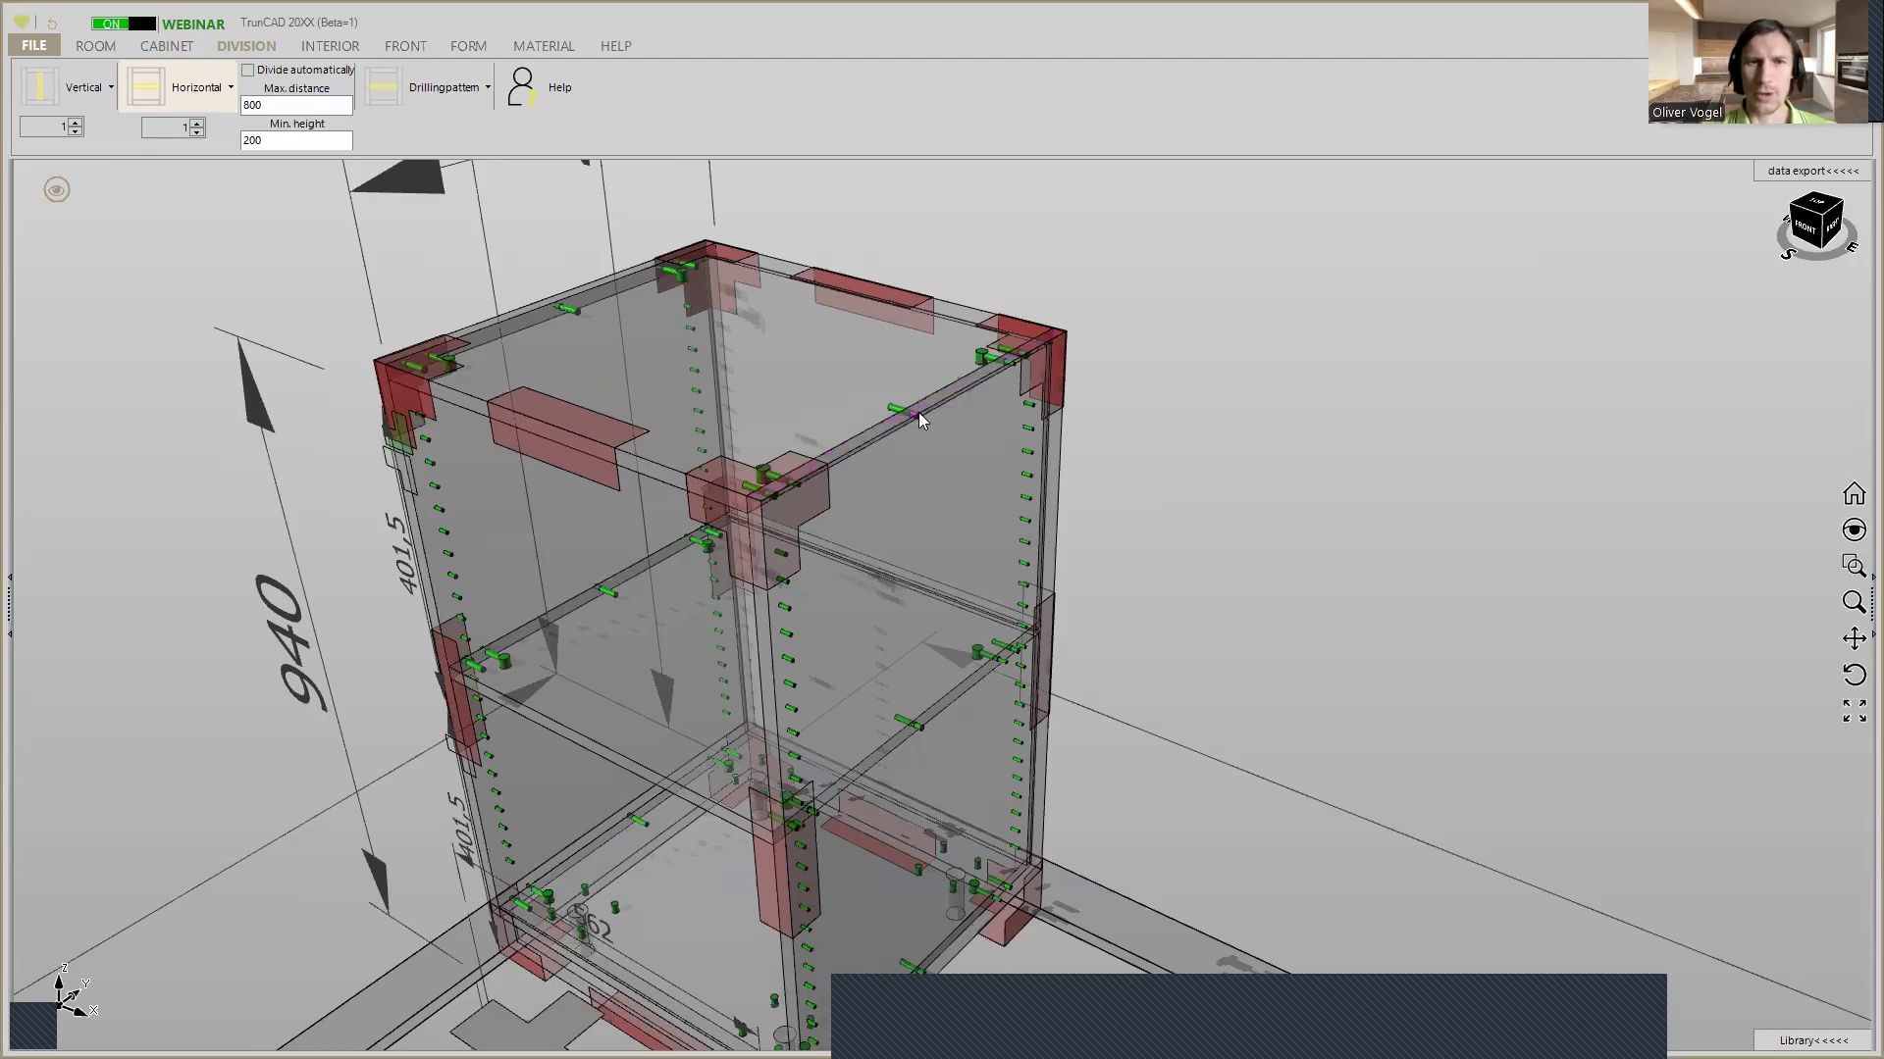
pyautogui.scroll(4, 916, 410)
pyautogui.moveTo(930, 412); pyautogui.dragTo(977, 412, button='middle')
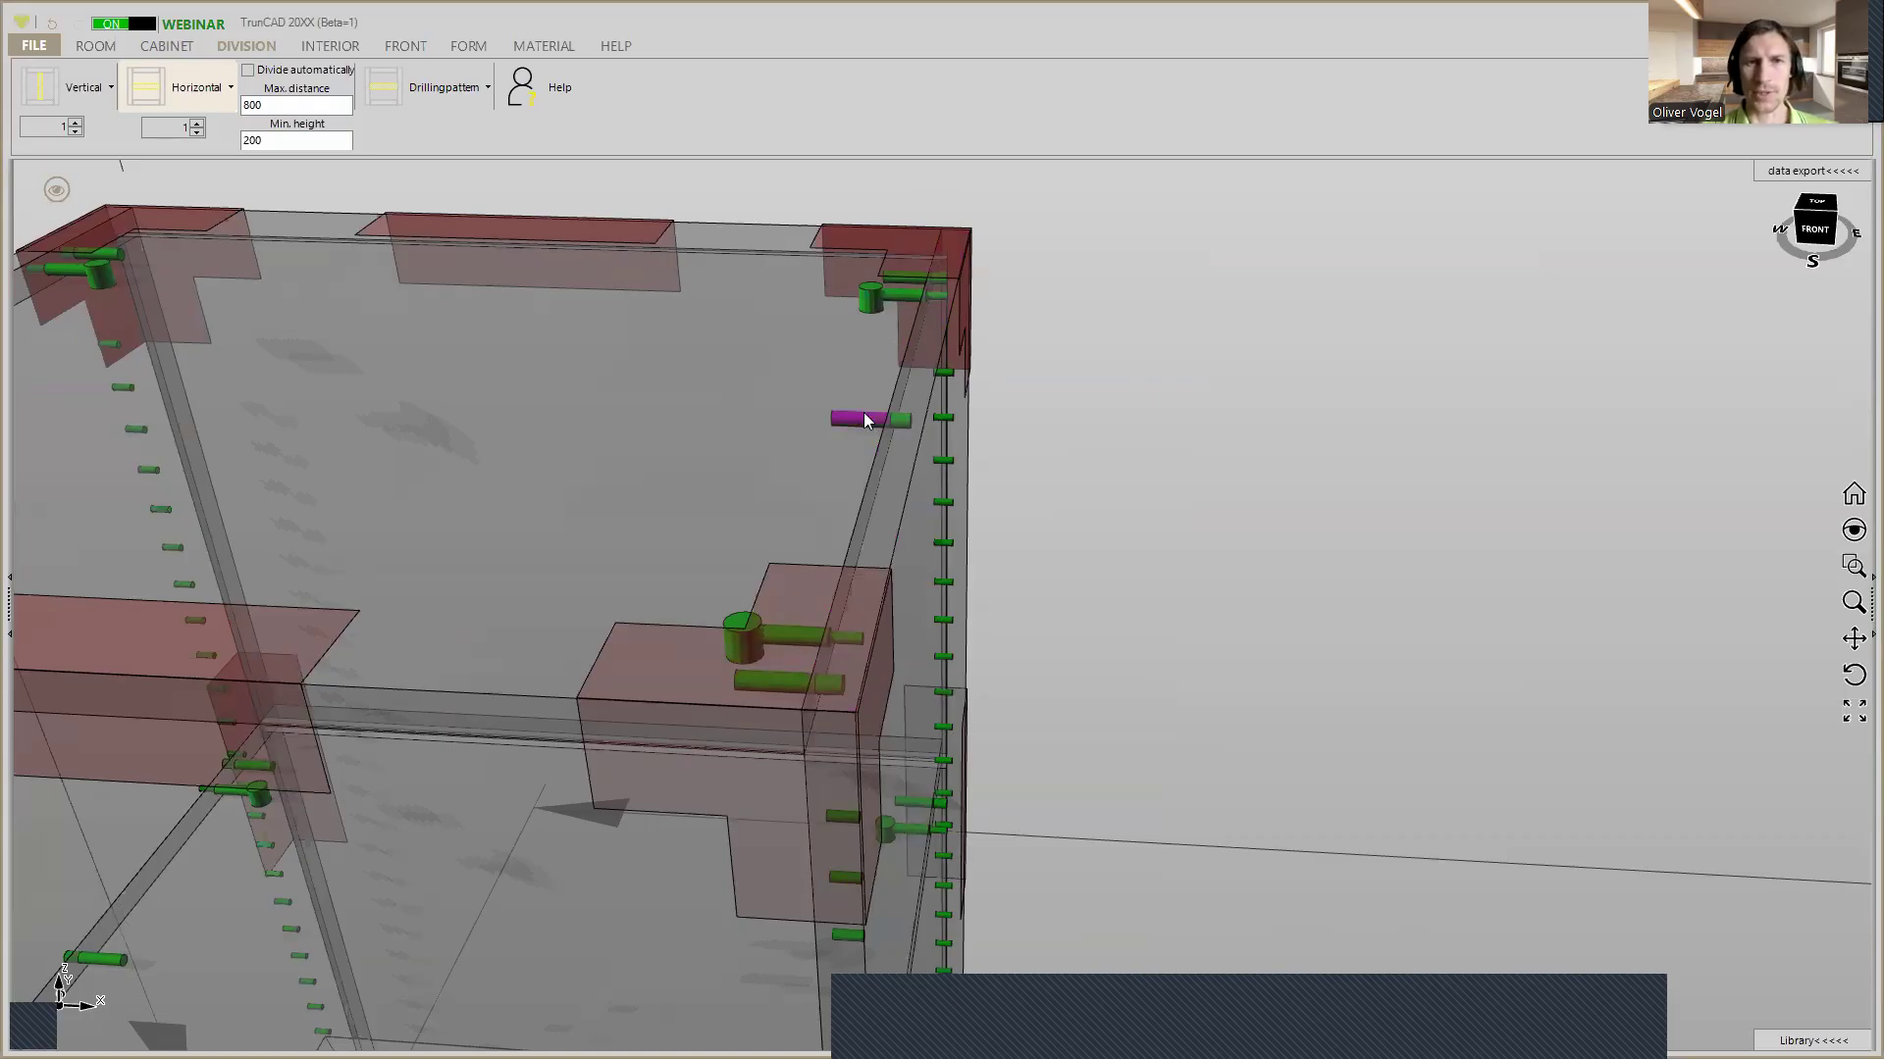
pyautogui.click(864, 413)
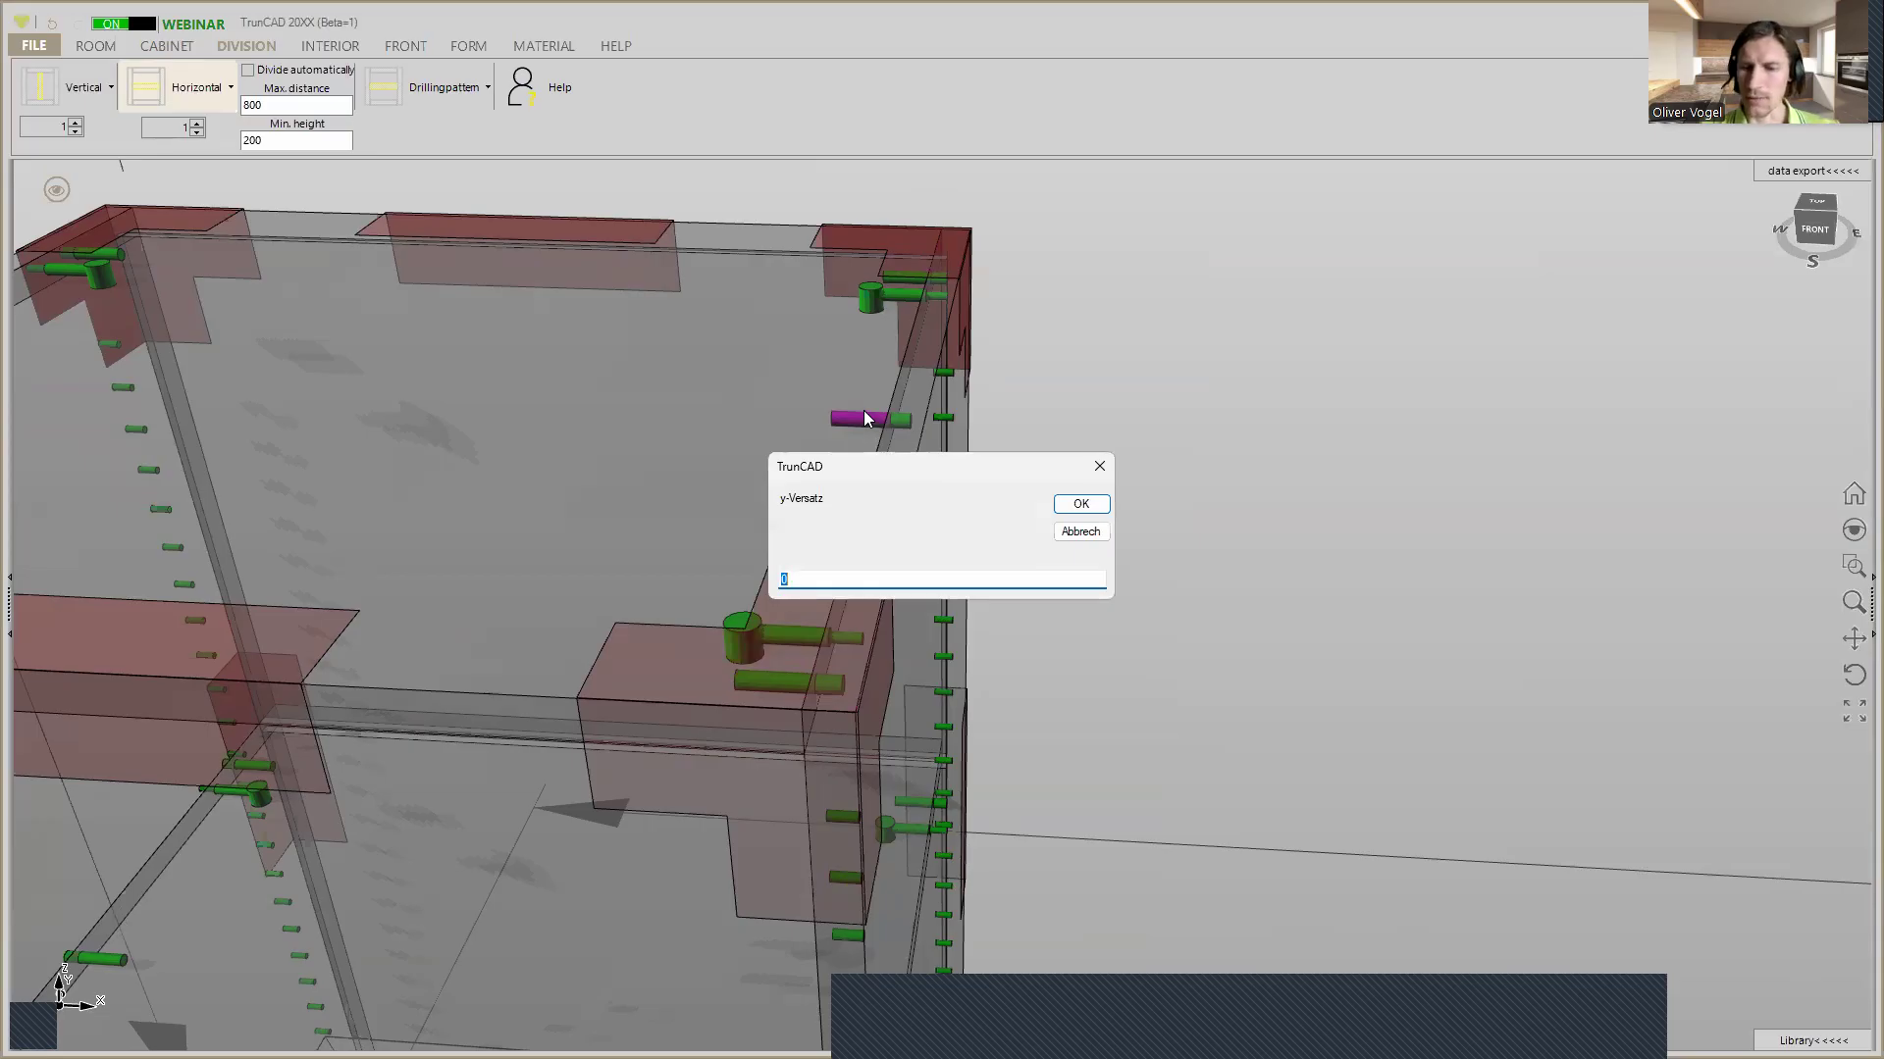
pyautogui.write('-1')
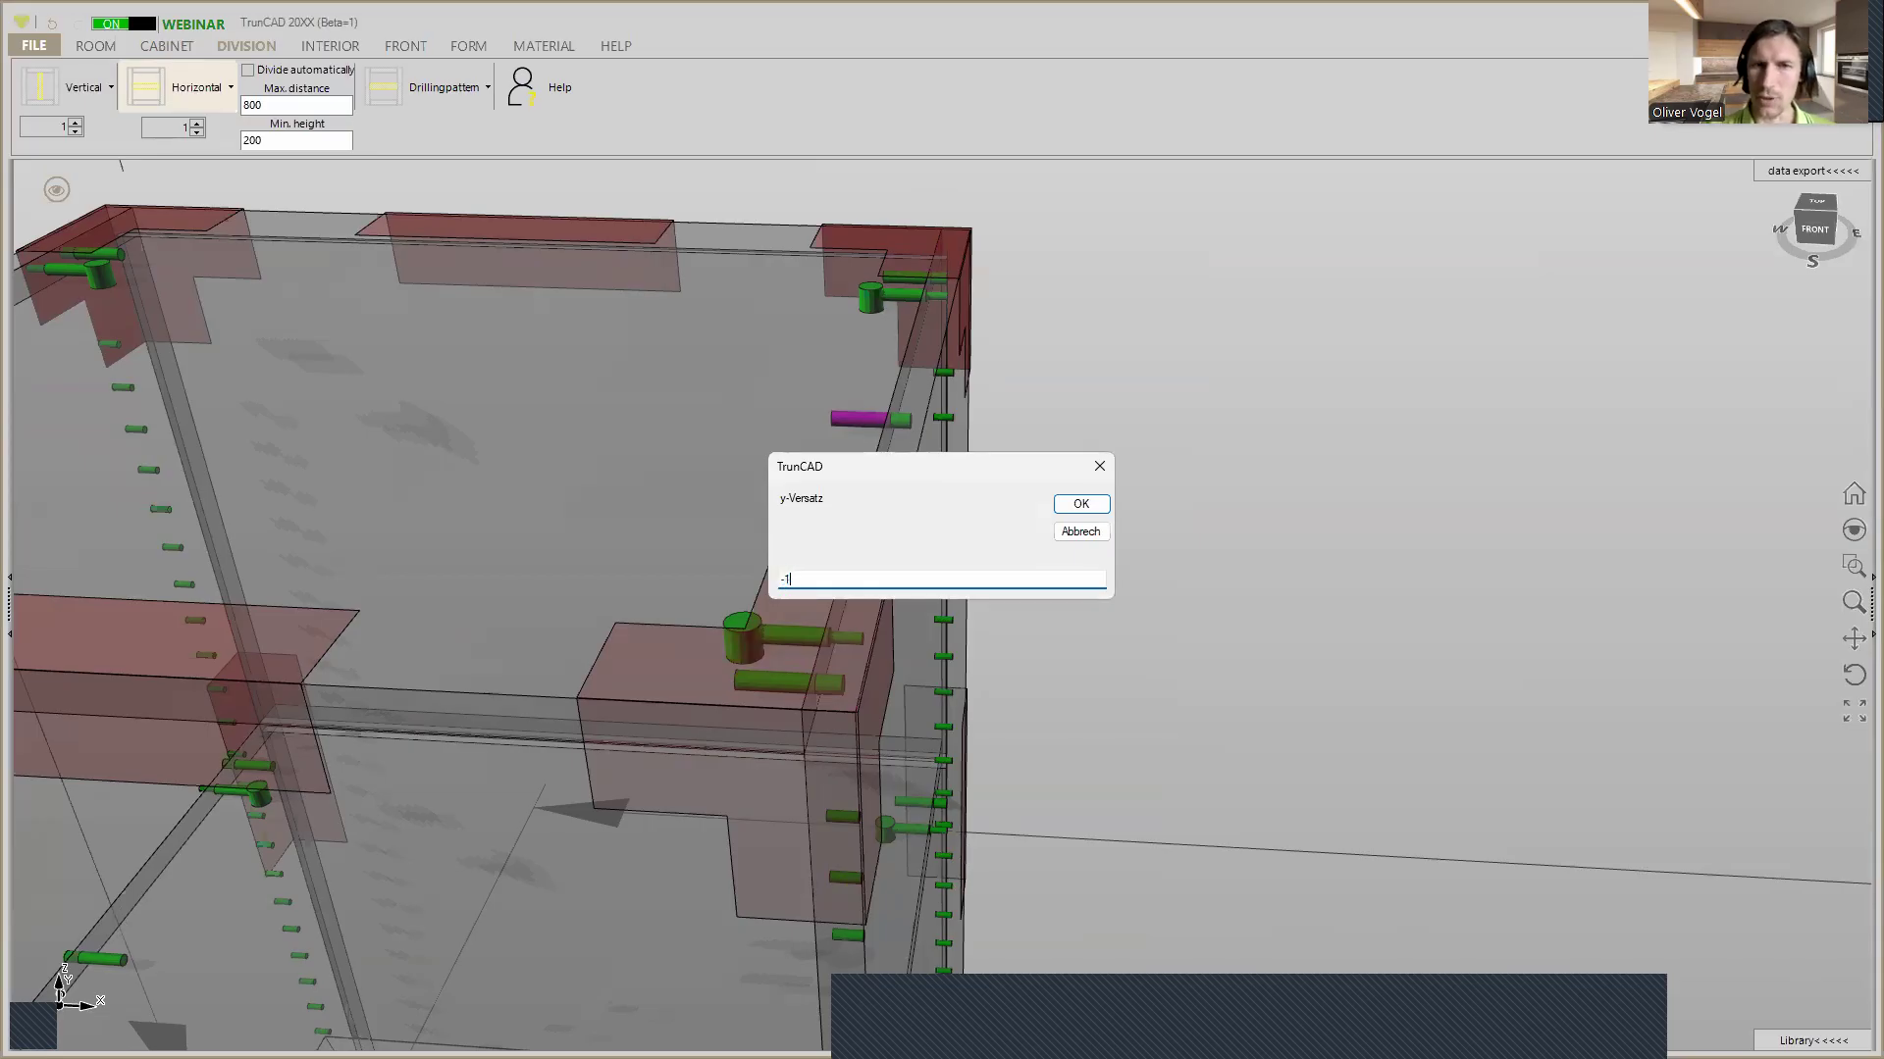
pyautogui.click(1081, 504)
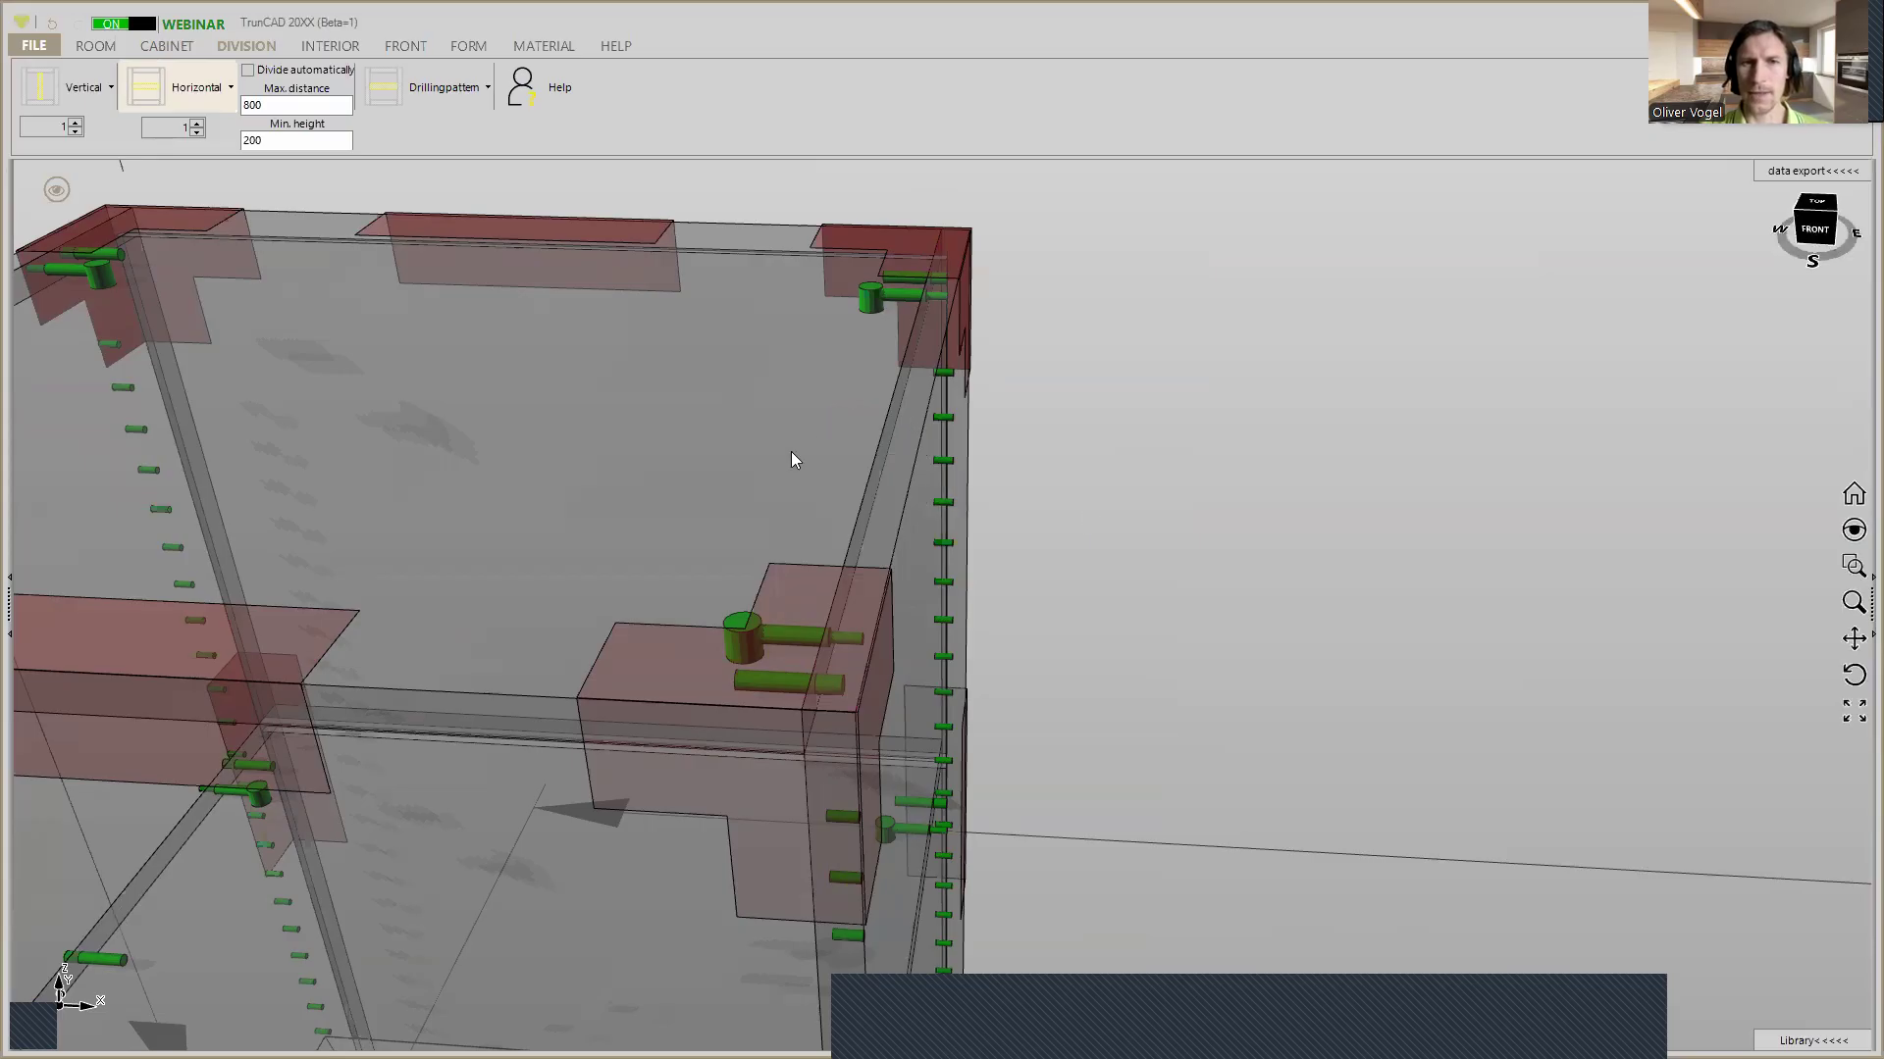
# Set the y-Versatz of the rear cam fitting joining the top panel to the right side to -1
pyautogui.moveTo(910, 333); pyautogui.dragTo(865, 384, button='middle')
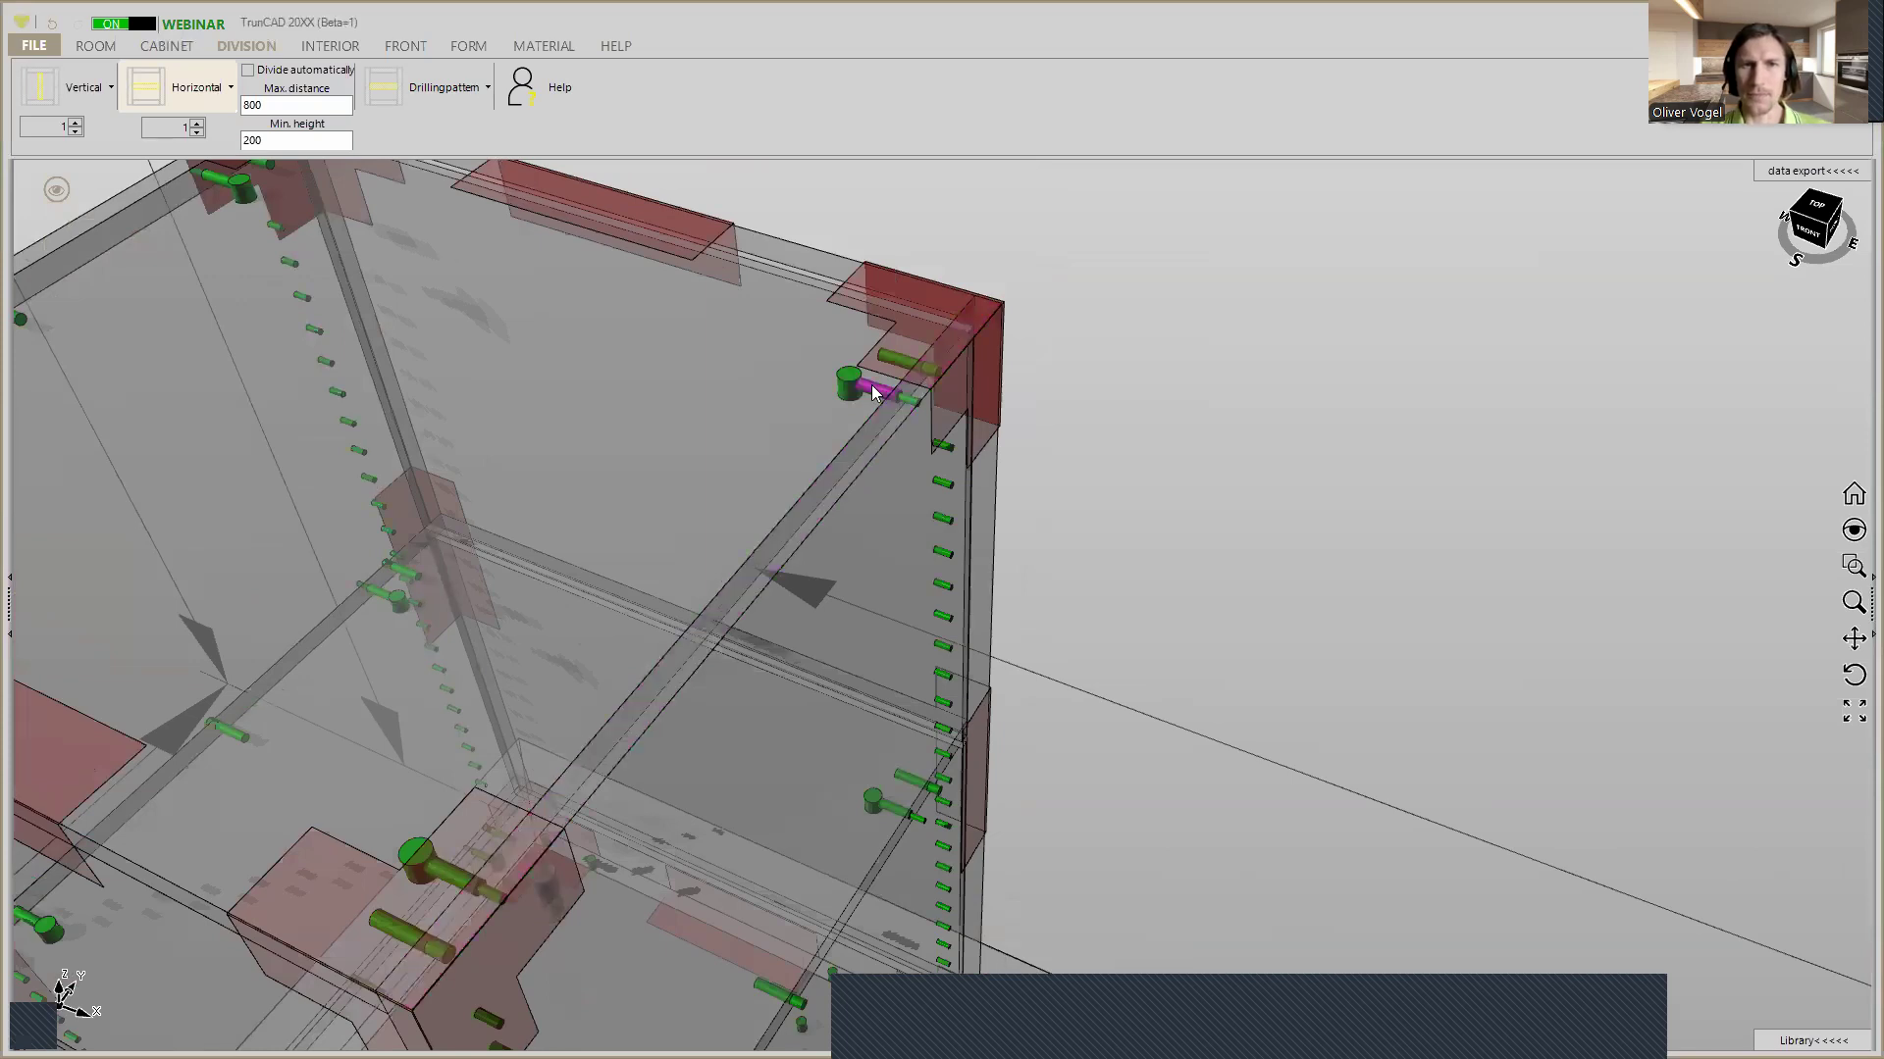
pyautogui.moveTo(852, 384); pyautogui.dragTo(826, 358, button='middle')
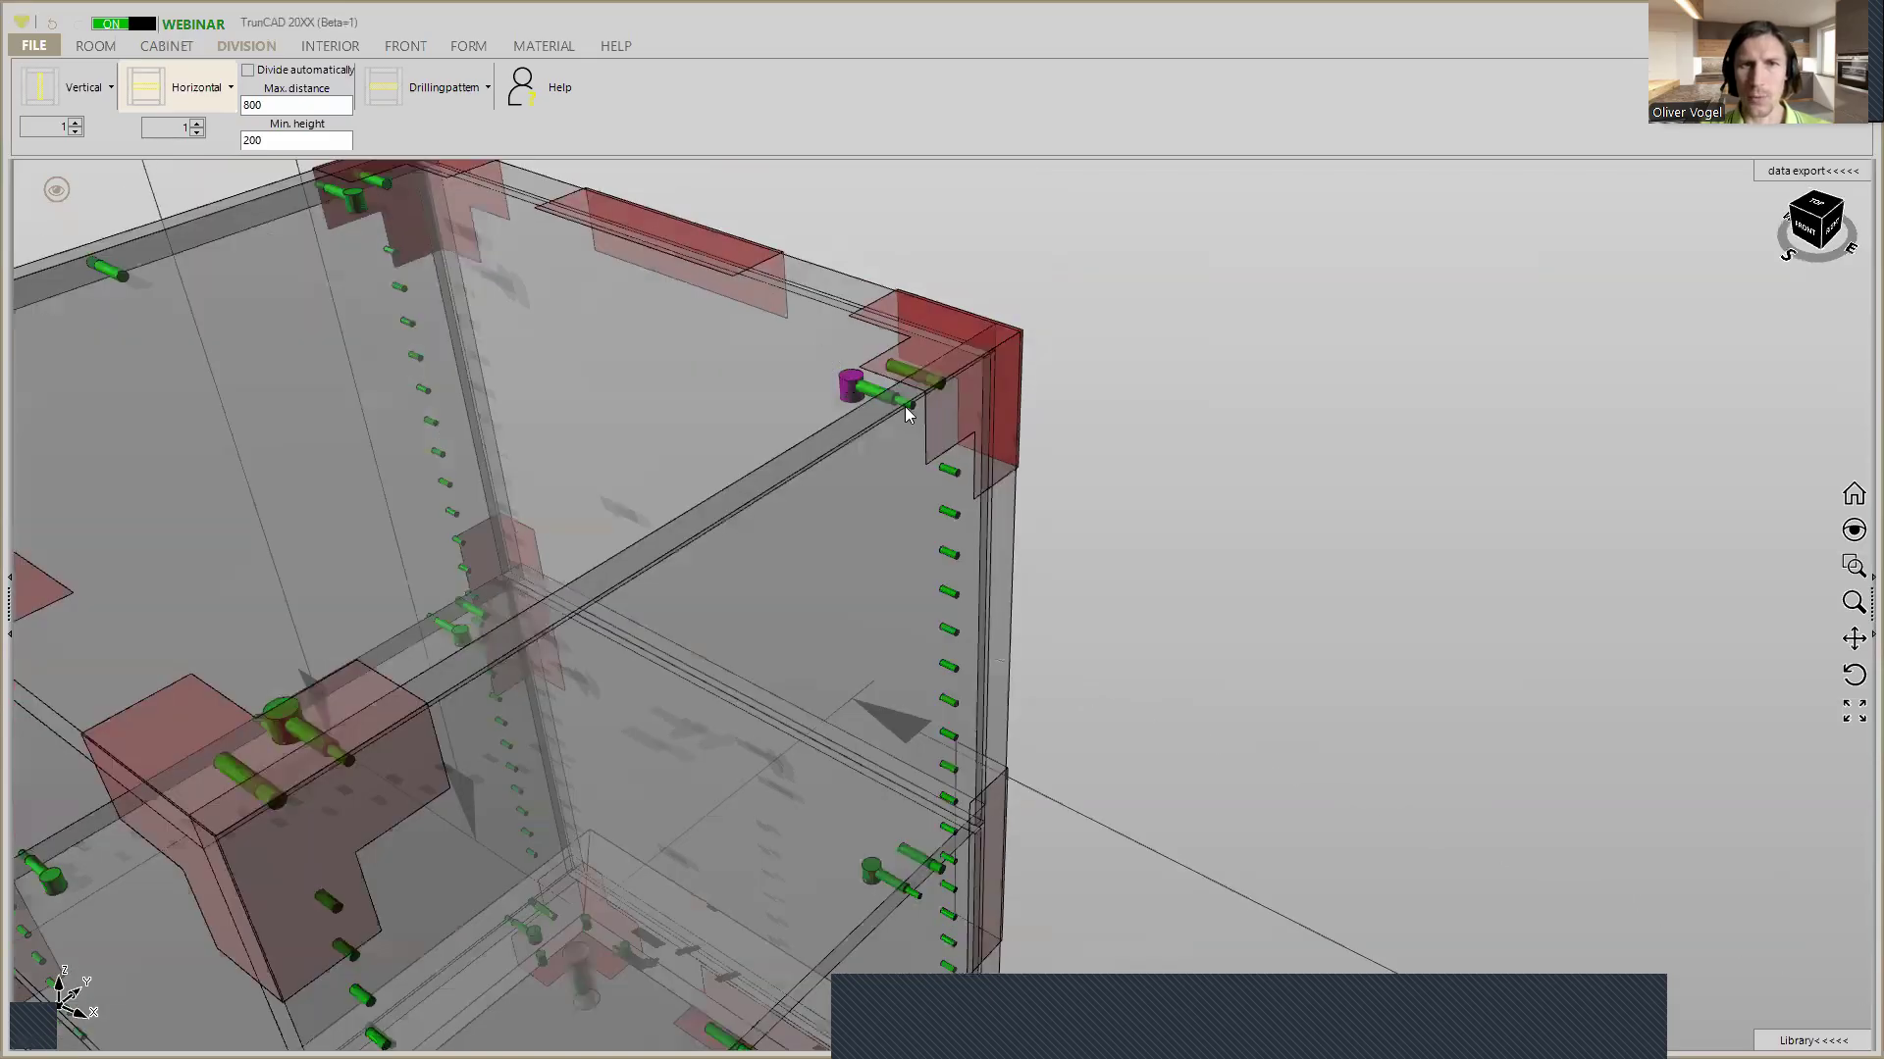
pyautogui.moveTo(904, 406)
pyautogui.mouseDown(button='middle')
pyautogui.moveTo(919, 415)
pyautogui.moveTo(921, 391)
pyautogui.moveTo(958, 412)
pyautogui.moveTo(877, 390)
pyautogui.mouseUp(button='middle')
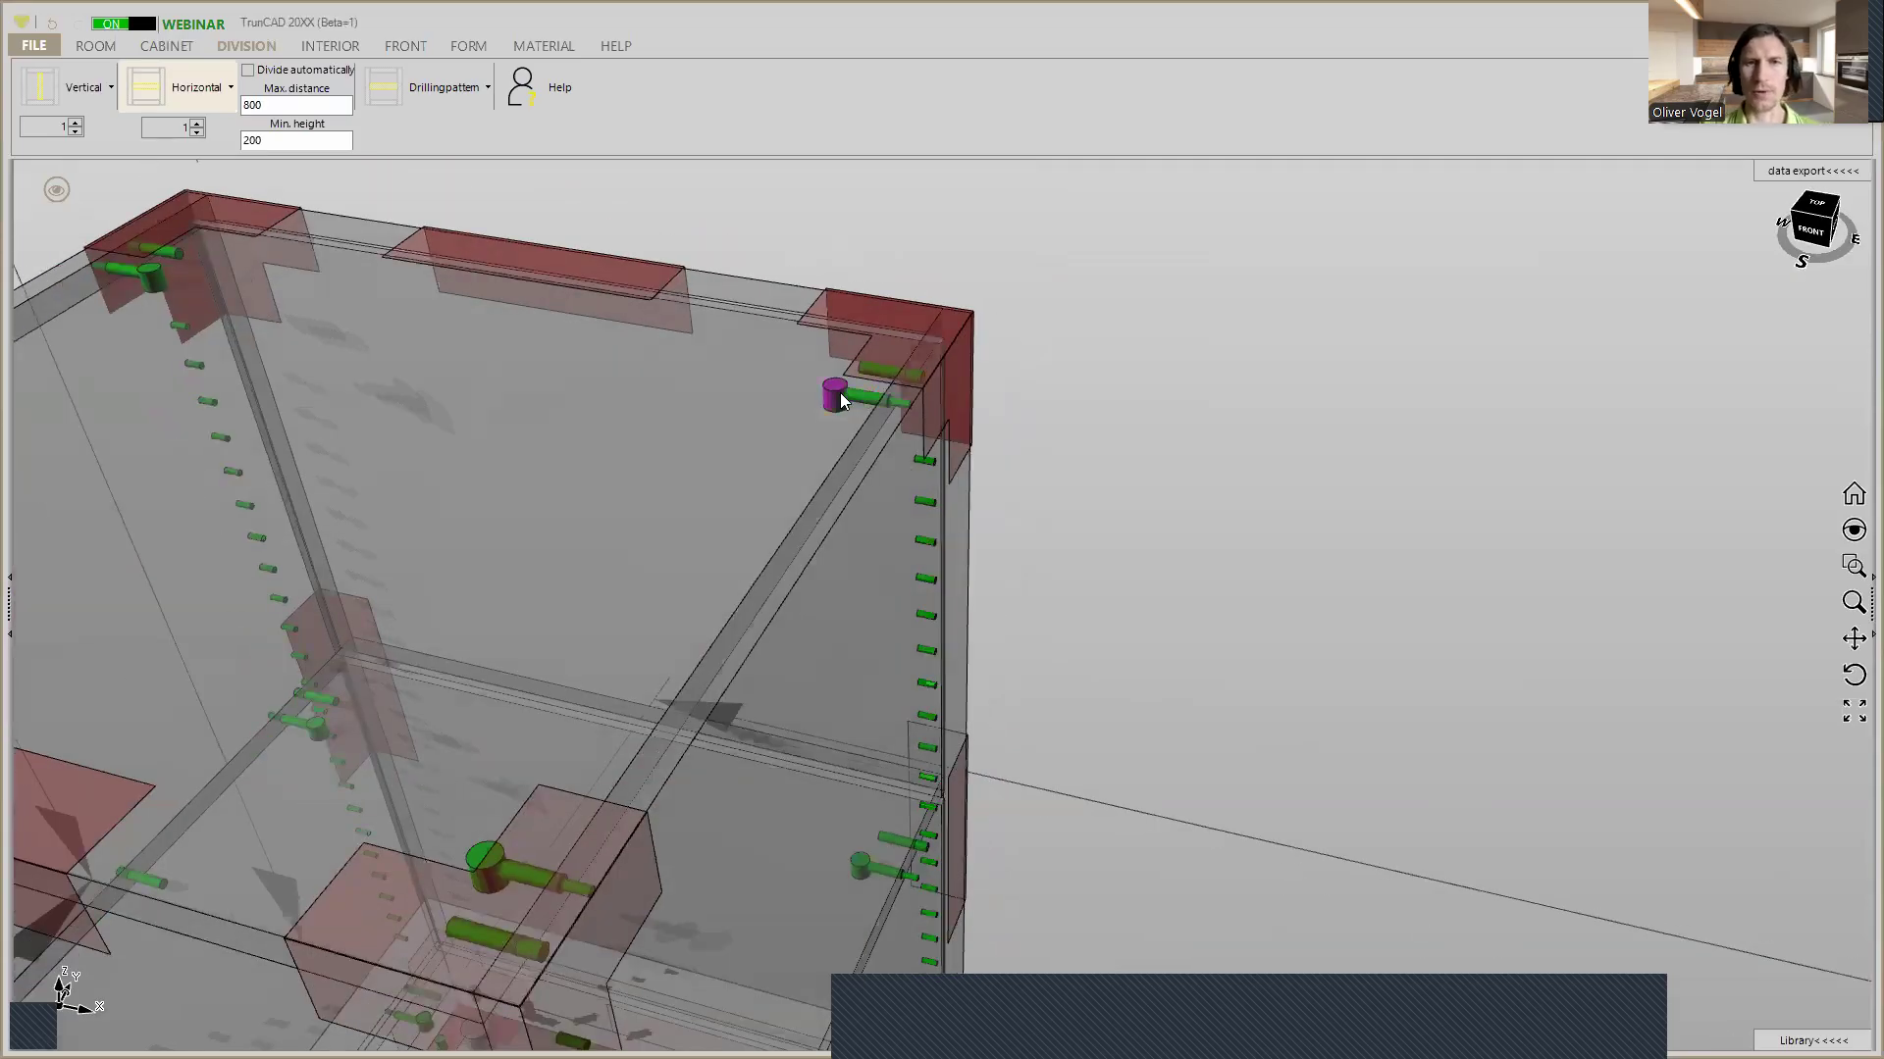
pyautogui.click(836, 395)
pyautogui.write('-1')
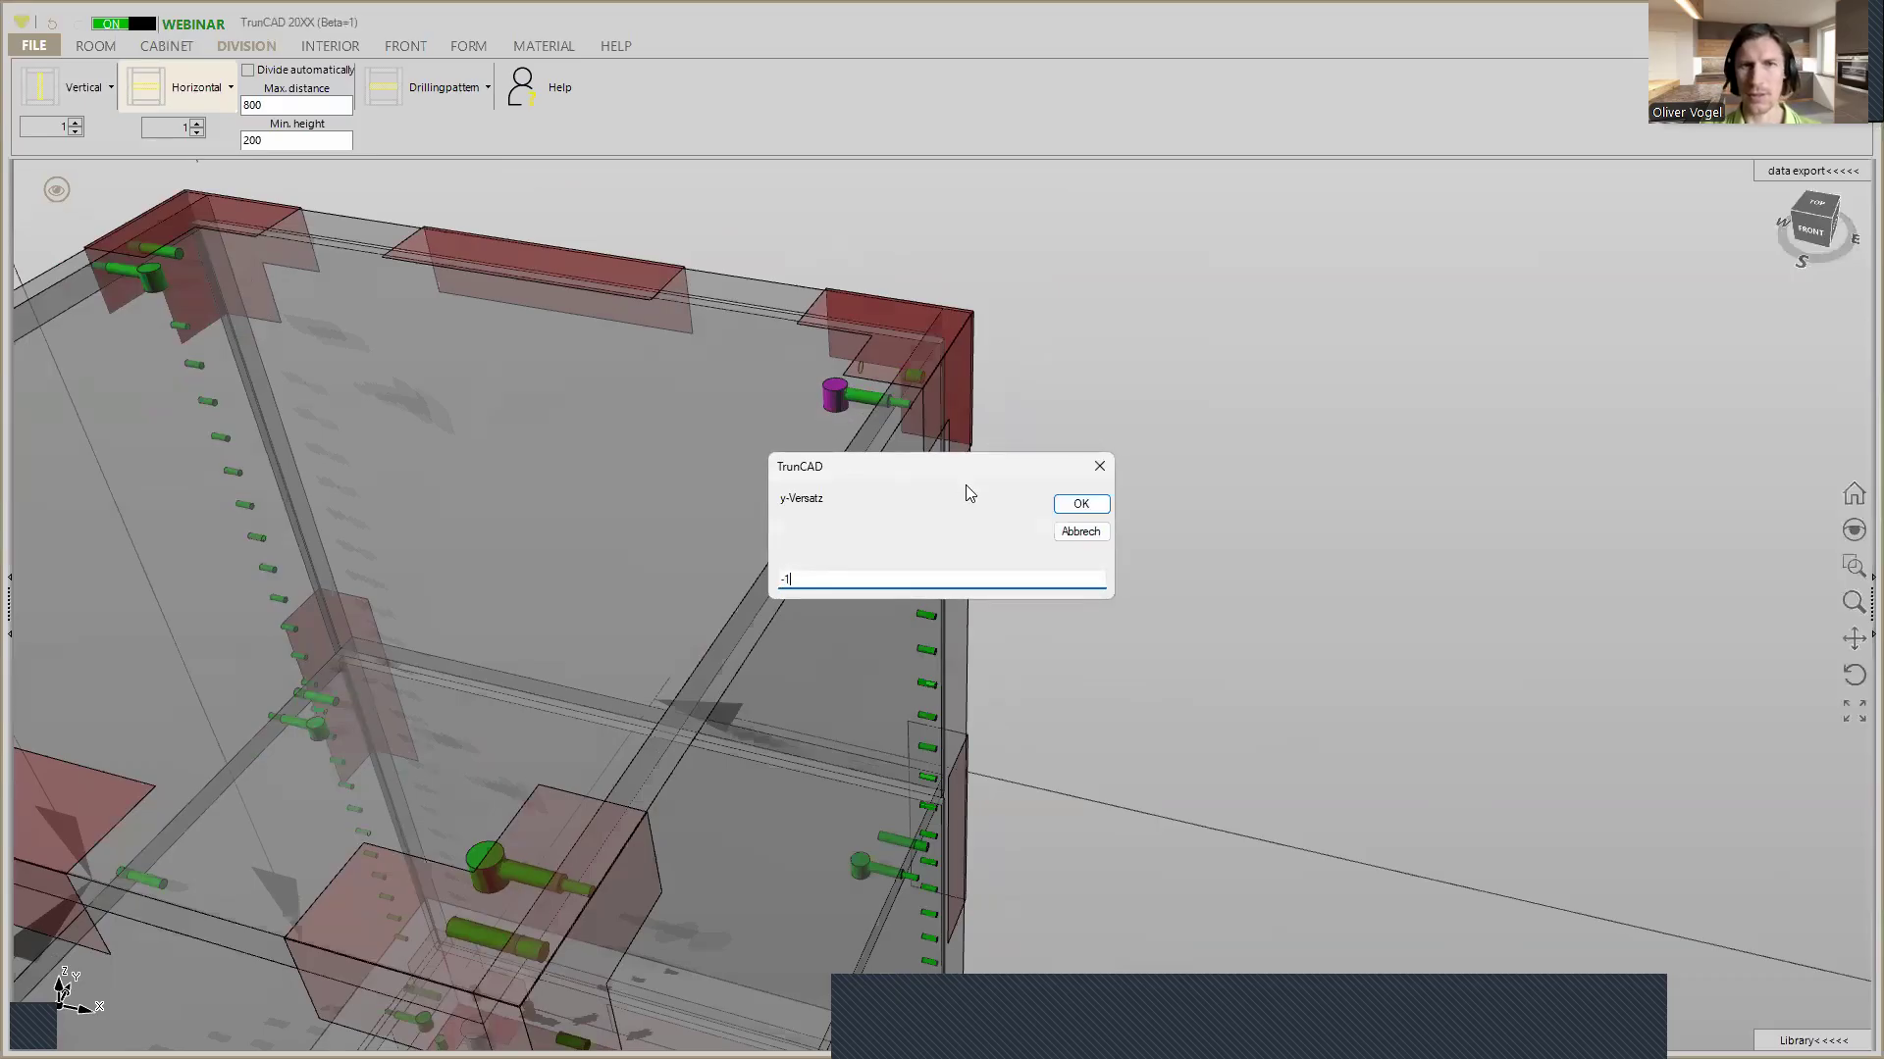
pyautogui.click(1080, 503)
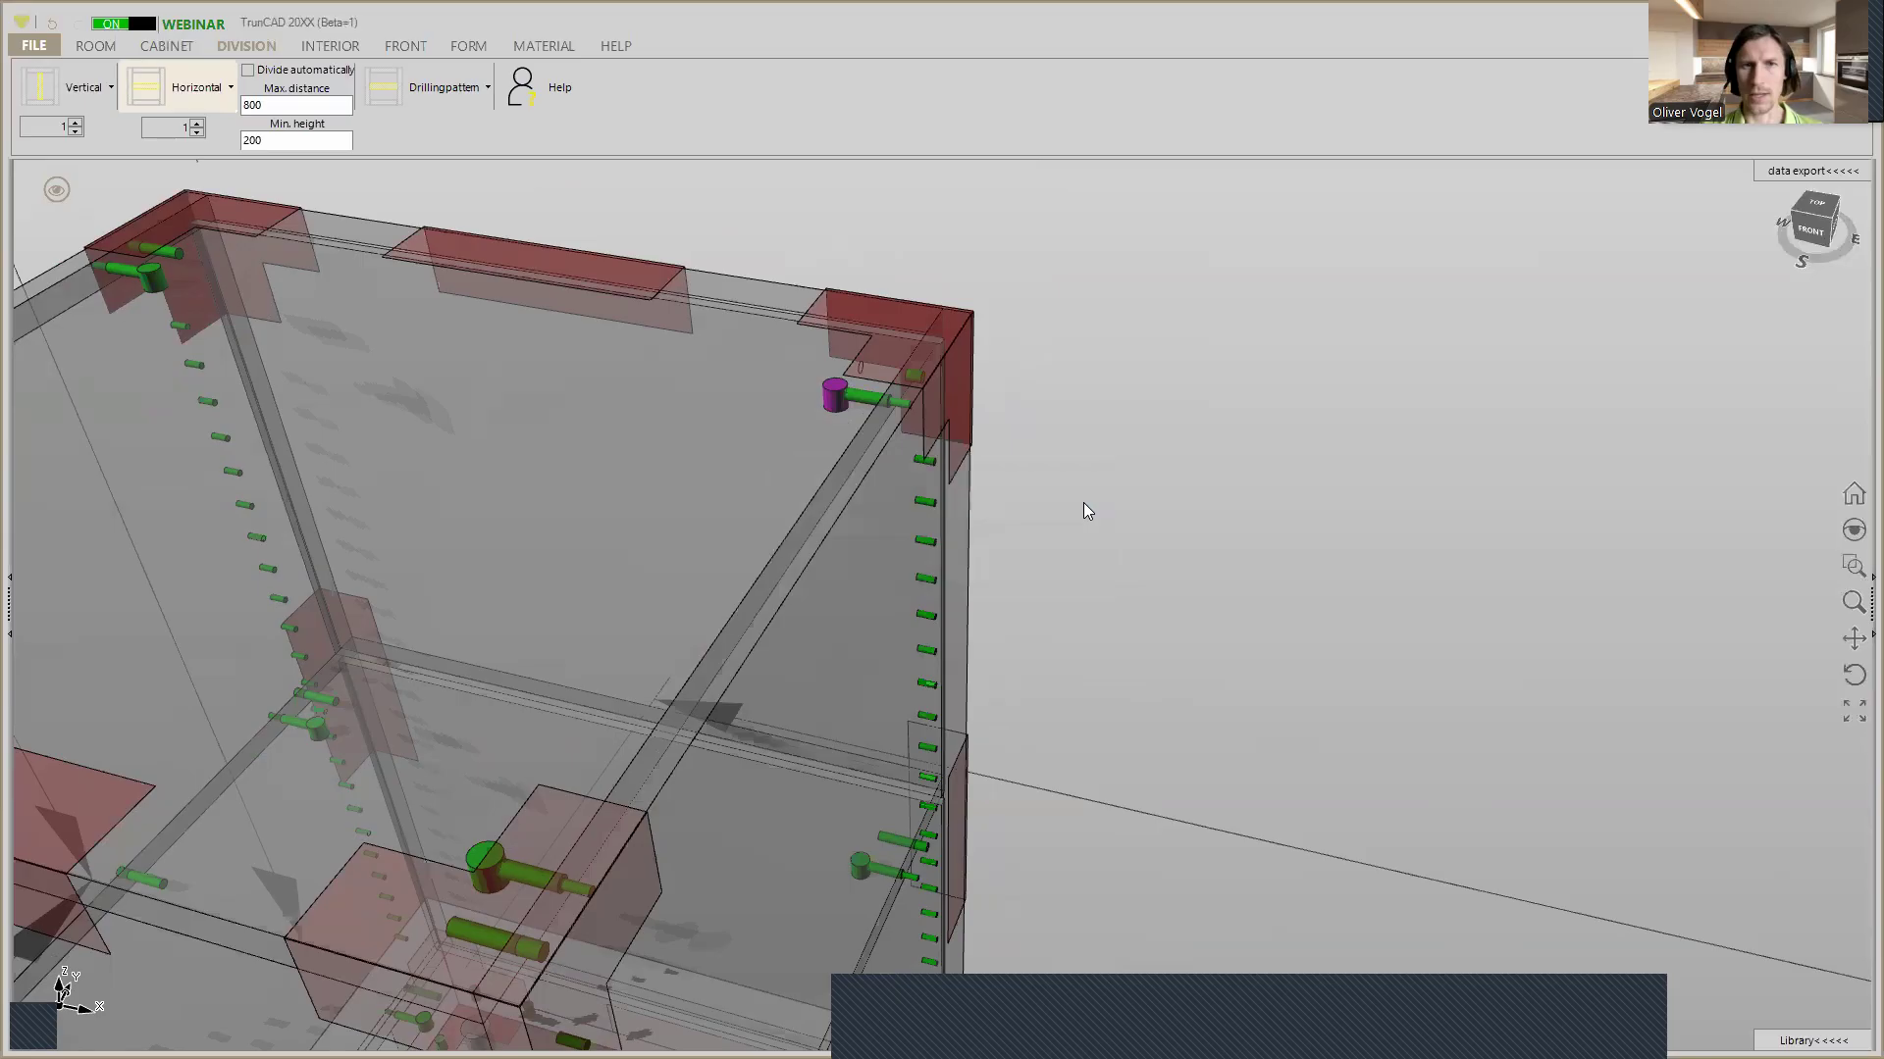
# Set the y-Versatz of the rear cam fitting joining the middle shelf to the right side to -1
pyautogui.moveTo(1193, 496); pyautogui.dragTo(1157, 492, button='middle')
pyautogui.scroll(-5, 1122, 610)
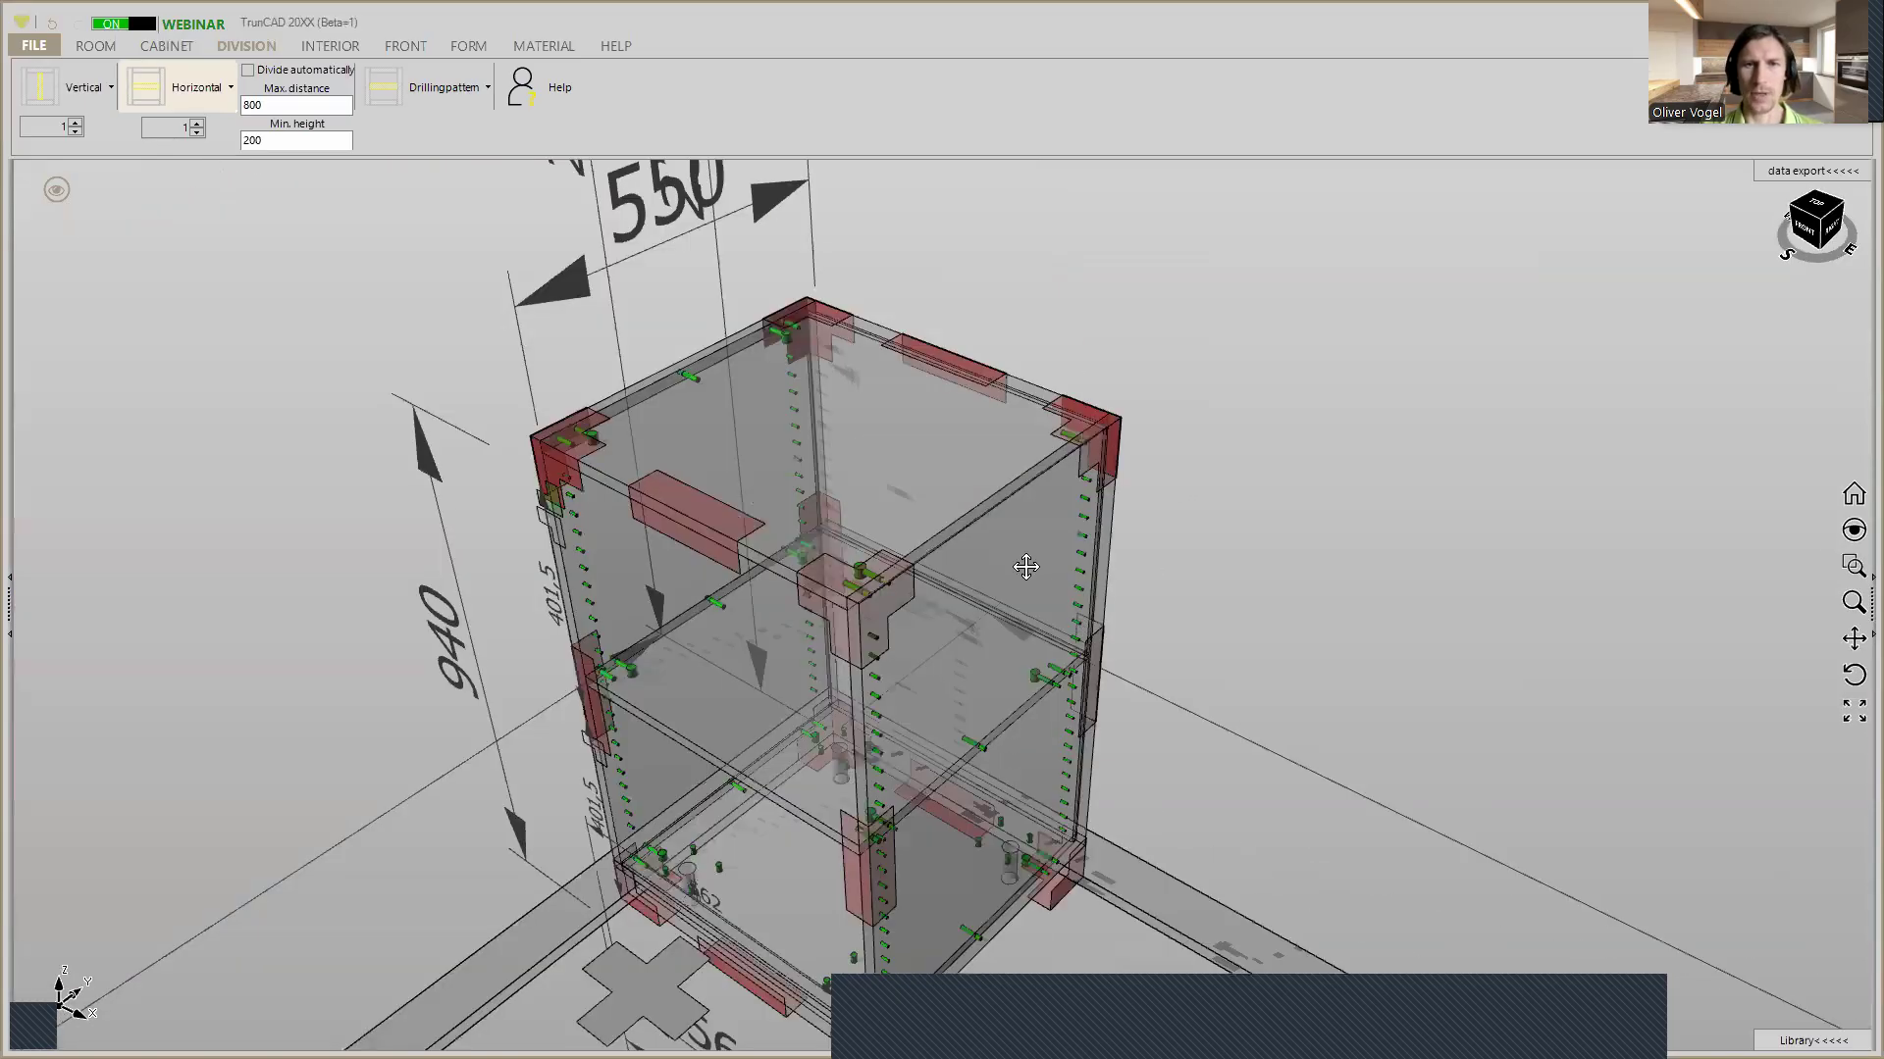
pyautogui.scroll(3, 1001, 730)
pyautogui.scroll(3, 1056, 604)
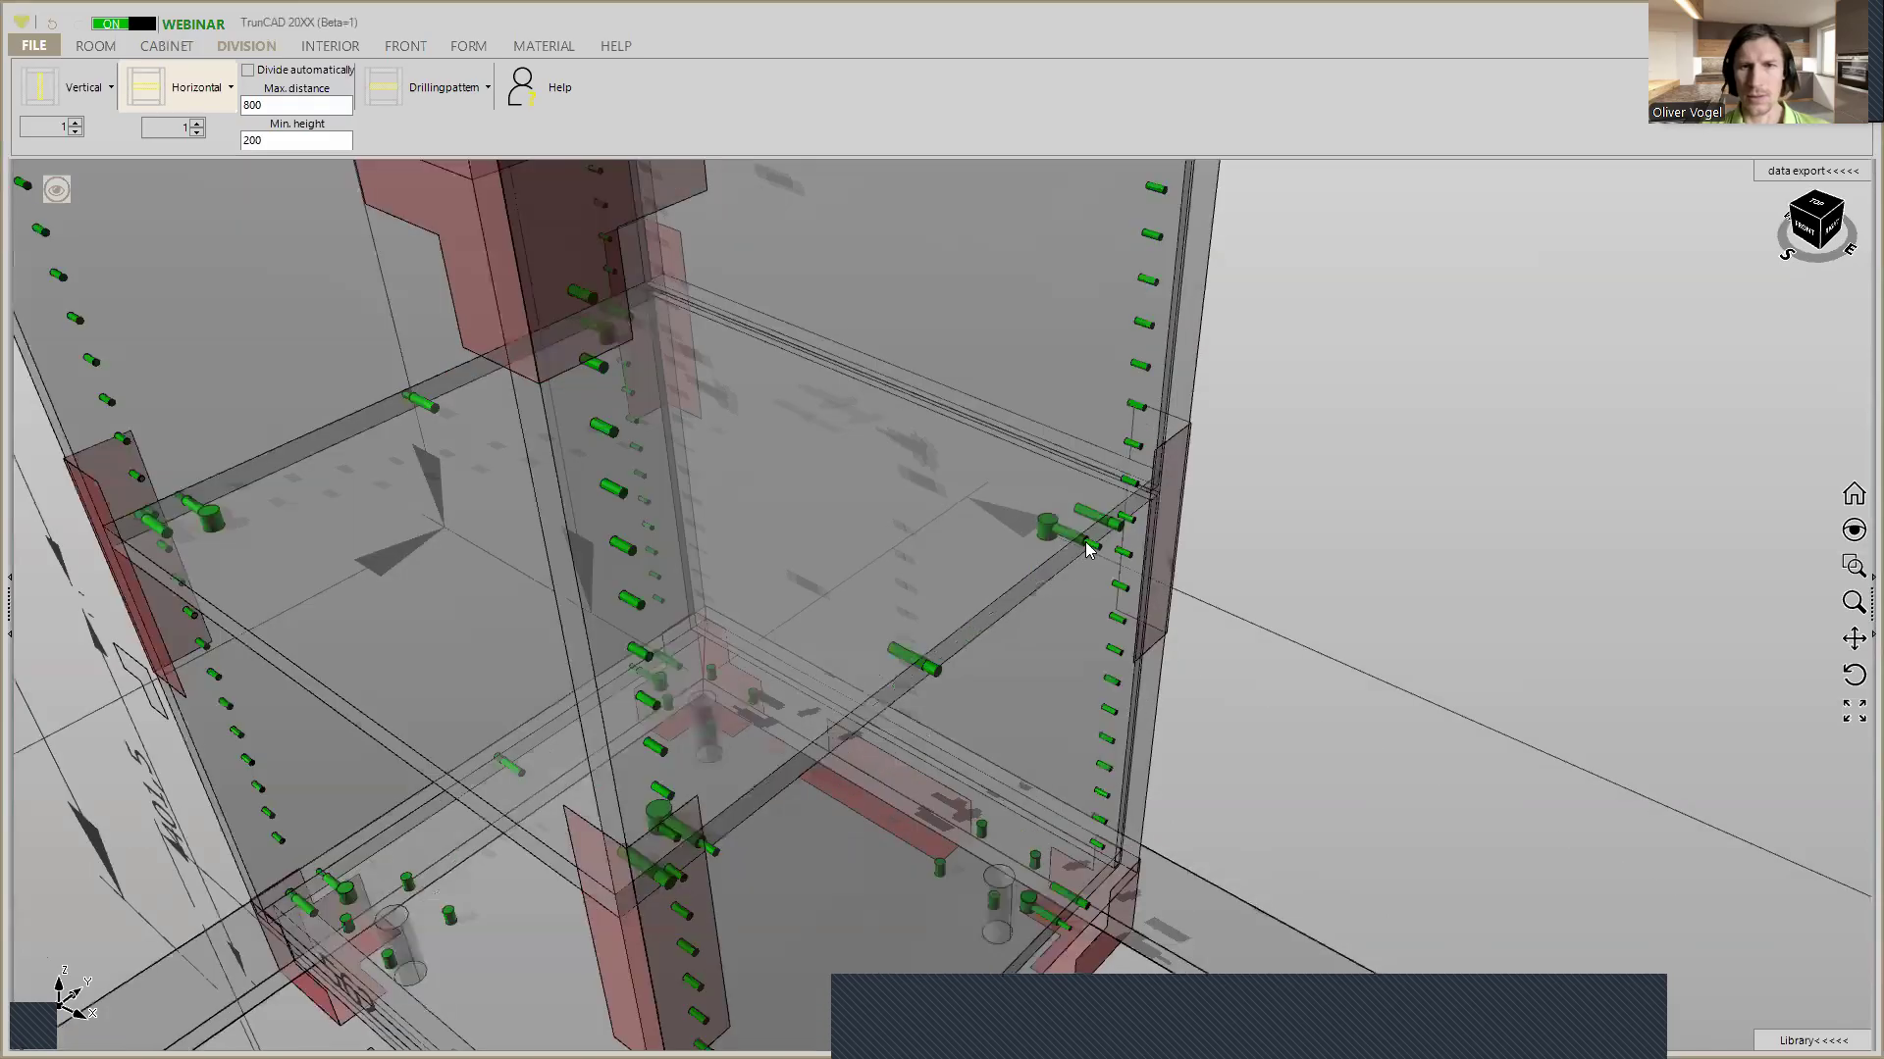
pyautogui.click(1092, 546)
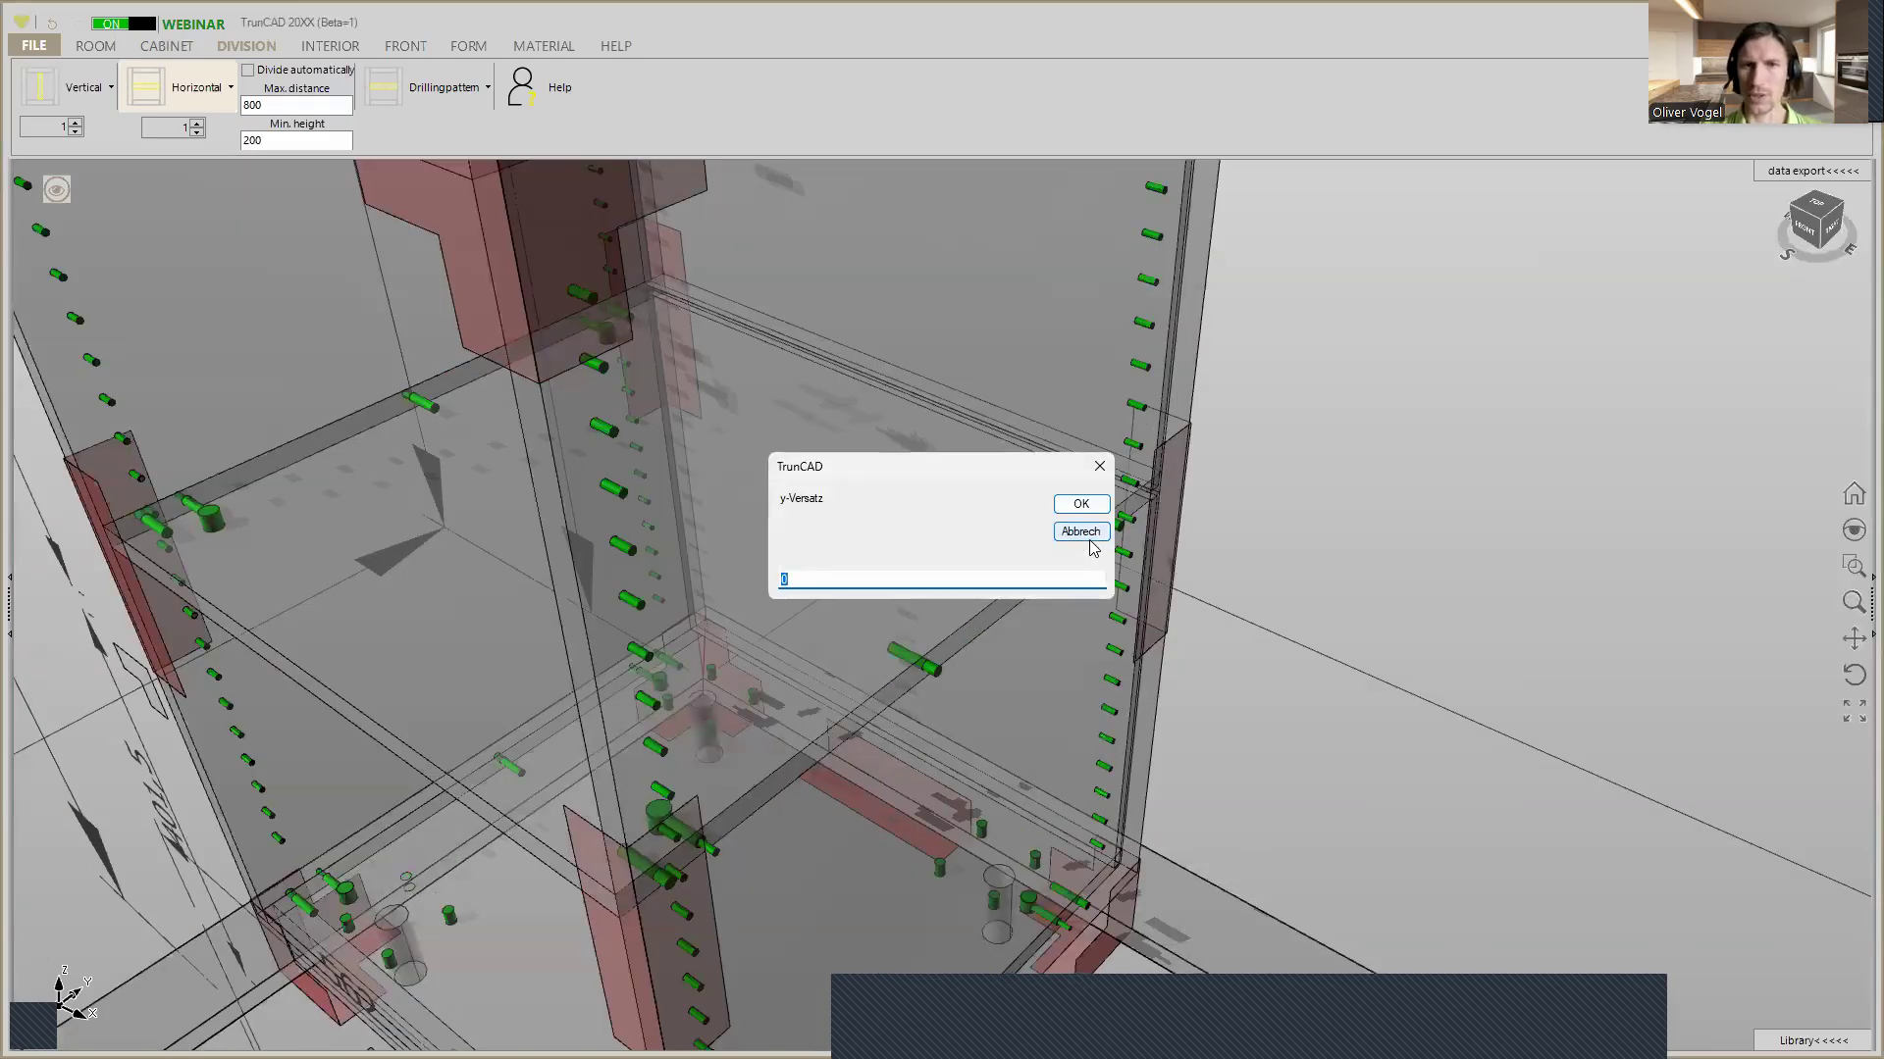
pyautogui.write('-1')
pyautogui.click(1062, 505)
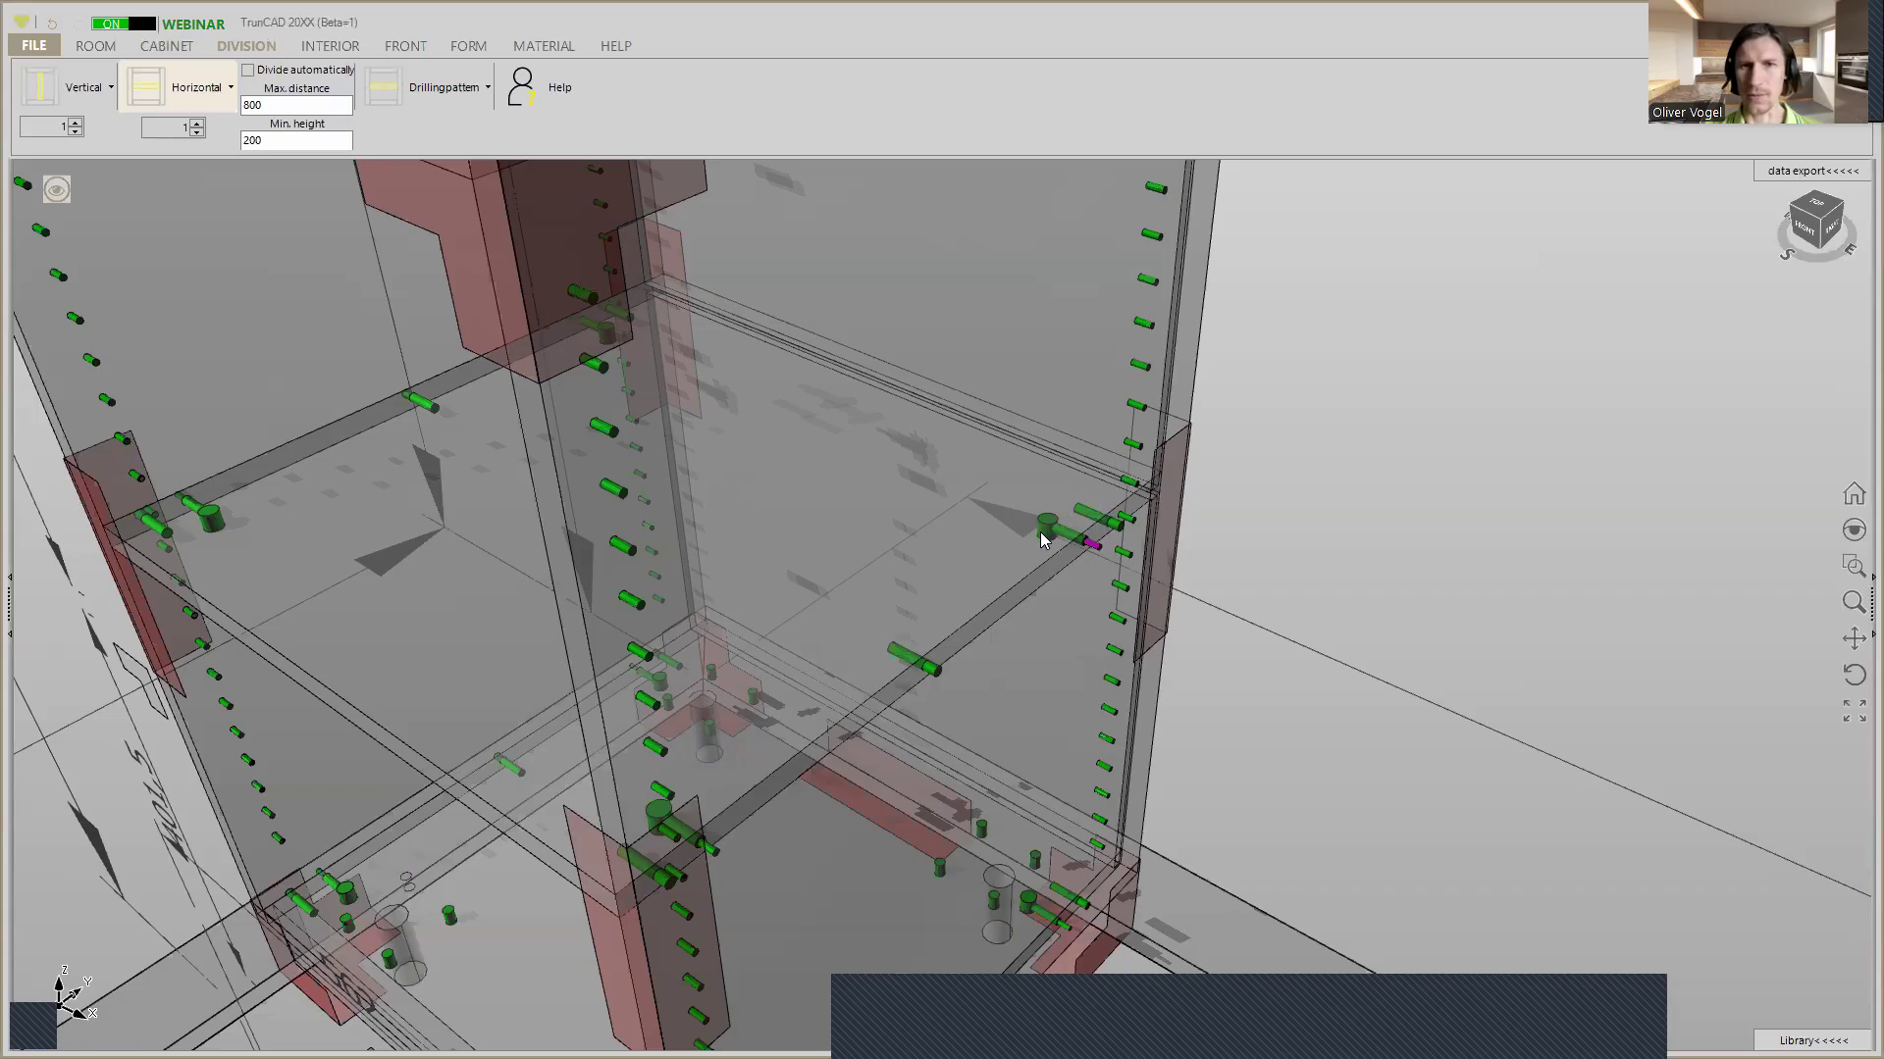
# Restore the removed top panel connectors on the right side by clearing the y-Versatz of the remaining front cam fitting
pyautogui.scroll(-6, 1077, 538)
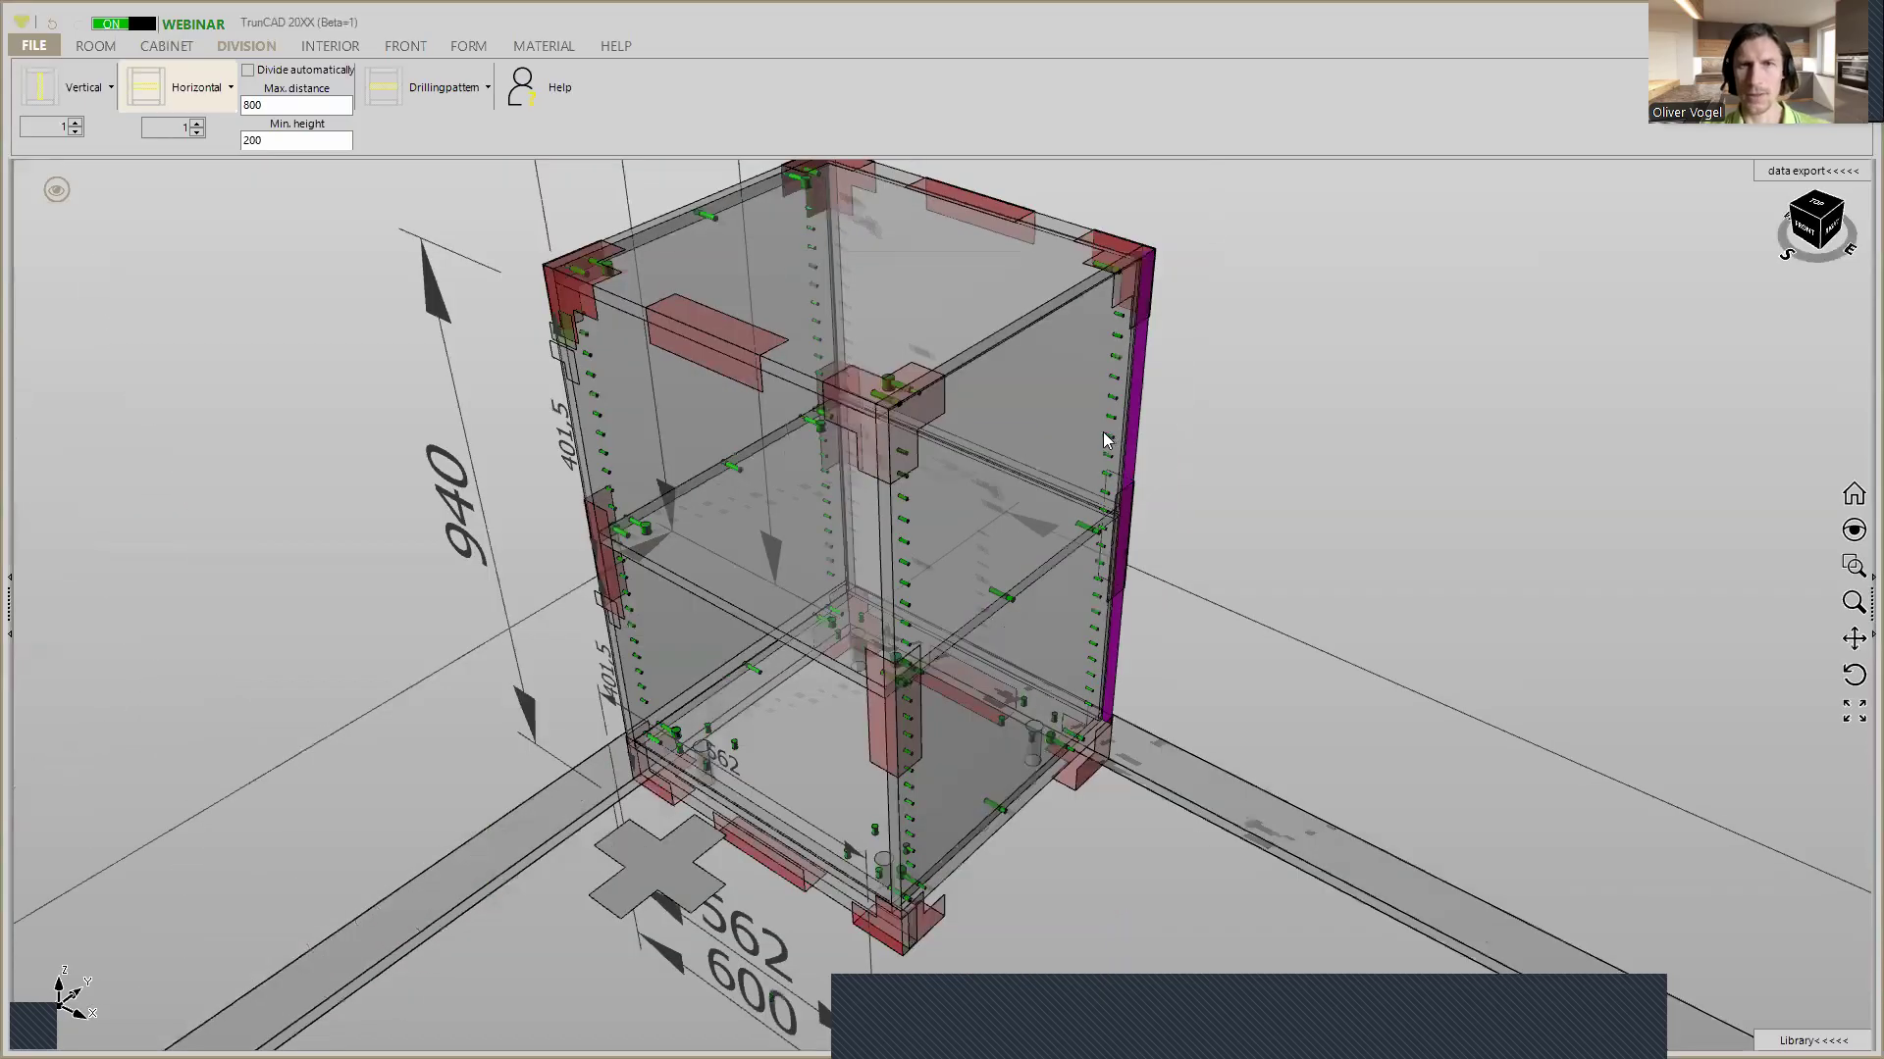
pyautogui.moveTo(1104, 433); pyautogui.dragTo(941, 590, button='middle')
pyautogui.scroll(3, 941, 589)
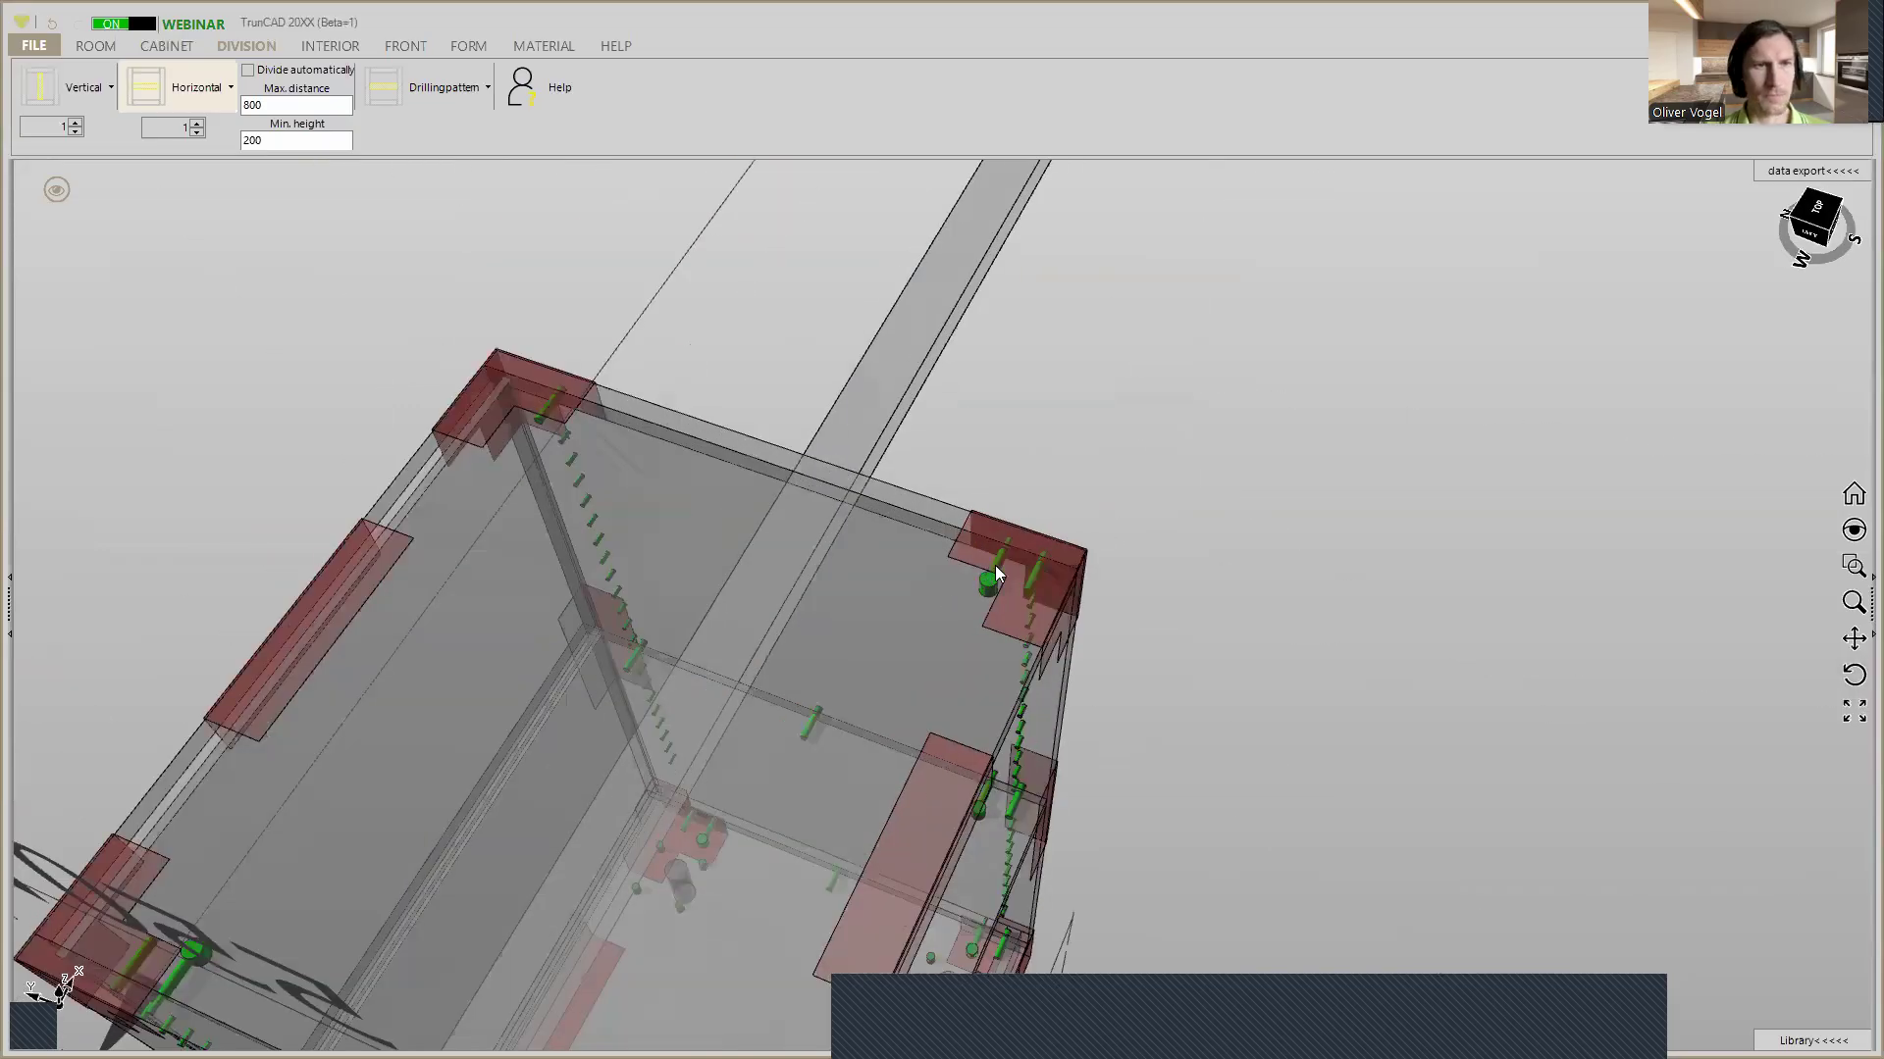
pyautogui.scroll(1, 1024, 588)
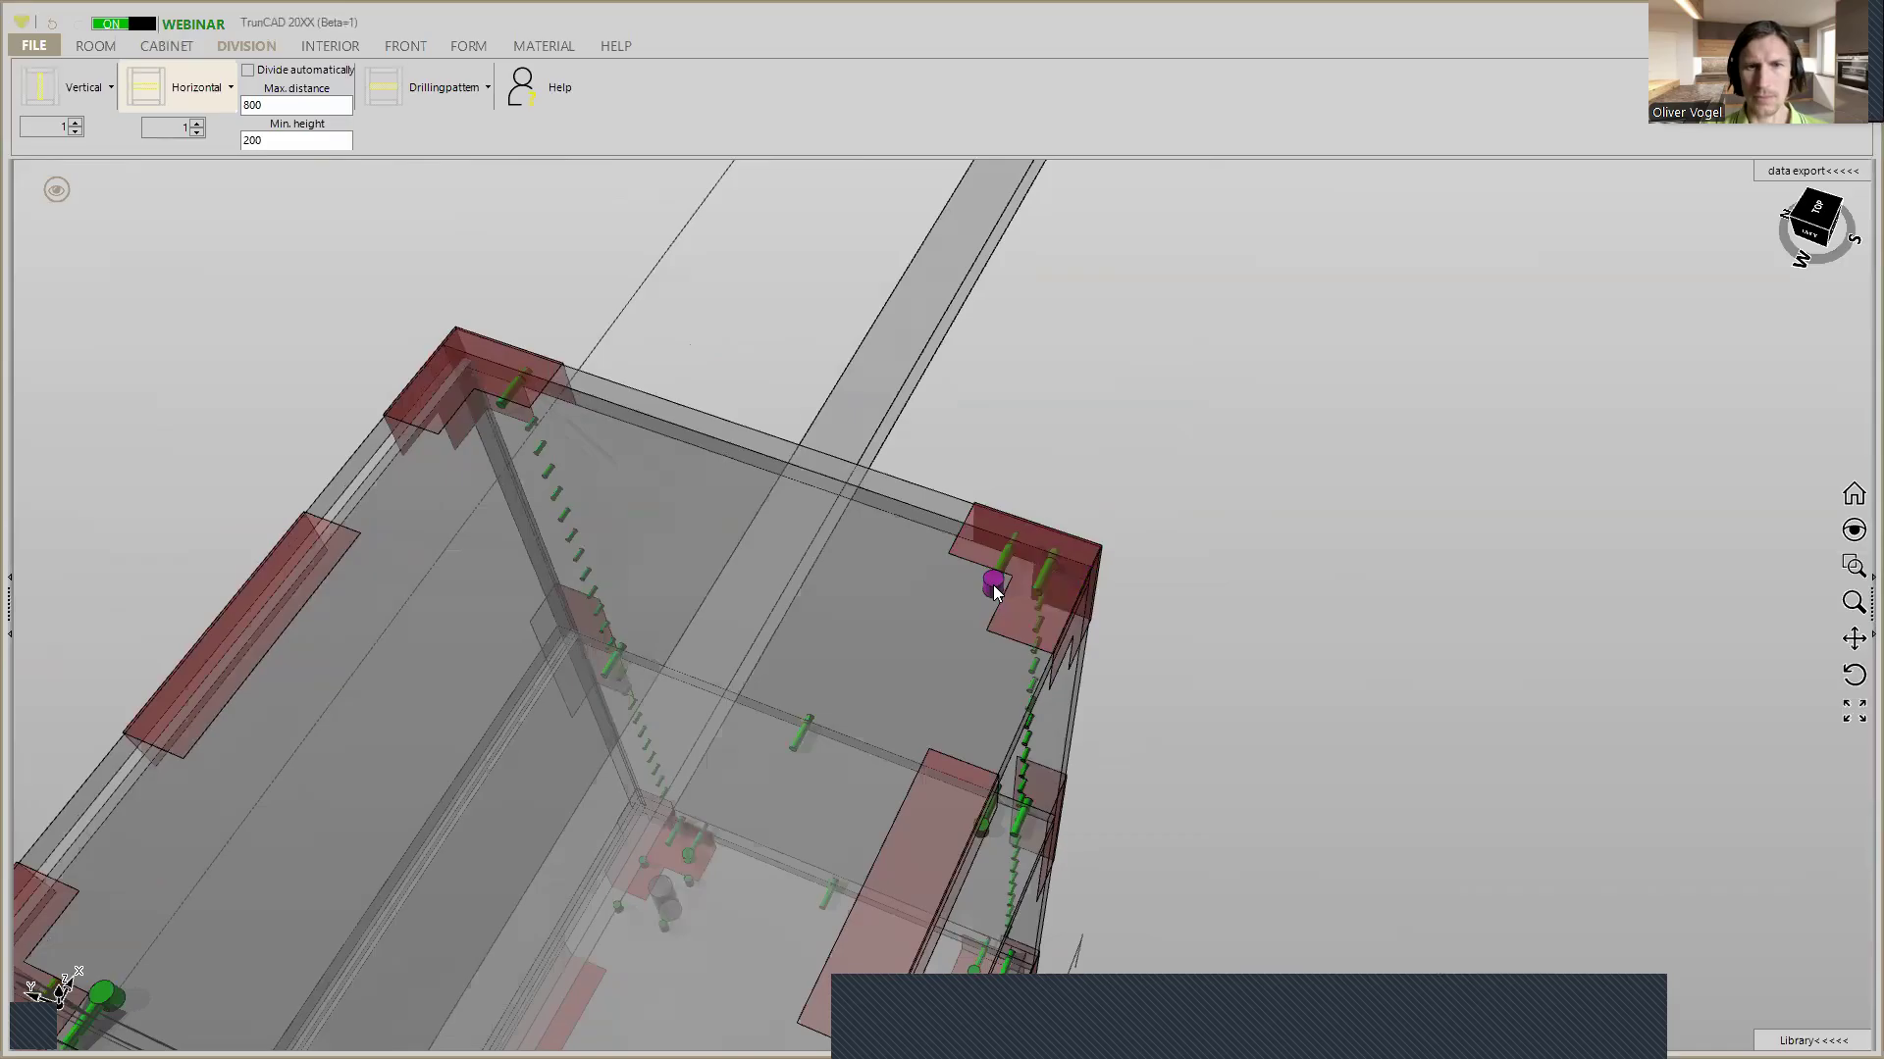
pyautogui.click(992, 586)
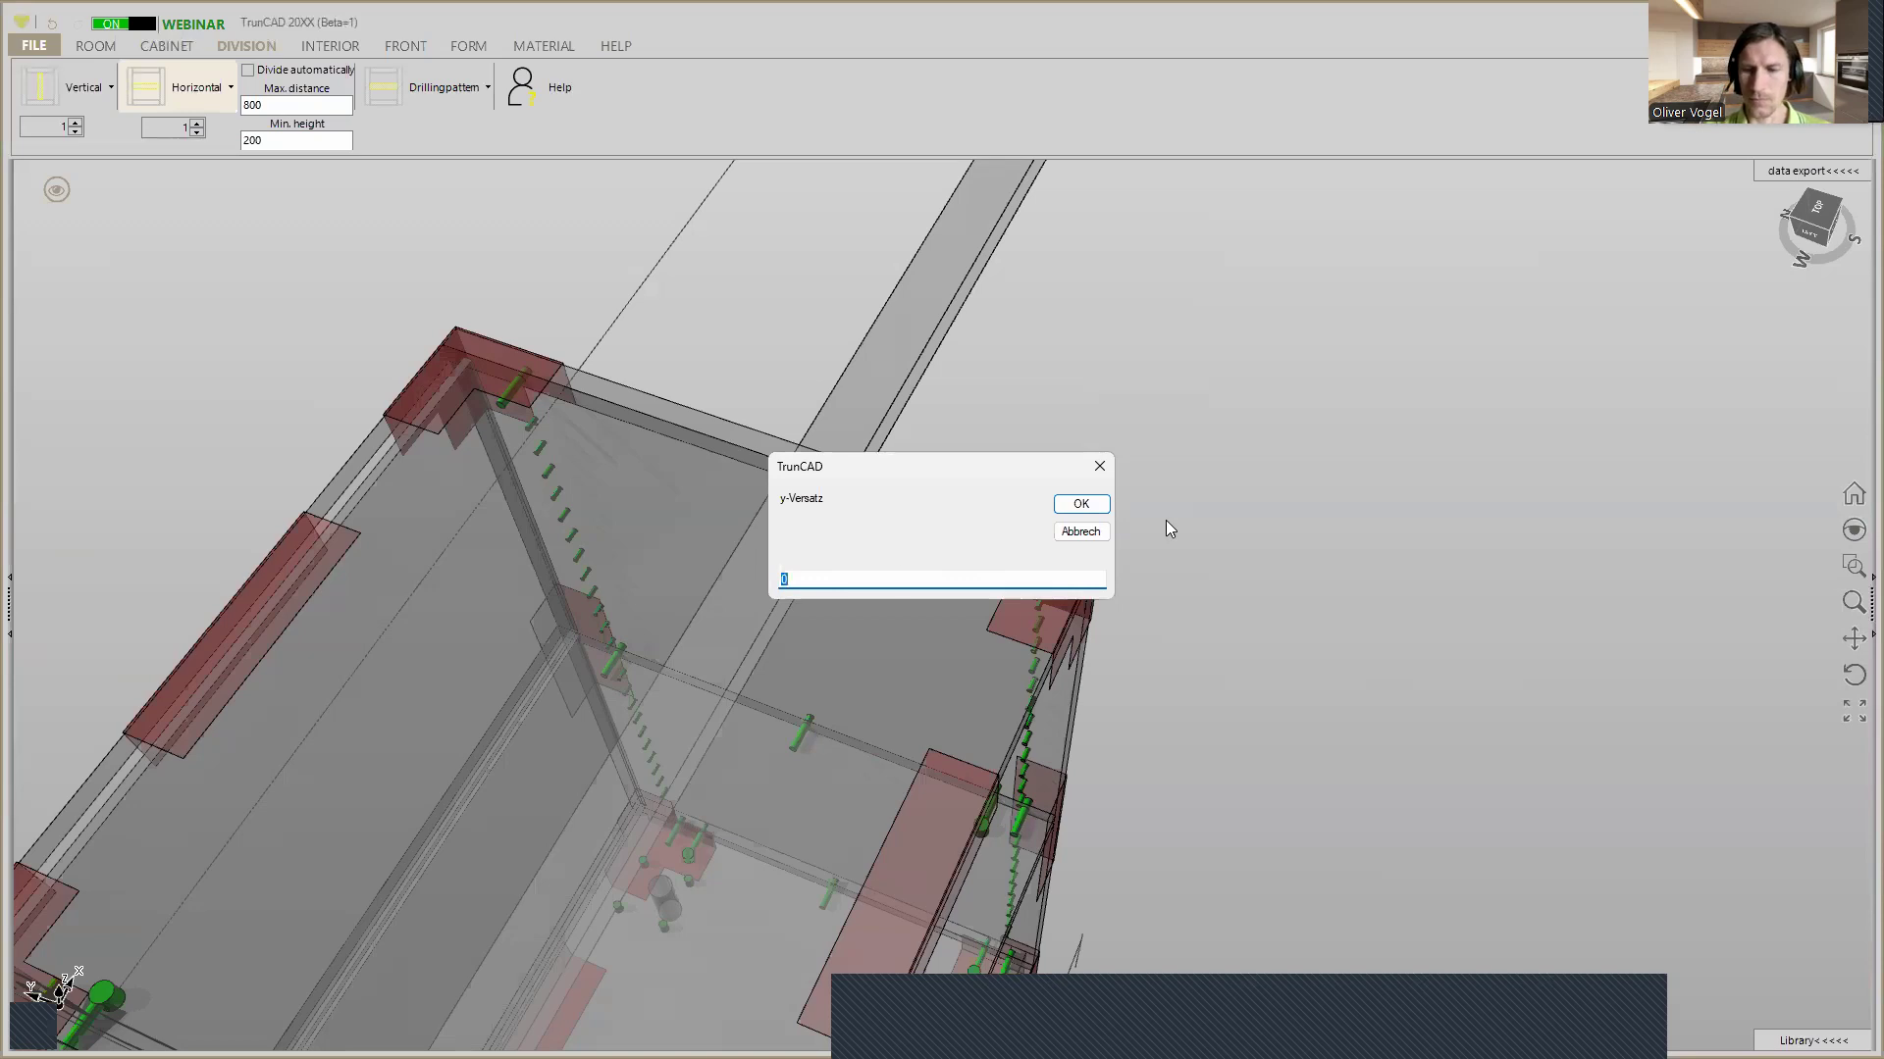
pyautogui.press('BackSpace')
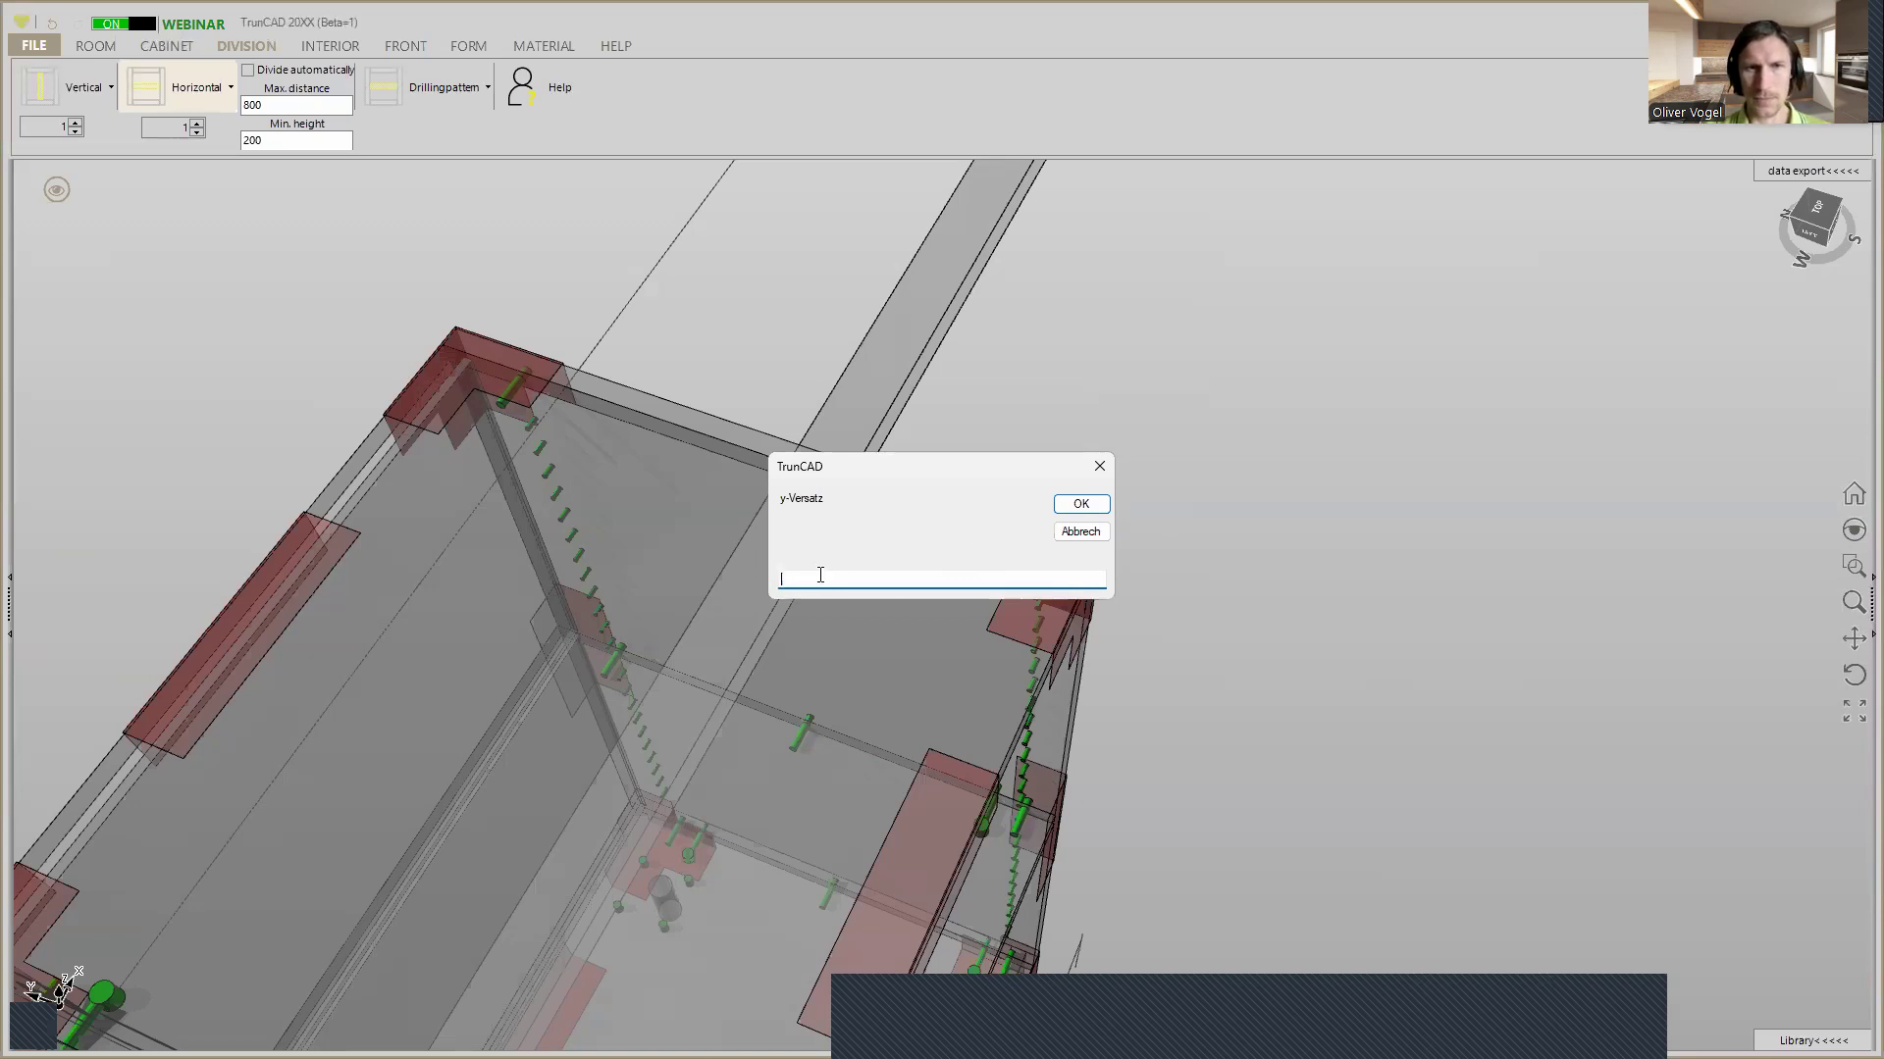
pyautogui.click(1085, 502)
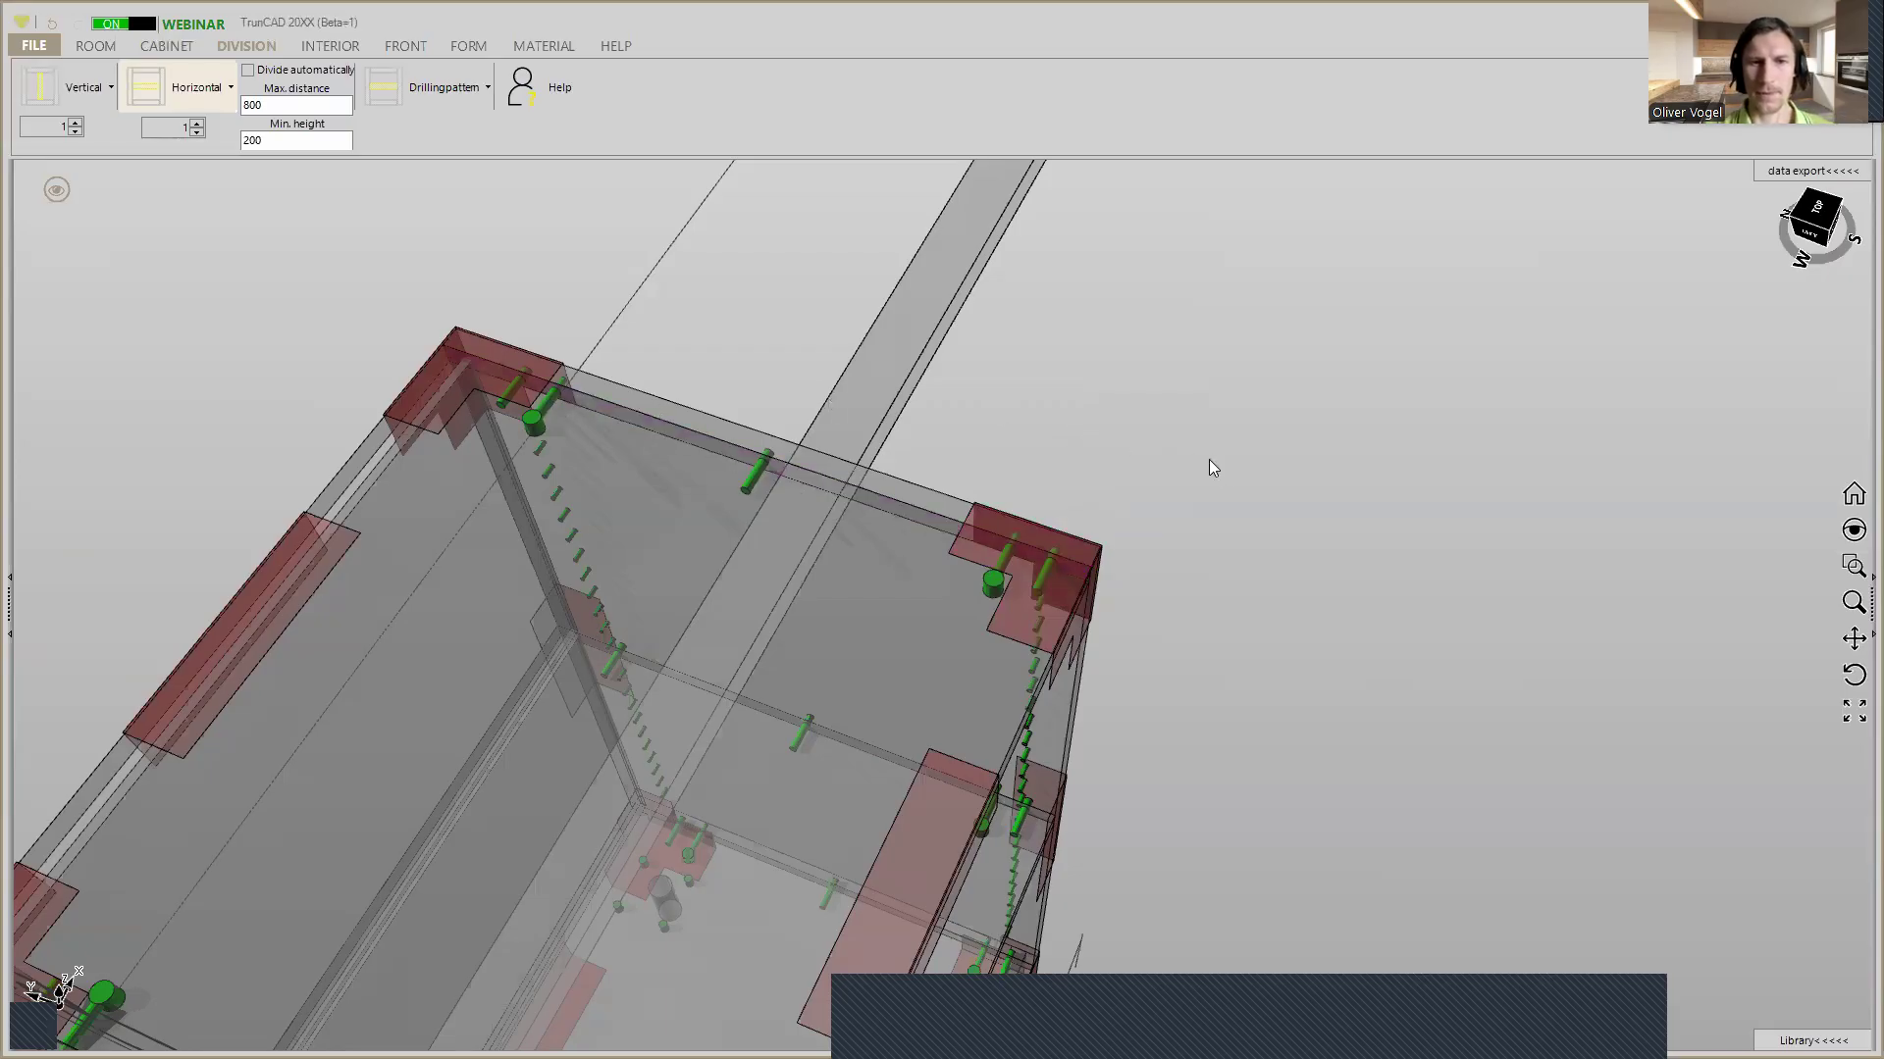
# Restore the rear cam fitting joining the middle shelf to the right side by clearing the y-Versatz of the adjacent dowel
pyautogui.moveTo(1243, 480); pyautogui.dragTo(1089, 487)
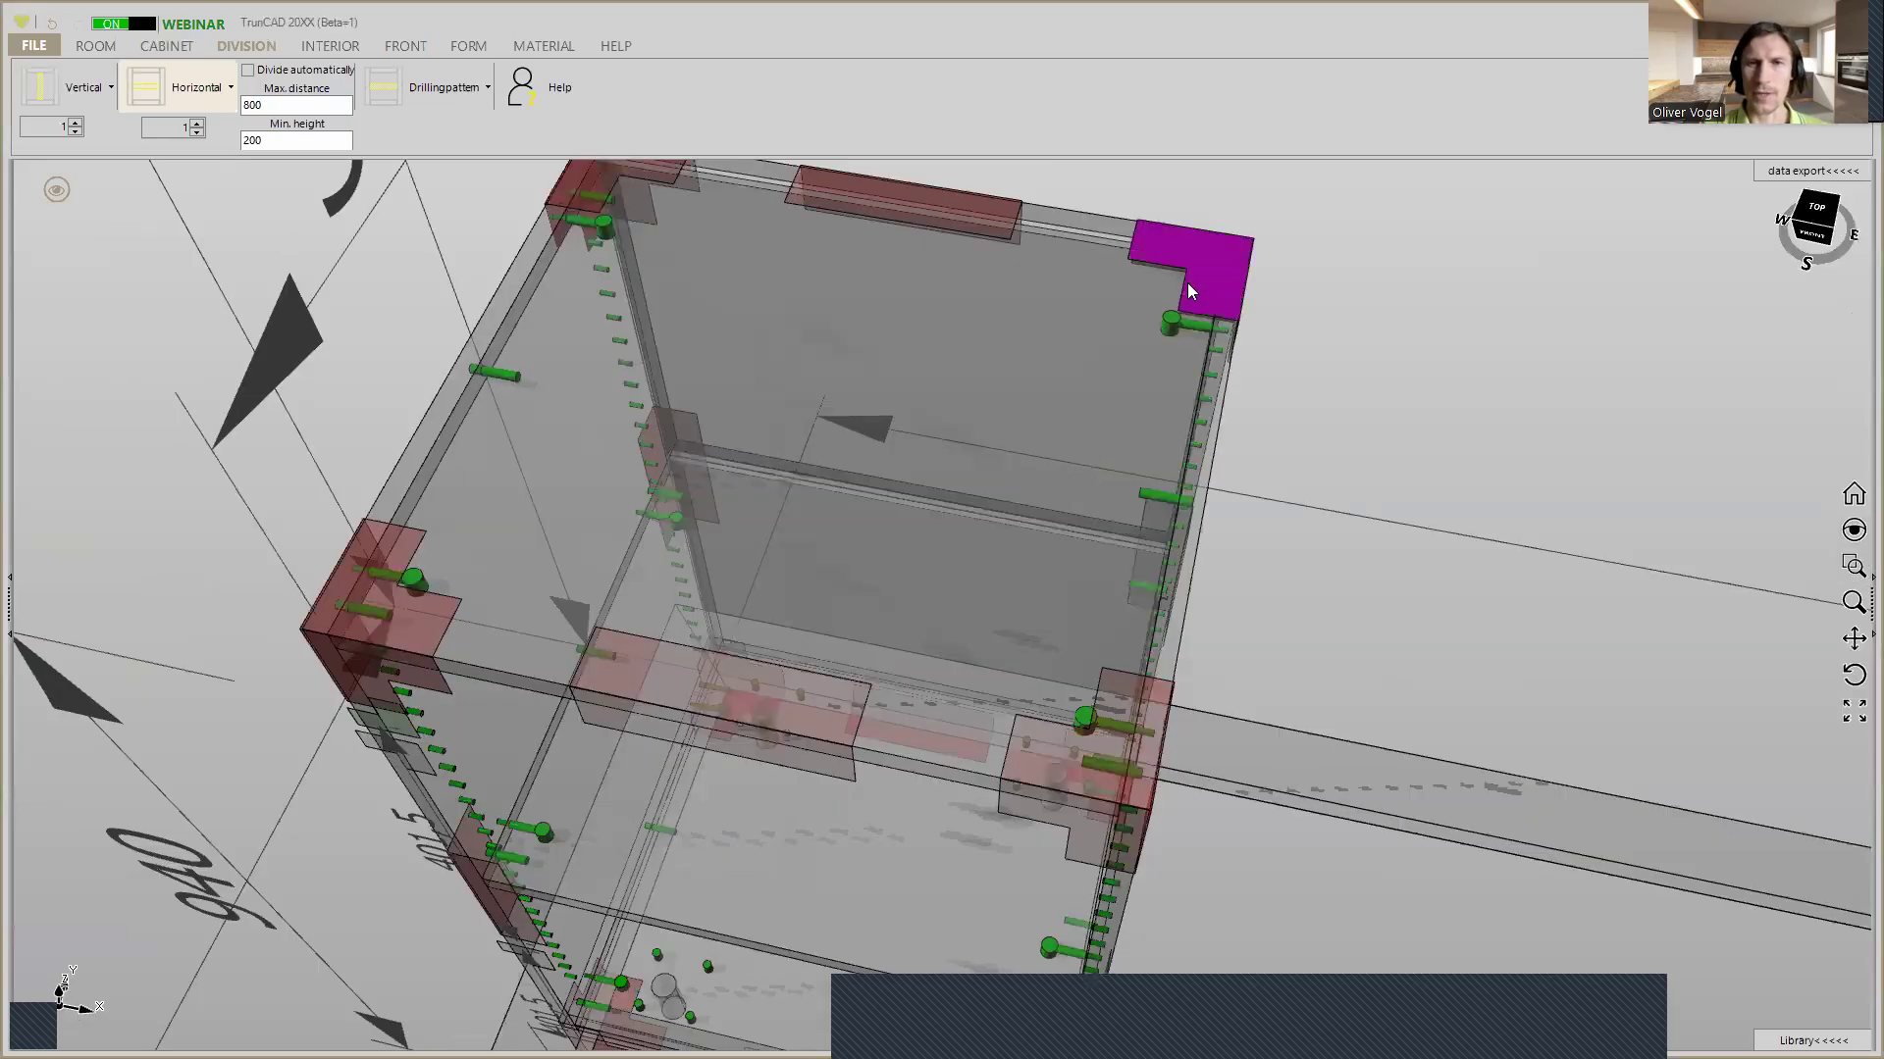
pyautogui.moveTo(1211, 639); pyautogui.dragTo(940, 551)
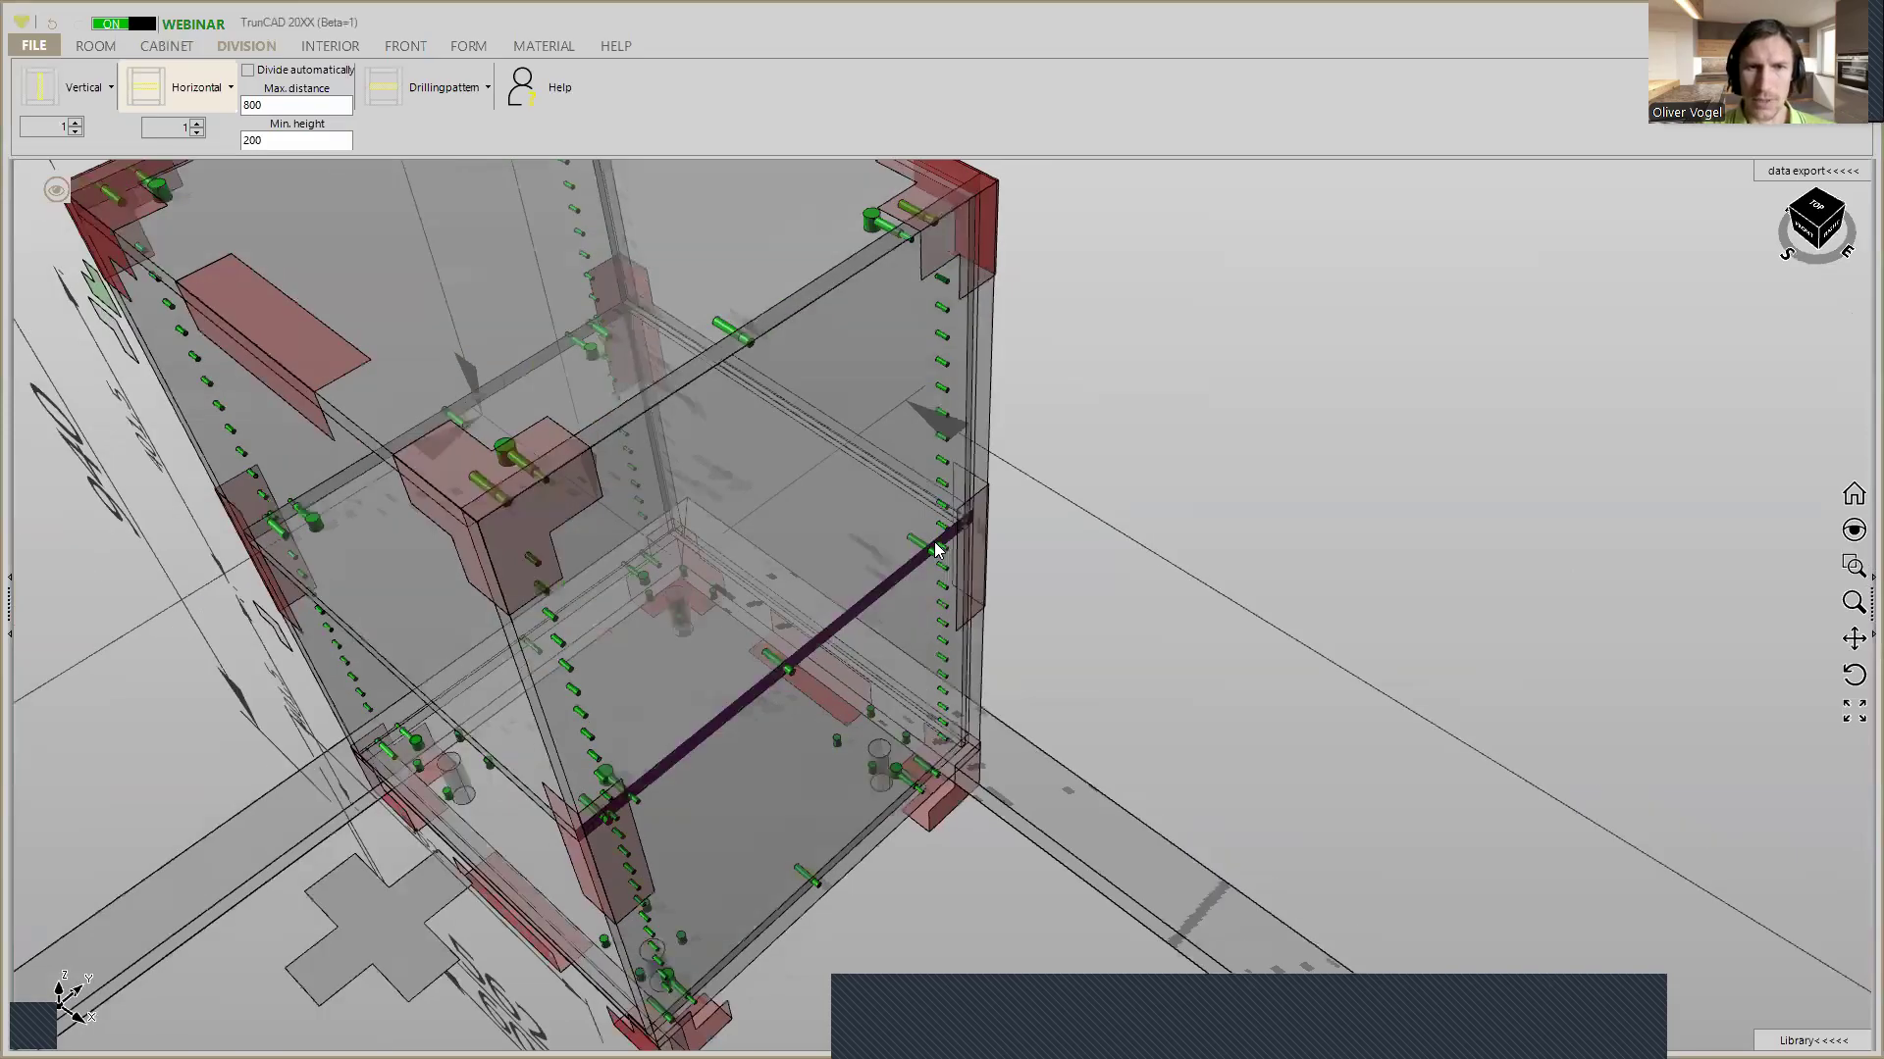
pyautogui.scroll(4, 948, 539)
pyautogui.scroll(-4, 948, 538)
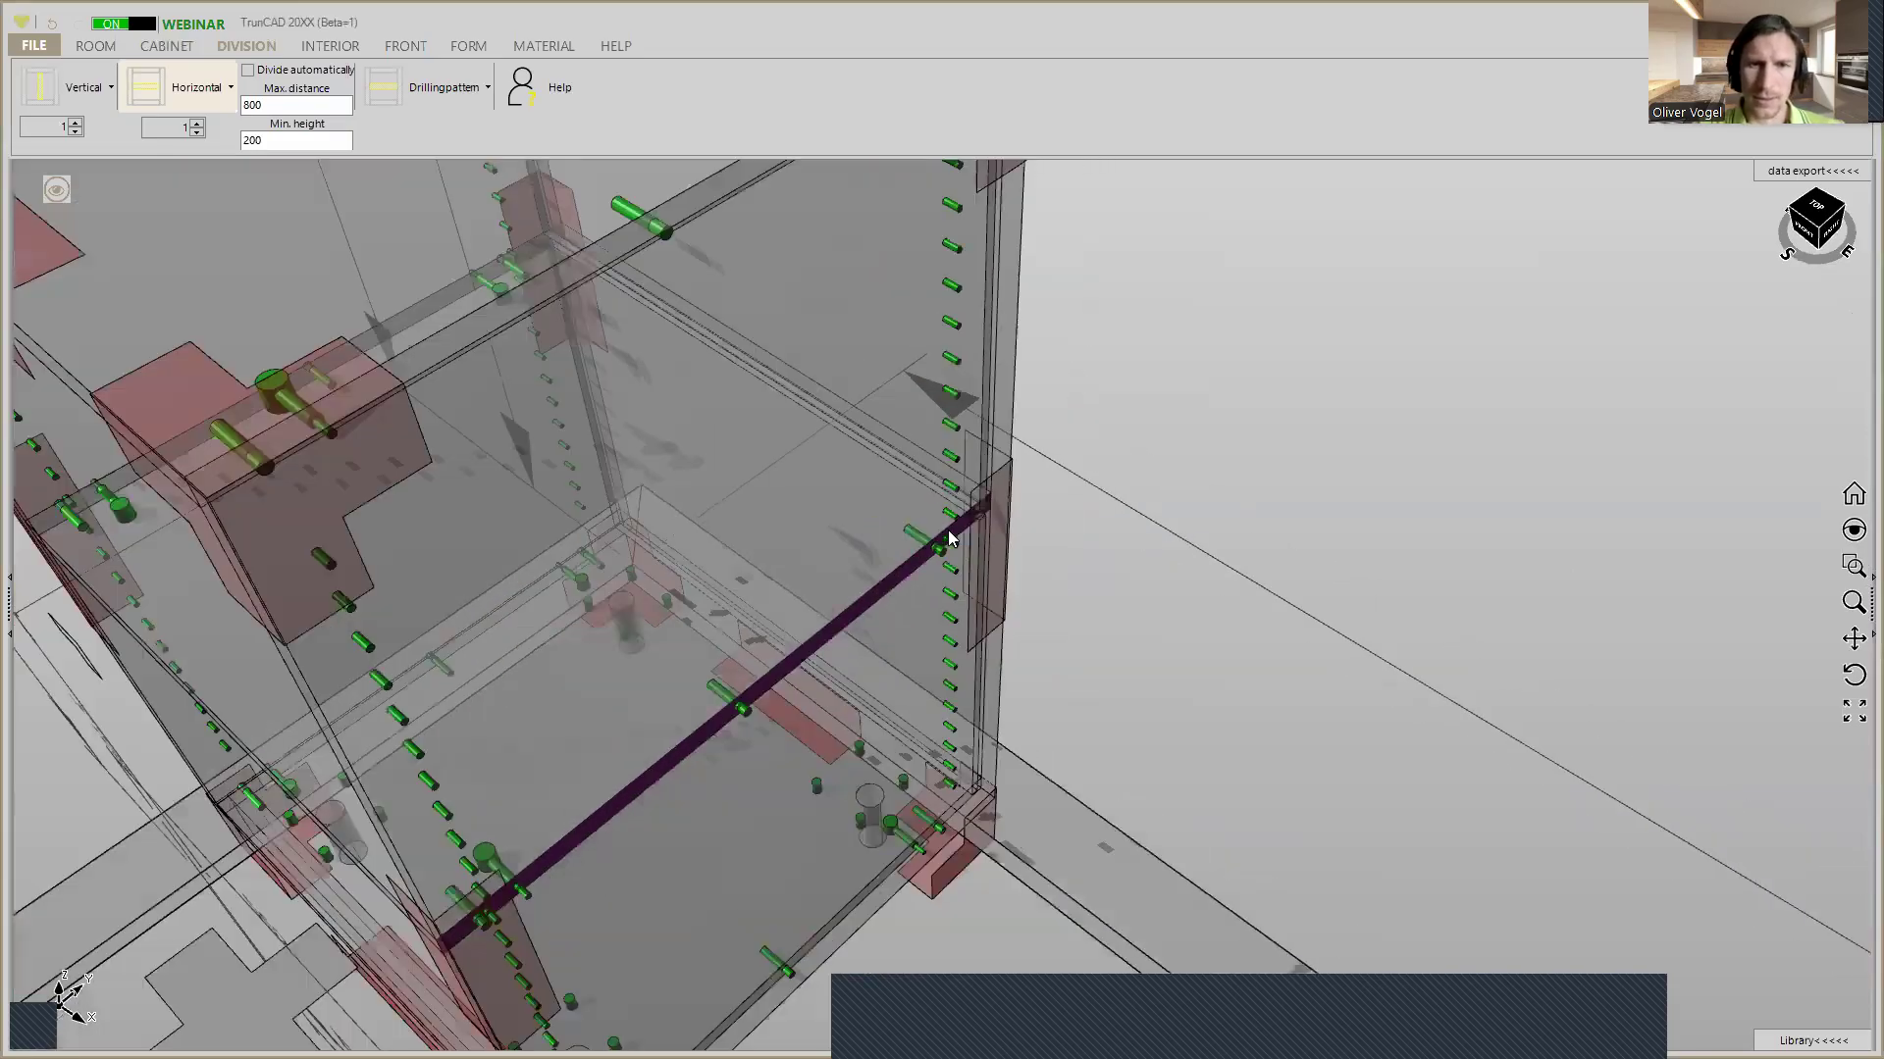
pyautogui.scroll(-3, 868, 589)
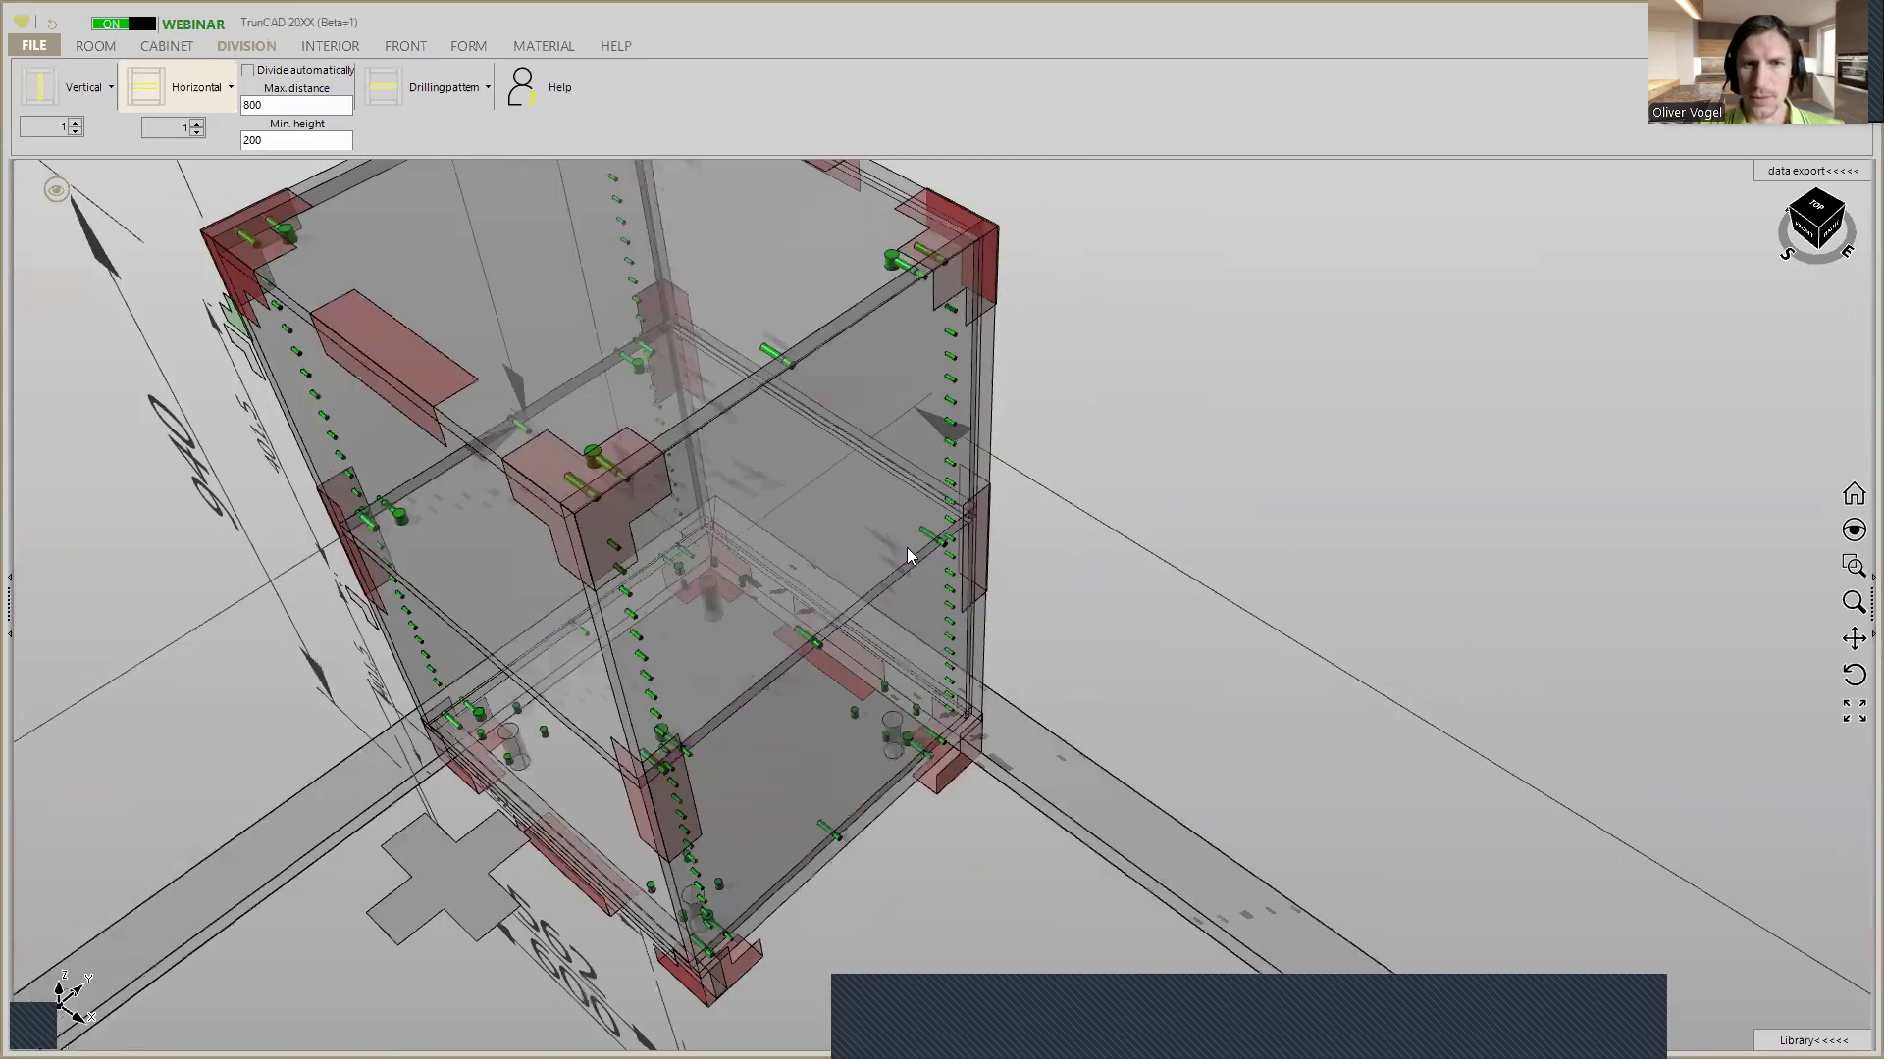
pyautogui.scroll(3, 908, 547)
pyautogui.scroll(2, 947, 532)
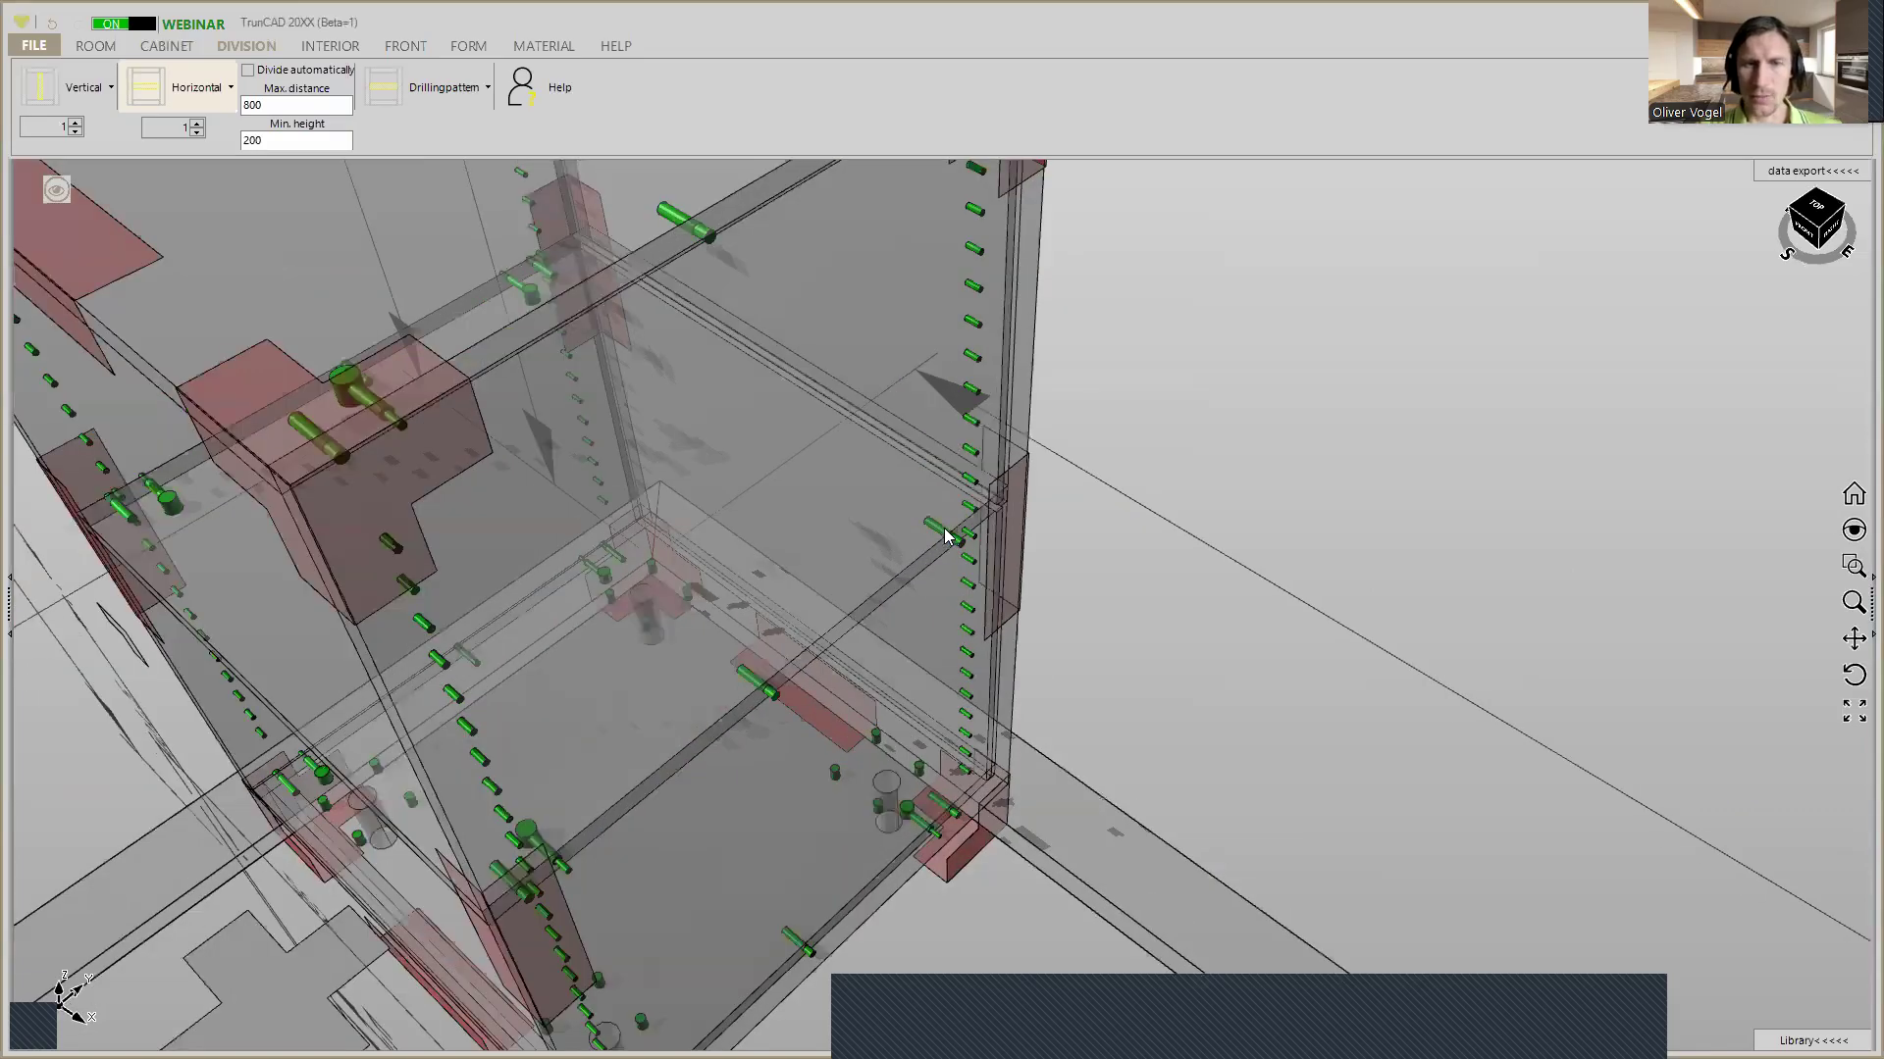
pyautogui.click(948, 535)
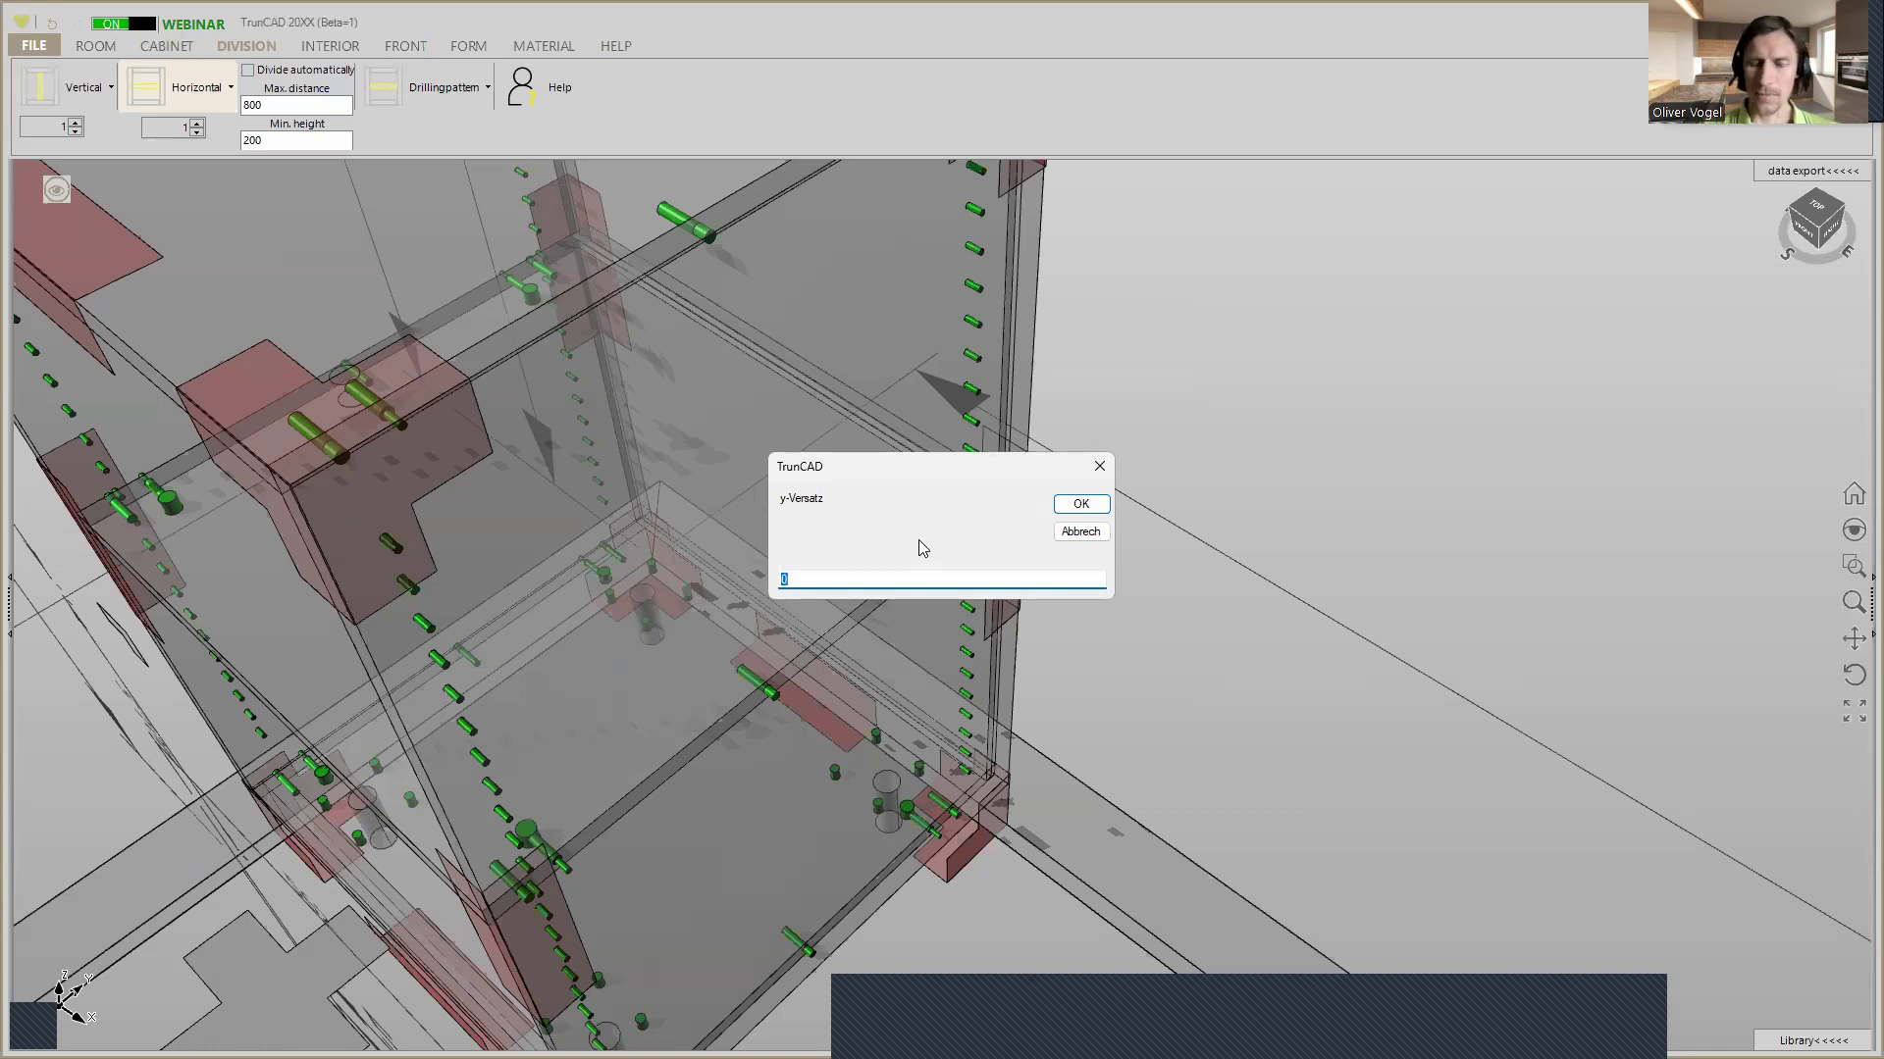
pyautogui.press('BackSpace')
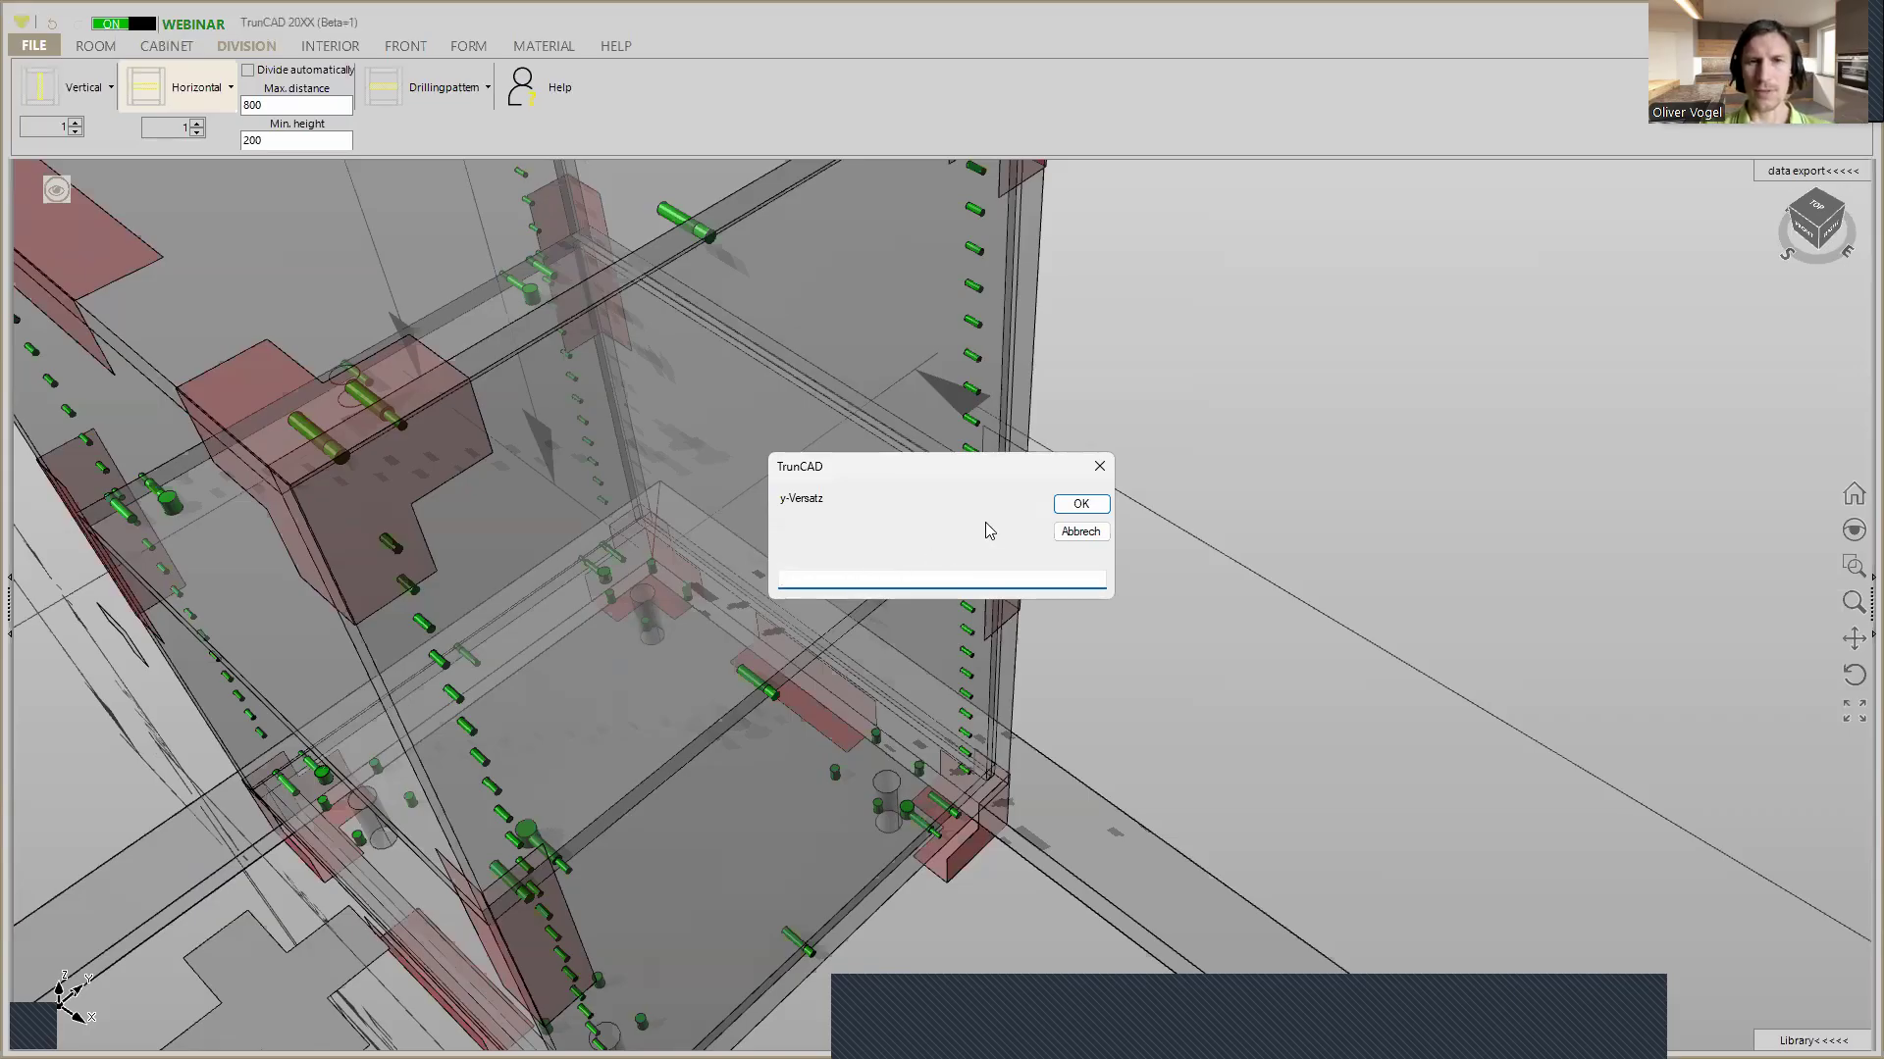
pyautogui.click(1081, 506)
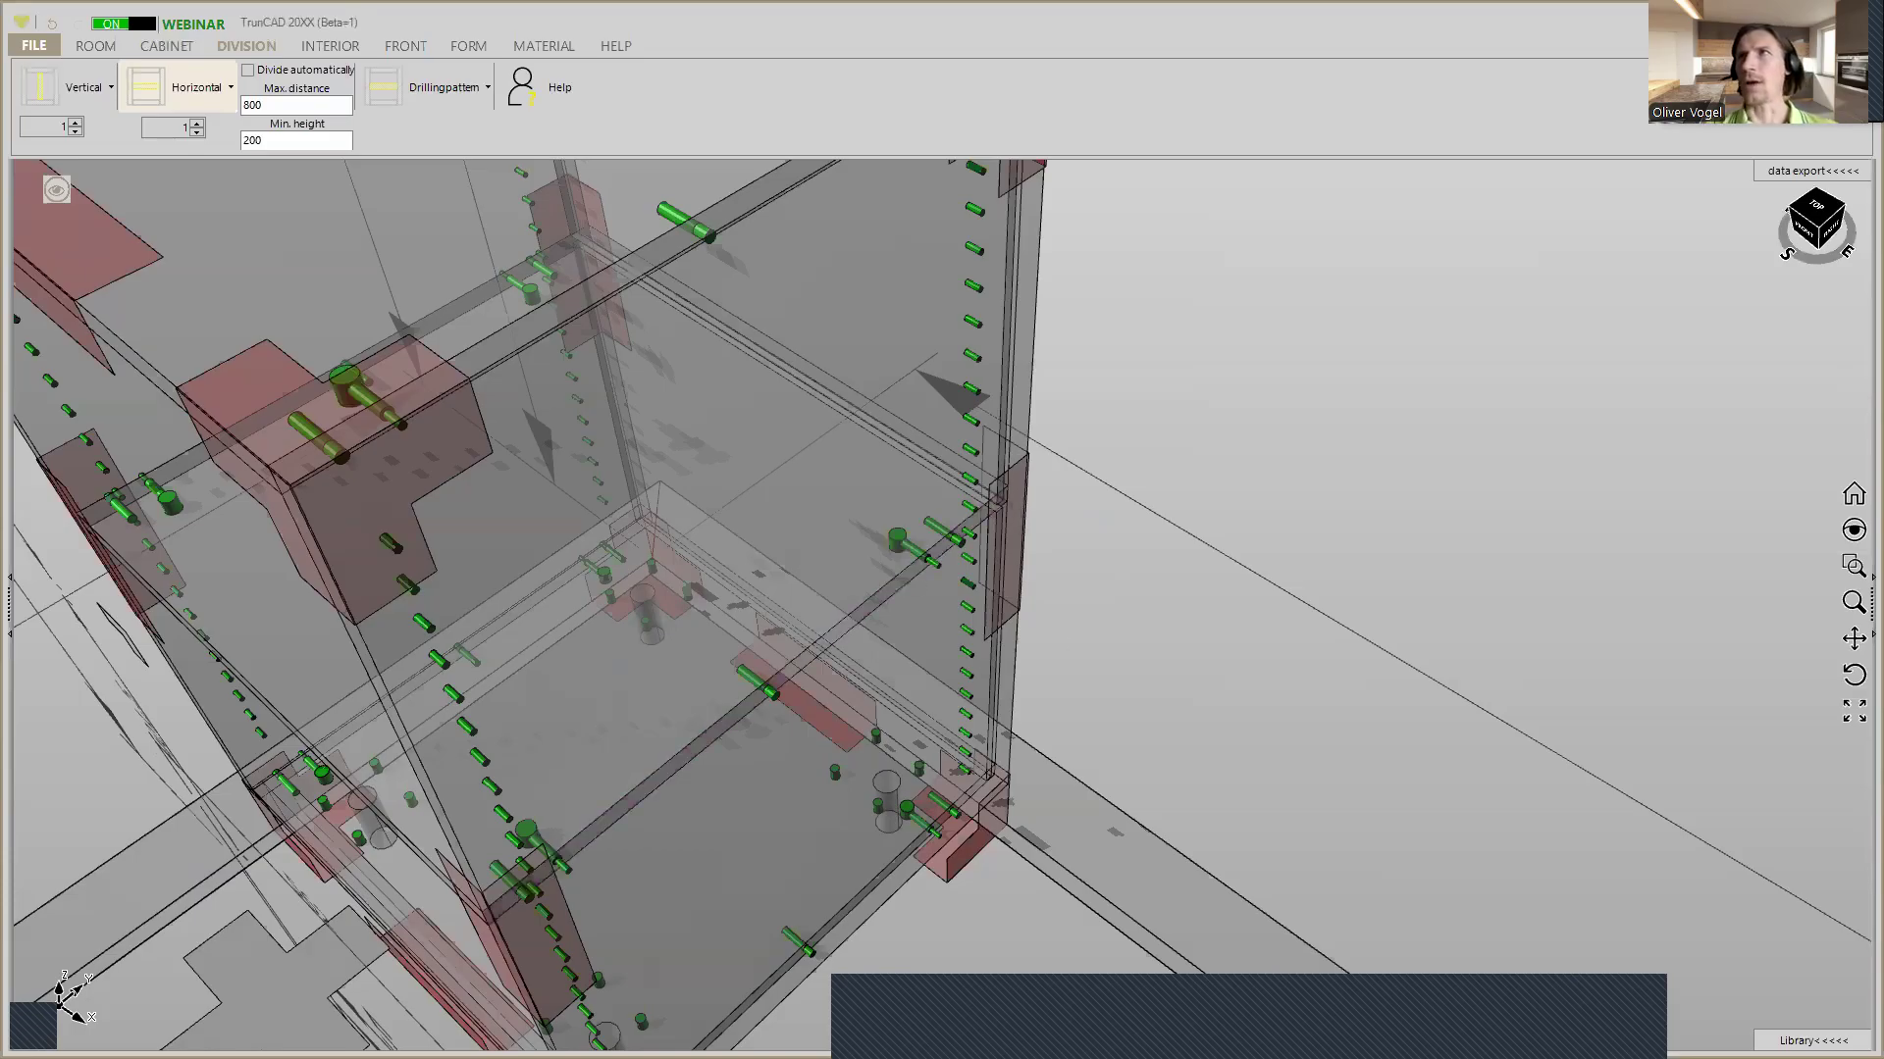
# Switch the cabinet display to wireframe
pyautogui.scroll(-5, 1154, 487)
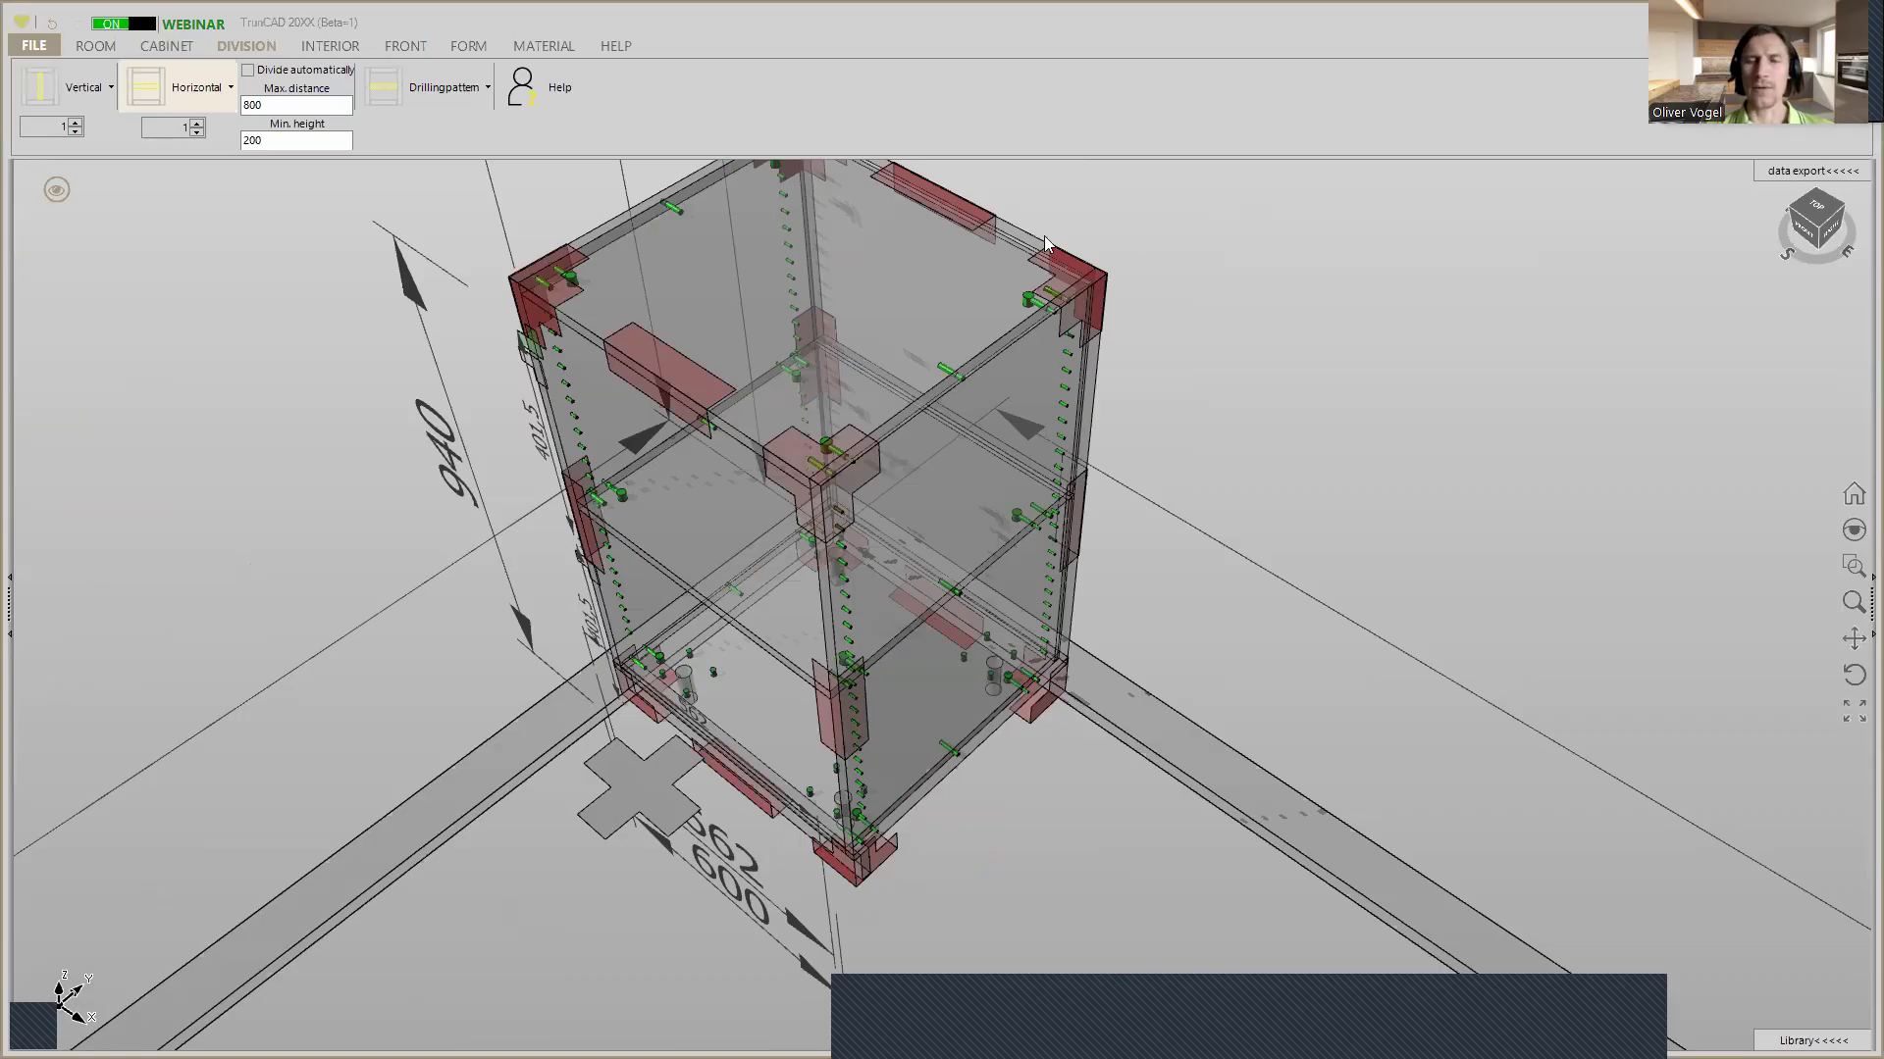
pyautogui.moveTo(981, 428)
pyautogui.mouseDown(button='middle')
pyautogui.moveTo(931, 469)
pyautogui.moveTo(962, 457)
pyautogui.mouseUp(button='middle')
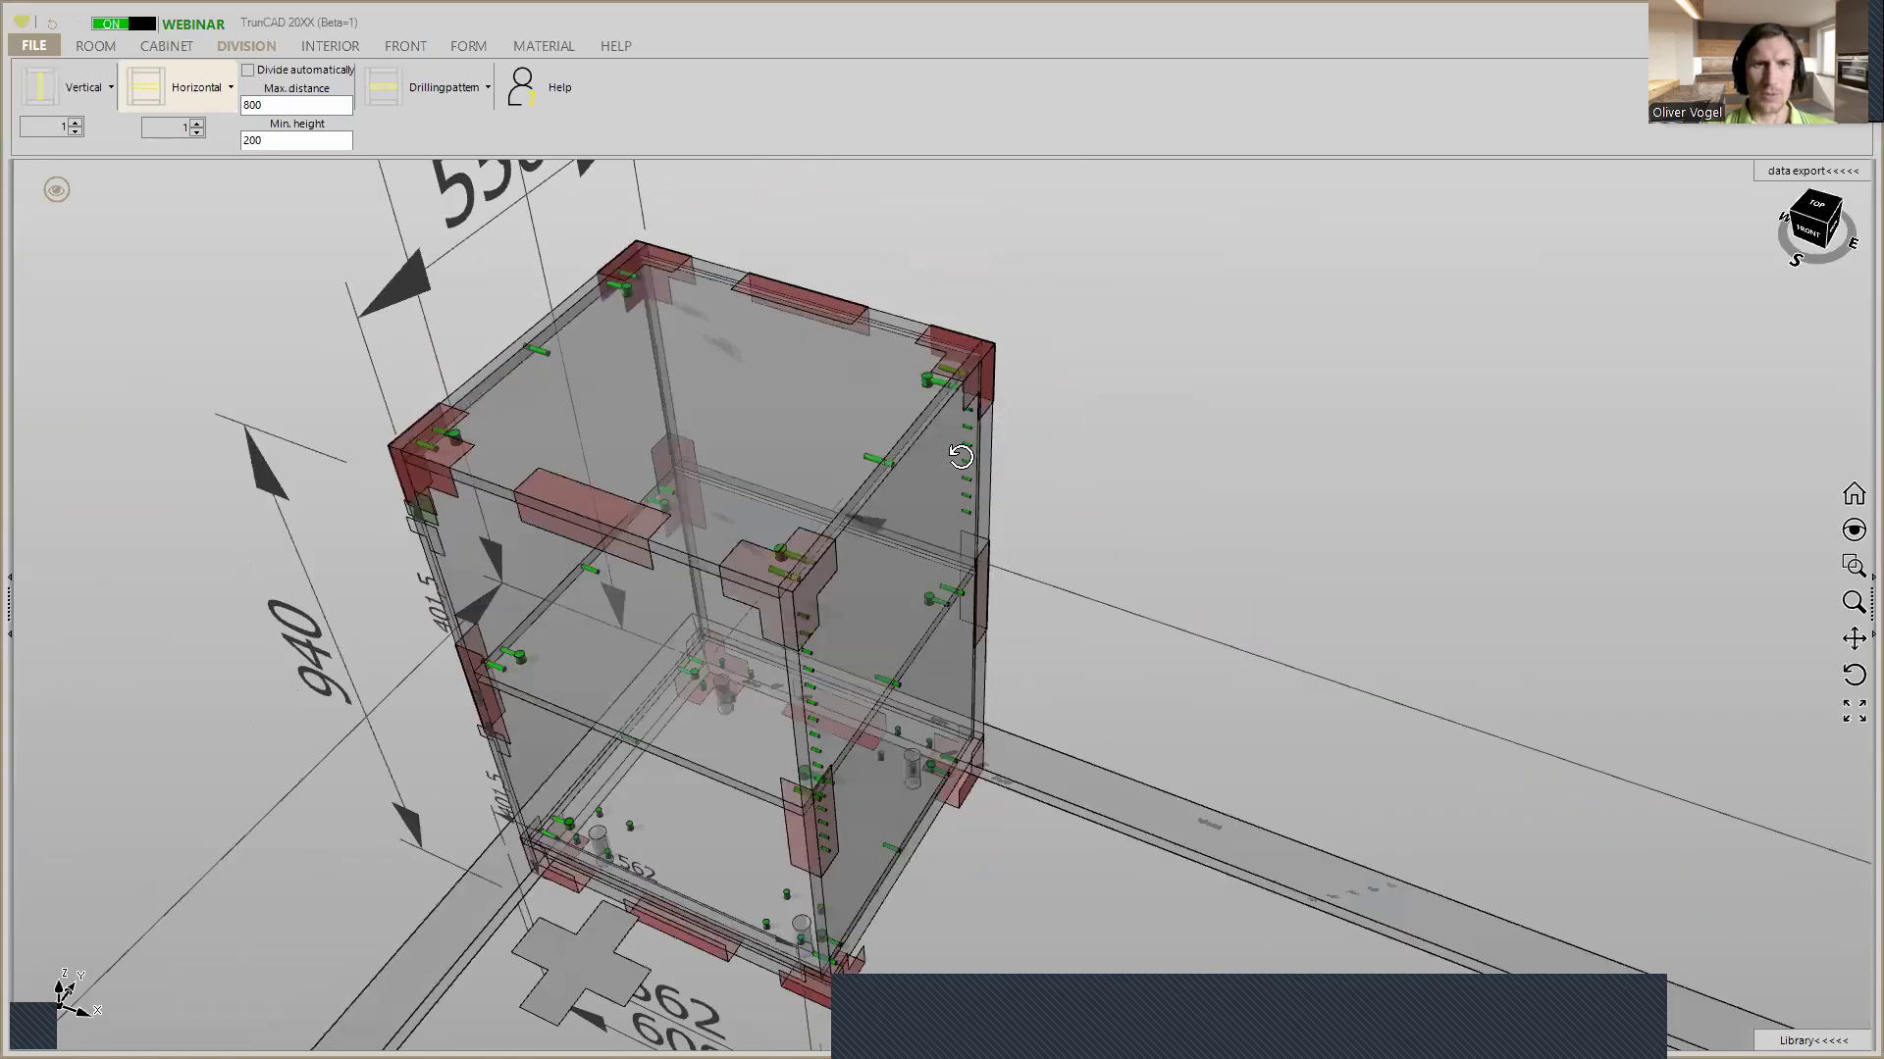
pyautogui.click(59, 190)
pyautogui.click(125, 77)
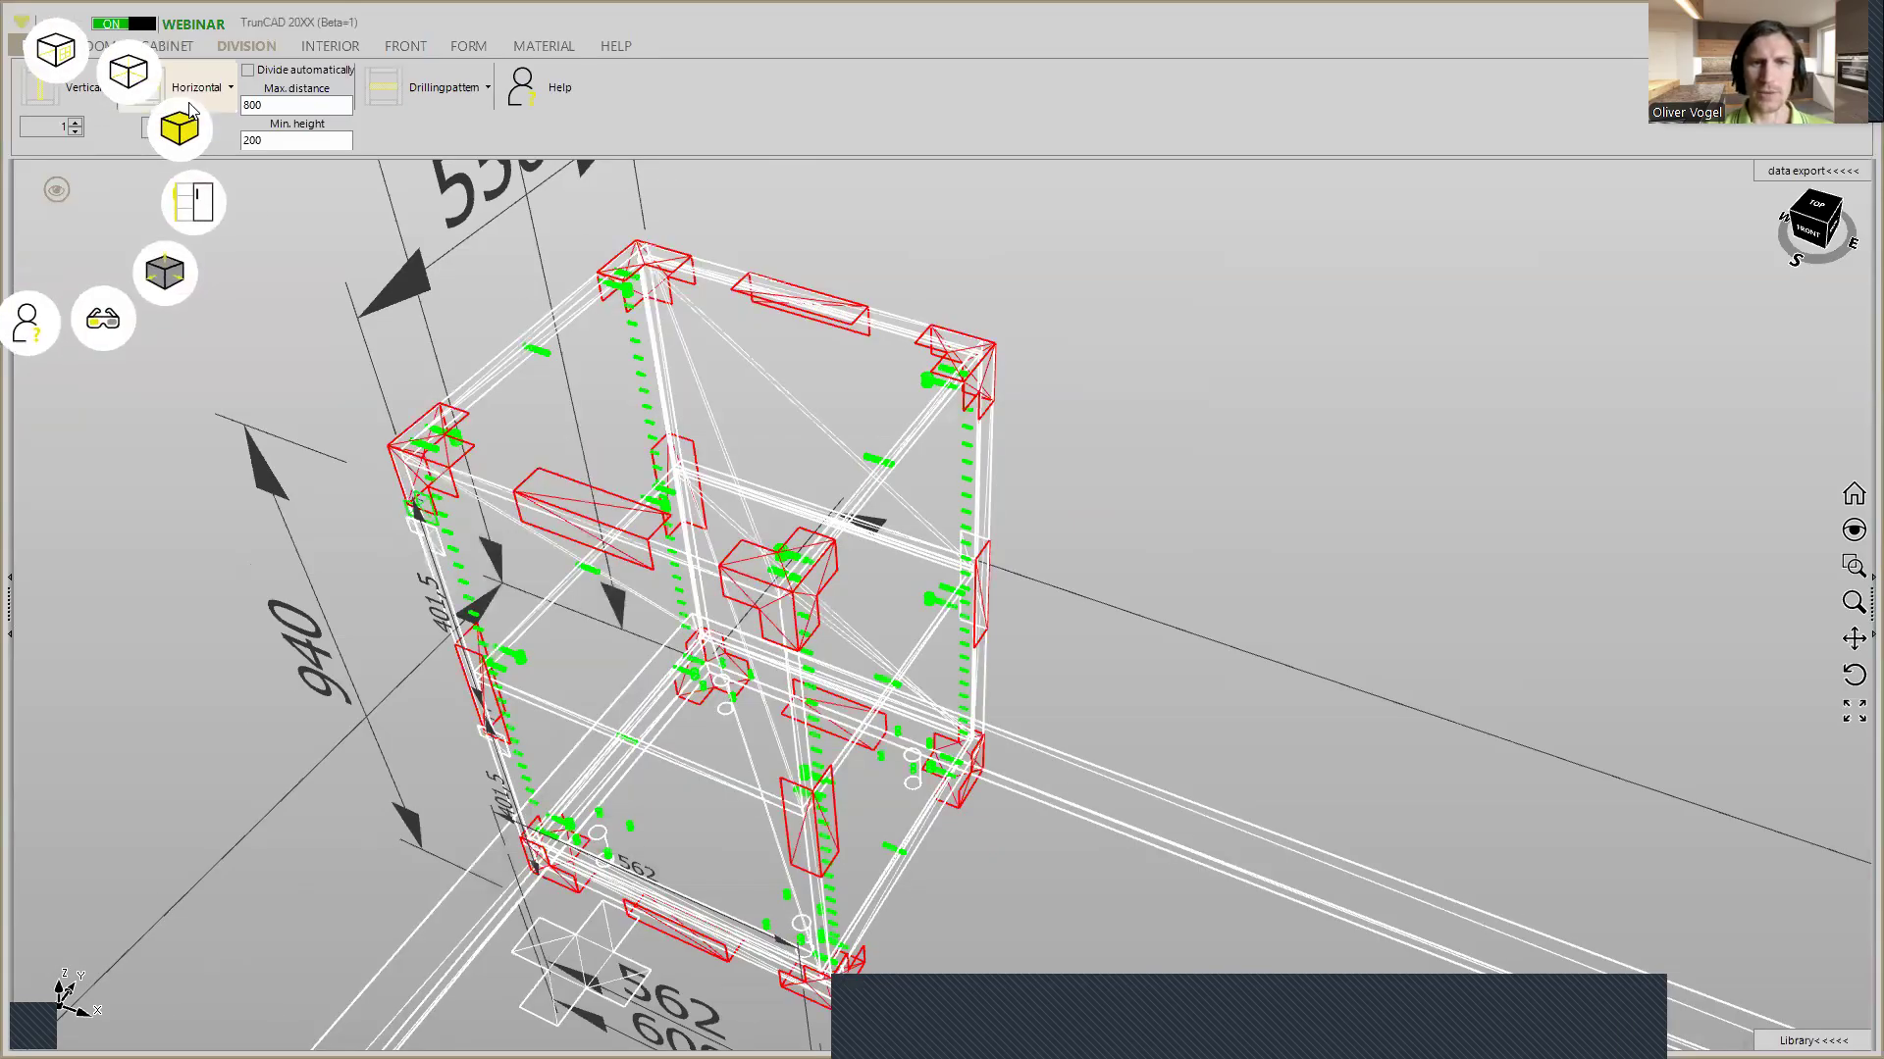
# Set the y-Versatz of the middle dowel joining the top panel to the right side to 50
pyautogui.moveTo(923, 501)
pyautogui.mouseDown(button='middle')
pyautogui.moveTo(889, 494)
pyautogui.moveTo(919, 525)
pyautogui.mouseUp(button='middle')
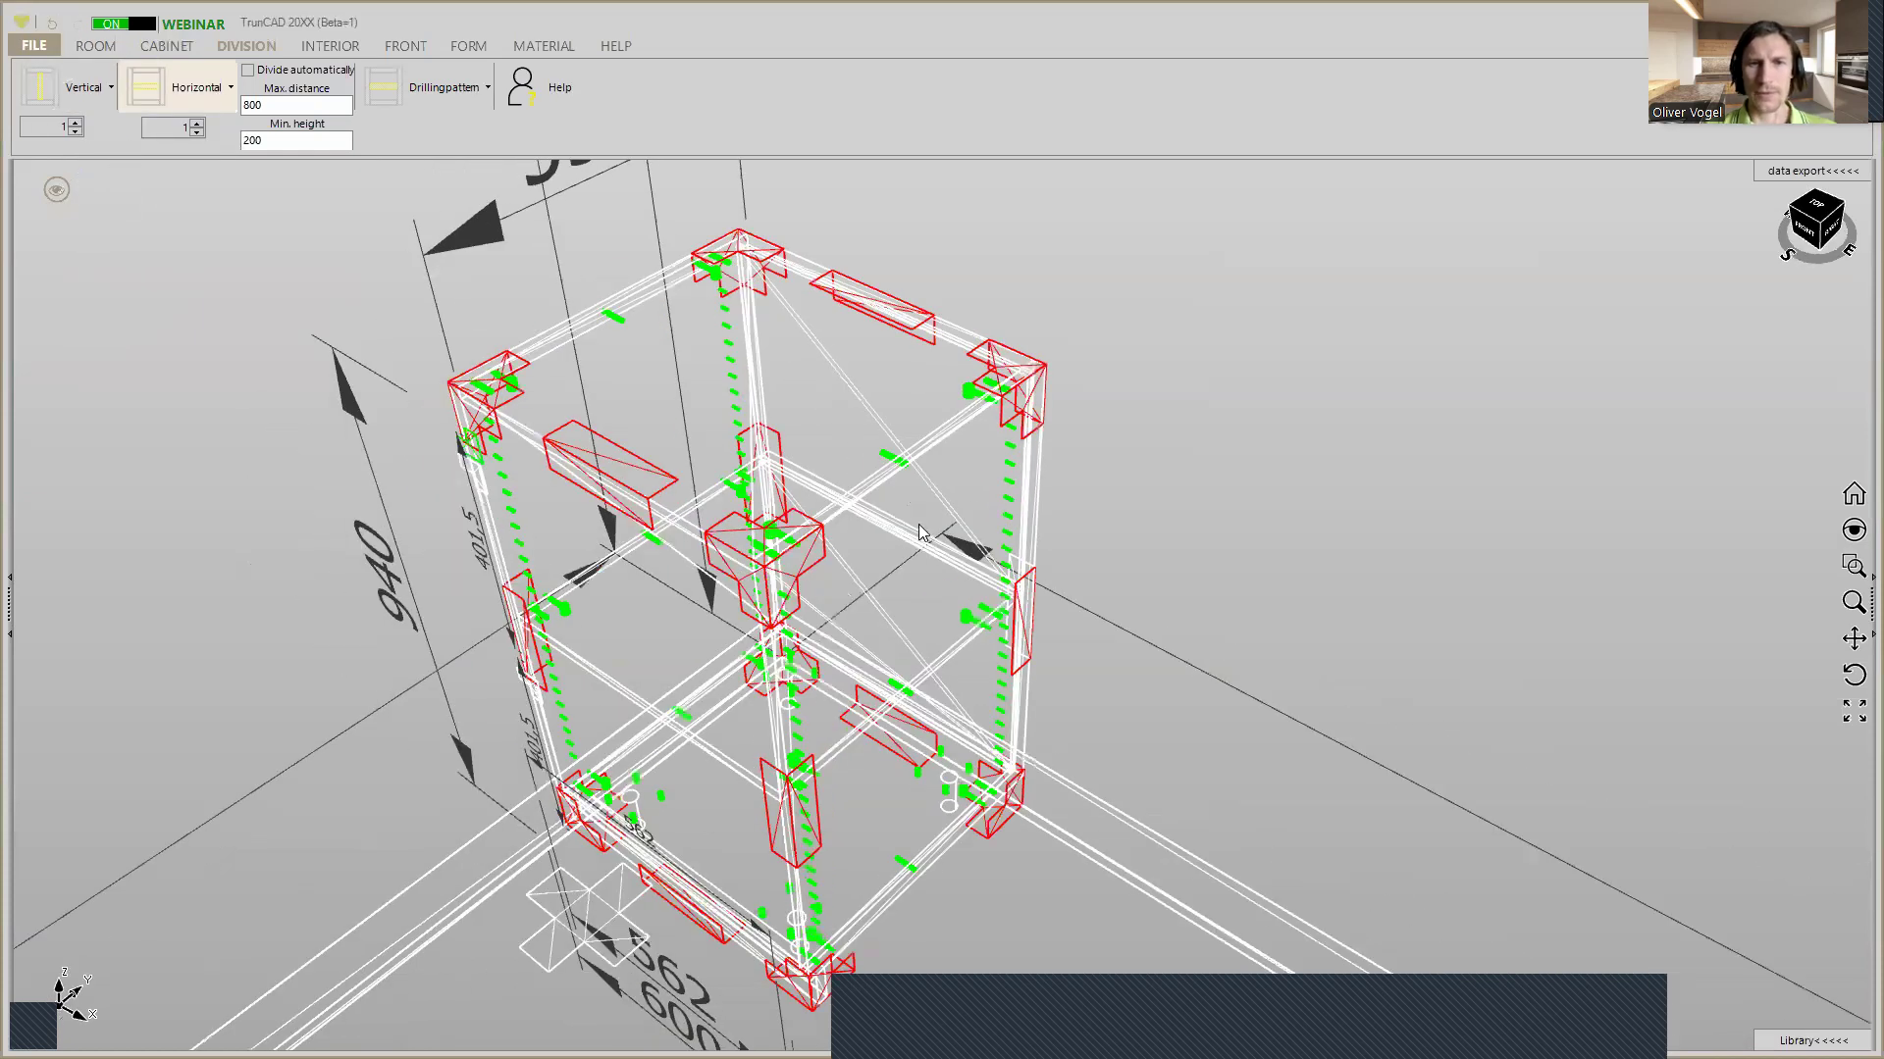
pyautogui.scroll(2, 967, 438)
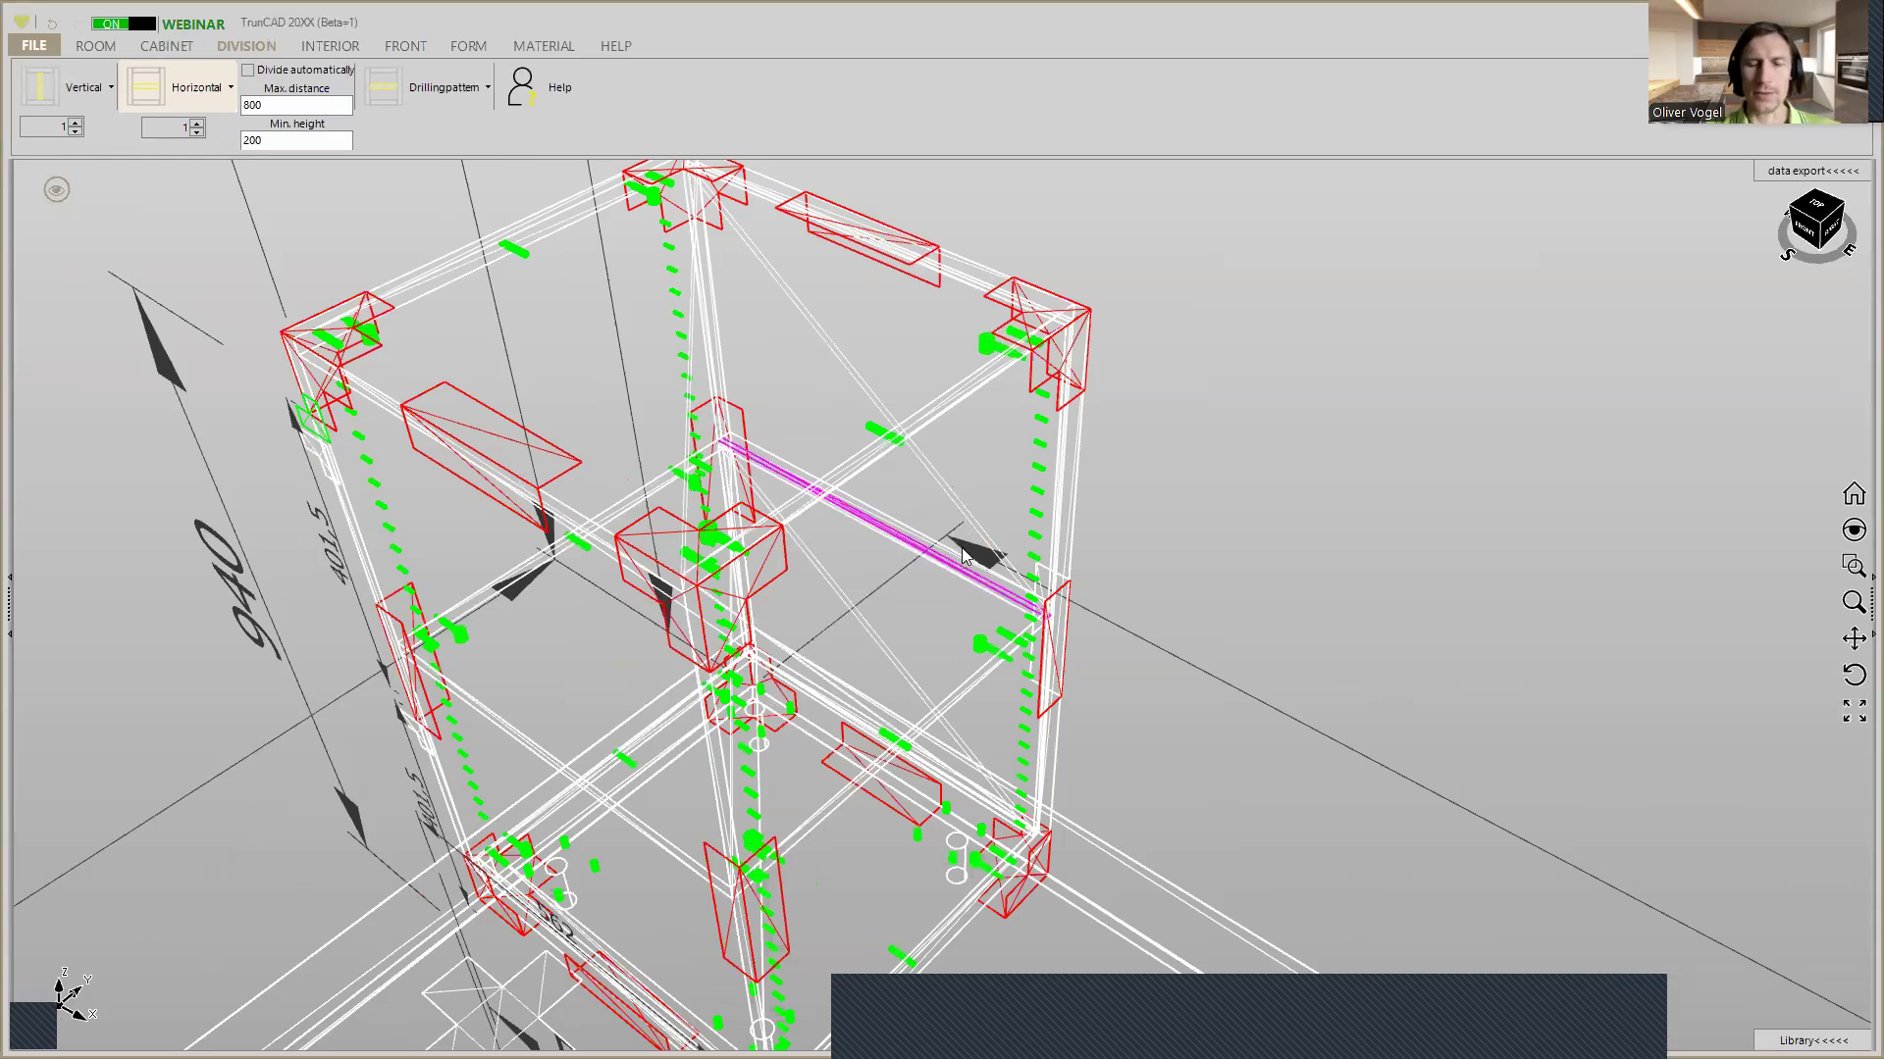
pyautogui.scroll(2, 876, 434)
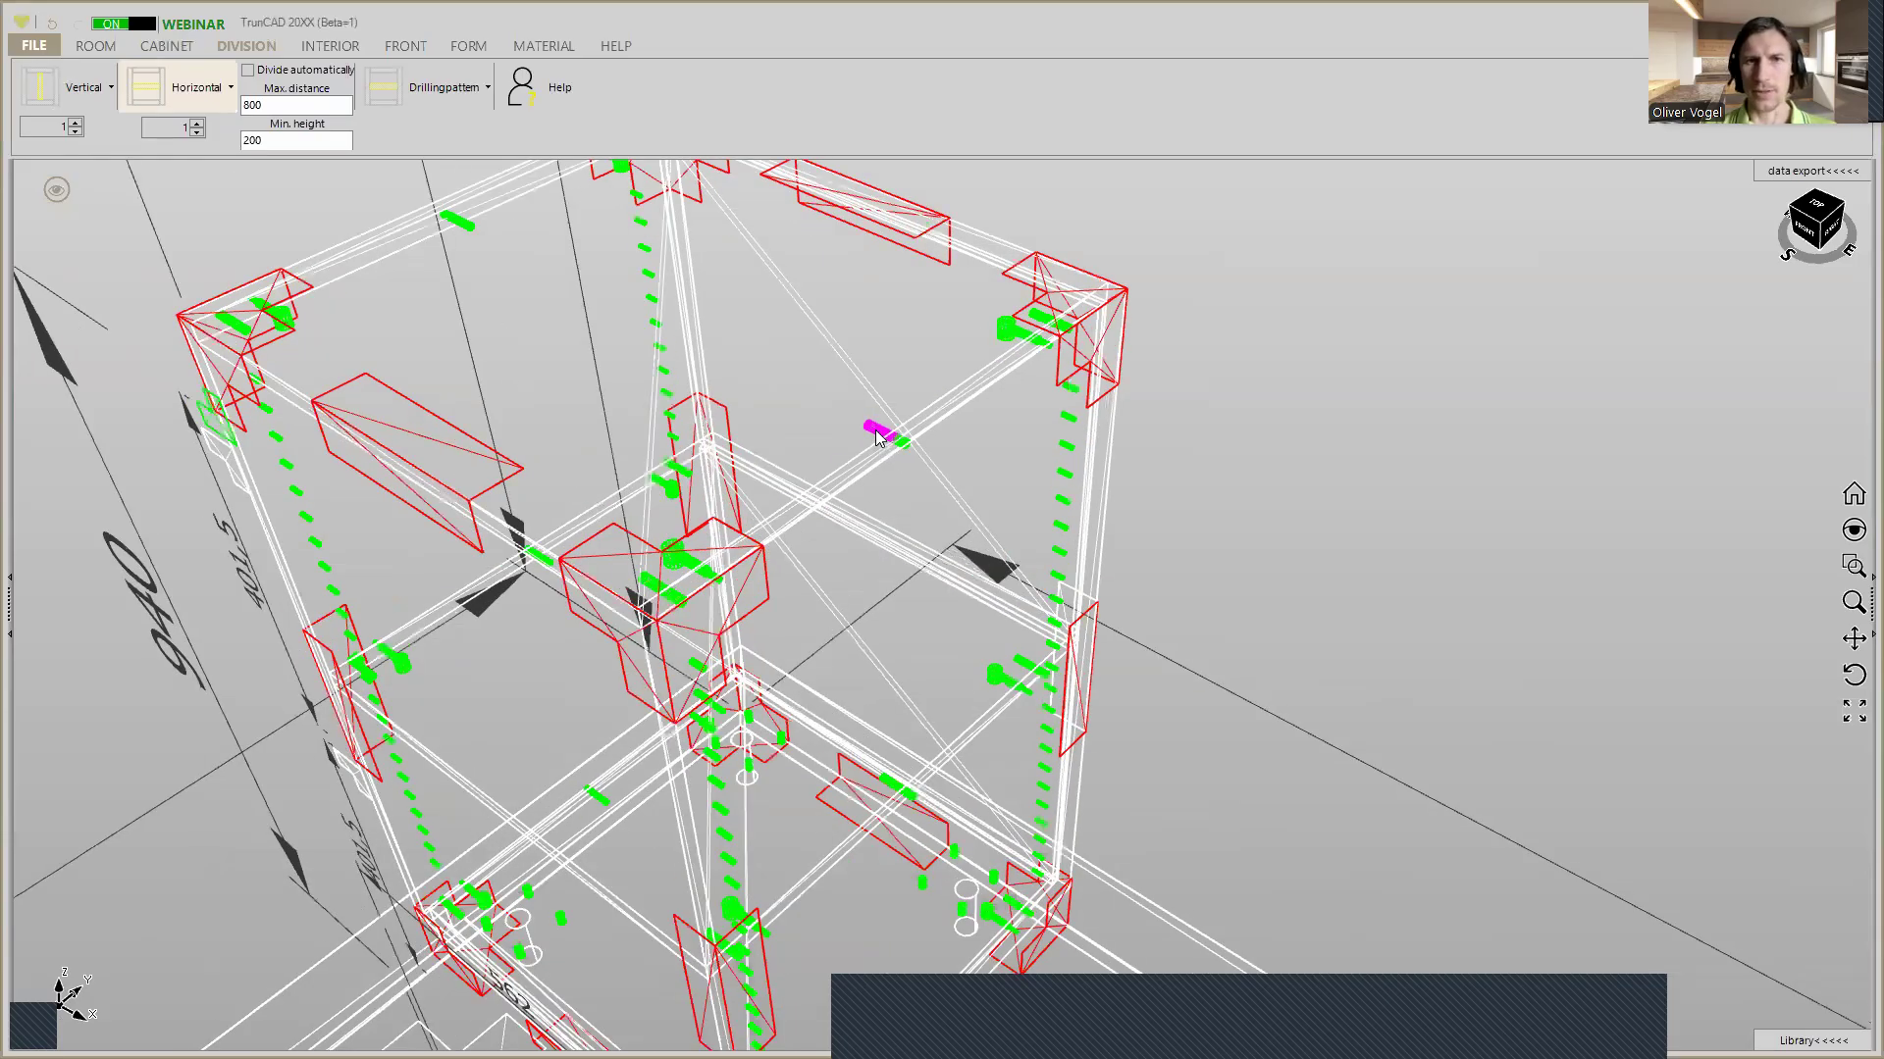
pyautogui.scroll(2, 926, 455)
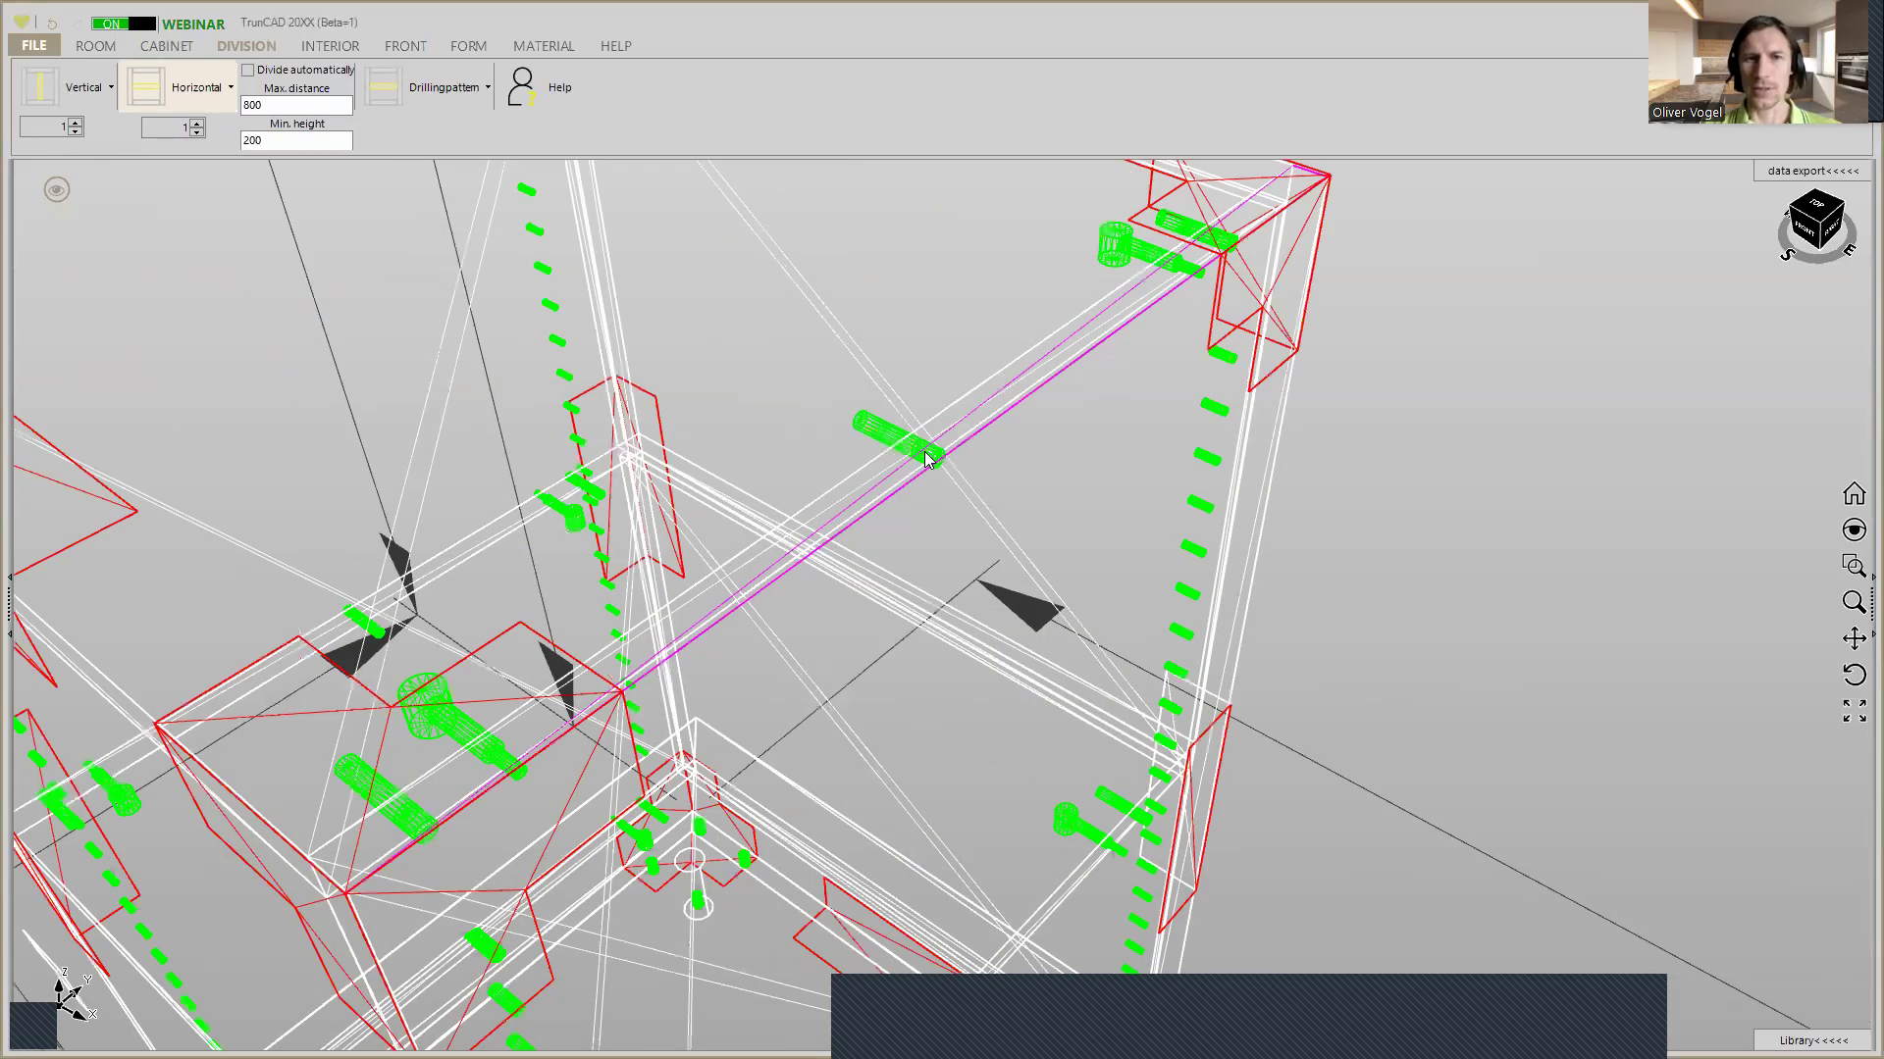
pyautogui.scroll(1, 926, 457)
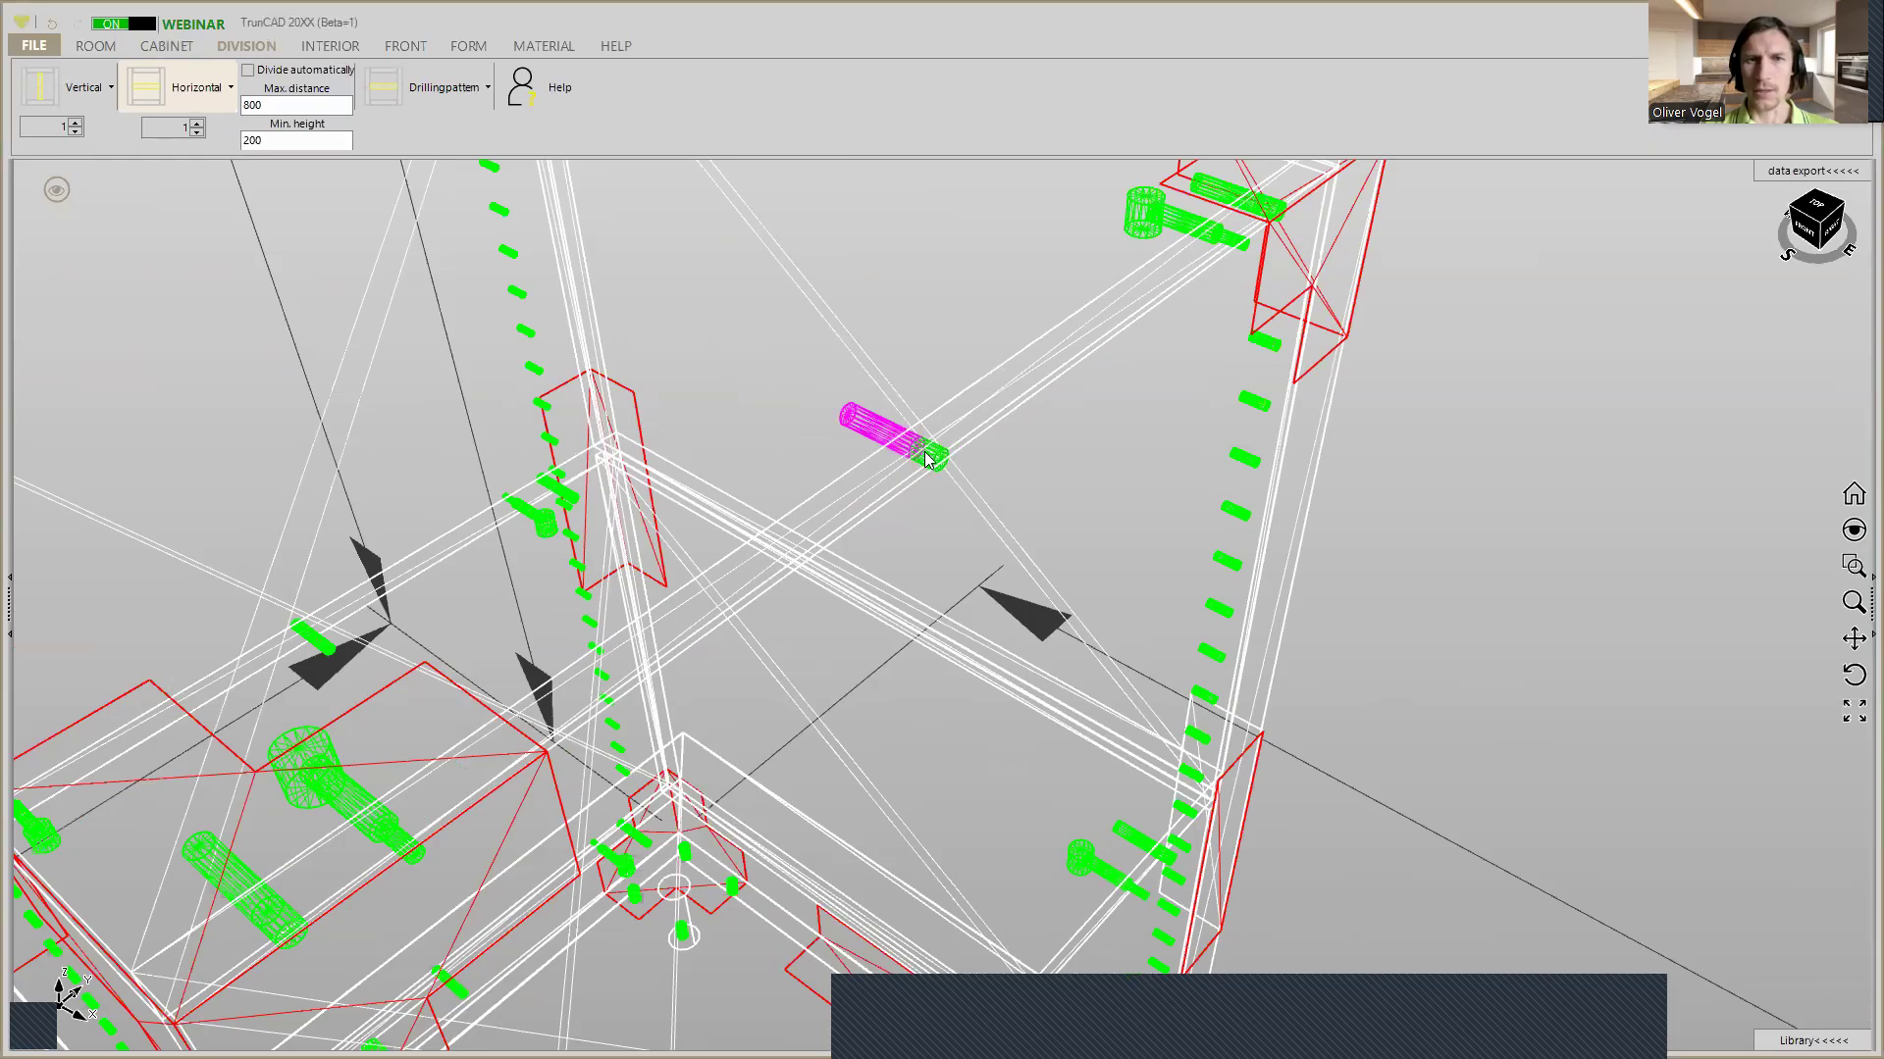
pyautogui.doubleClick(927, 453)
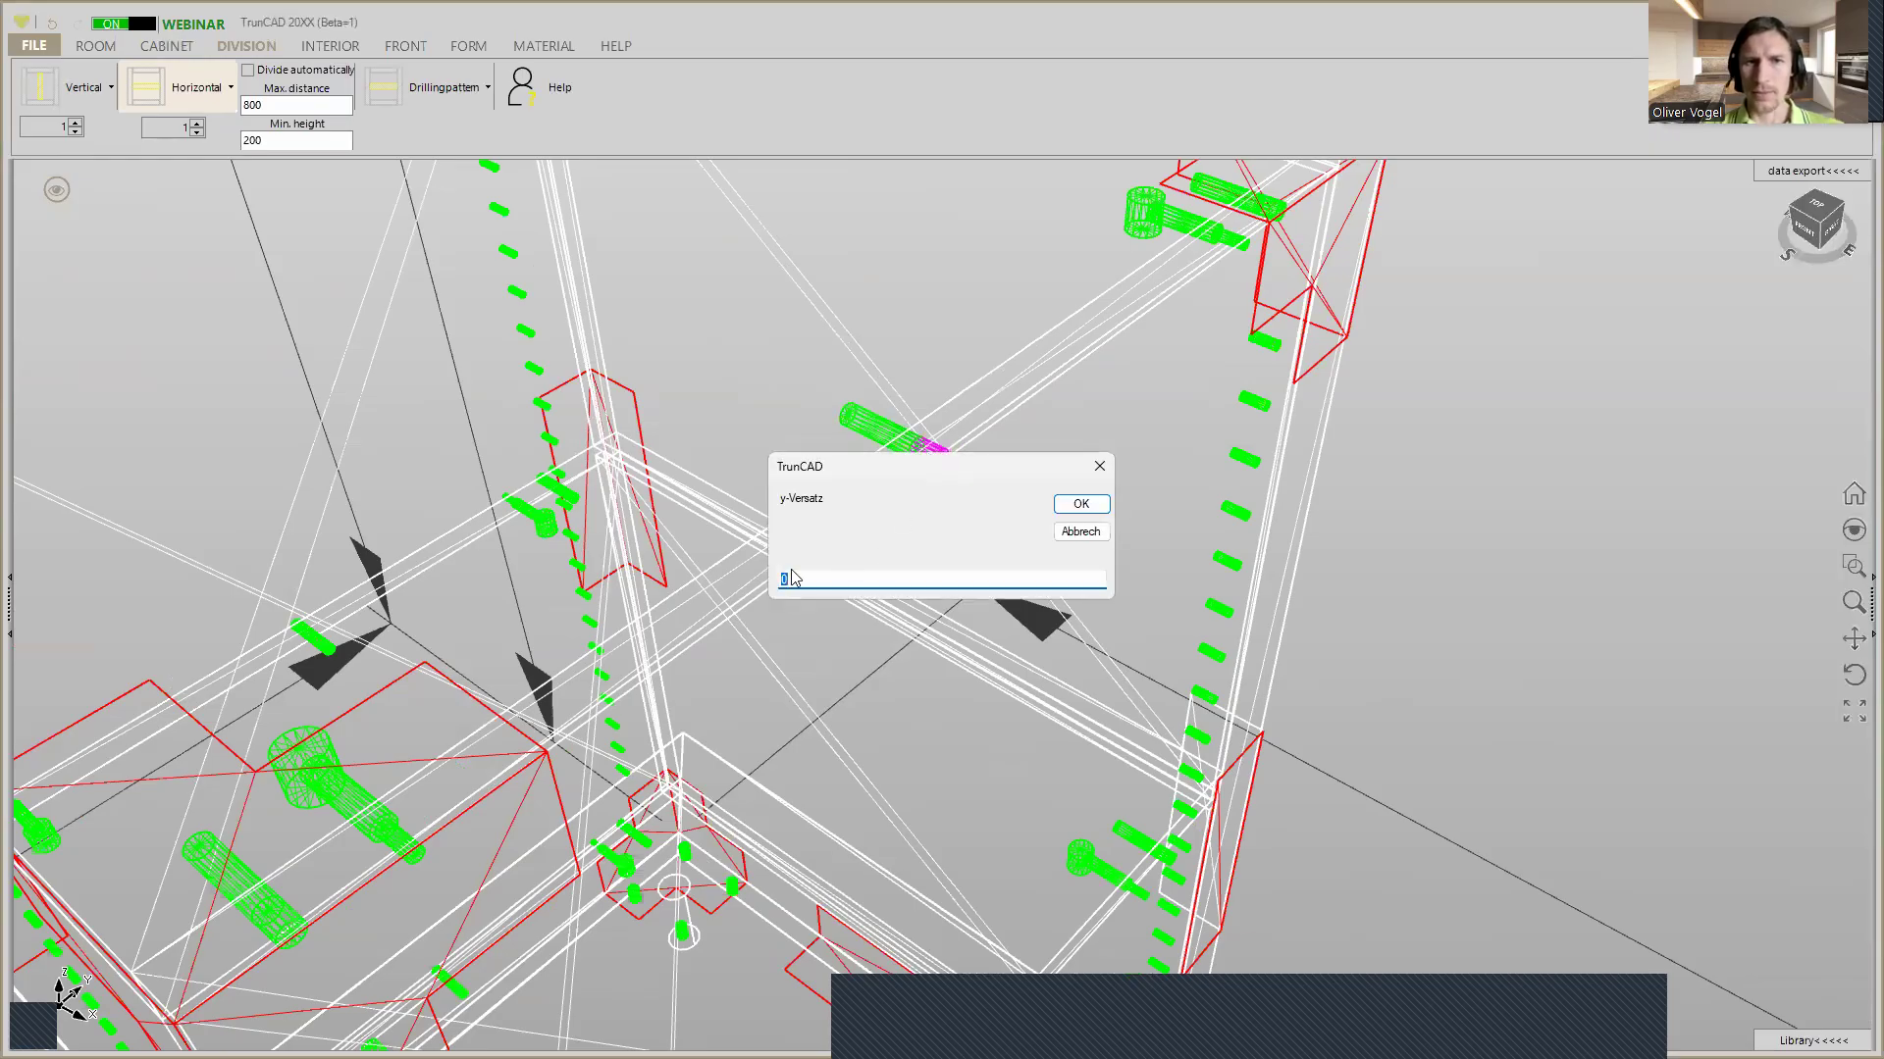
pyautogui.write('50')
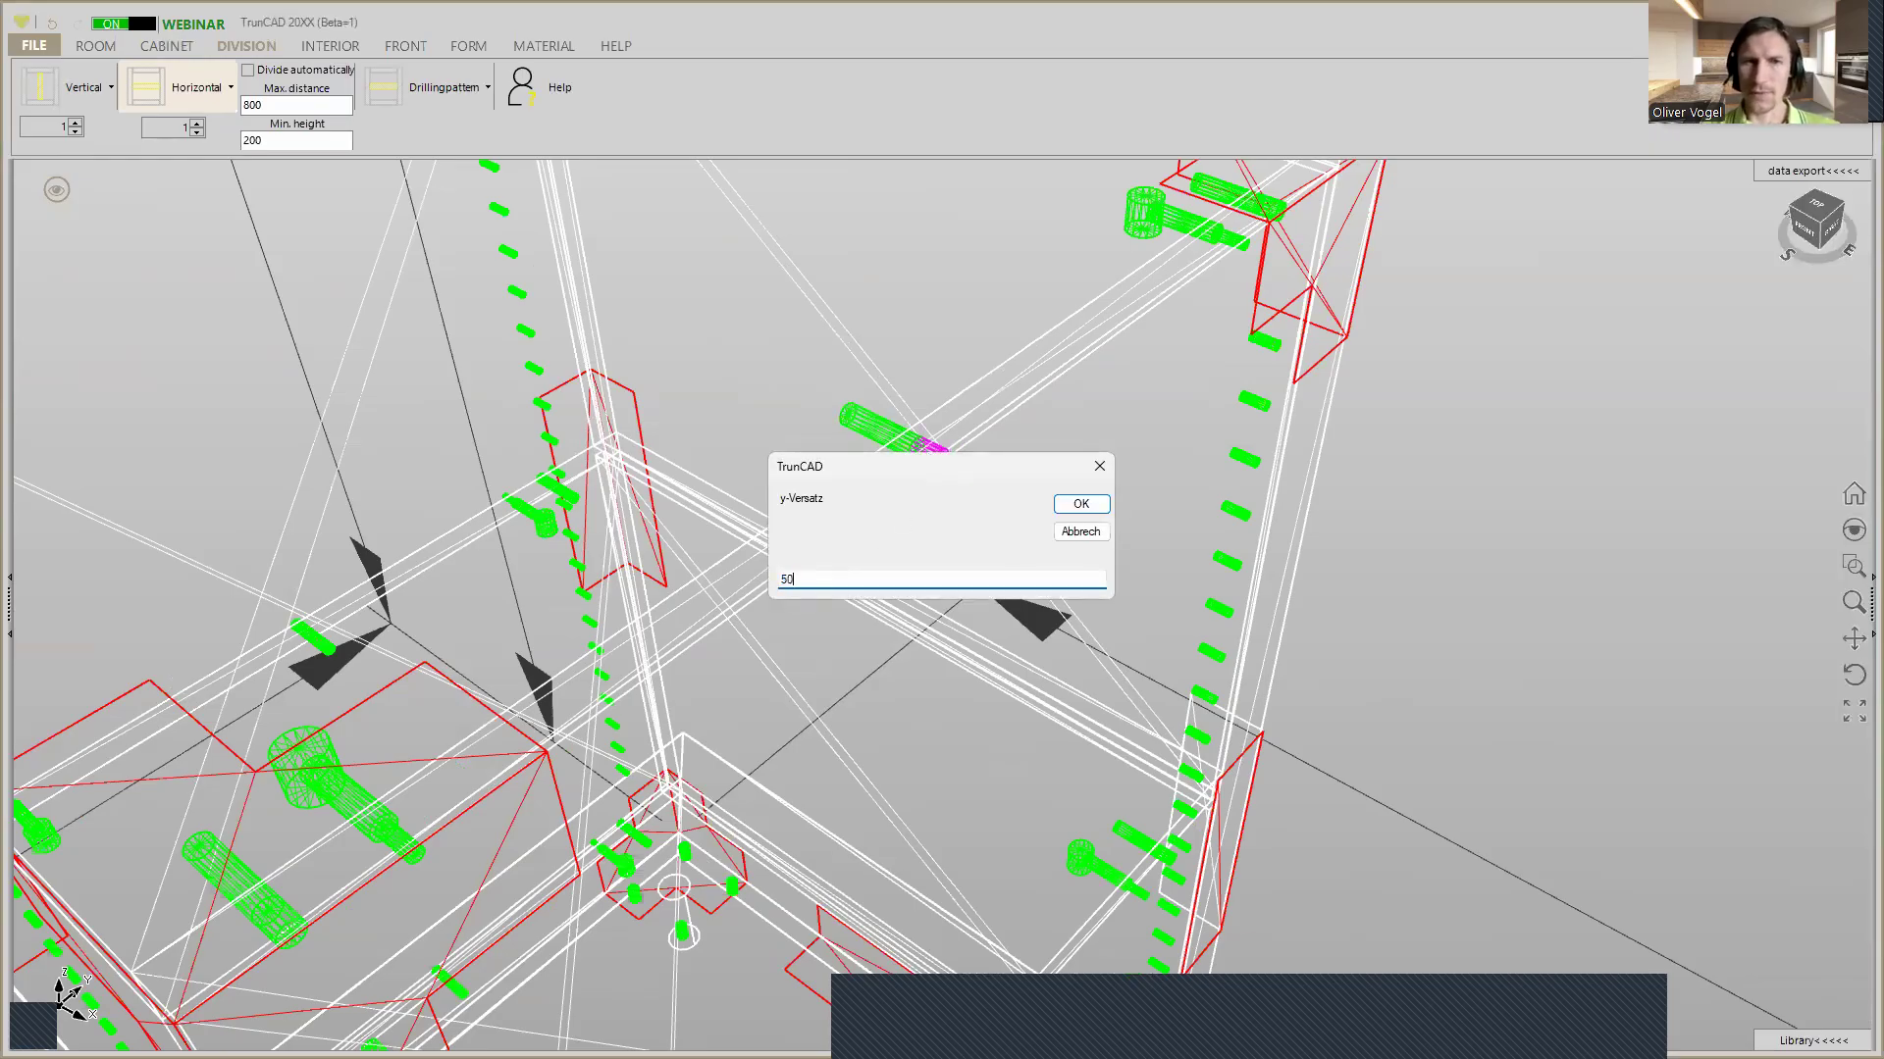
pyautogui.click(1083, 506)
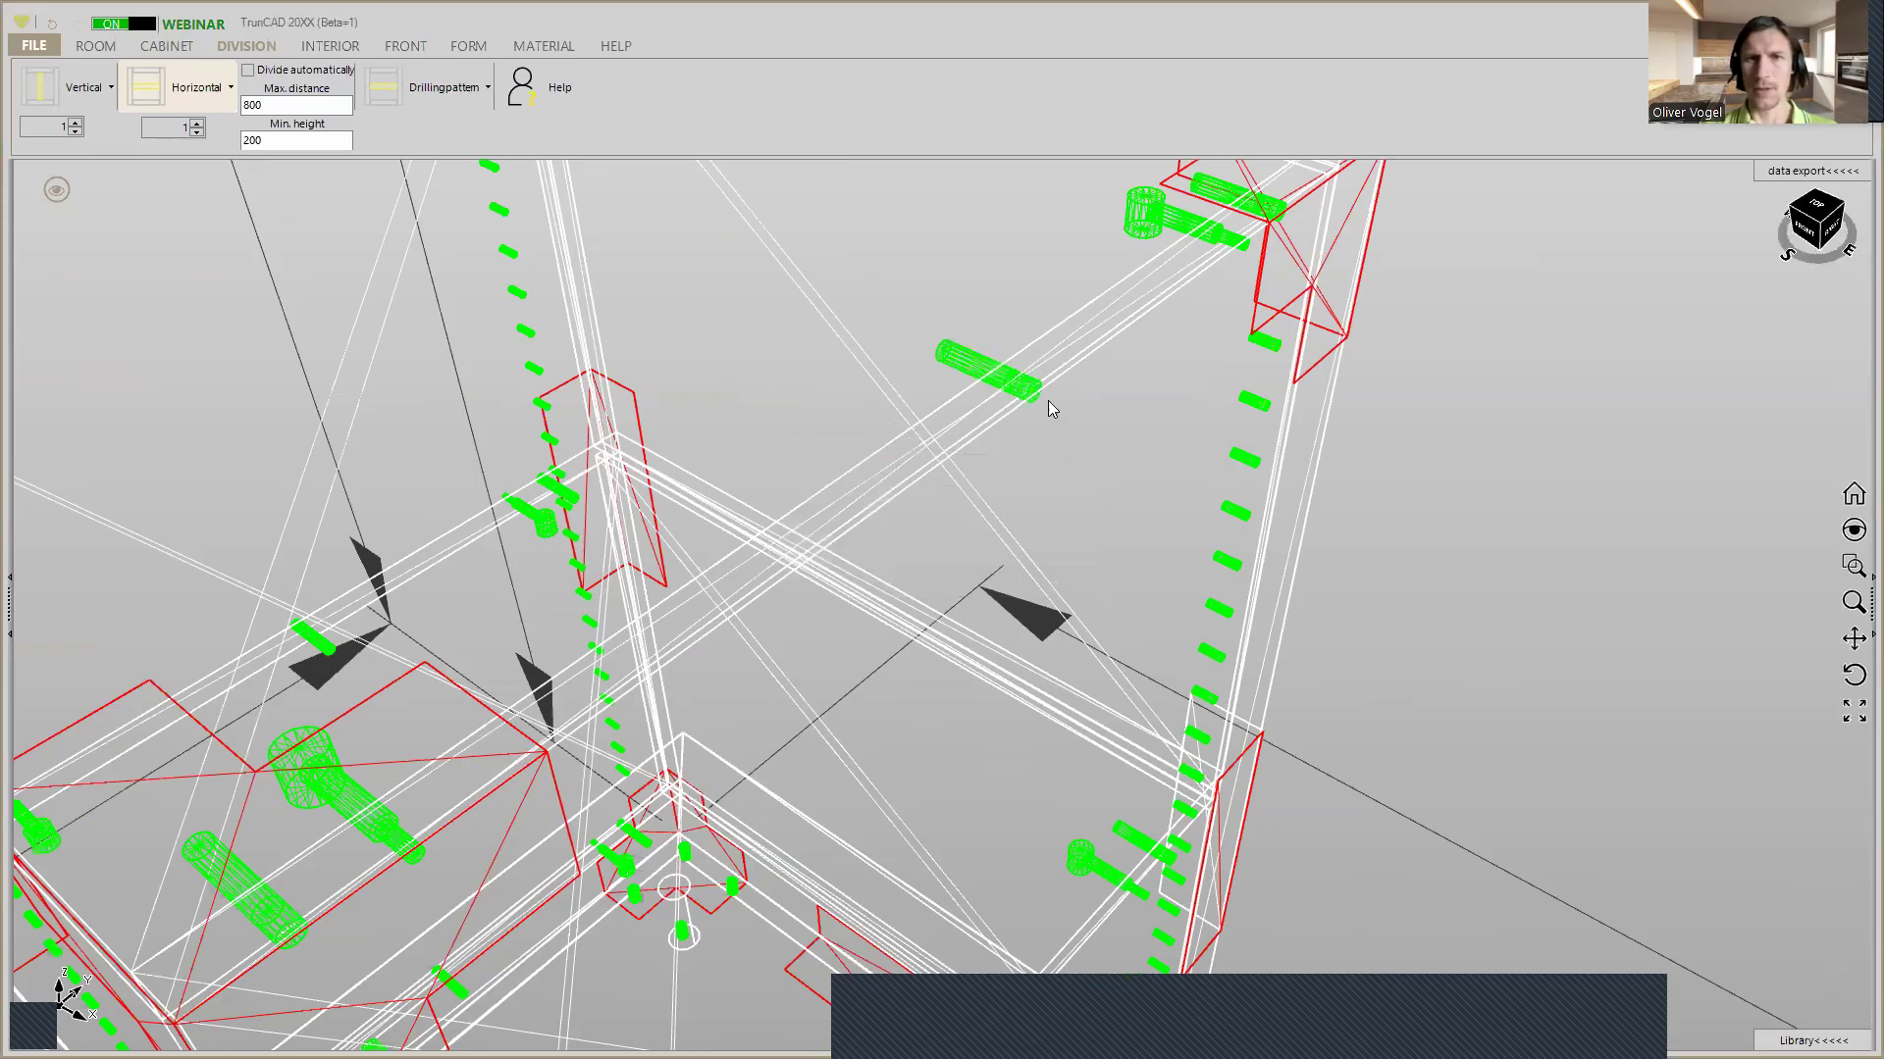
# Set the y-Versatz of the rear cam fitting joining the top panel to the right side to -50
pyautogui.moveTo(1021, 379); pyautogui.dragTo(985, 405, button='middle')
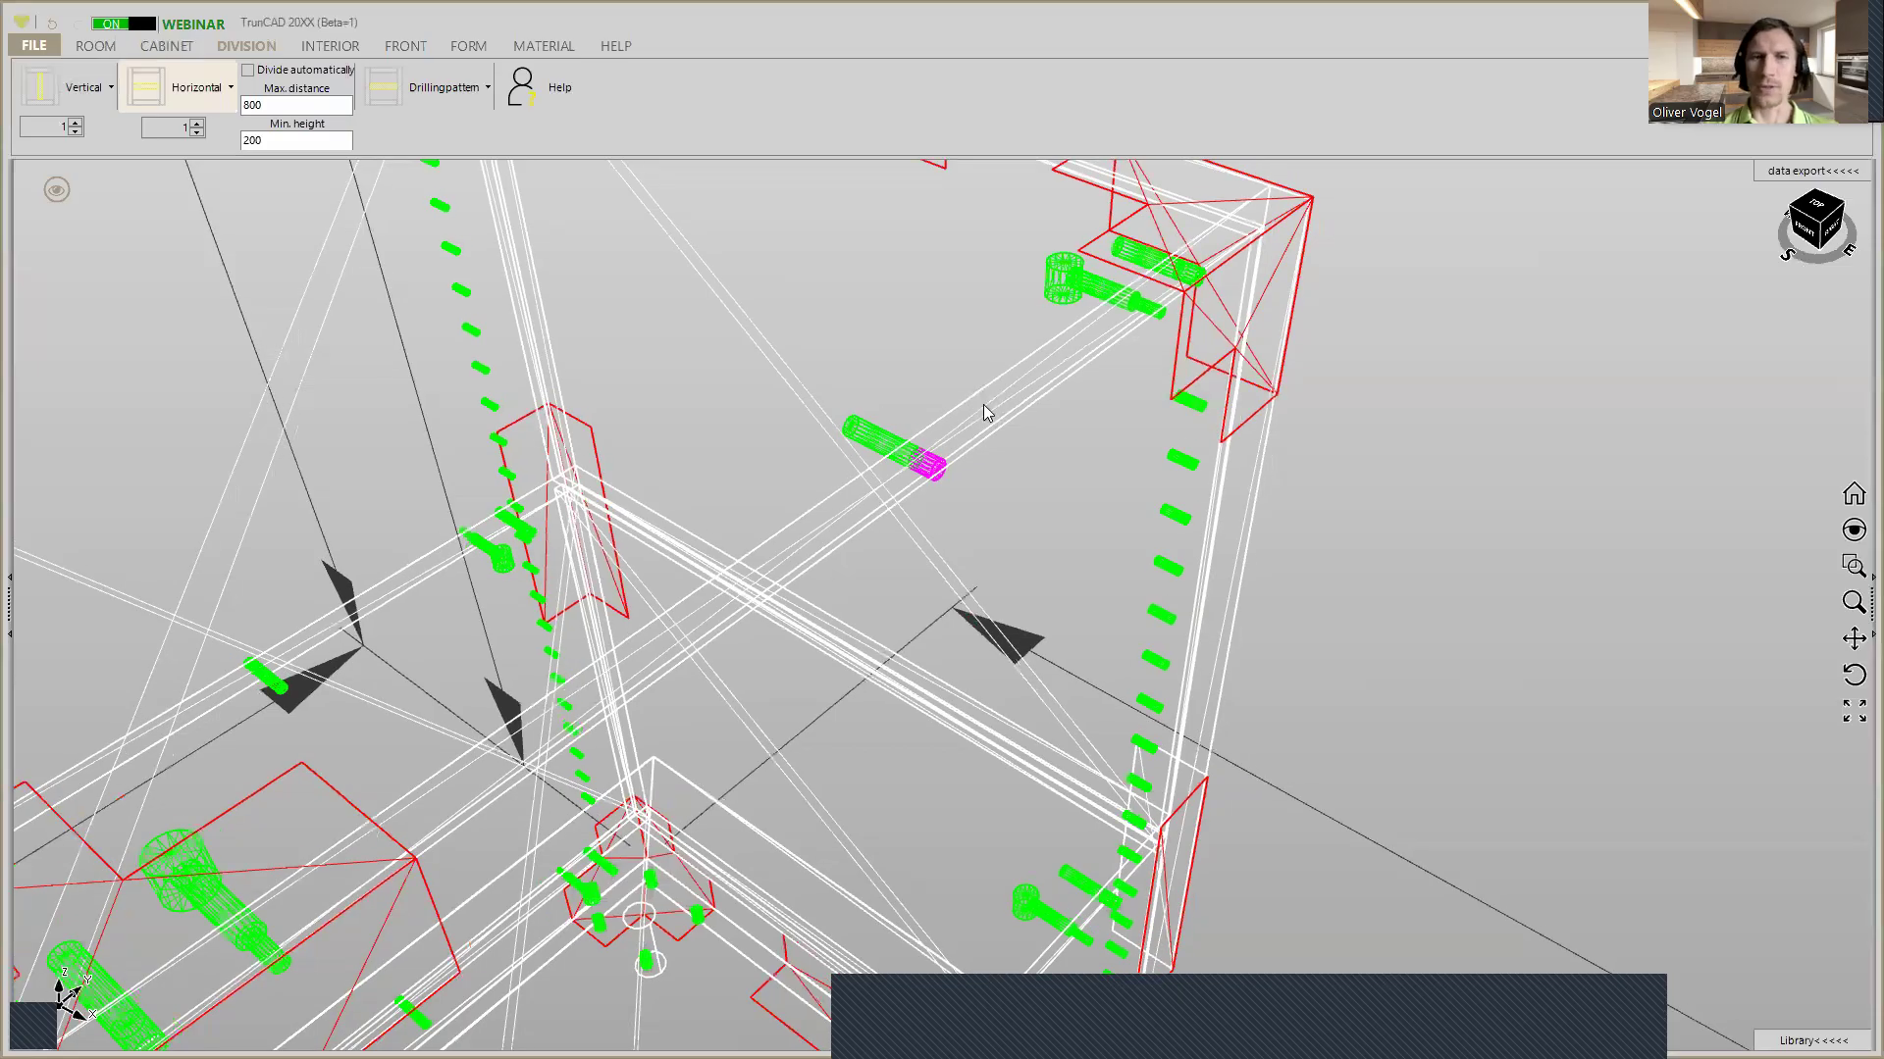
pyautogui.click(1105, 296)
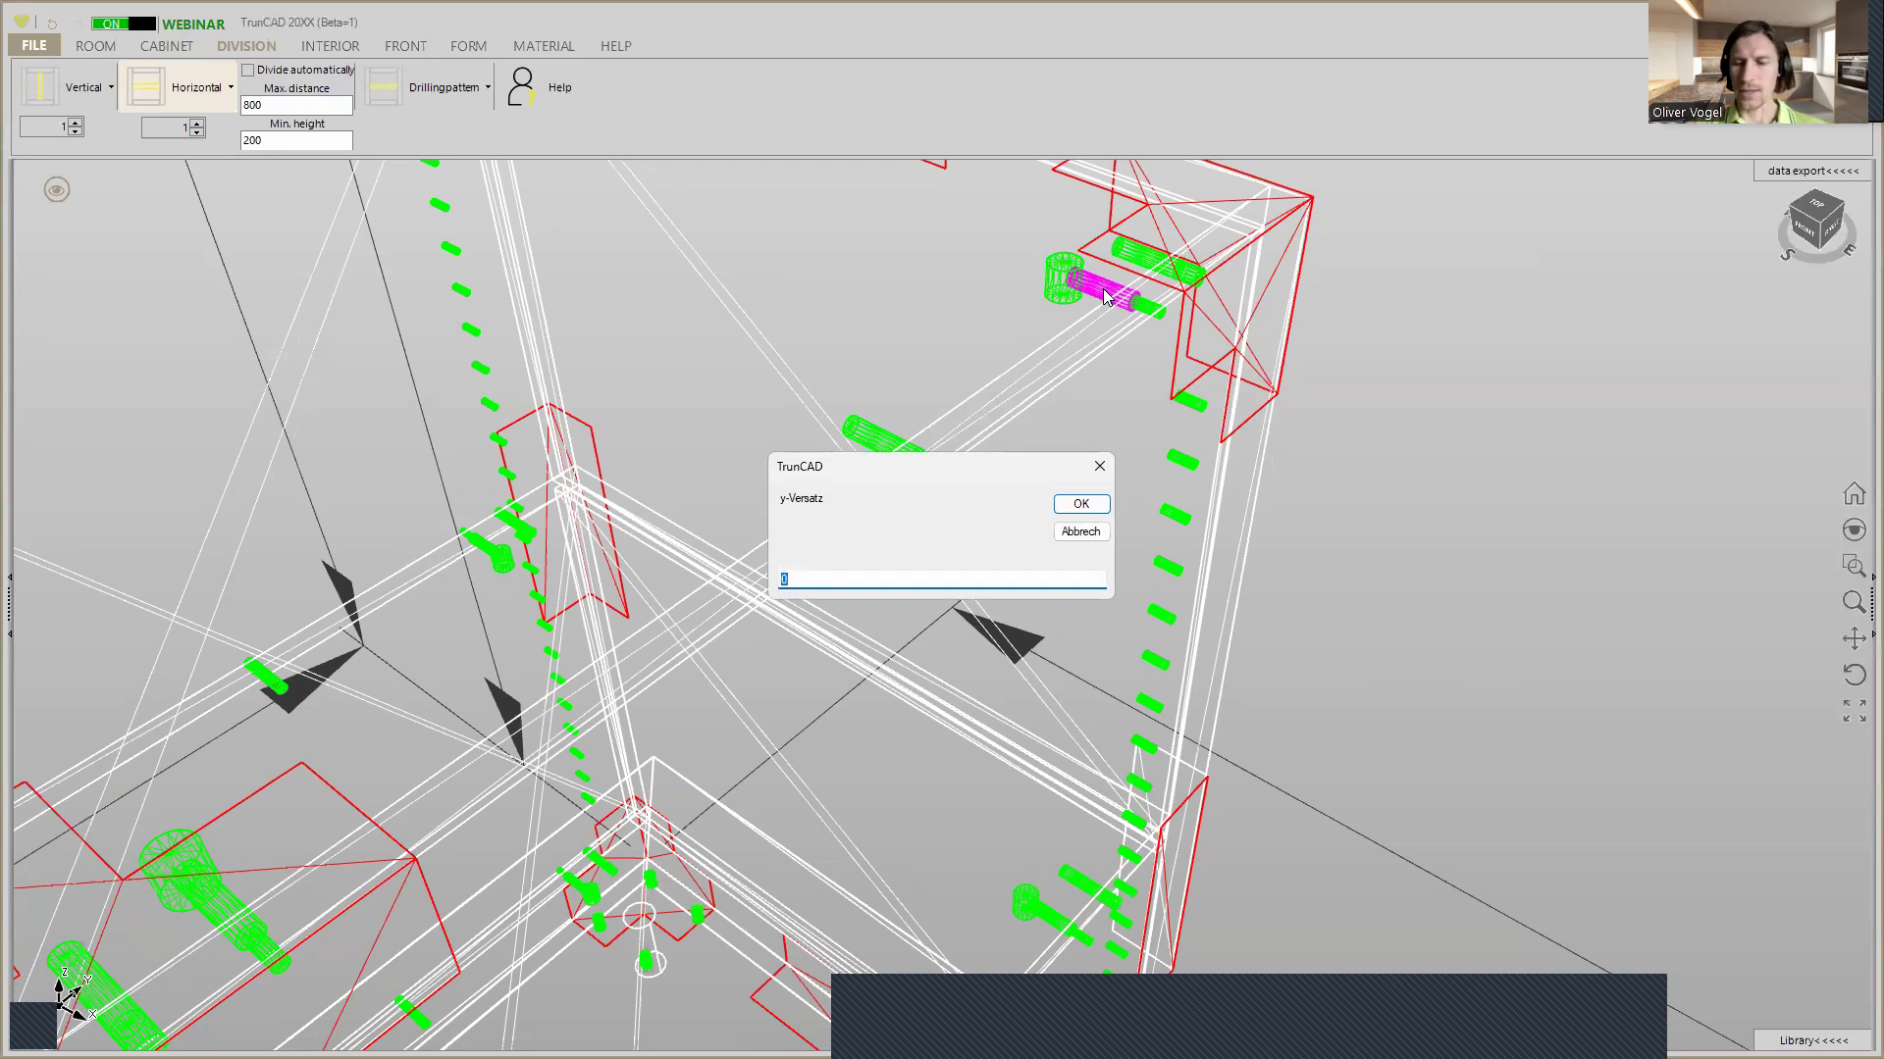
pyautogui.write('-5')
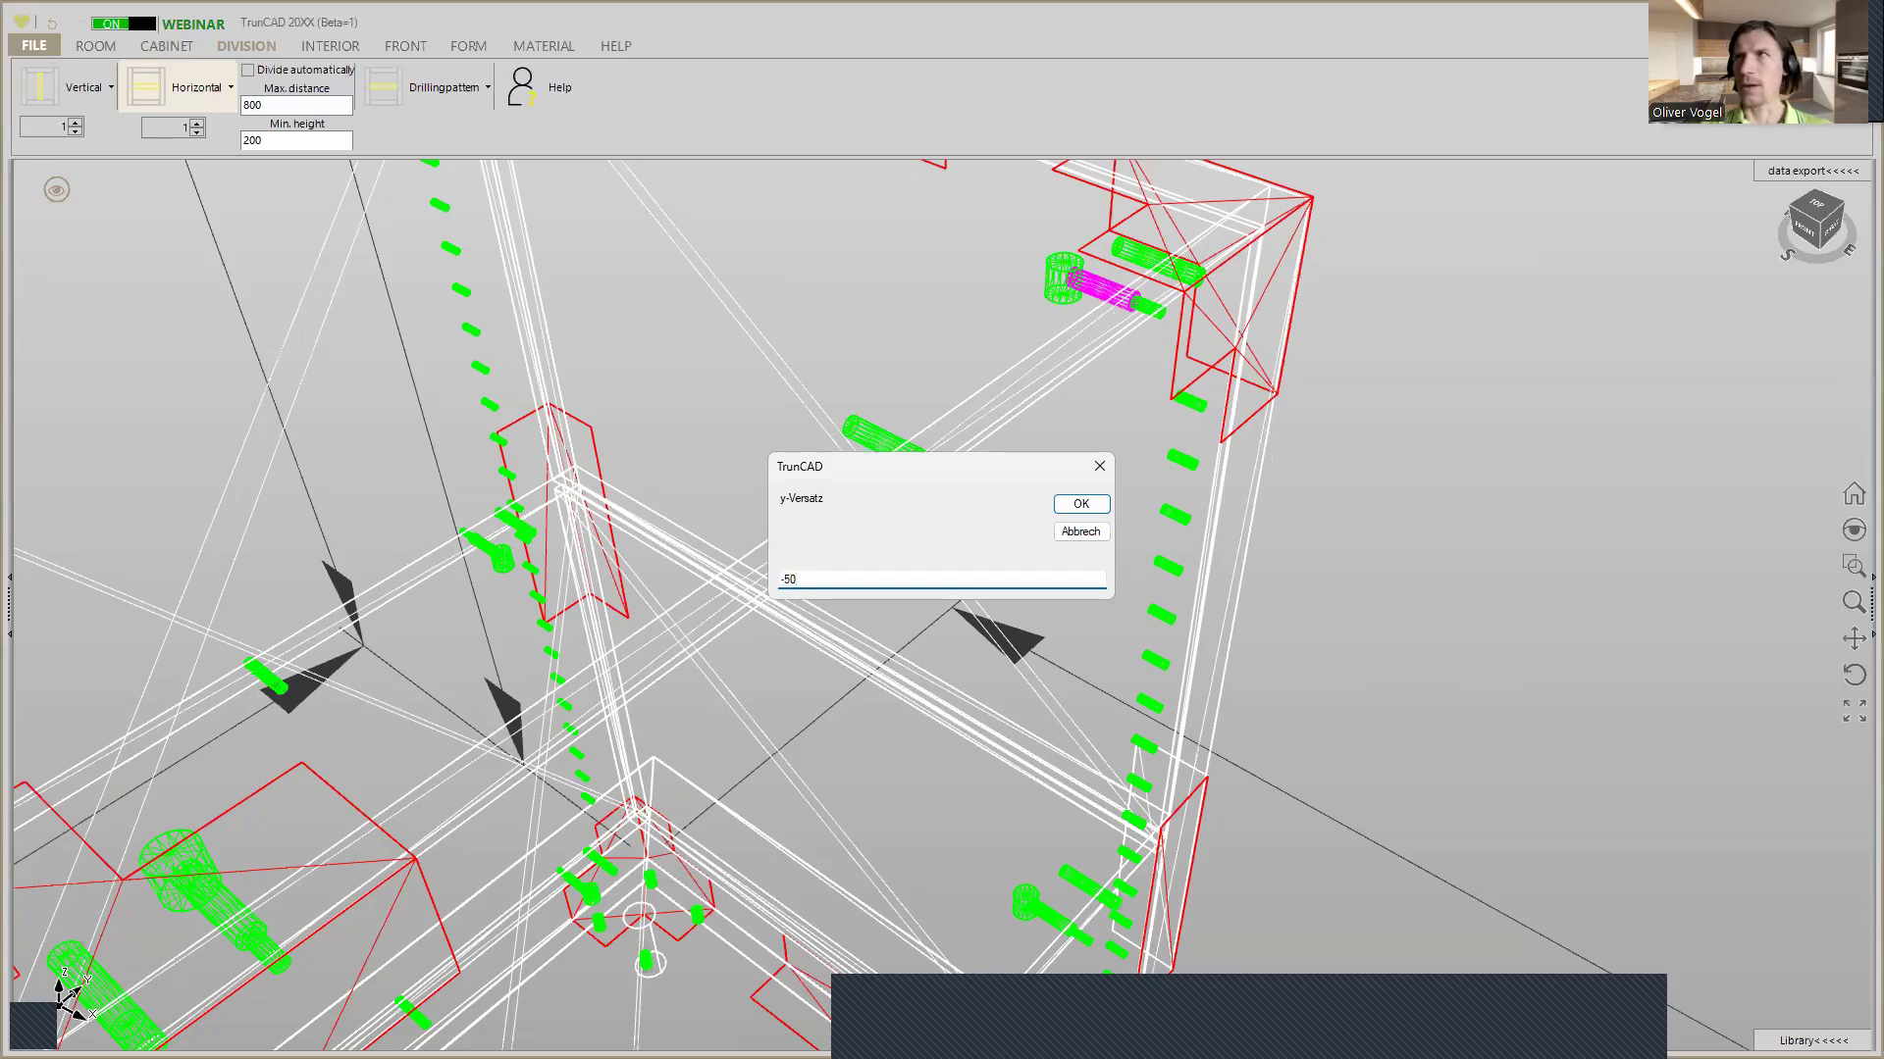
pyautogui.click(1079, 503)
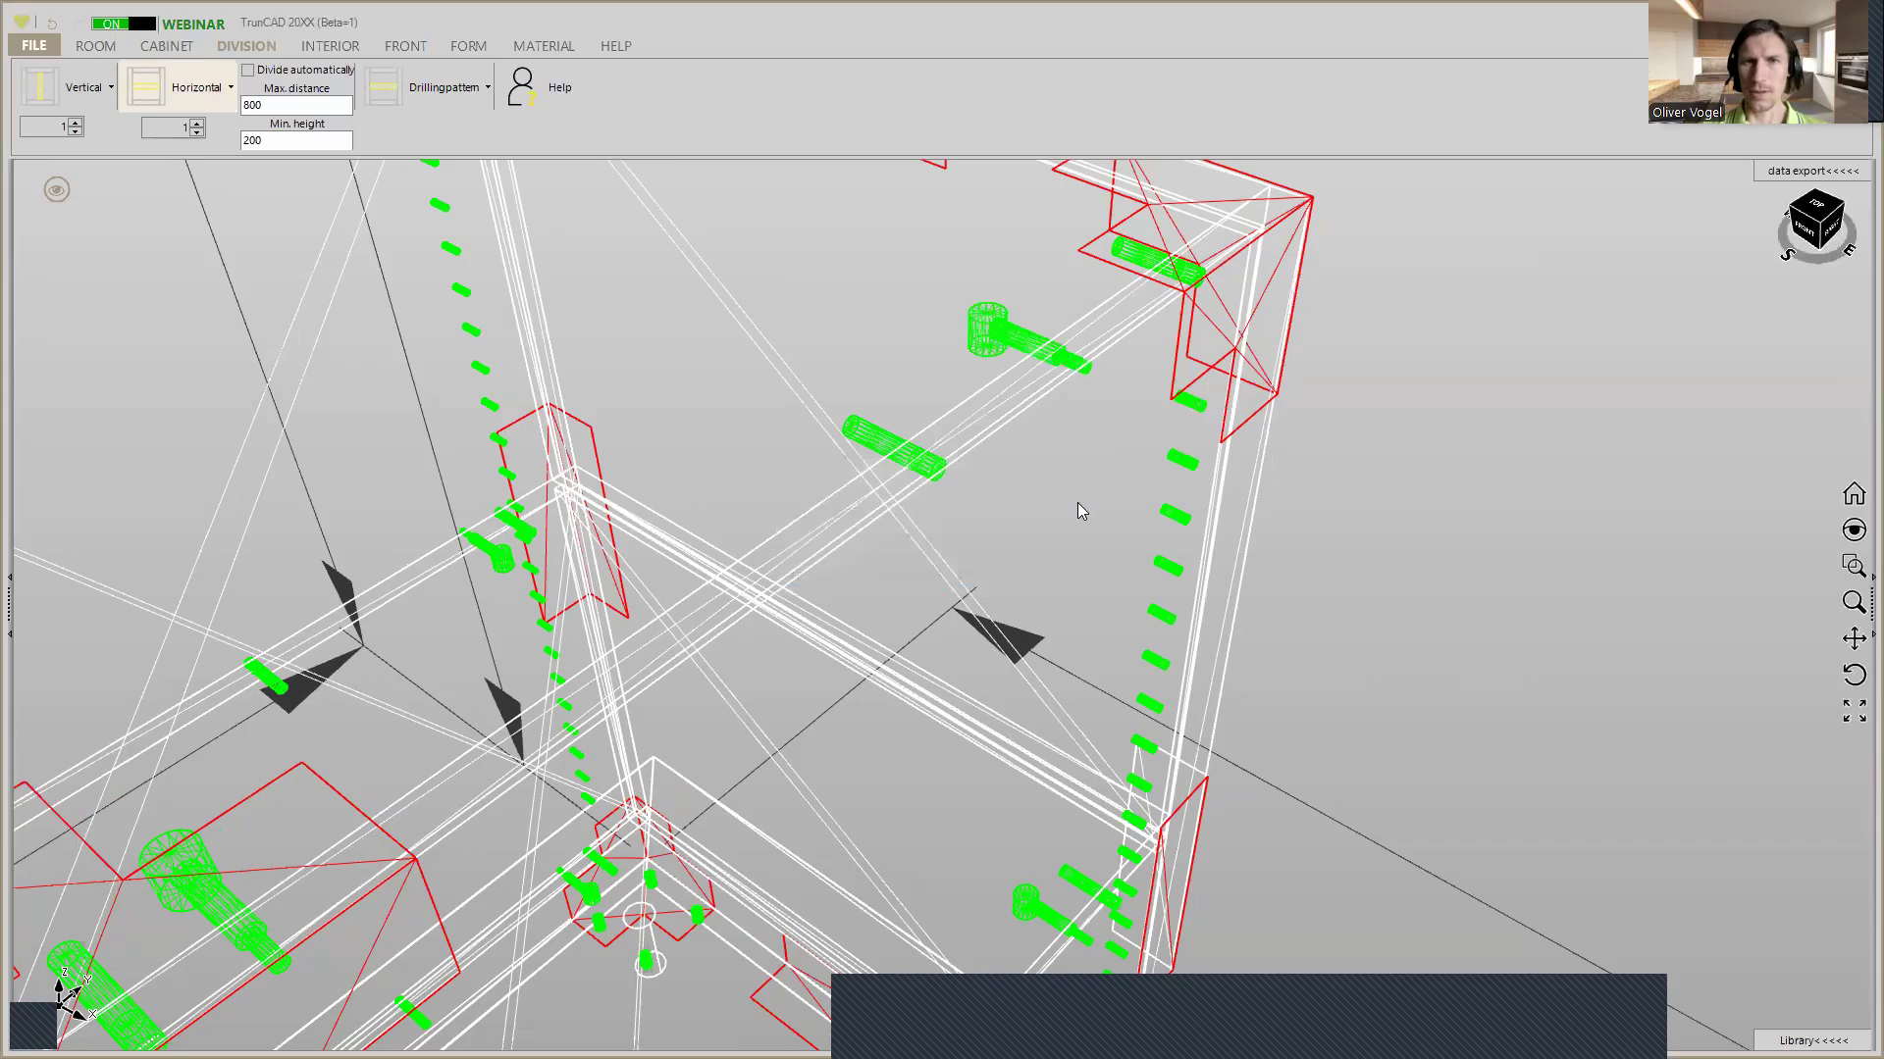
# Set the y-Versatz of the rear dowel joining the top panel to the right side to -50
pyautogui.click(1133, 259)
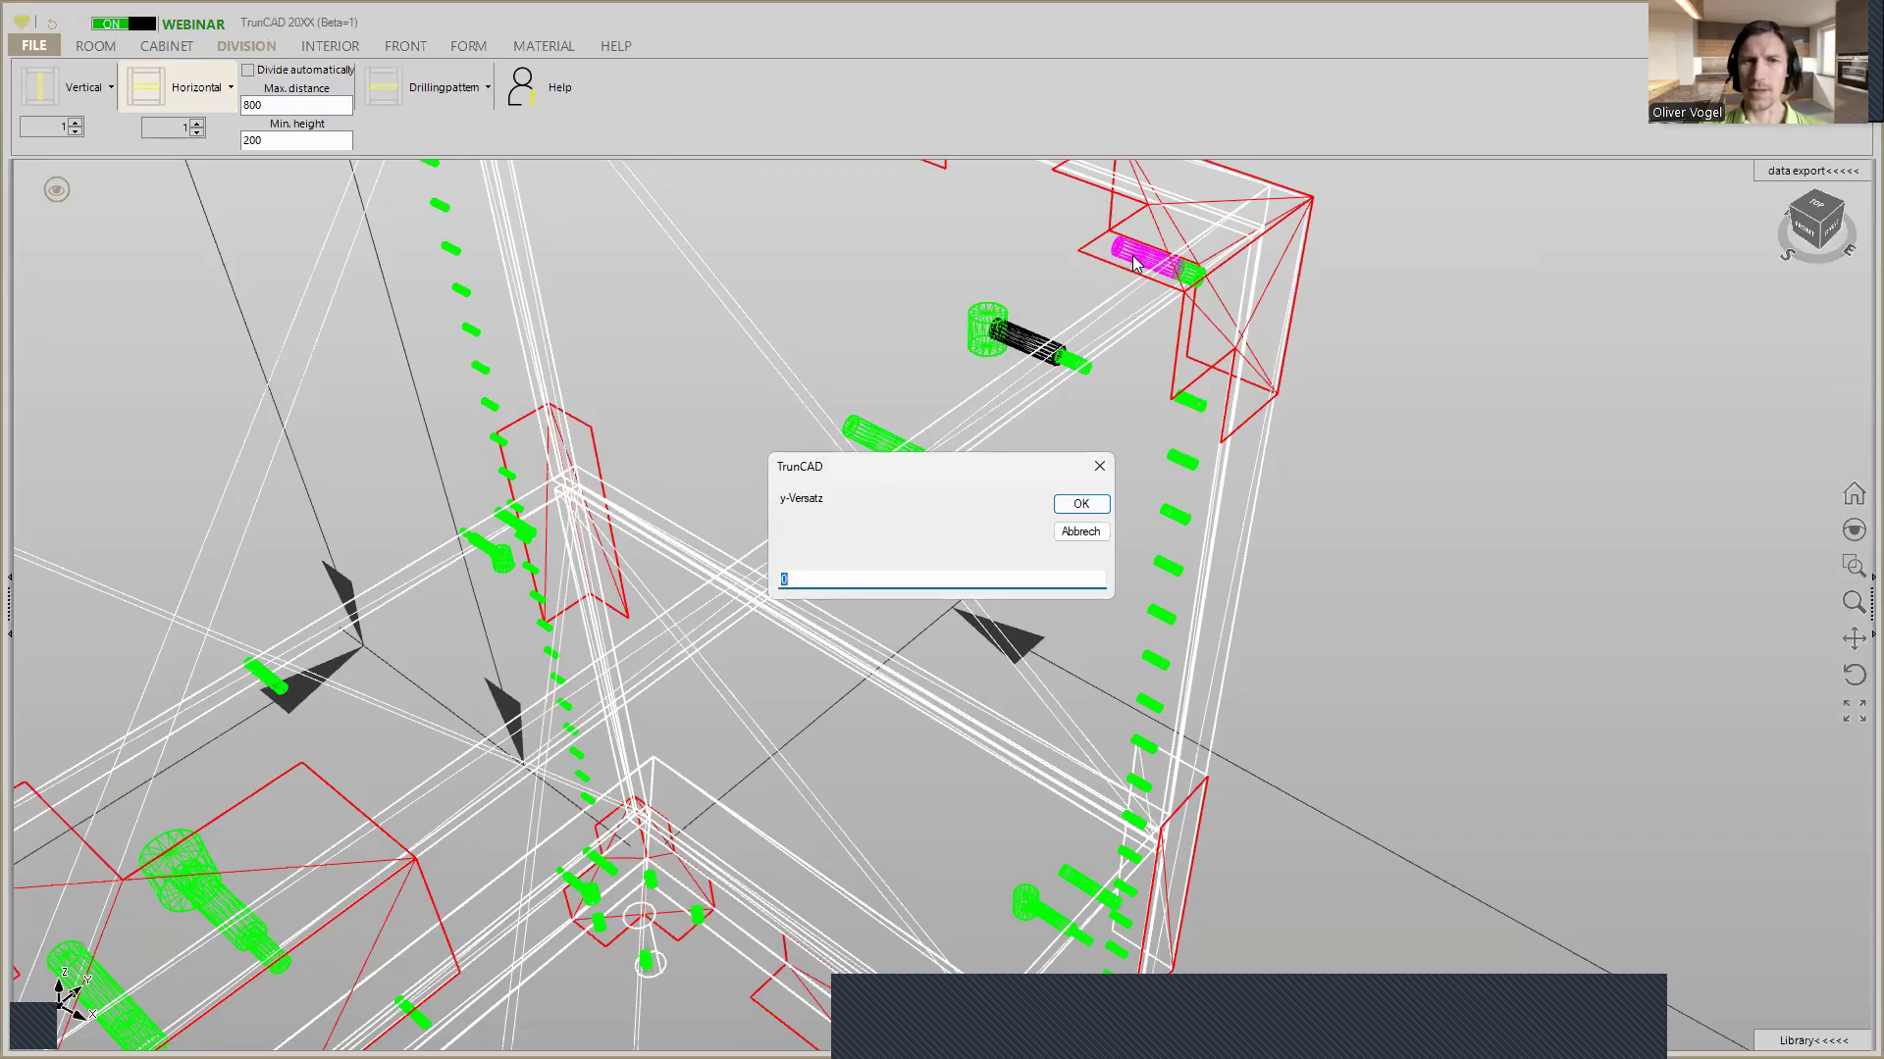
pyautogui.write('-5')
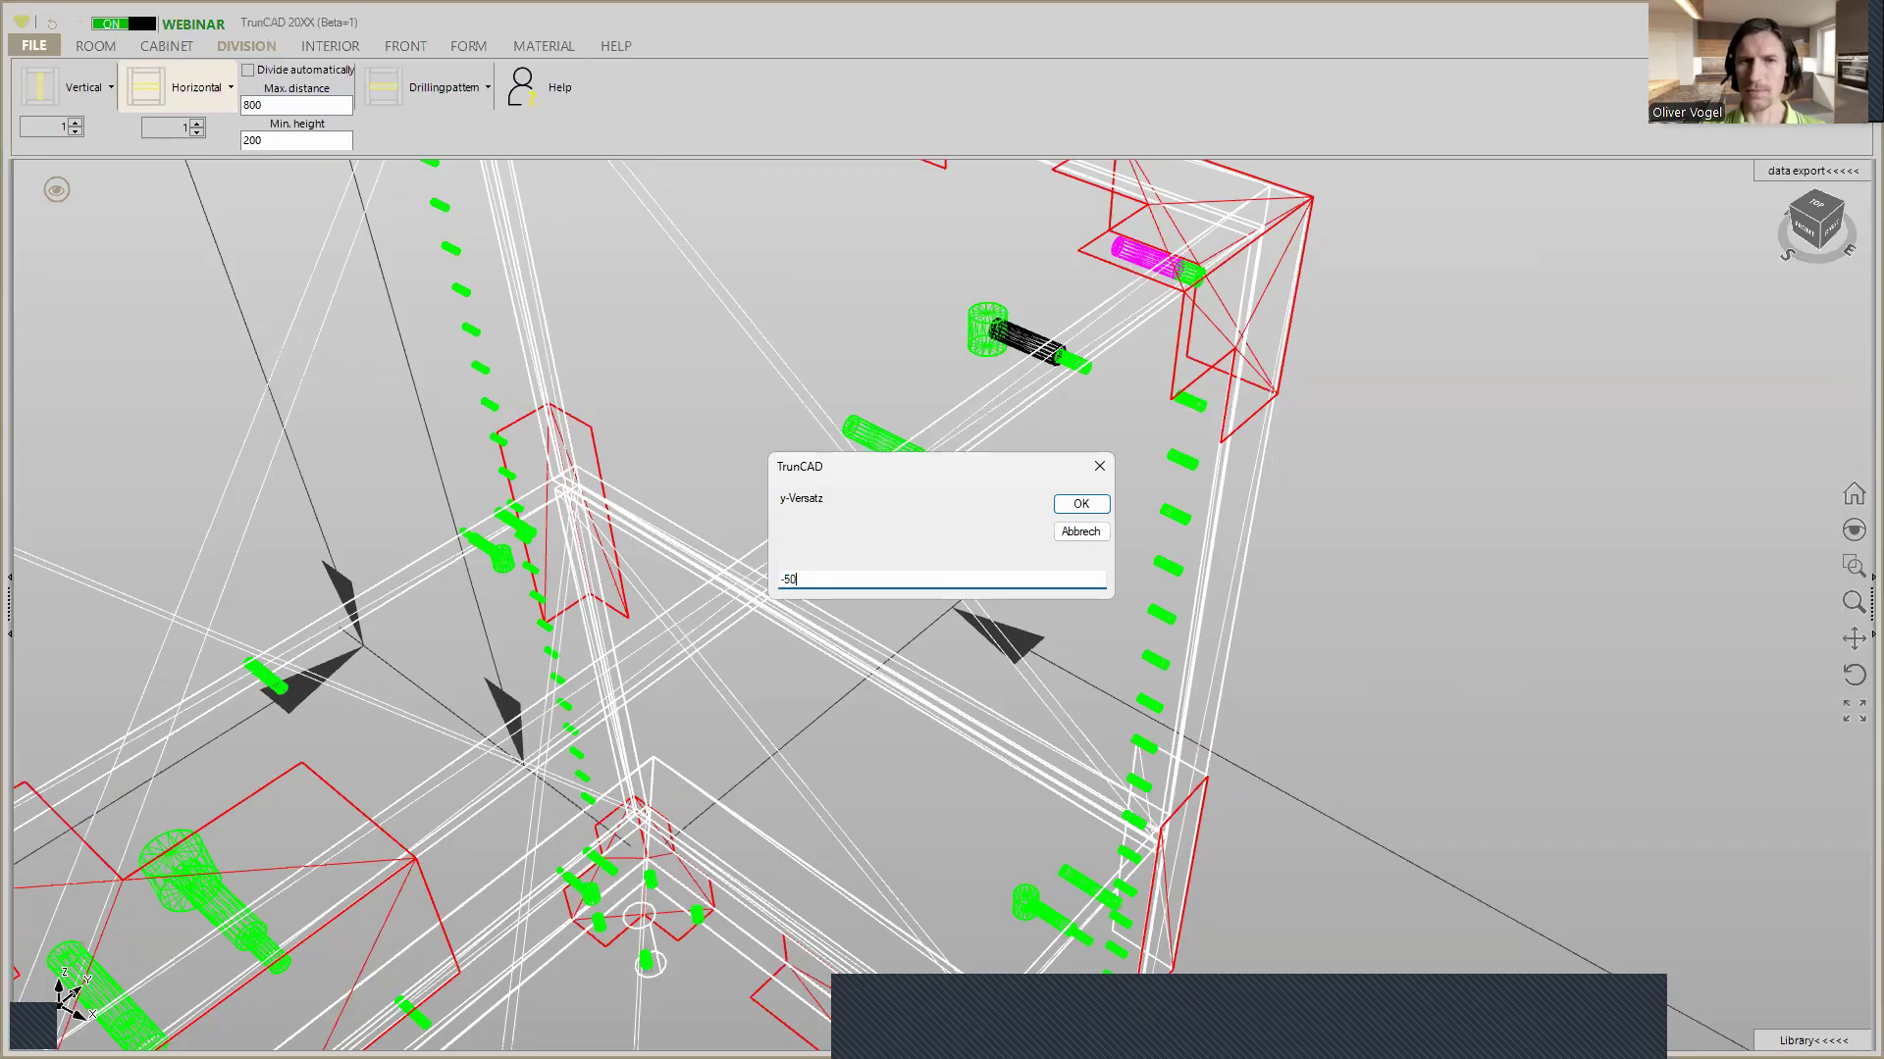
pyautogui.click(1079, 503)
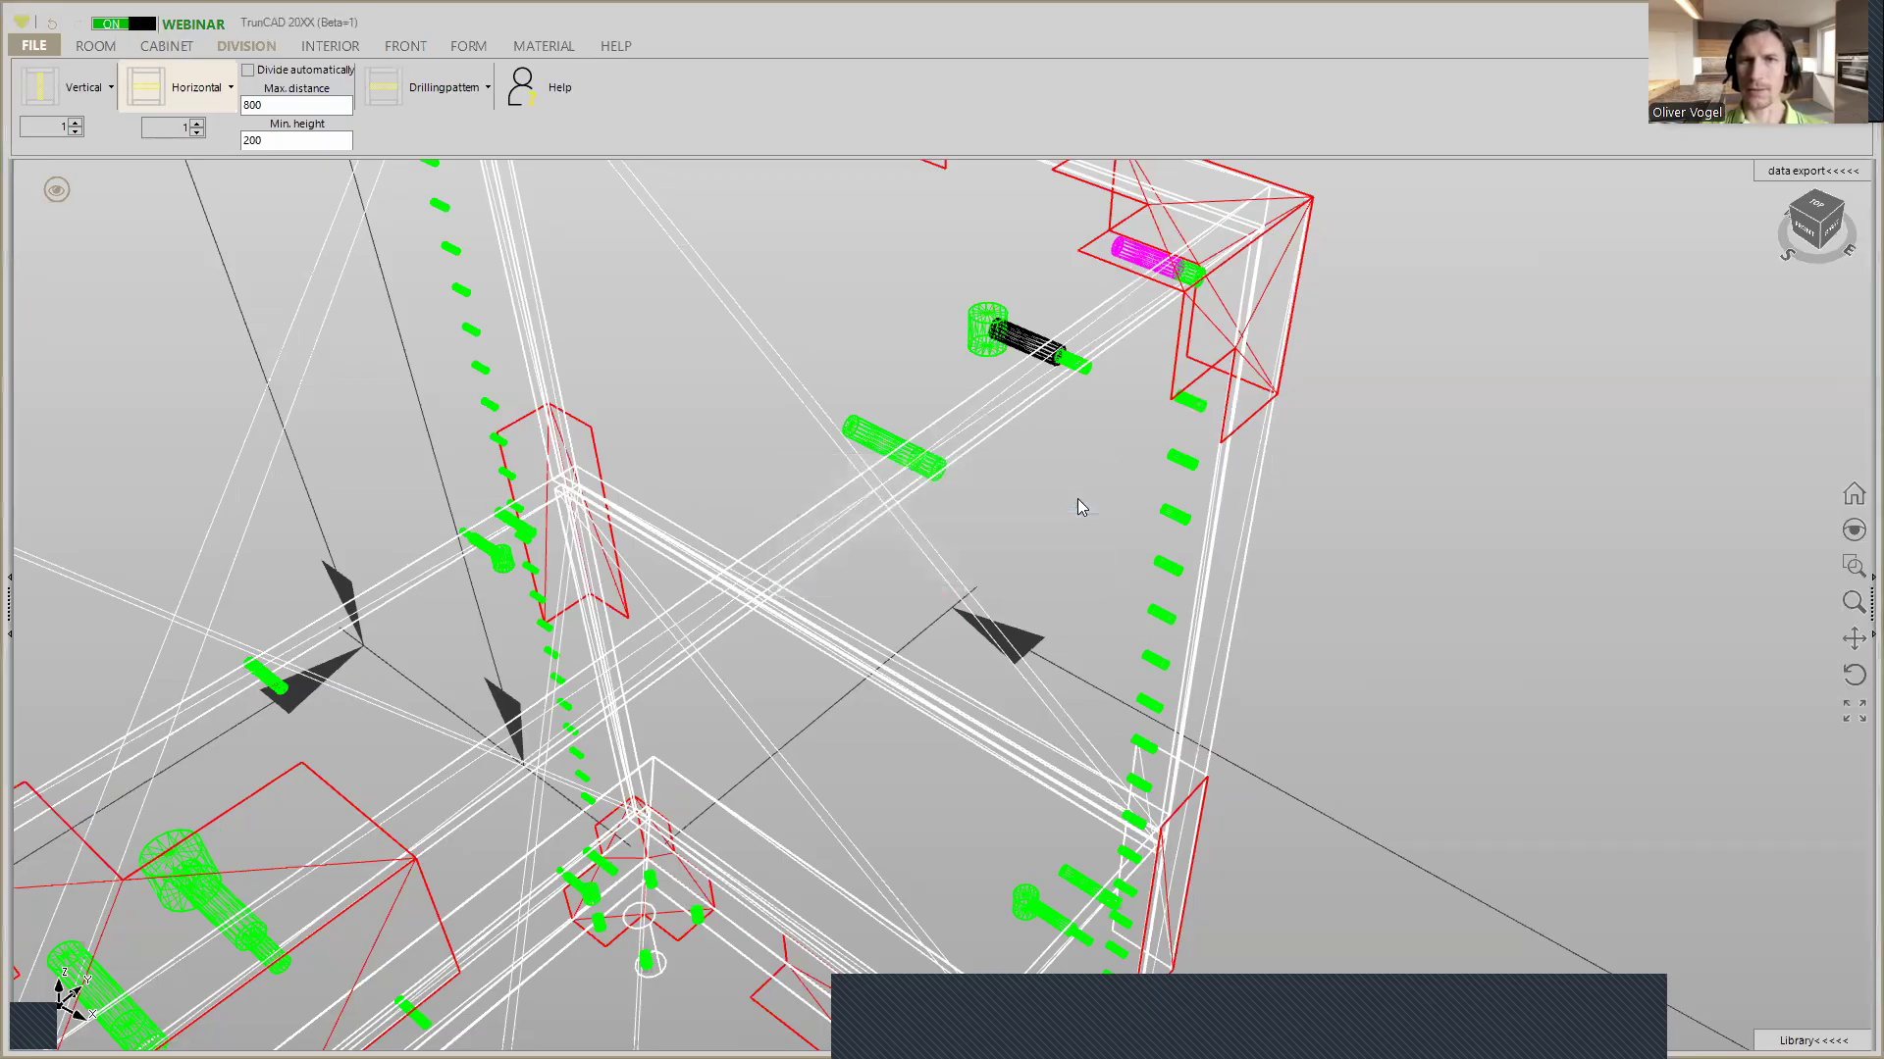
# Set the y-Versatz of the rear cam fitting joining the middle shelf to the right side to -100
pyautogui.scroll(-3, 1085, 339)
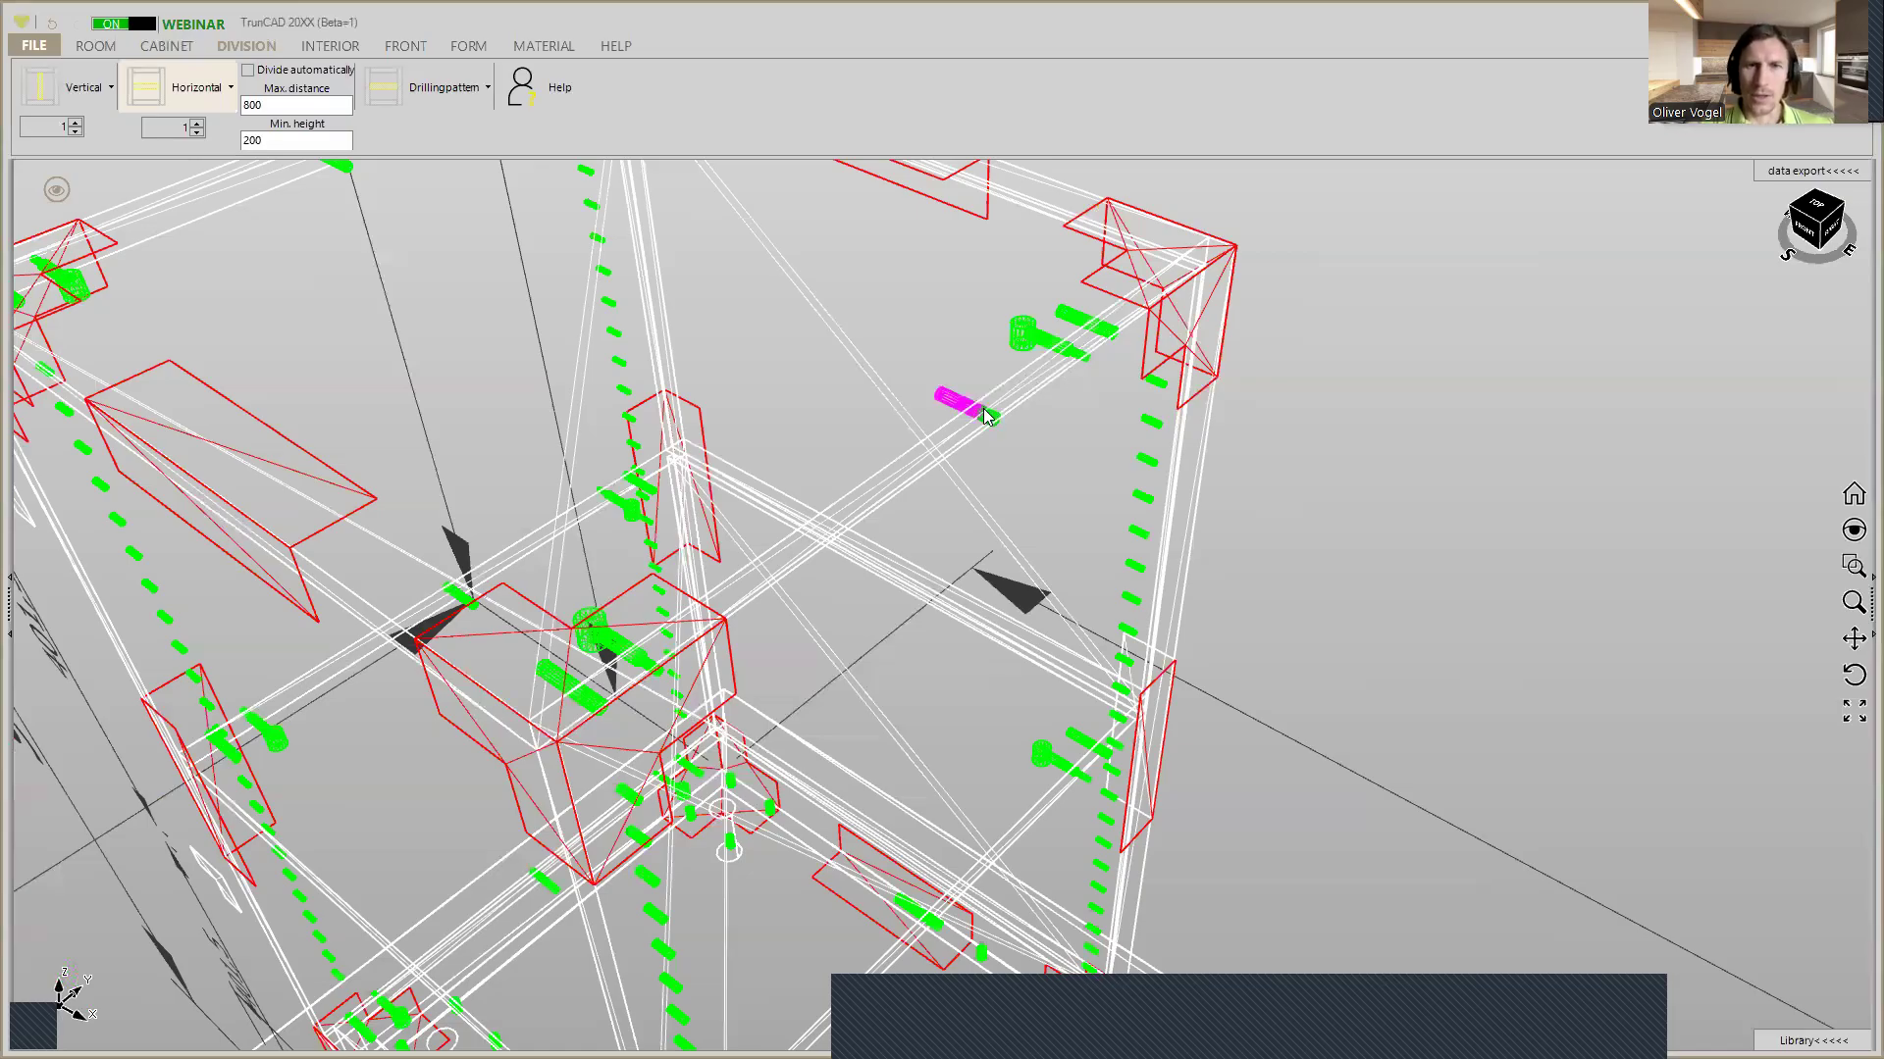
pyautogui.scroll(-3, 1040, 647)
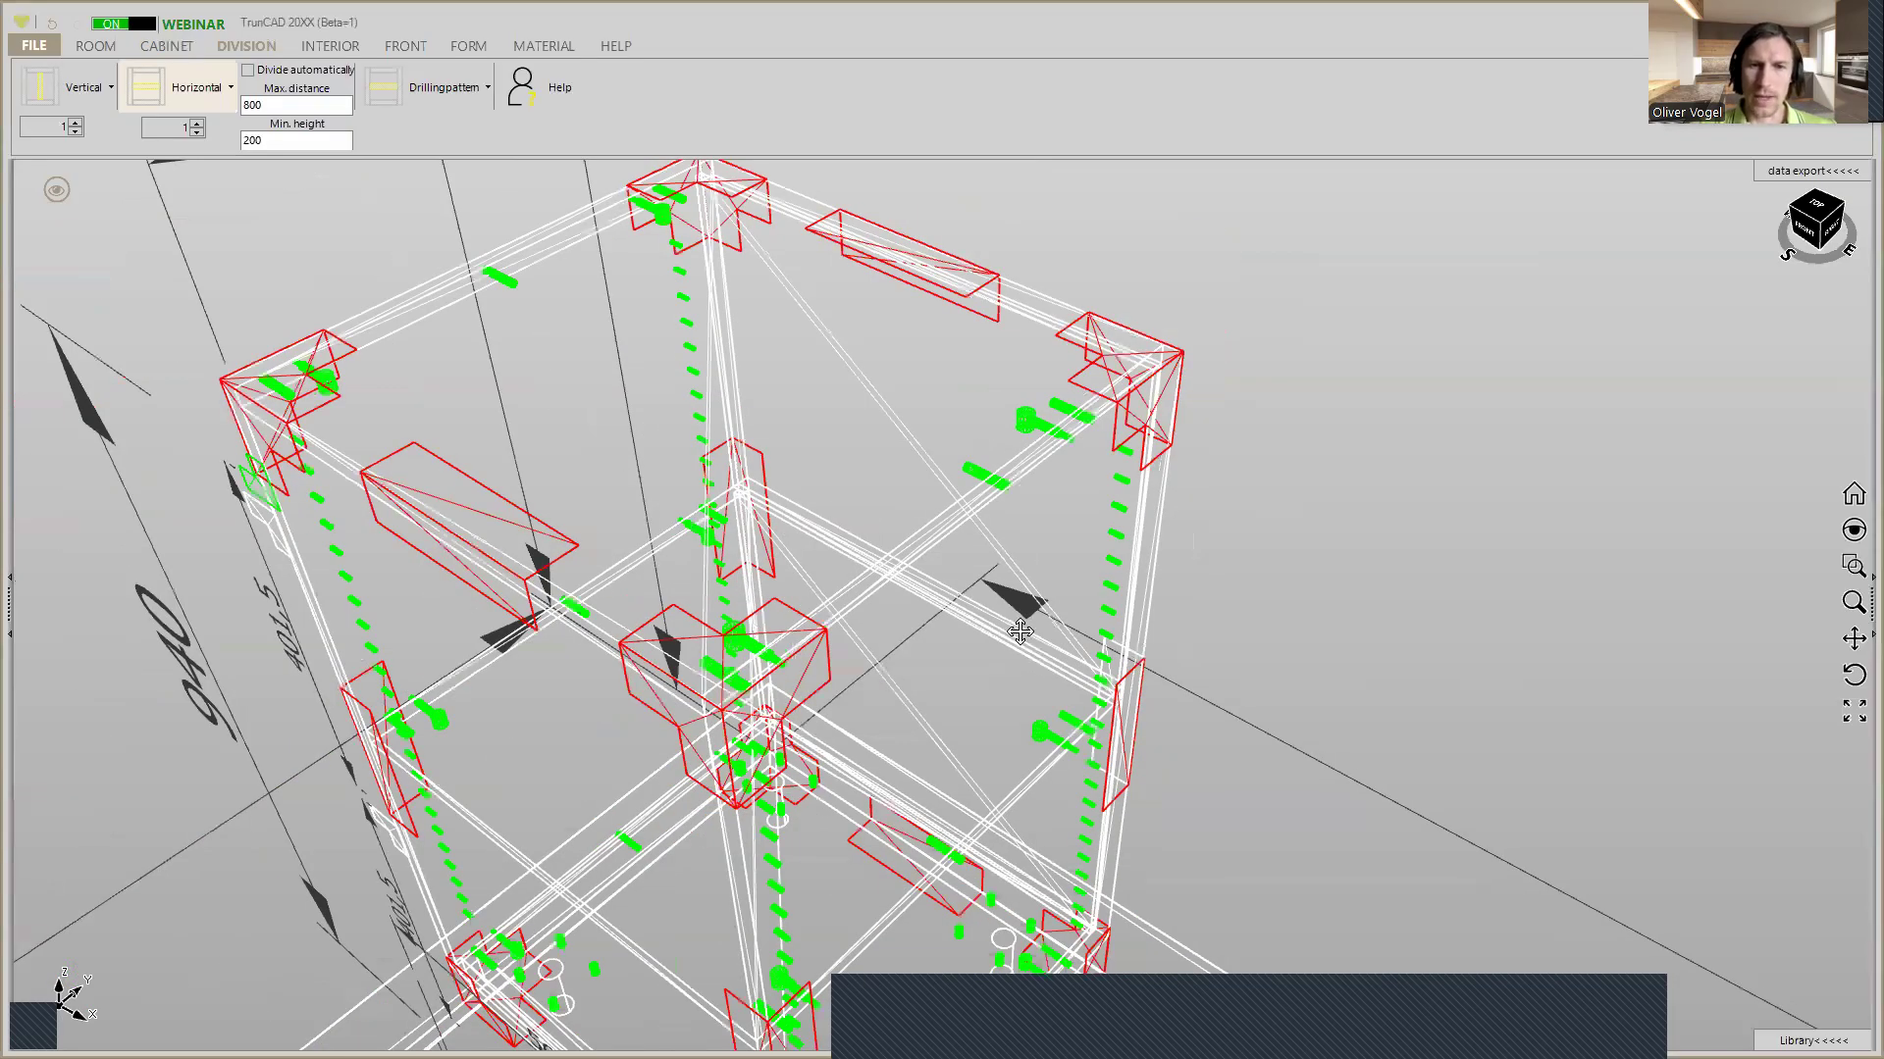
pyautogui.scroll(1, 1002, 560)
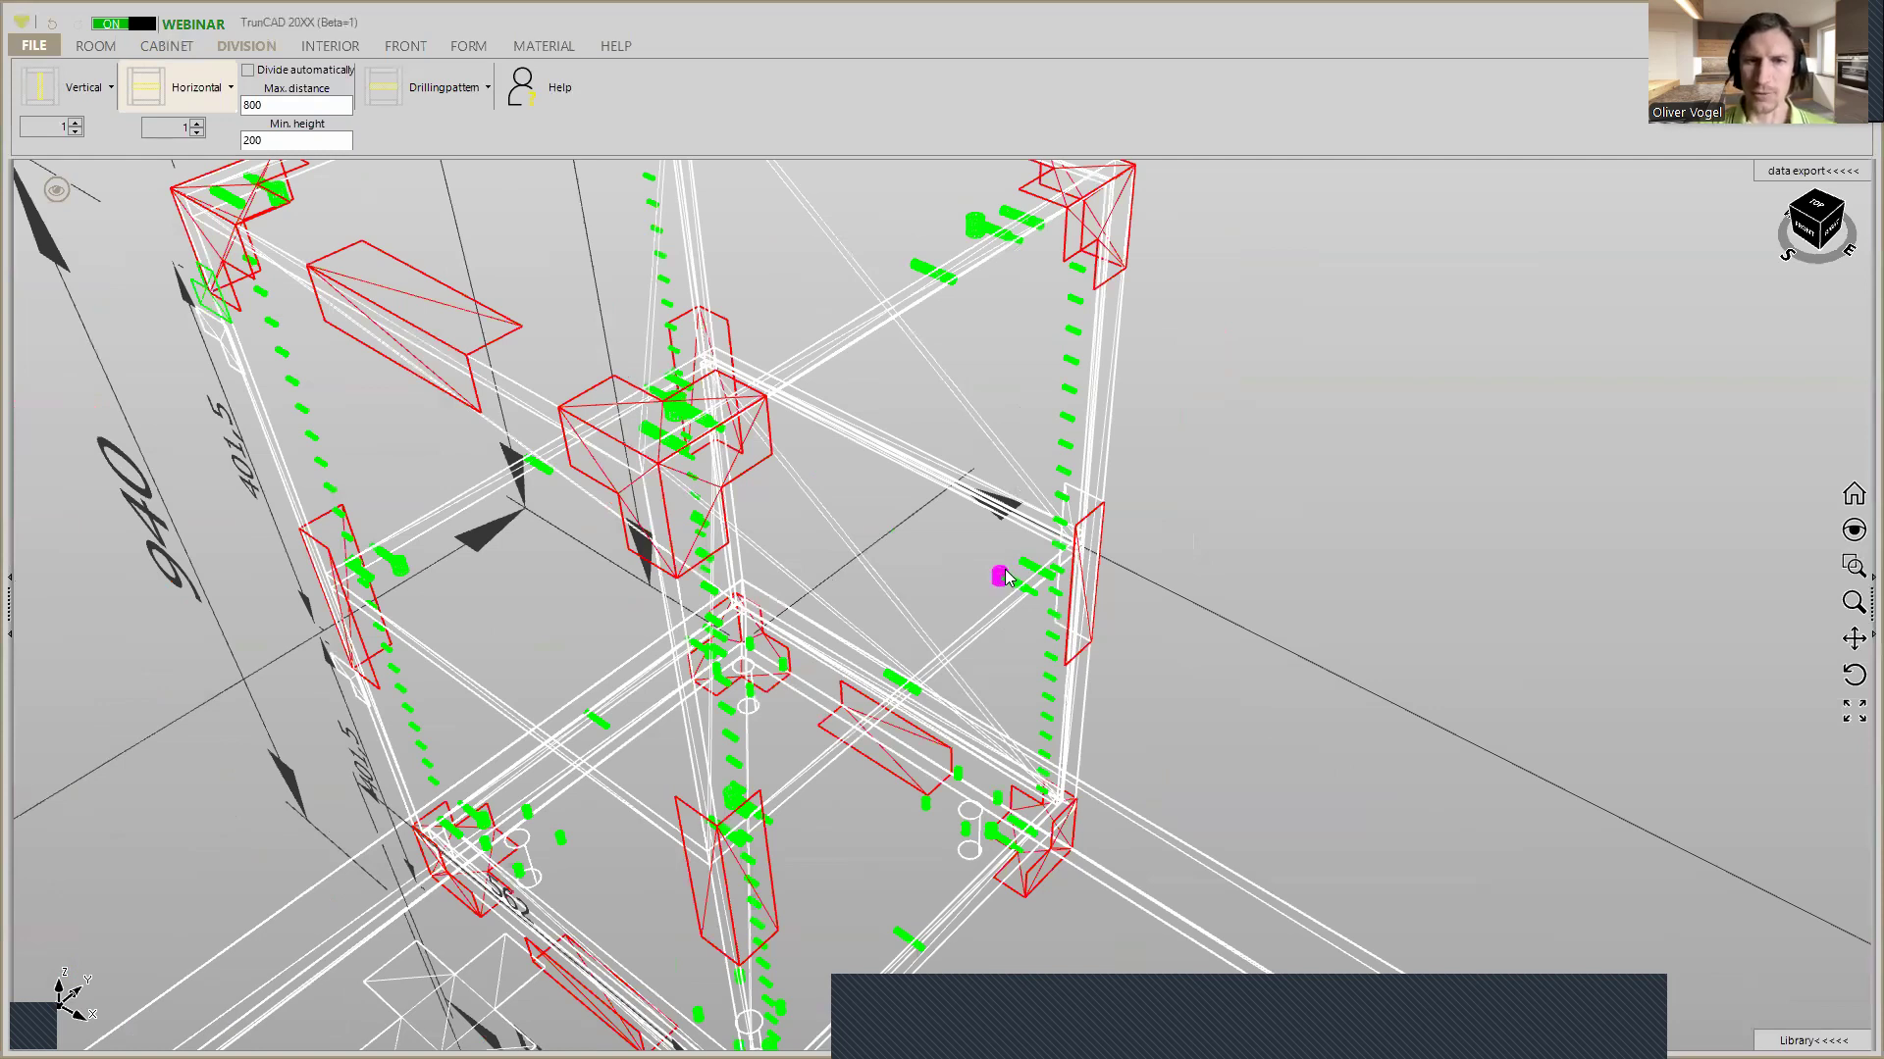
pyautogui.click(1018, 585)
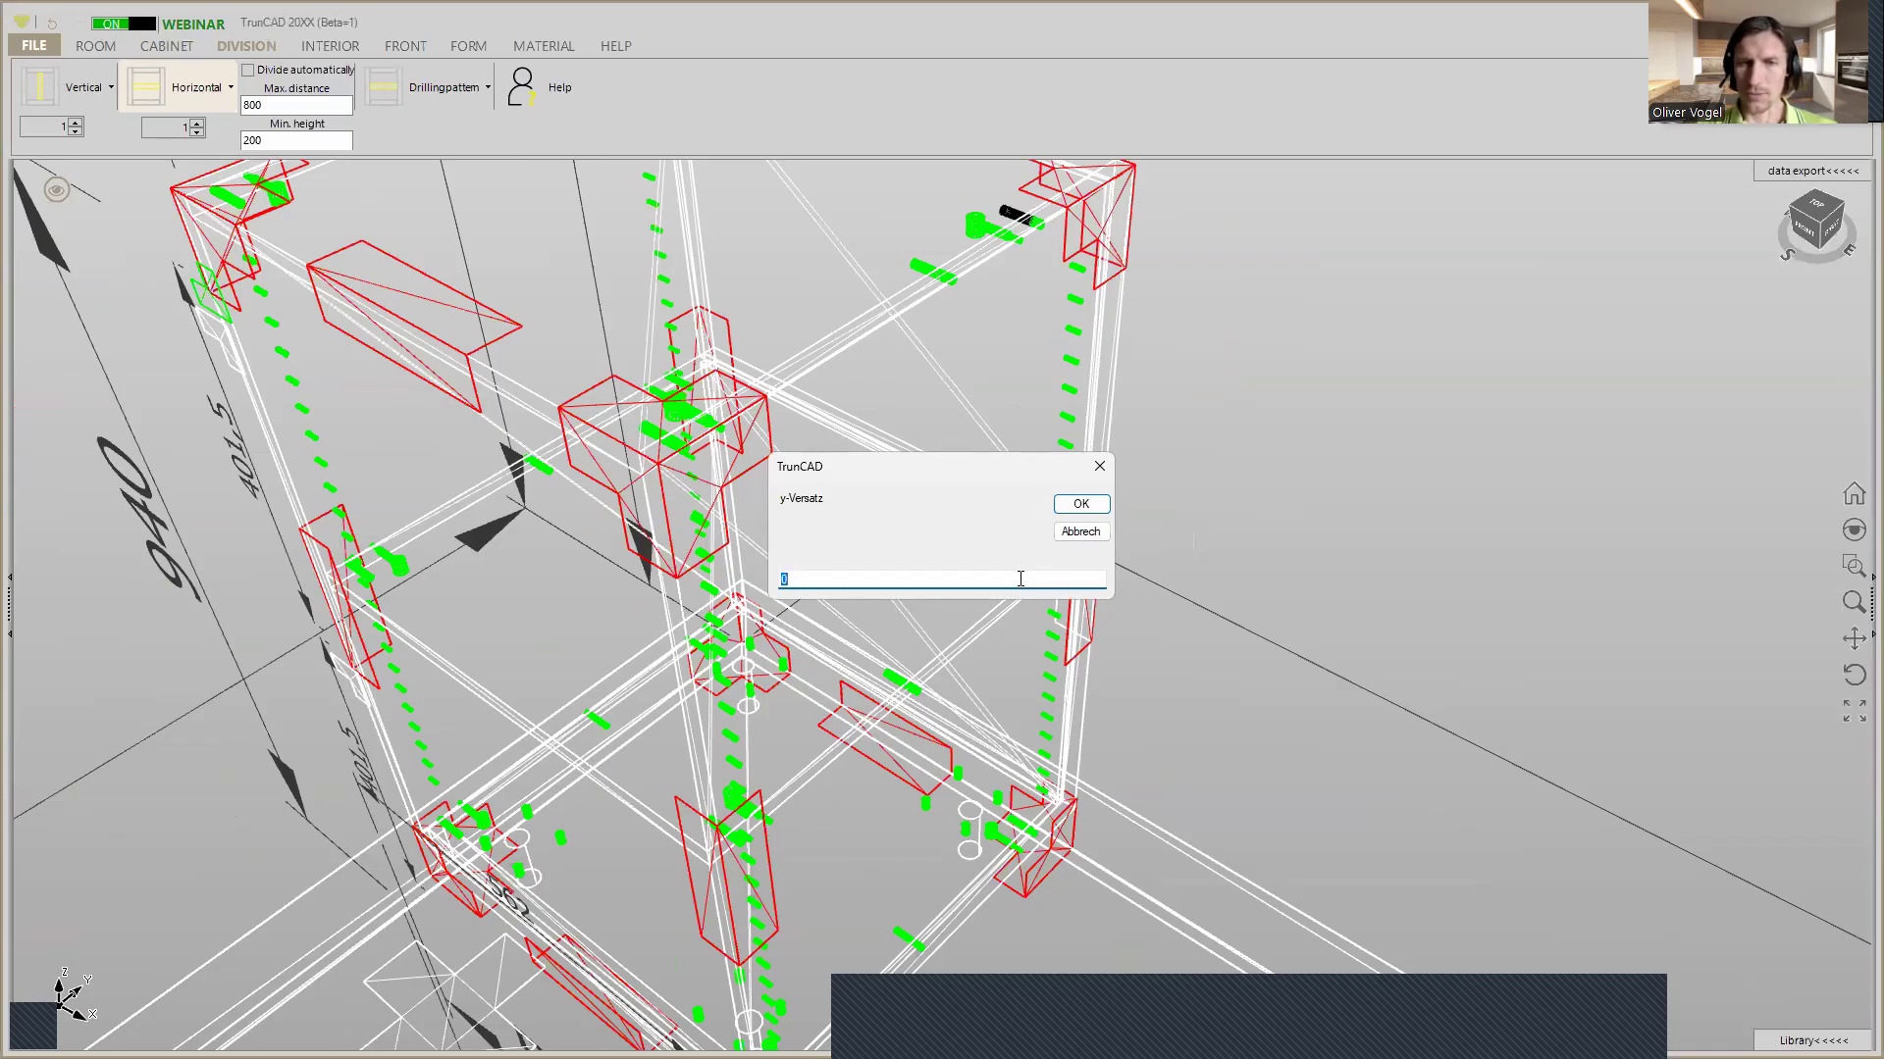
pyautogui.write('-')
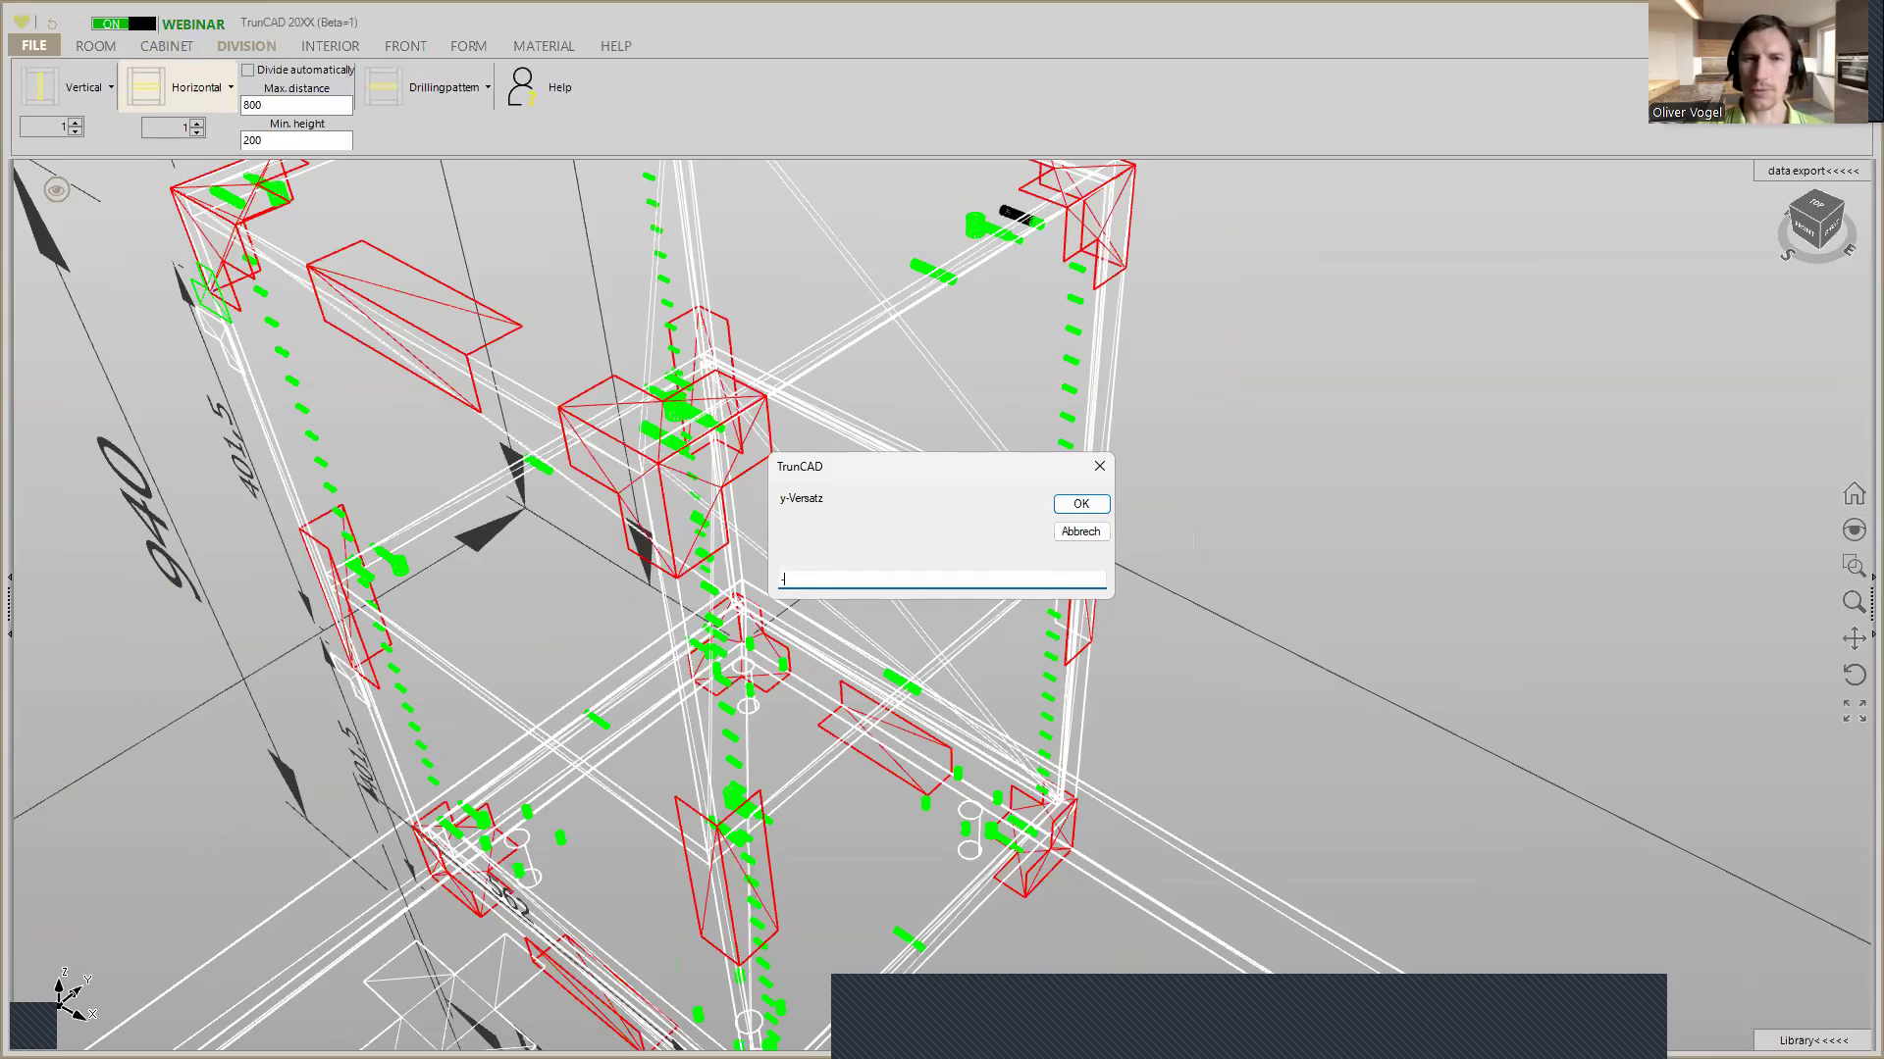
pyautogui.write('100')
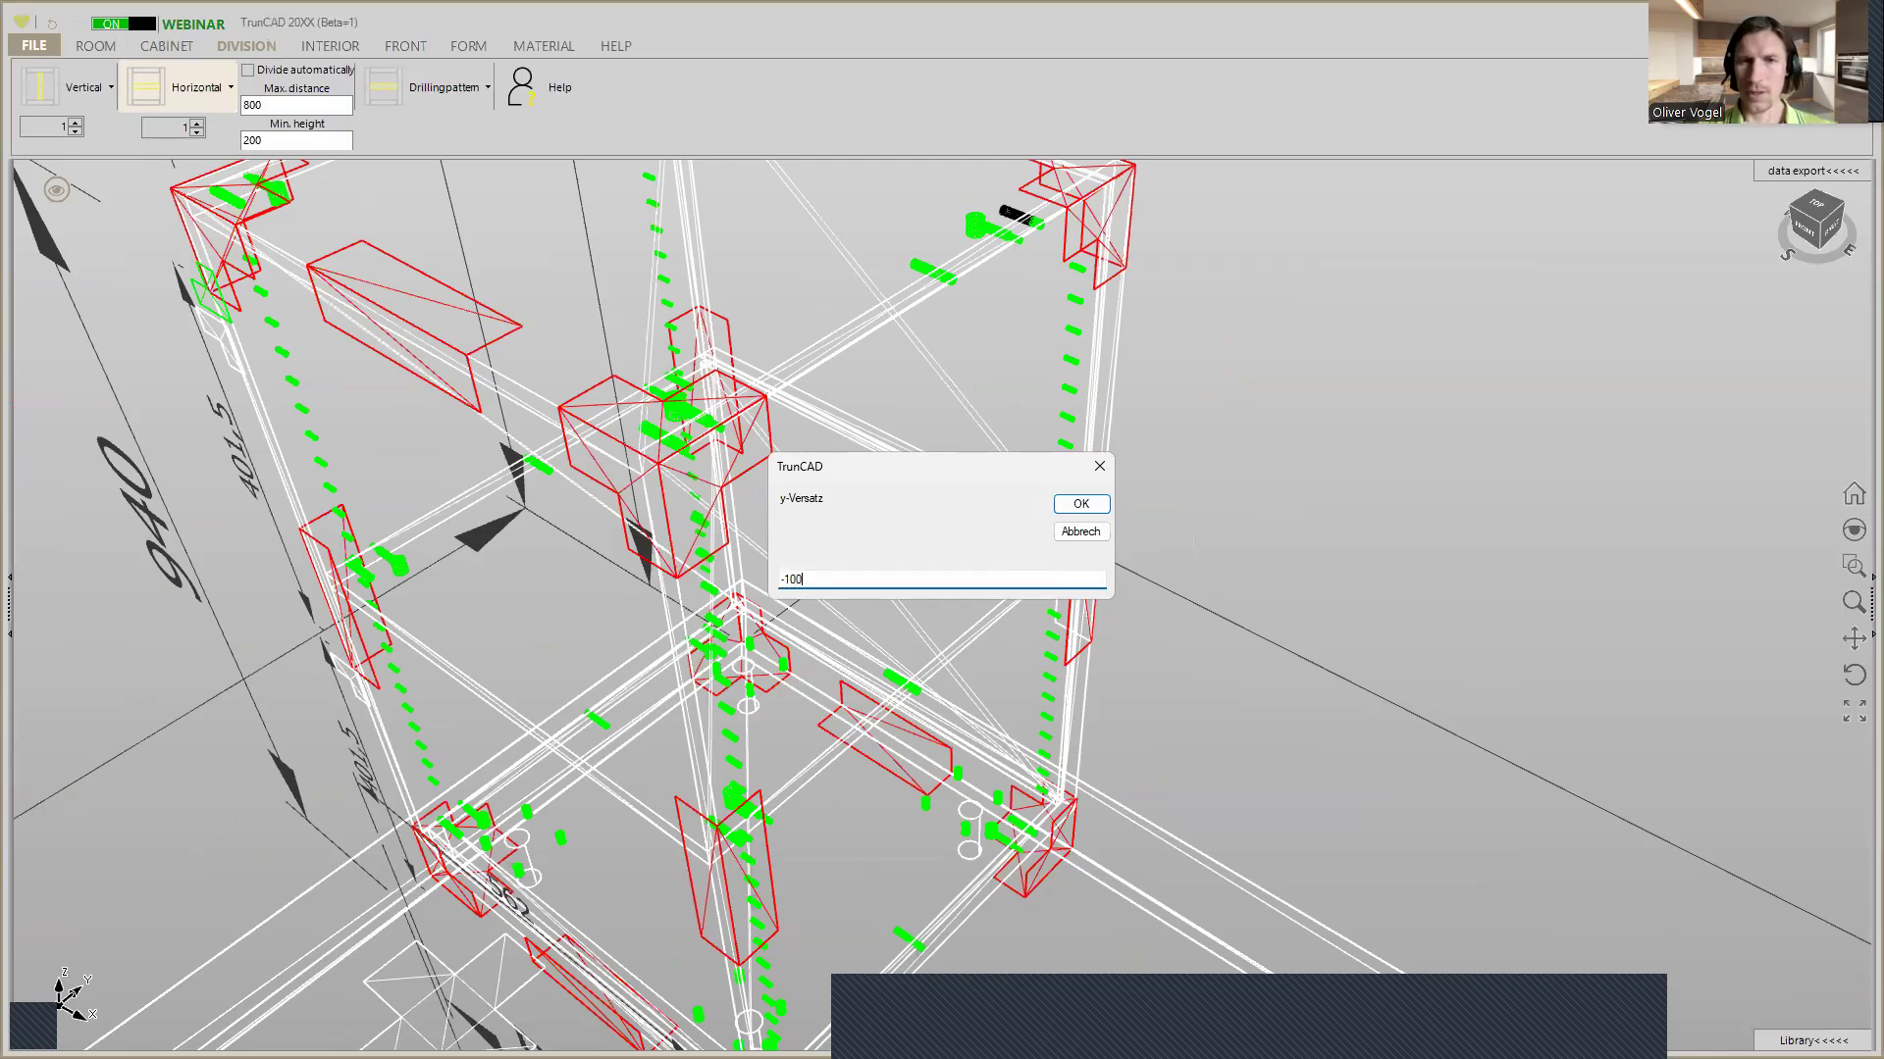
pyautogui.click(1065, 505)
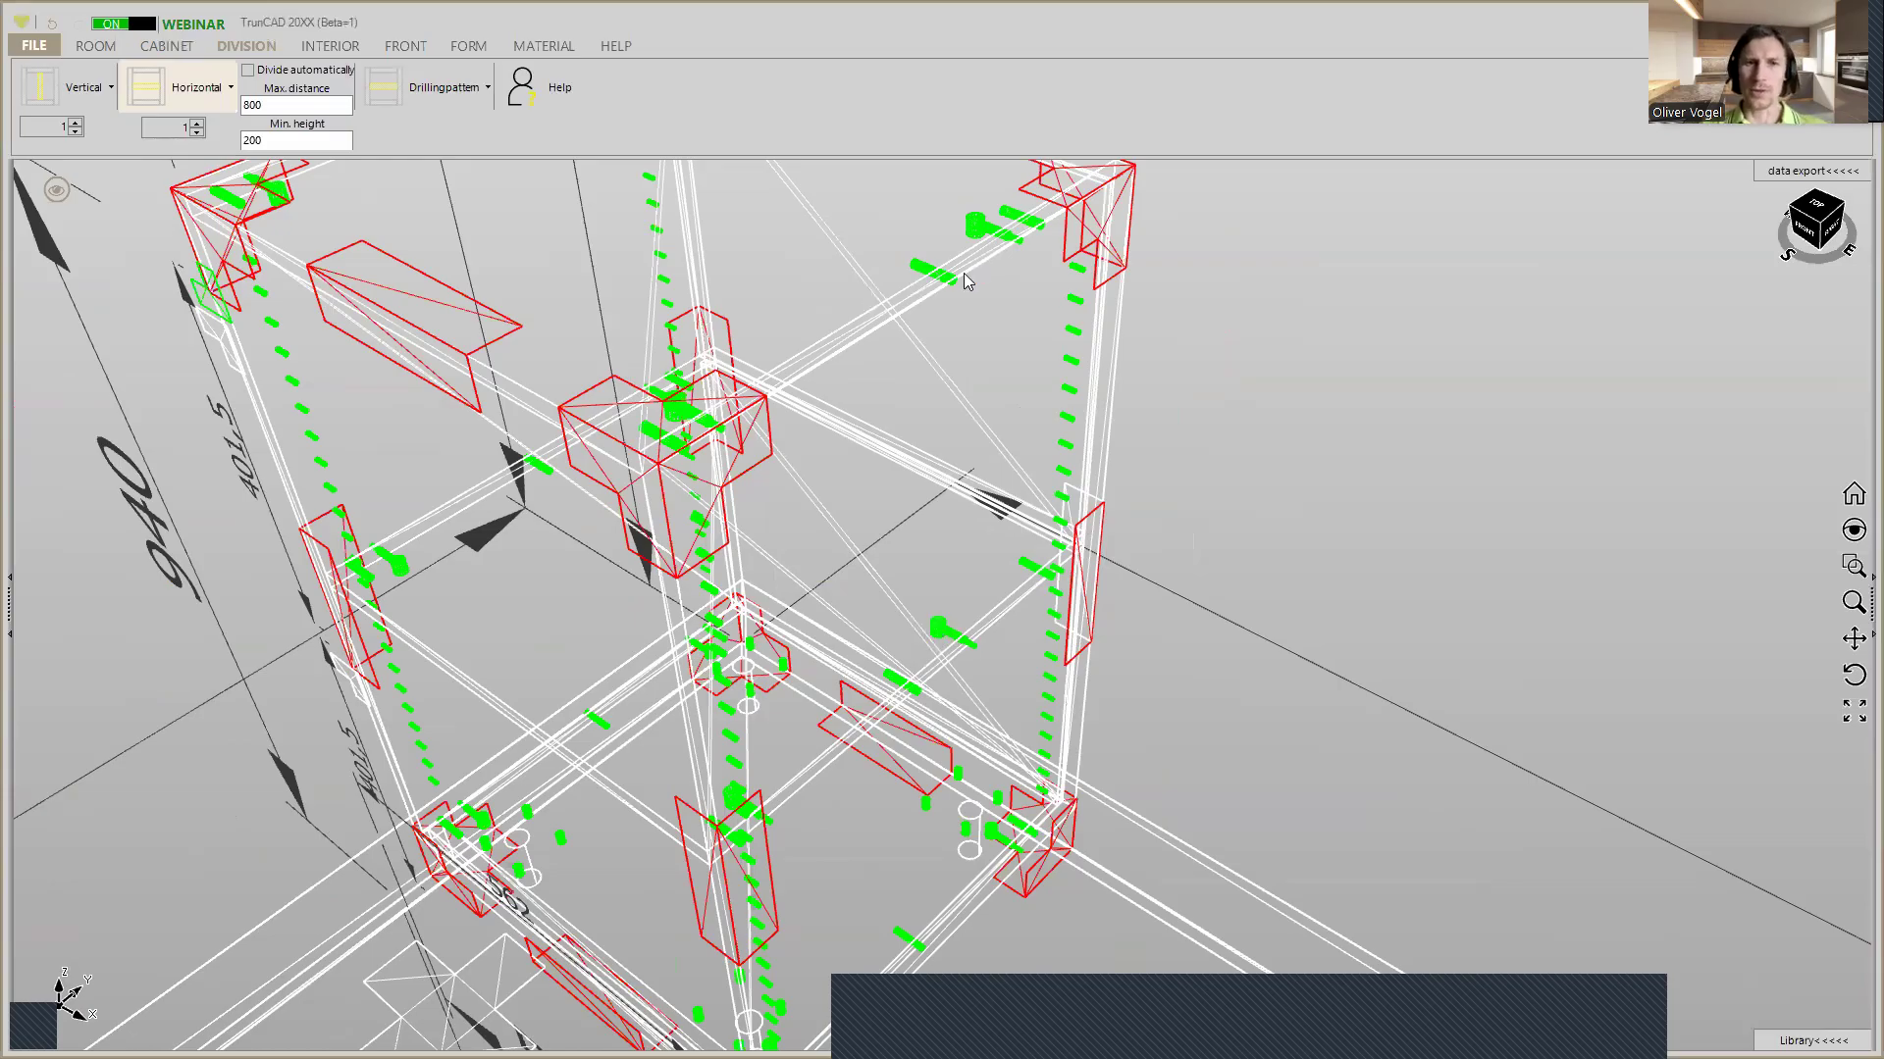
pyautogui.scroll(-2, 966, 281)
pyautogui.scroll(2, 956, 274)
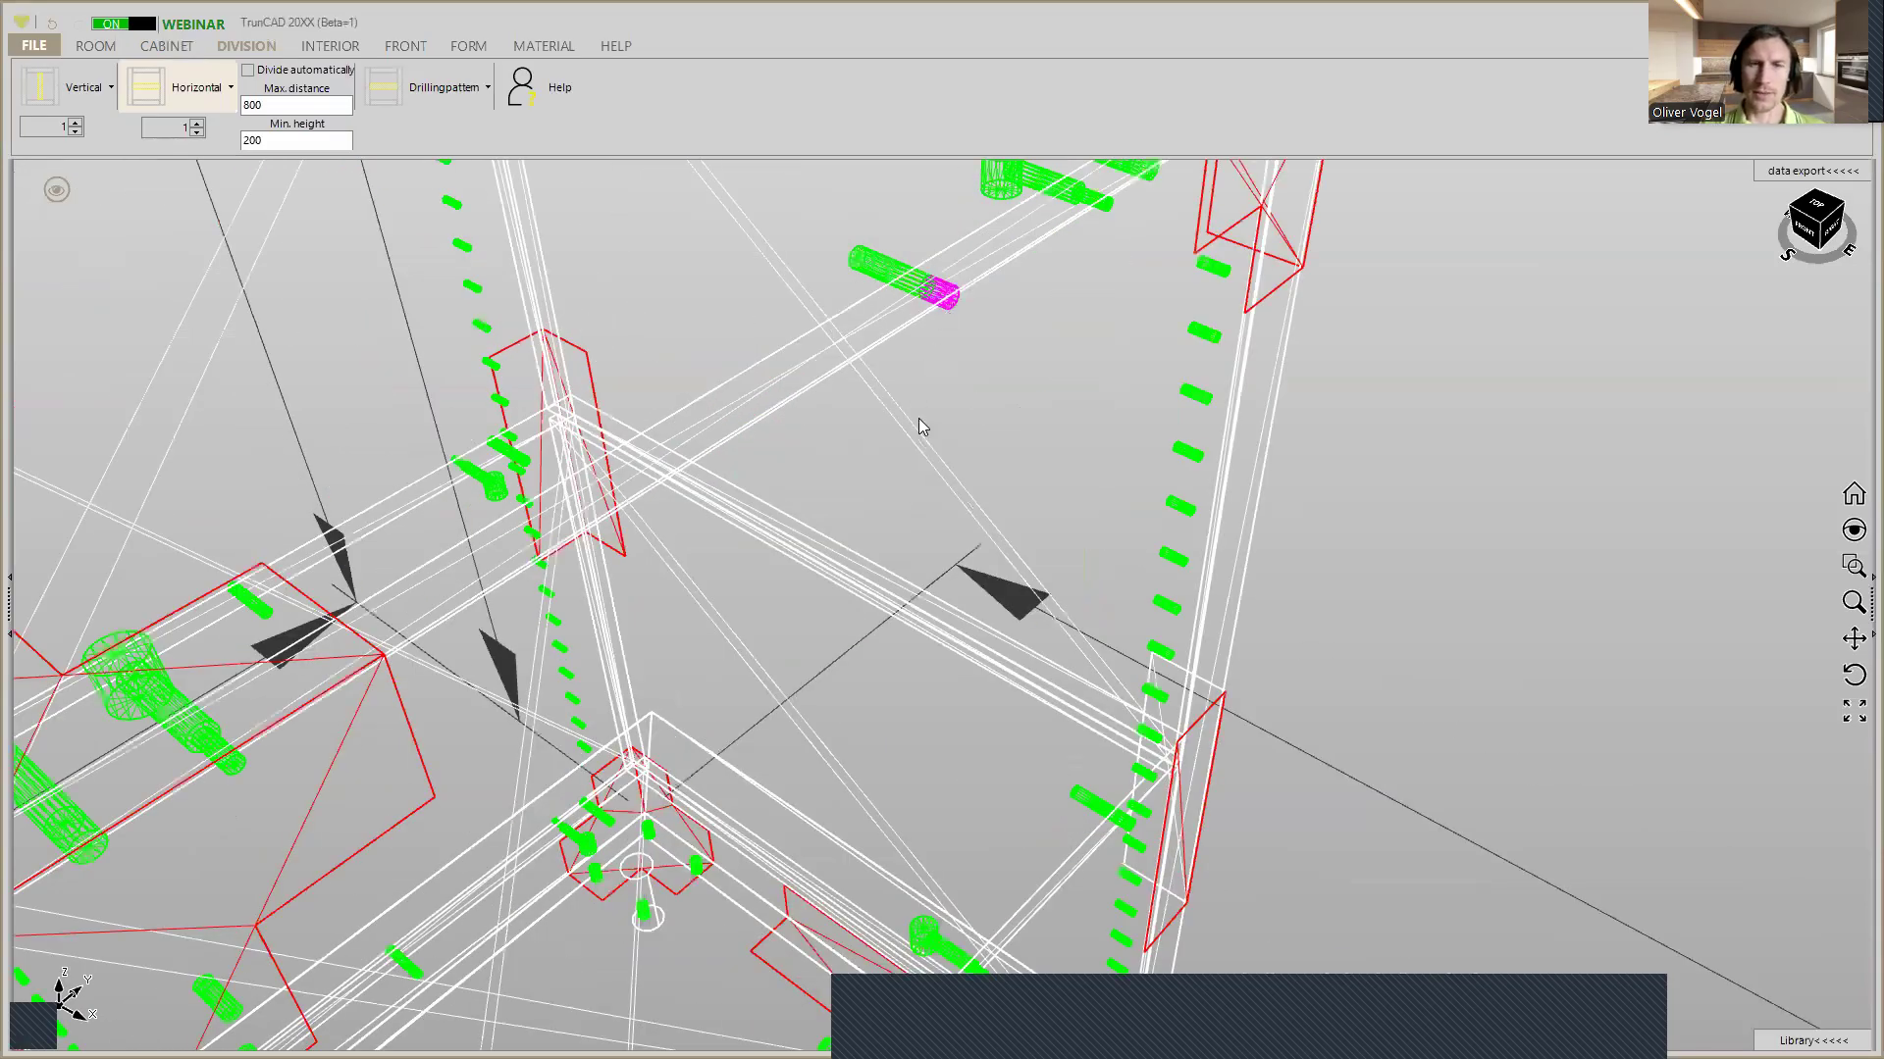
pyautogui.scroll(-1, 918, 413)
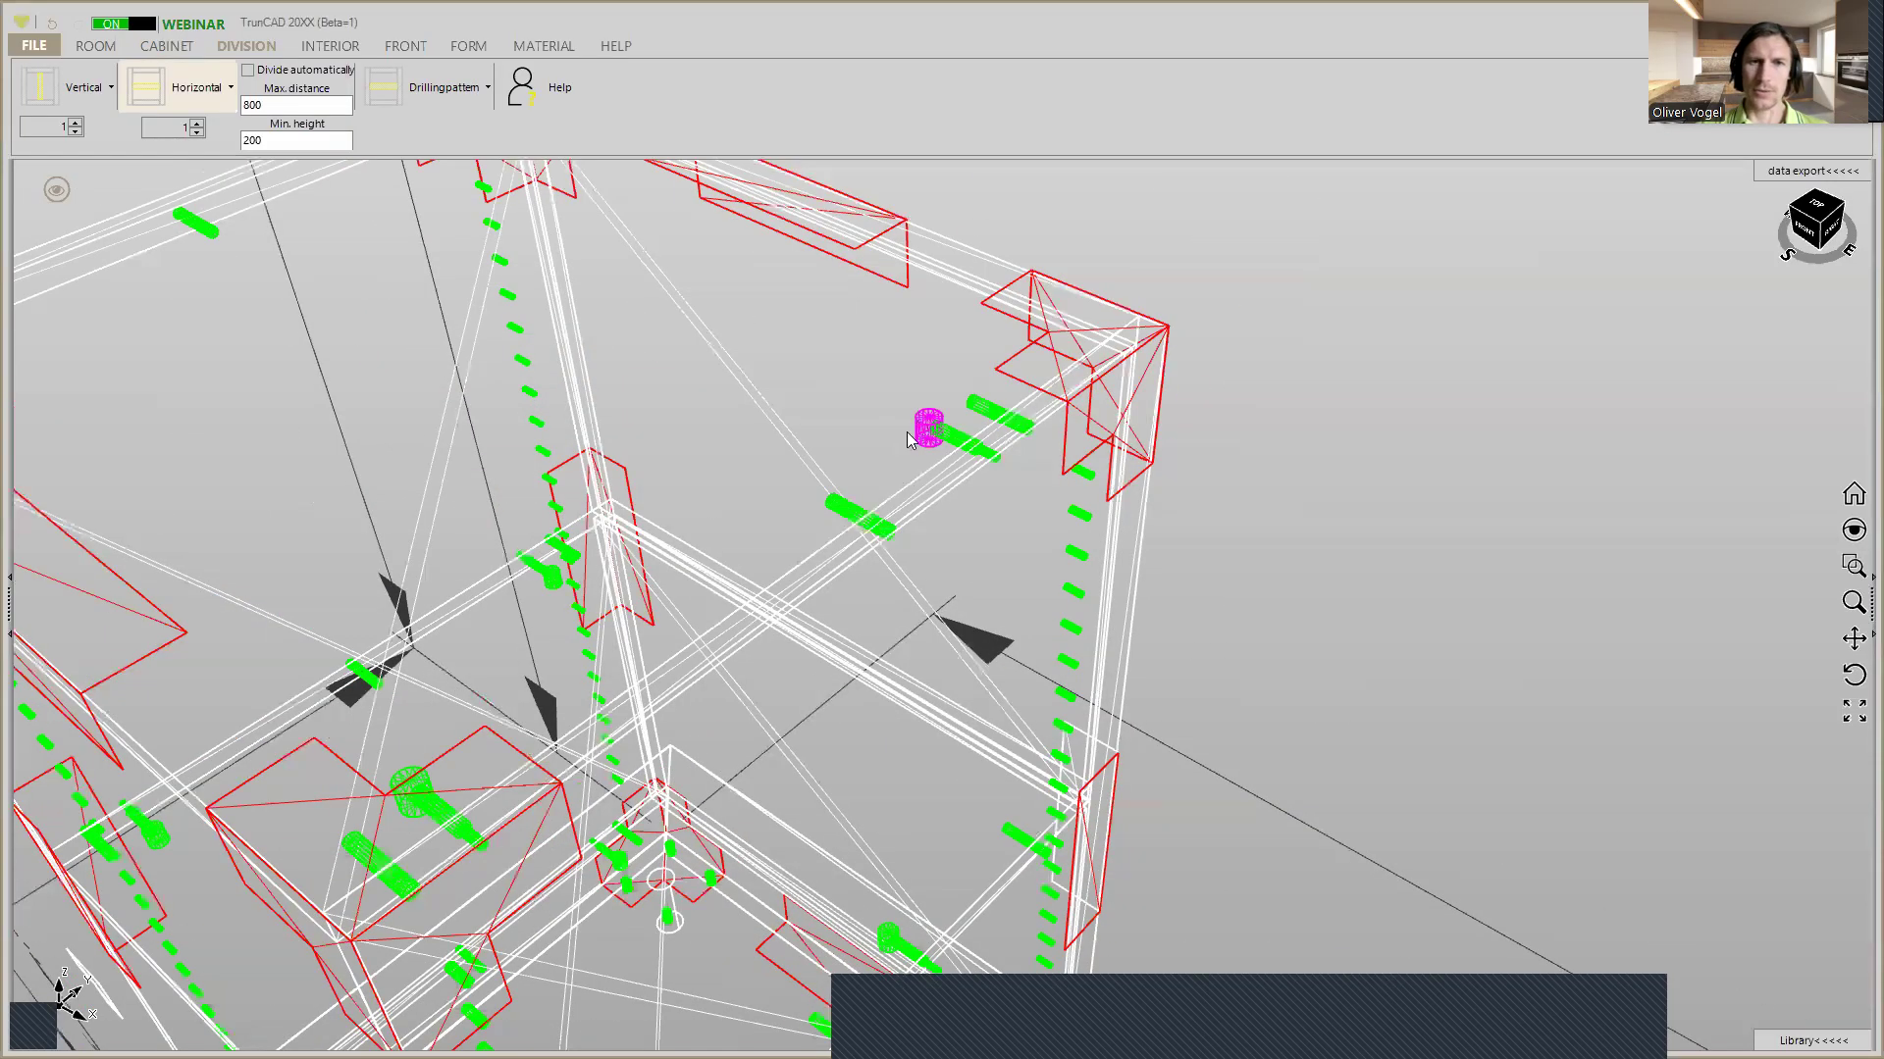
# Set the y-Versatz of the middle dowel joining the top panel to the right side to 0, and clear the value to reset that joint's offsets
pyautogui.click(861, 515)
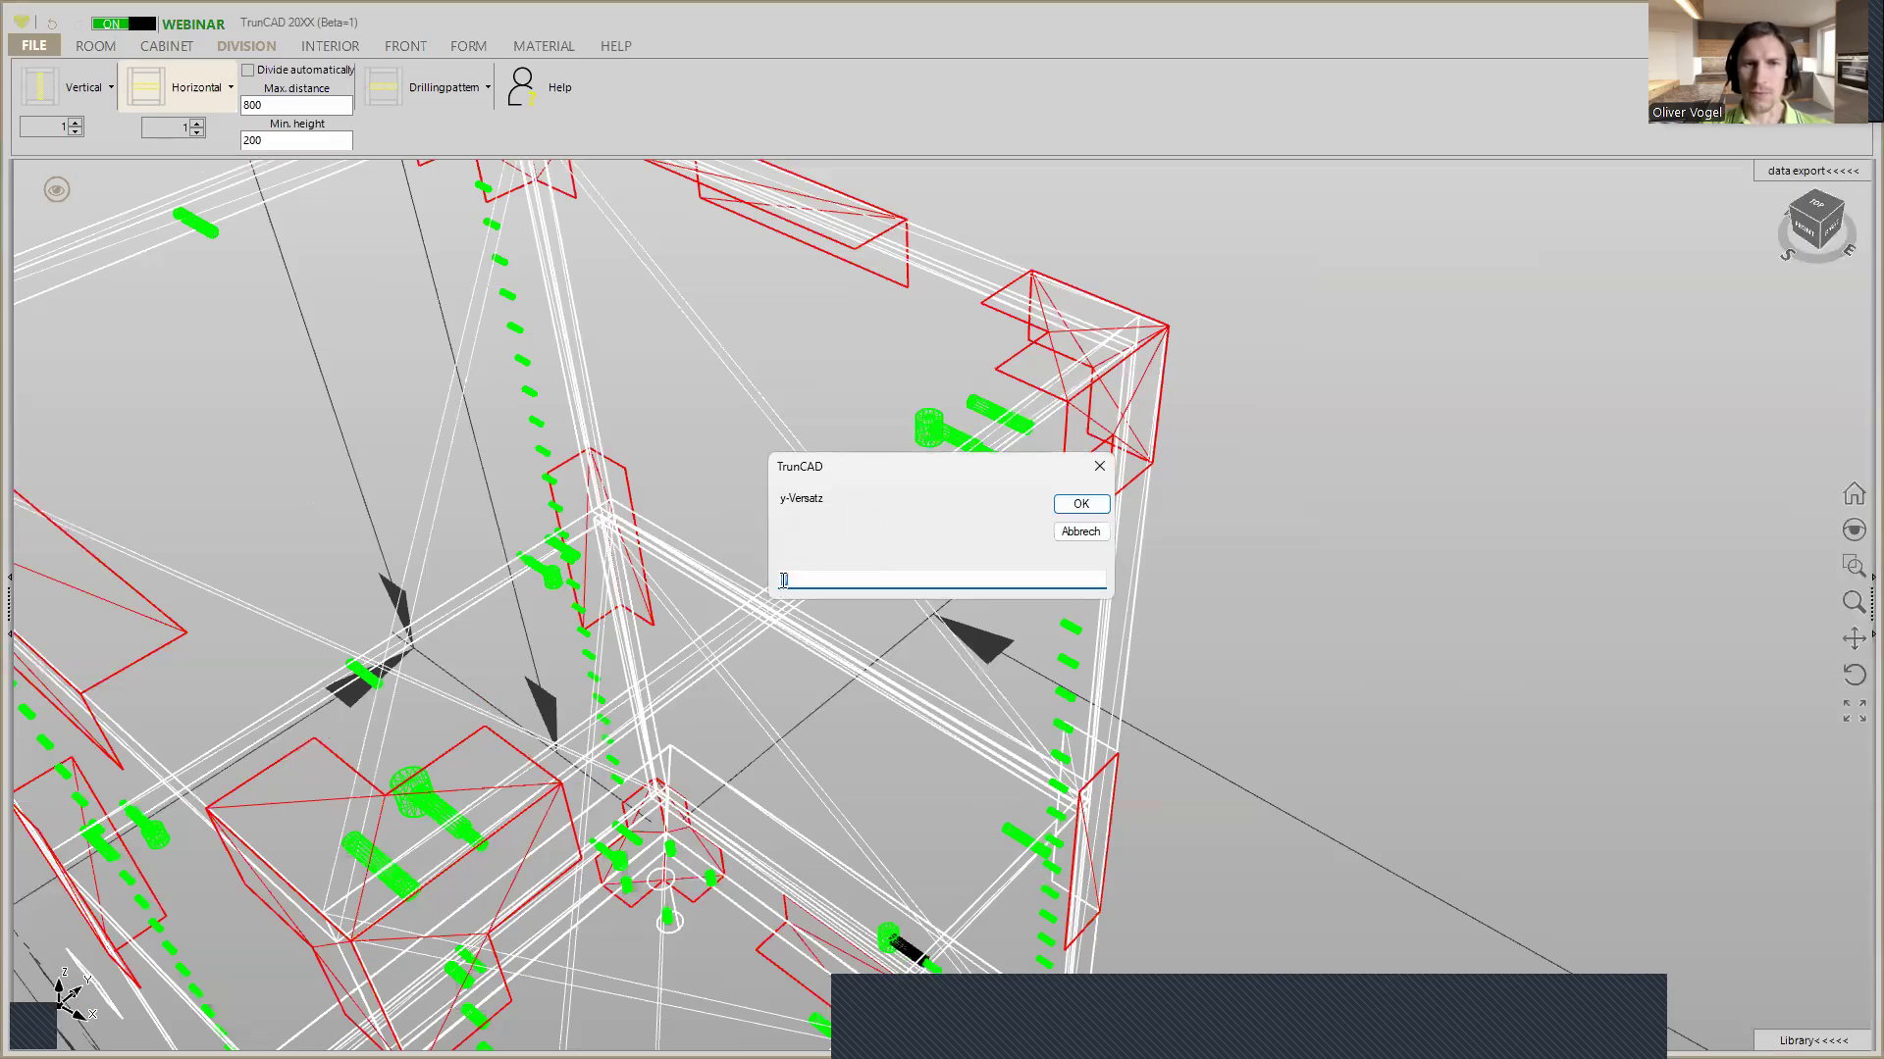
pyautogui.click(1080, 505)
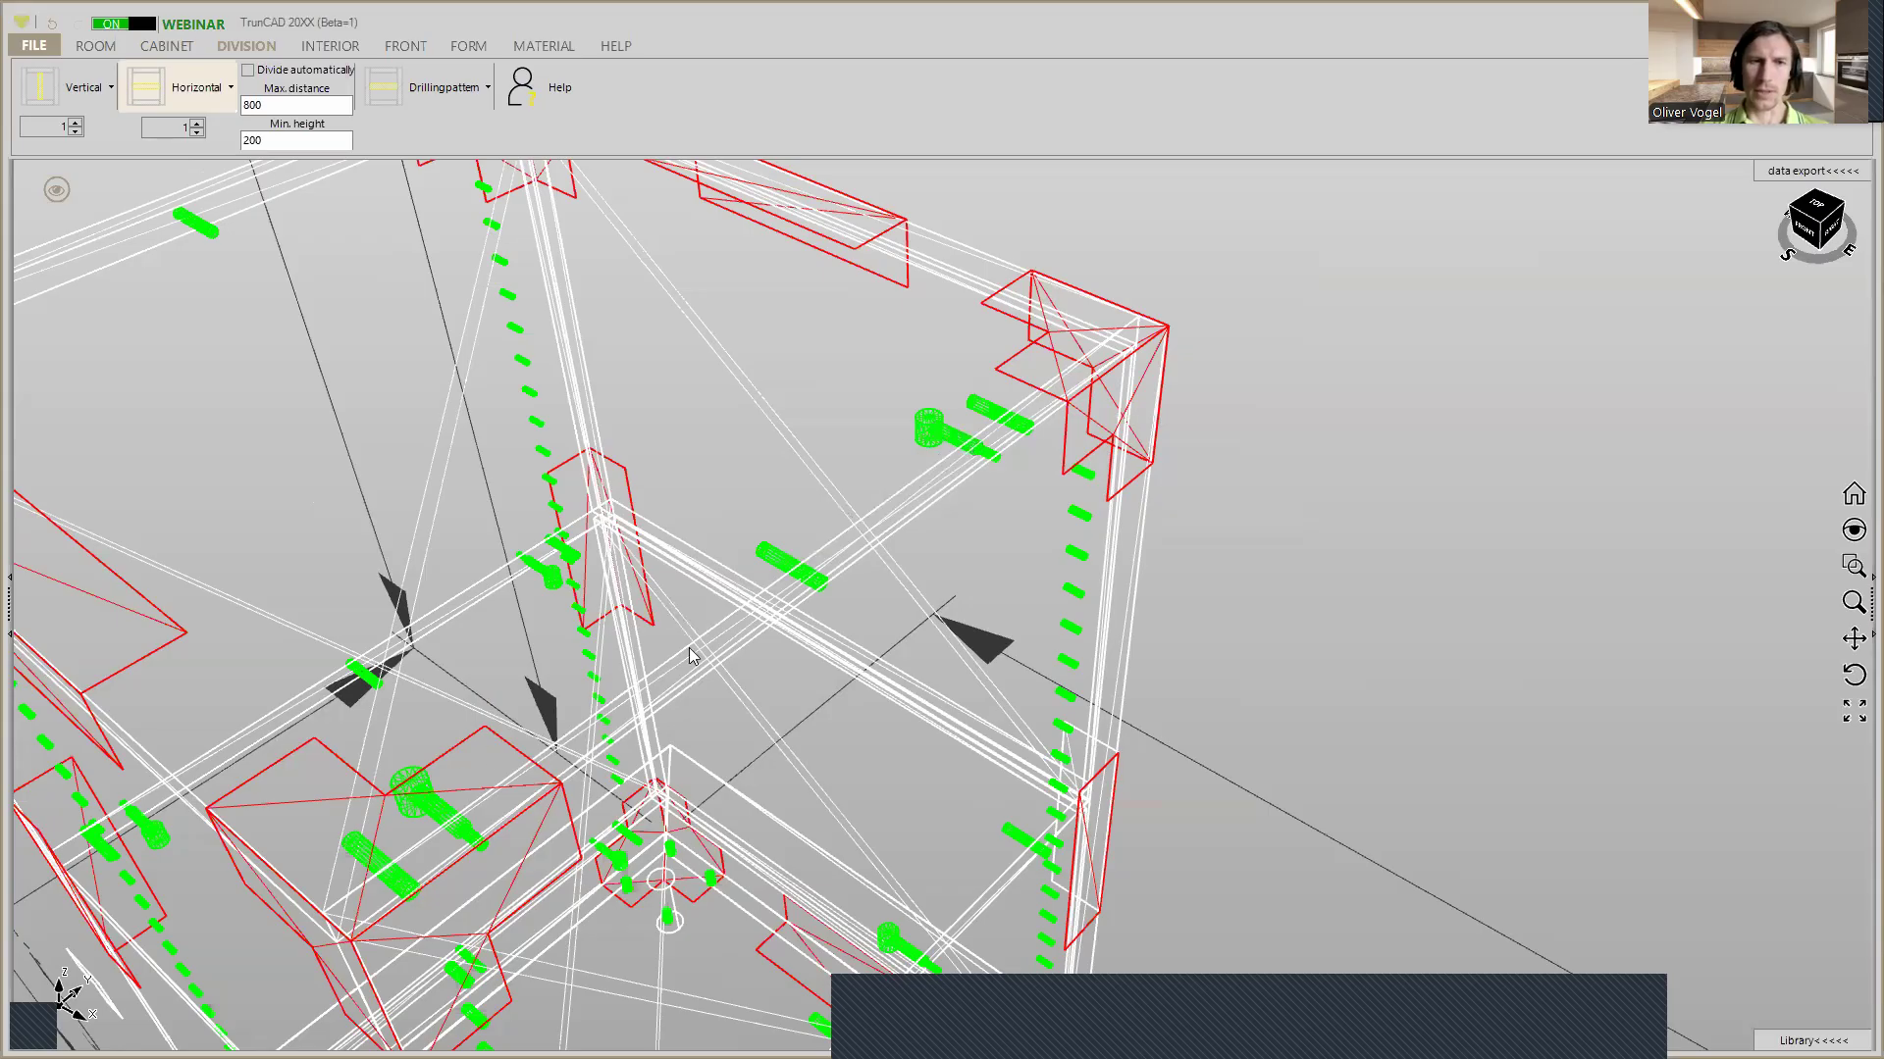
pyautogui.click(785, 556)
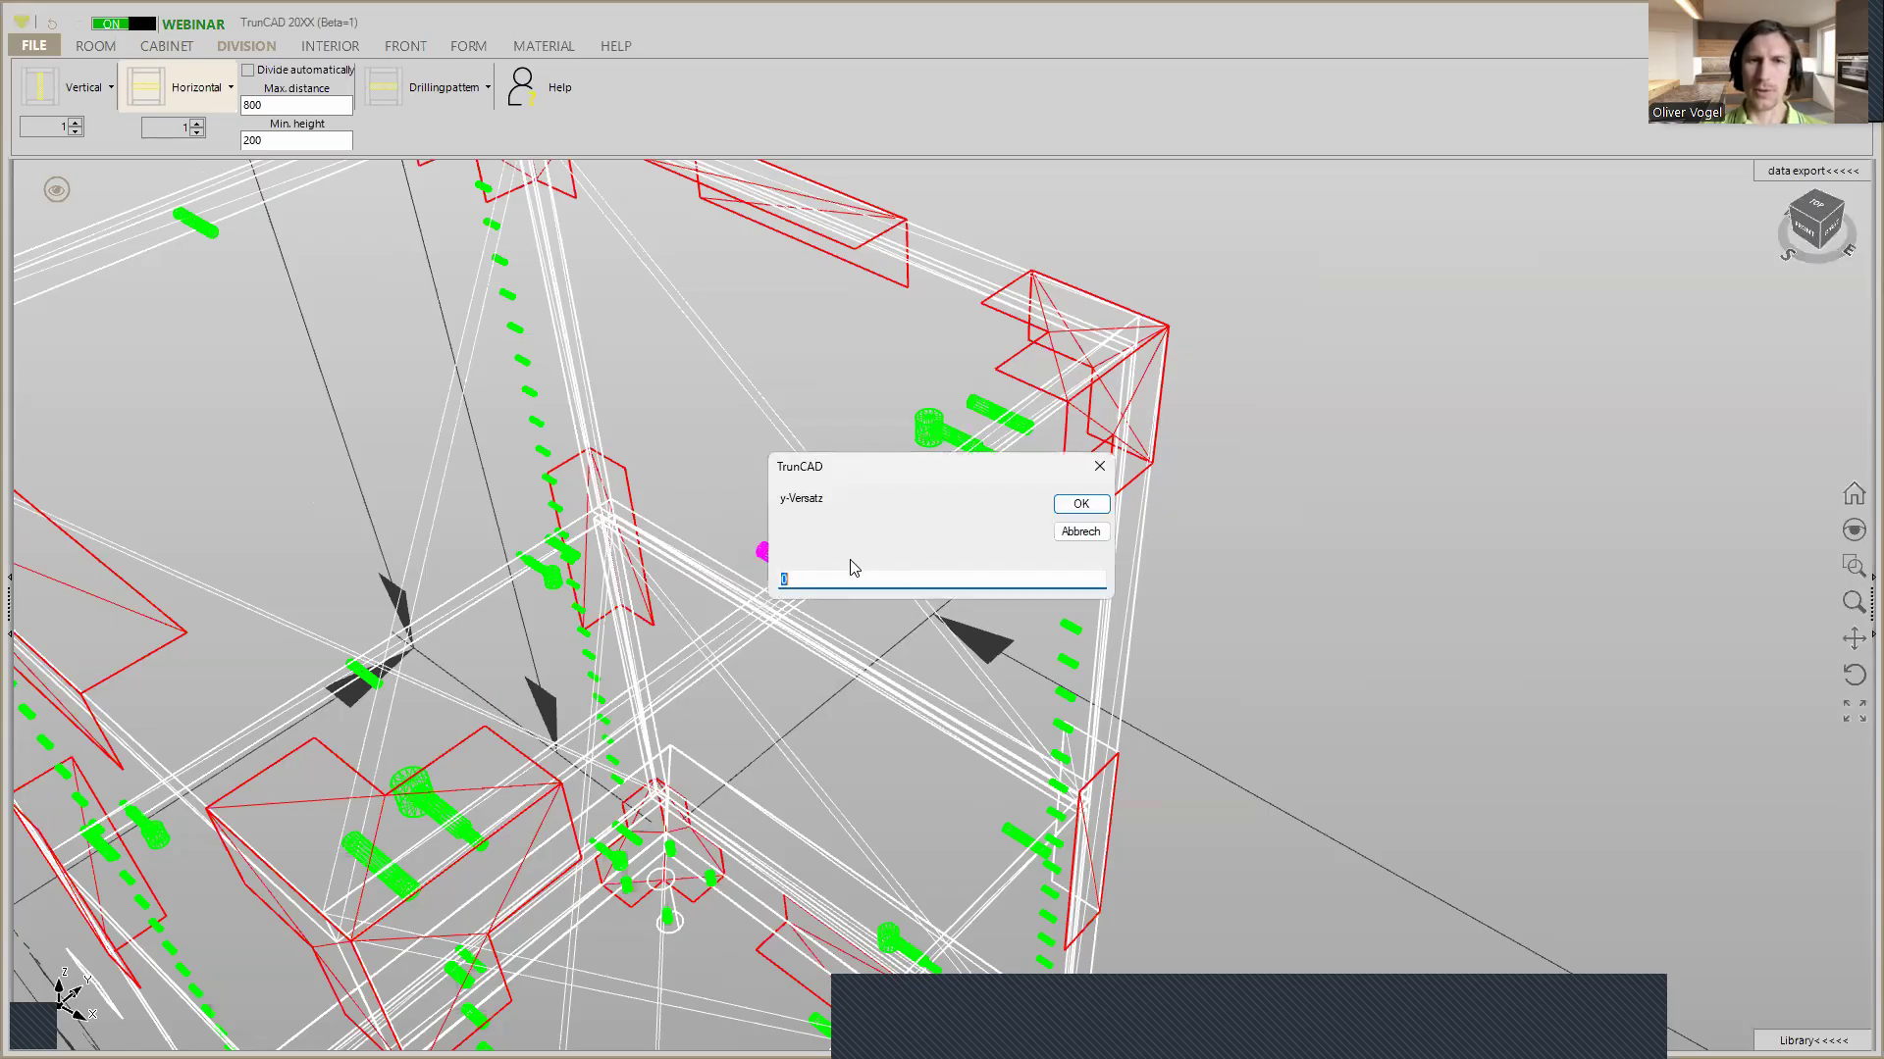
pyautogui.write('-')
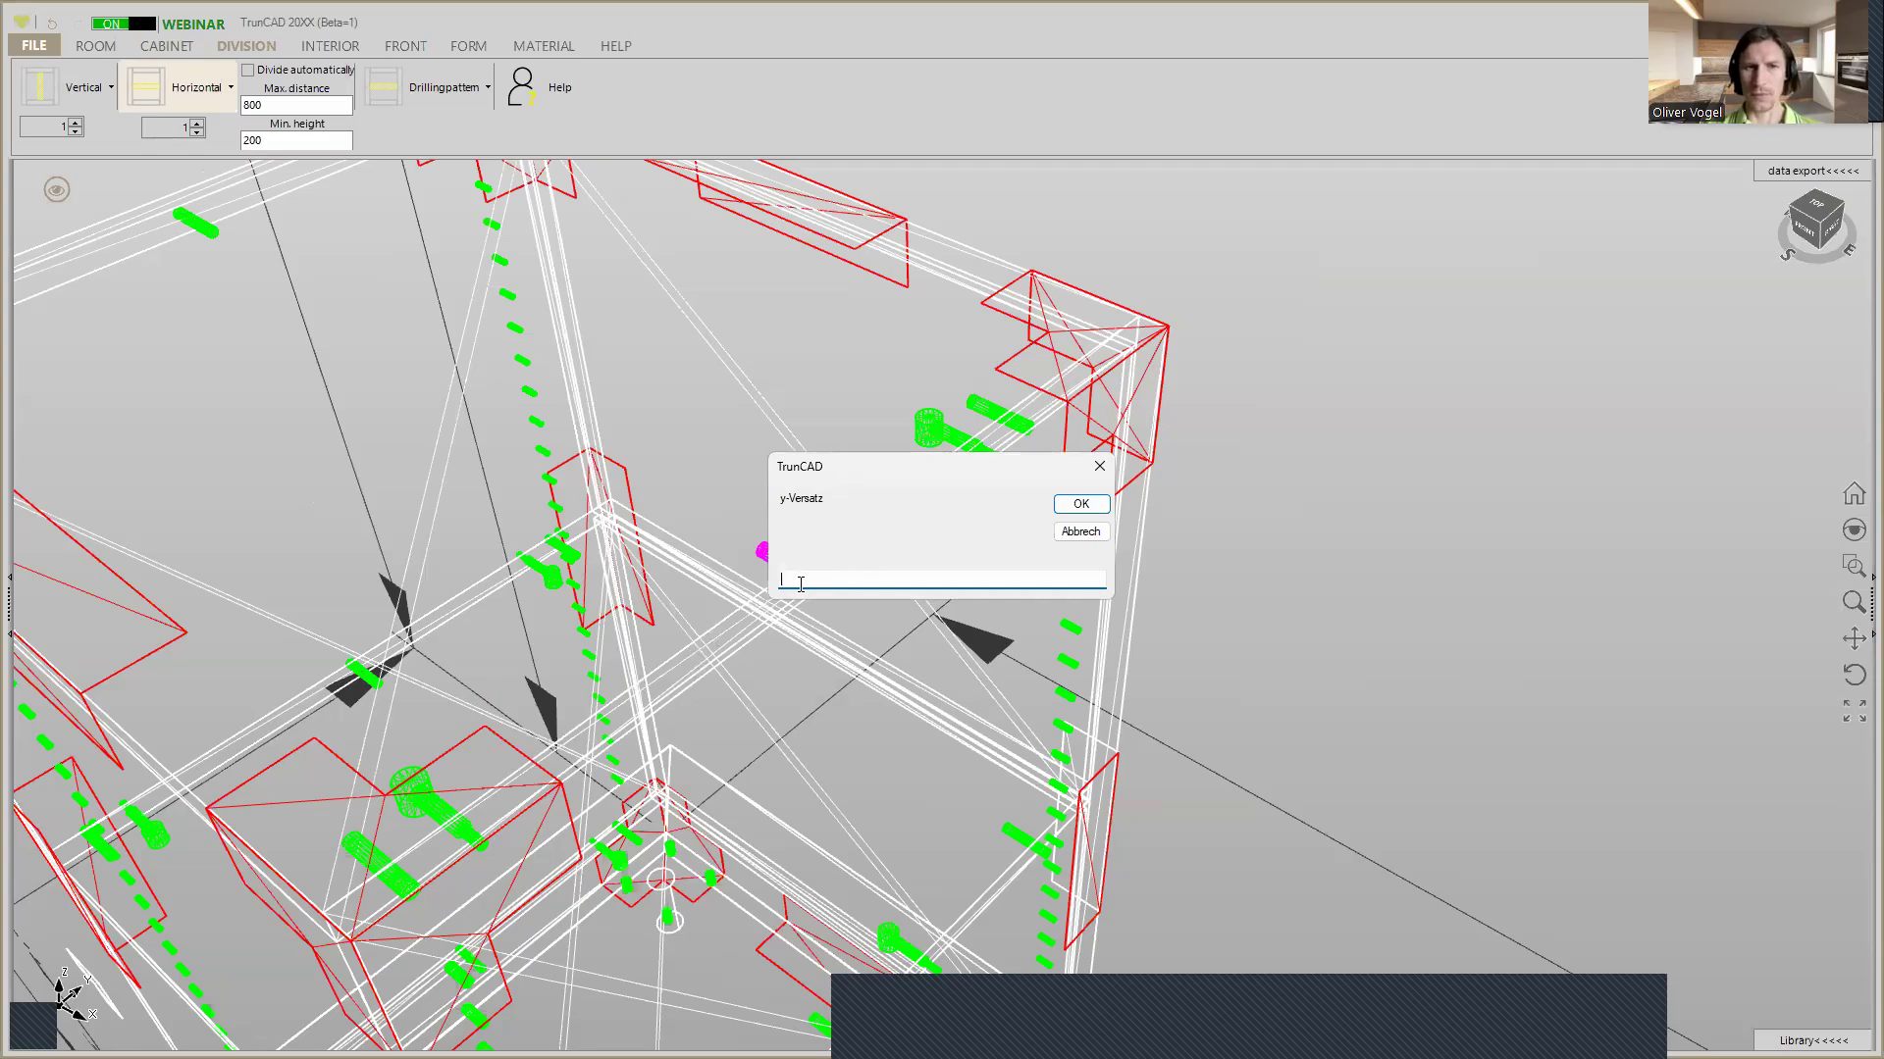
pyautogui.click(1069, 507)
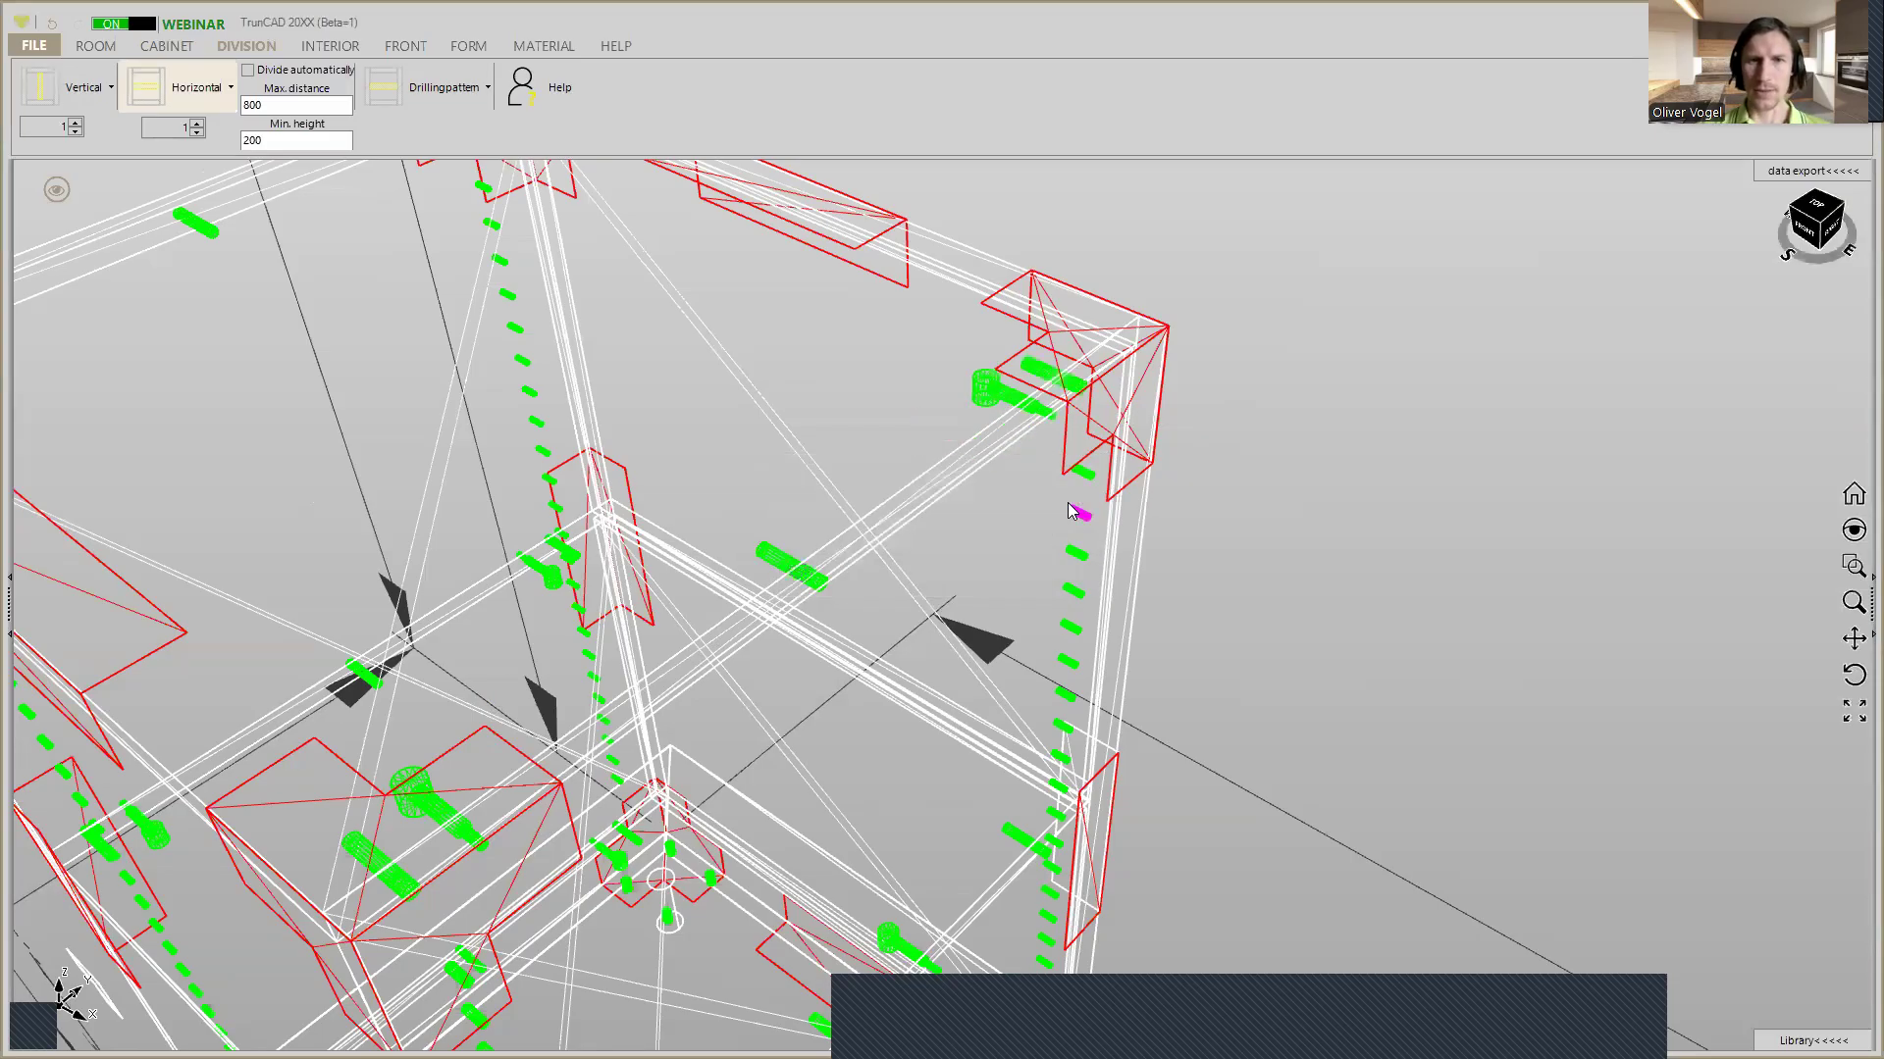
# Clear the y-Versatz value on the dowel joining the middle shelf to the right side to reset that joint's fittings
pyautogui.scroll(-3, 937, 469)
pyautogui.scroll(-2, 906, 521)
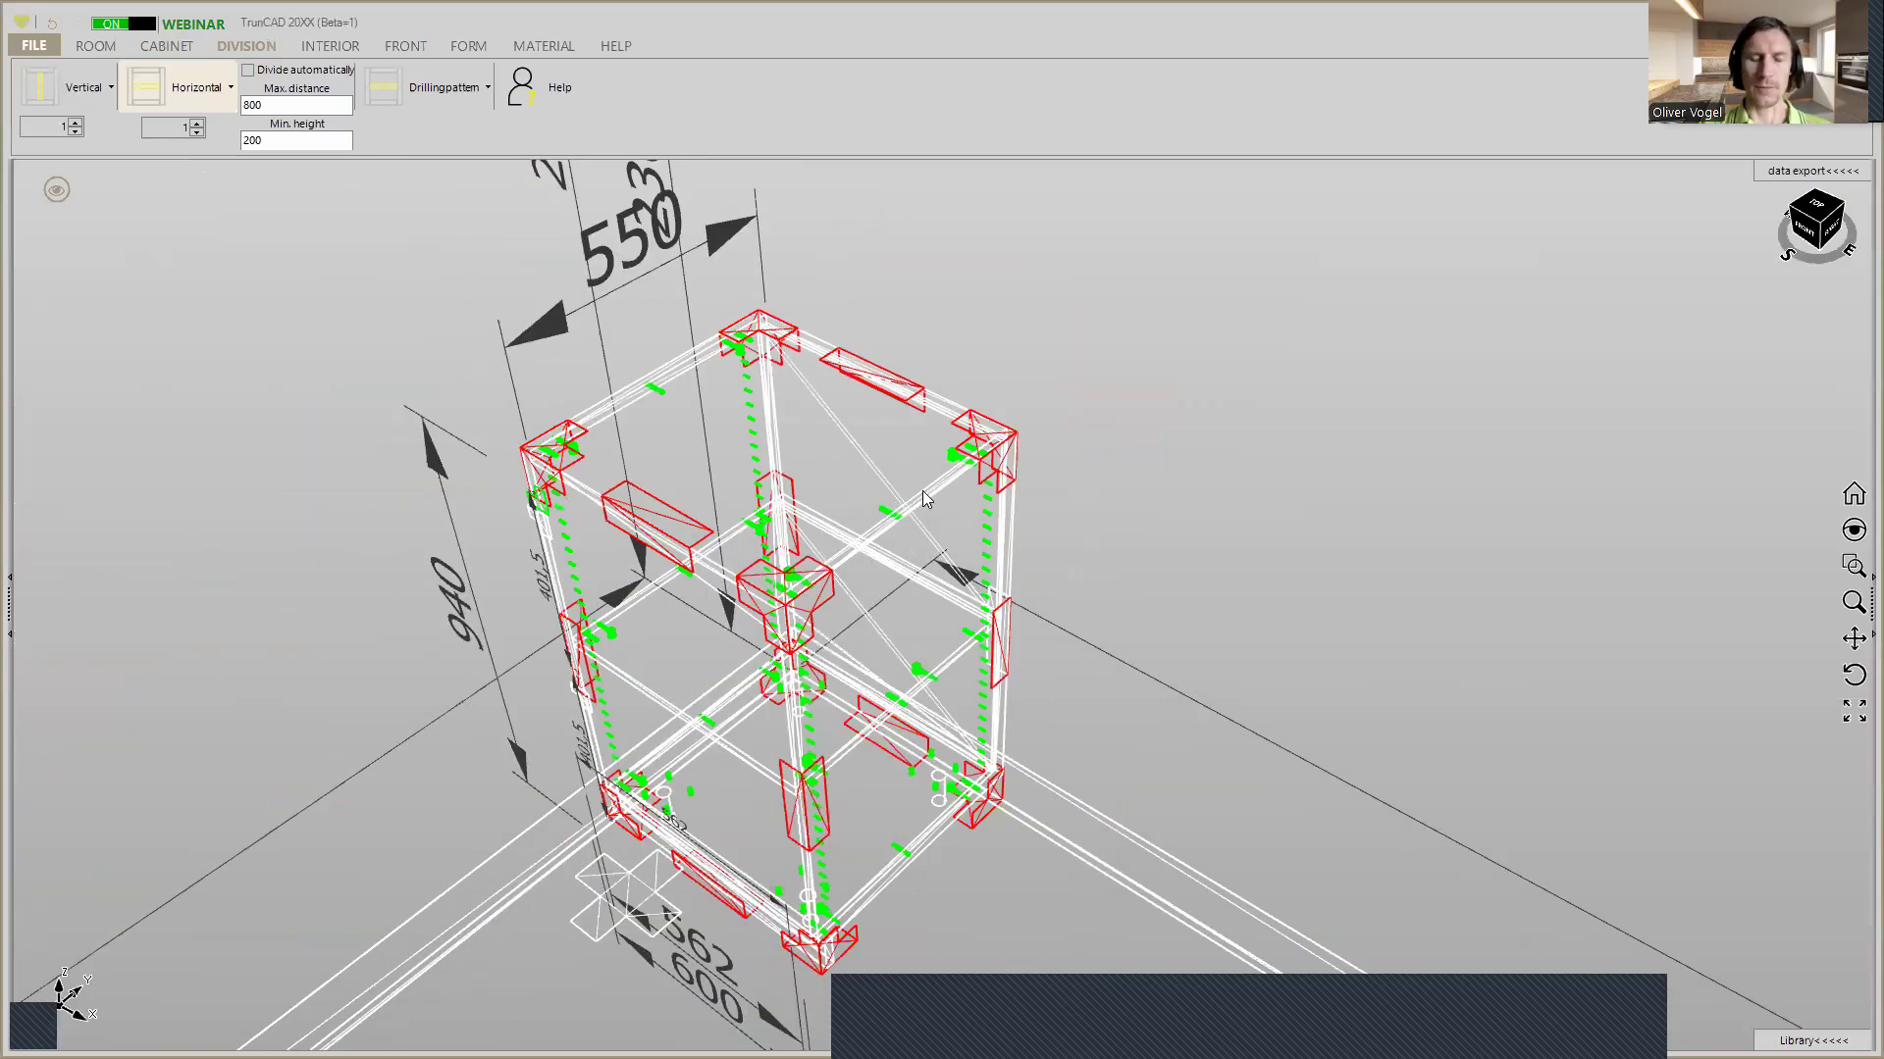
pyautogui.scroll(2, 937, 712)
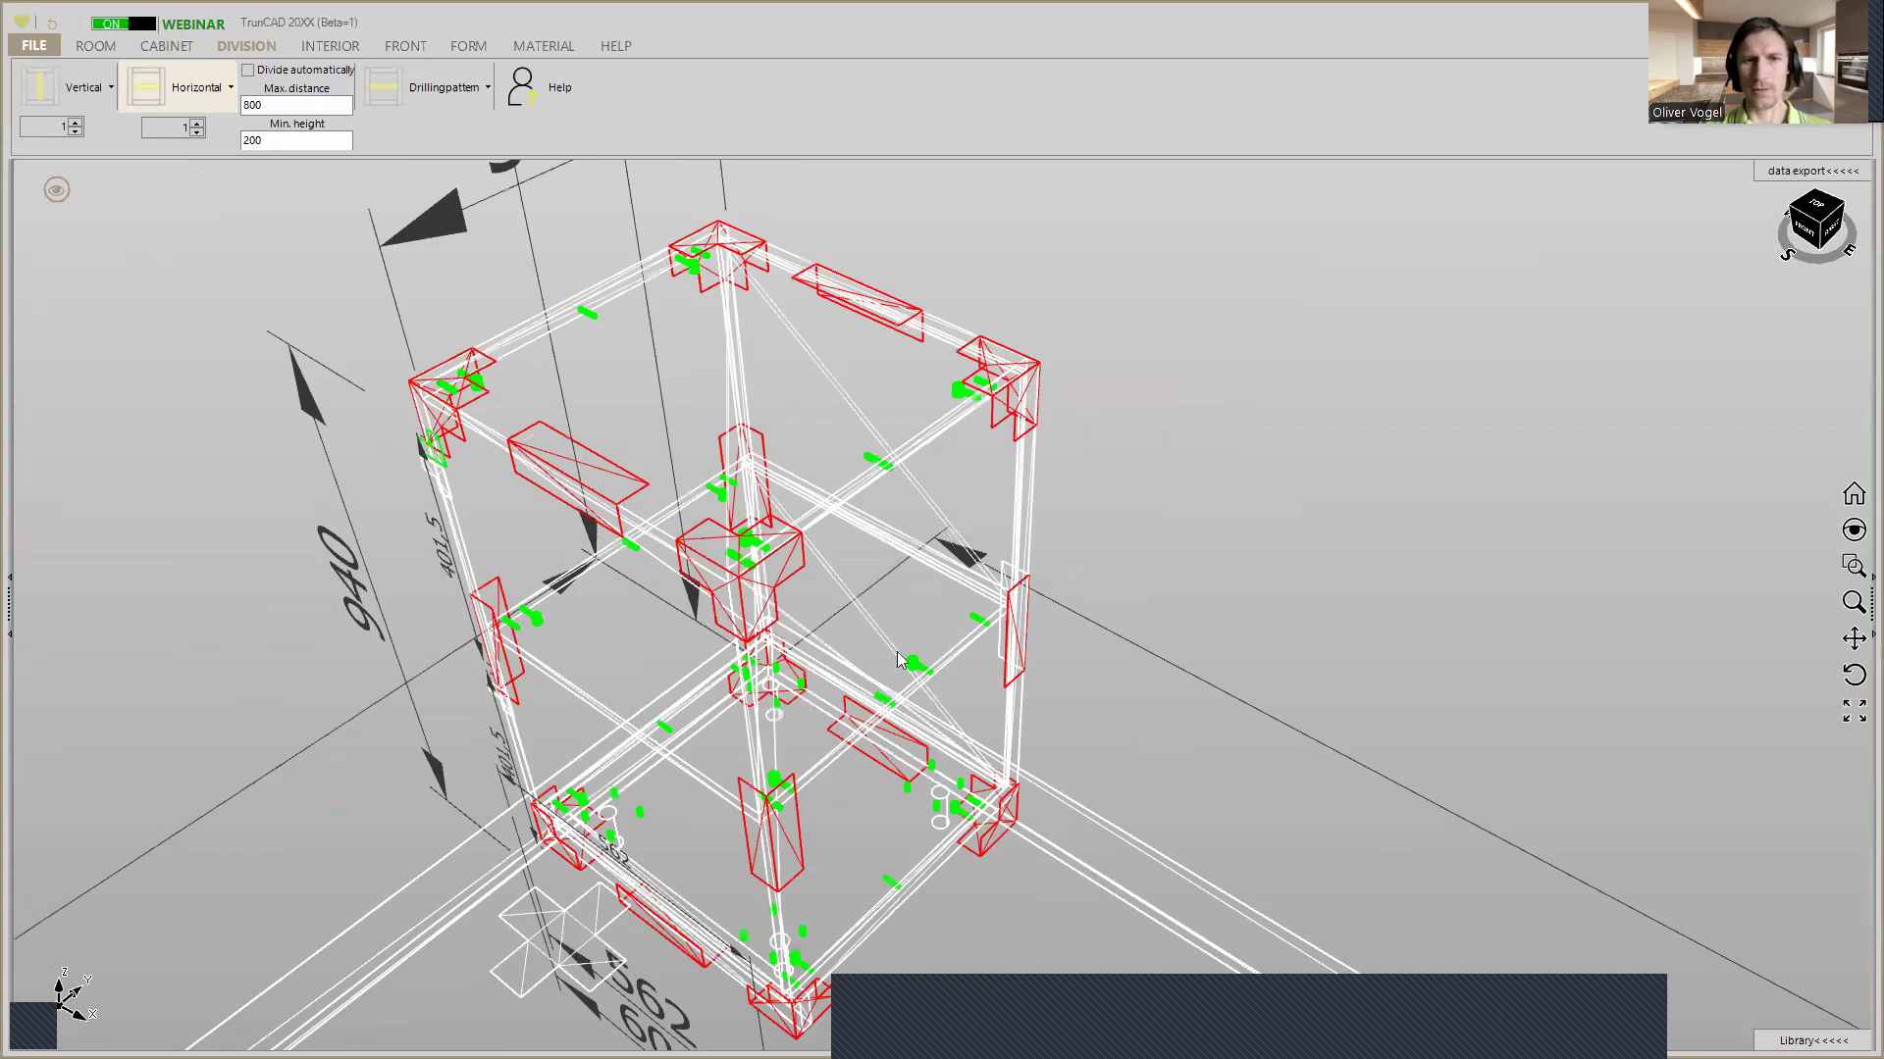
pyautogui.scroll(3, 900, 659)
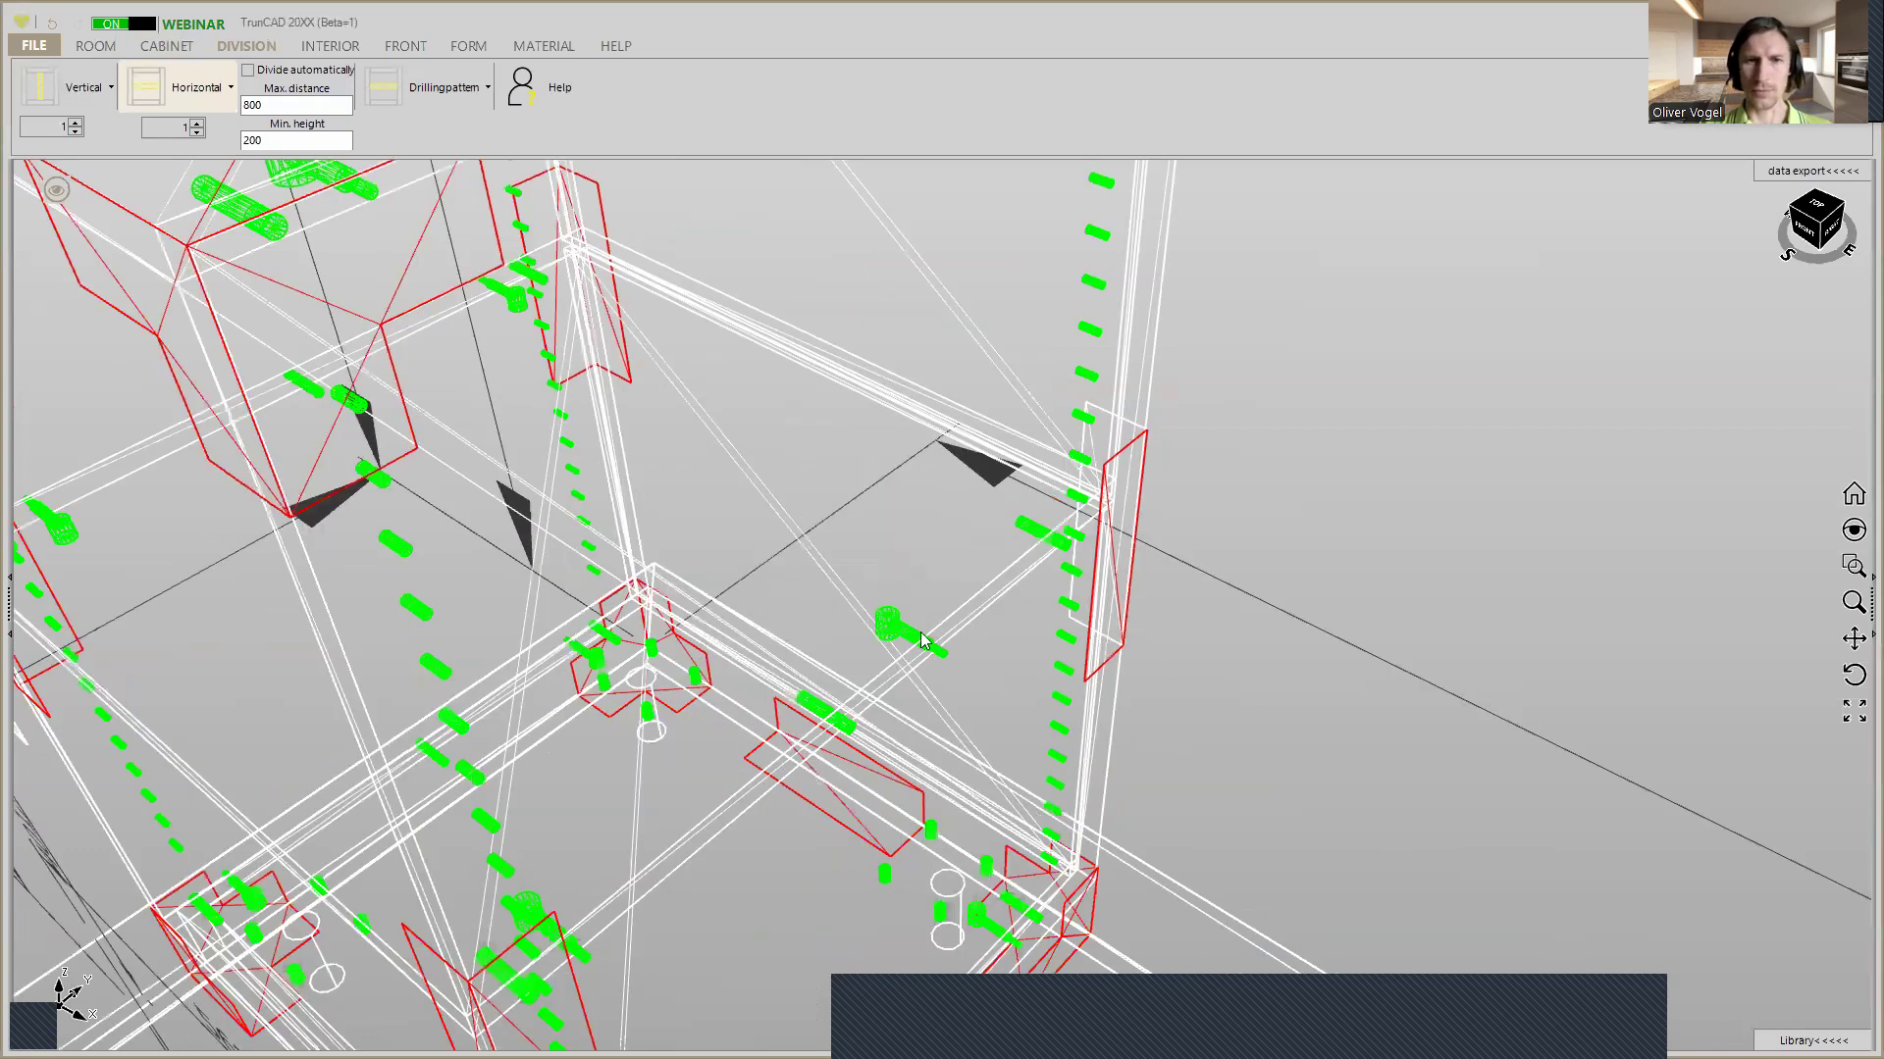
pyautogui.click(1036, 533)
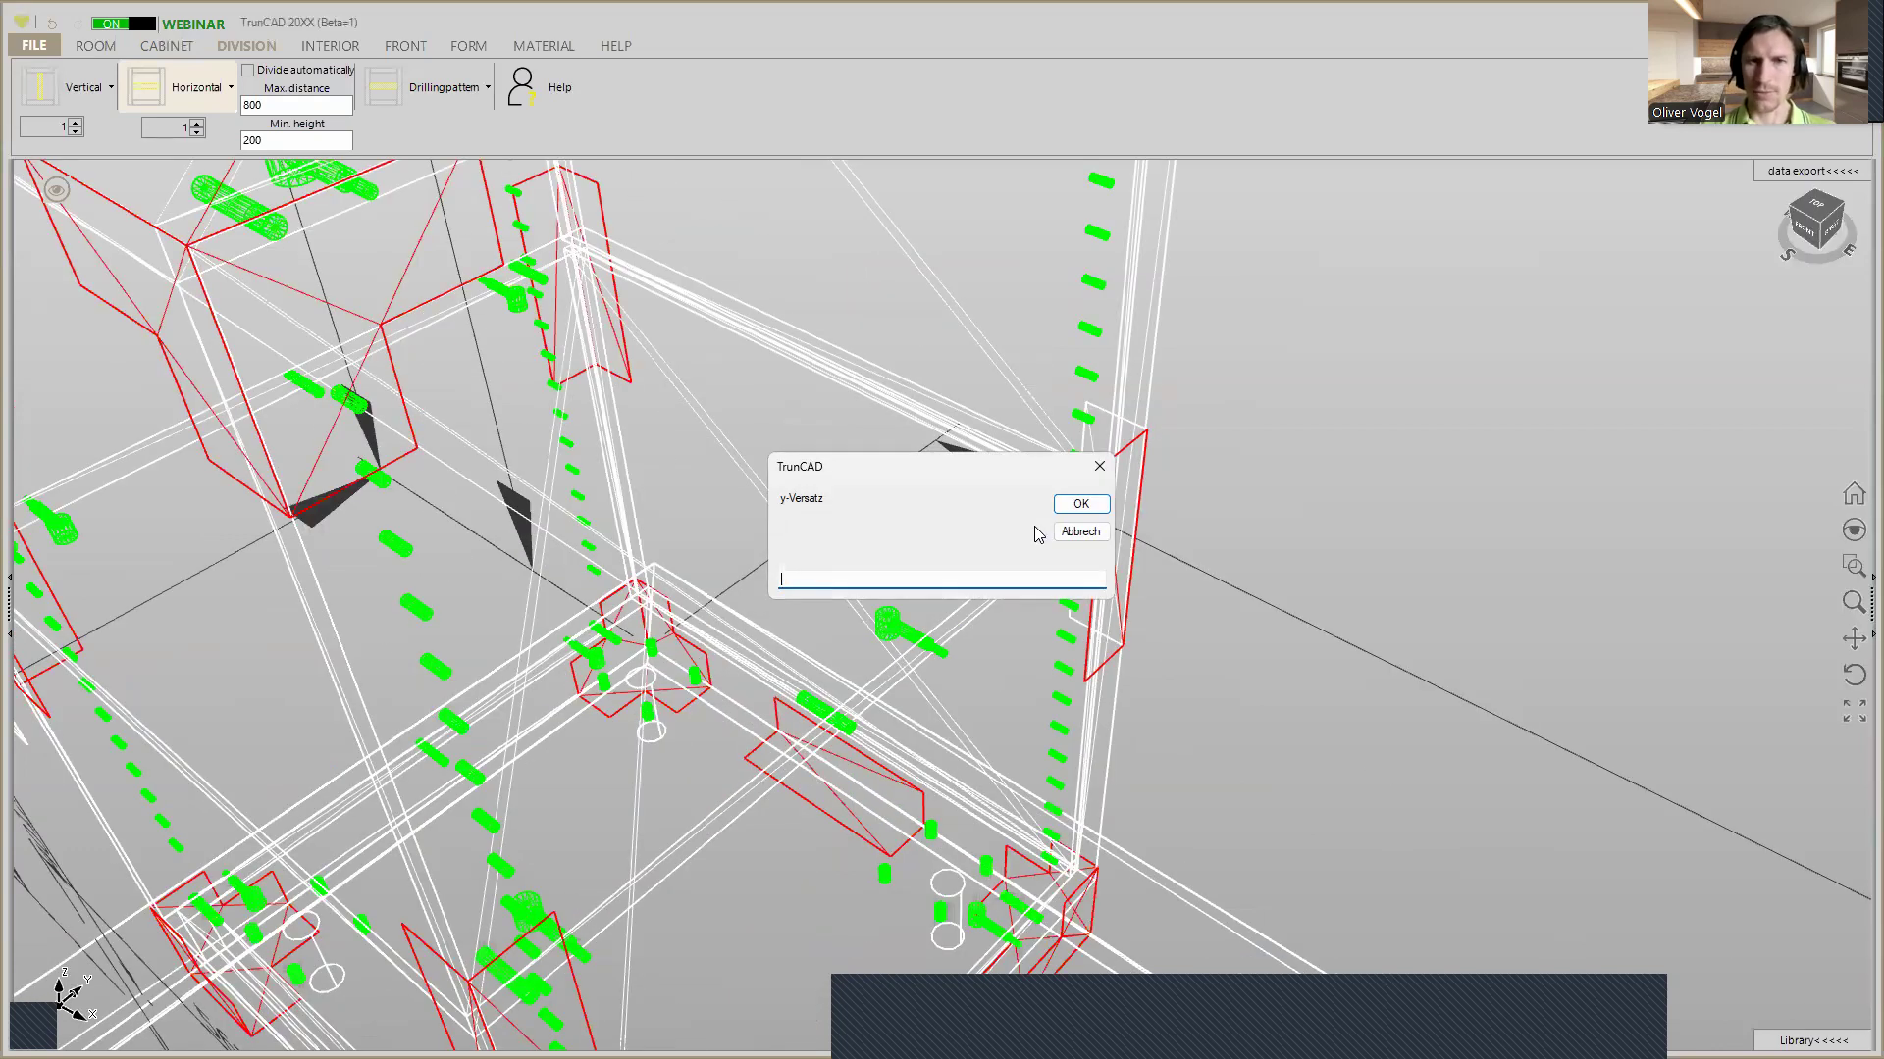
pyautogui.click(1067, 502)
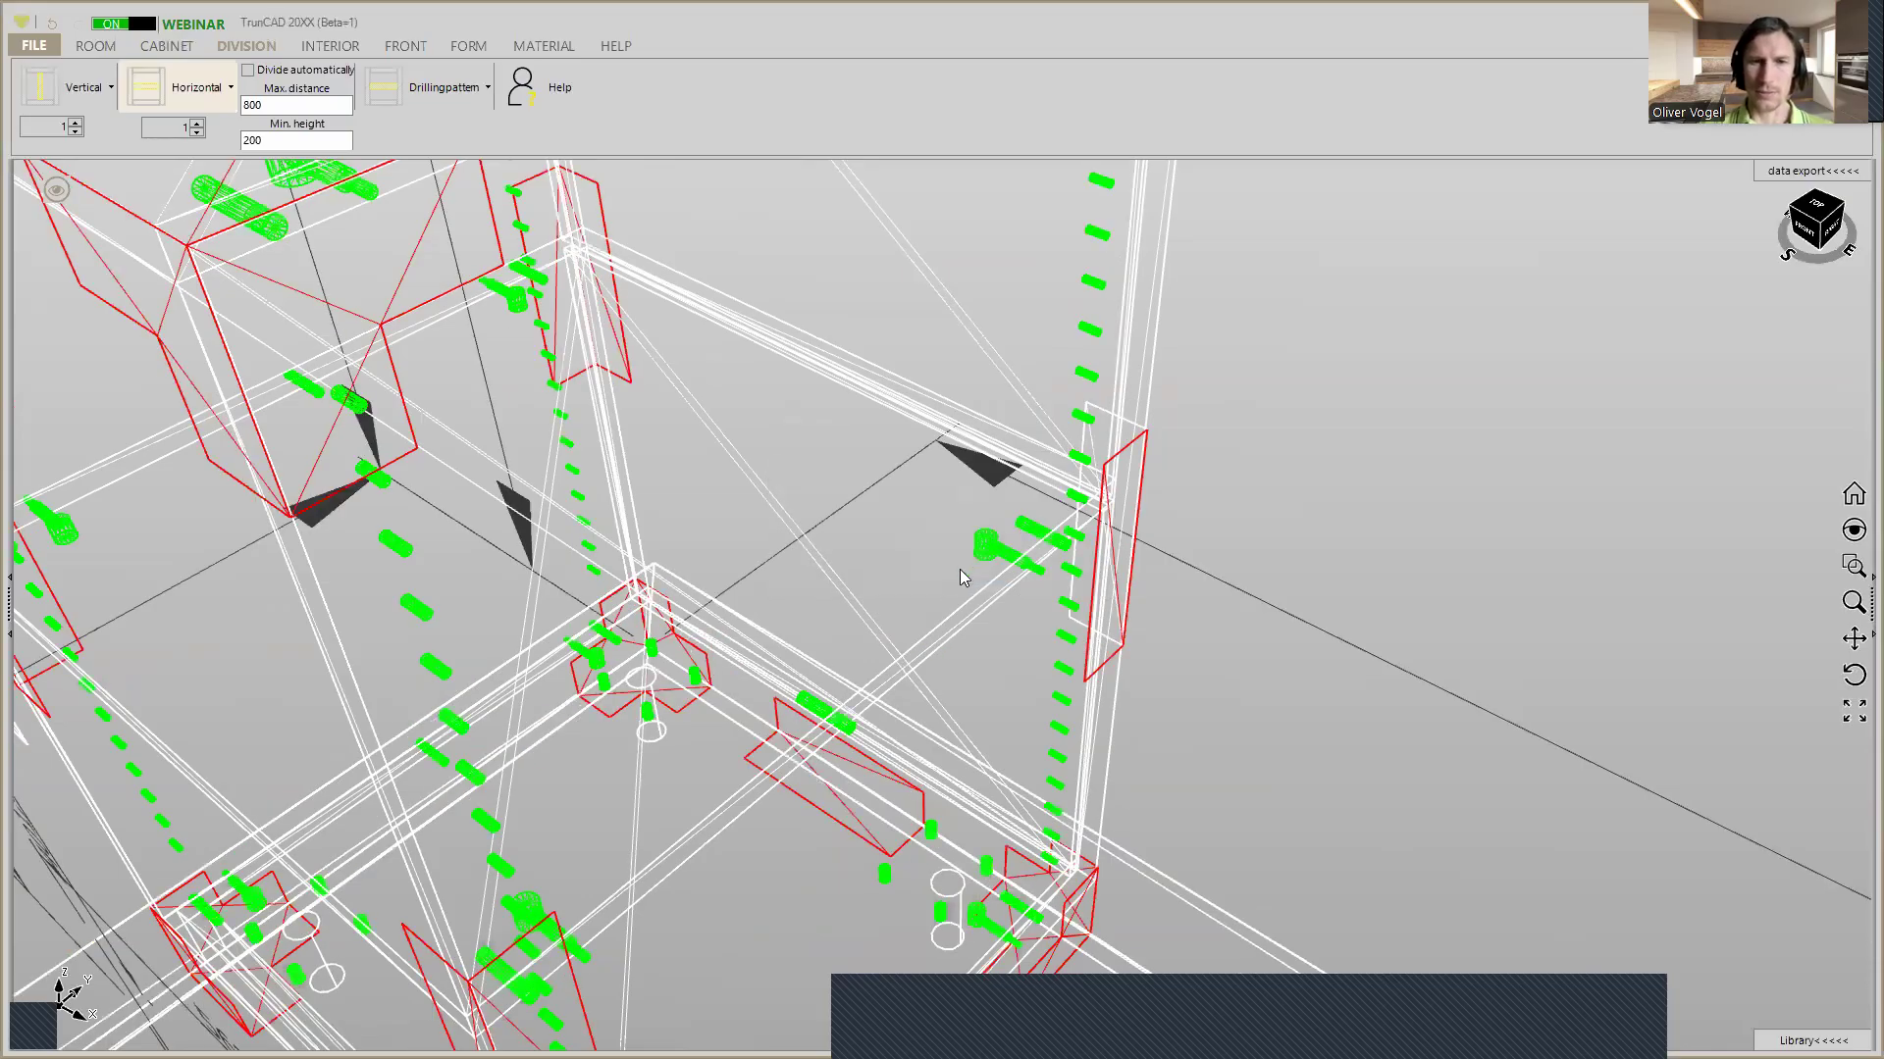
# Switch the cabinet display from wireframe to the shaded, transparent view
pyautogui.scroll(-3, 959, 571)
pyautogui.scroll(-2, 959, 579)
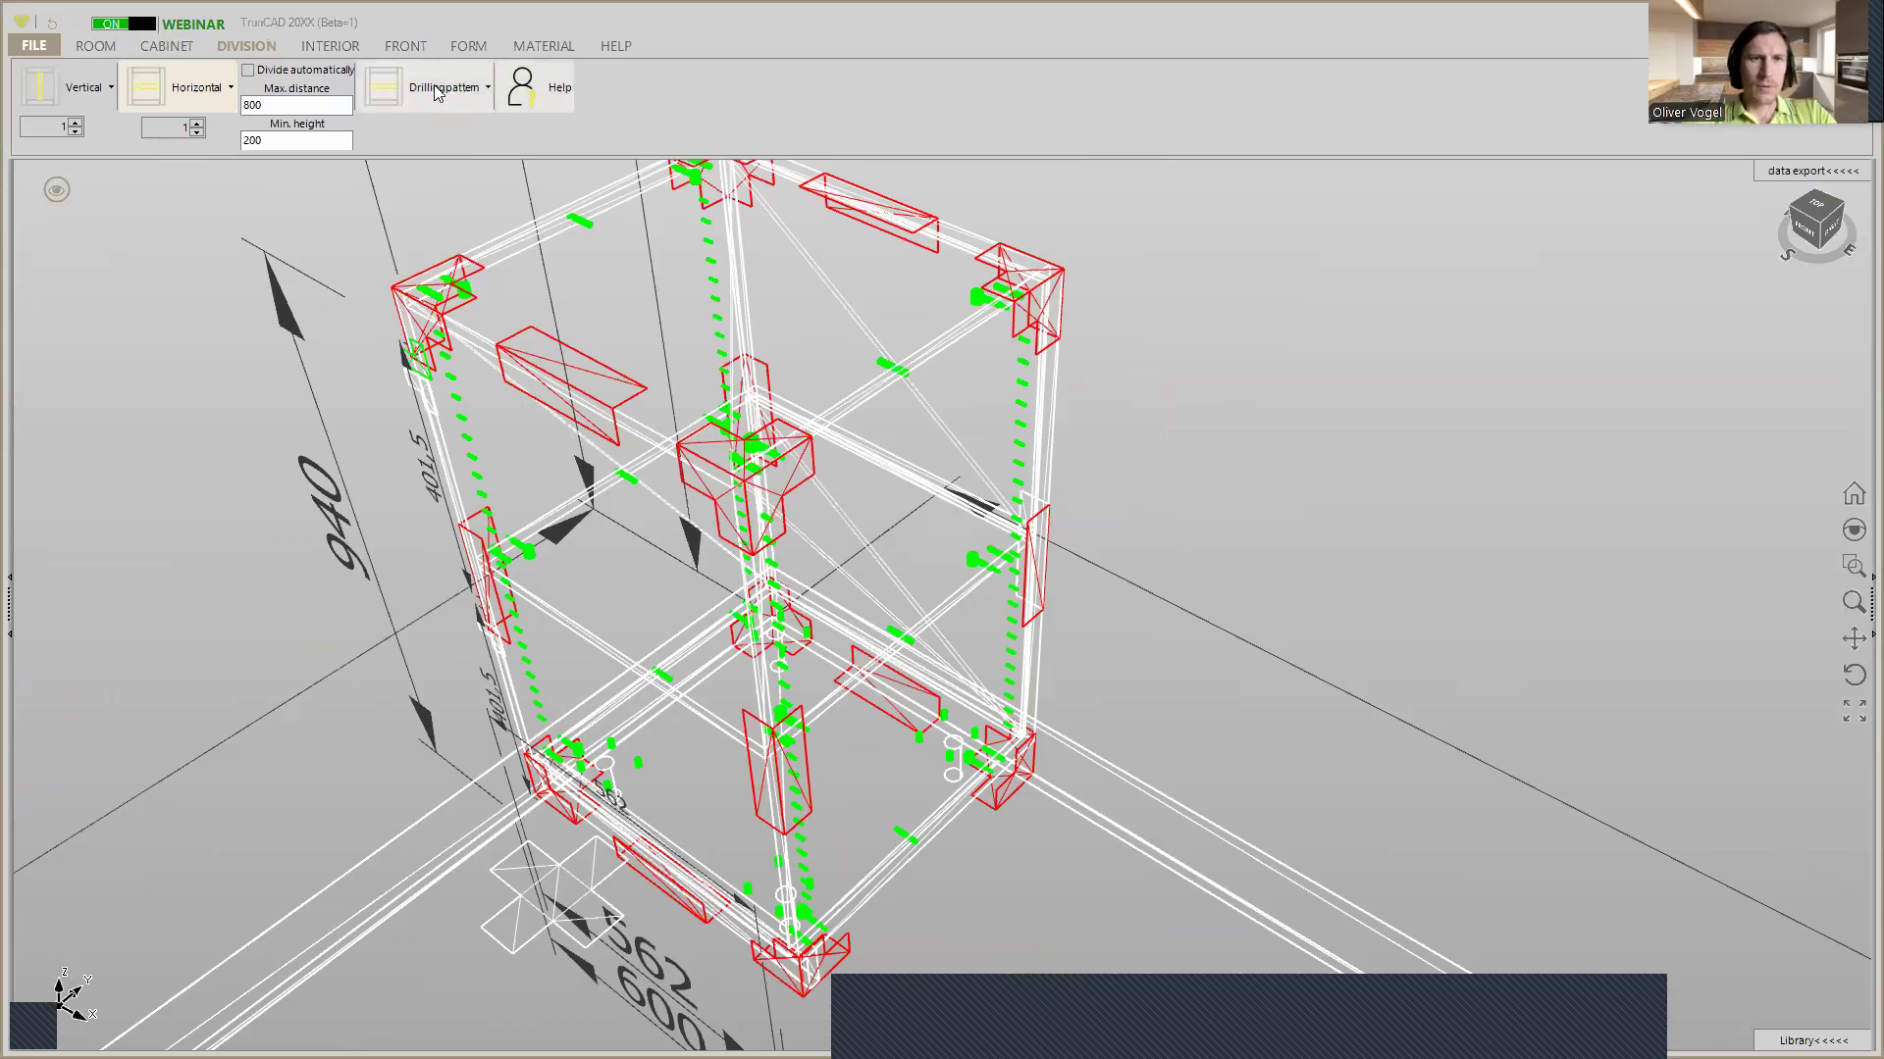
pyautogui.click(59, 196)
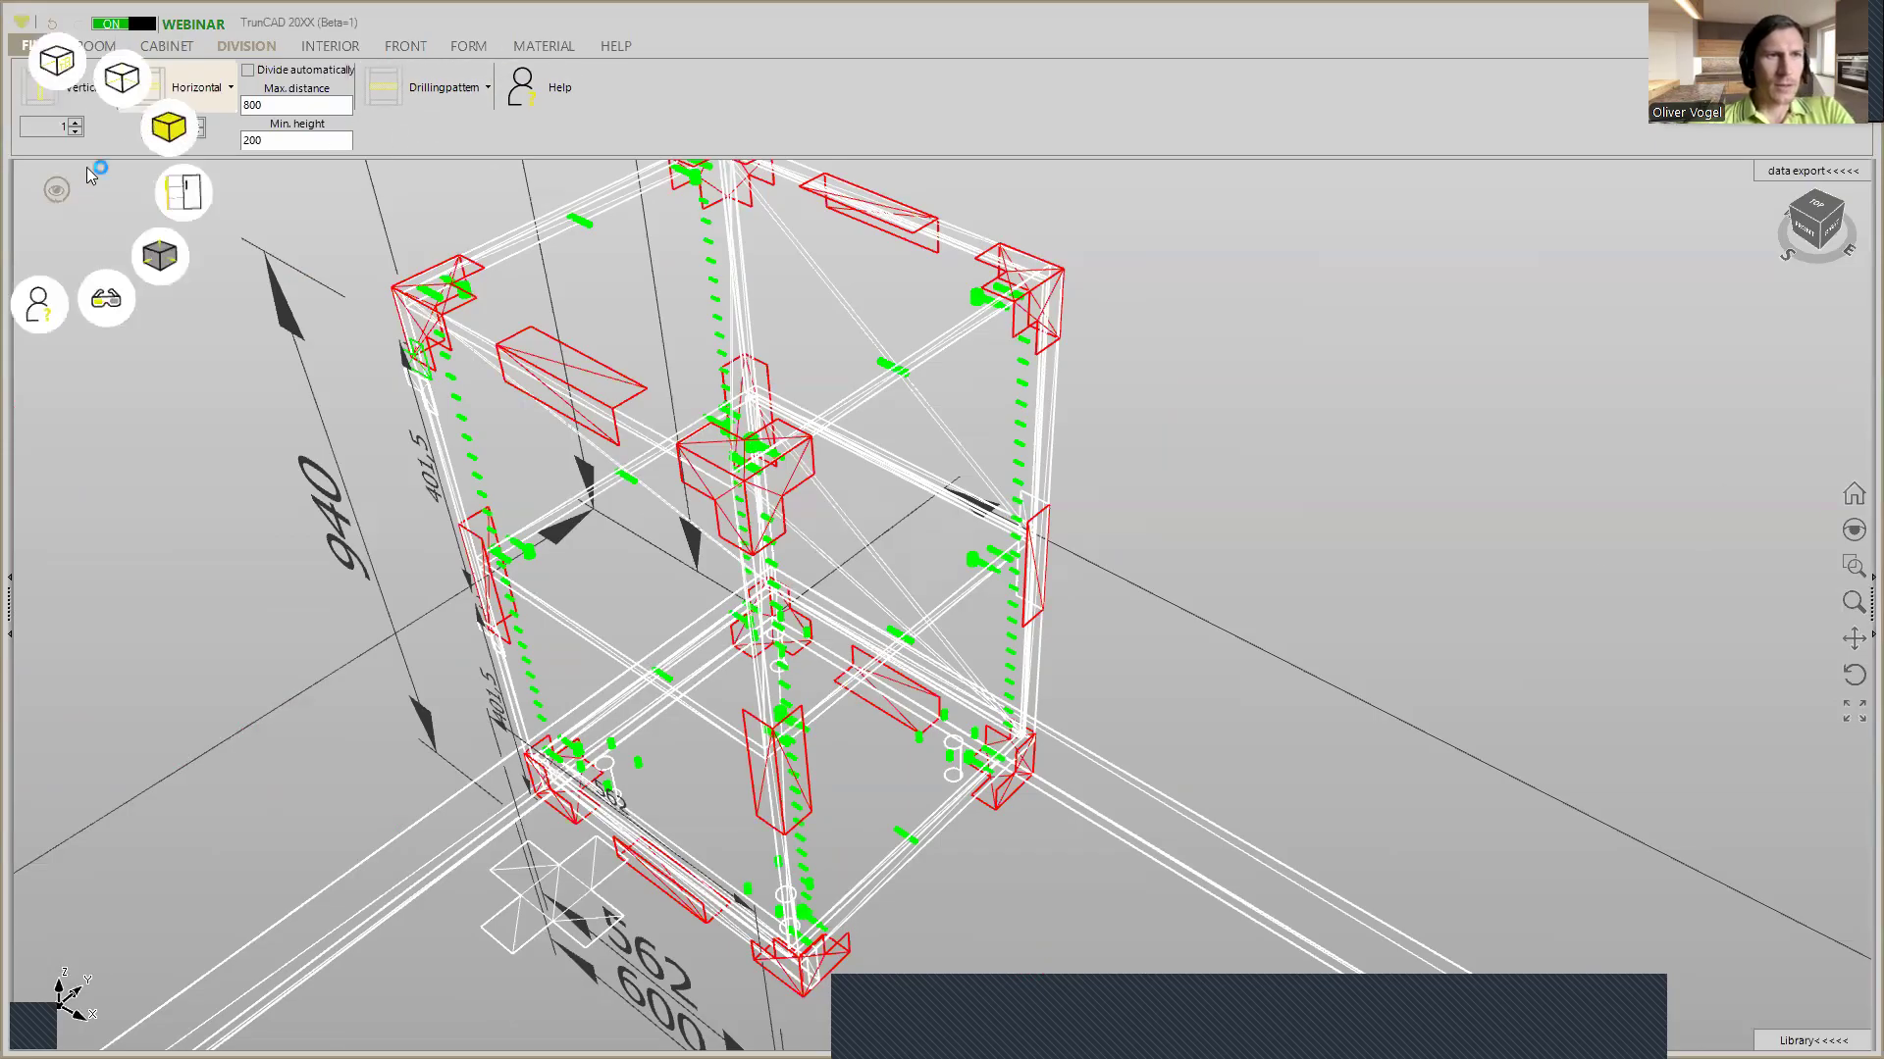
pyautogui.click(169, 142)
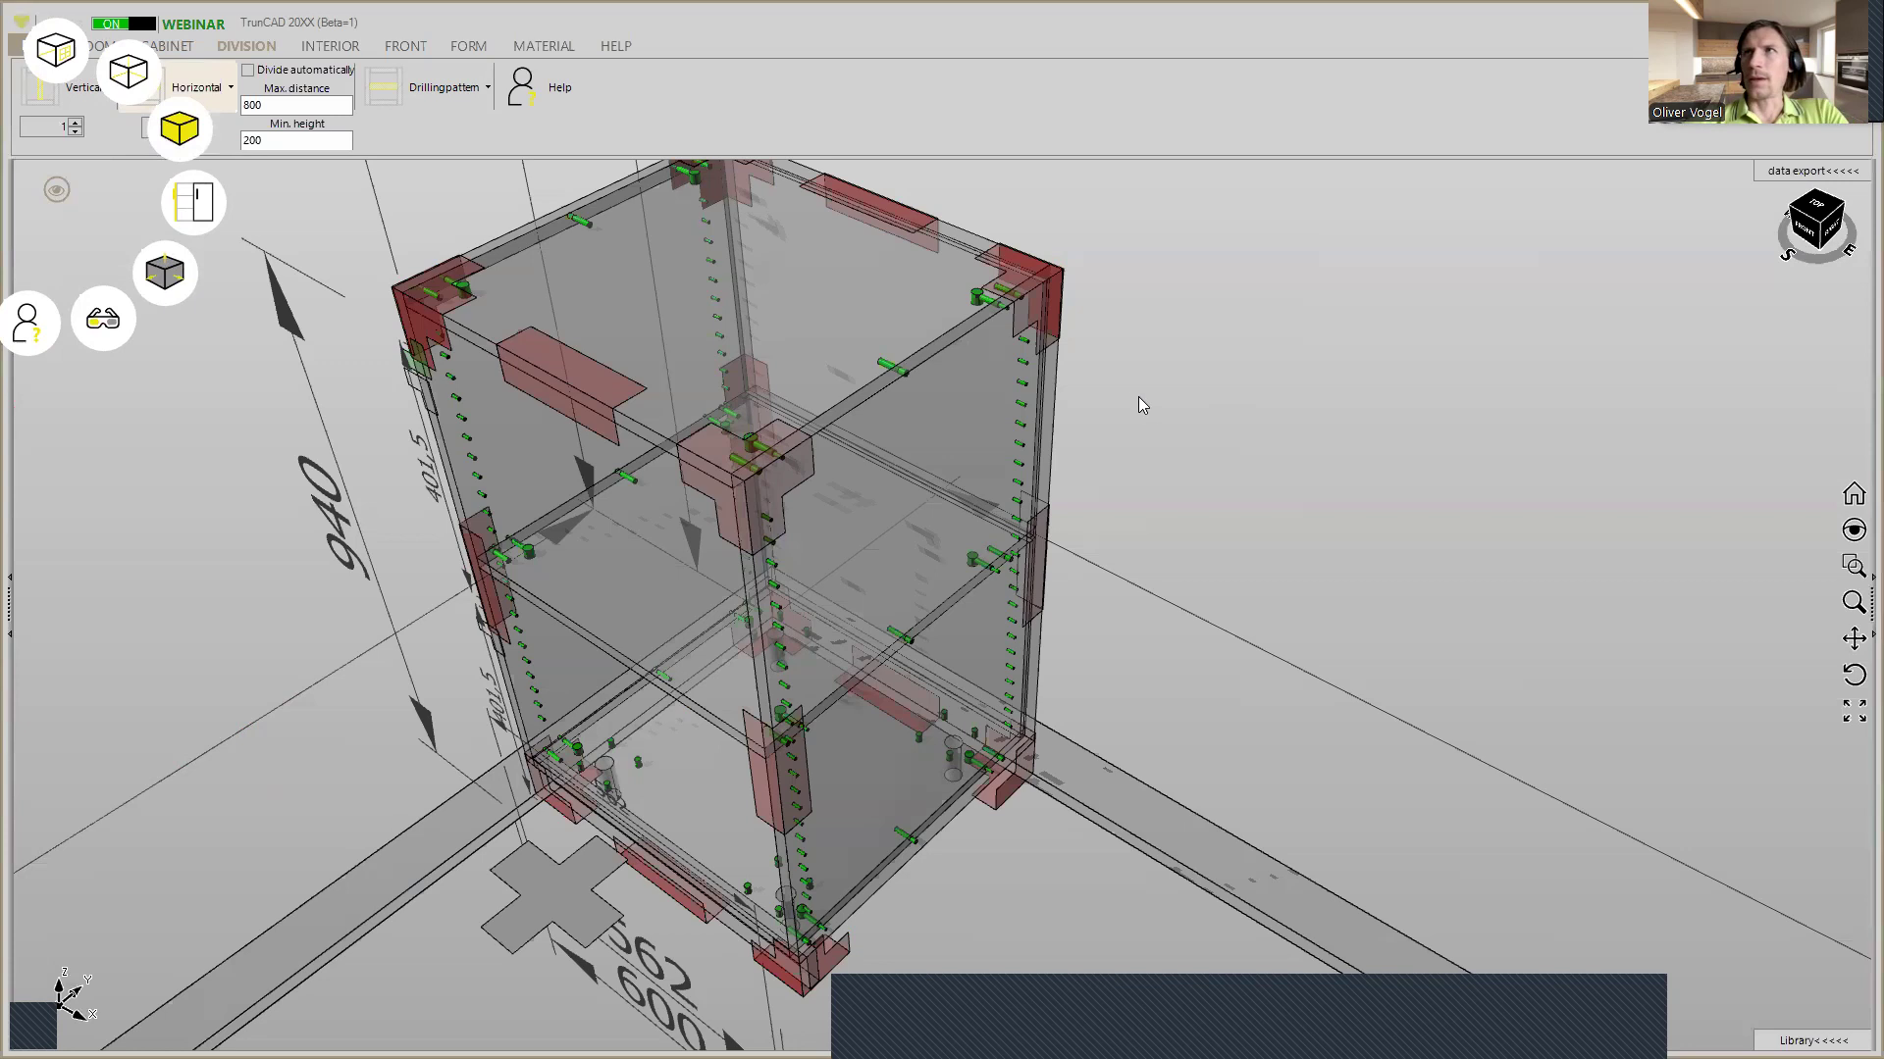
# Set the cabinet's height to 1500
pyautogui.scroll(-2, 1121, 396)
pyautogui.moveTo(1121, 402)
pyautogui.mouseDown(button='middle')
pyautogui.moveTo(1162, 367)
pyautogui.moveTo(1148, 392)
pyautogui.mouseUp(button='middle')
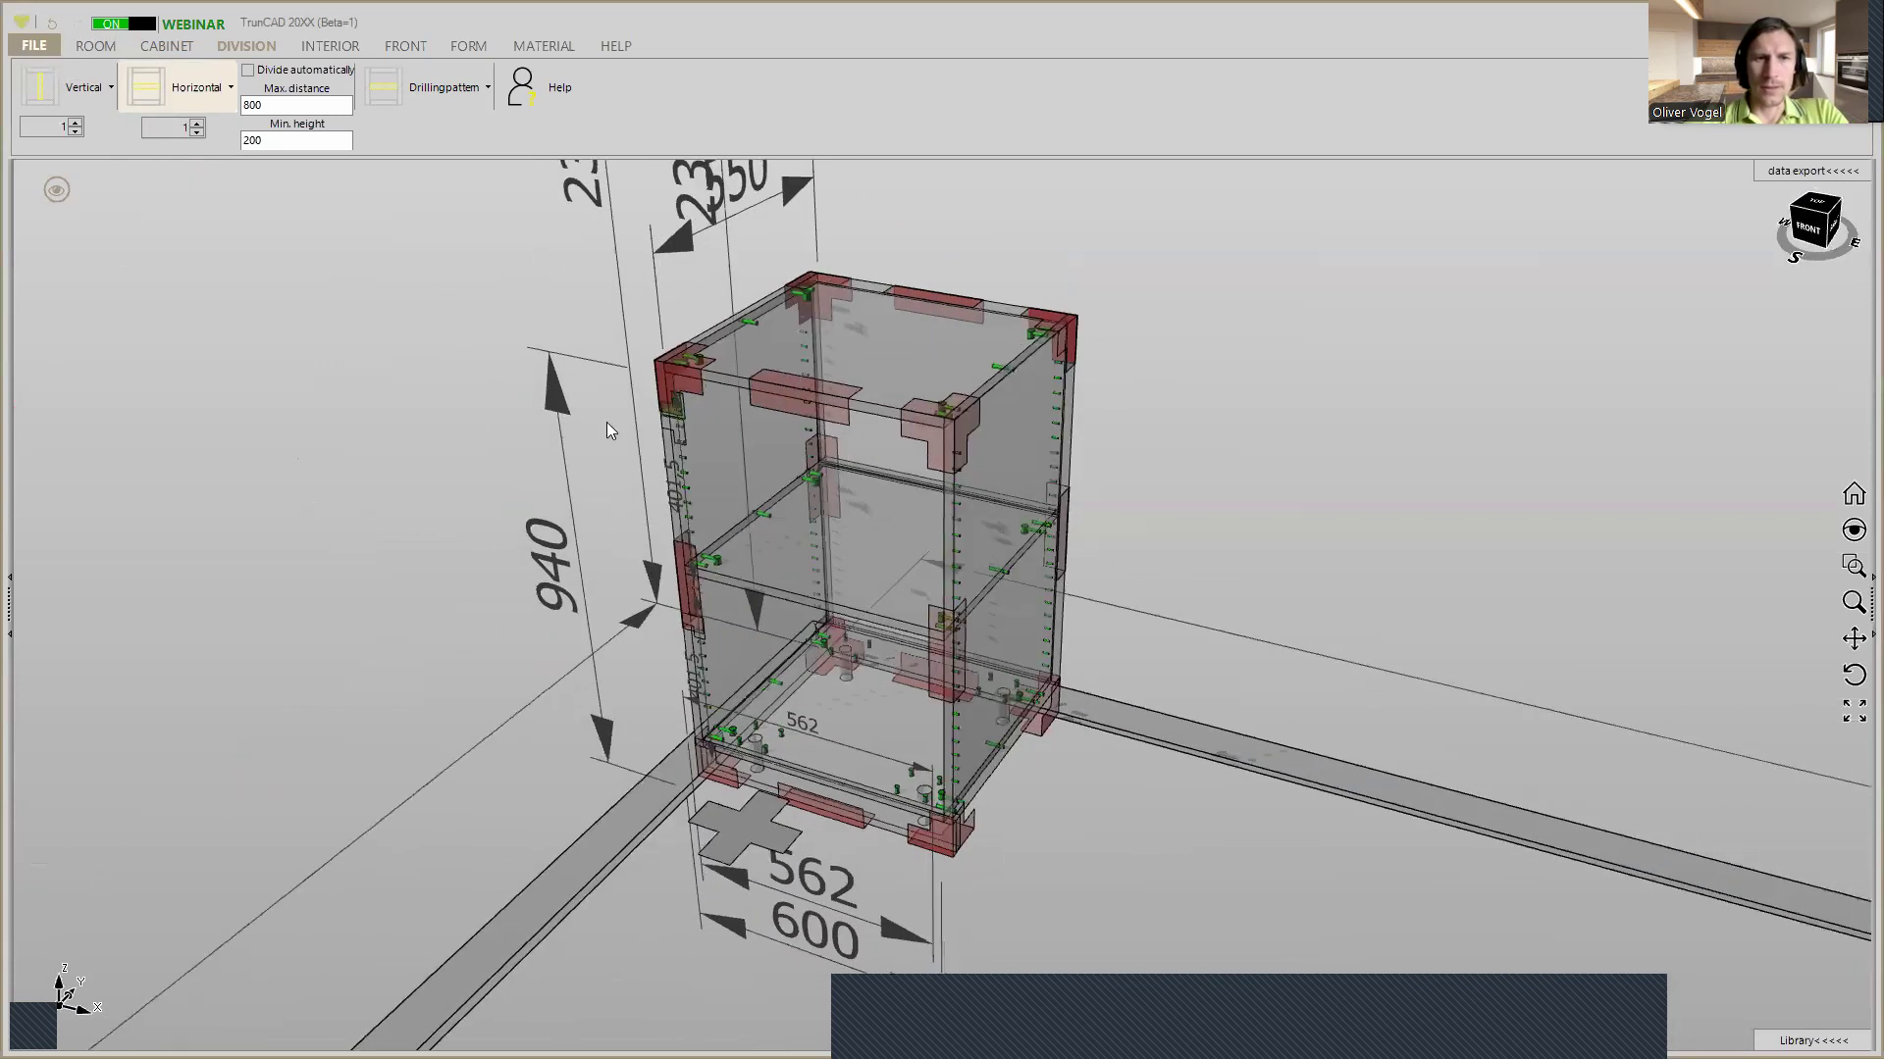
pyautogui.click(557, 400)
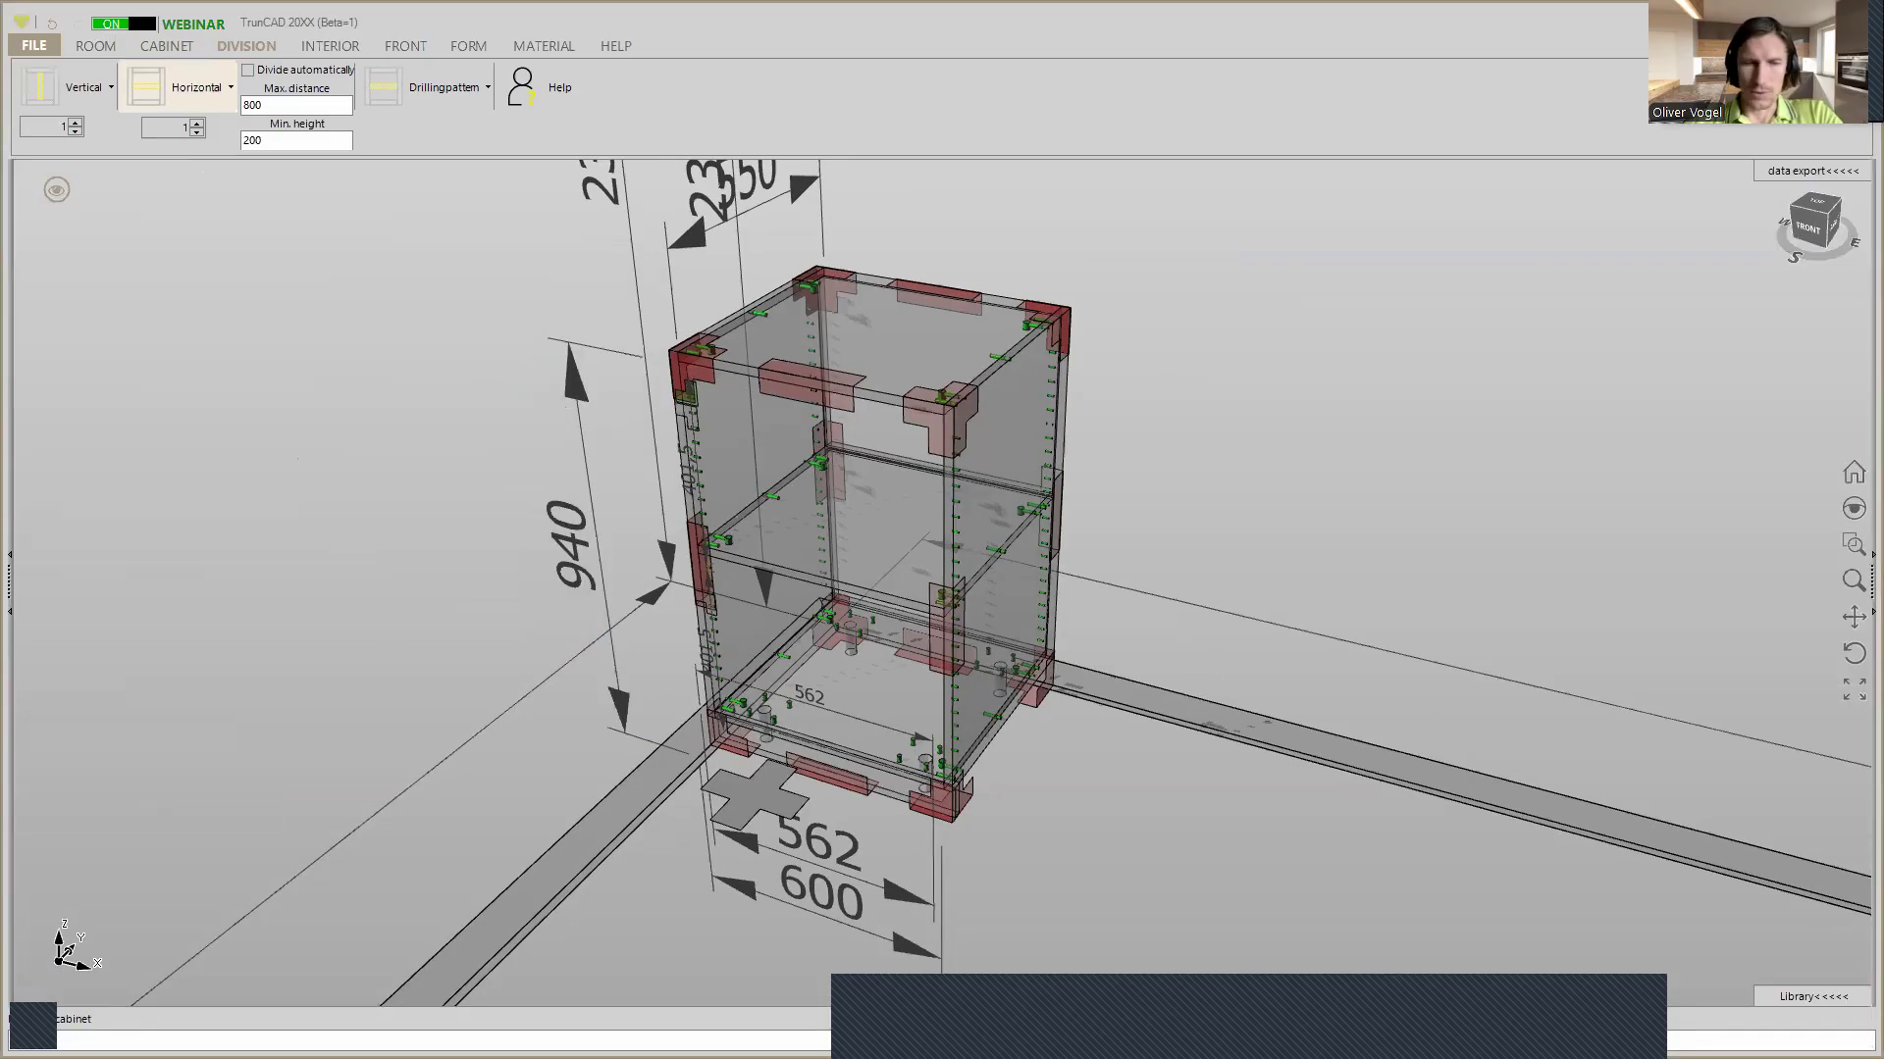
pyautogui.press('Return')
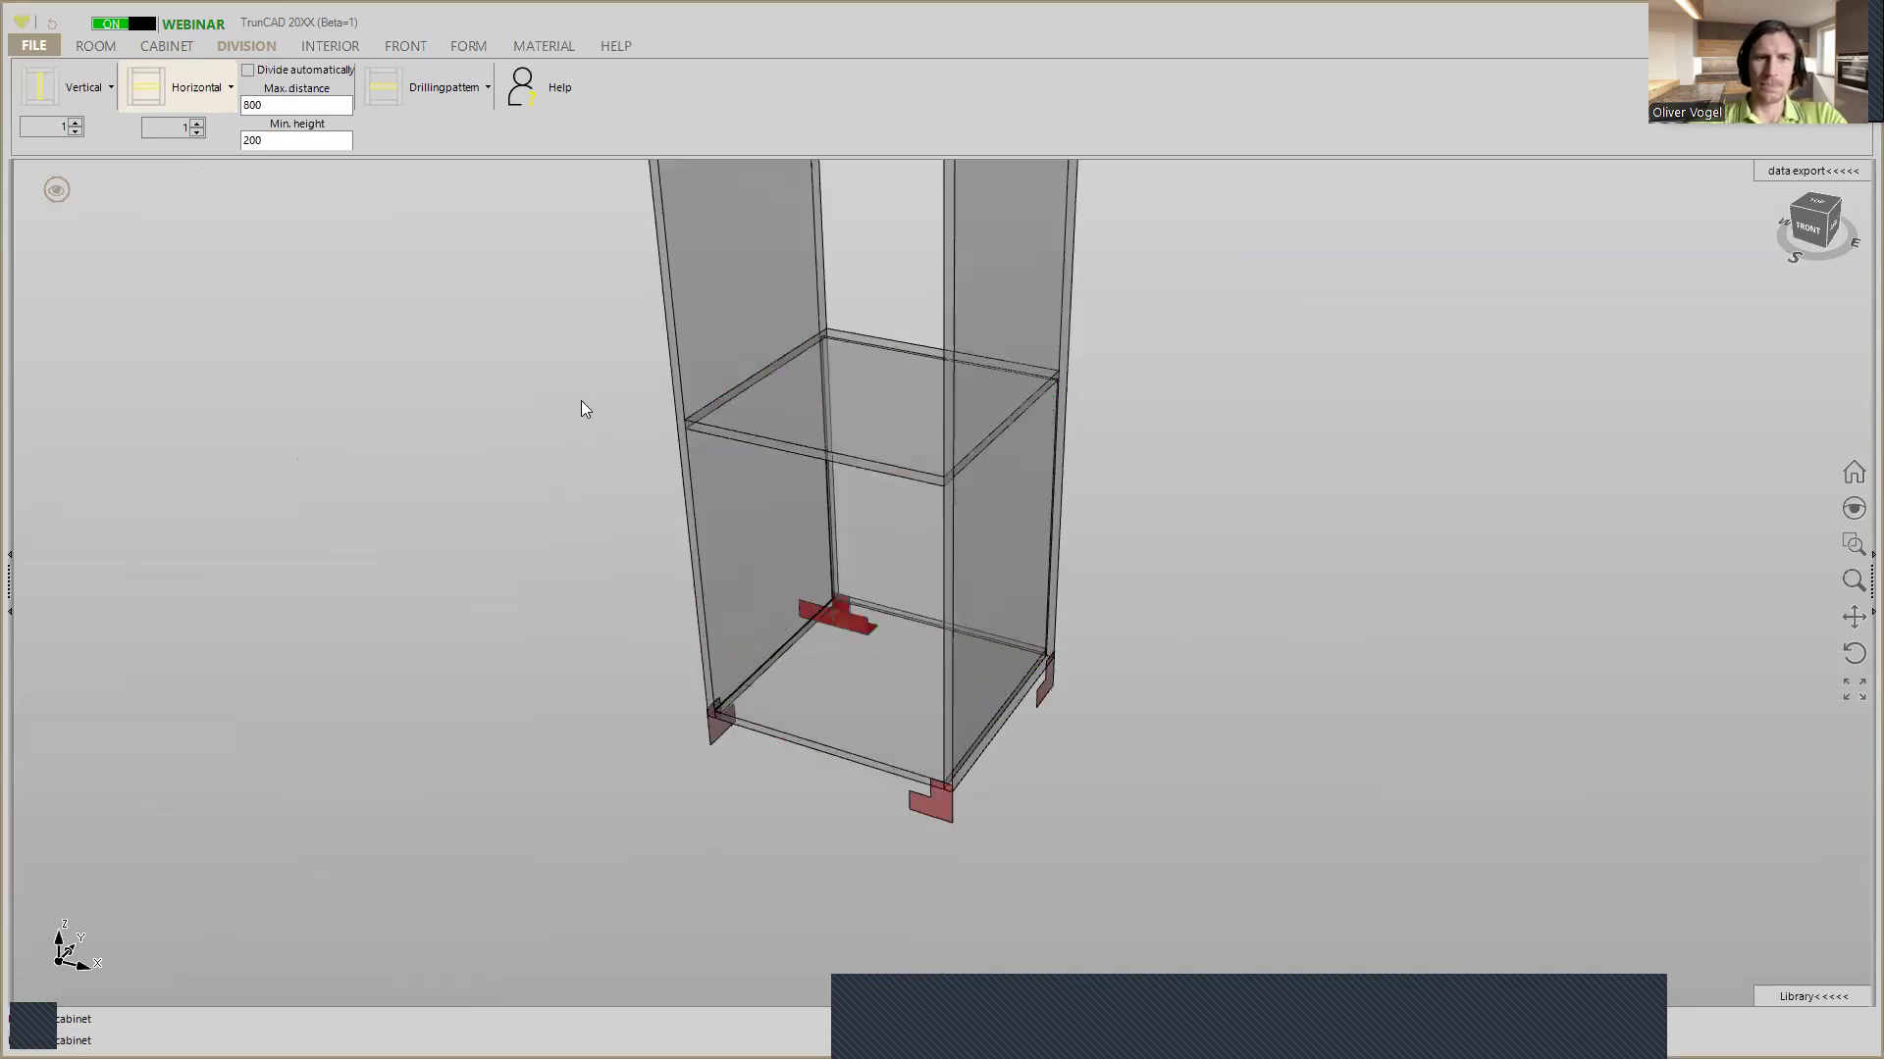
pyautogui.scroll(-3, 1150, 478)
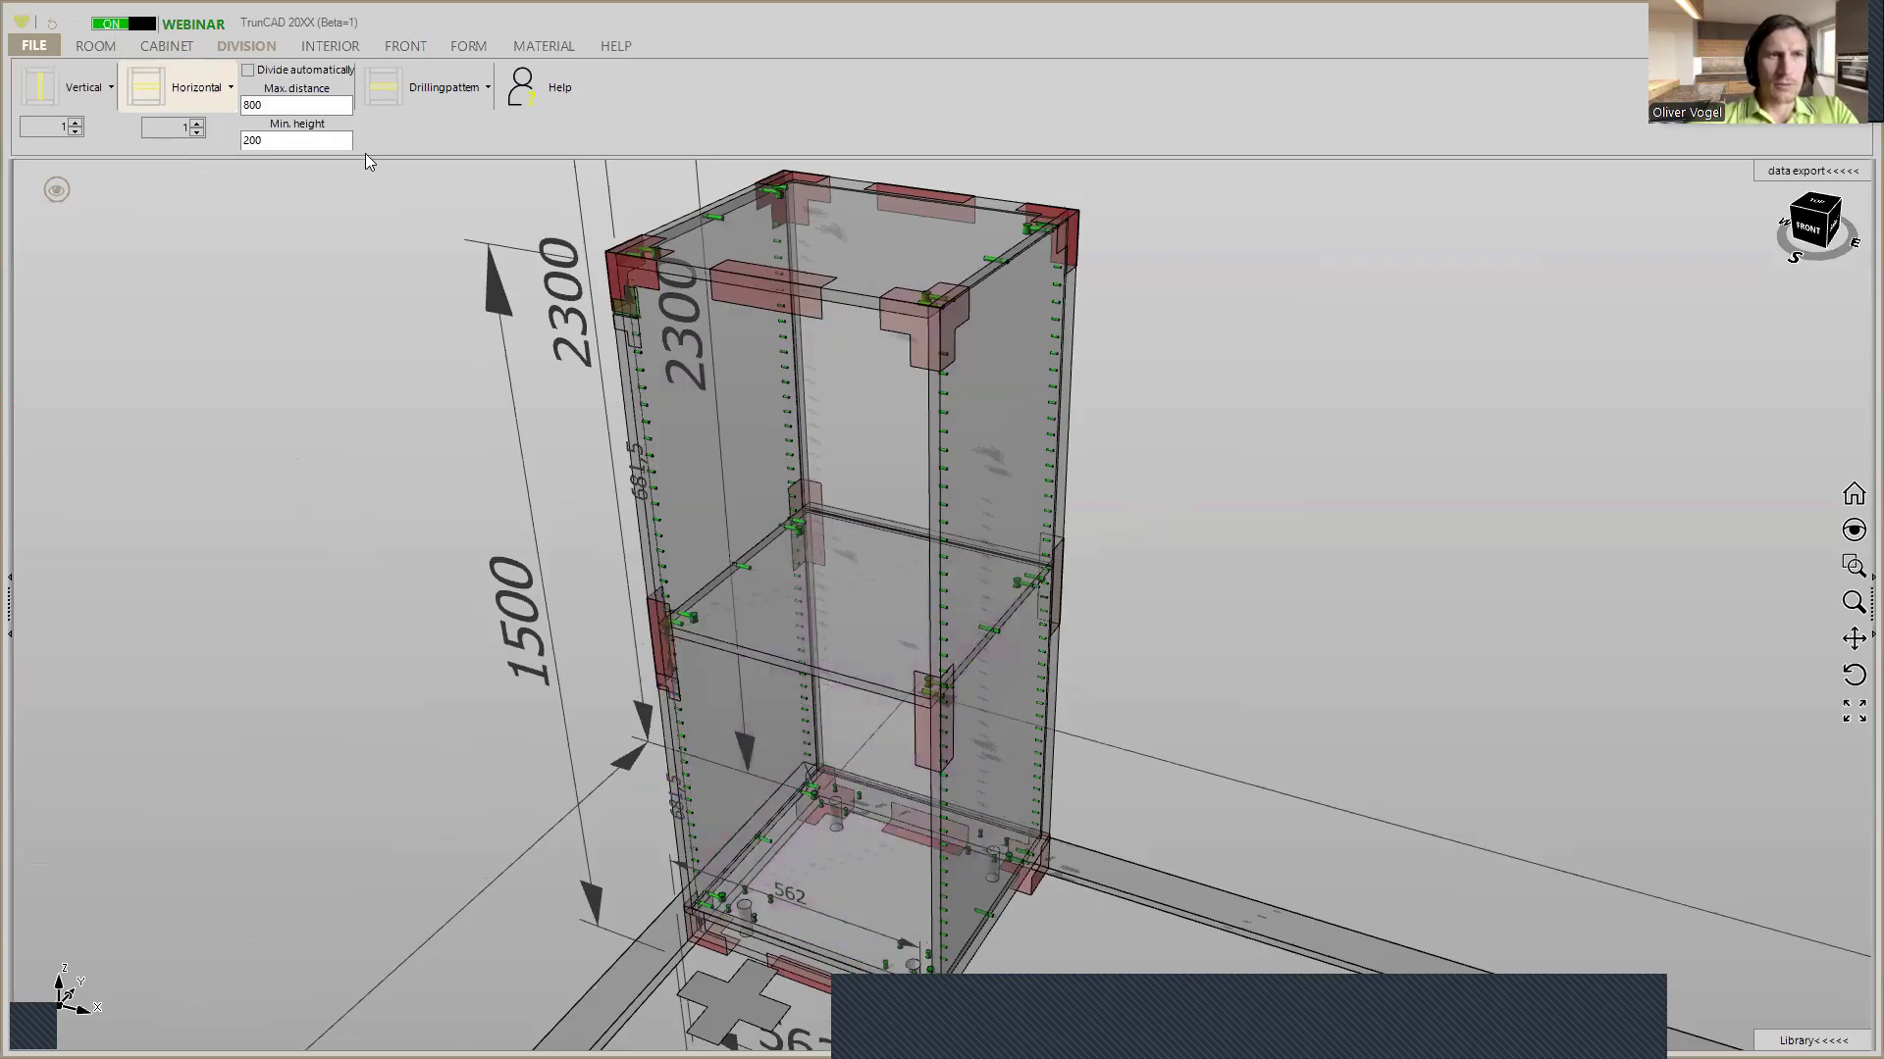
# Insert two adjustable shelves into the cabinet's upper compartment
pyautogui.click(330, 46)
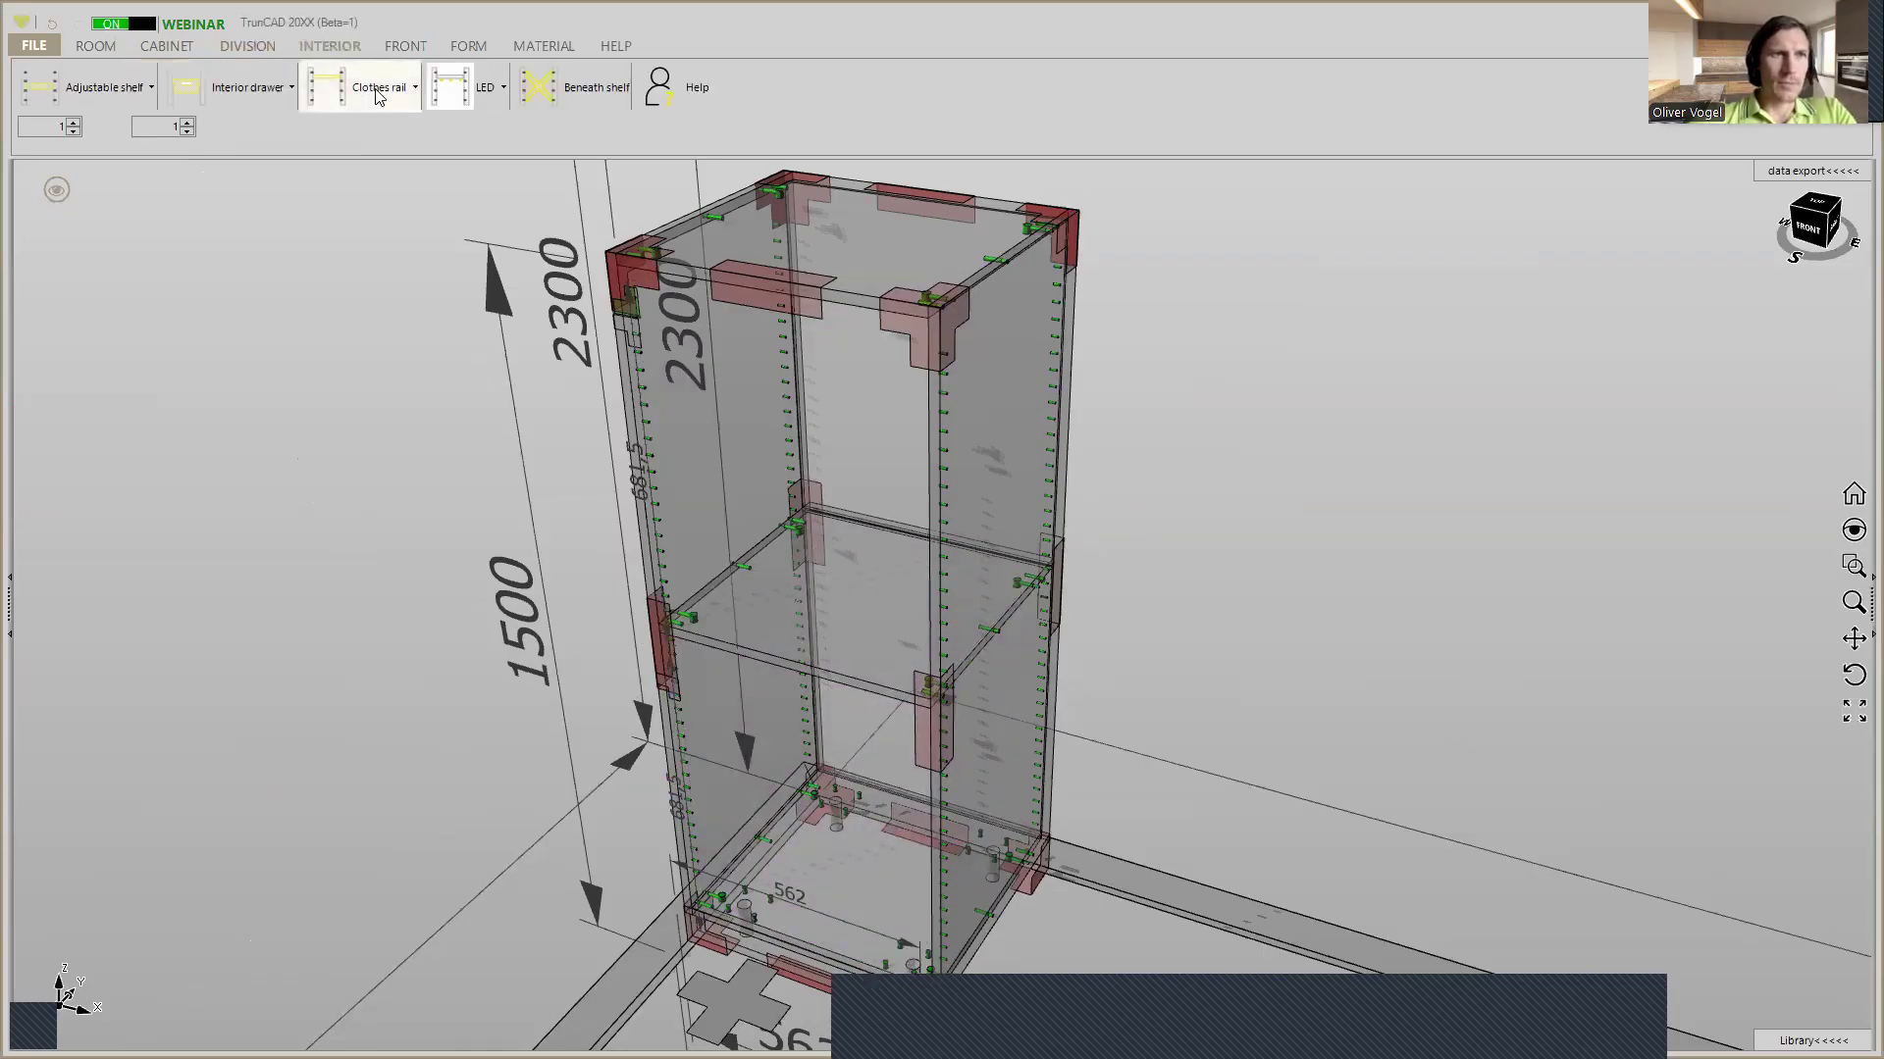
pyautogui.click(72, 121)
pyautogui.click(44, 90)
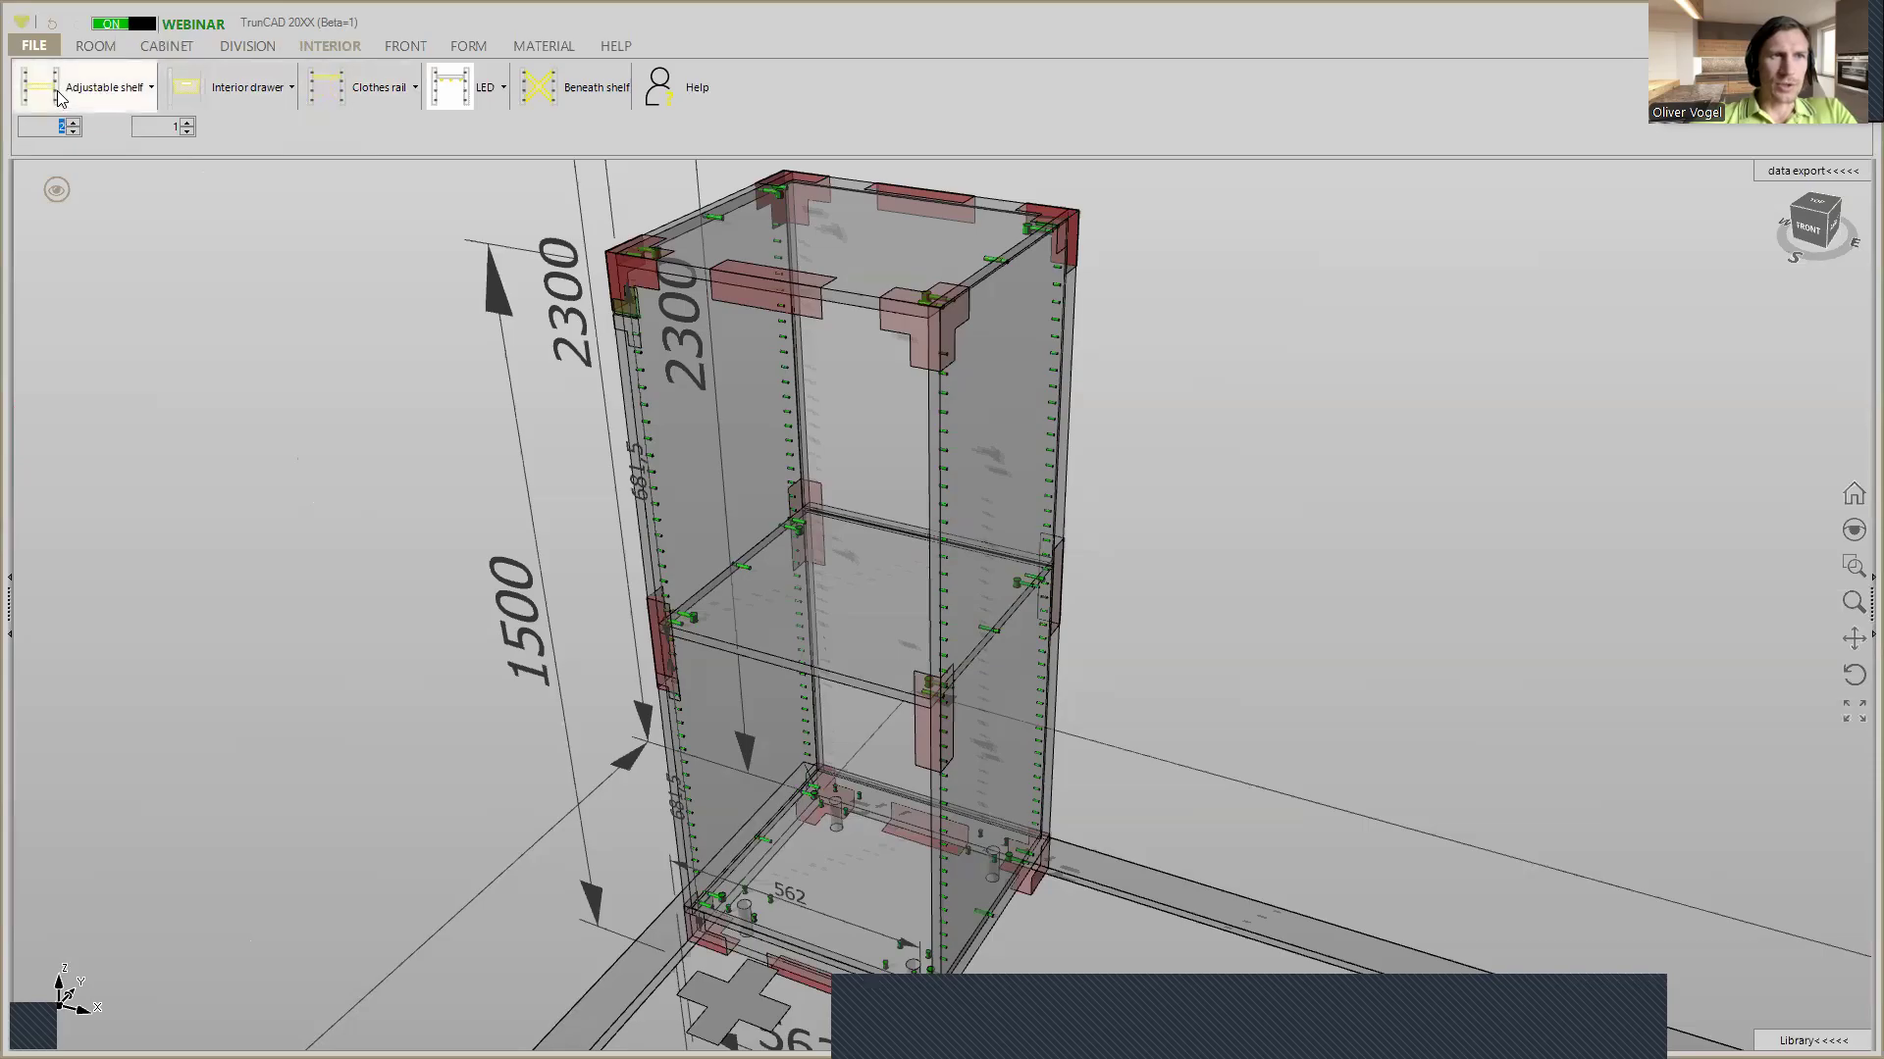
pyautogui.click(638, 330)
pyautogui.click(729, 482)
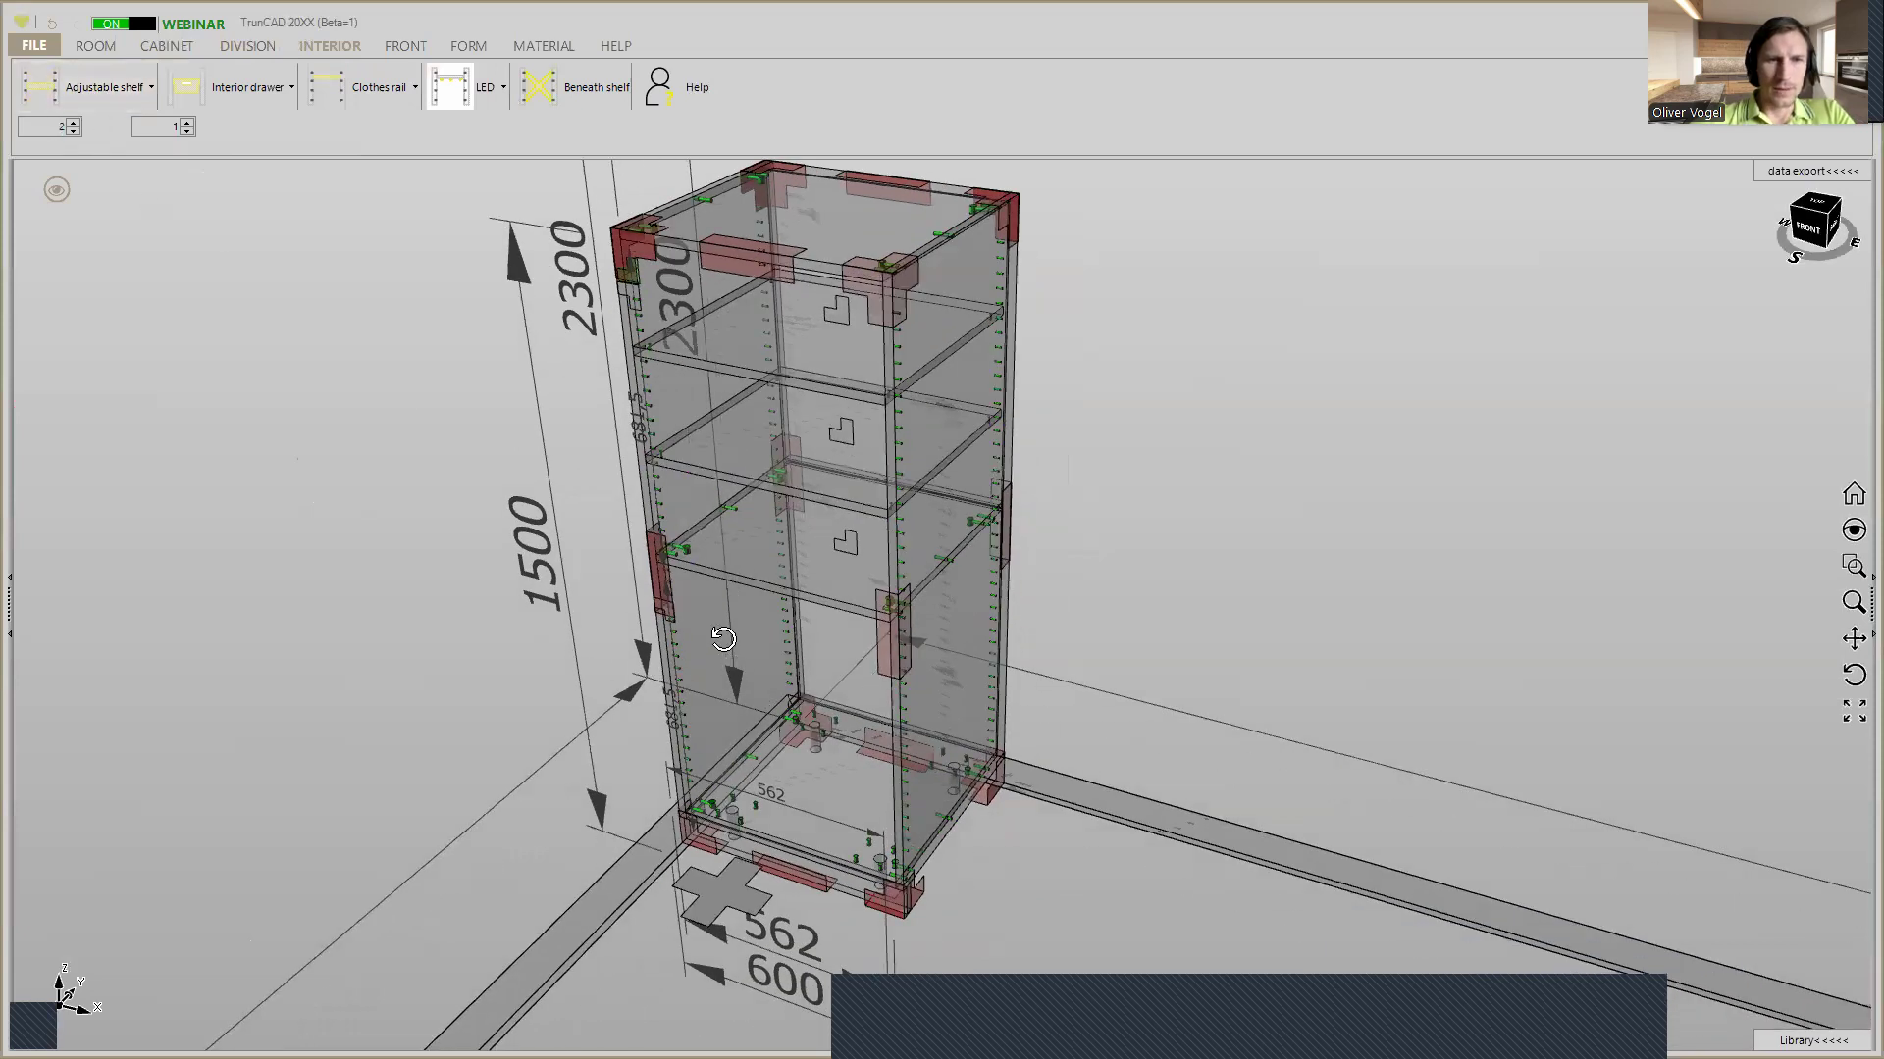
# Insert two adjustable shelves into the cabinet's lower compartment, below the fixed middle shelf
pyautogui.scroll(3, 663, 612)
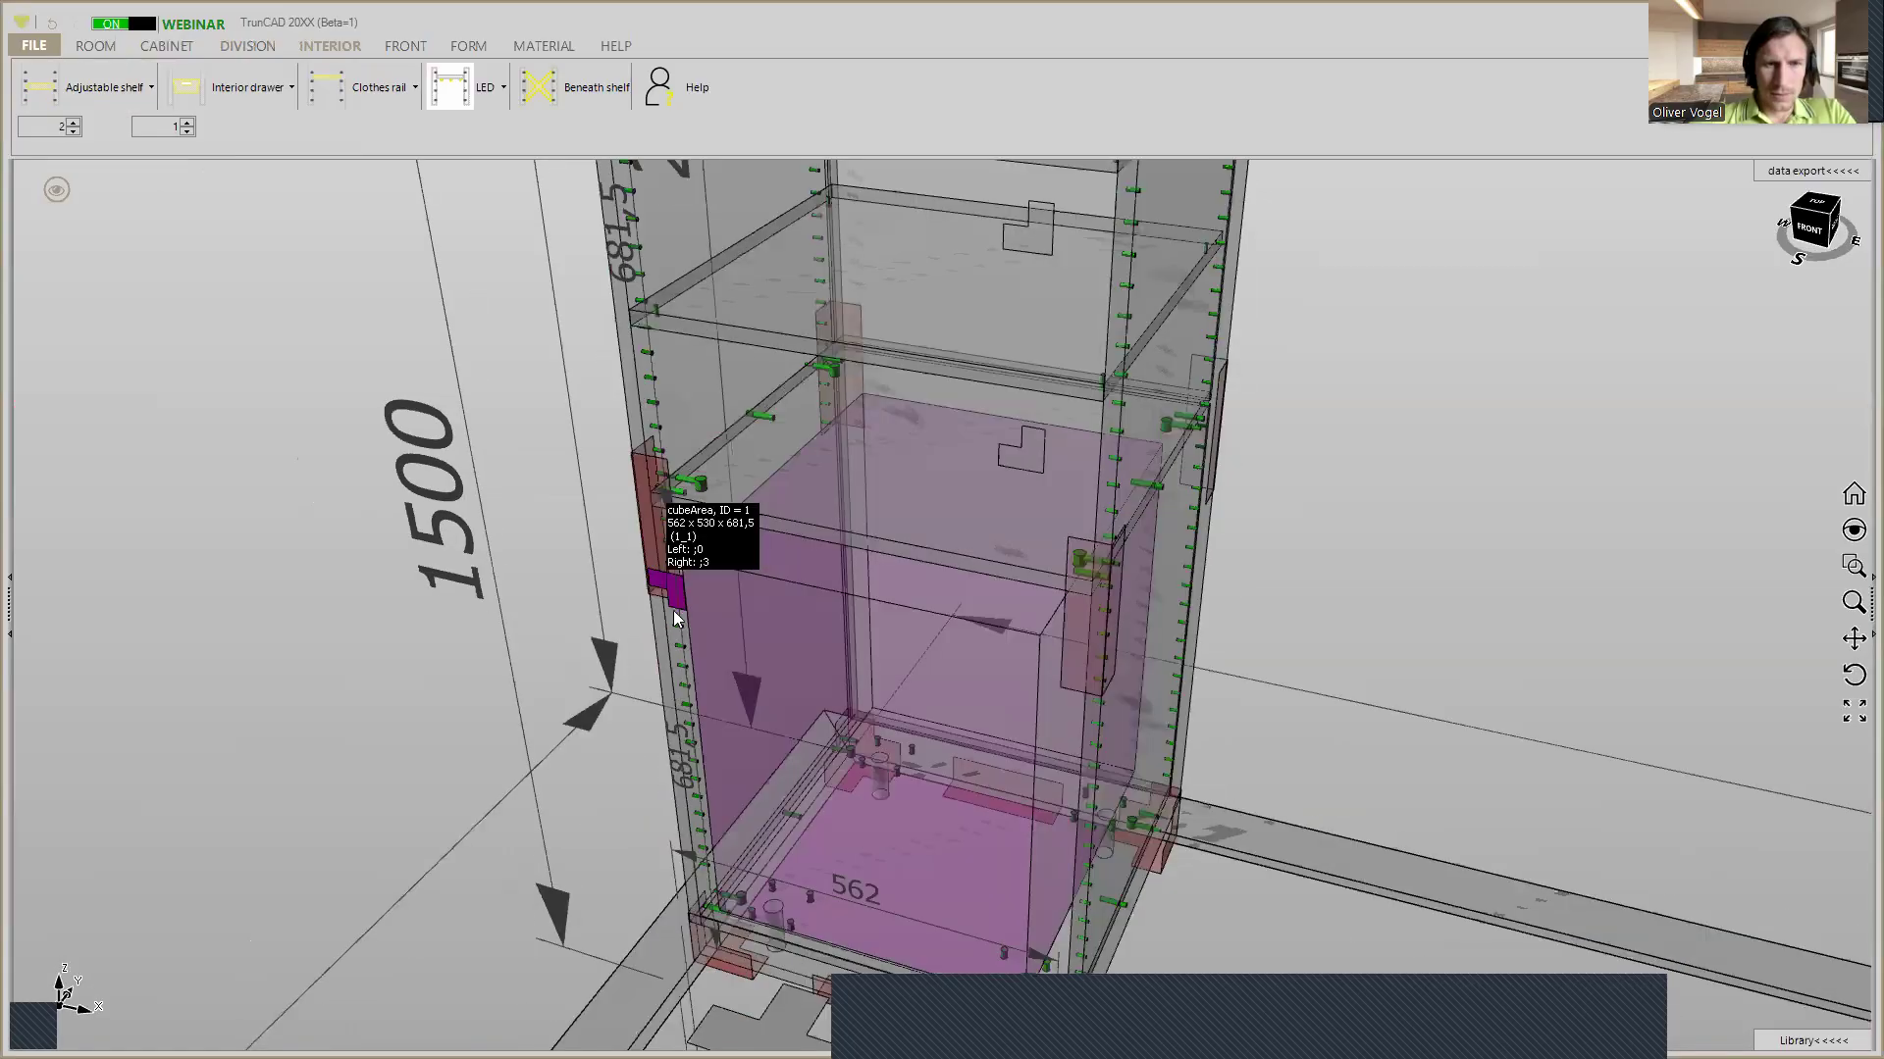
pyautogui.moveTo(86, 88); pyautogui.dragTo(673, 600)
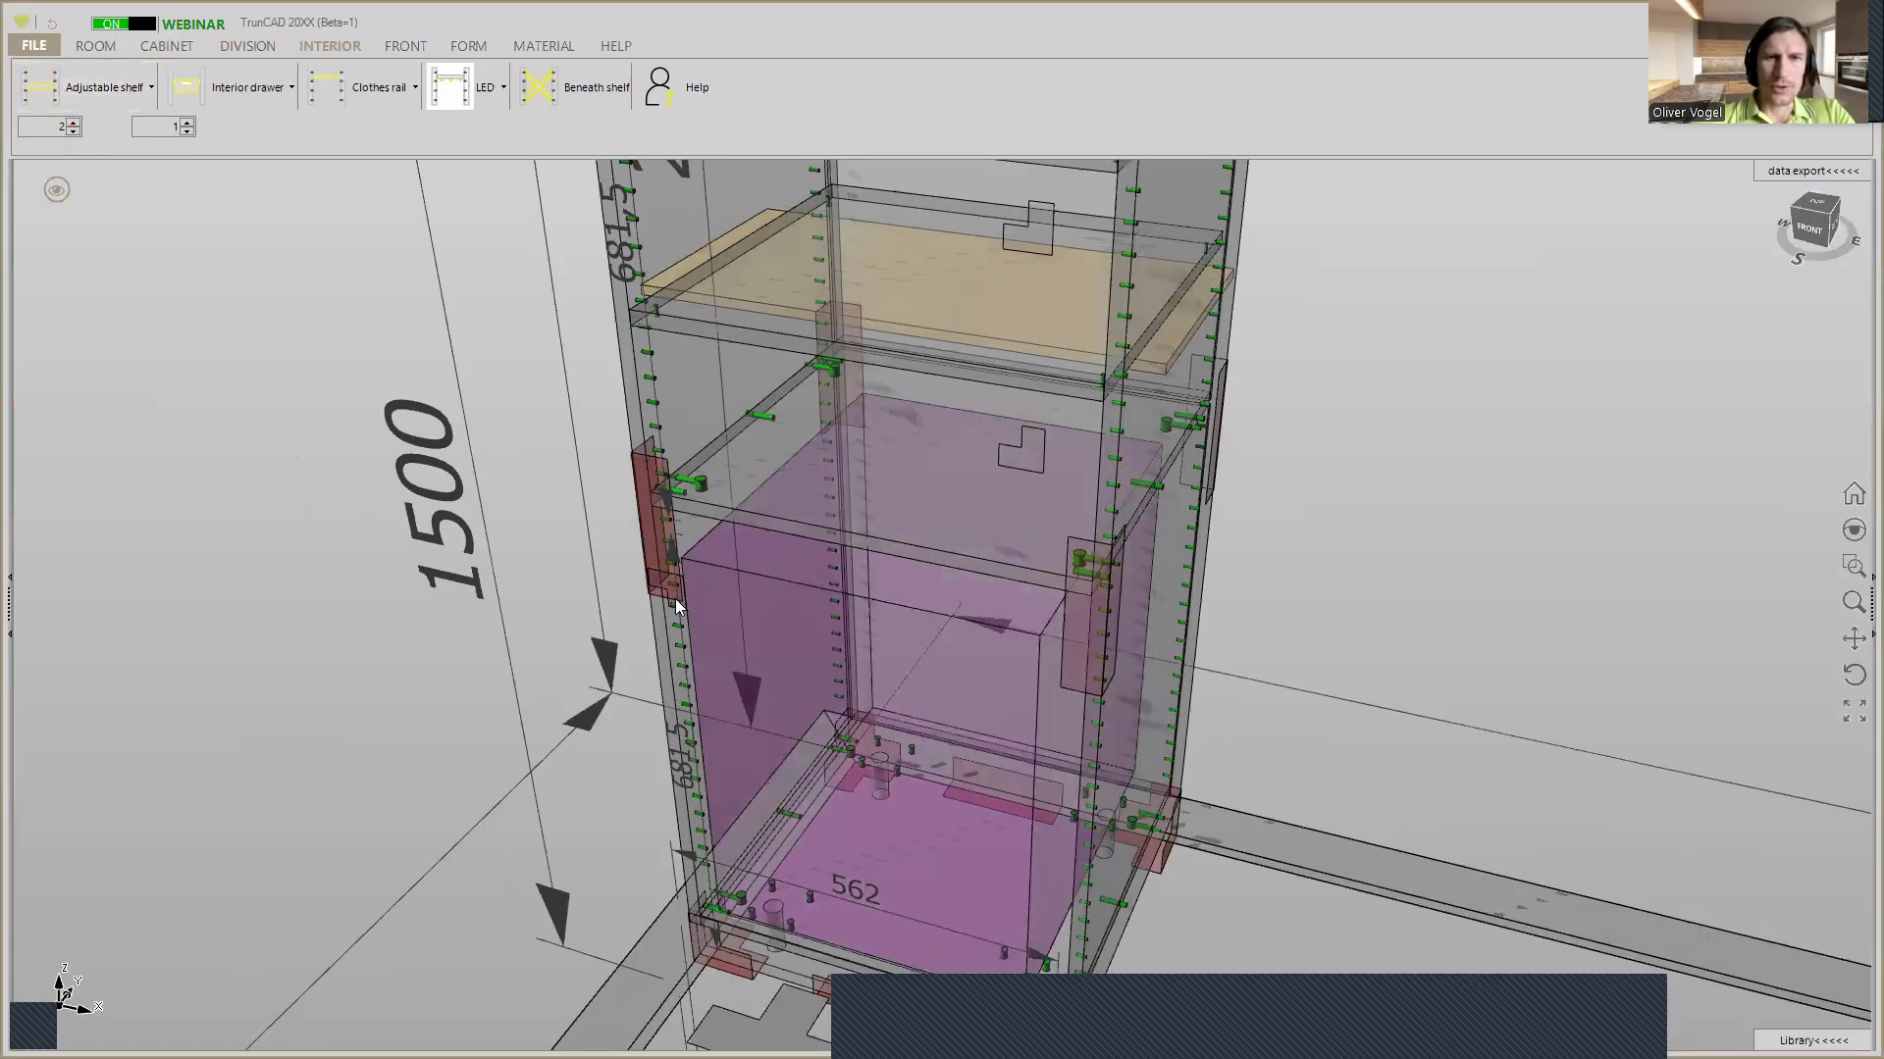
pyautogui.moveTo(1058, 766); pyautogui.dragTo(1076, 710, button='middle')
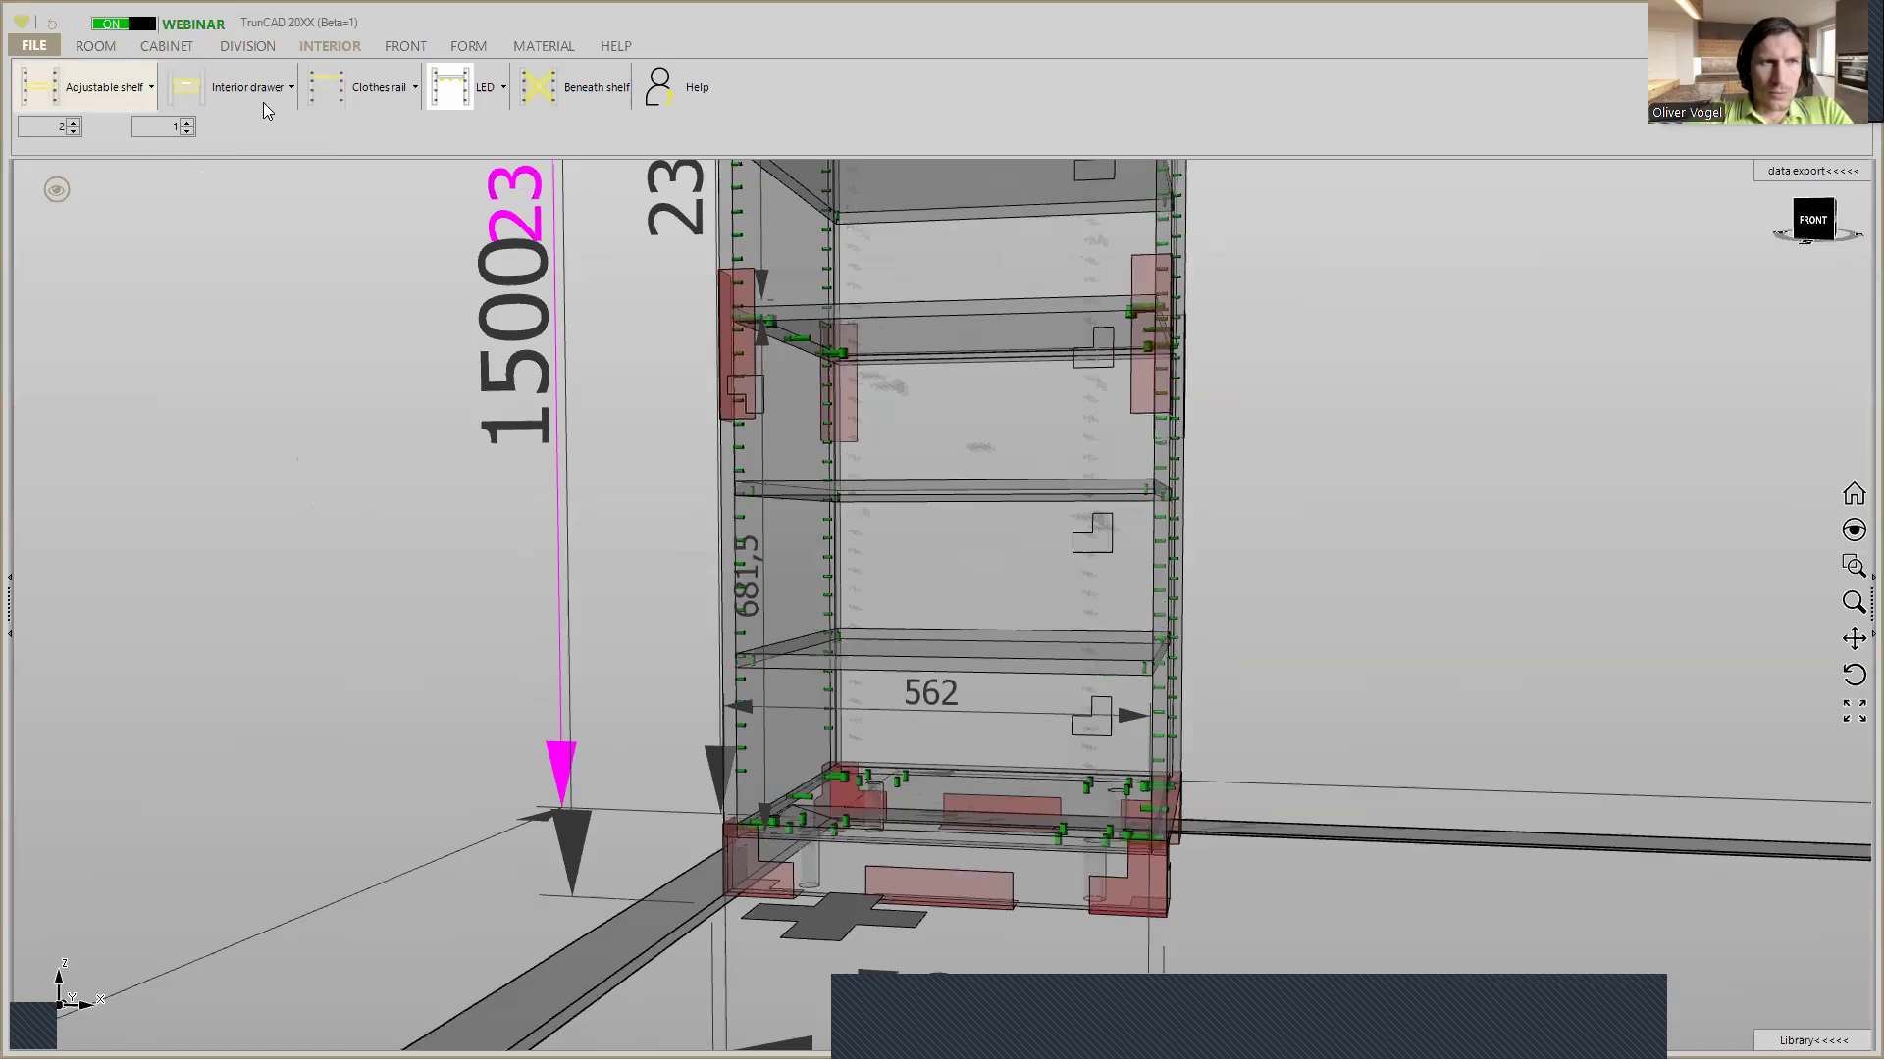
# Examine the adjustable shelf options and the shelf connector and hole row drillings in both compartments
pyautogui.click(132, 87)
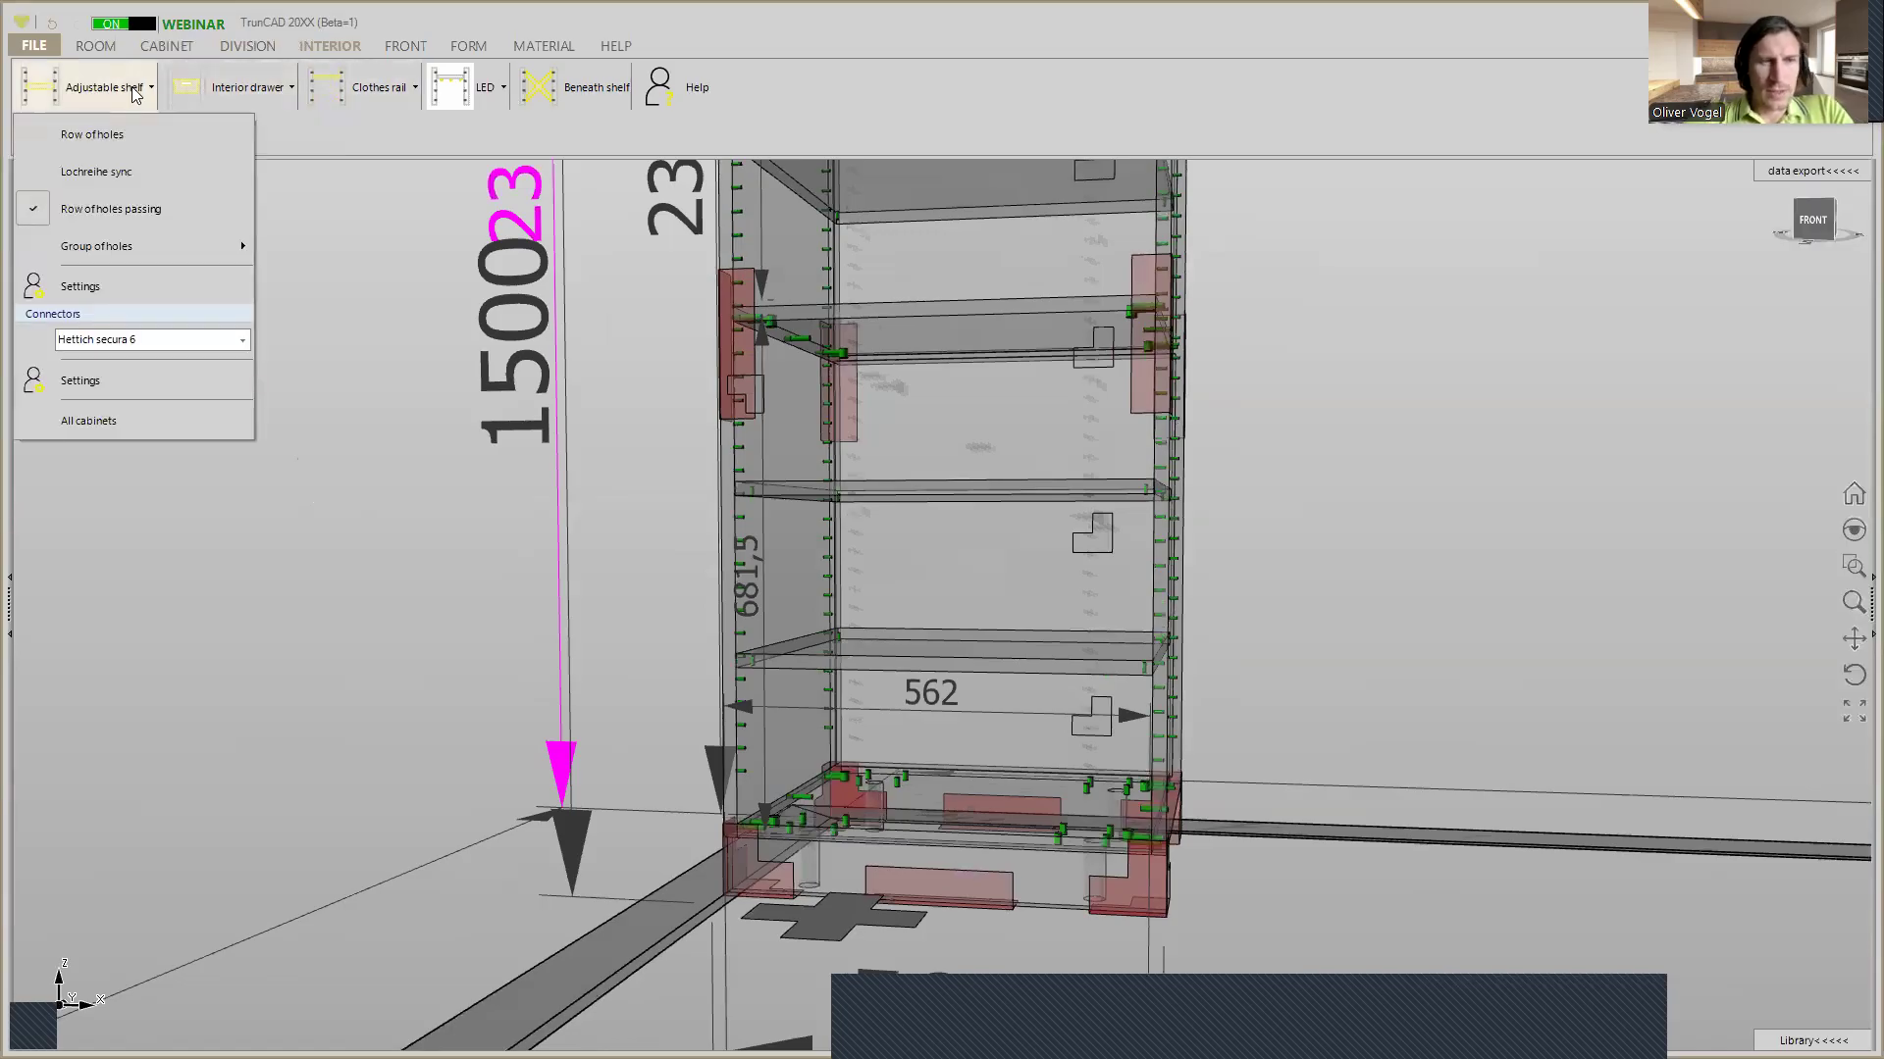
pyautogui.scroll(2, 1144, 668)
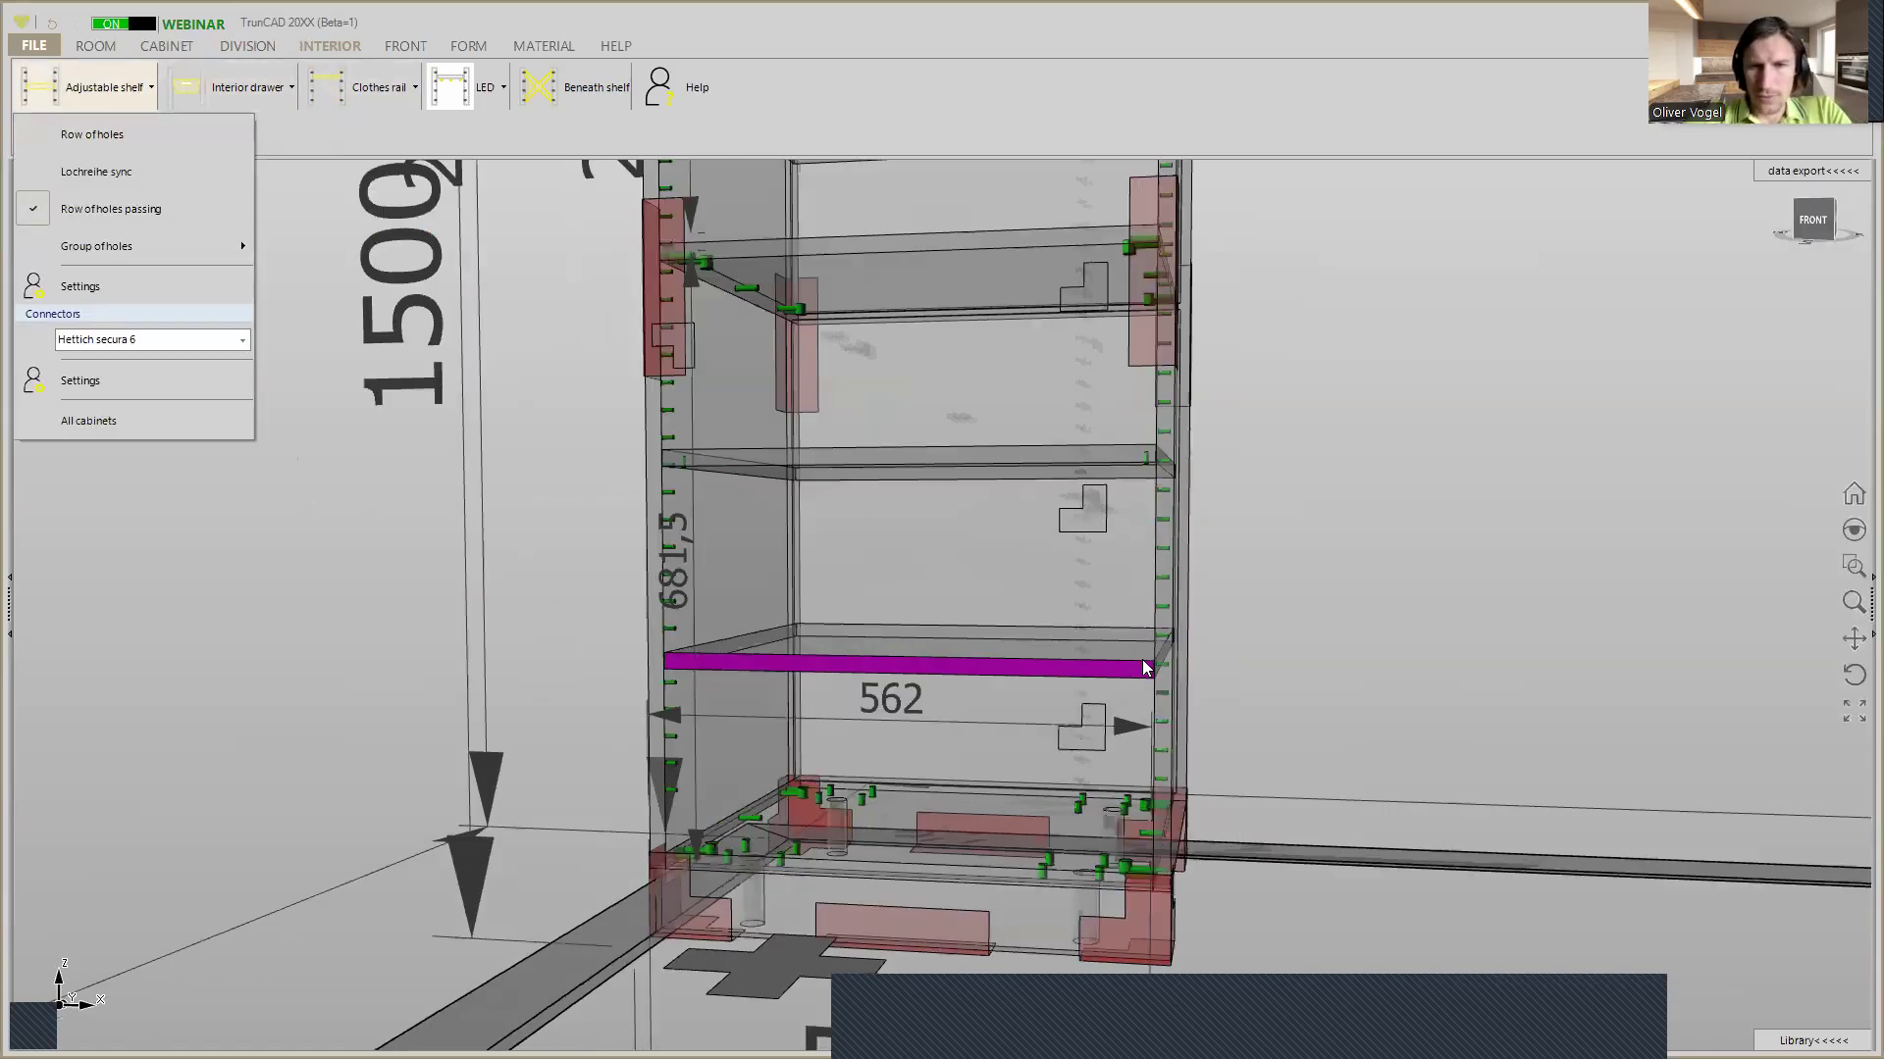
pyautogui.scroll(2, 1151, 669)
pyautogui.moveTo(1355, 666); pyautogui.dragTo(1331, 623, button='middle')
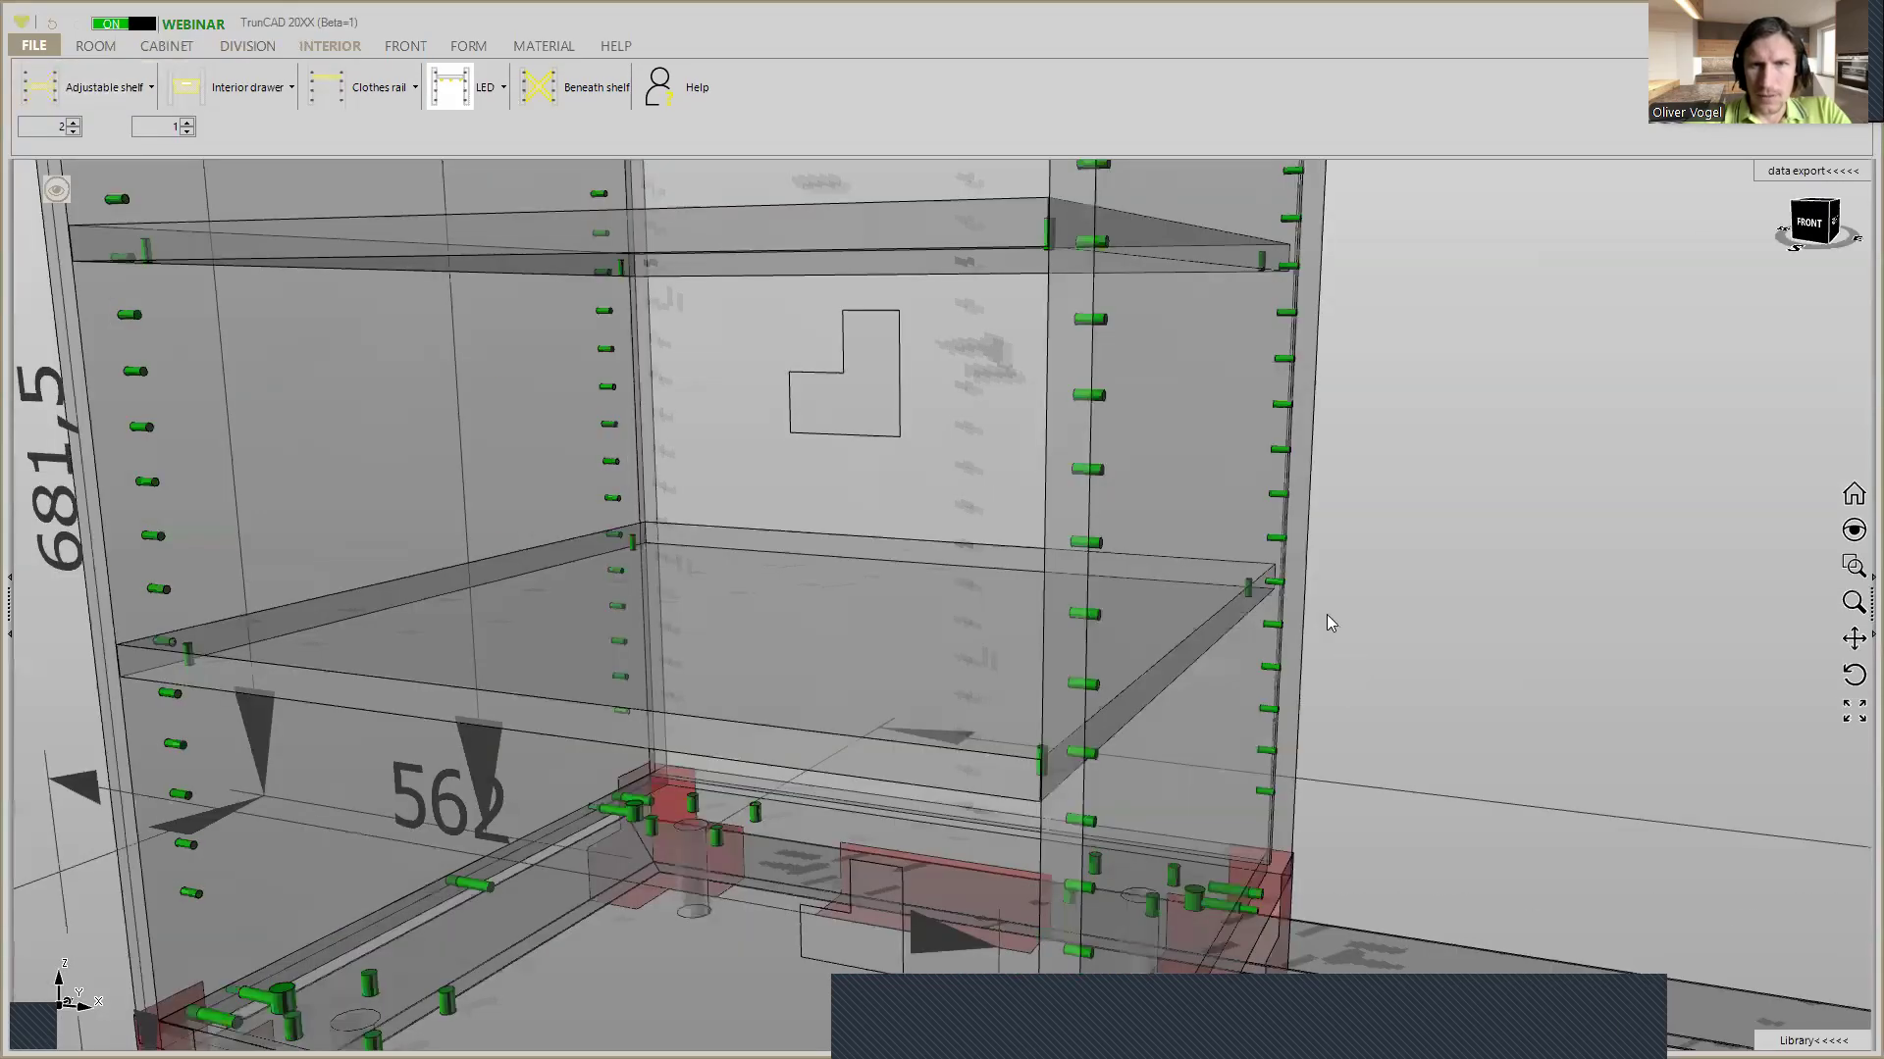
pyautogui.scroll(-2, 1326, 623)
pyautogui.keyDown('ctrl'); pyautogui.moveTo(1308, 423); pyautogui.dragTo(1274, 821, button='middle'); pyautogui.keyUp('ctrl')
pyautogui.keyDown('ctrl'); pyautogui.moveTo(1313, 520); pyautogui.dragTo(1313, 712, button='middle'); pyautogui.keyUp('ctrl')
pyautogui.scroll(-1, 1312, 696)
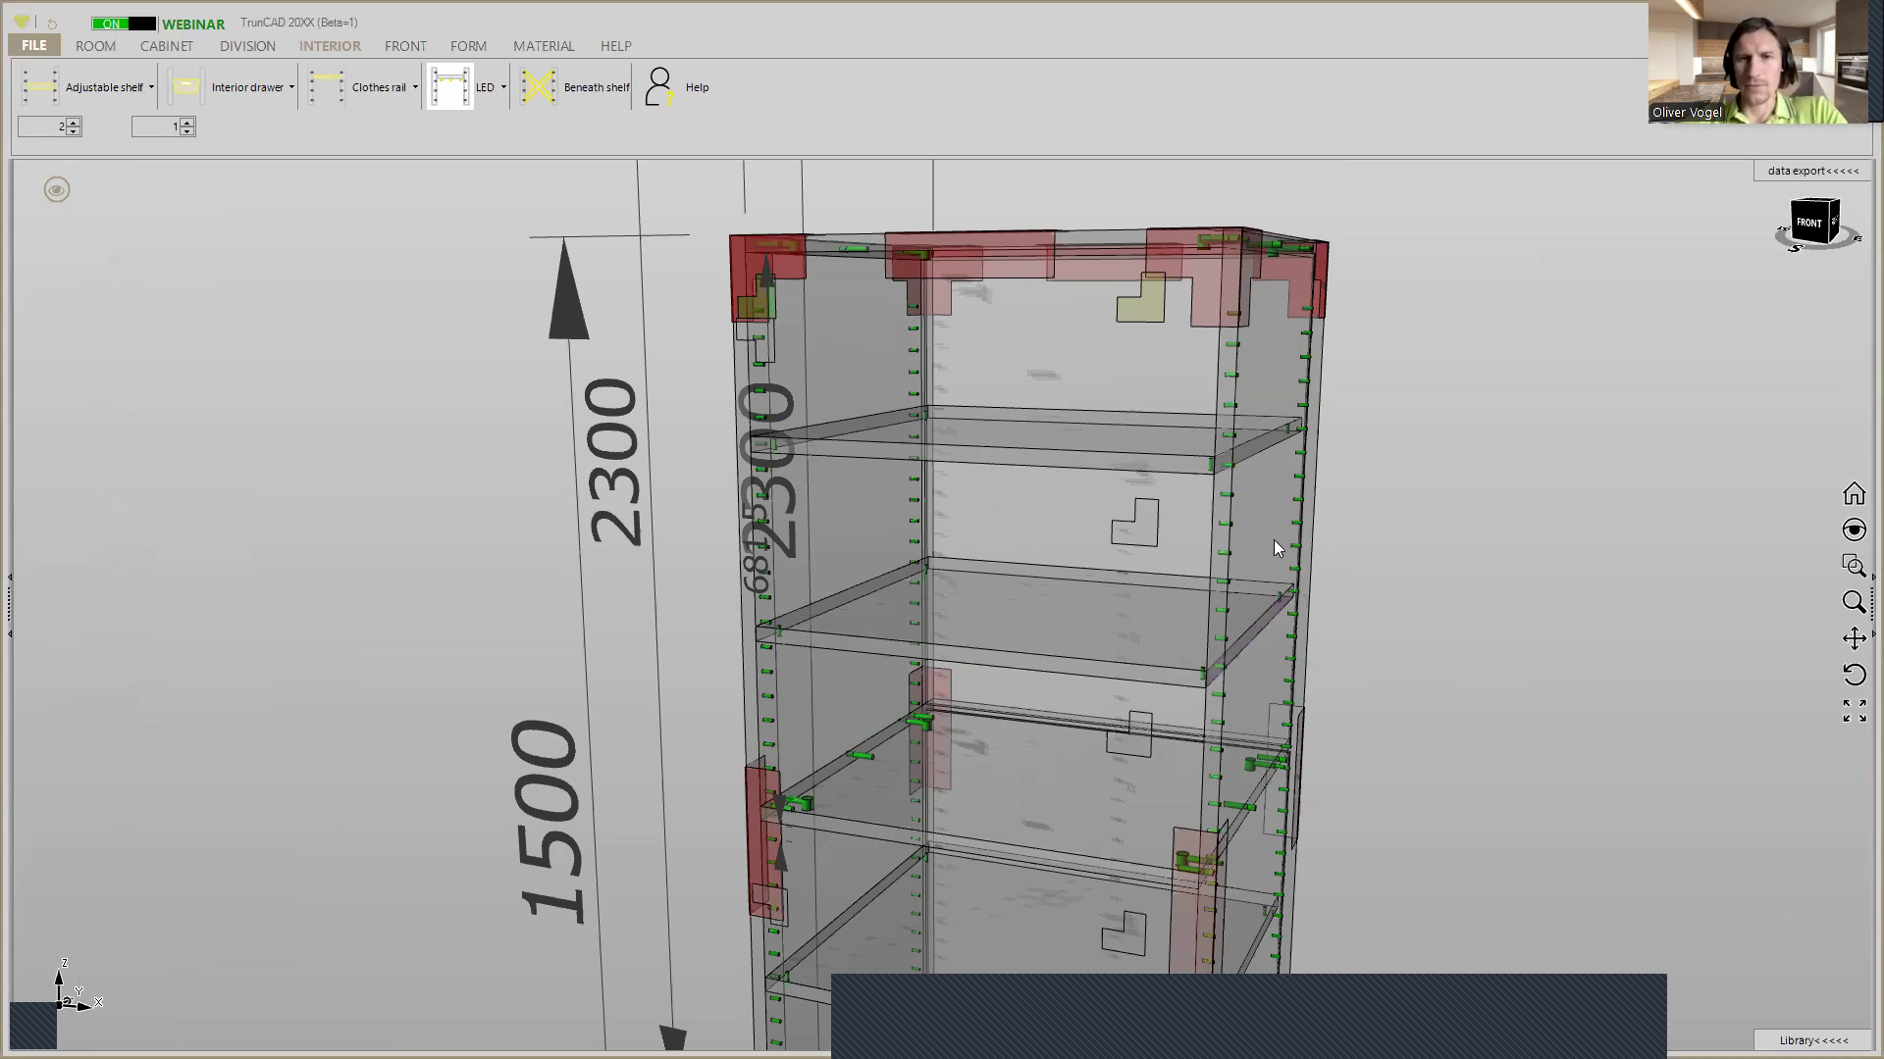
pyautogui.scroll(-3, 997, 533)
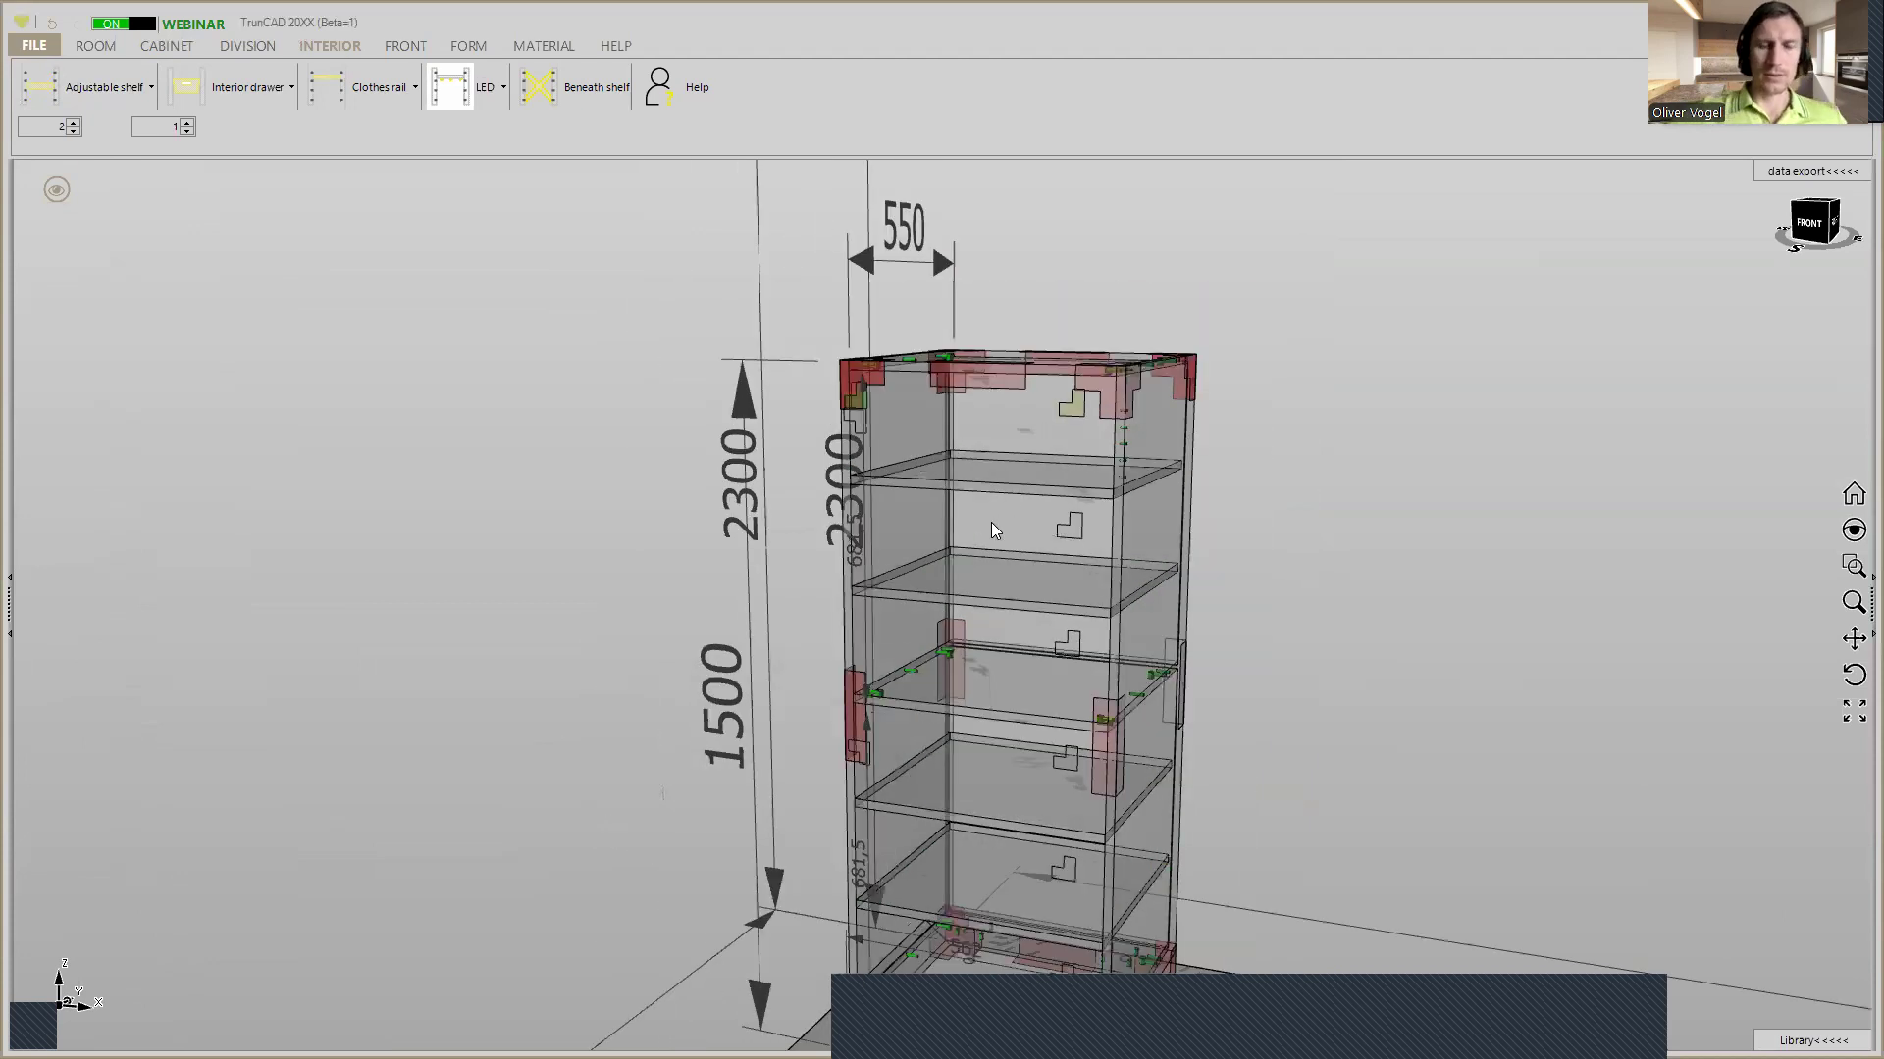
pyautogui.moveTo(971, 507); pyautogui.dragTo(889, 385, button='middle')
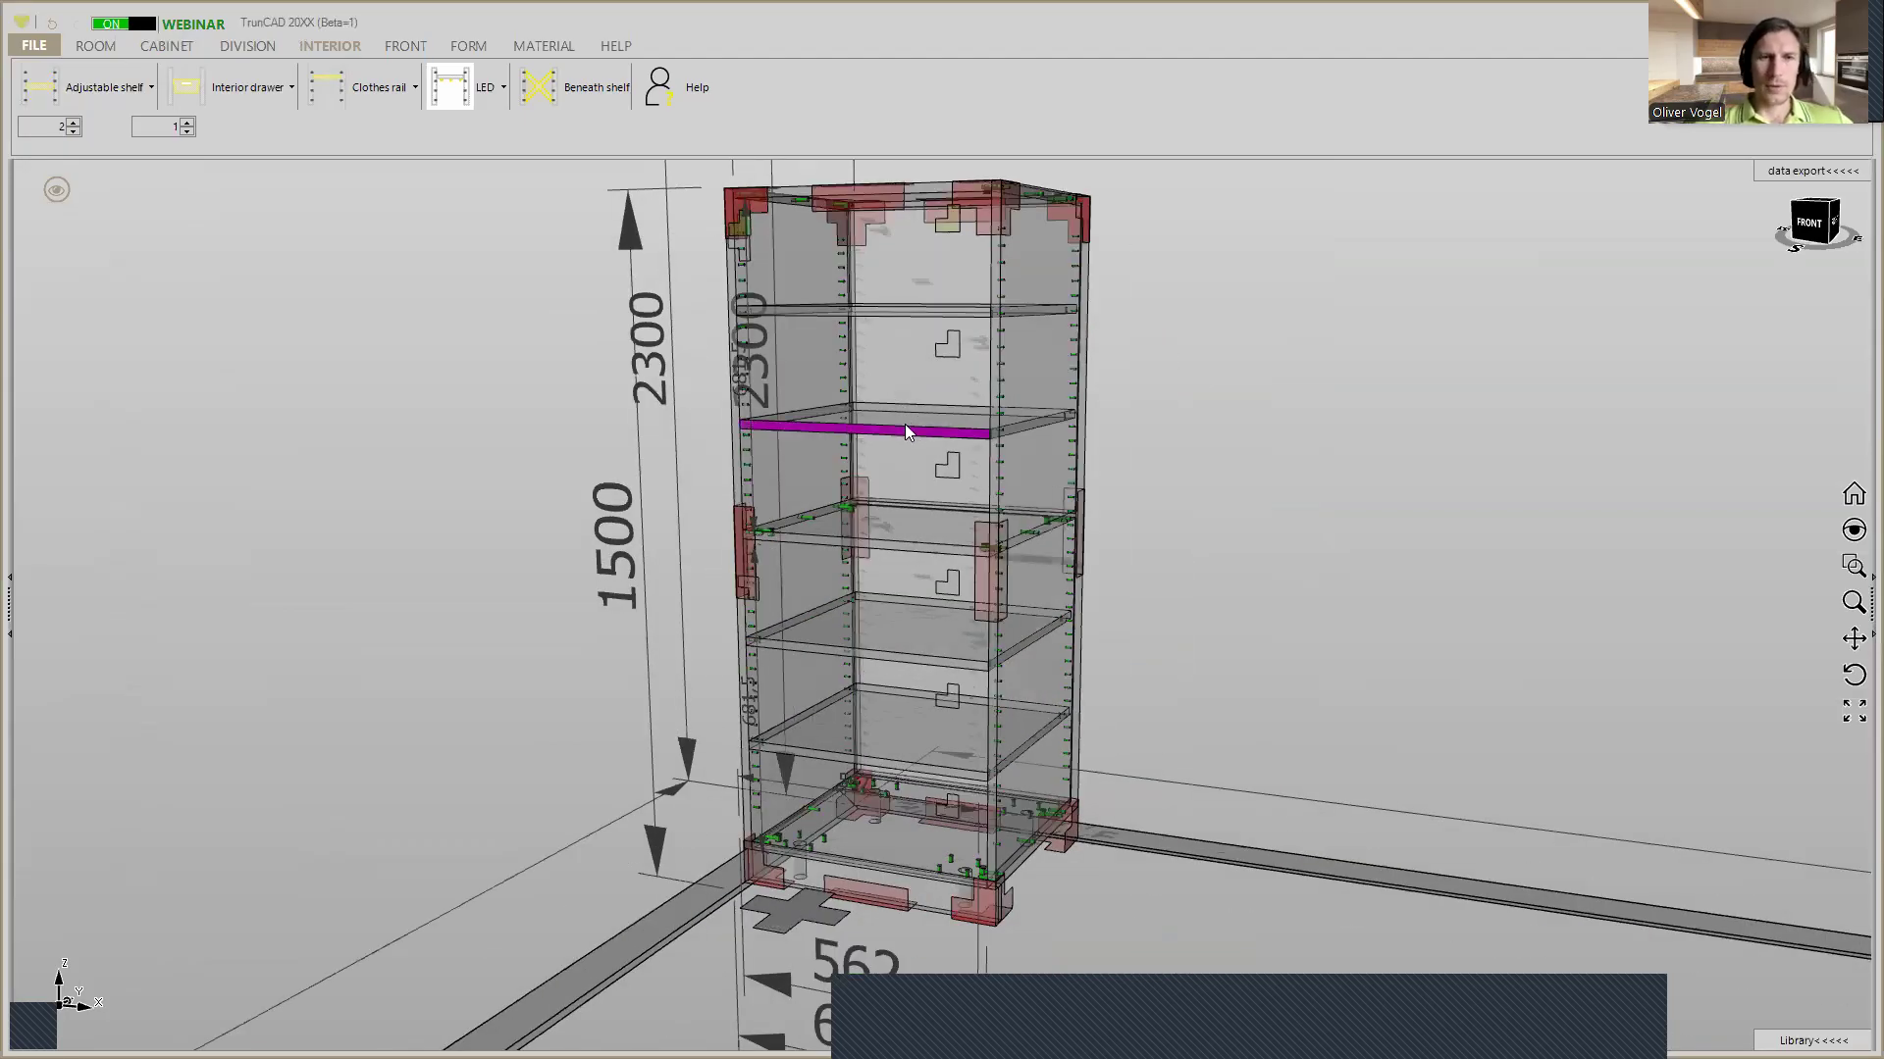
# Assign the Häfele Ixconnect Tab 18_19 mm adjustable shelf hardware to the whole lower compartment and save its area settings
pyautogui.moveTo(835, 601)
pyautogui.mouseDown(button='middle')
pyautogui.moveTo(835, 616)
pyautogui.moveTo(819, 610)
pyautogui.moveTo(835, 594)
pyautogui.moveTo(799, 599)
pyautogui.mouseUp(button='middle')
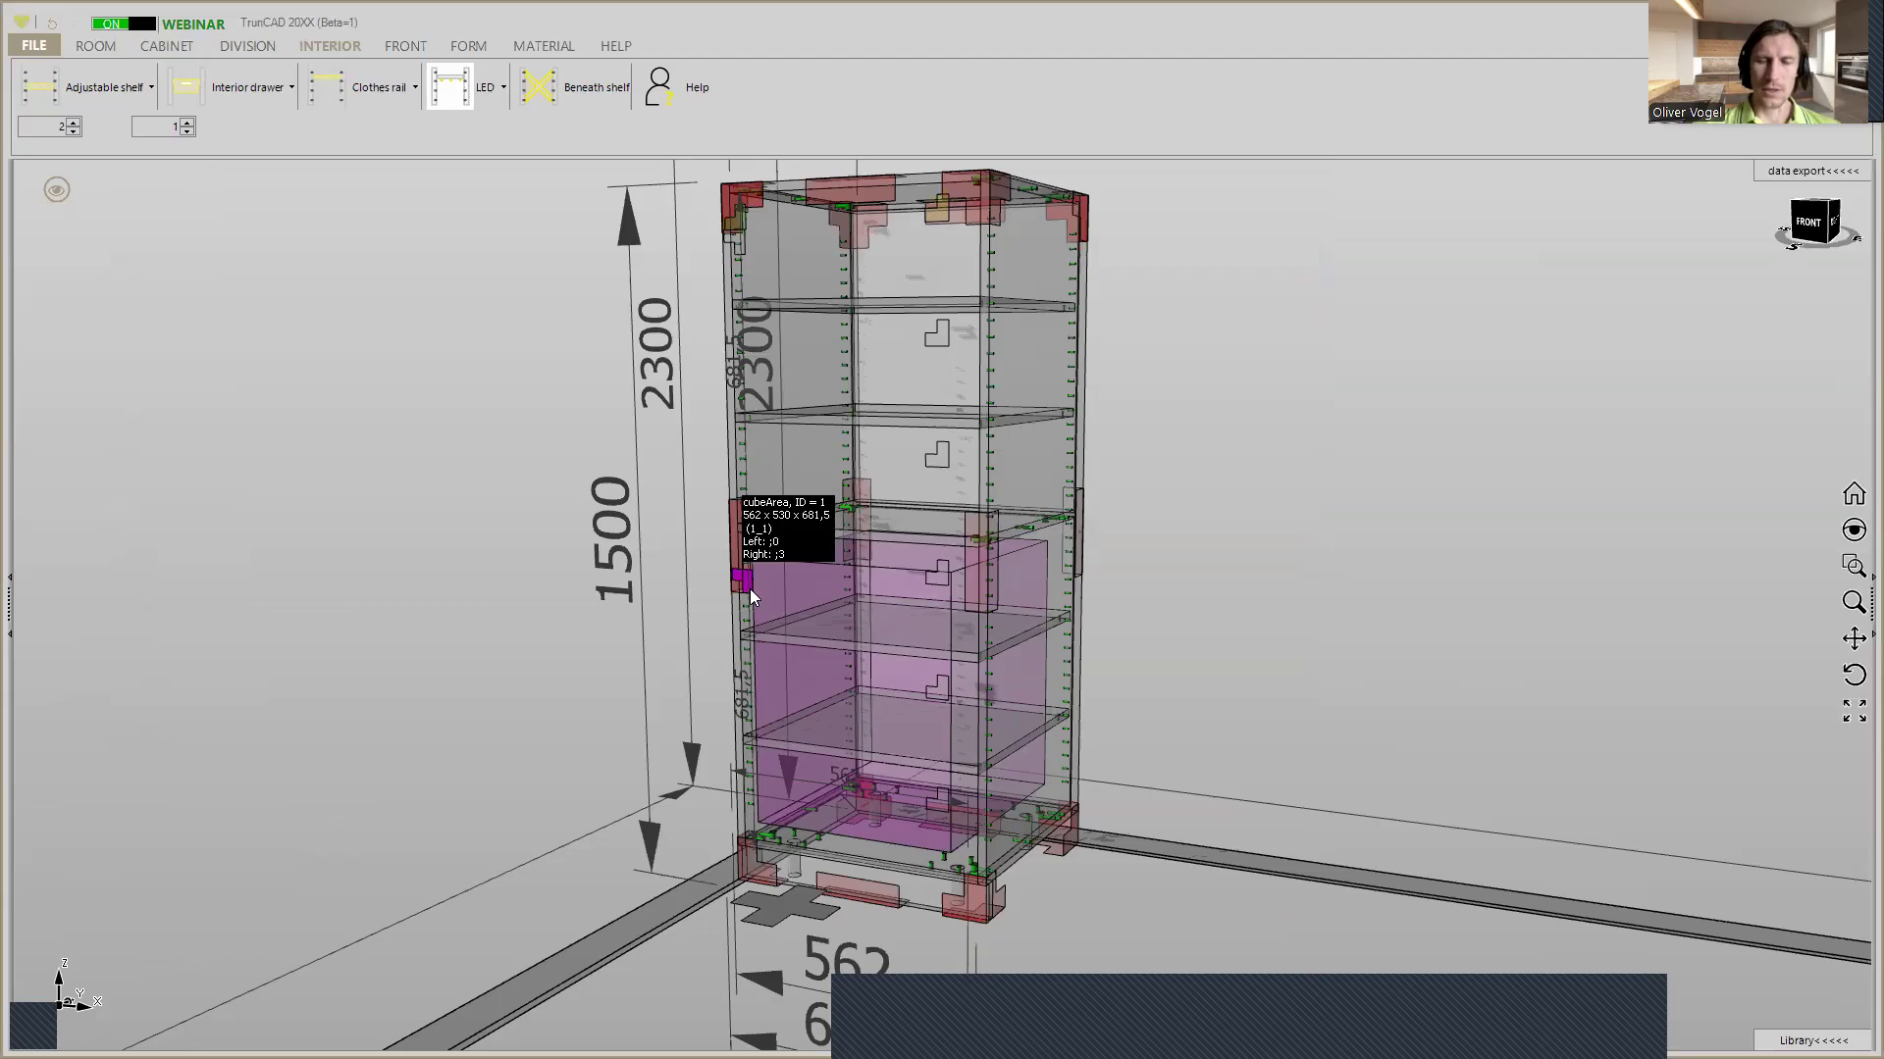
pyautogui.scroll(3, 750, 588)
pyautogui.scroll(-3, 750, 588)
pyautogui.scroll(1, 750, 589)
pyautogui.scroll(1, 749, 589)
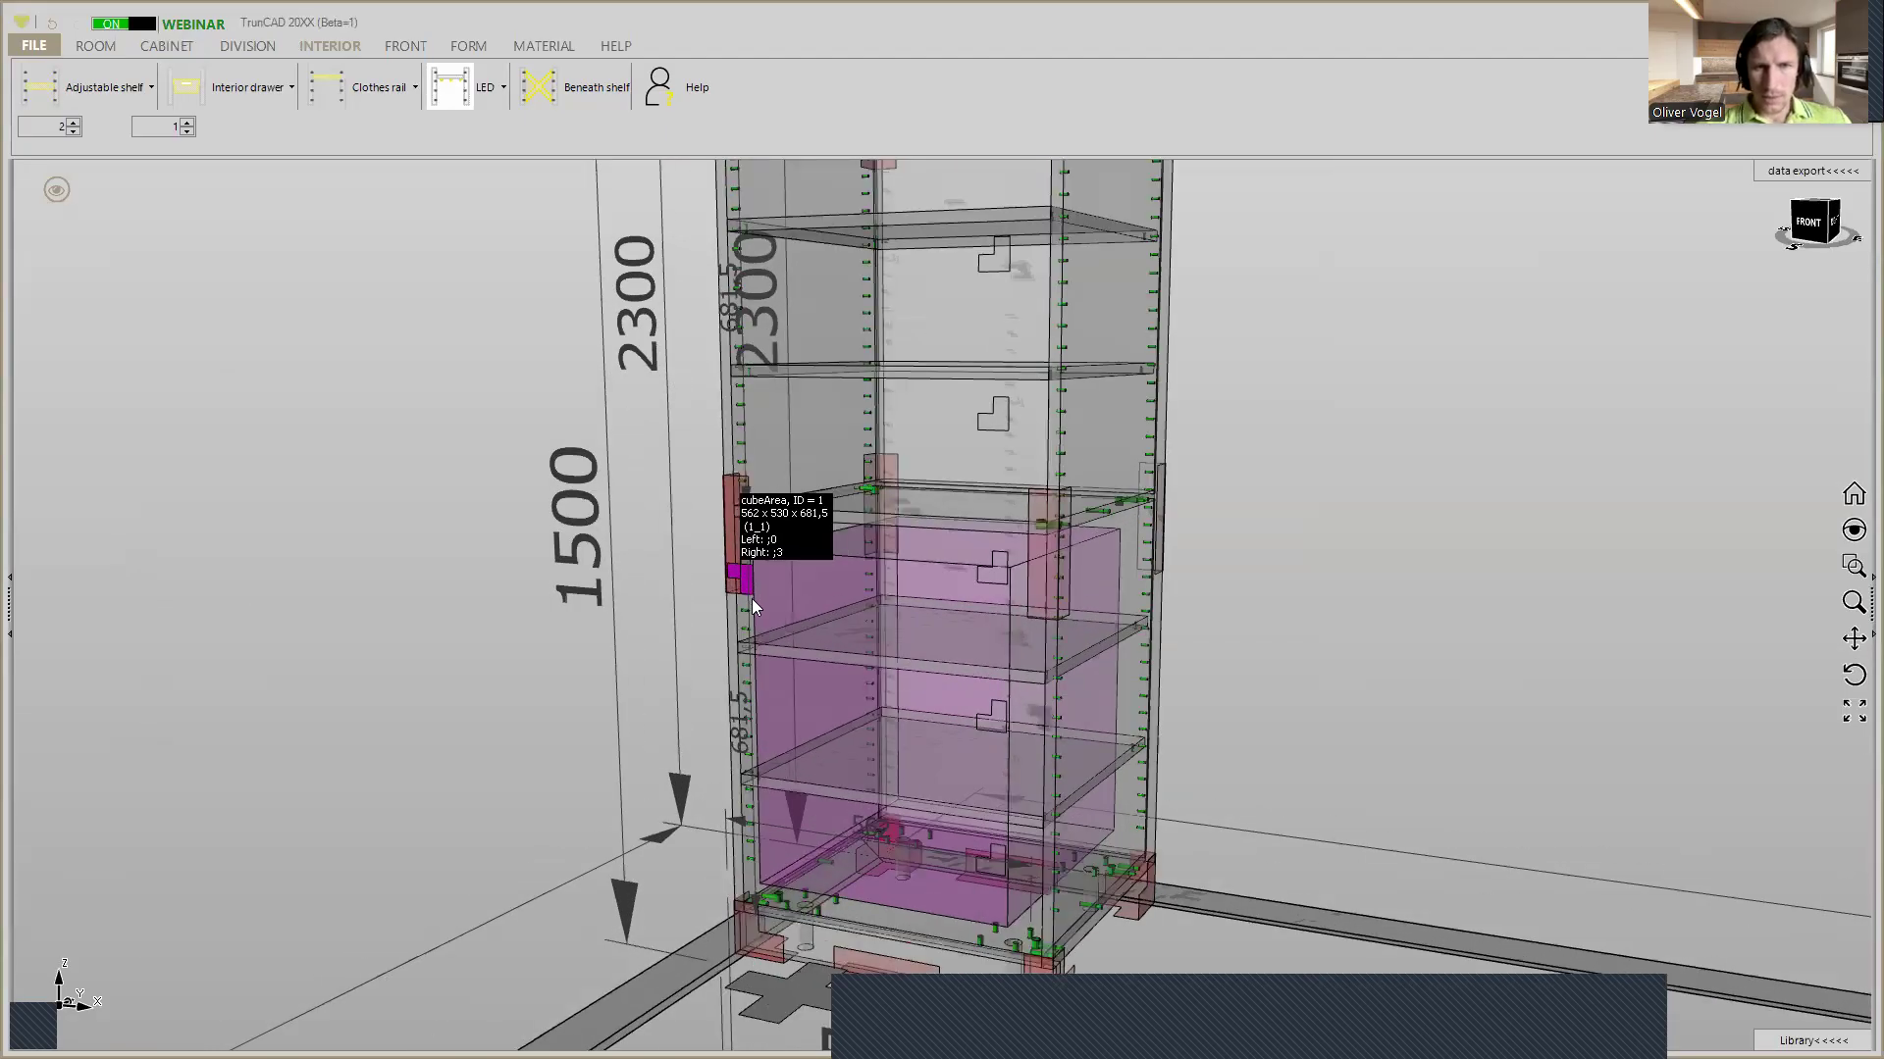
pyautogui.rightClick(749, 588)
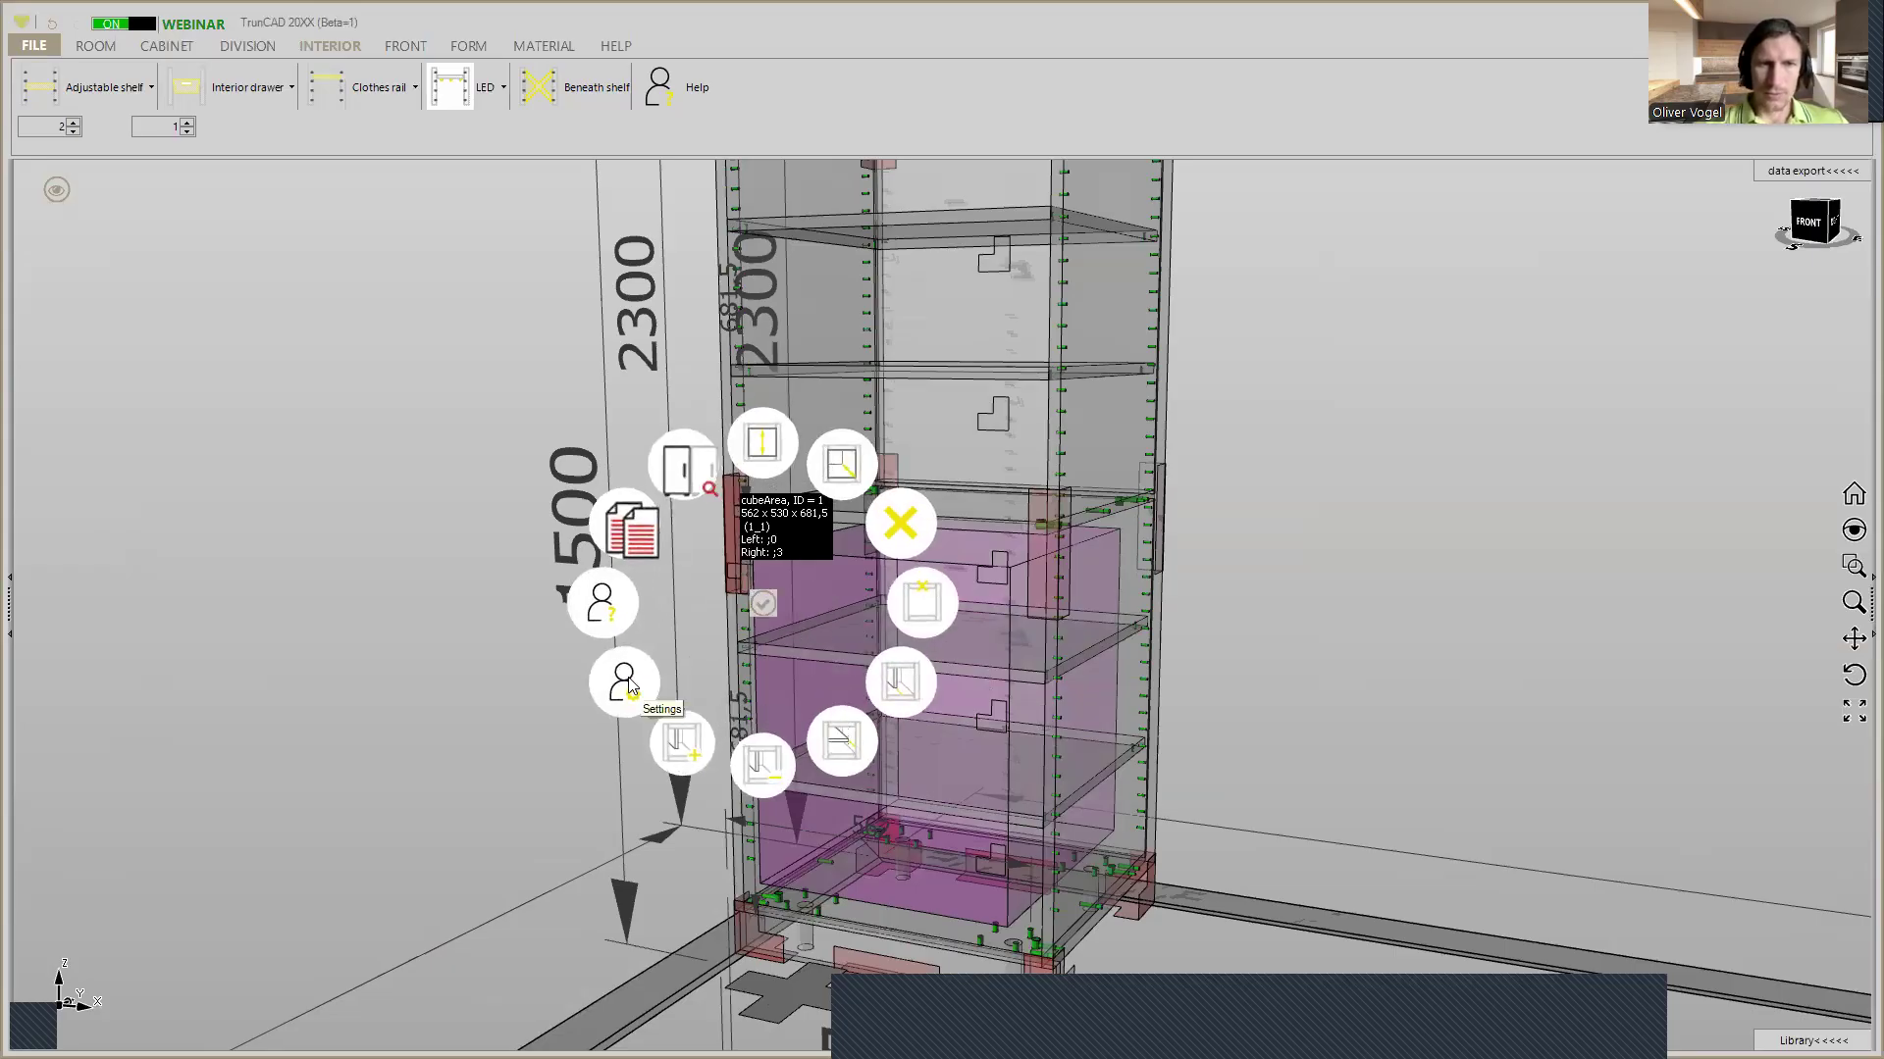
pyautogui.click(624, 684)
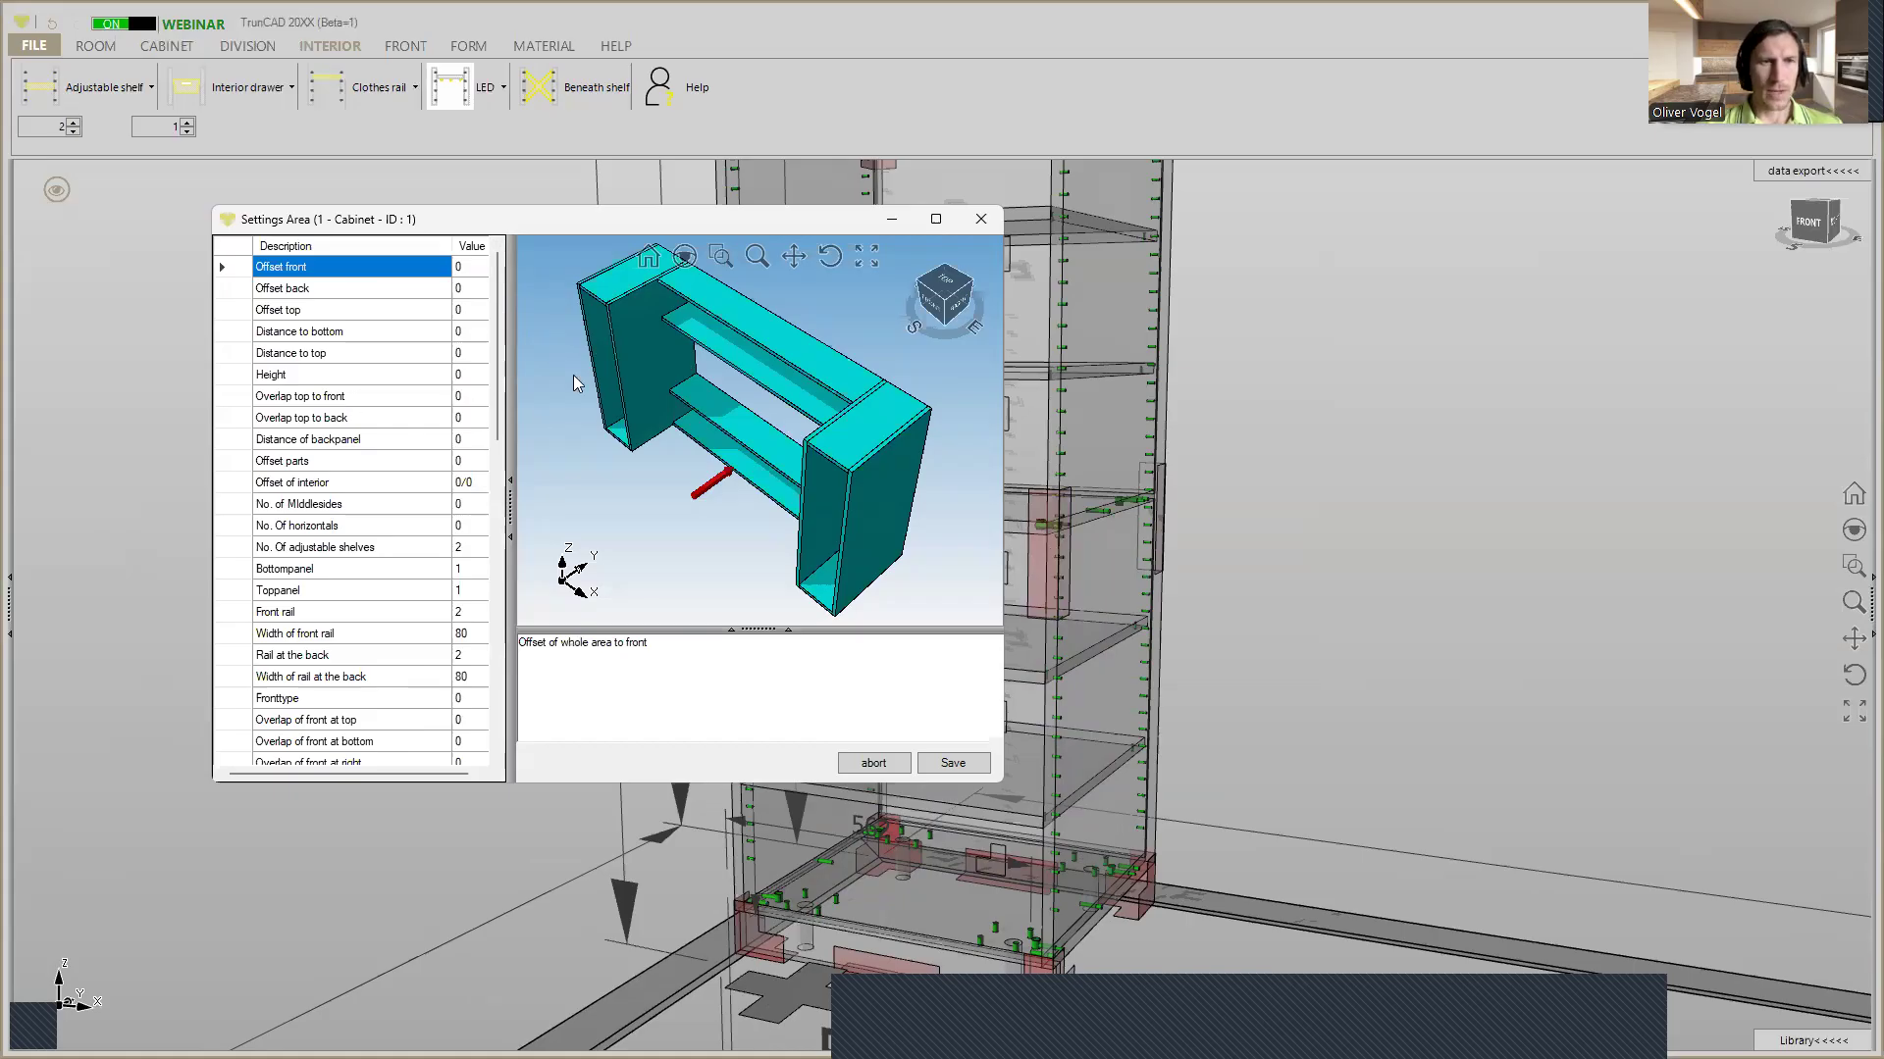
pyautogui.scroll(-7, 497, 404)
pyautogui.scroll(-6, 496, 407)
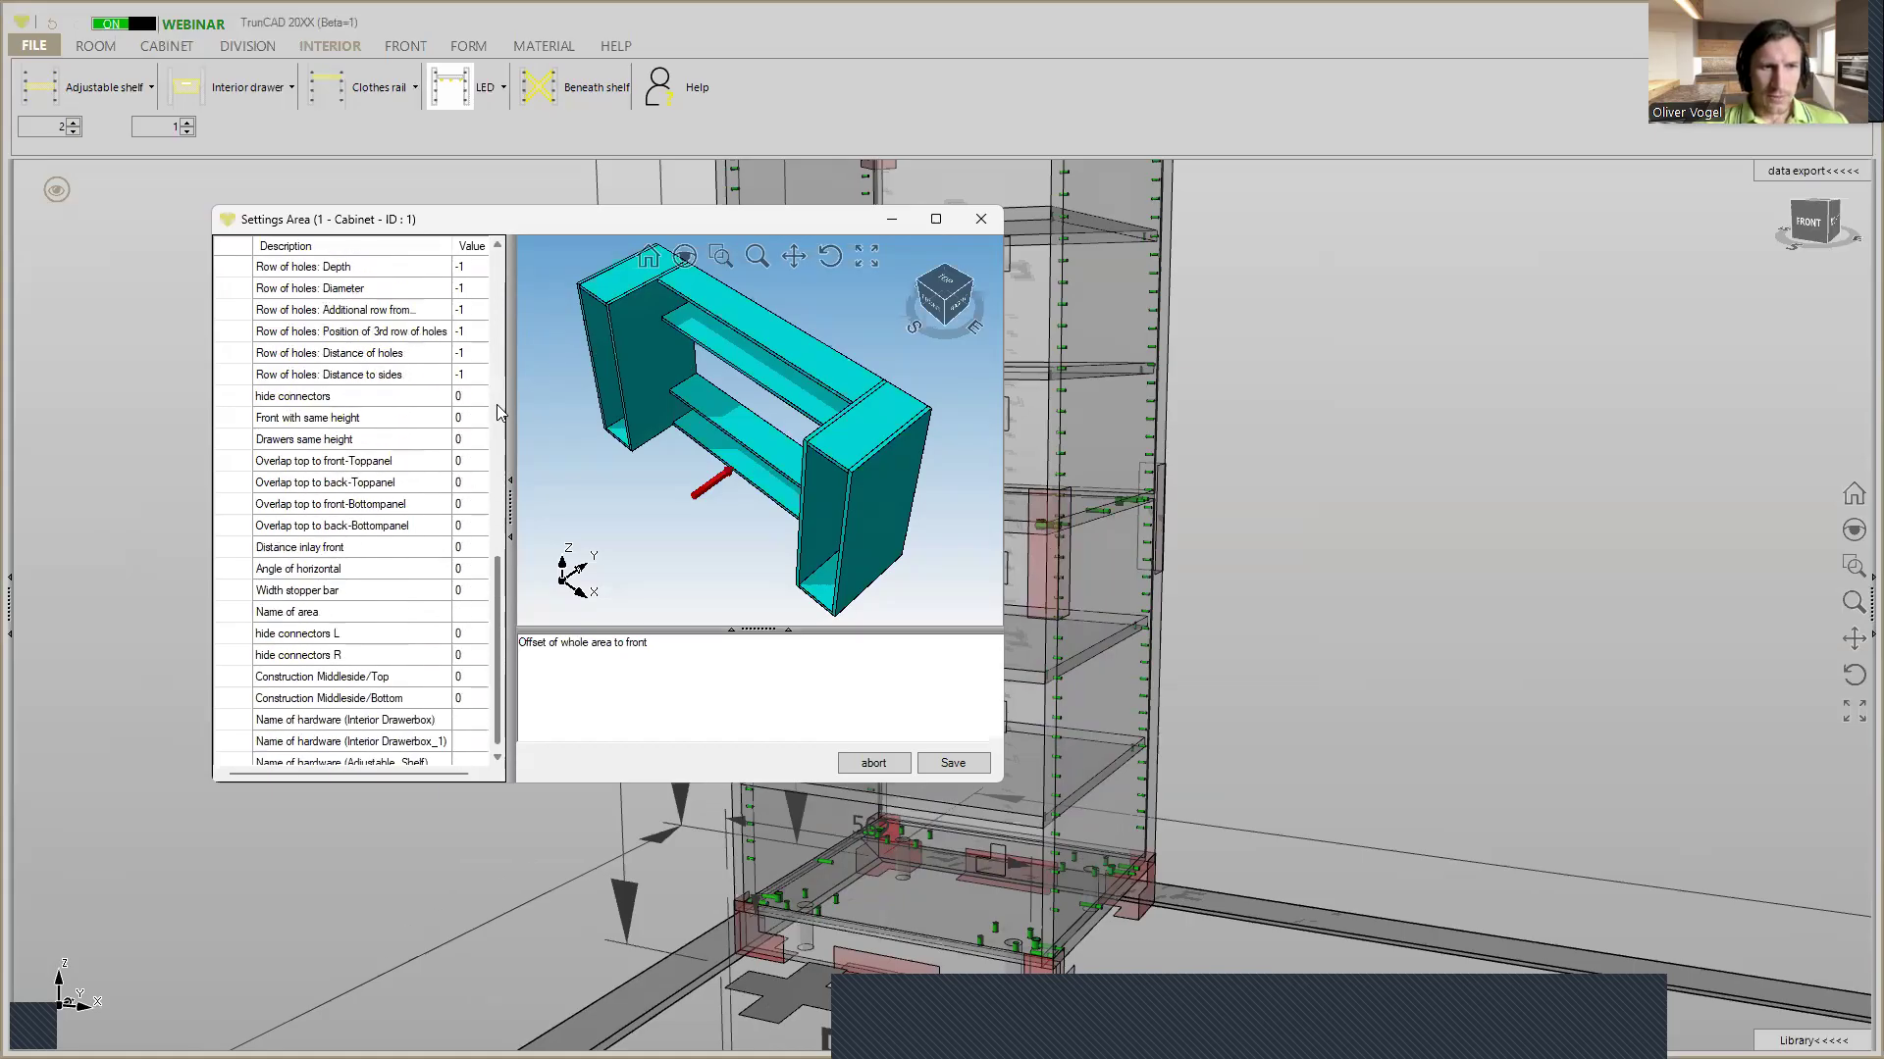
pyautogui.scroll(-1, 497, 412)
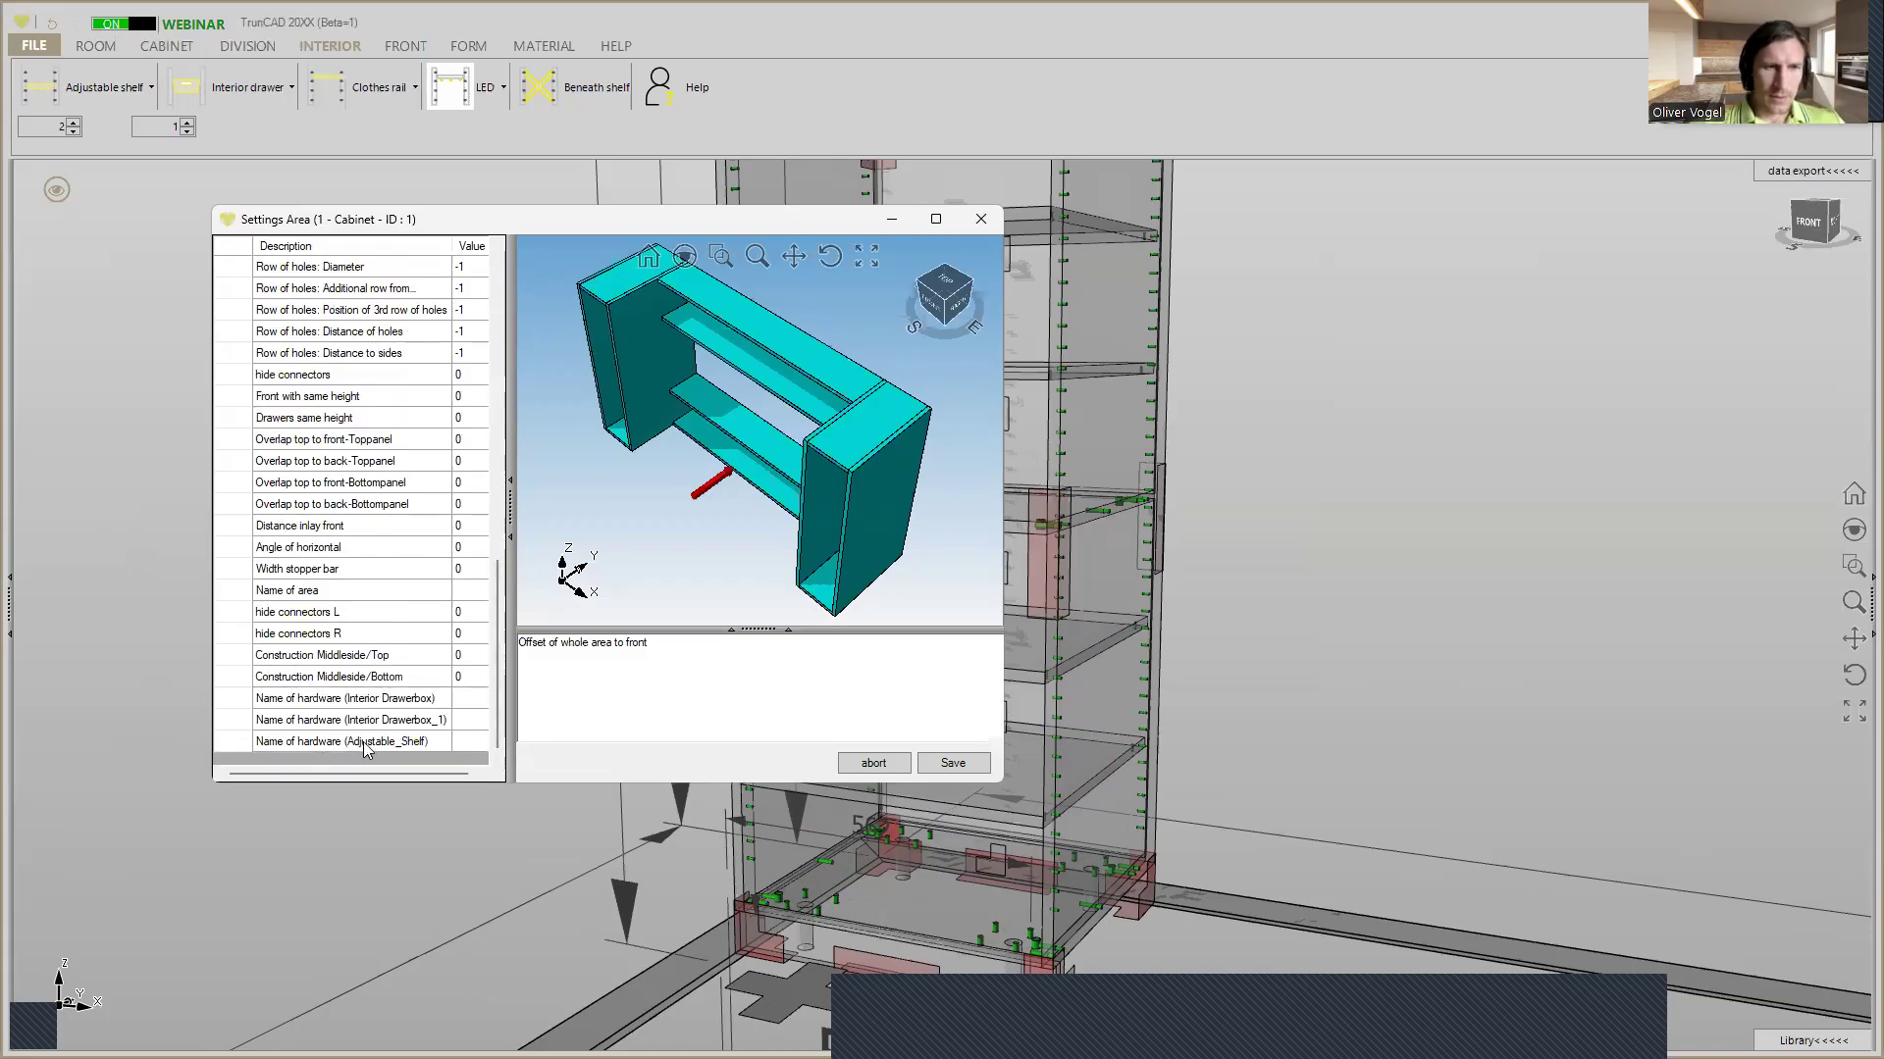
pyautogui.click(469, 743)
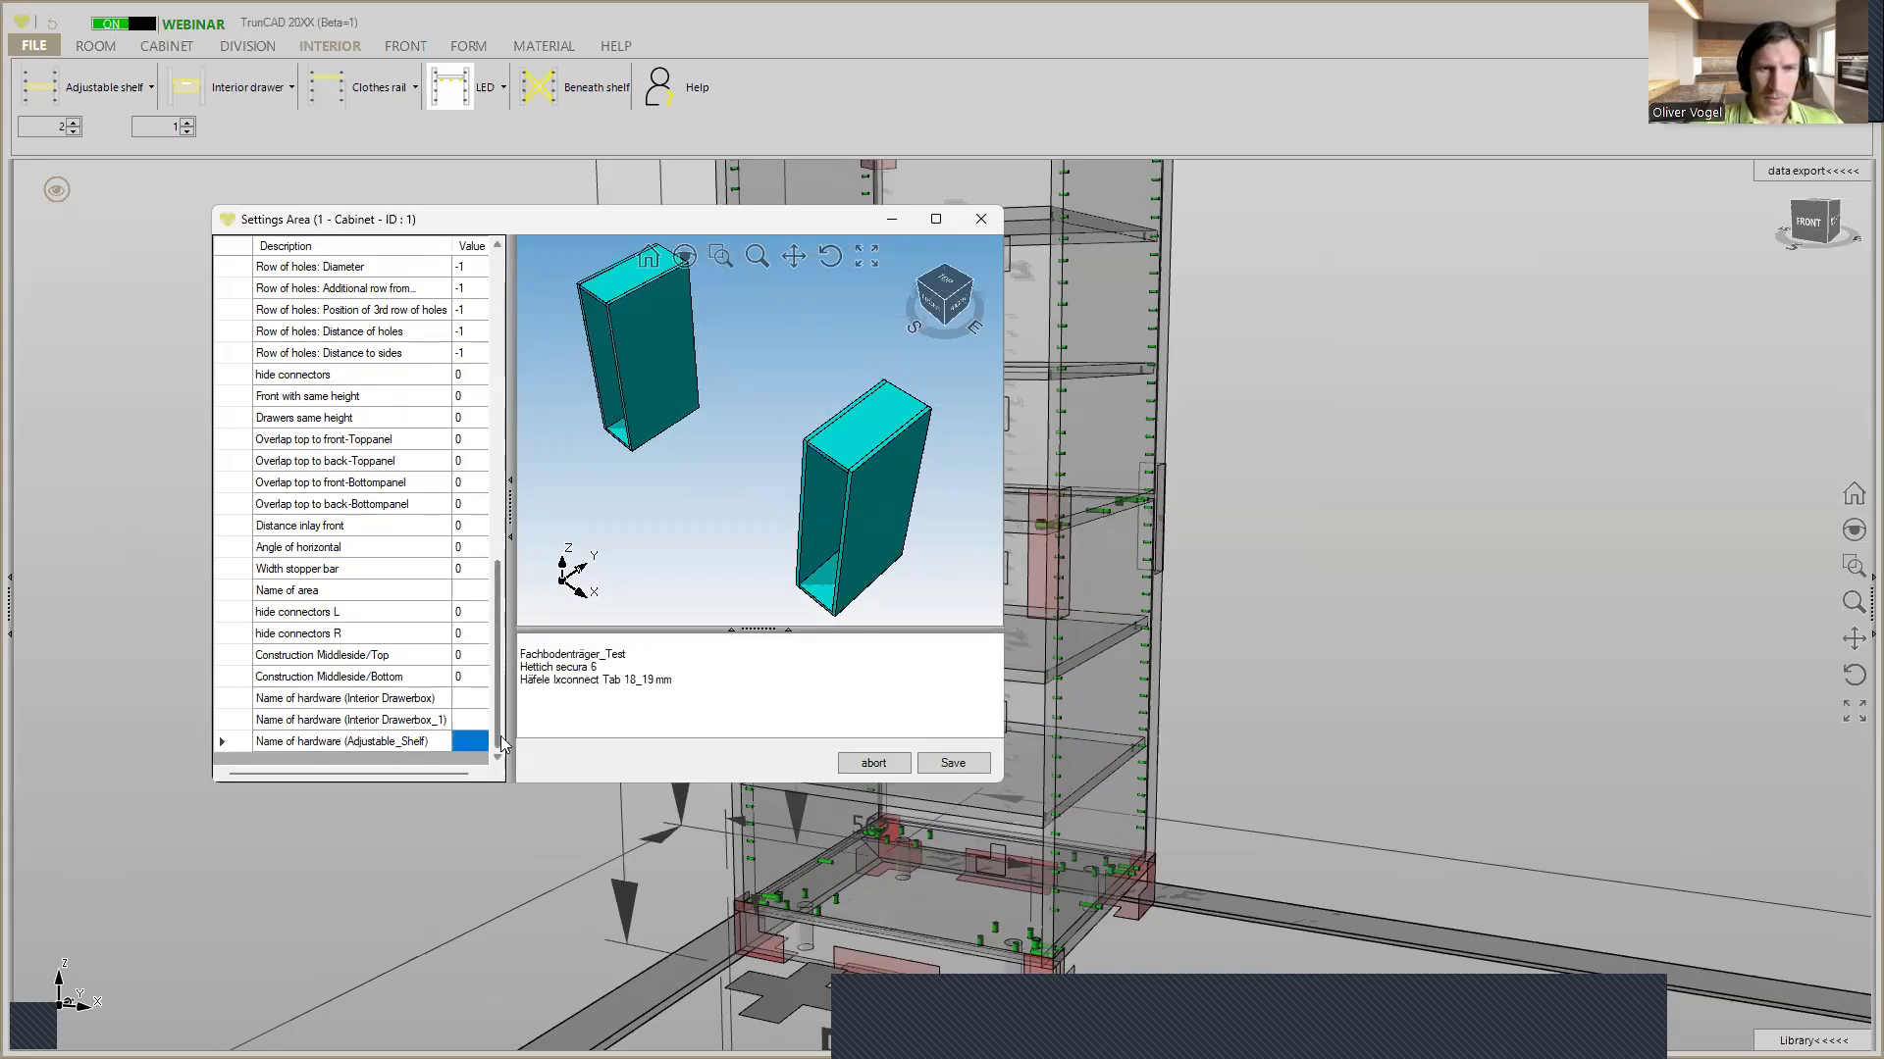
pyautogui.click(543, 681)
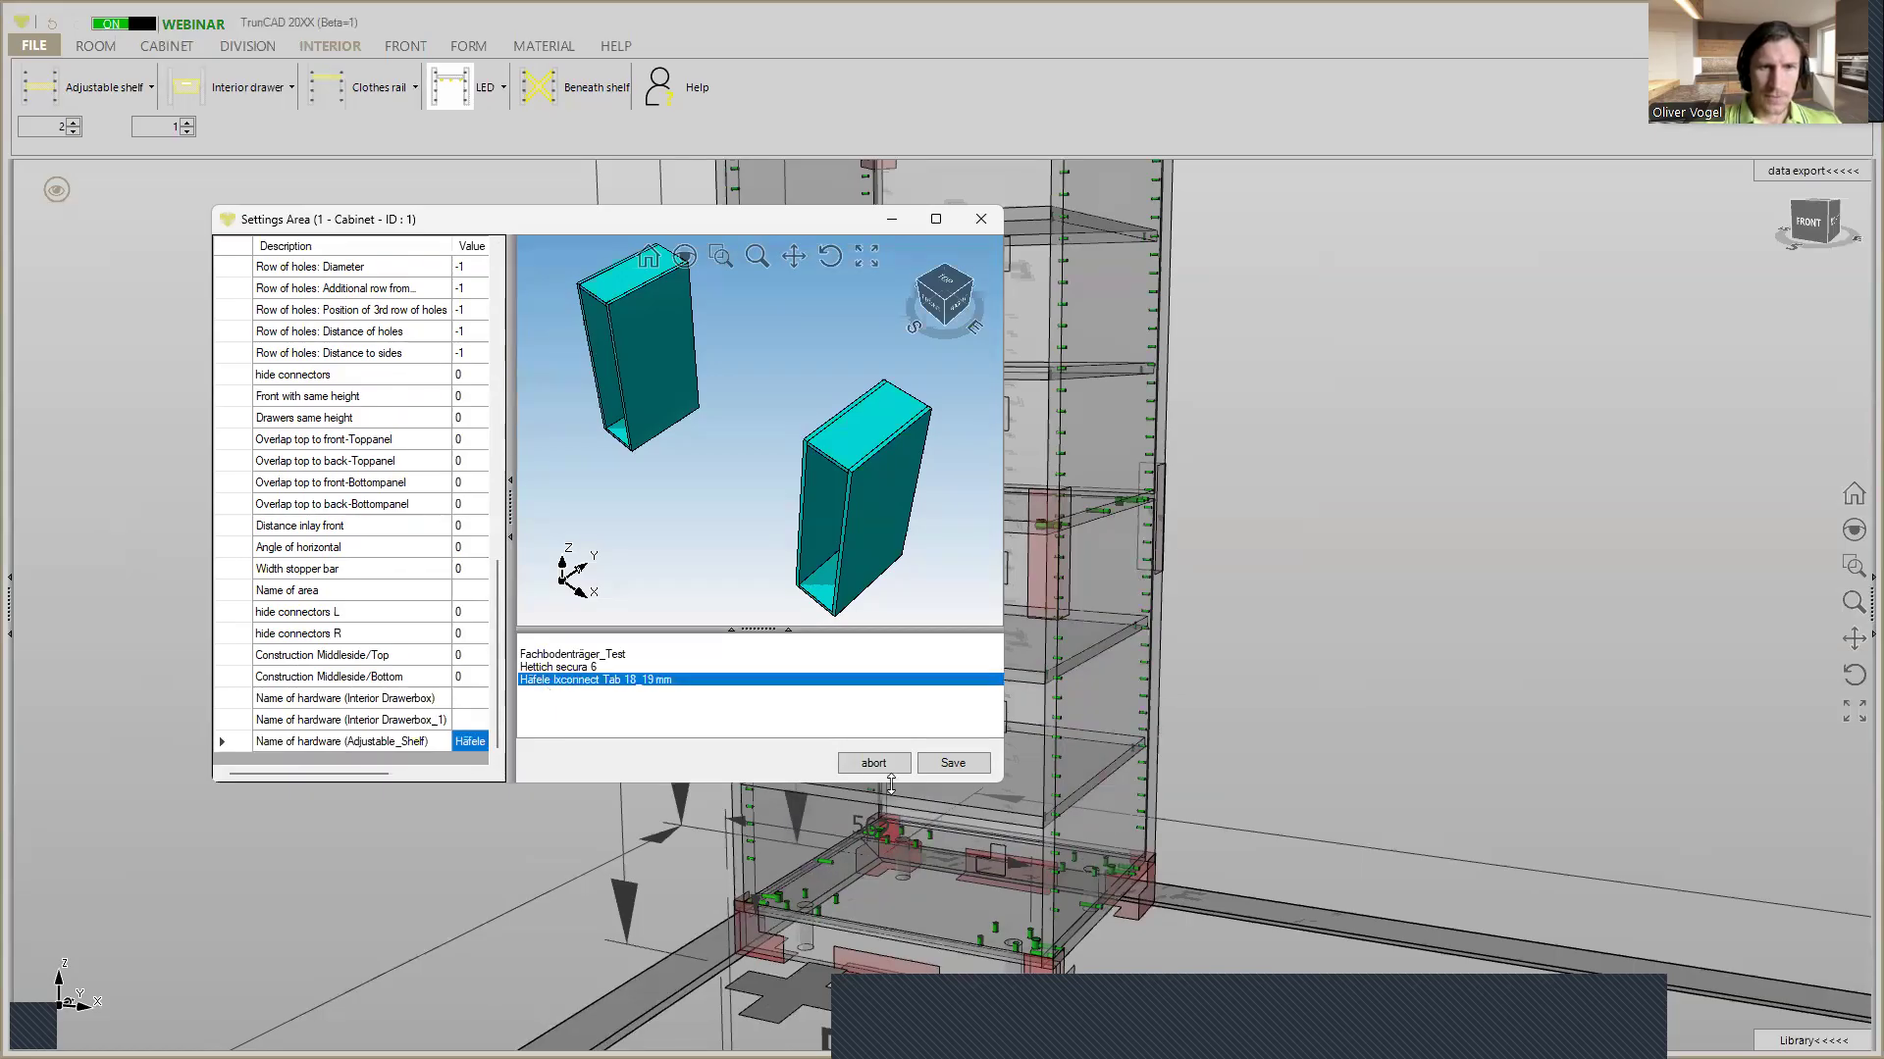
pyautogui.click(951, 764)
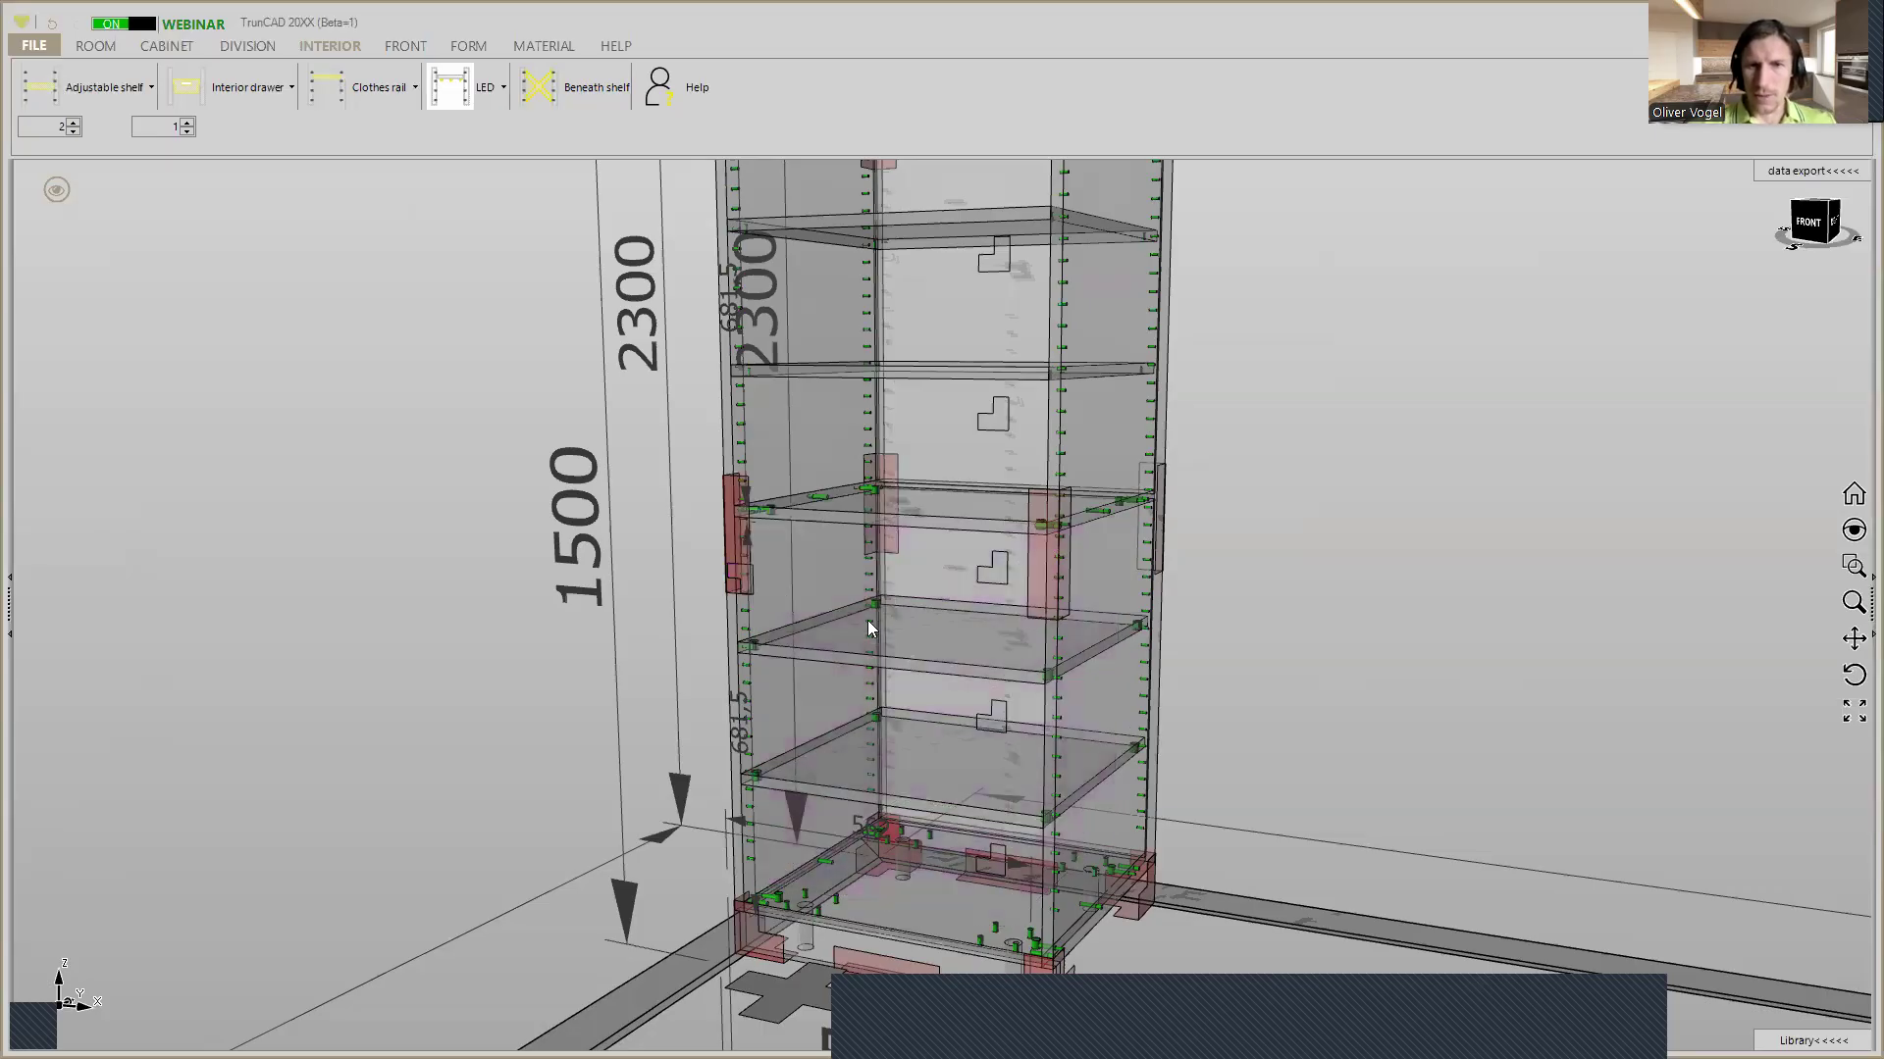
# Examine the shelf connectors in the lower compartment and compare them with the shelves in the upper compartment
pyautogui.scroll(5, 1046, 681)
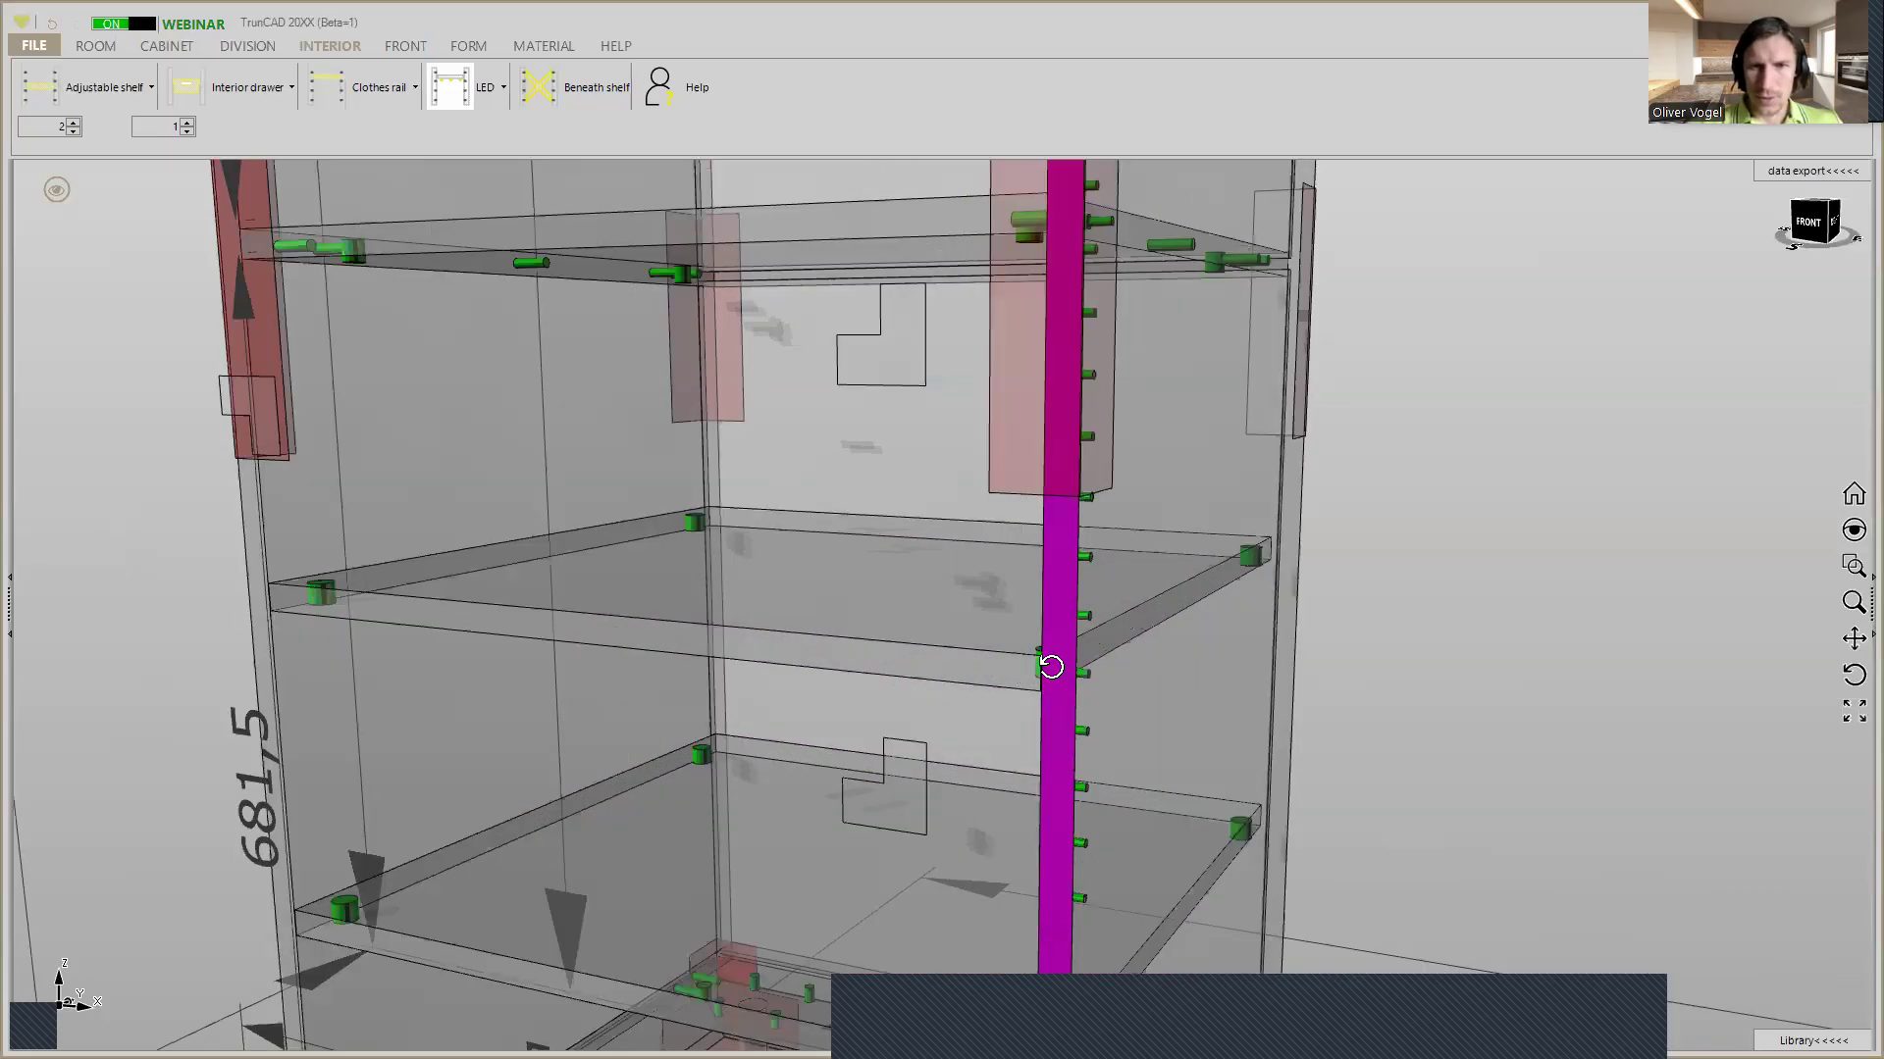
pyautogui.scroll(-5, 1138, 643)
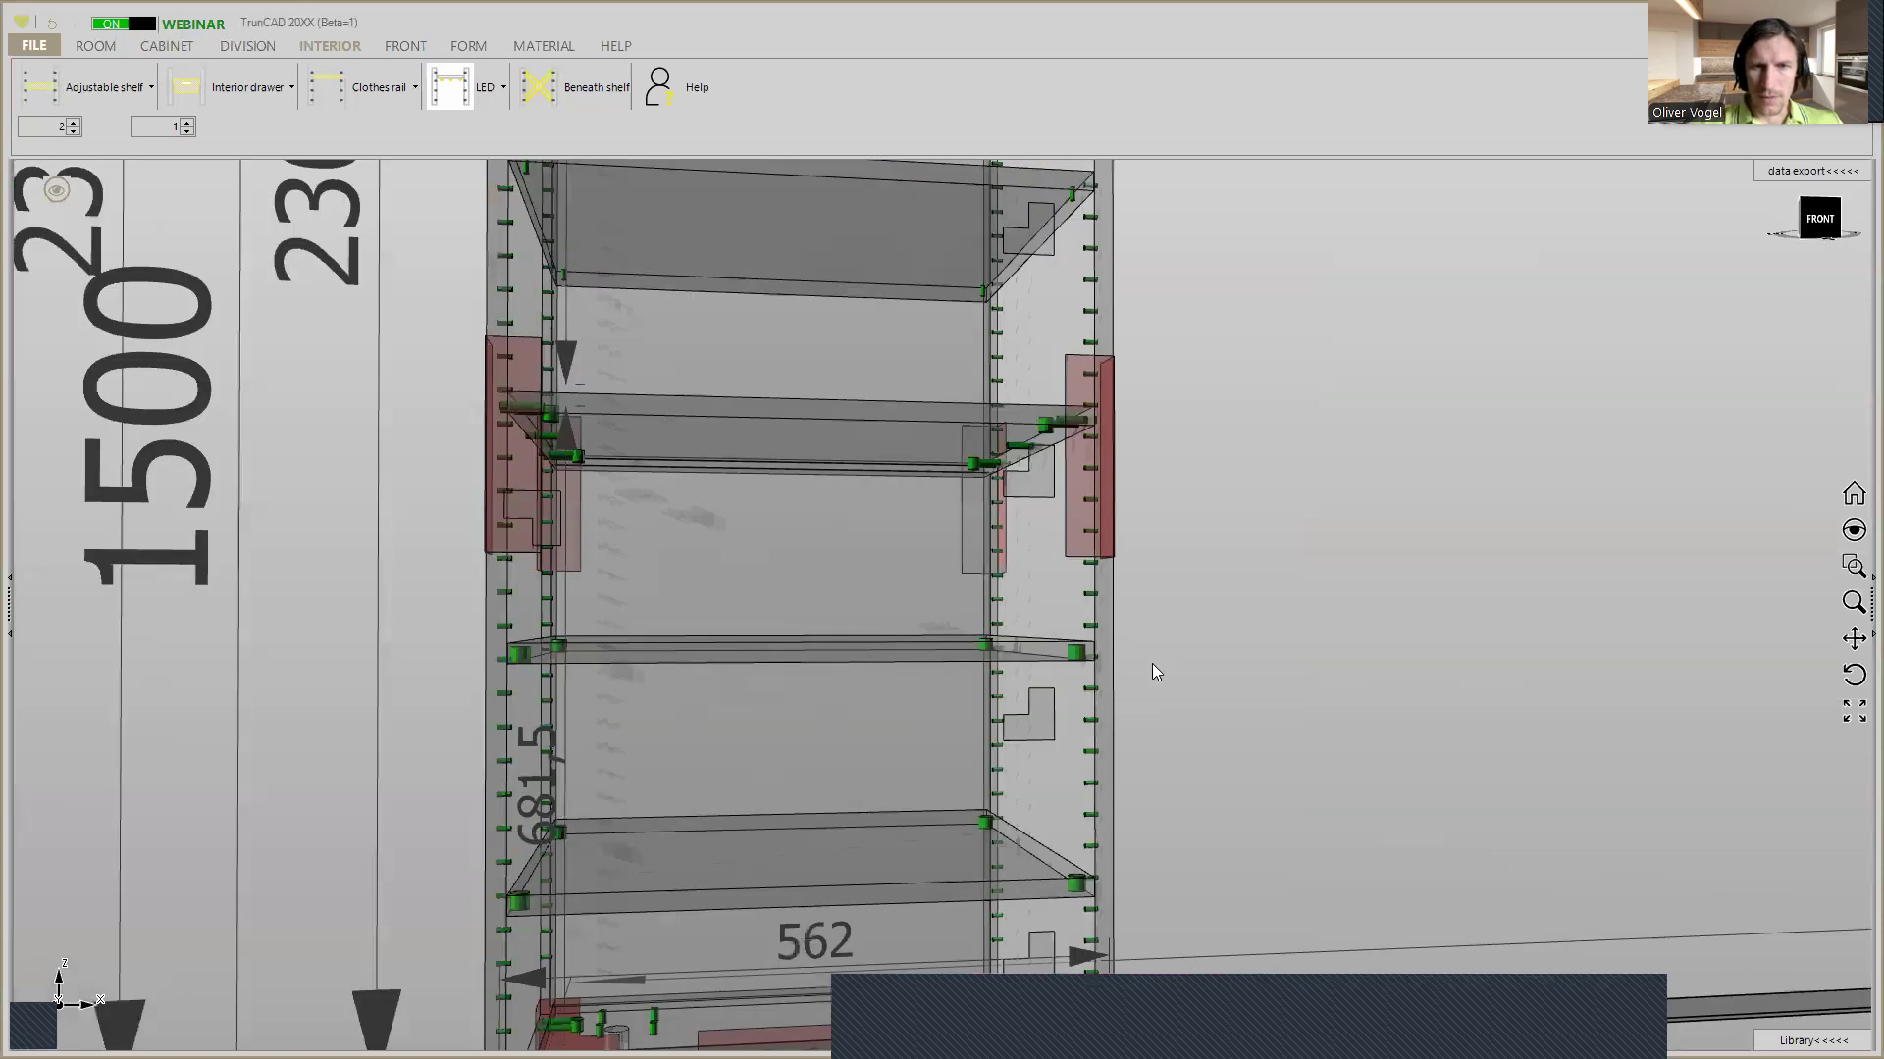
pyautogui.moveTo(1077, 876); pyautogui.dragTo(1000, 903, button='middle')
pyautogui.scroll(-3, 1101, 592)
pyautogui.scroll(3, 1060, 406)
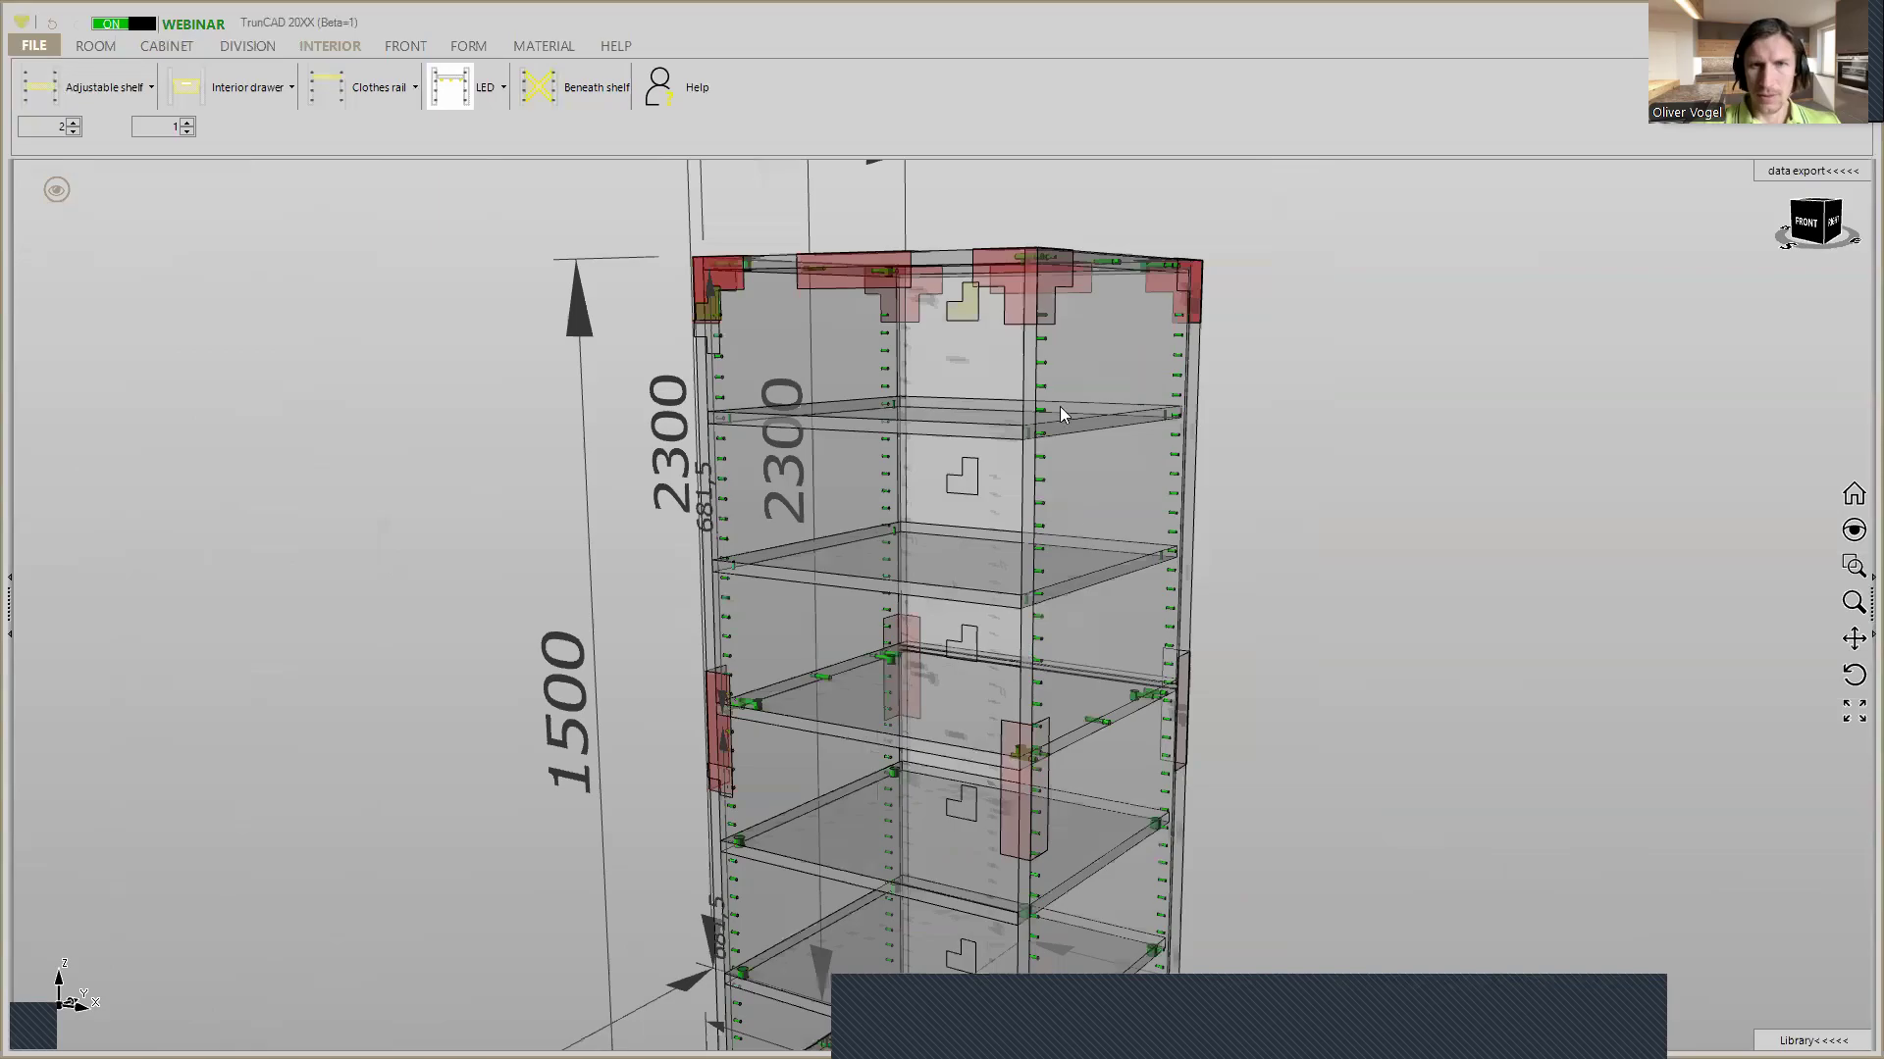
pyautogui.moveTo(1021, 407)
pyautogui.mouseDown(button='middle')
pyautogui.moveTo(1051, 415)
pyautogui.moveTo(1022, 420)
pyautogui.mouseUp(button='middle')
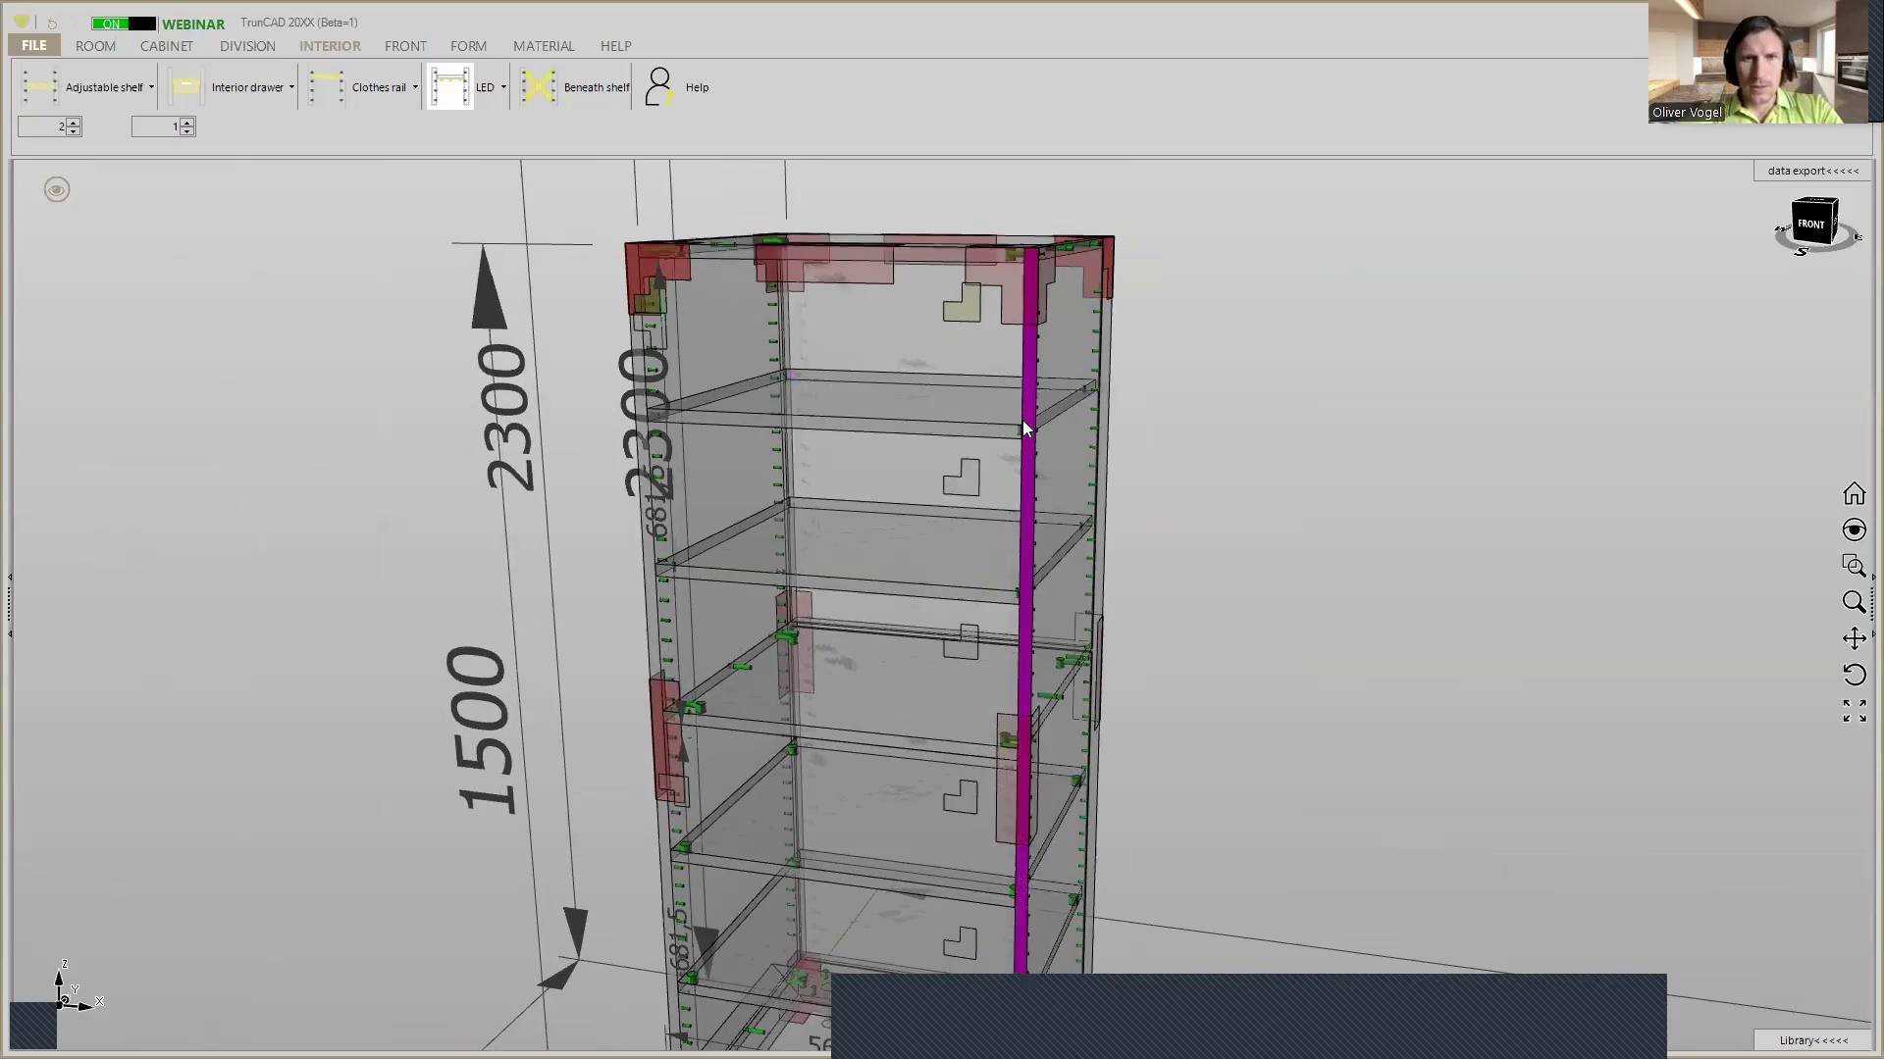
pyautogui.scroll(4, 1021, 432)
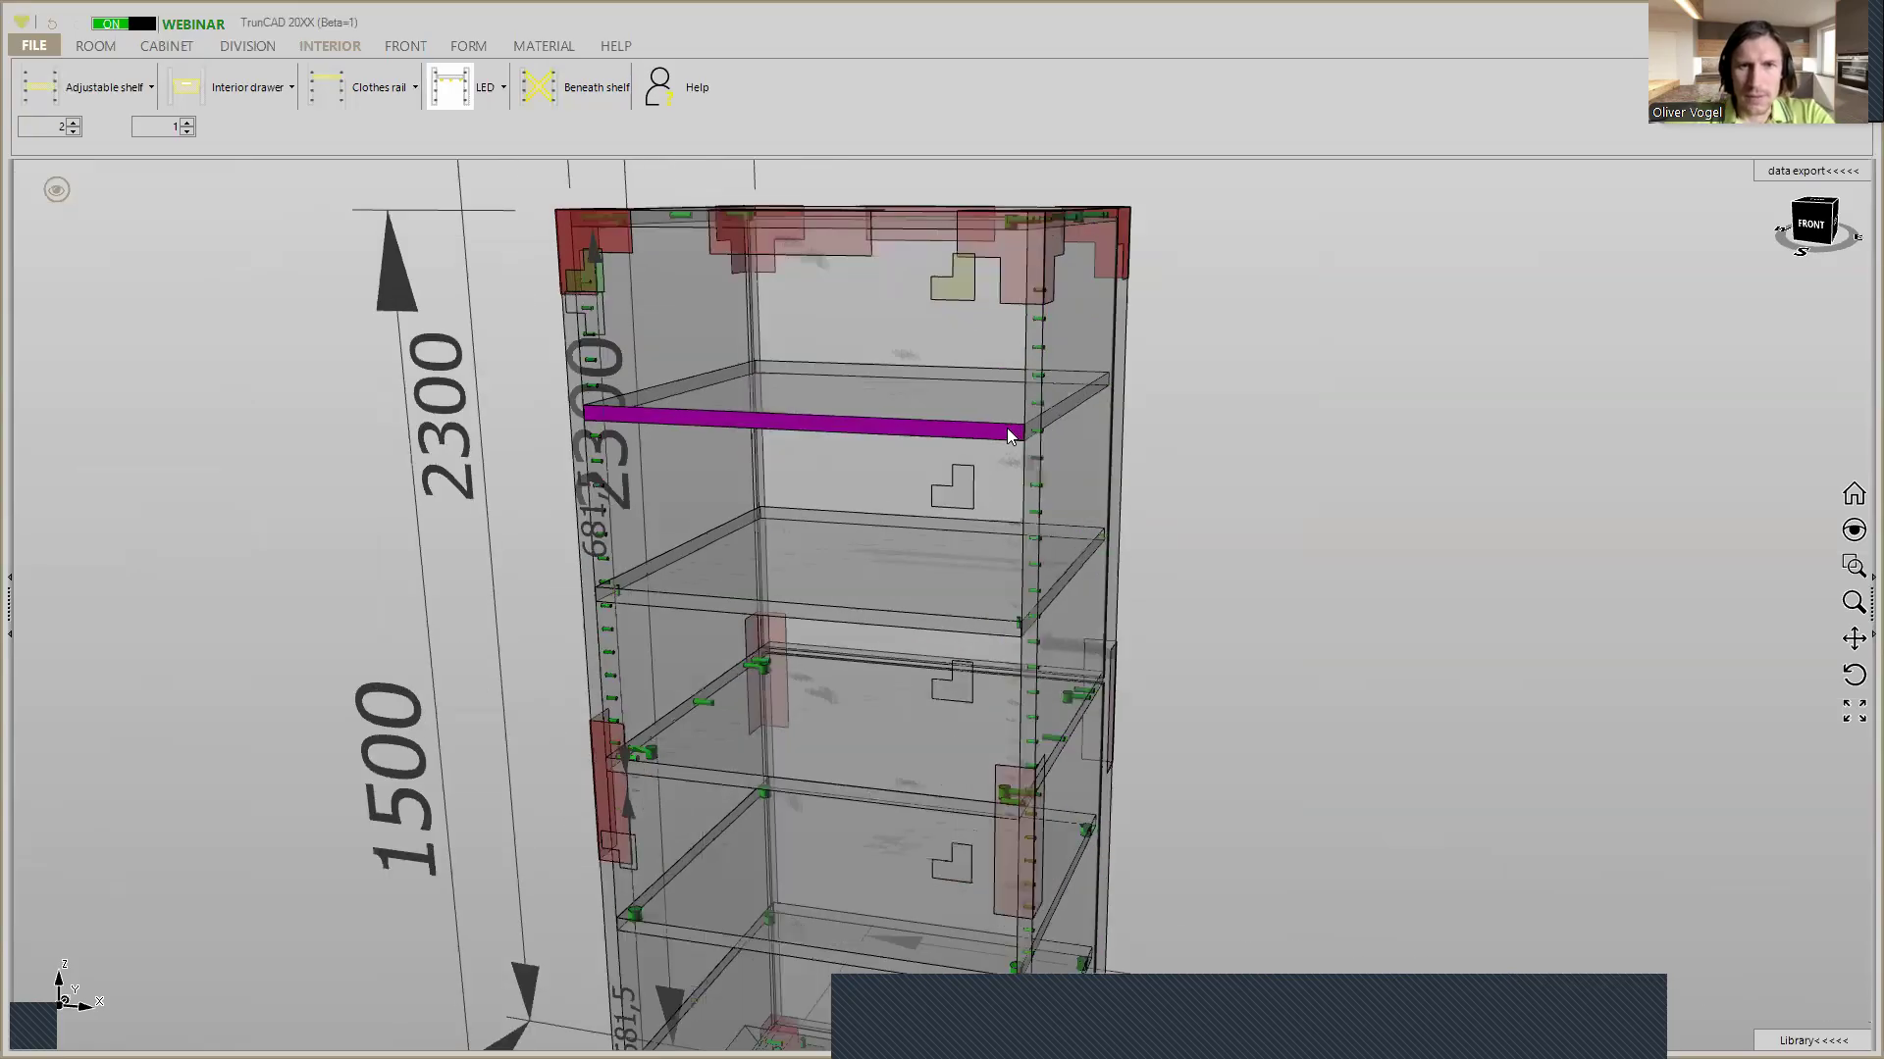
pyautogui.scroll(-2, 1211, 484)
pyautogui.moveTo(1211, 484); pyautogui.dragTo(1193, 480, button='middle')
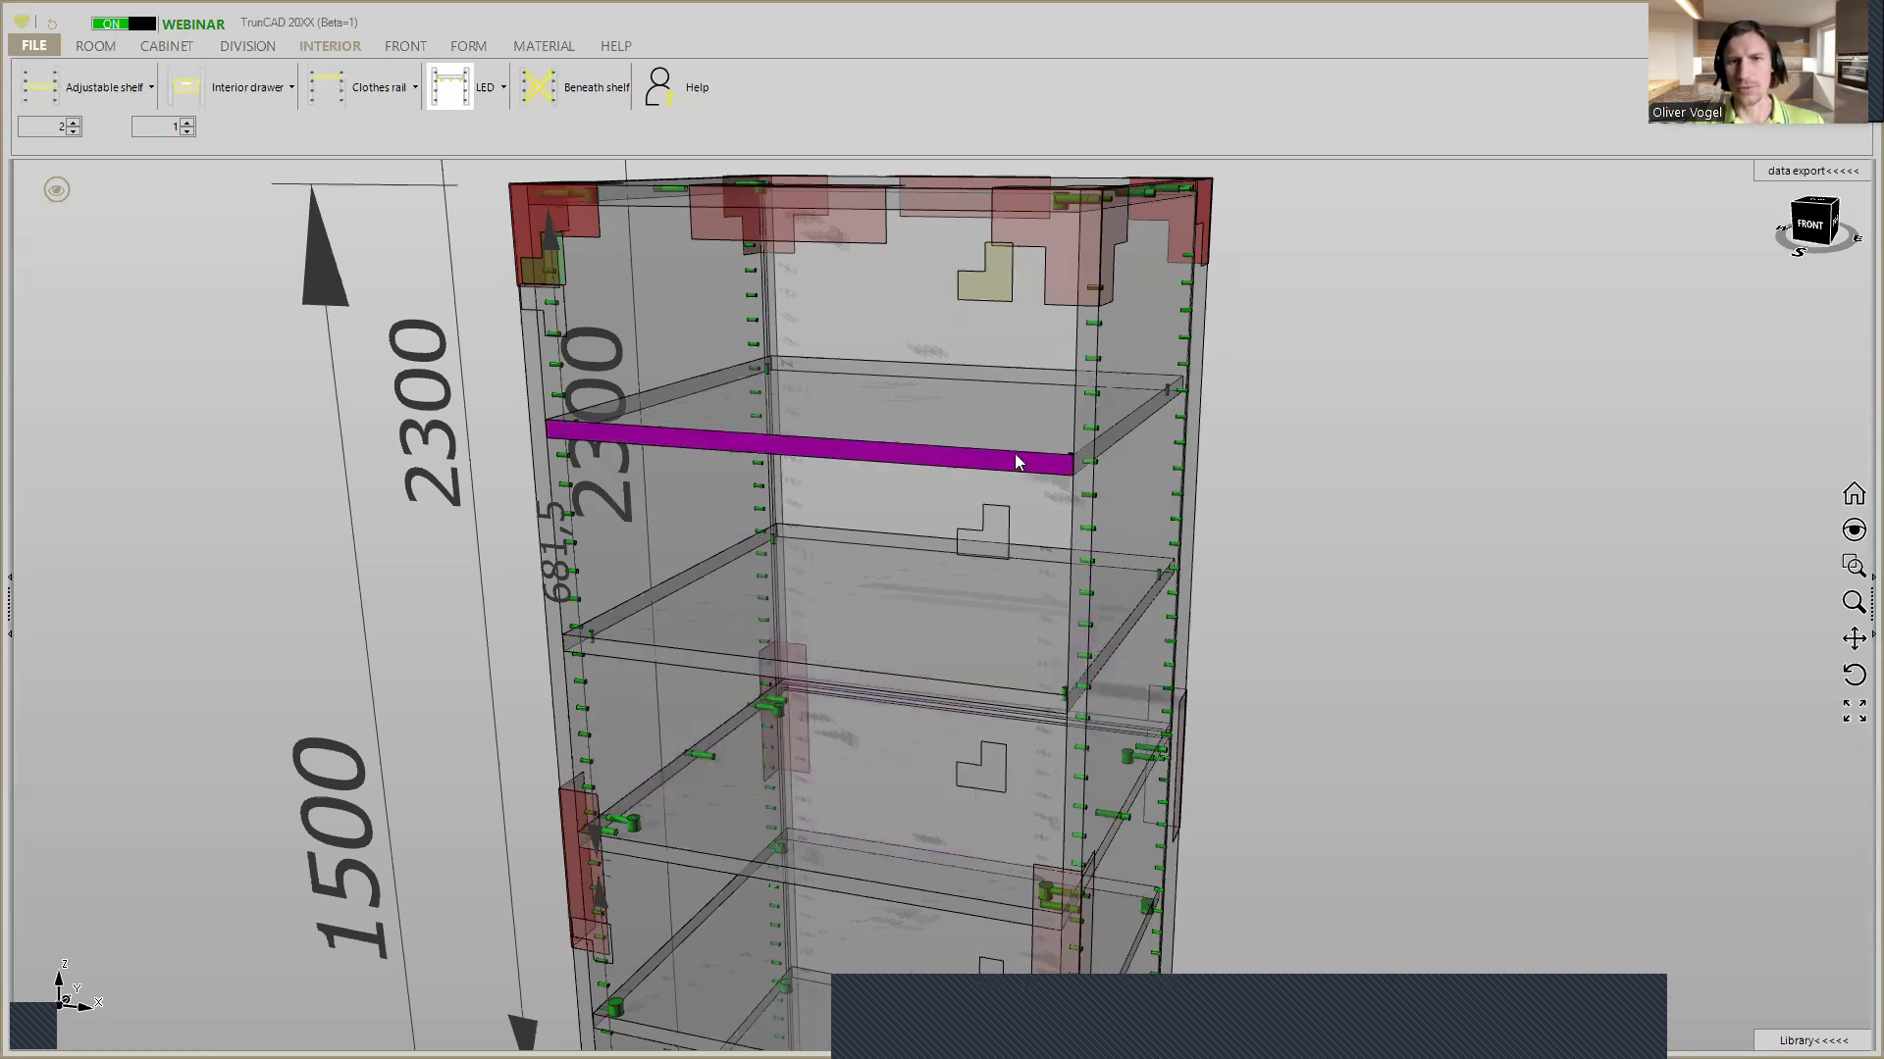
# Assign the Häfele Ixconnect Tab 18_19 mm shelf hardware to only the area between the upper compartment's two adjustable shelves and save
pyautogui.click(991, 543)
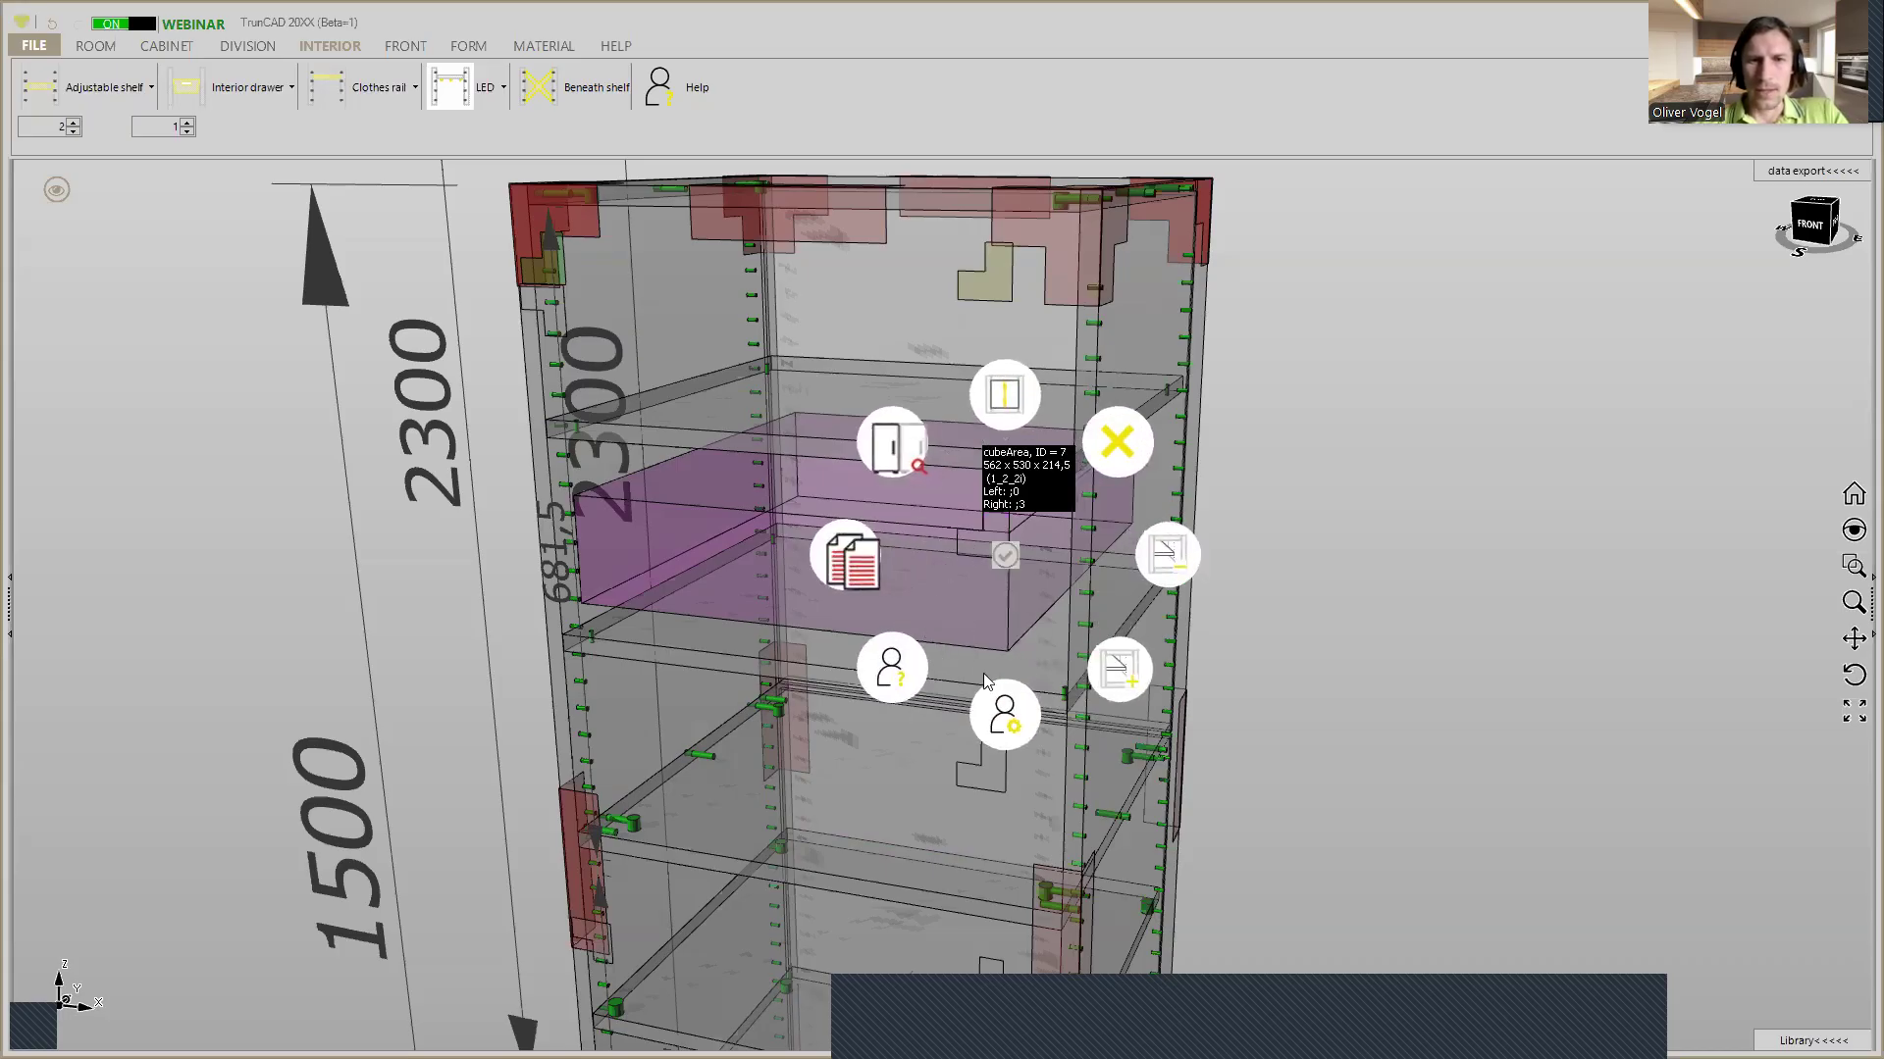
pyautogui.click(1011, 726)
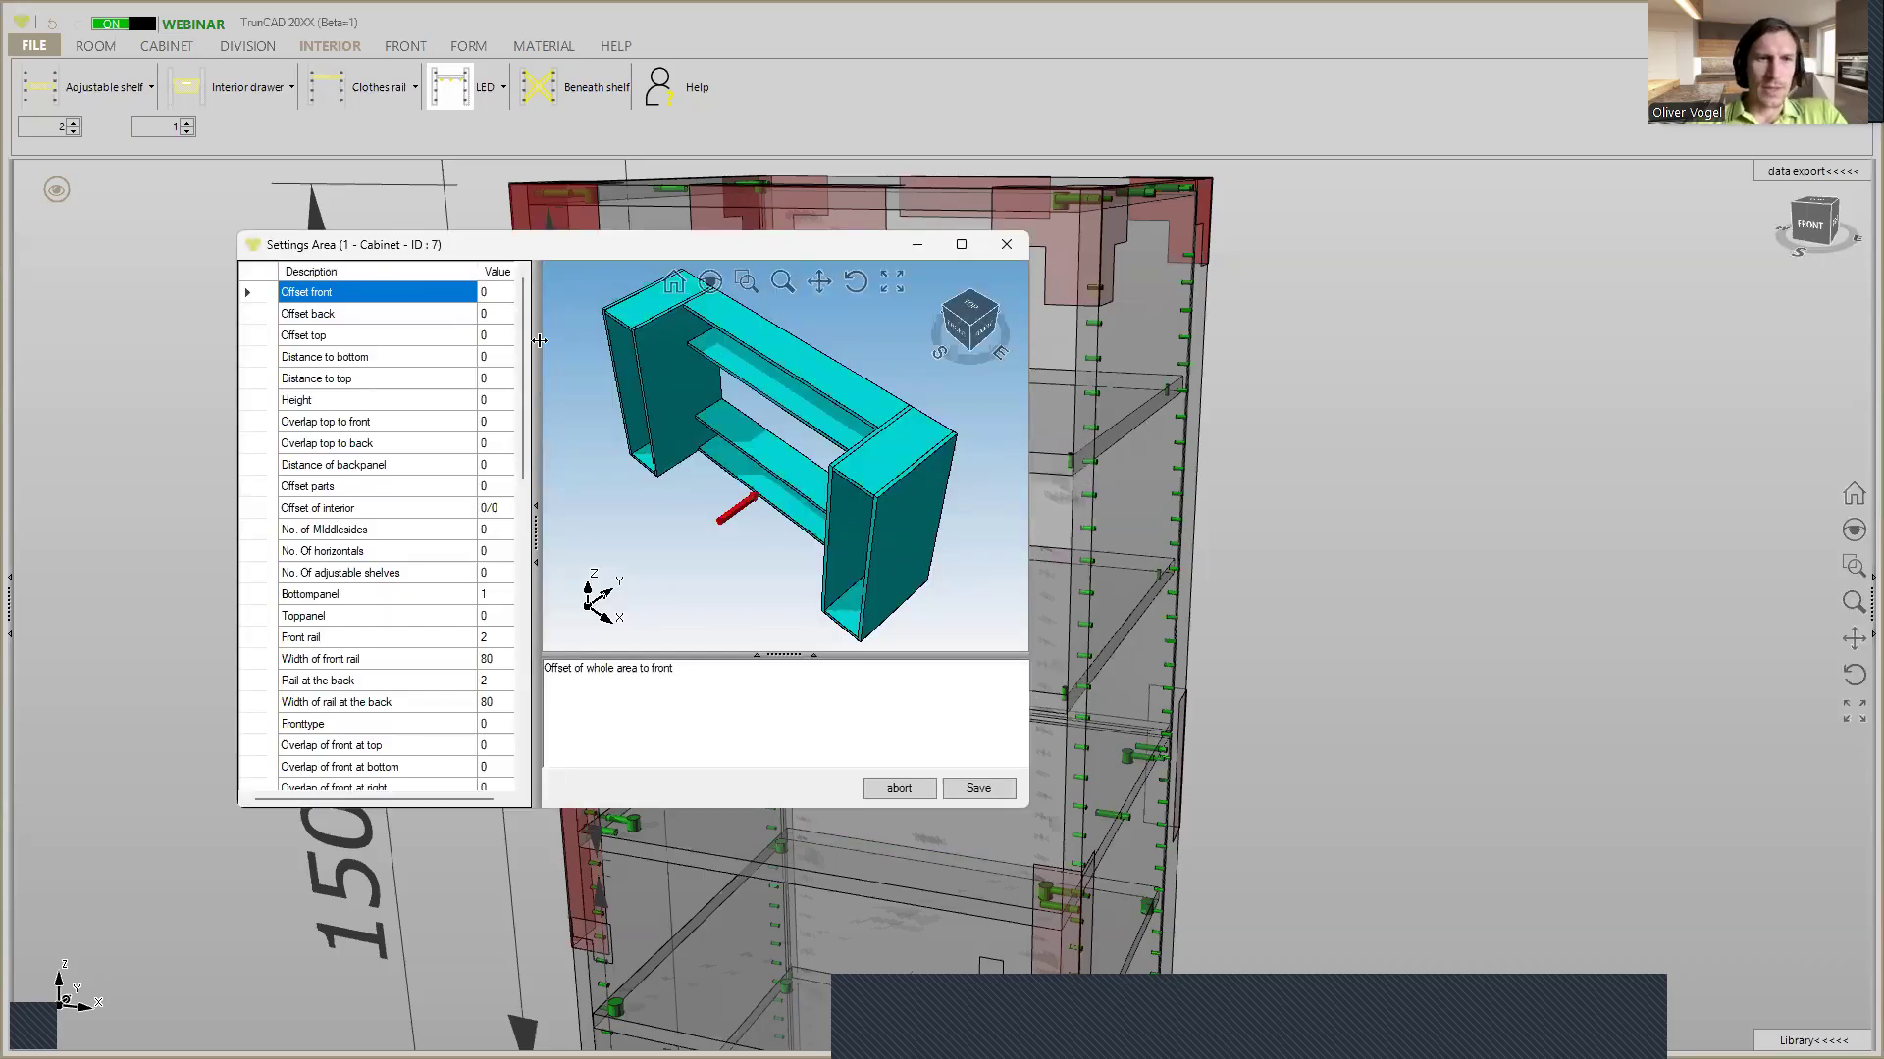
pyautogui.scroll(-15, 508, 359)
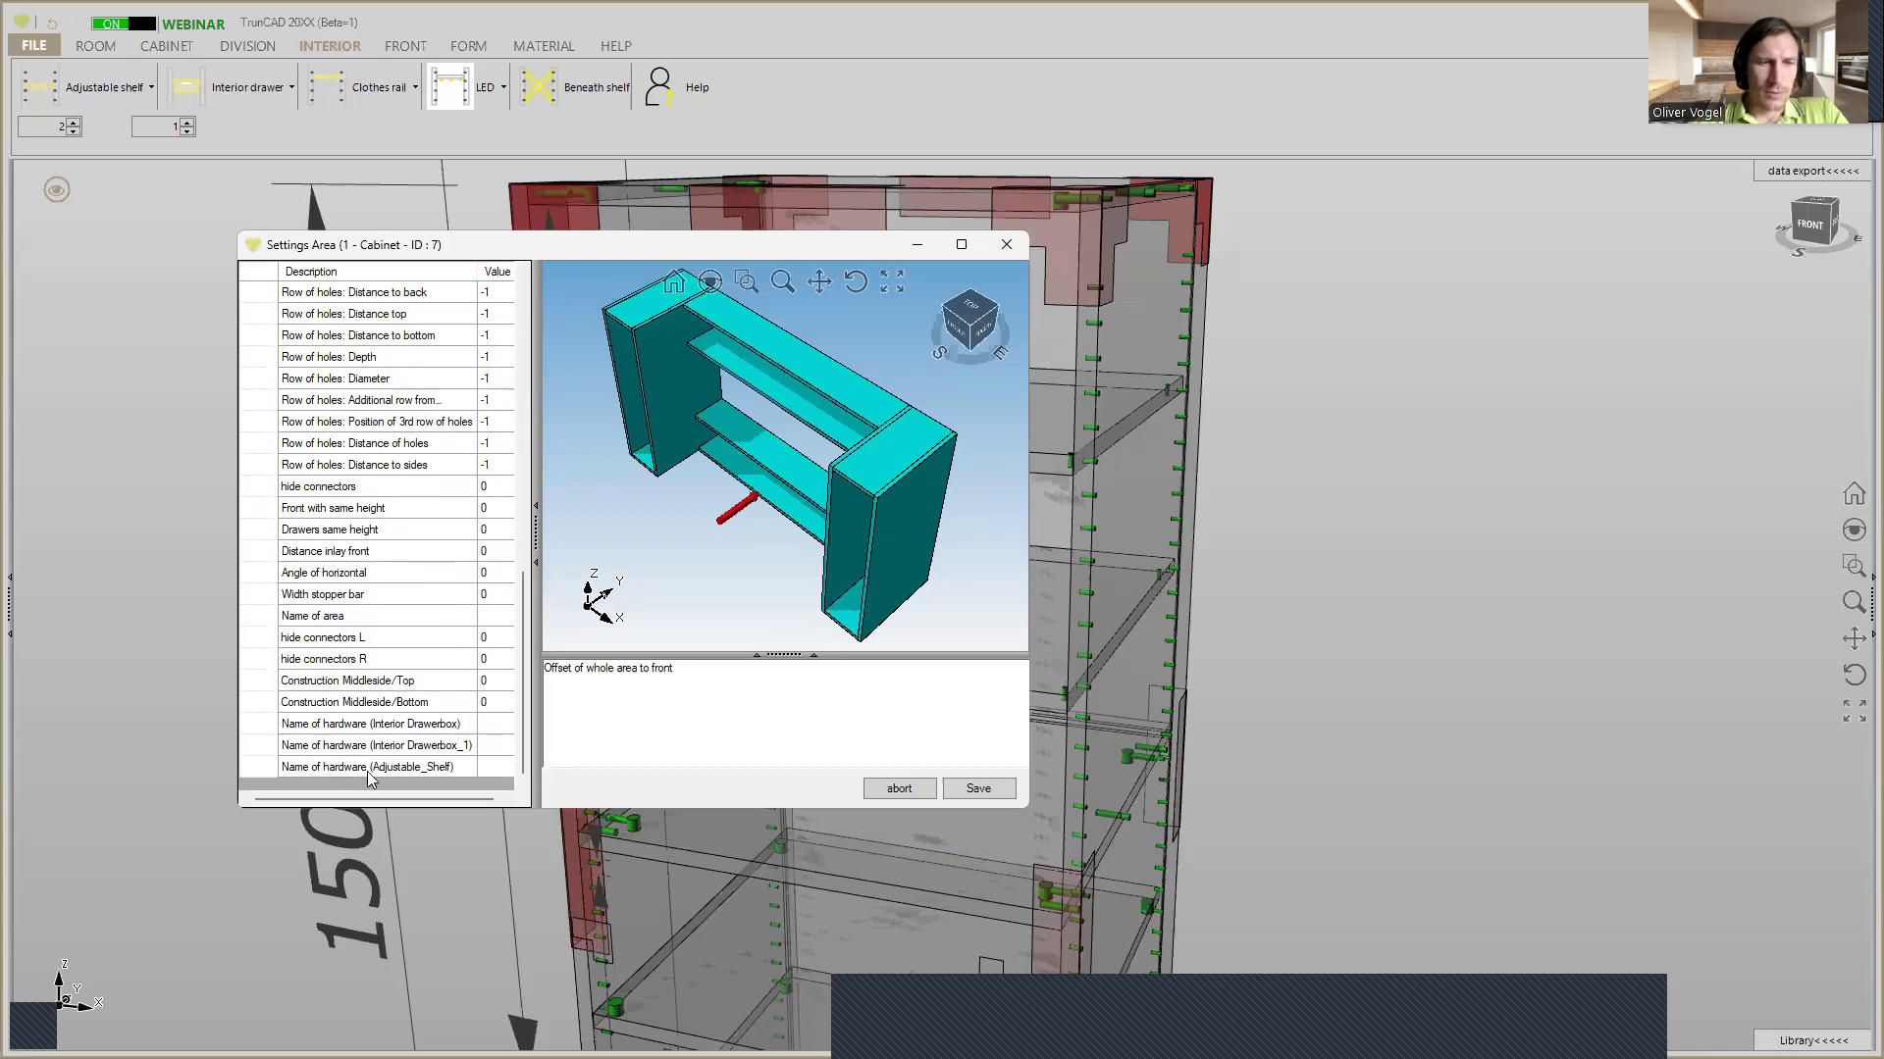
pyautogui.click(494, 768)
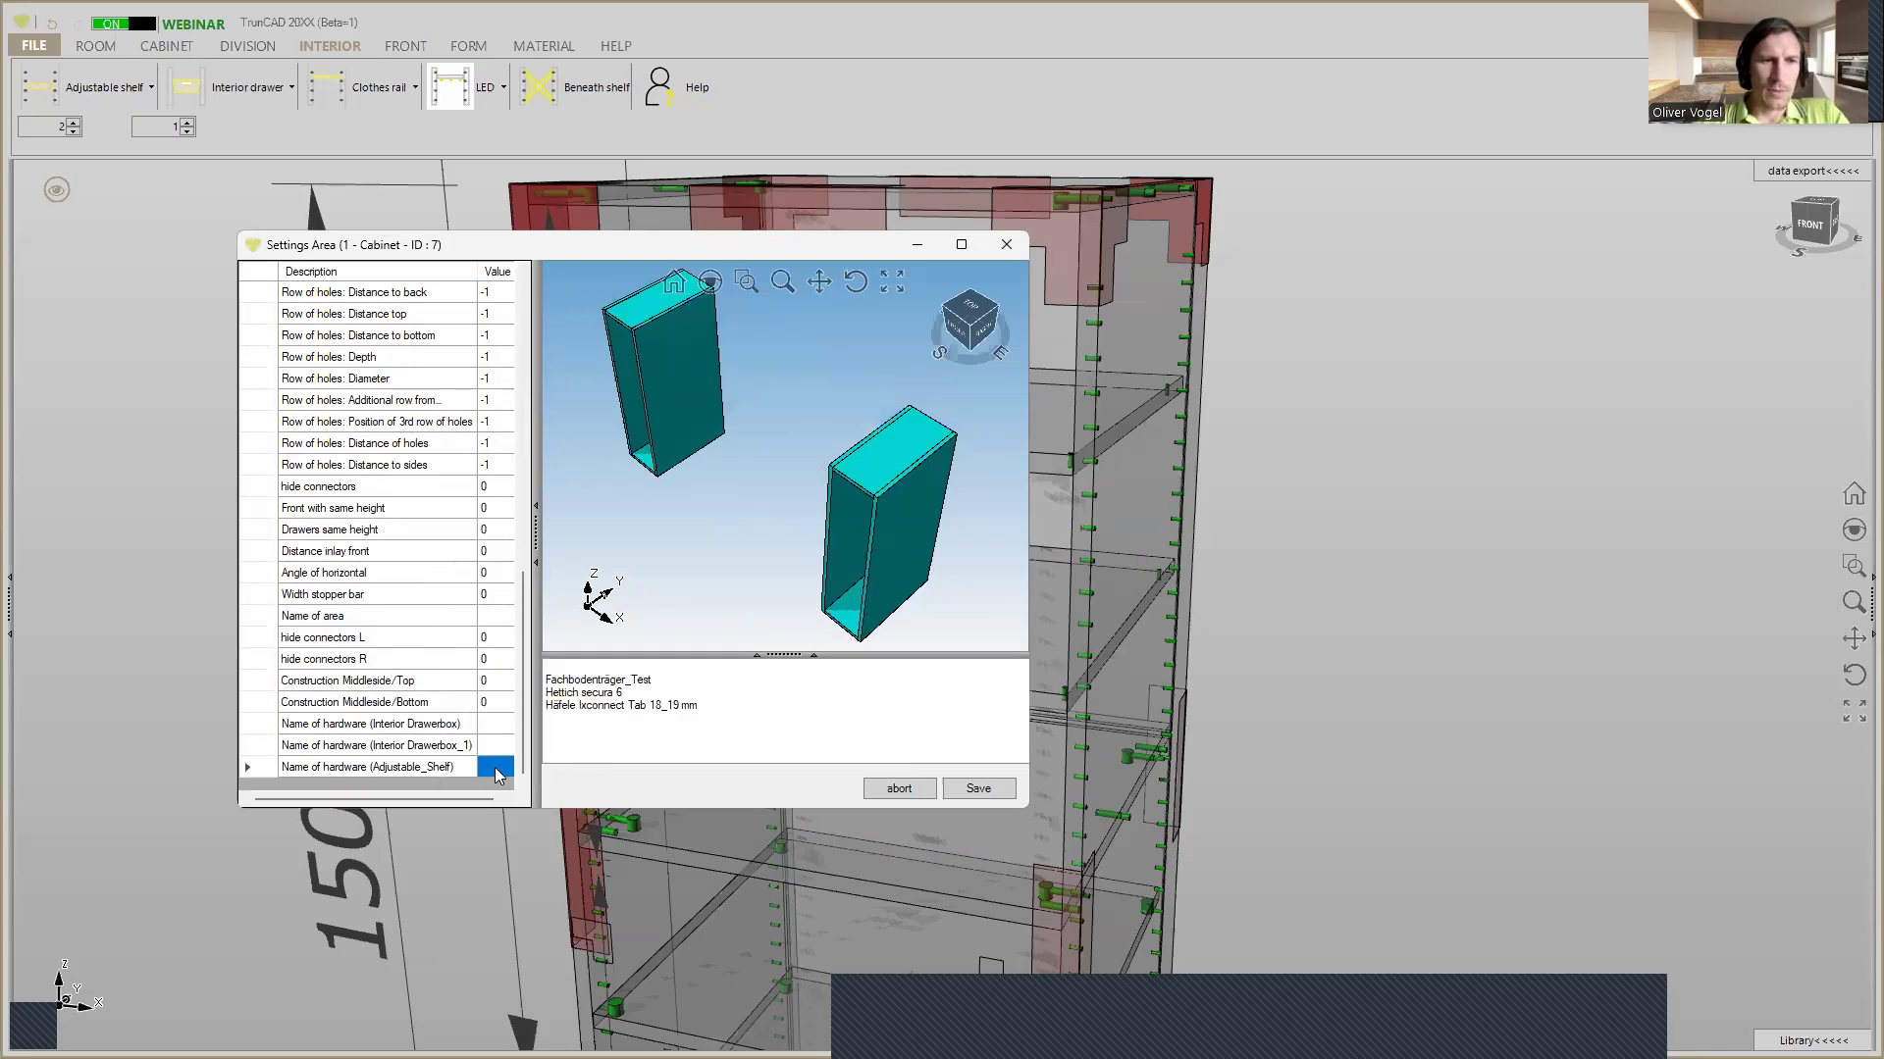
pyautogui.click(579, 706)
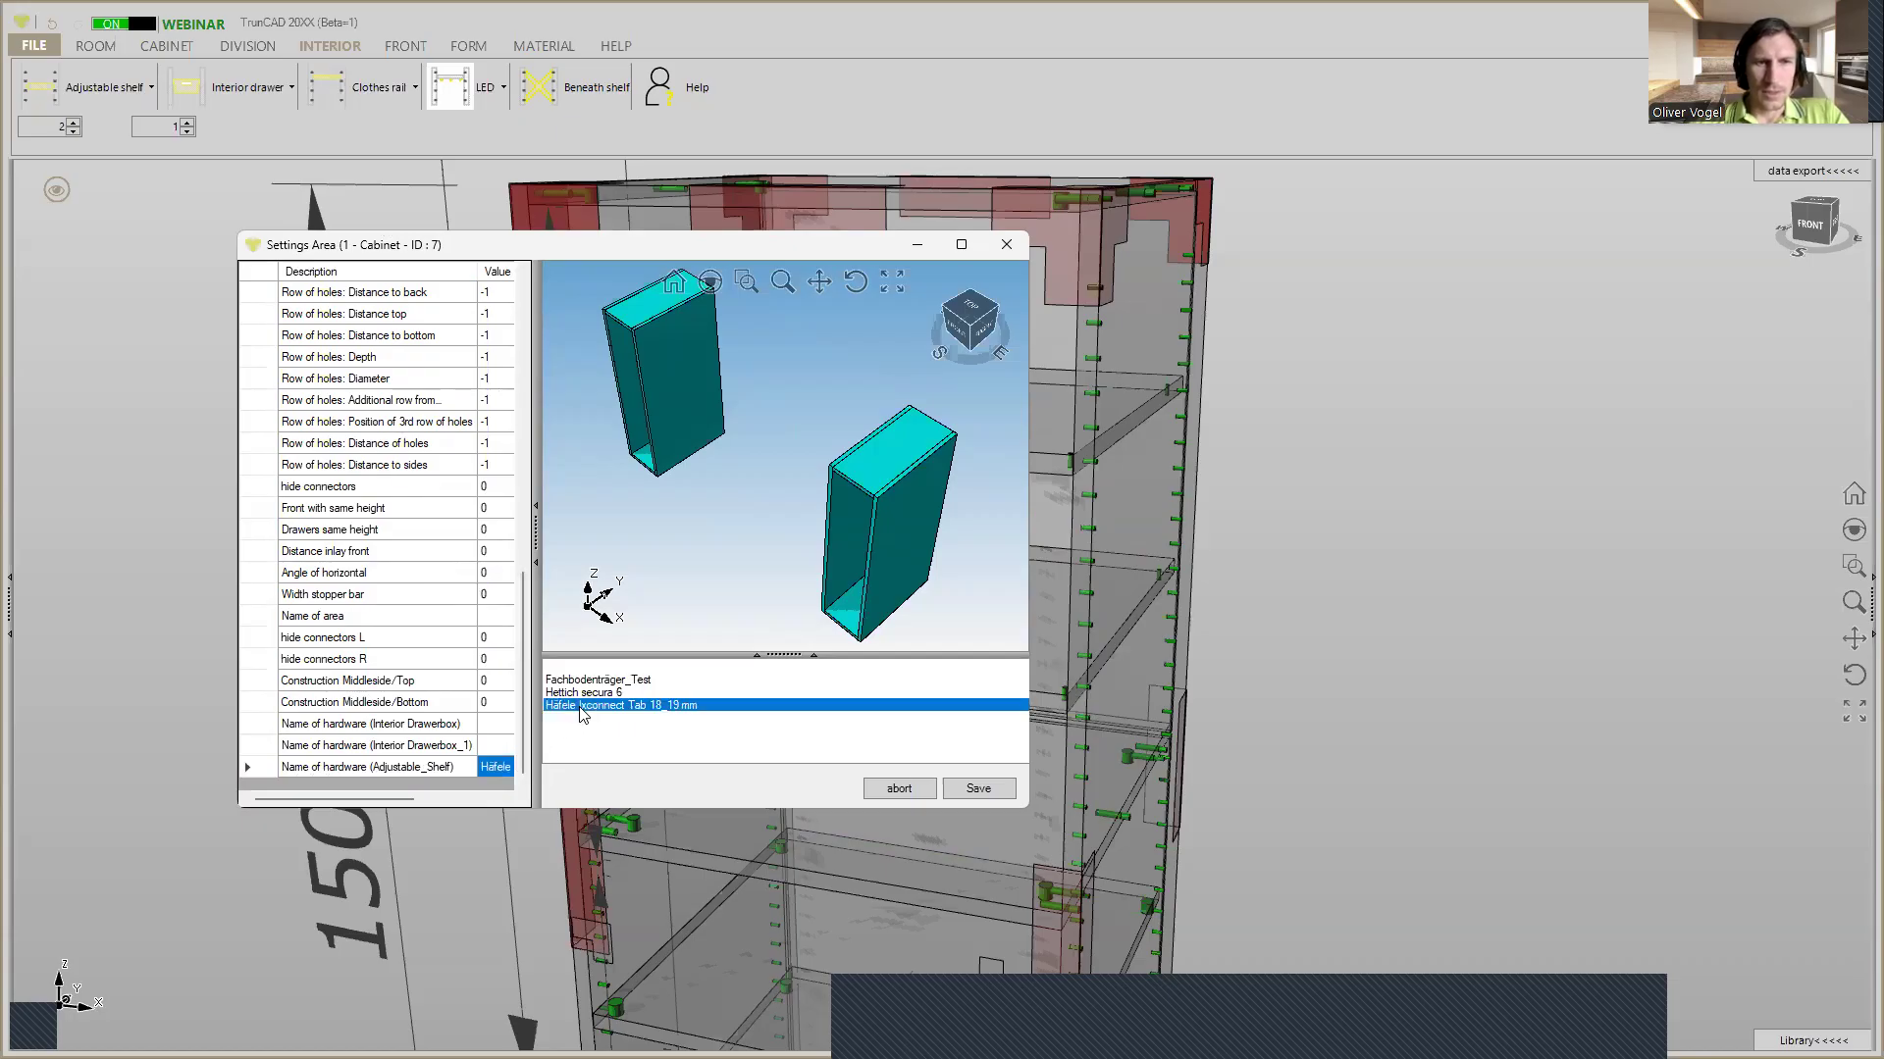
pyautogui.click(973, 797)
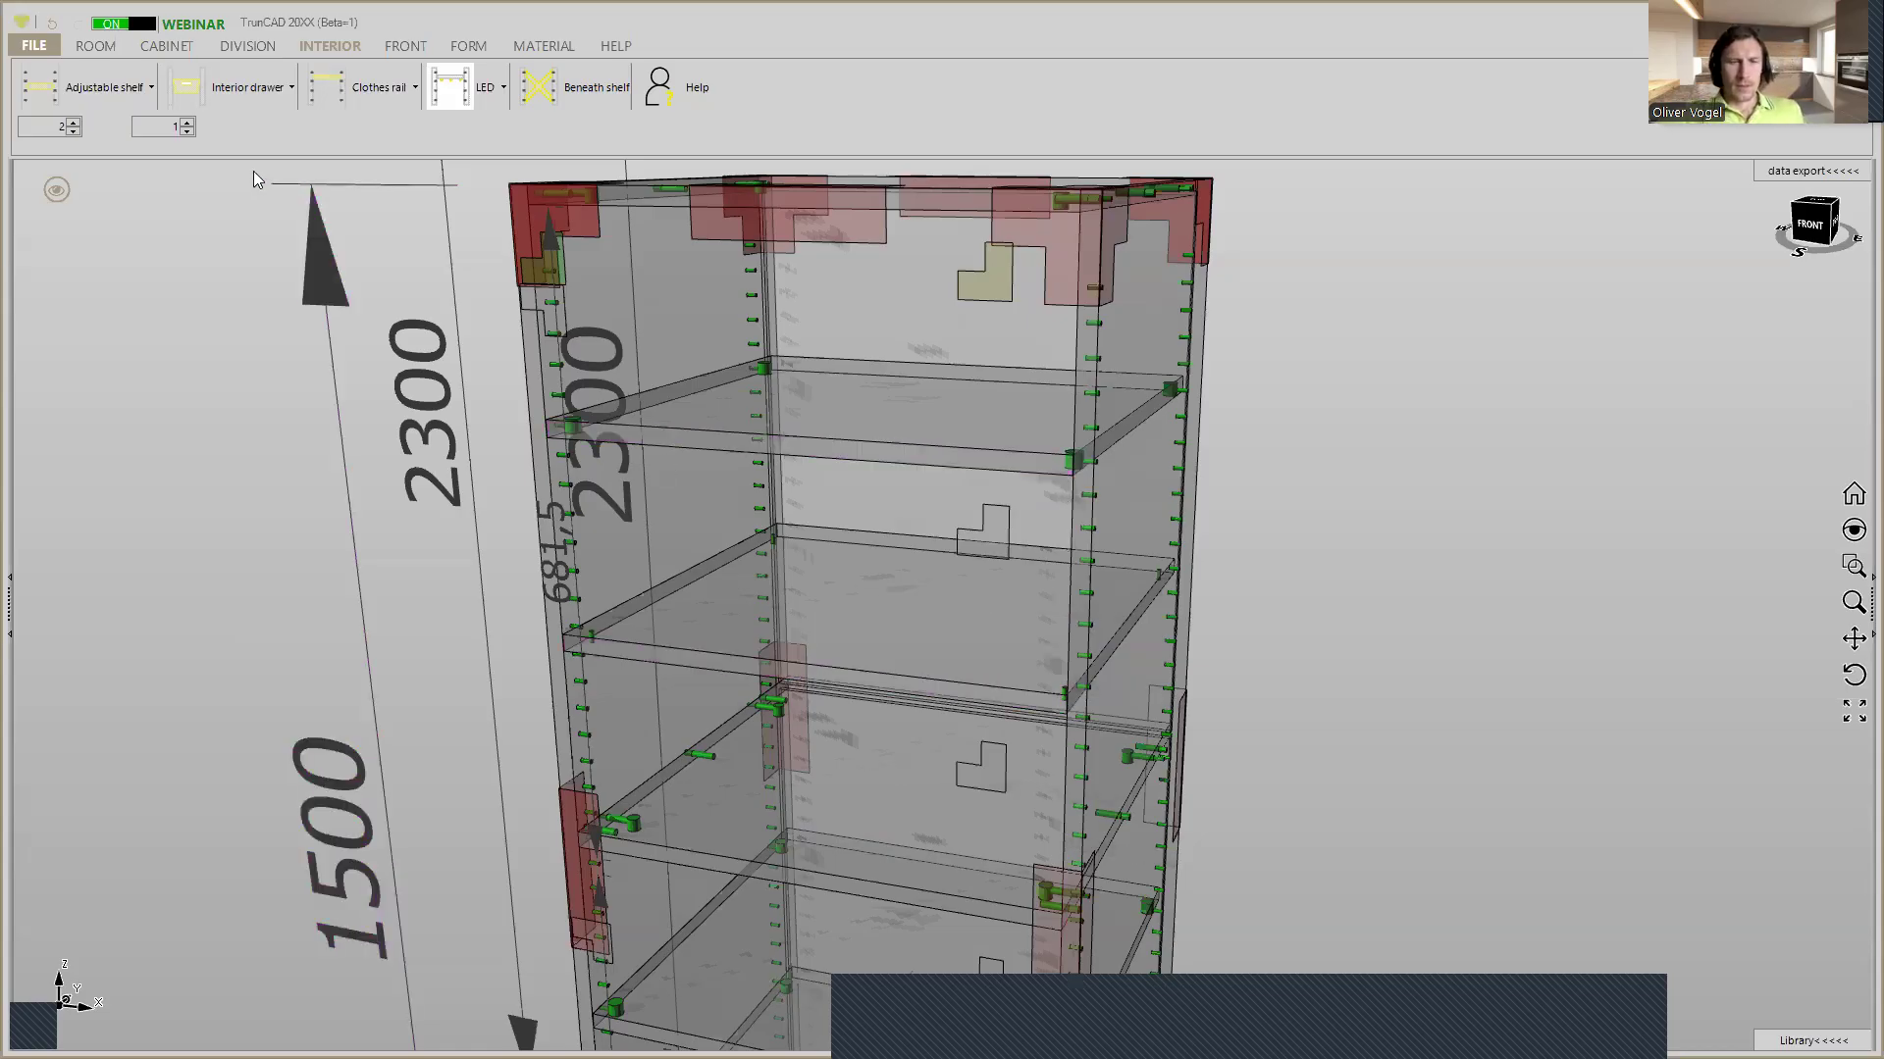
# Switch the model from transparent to solid shaded display and inspect the shelf areas in both compartments
pyautogui.click(56, 191)
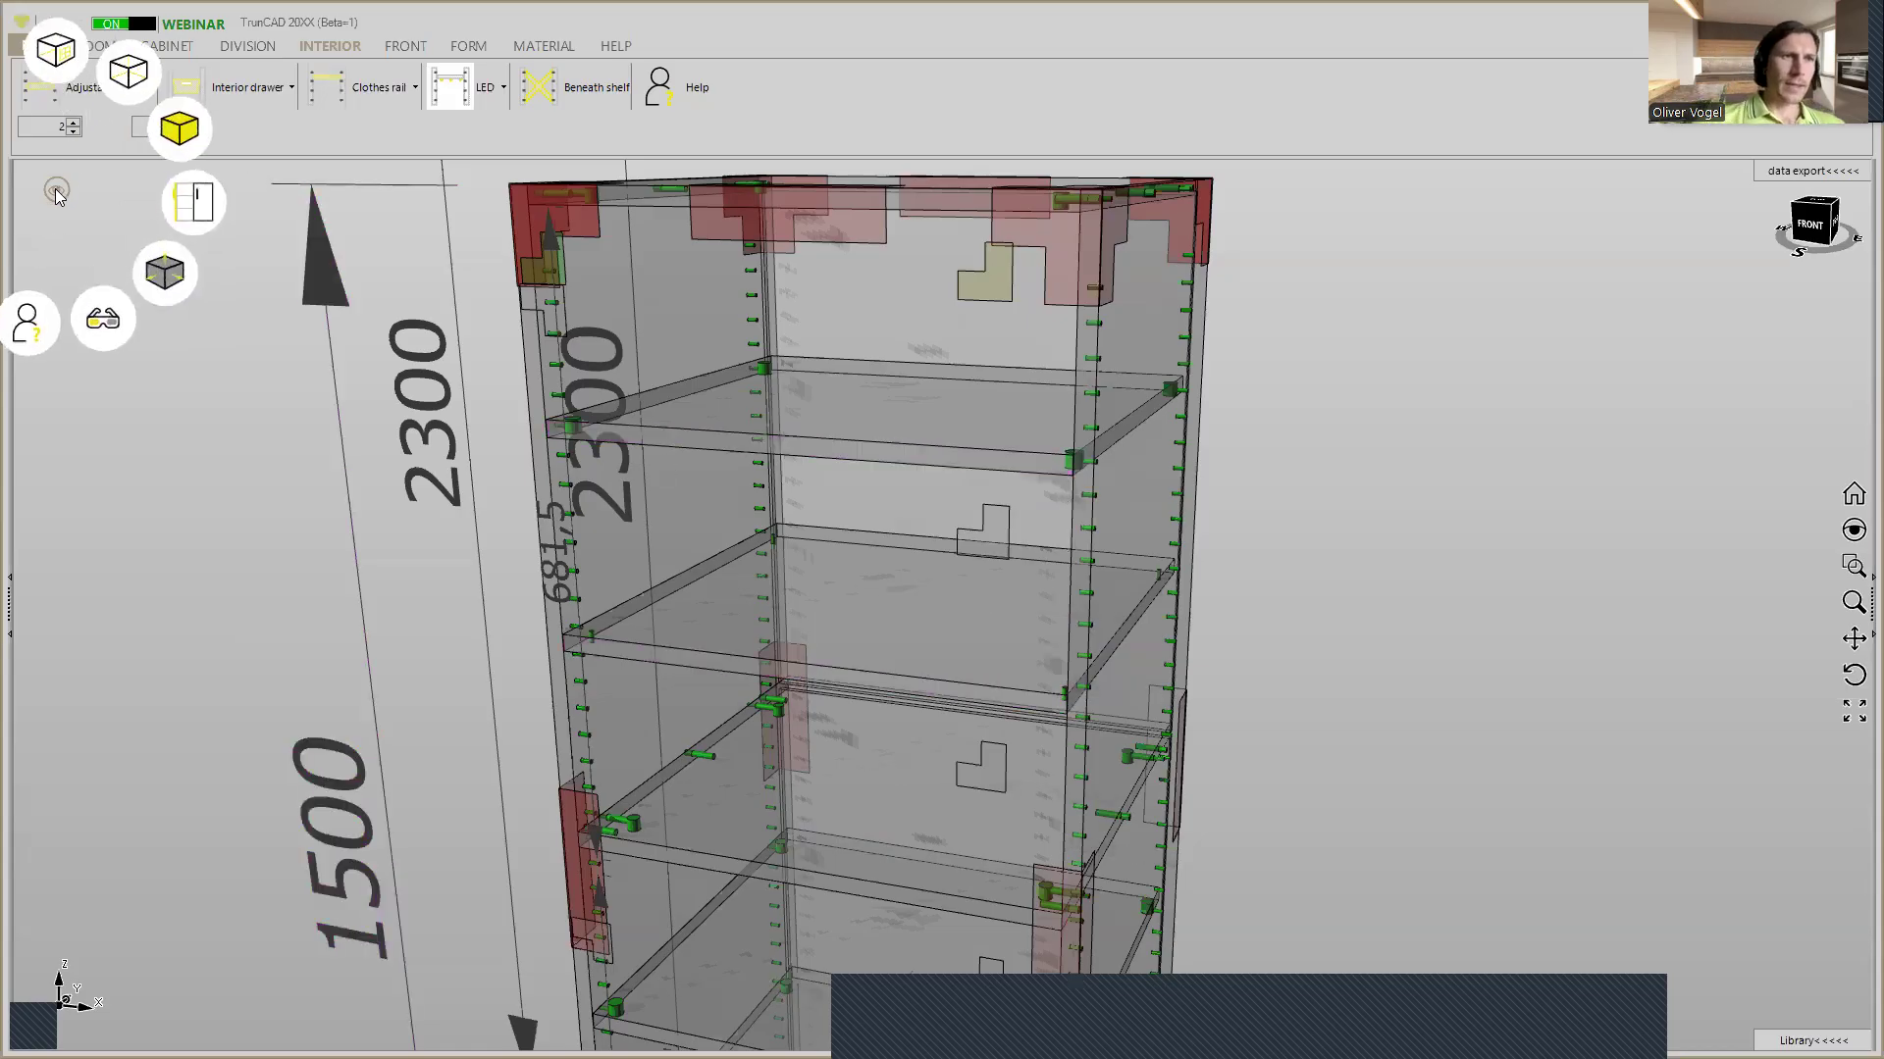
pyautogui.click(180, 130)
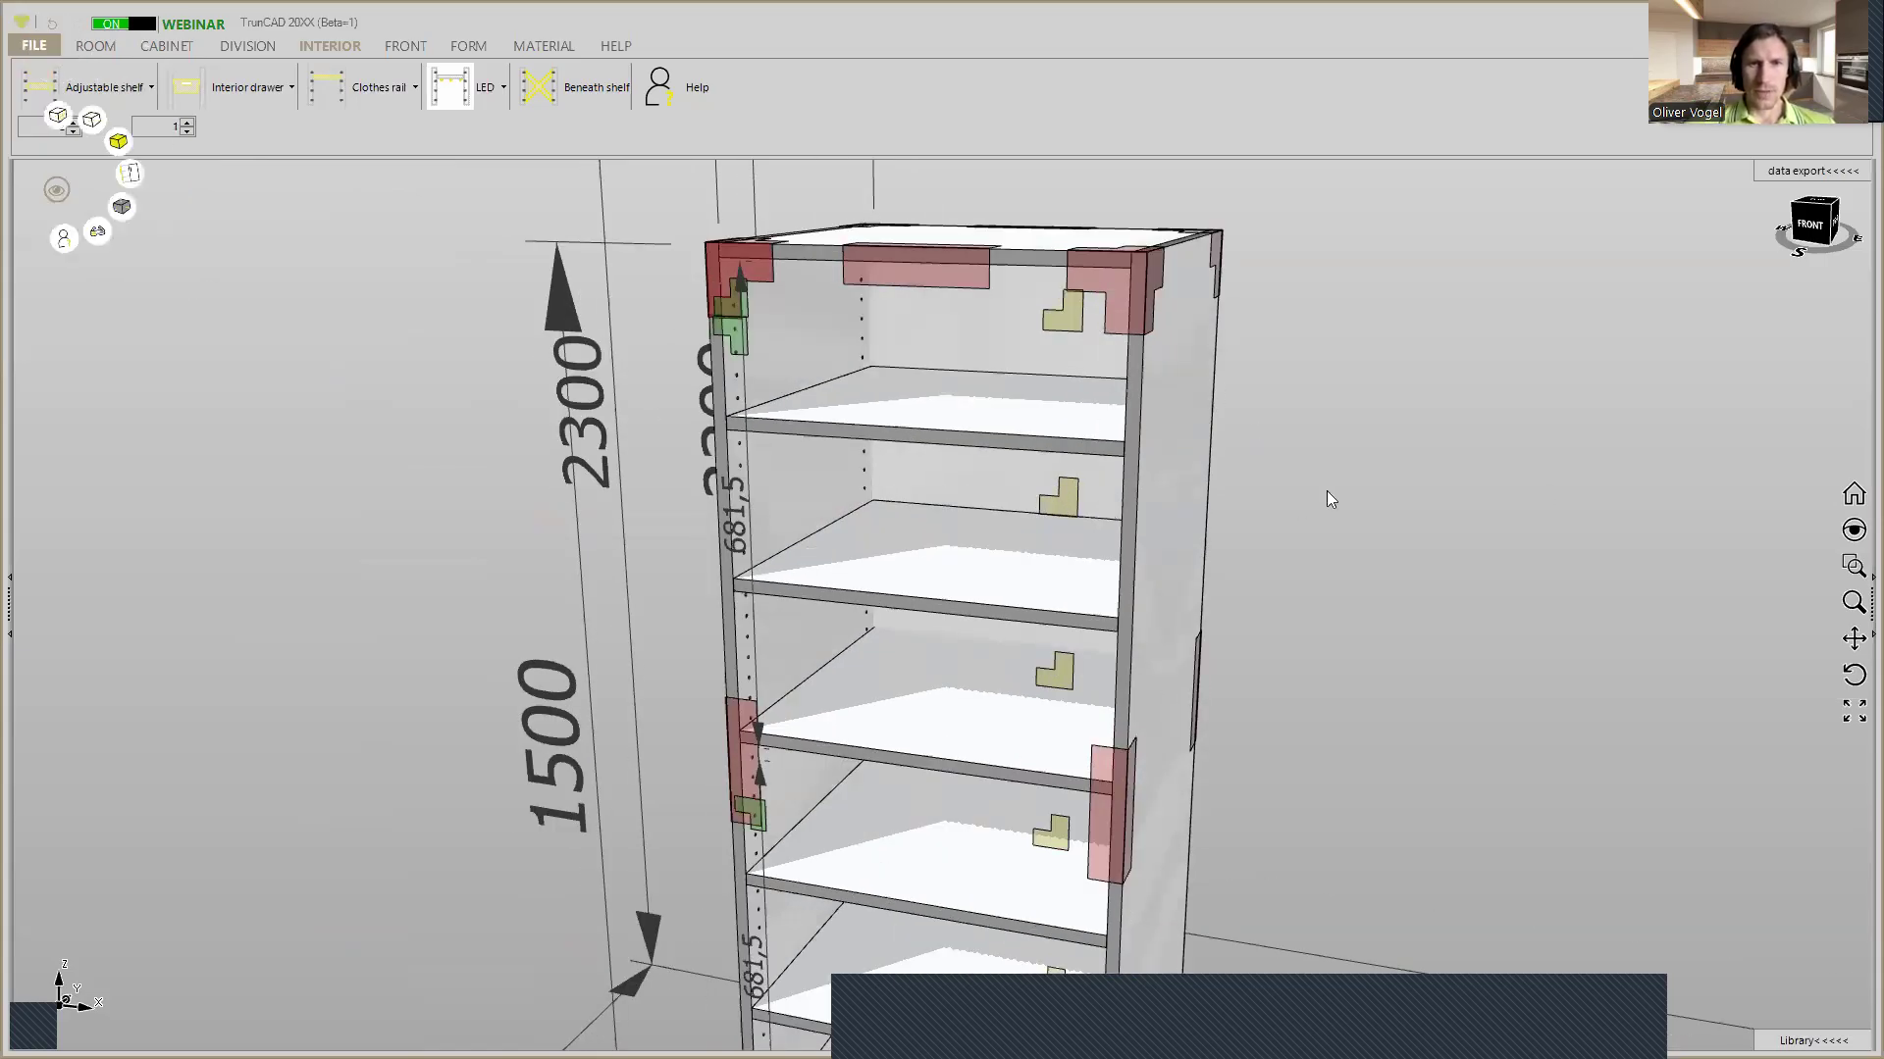
pyautogui.click(1065, 504)
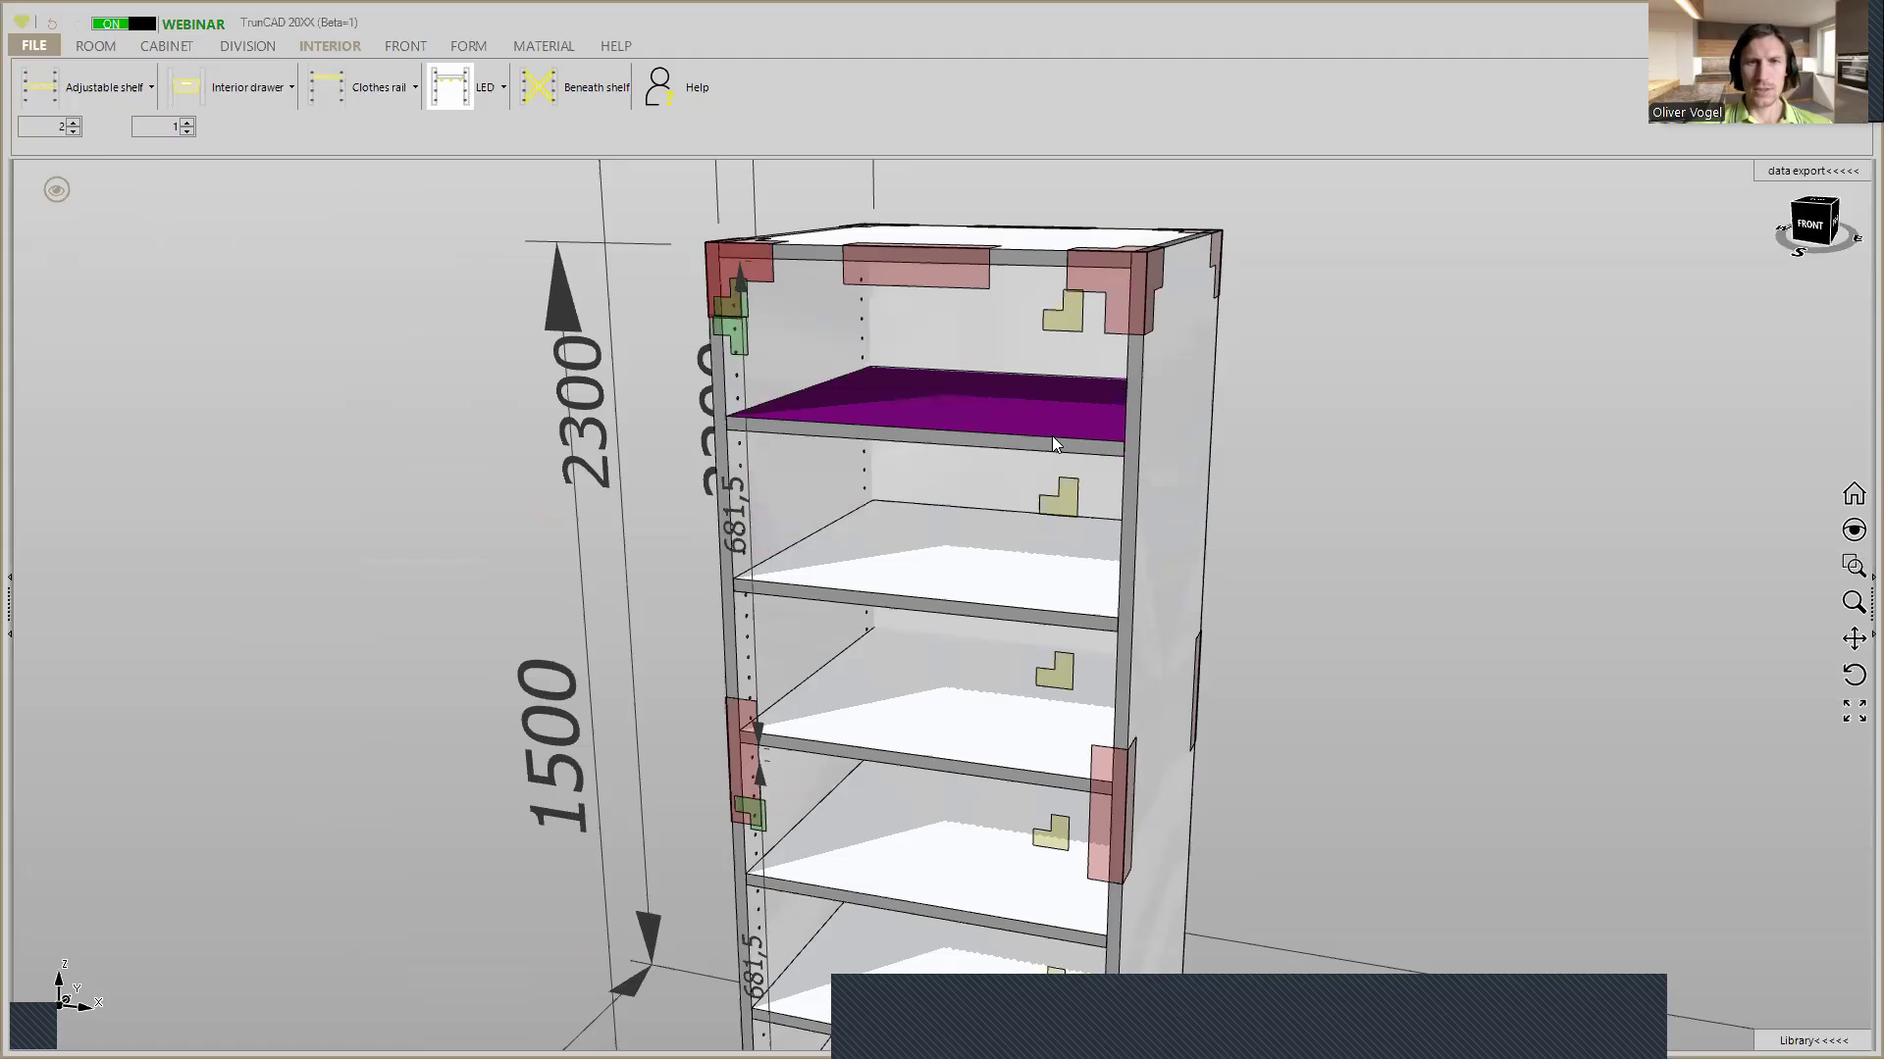
pyautogui.scroll(-5, 1058, 438)
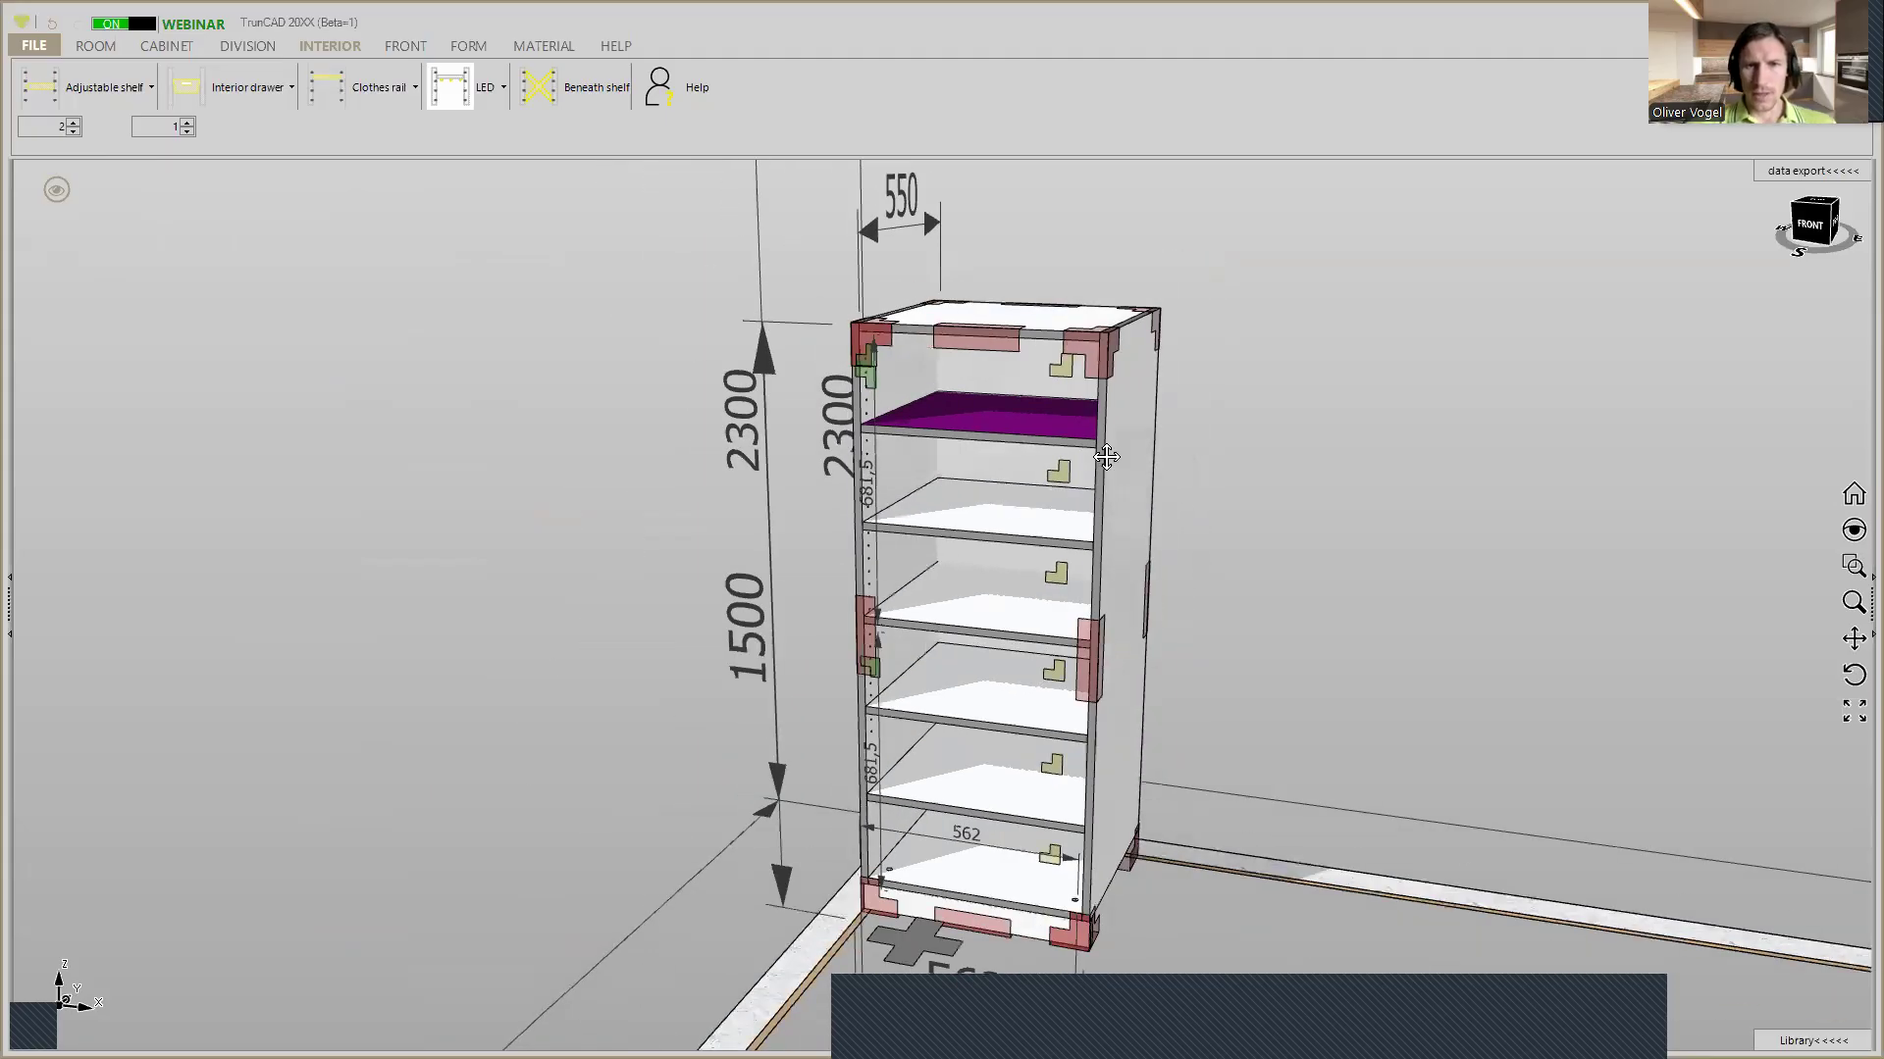
pyautogui.moveTo(1091, 675); pyautogui.dragTo(1072, 565, button='middle')
pyautogui.scroll(6, 1071, 563)
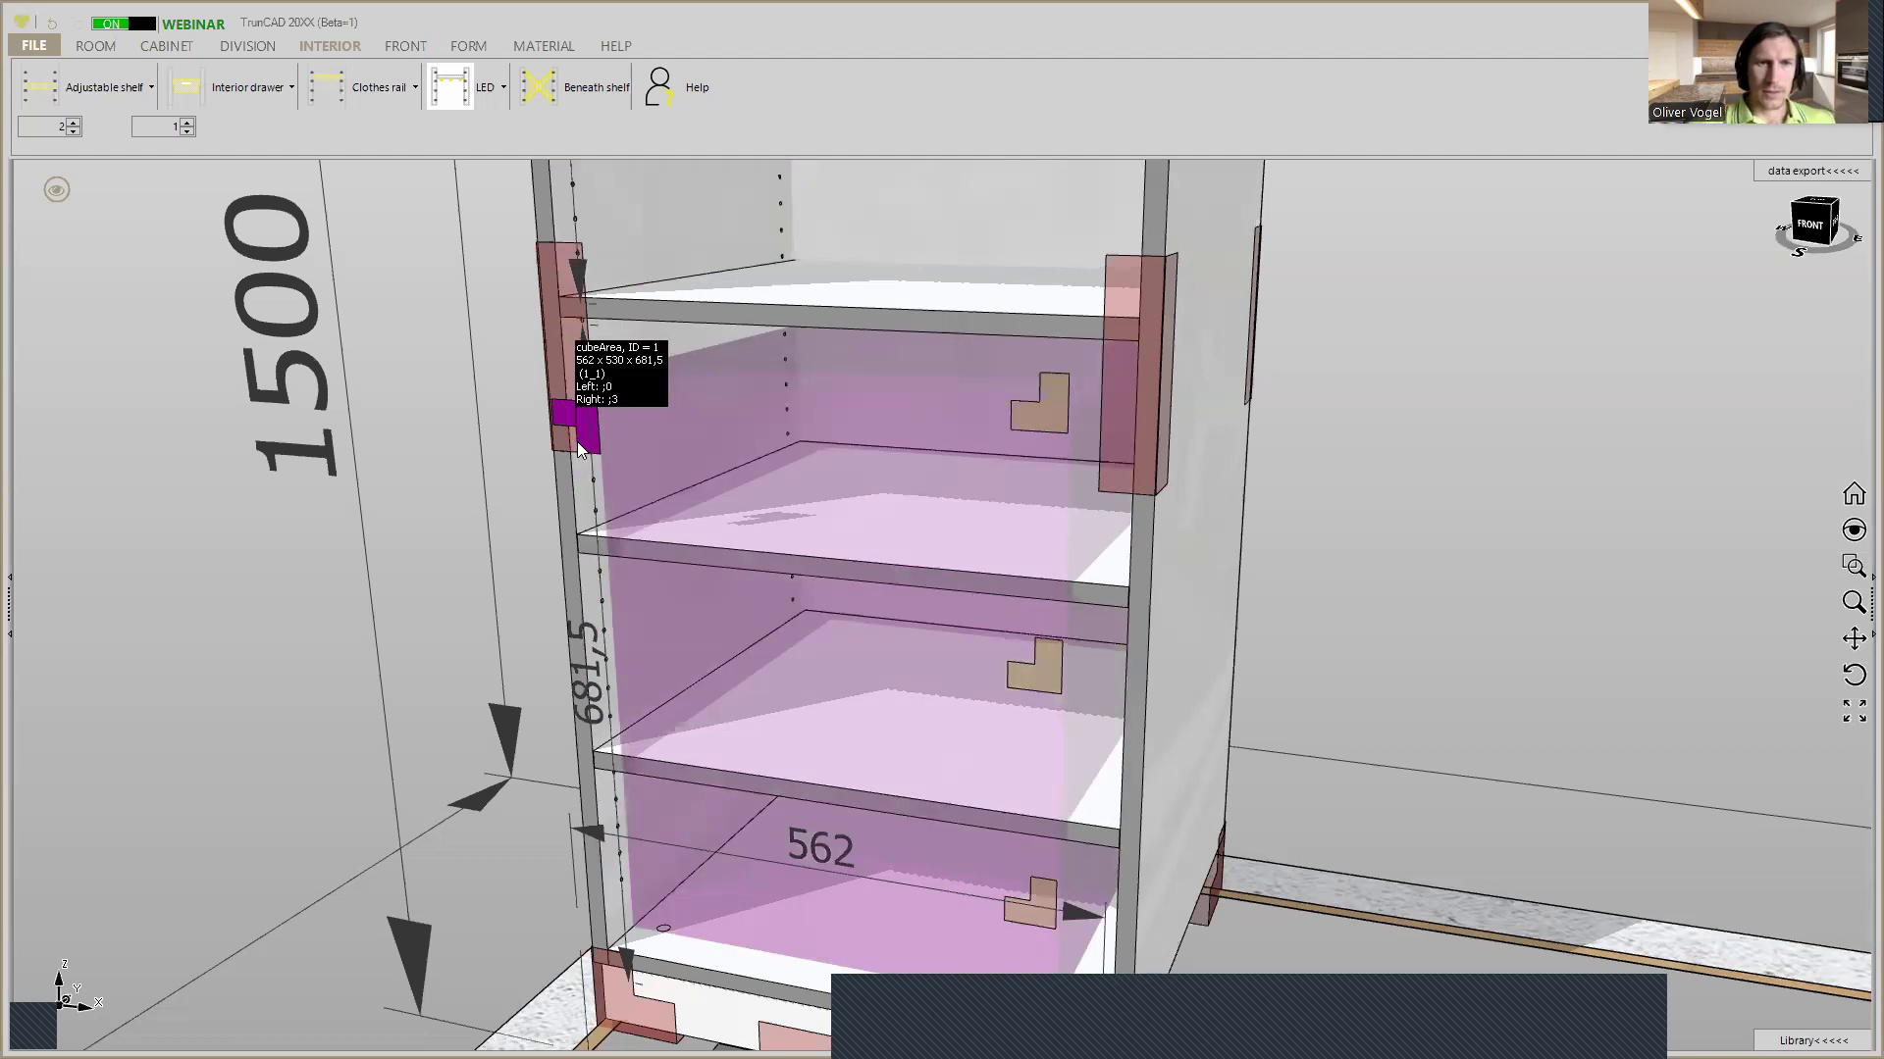
pyautogui.scroll(-3, 580, 439)
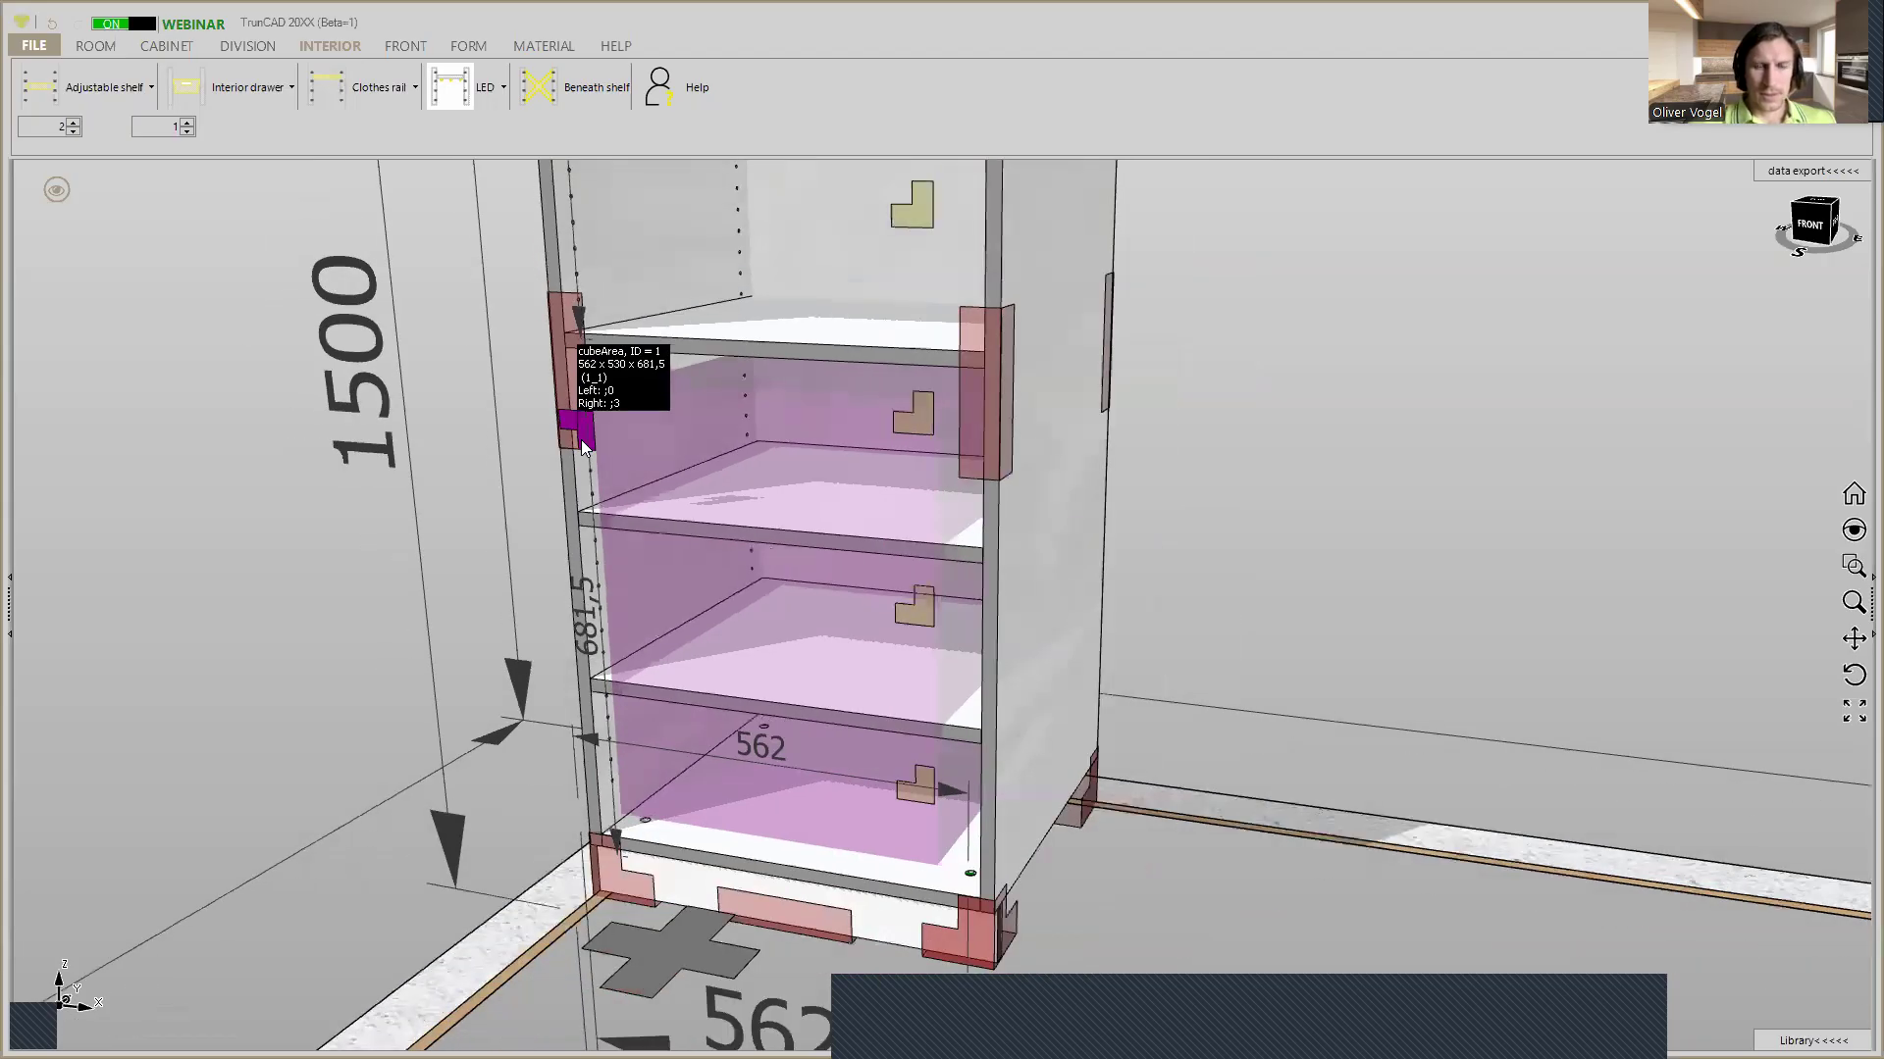
pyautogui.scroll(-3, 580, 440)
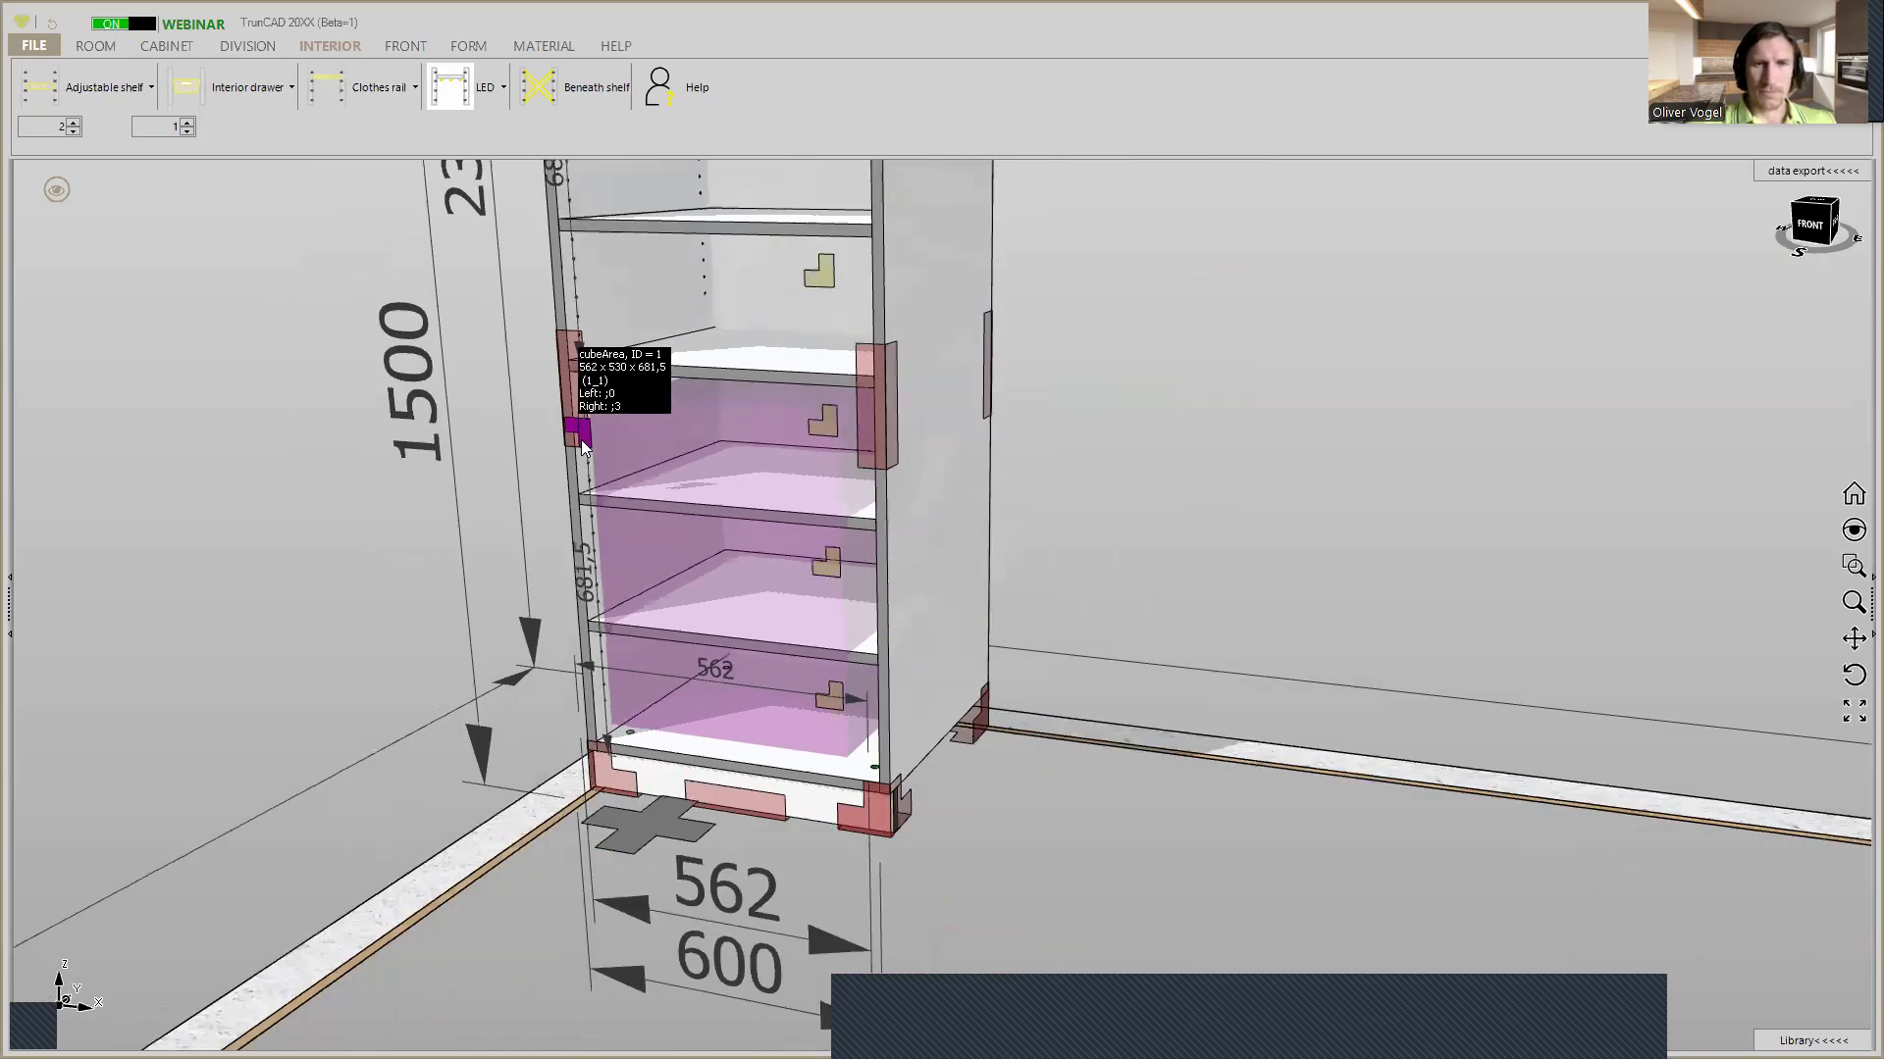
pyautogui.scroll(-3, 581, 439)
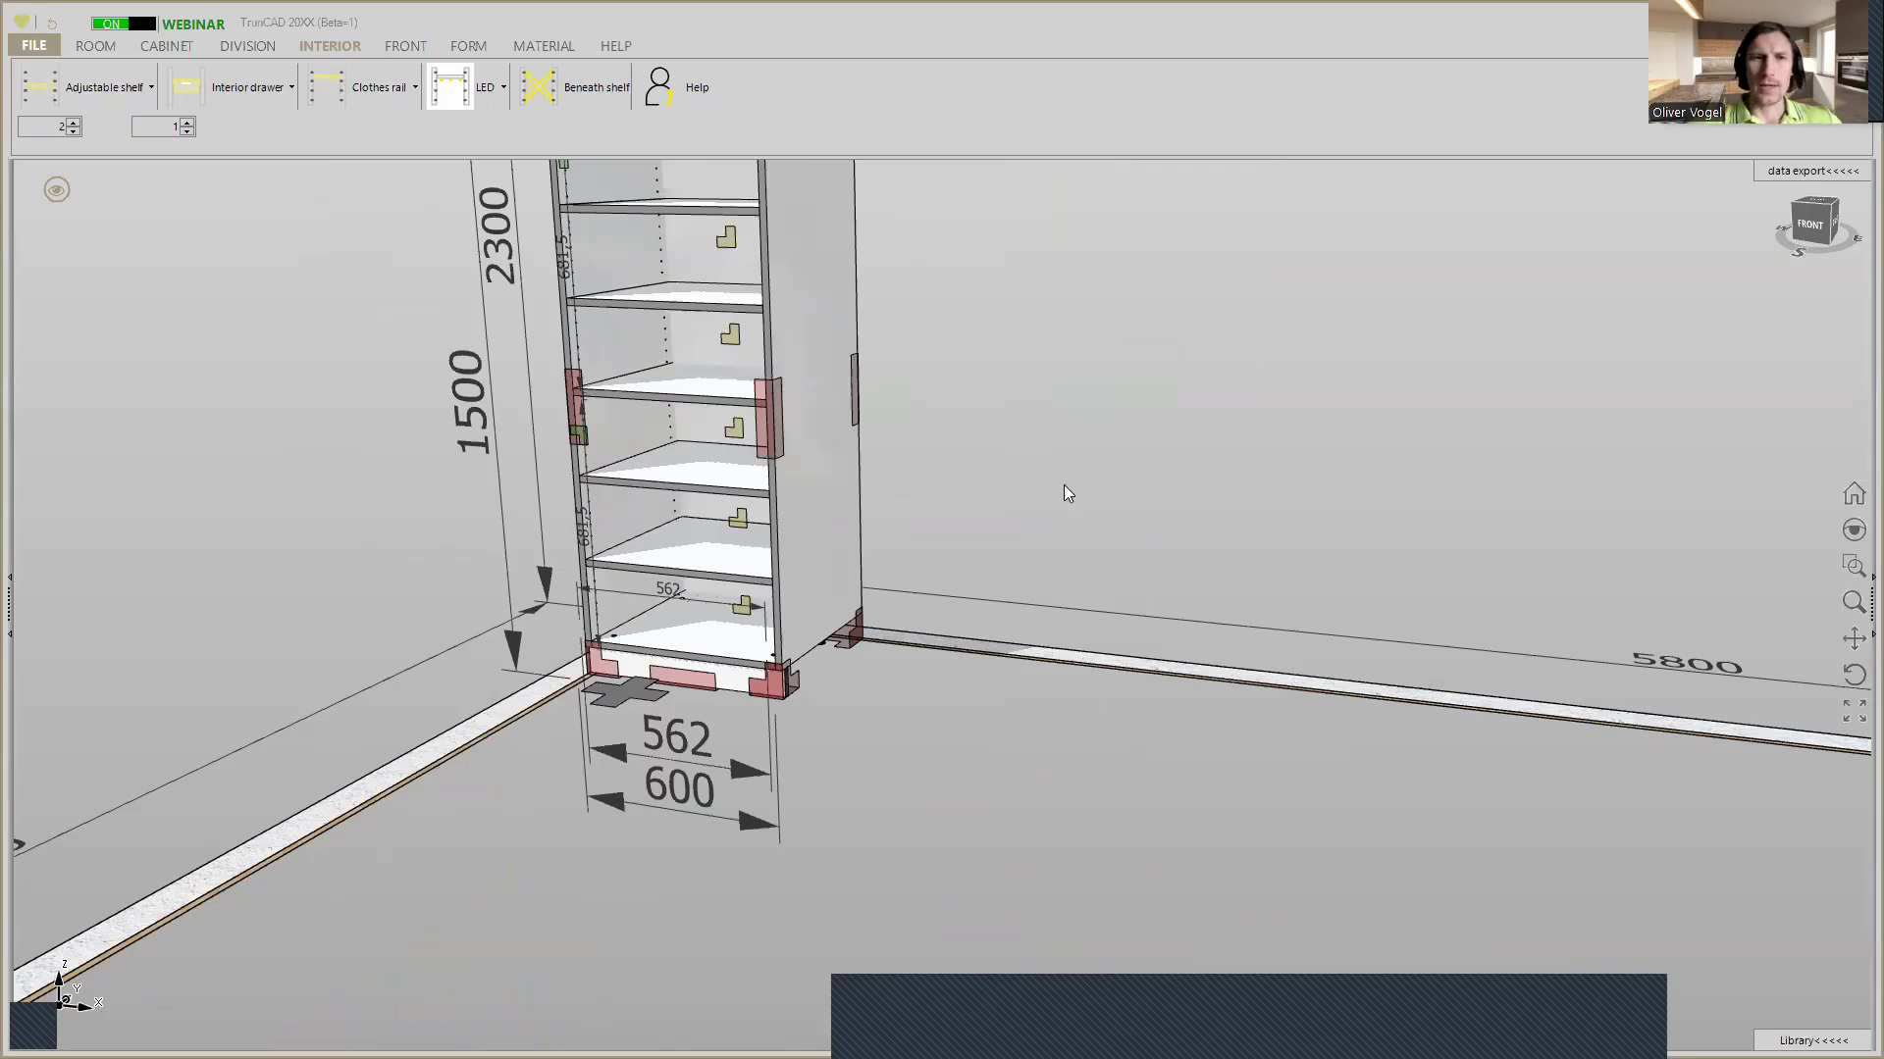
# Delete the contents of the cabinet's whole interior area, including the fixed middle shelf and all adjustable shelves
pyautogui.scroll(-3, 1064, 485)
pyautogui.moveTo(1064, 484); pyautogui.dragTo(725, 386, button='middle')
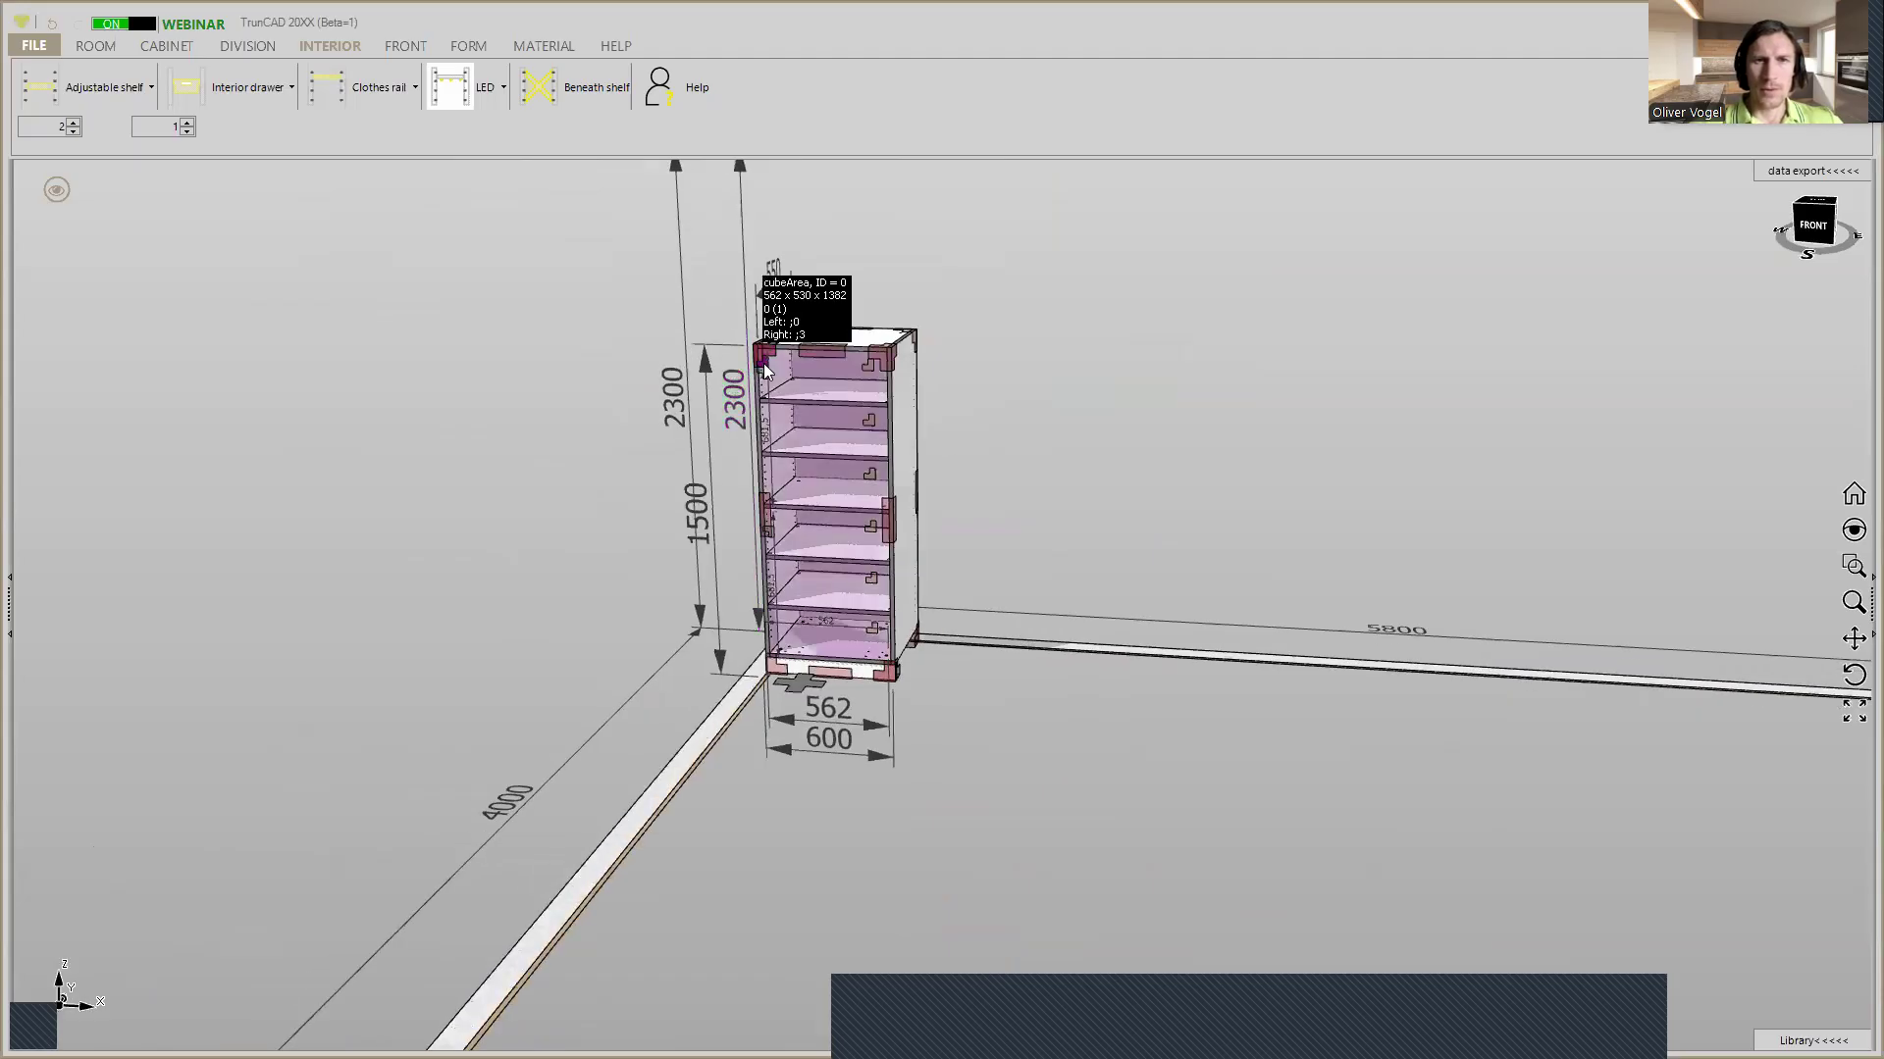
pyautogui.click(762, 371)
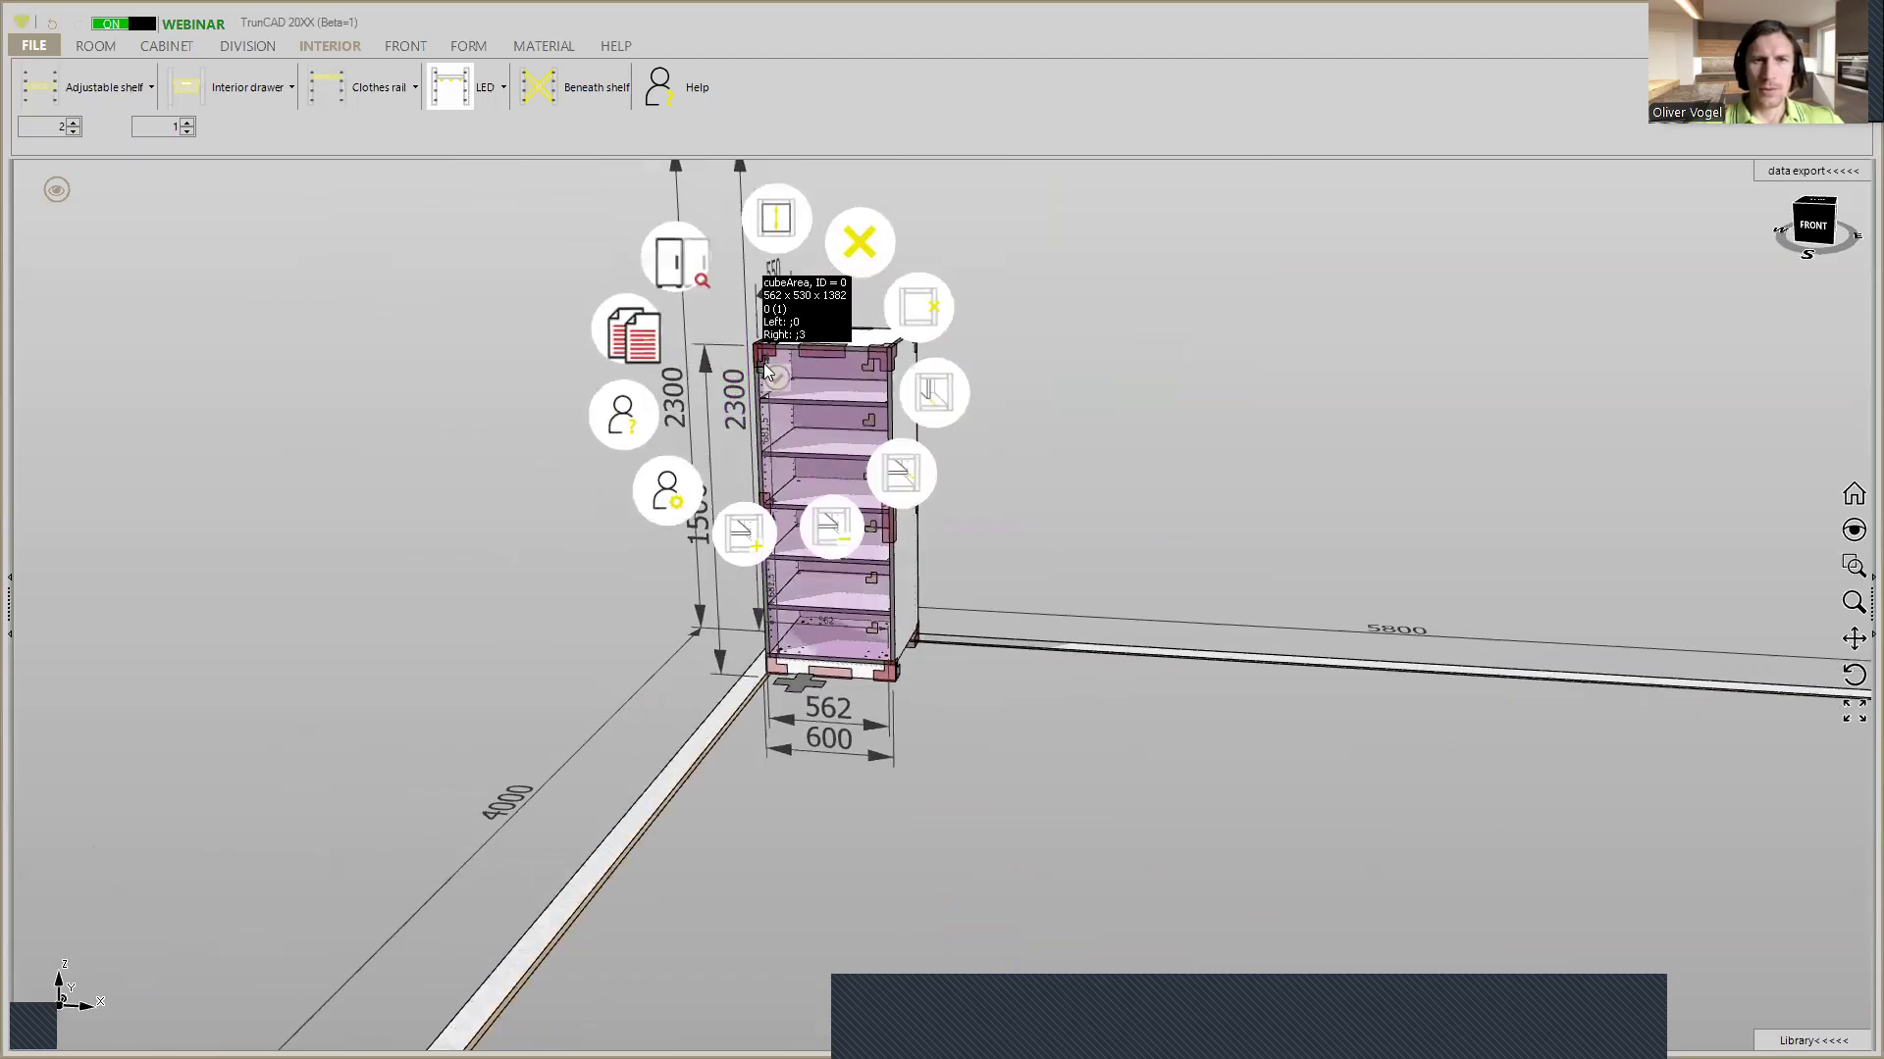
pyautogui.click(854, 251)
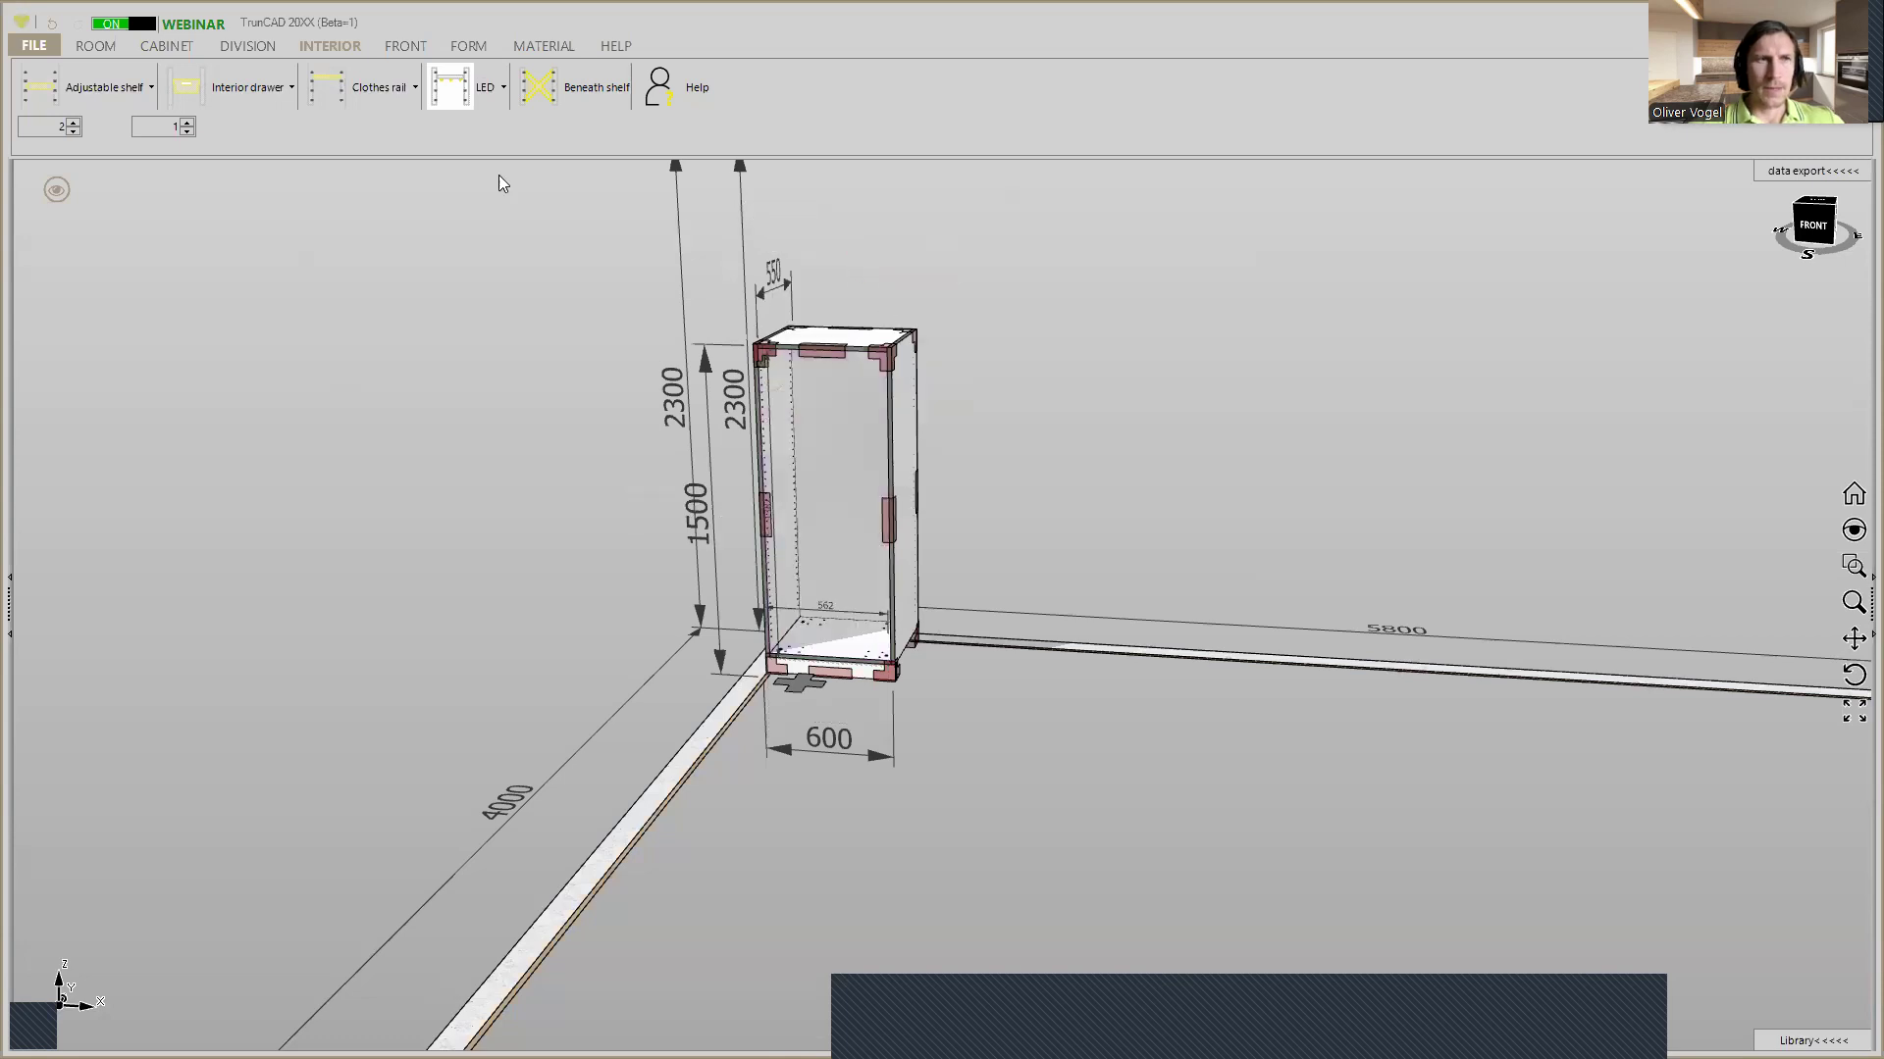
# Set the cabinet's height to 940 mm
pyautogui.click(708, 365)
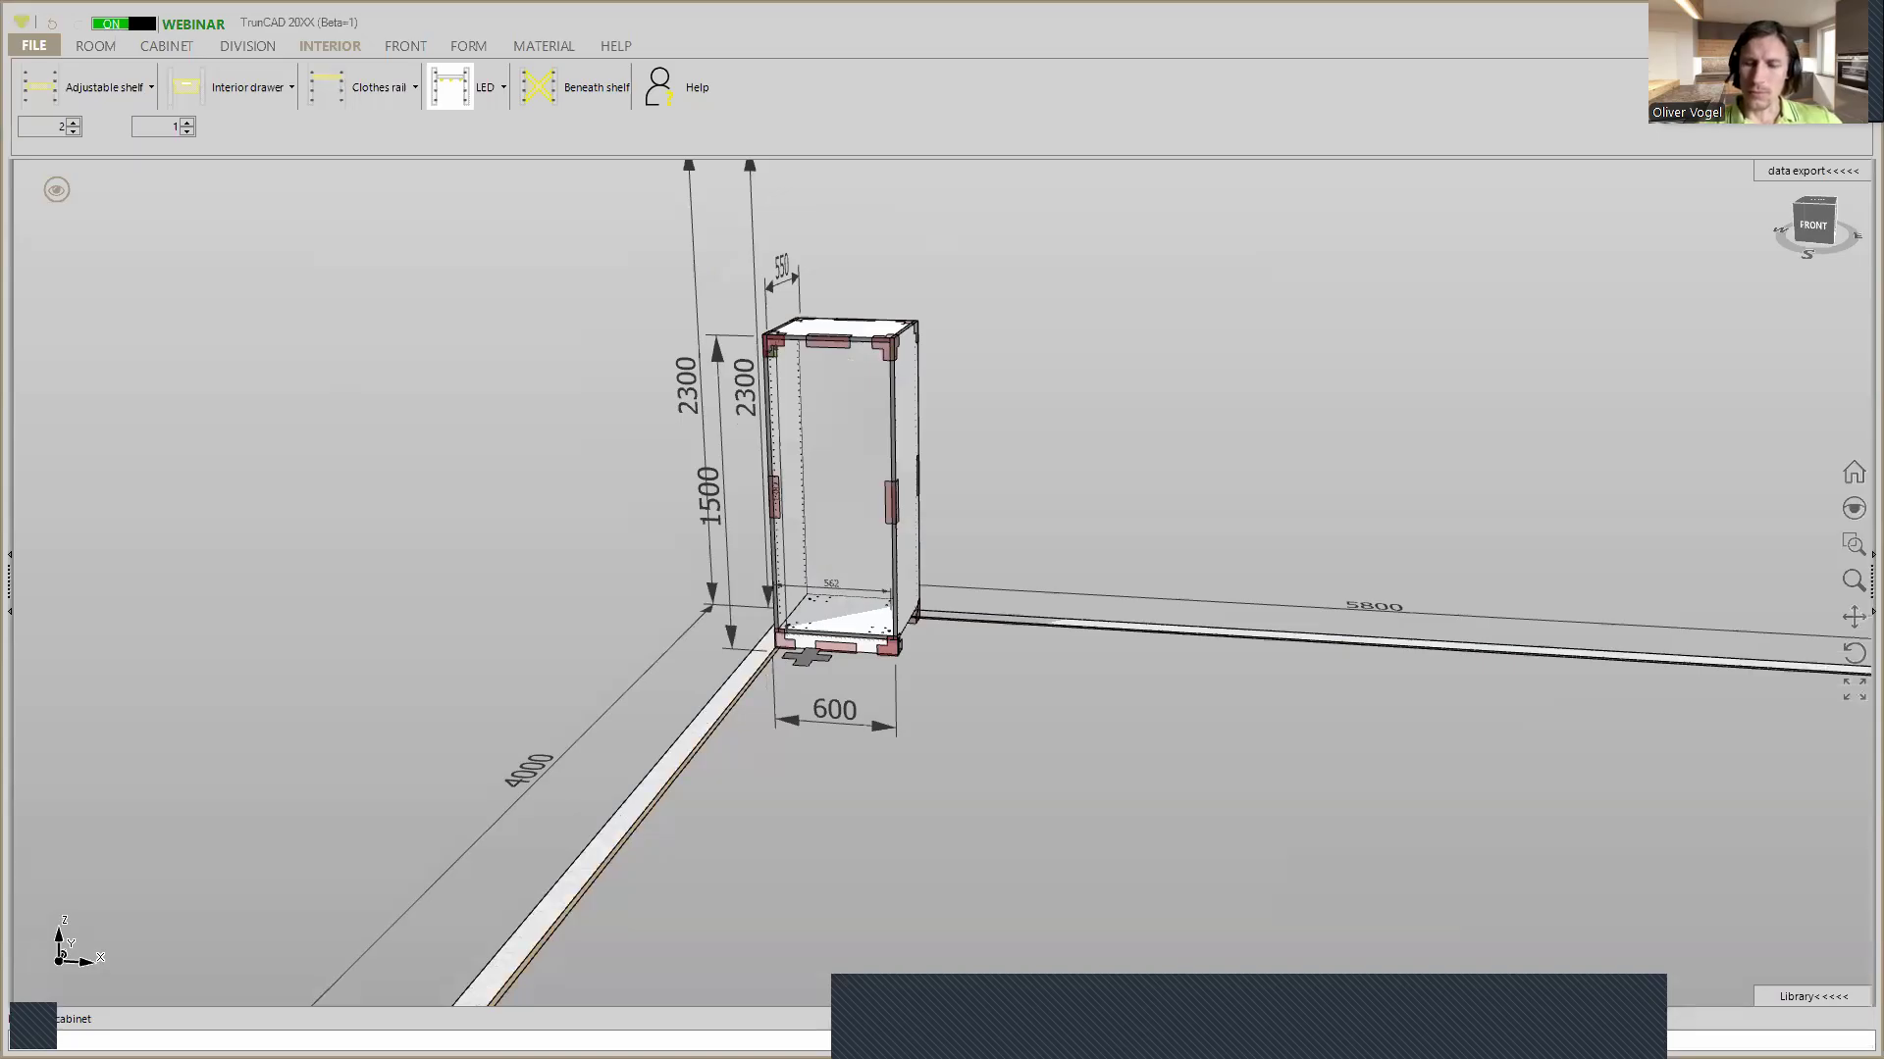
pyautogui.press('Return')
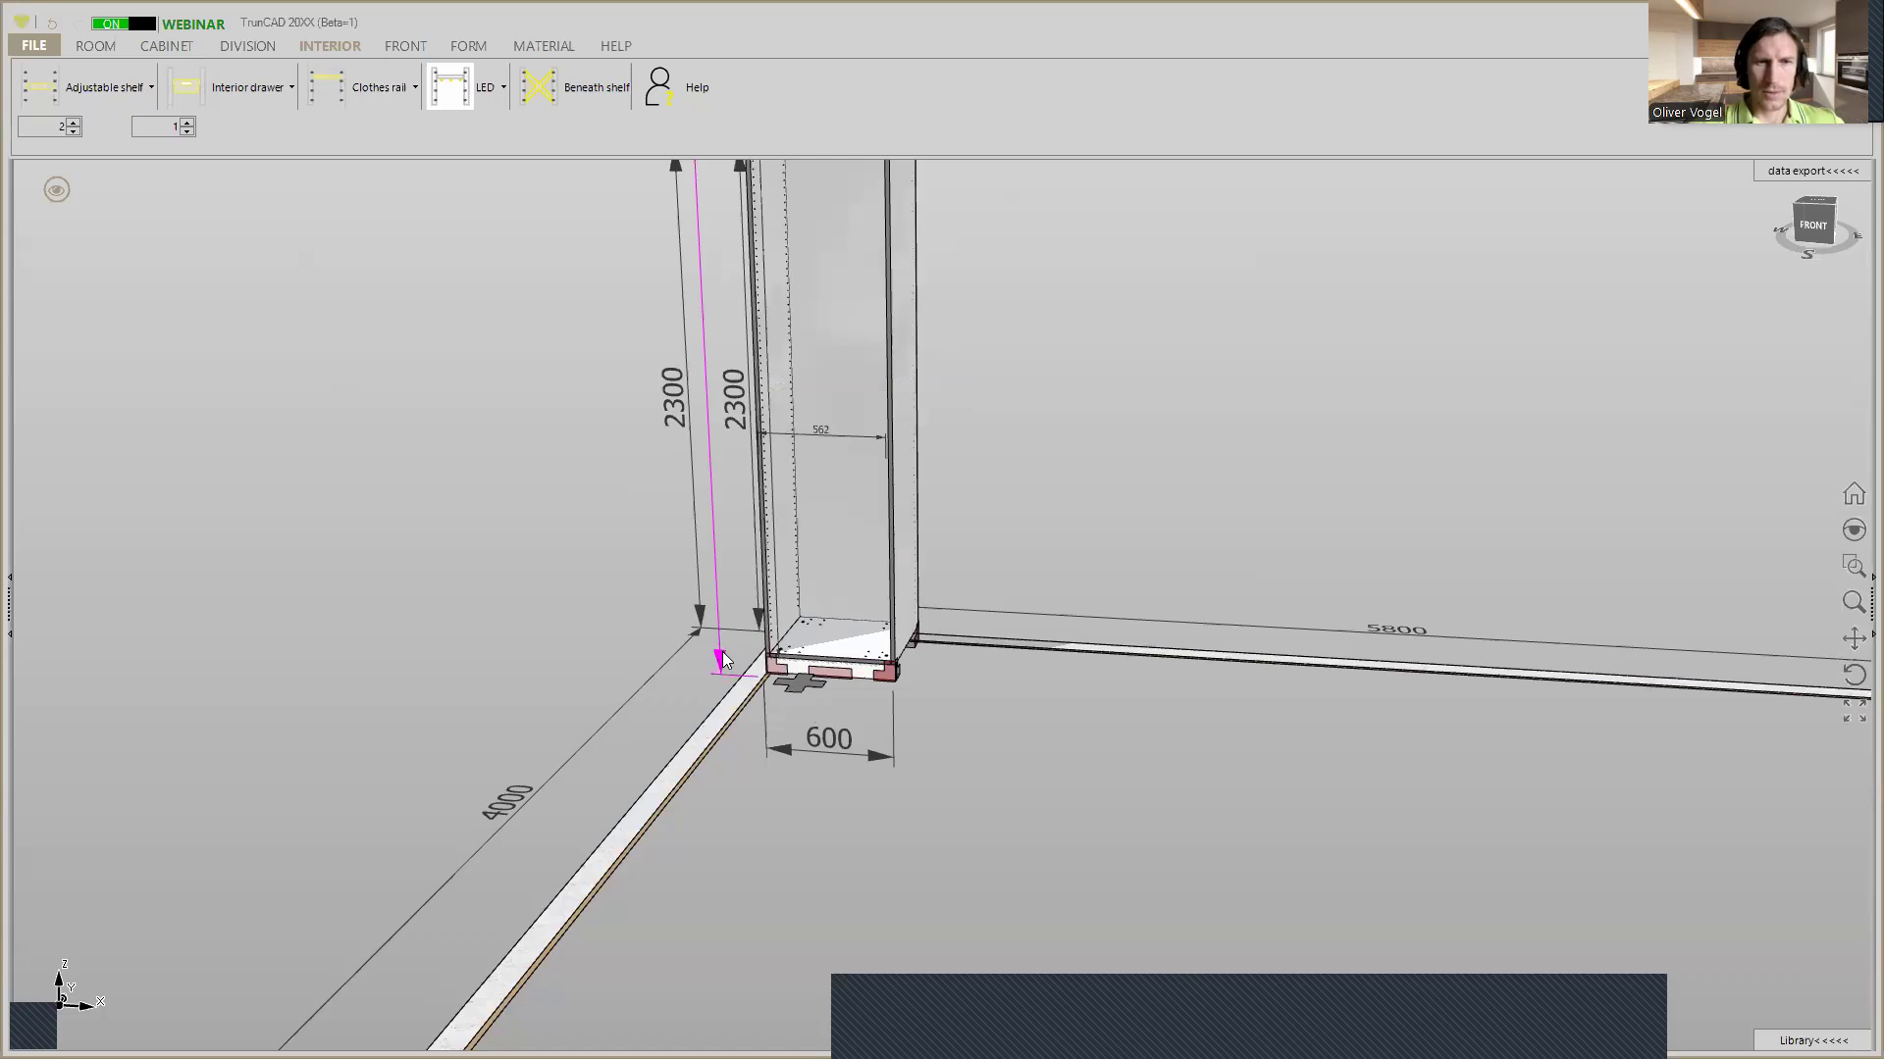
pyautogui.click(720, 651)
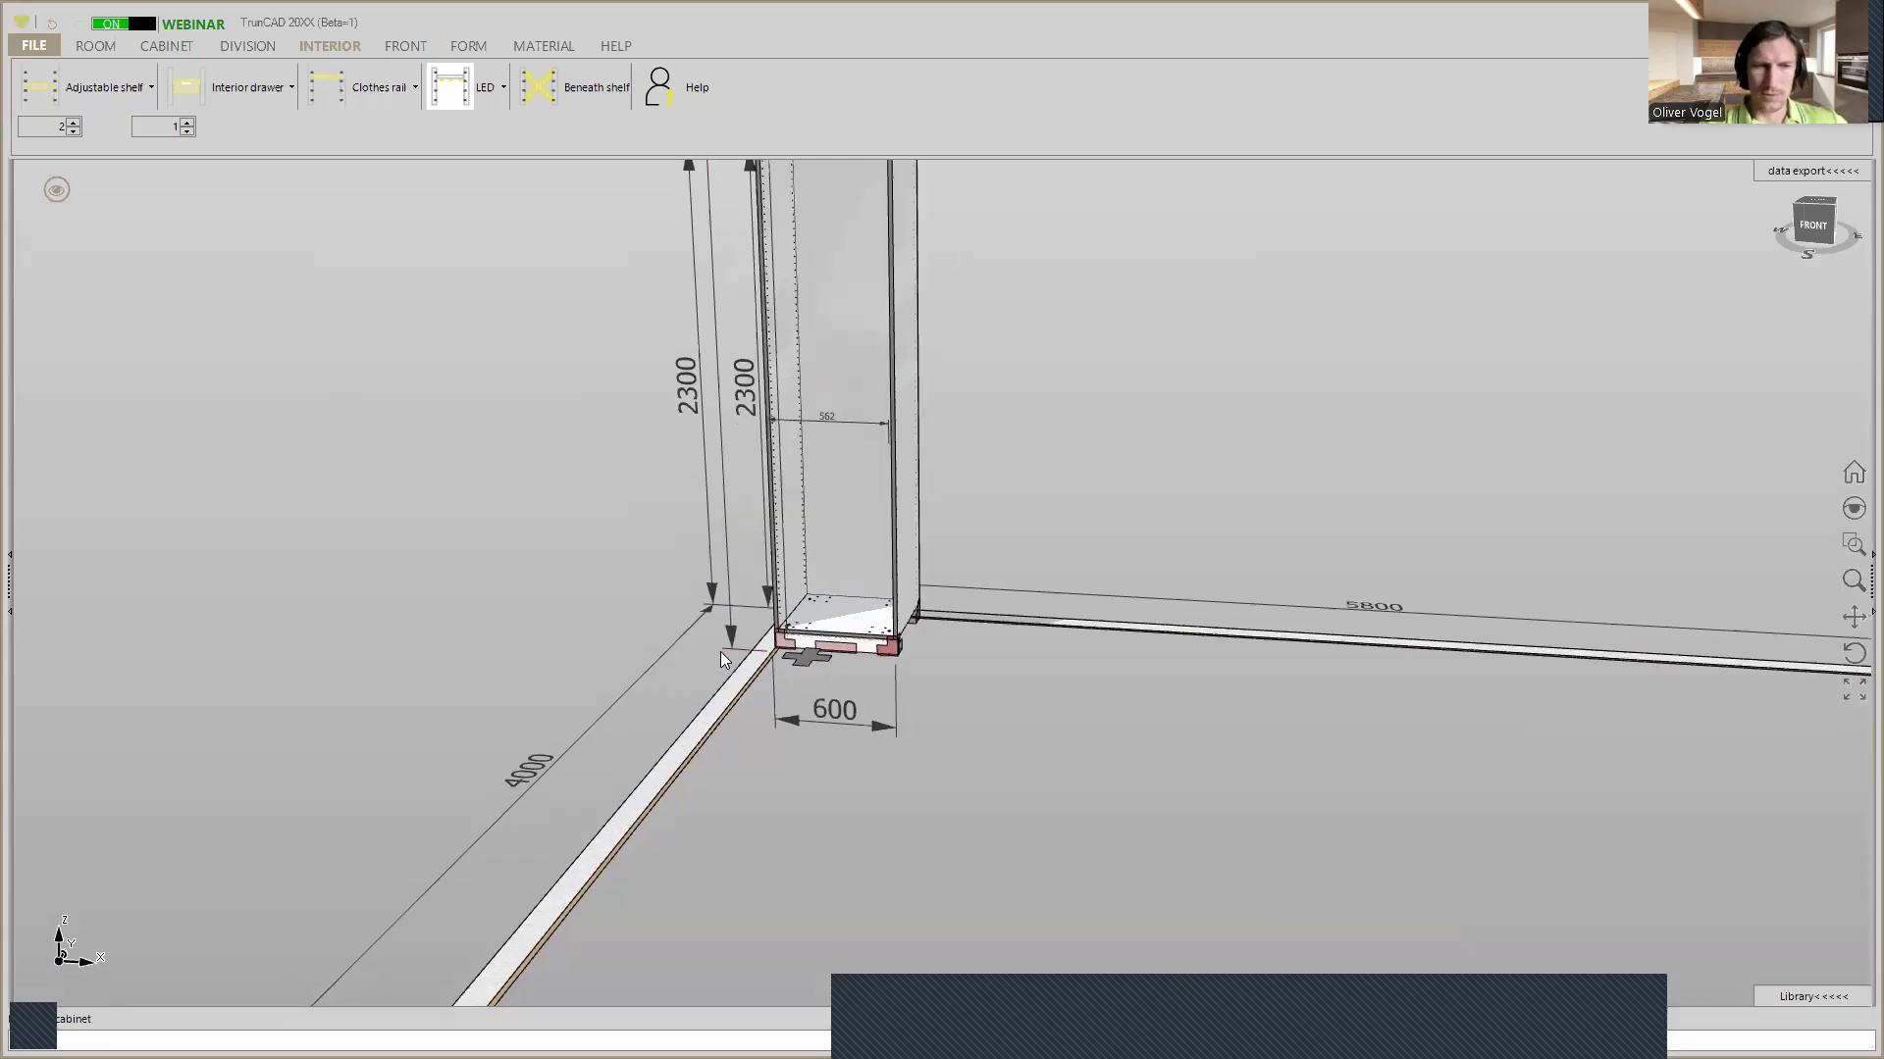
pyautogui.press('Return')
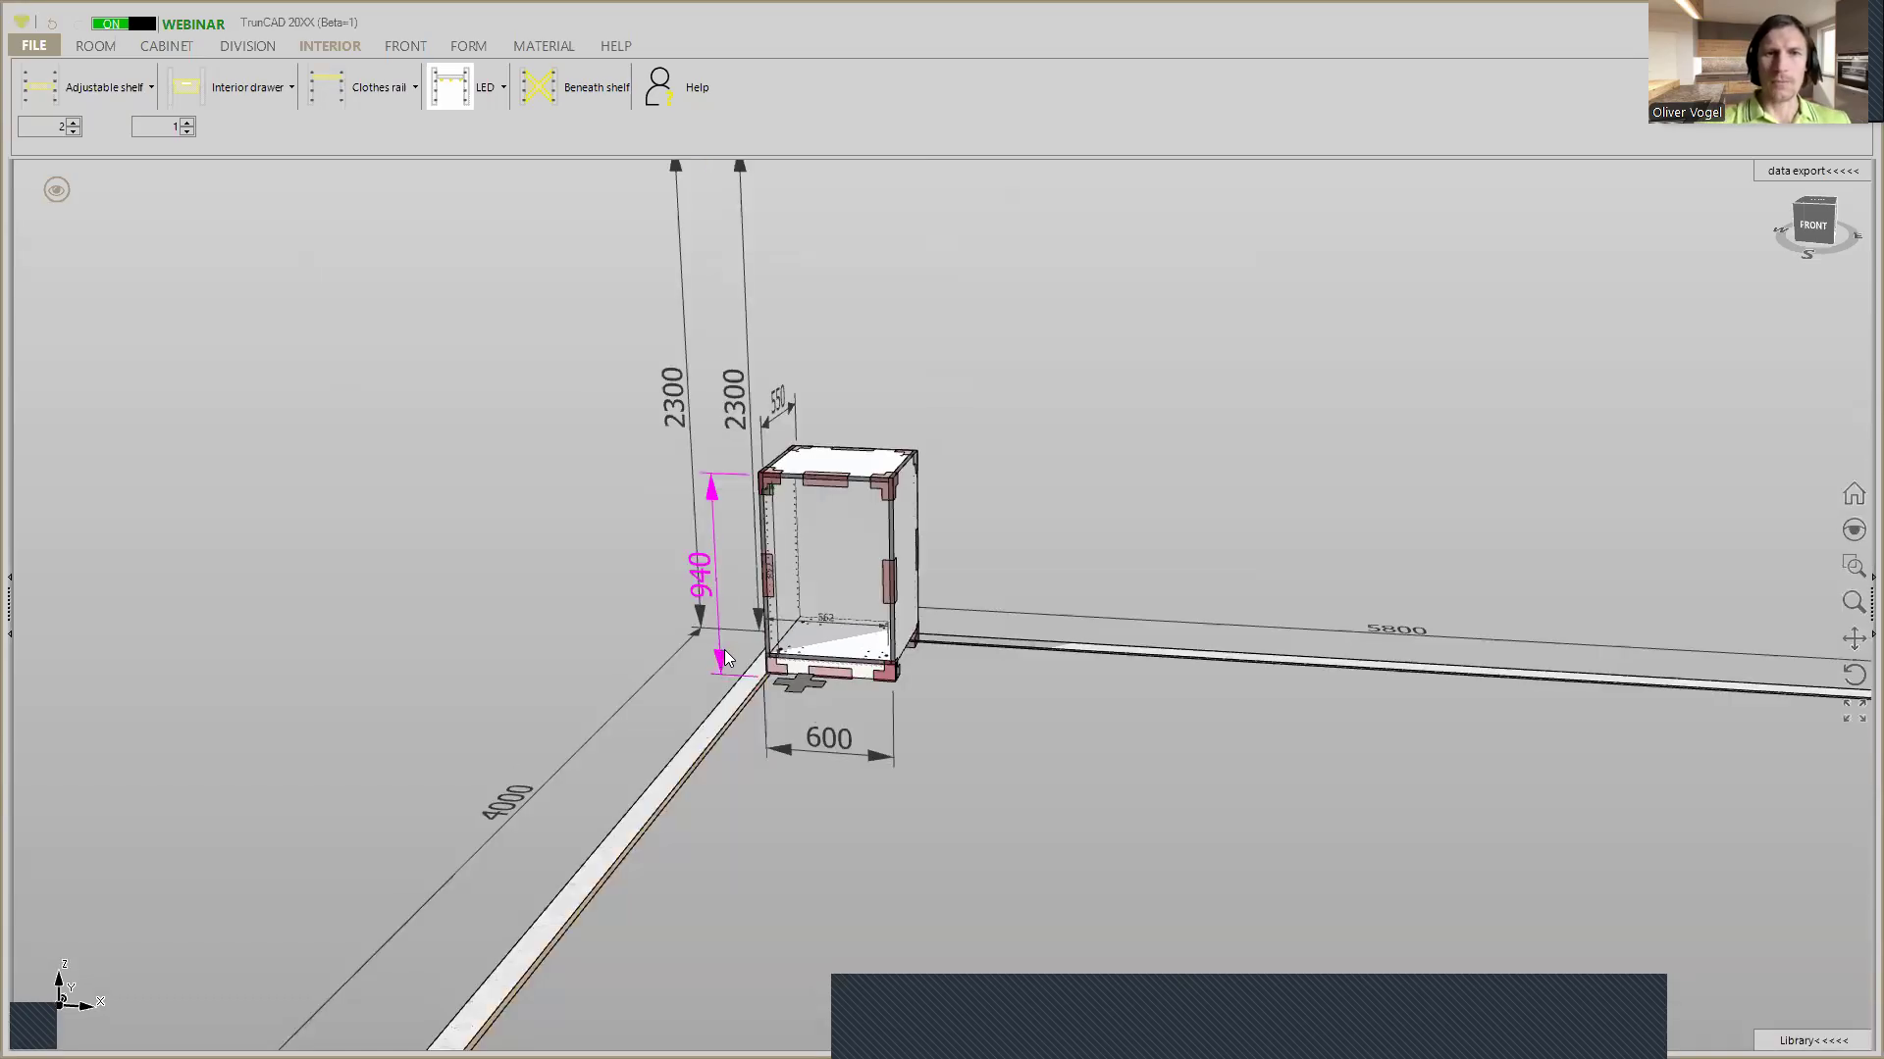
# Insert three interior drawers with a height of 200 and a distance to bottom of 20 into the empty cabinet
pyautogui.click(188, 122)
pyautogui.click(188, 121)
pyautogui.click(245, 88)
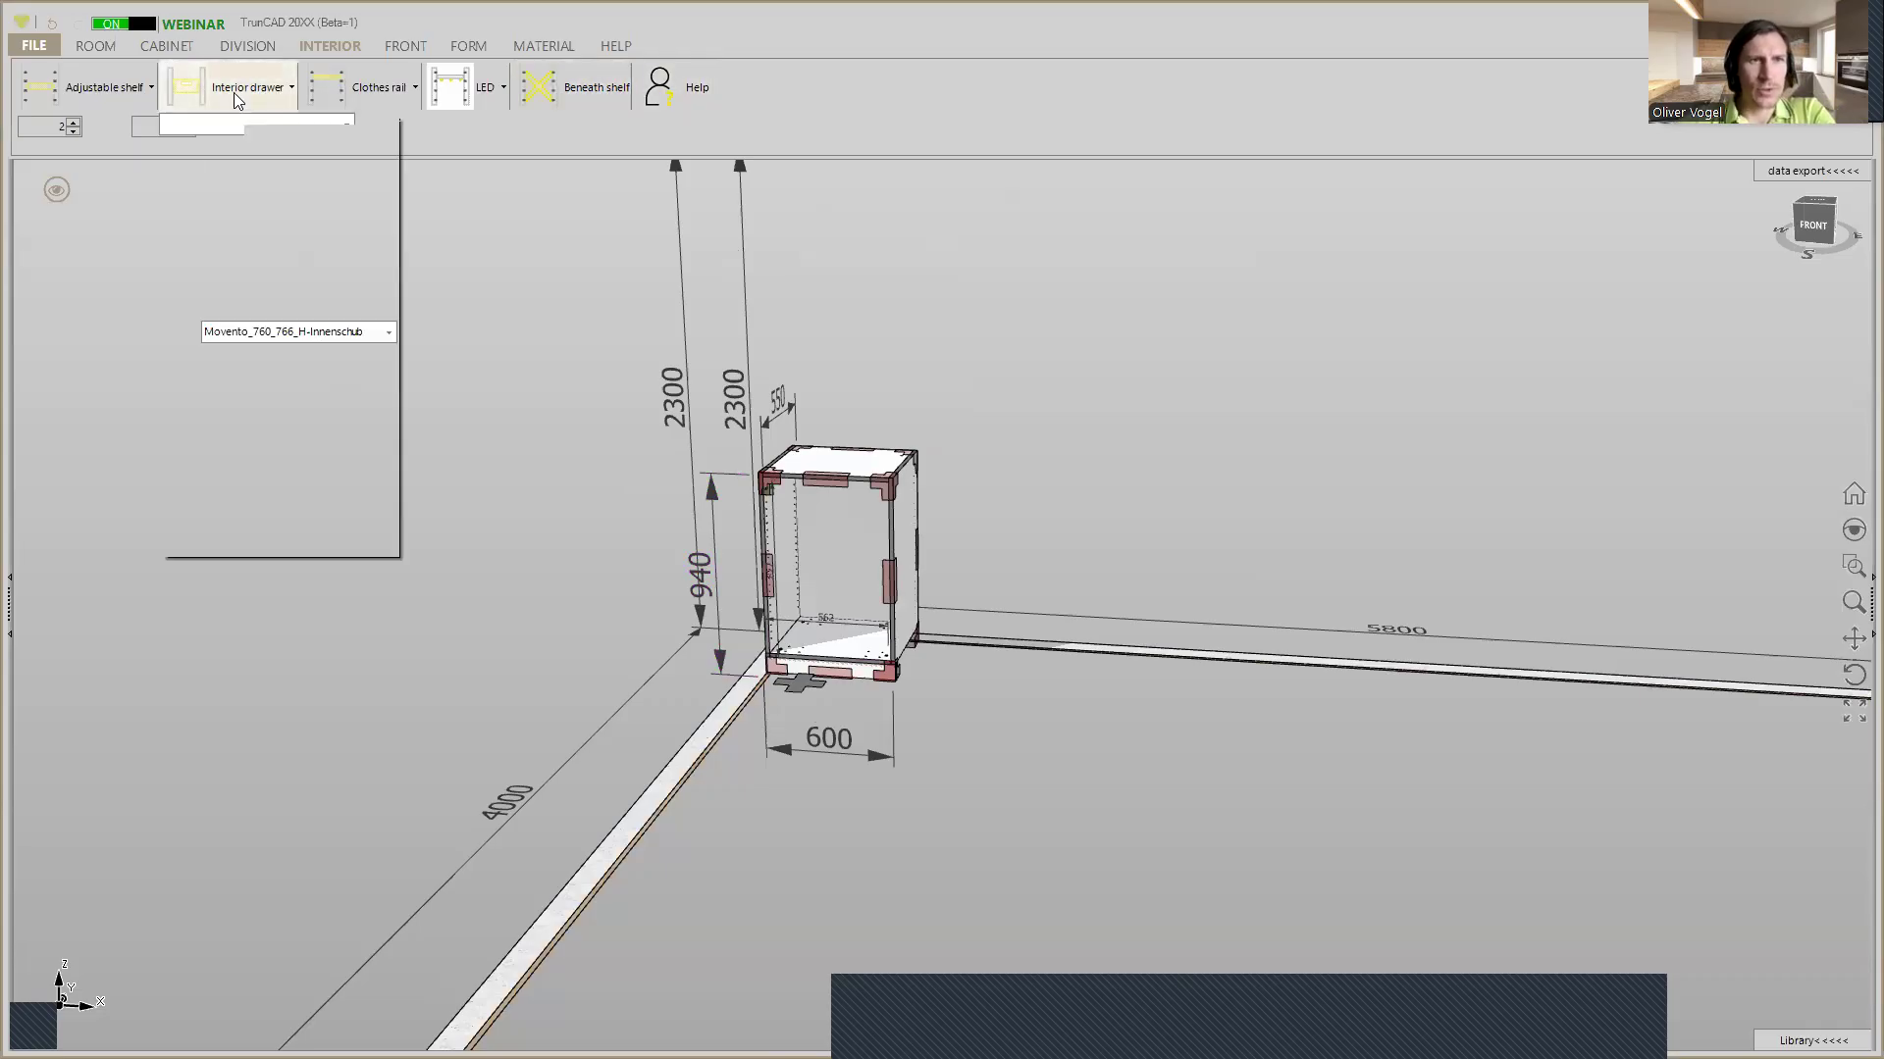
pyautogui.doubleClick(275, 132)
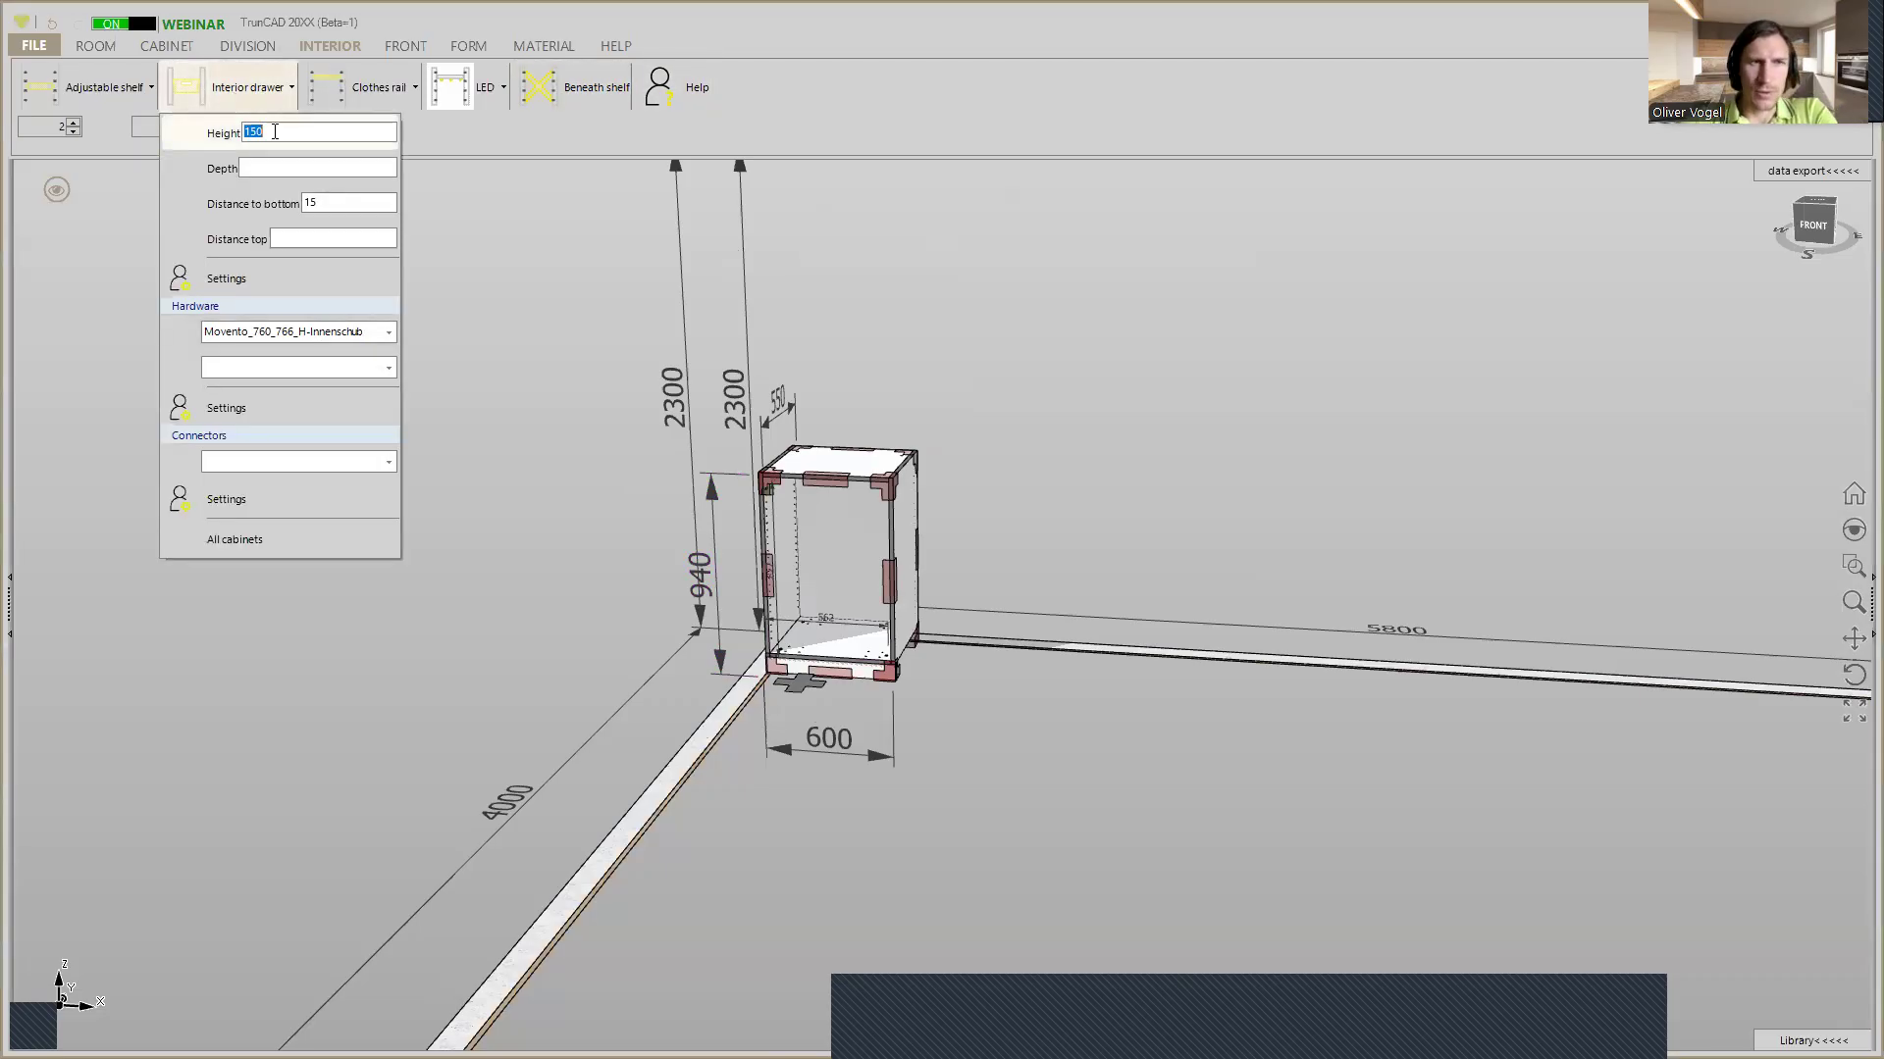
pyautogui.write('20')
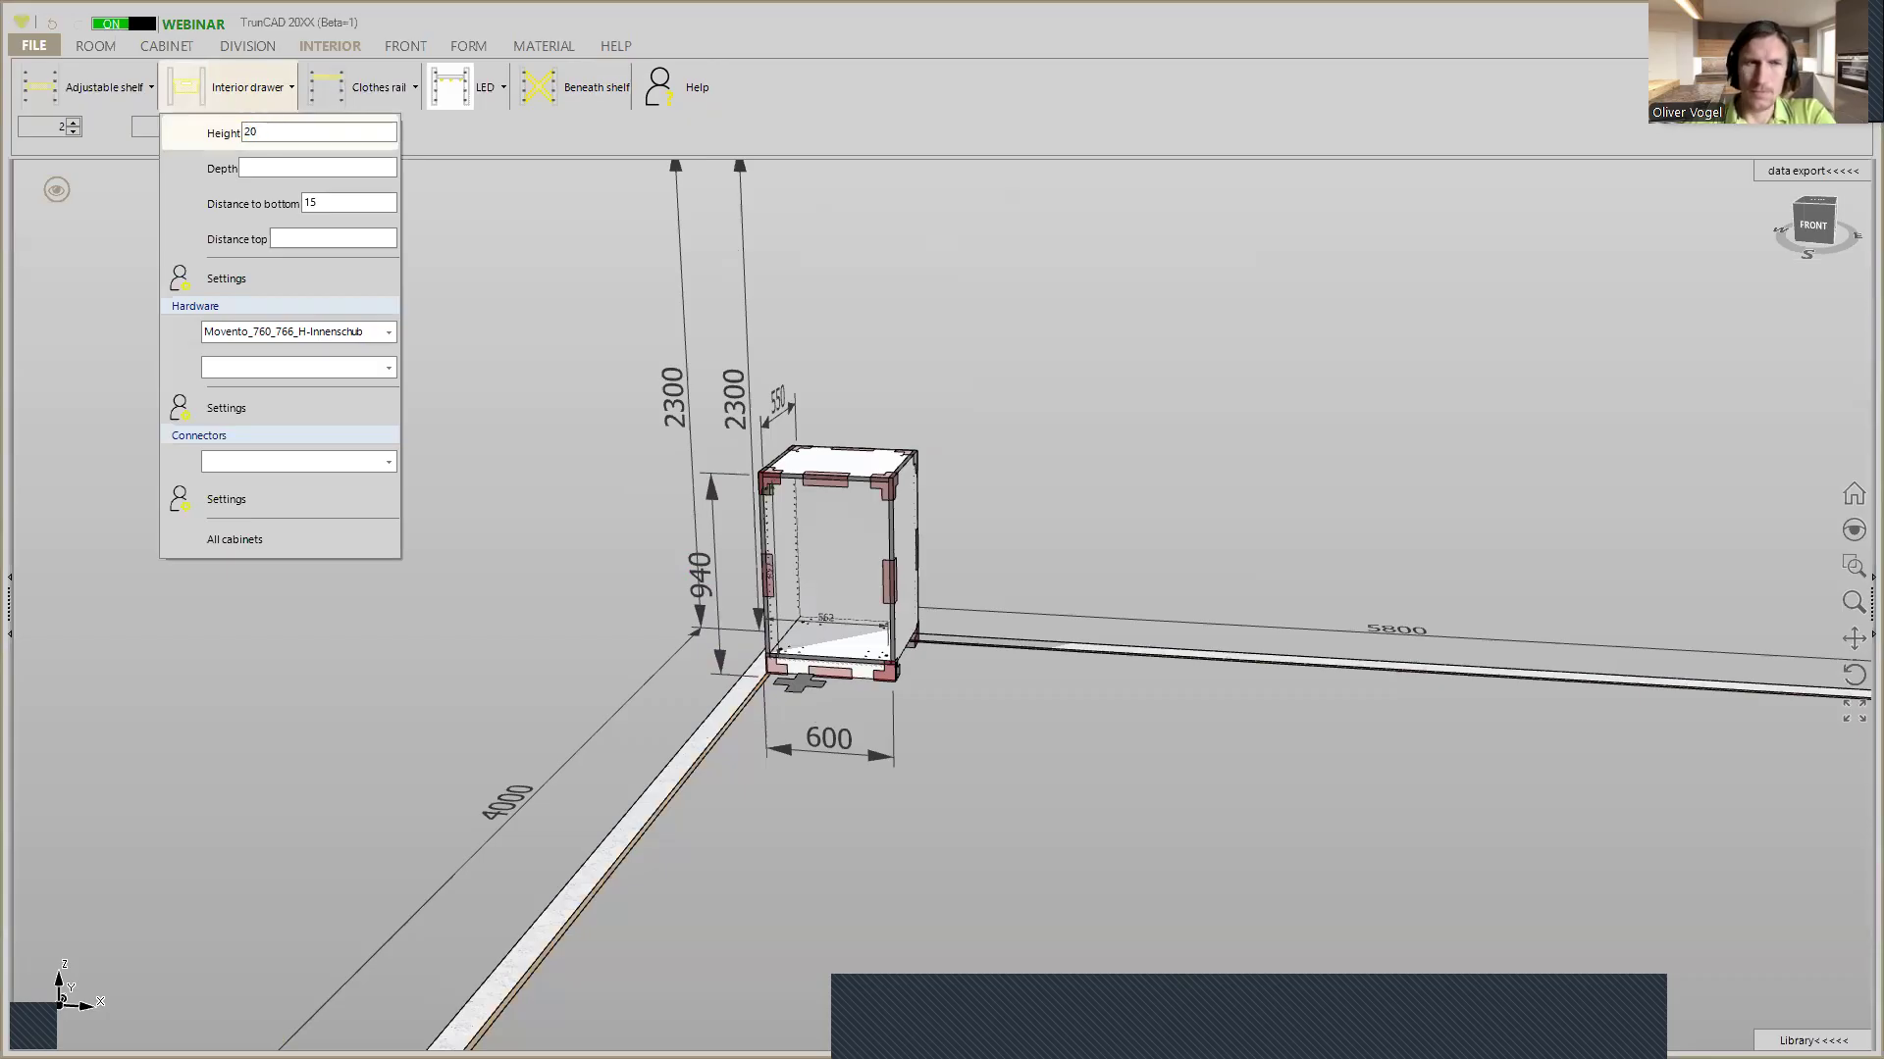
pyautogui.write('0')
pyautogui.doubleClick(320, 199)
pyautogui.write('20')
pyautogui.click(220, 97)
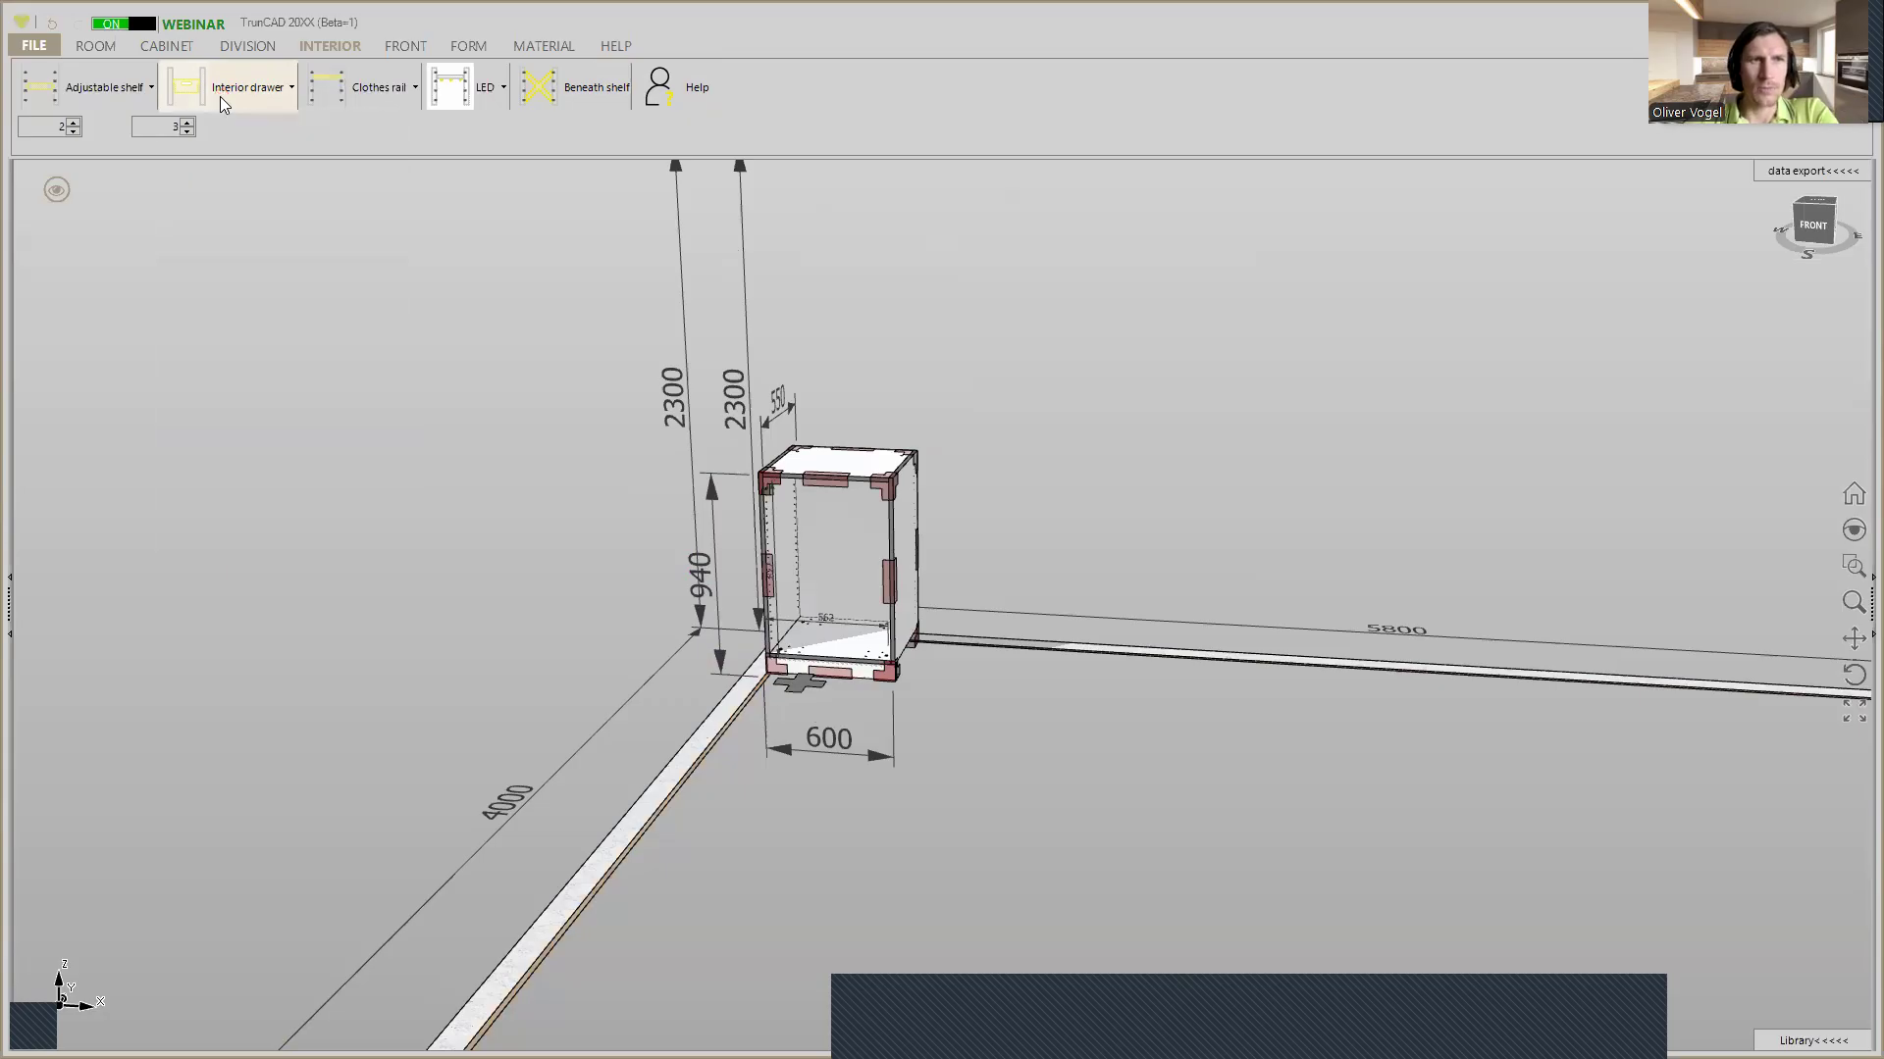
pyautogui.click(189, 89)
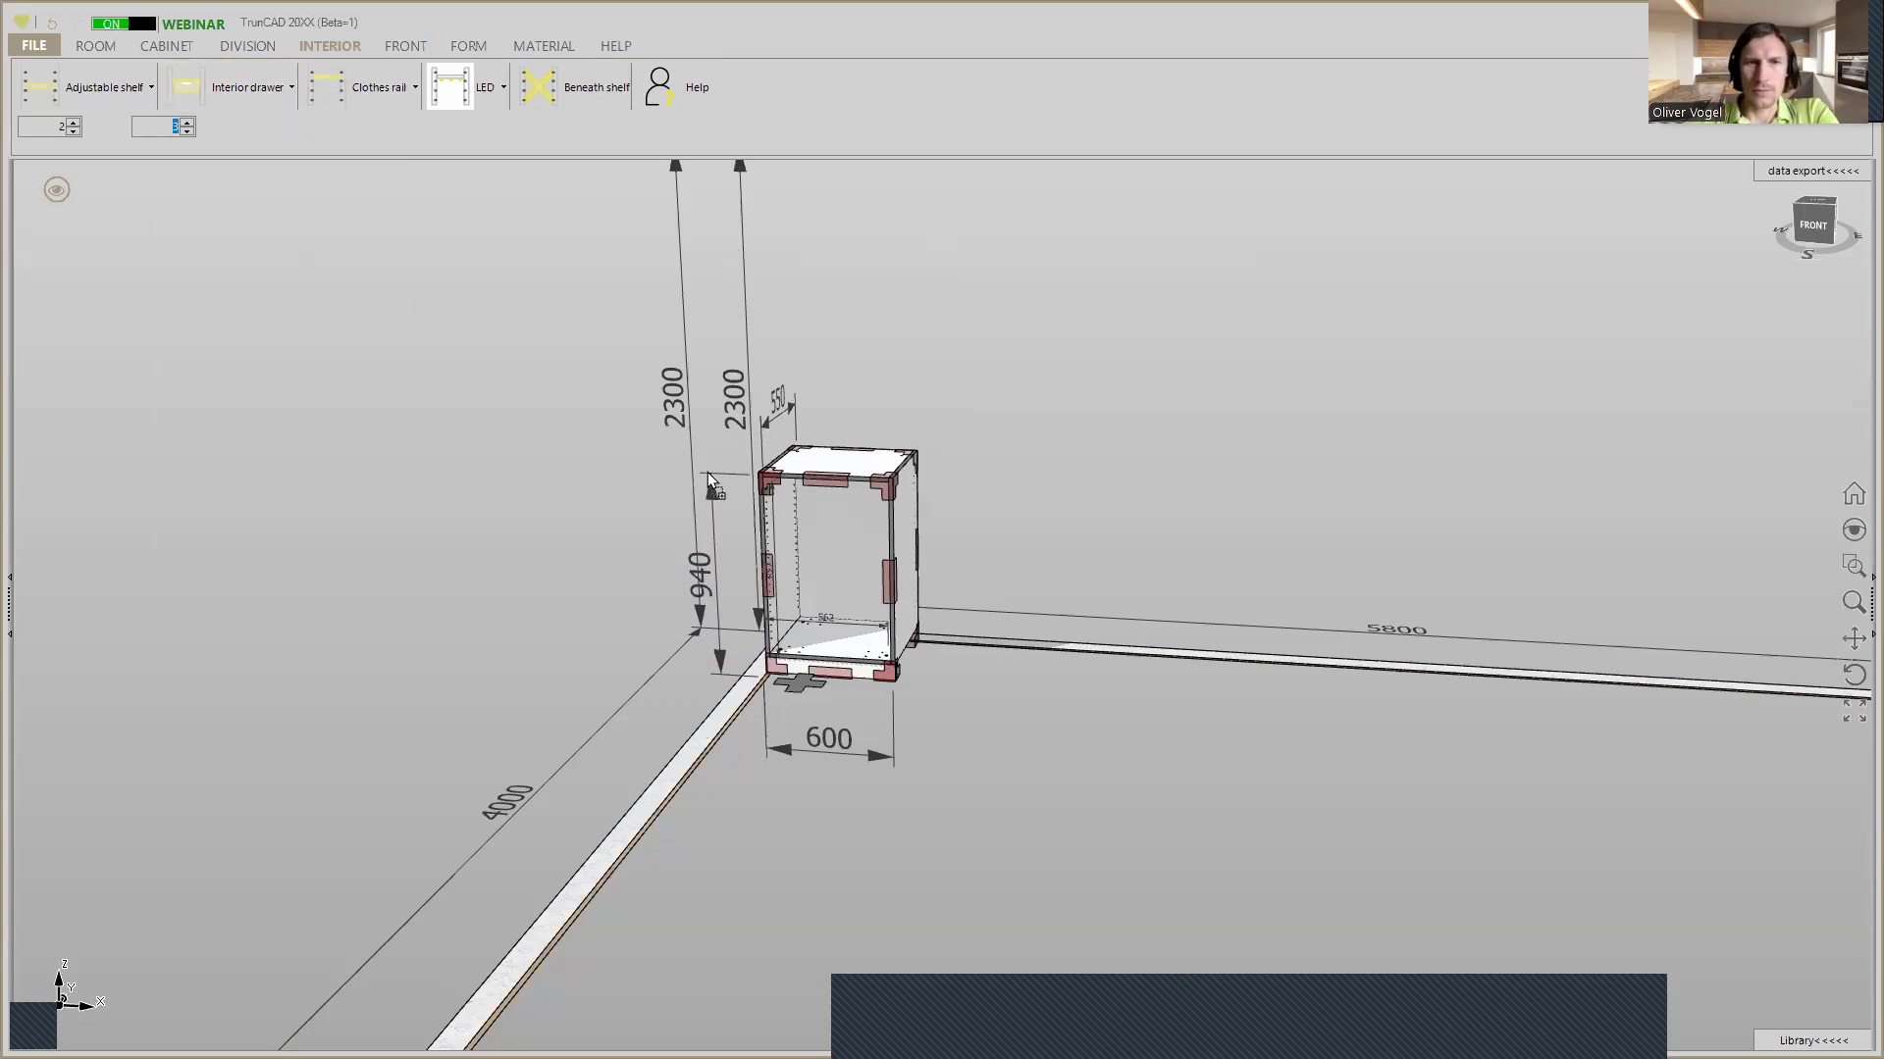
pyautogui.click(781, 514)
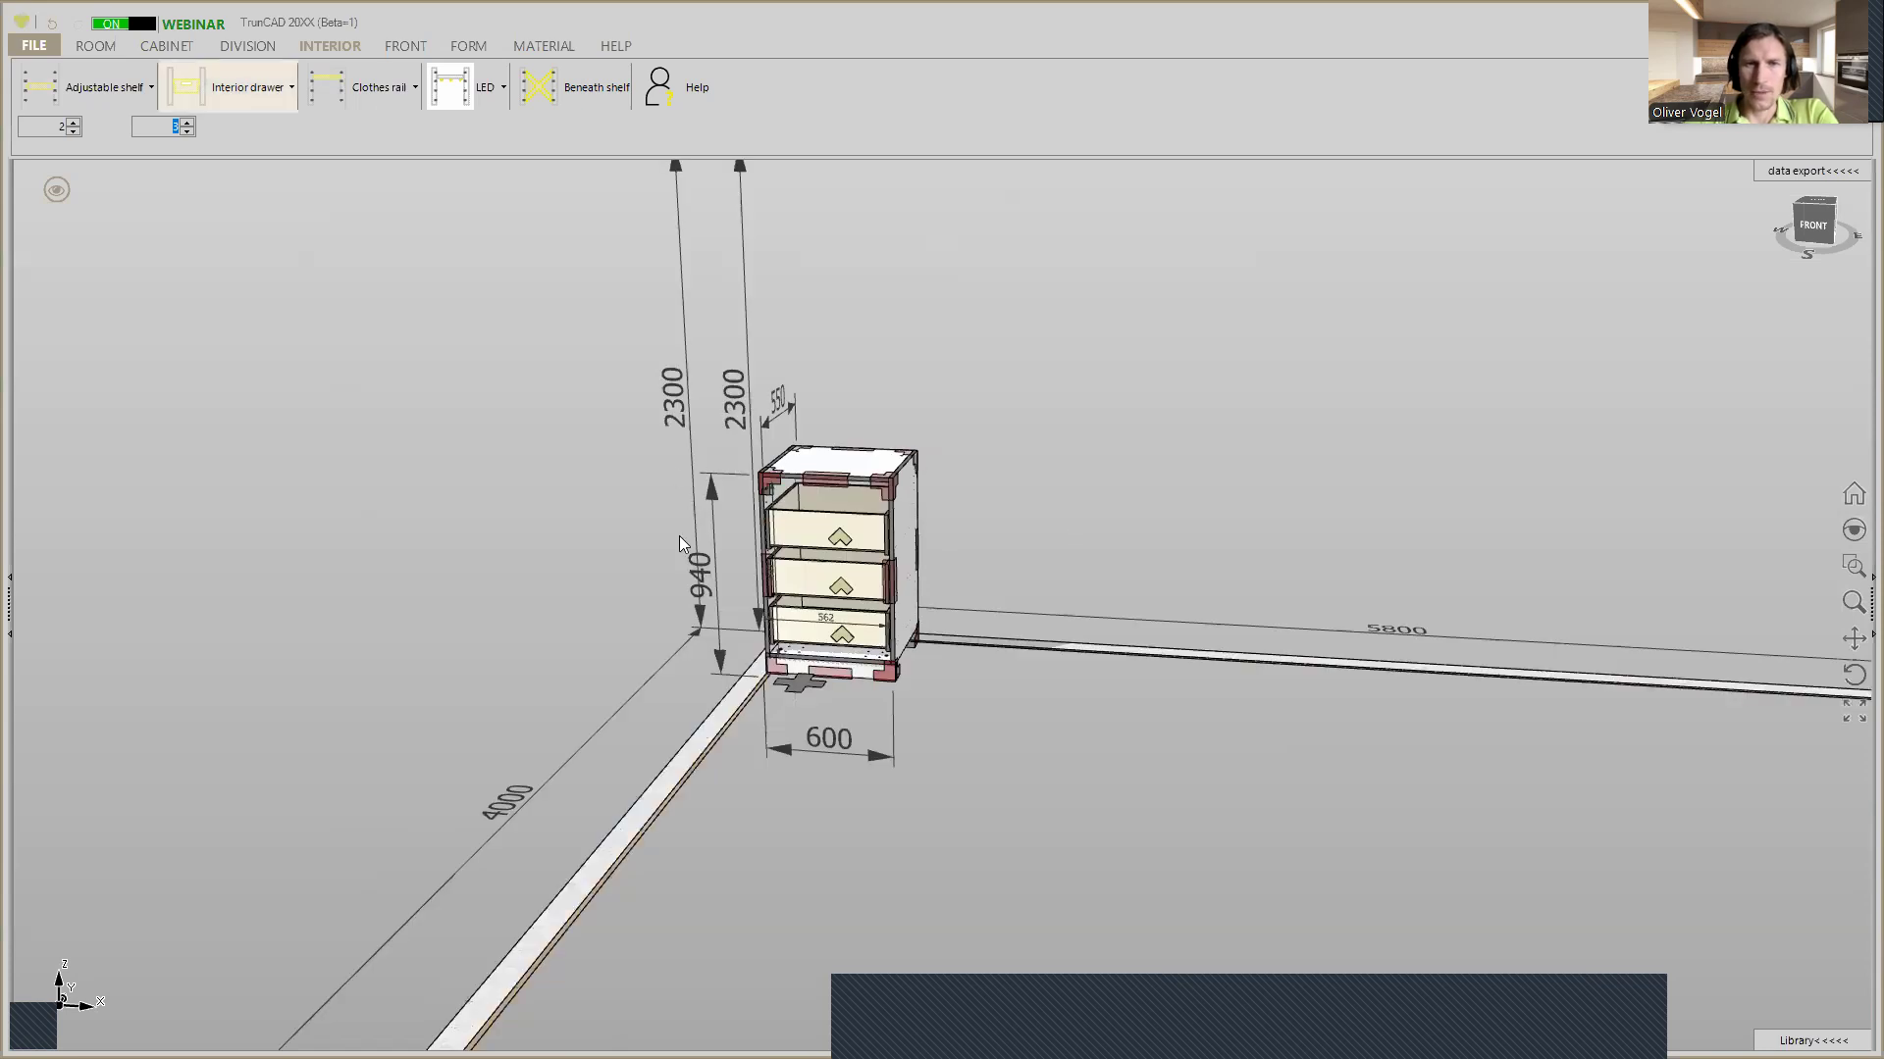
# Step through the interior drawers' drawerbox settings, set Offset to frontpart to 1 (Ausschnitt) and save
pyautogui.scroll(2, 849, 567)
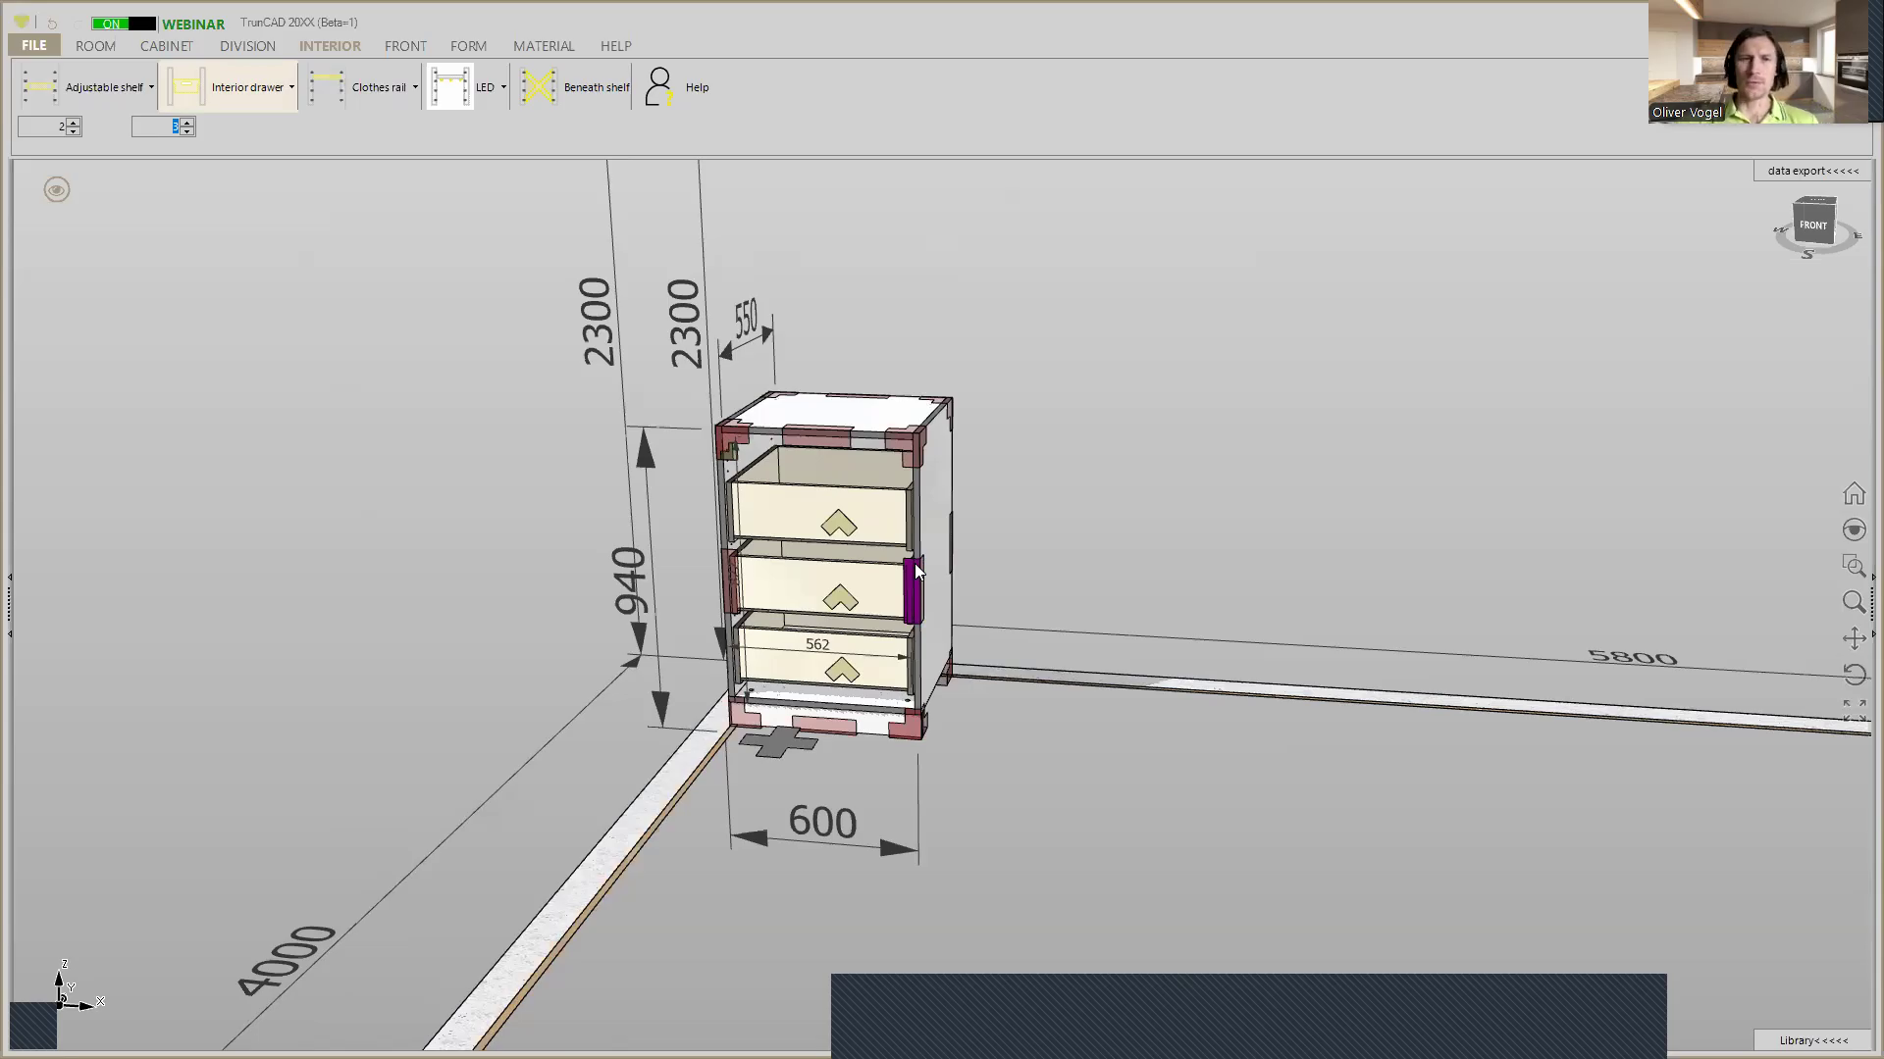
pyautogui.scroll(2, 900, 563)
pyautogui.scroll(2, 901, 563)
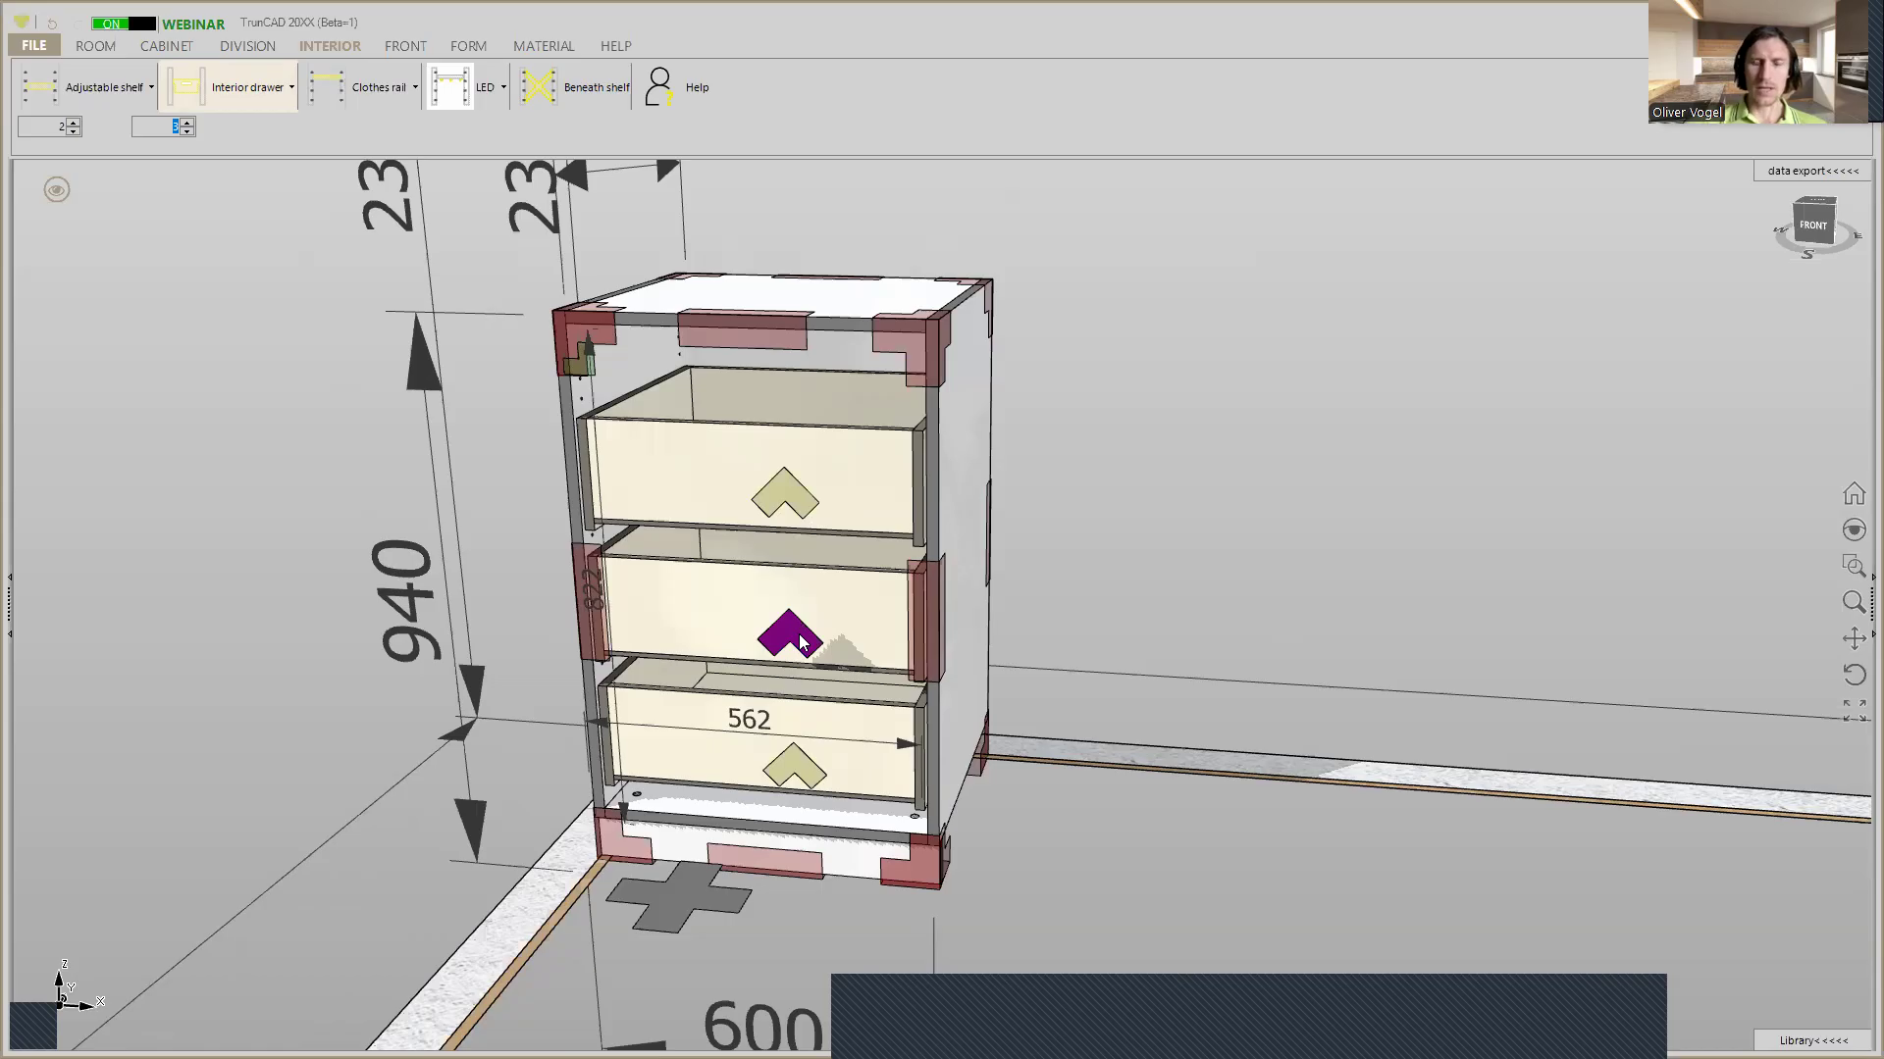
pyautogui.click(795, 500)
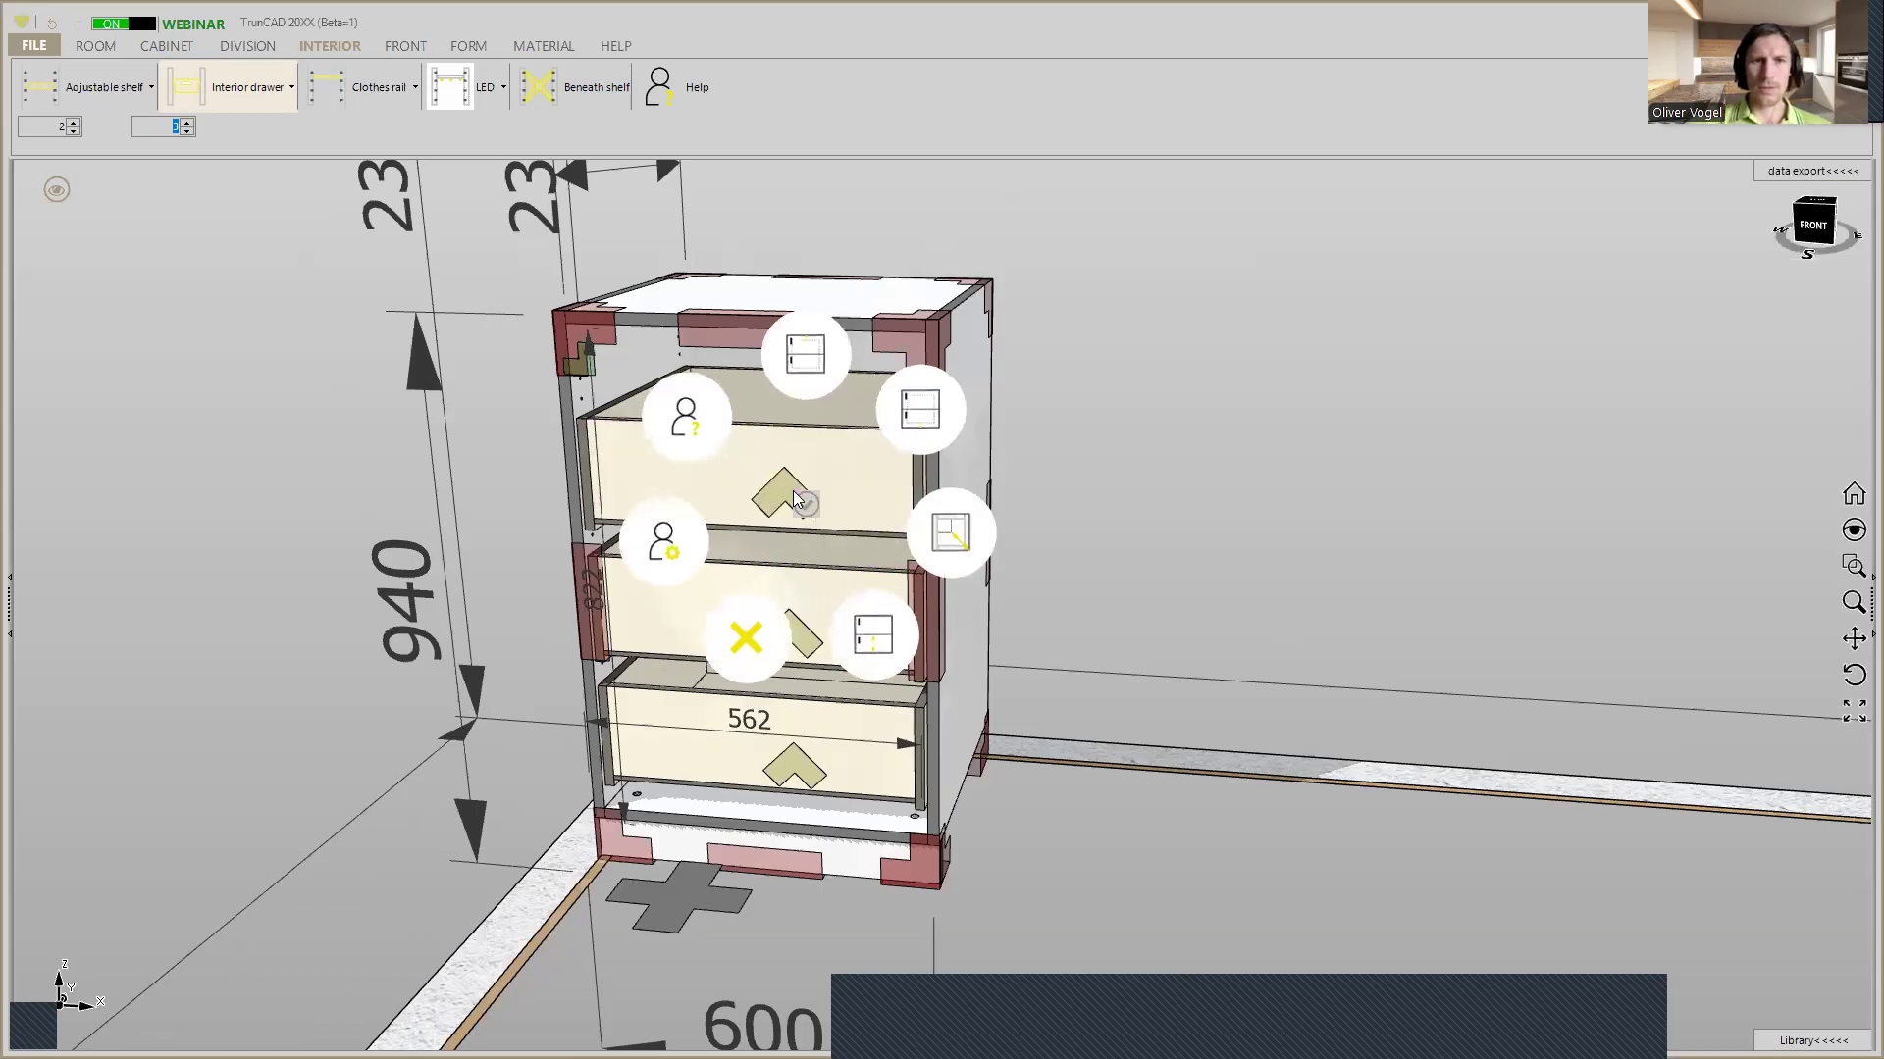
pyautogui.click(657, 548)
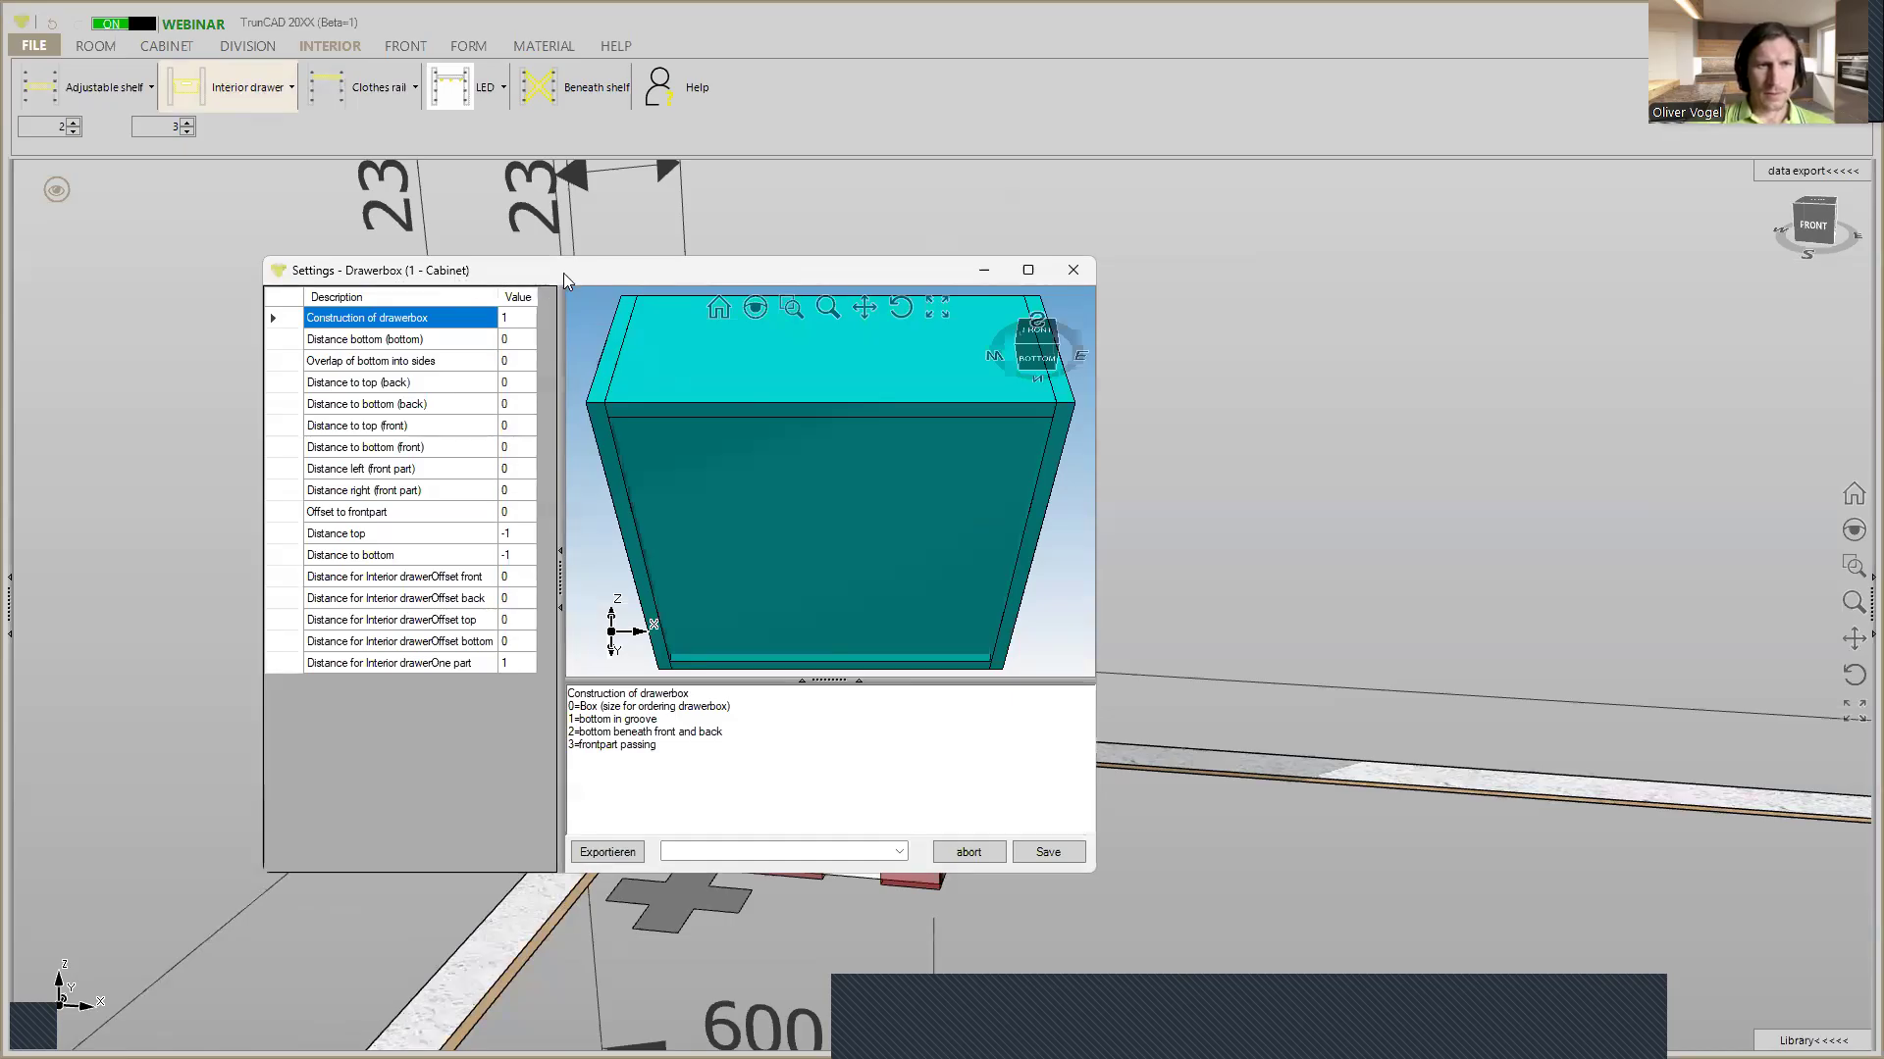
pyautogui.click(517, 317)
pyautogui.press('Down')
pyautogui.press('Down')
pyautogui.press('Down')
pyautogui.press('Down')
pyautogui.press('Down')
pyautogui.press('Down')
pyautogui.press('Down')
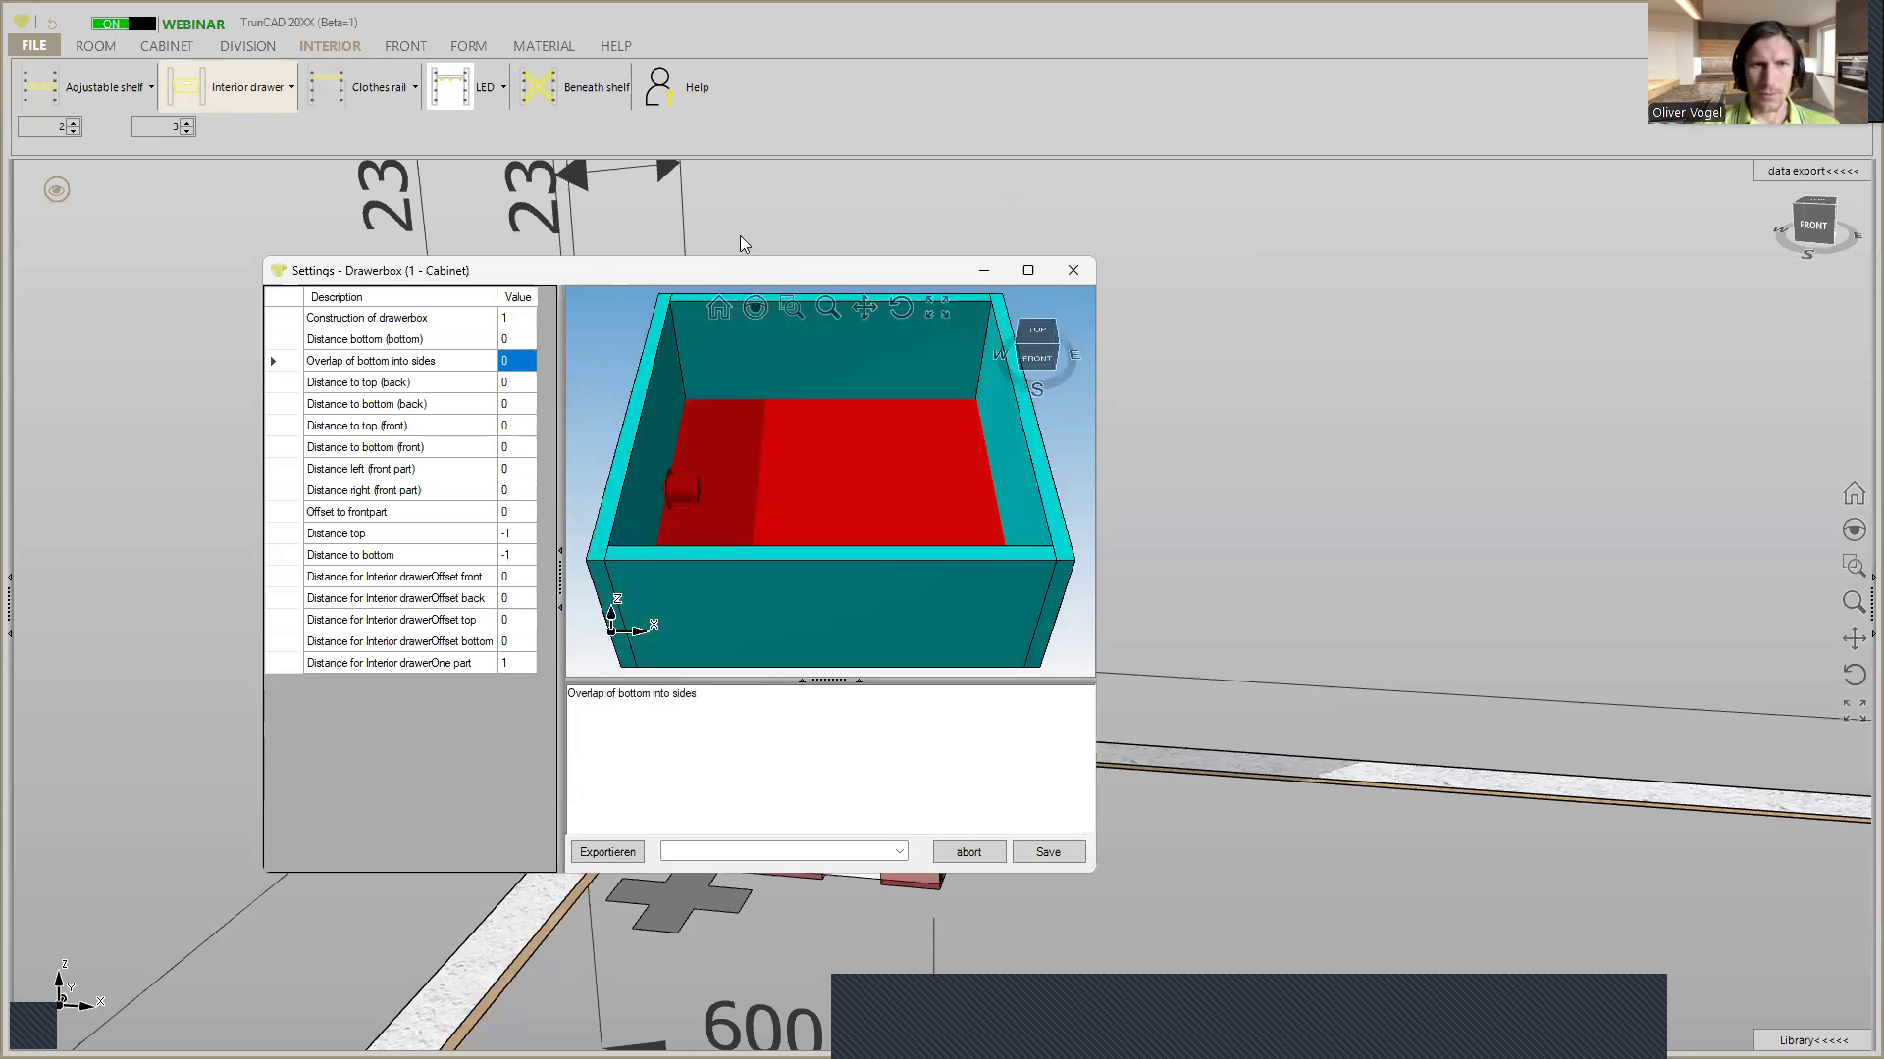
pyautogui.press('Down')
pyautogui.press('Down')
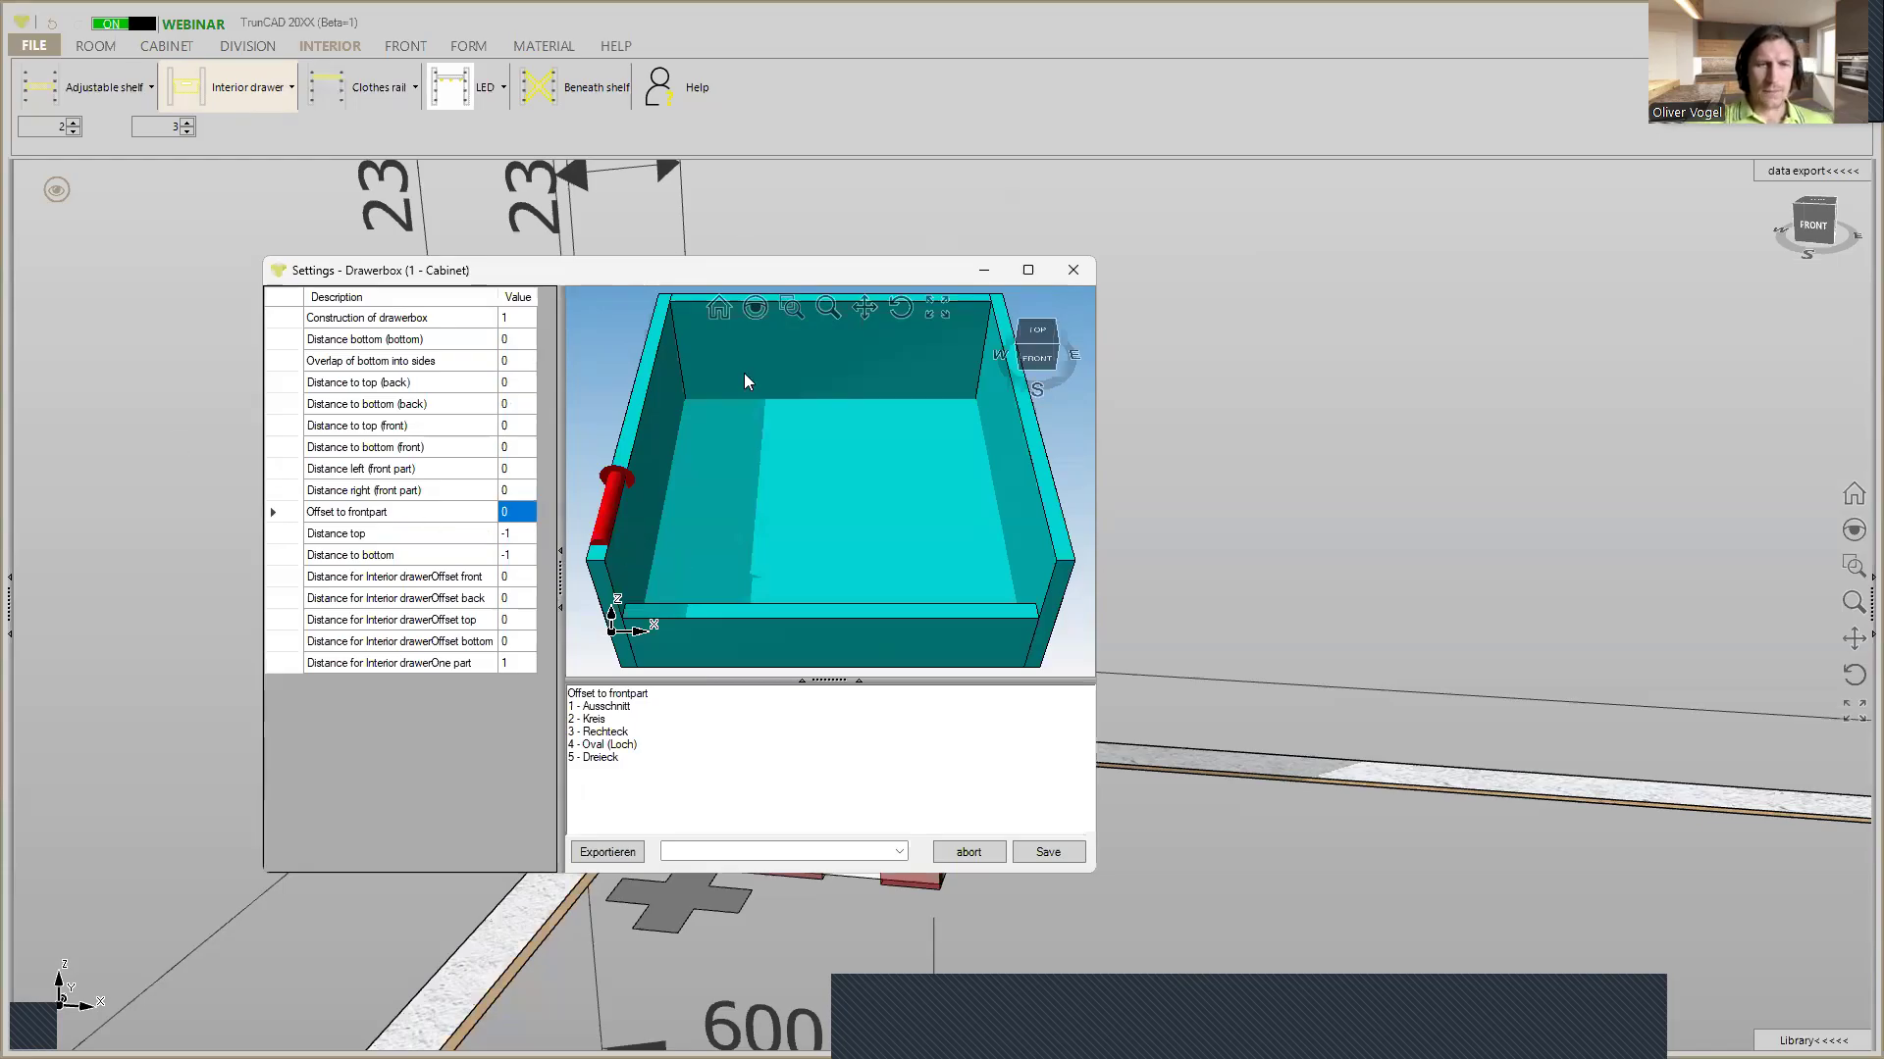
pyautogui.write('1')
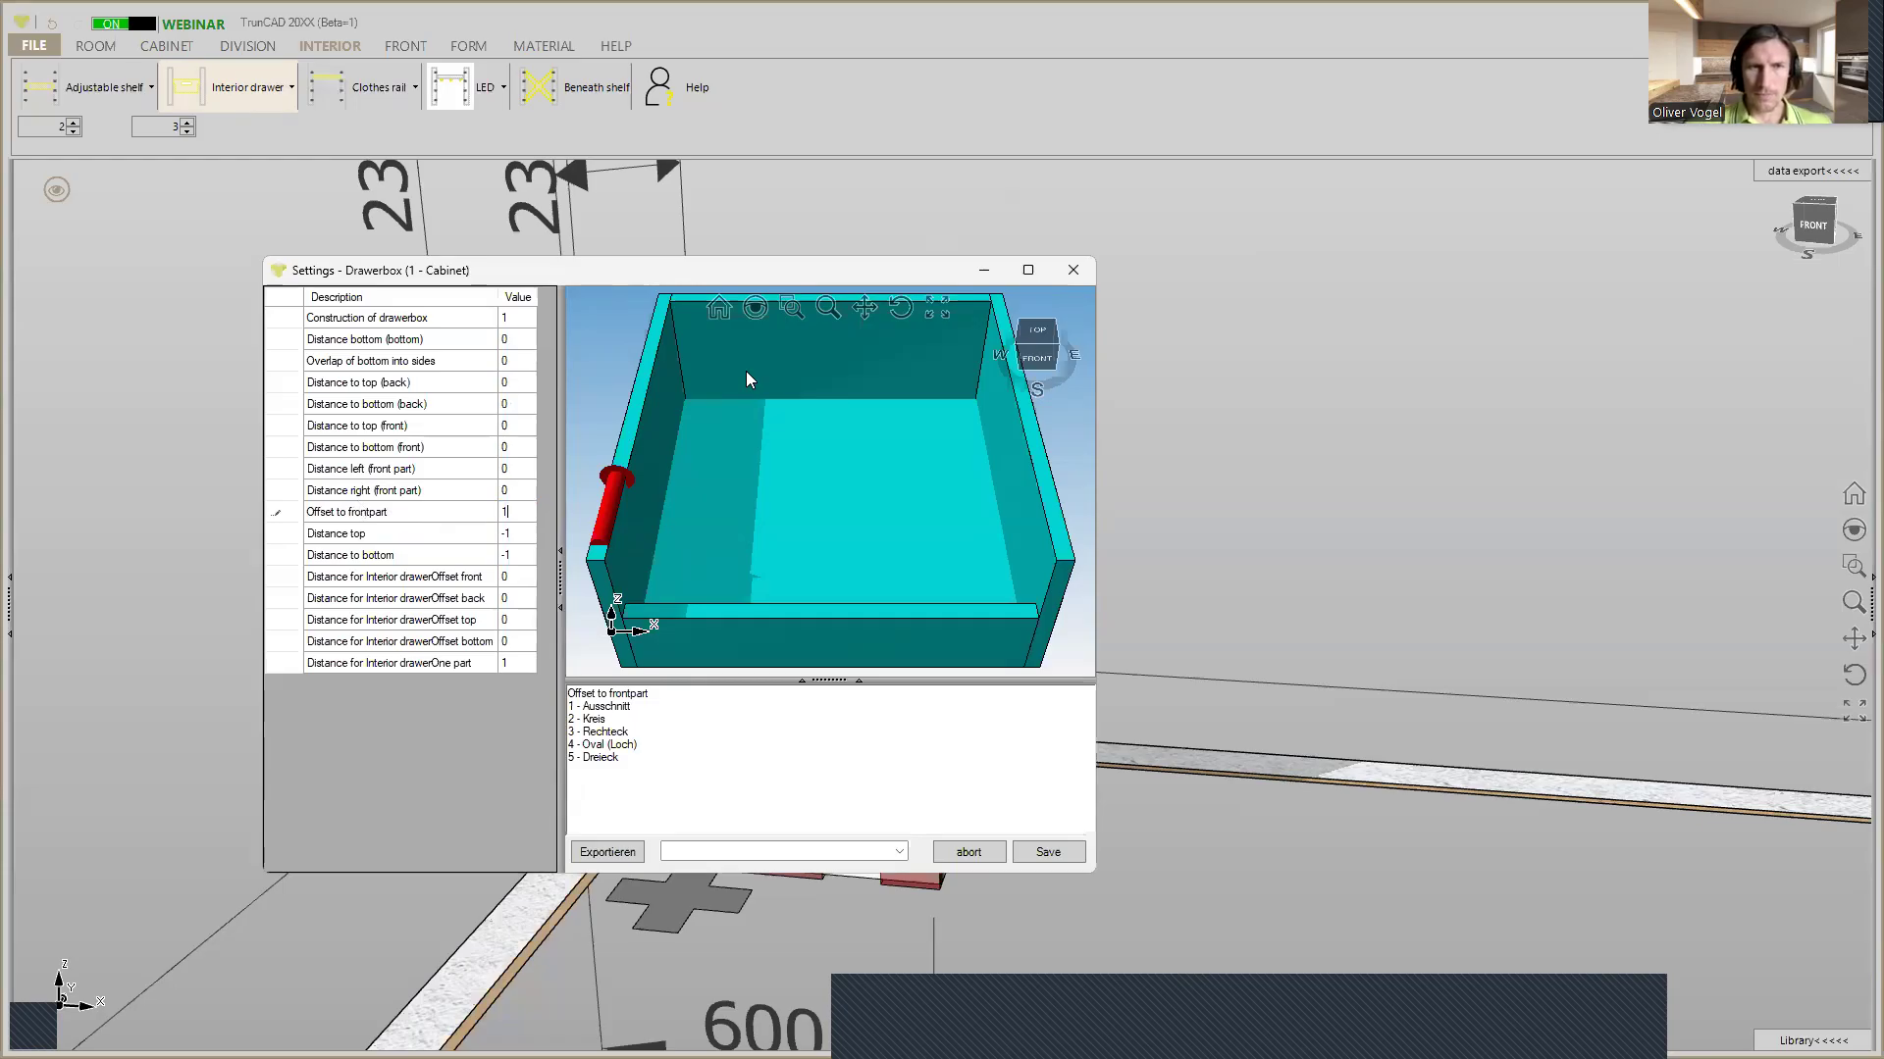
pyautogui.click(1061, 860)
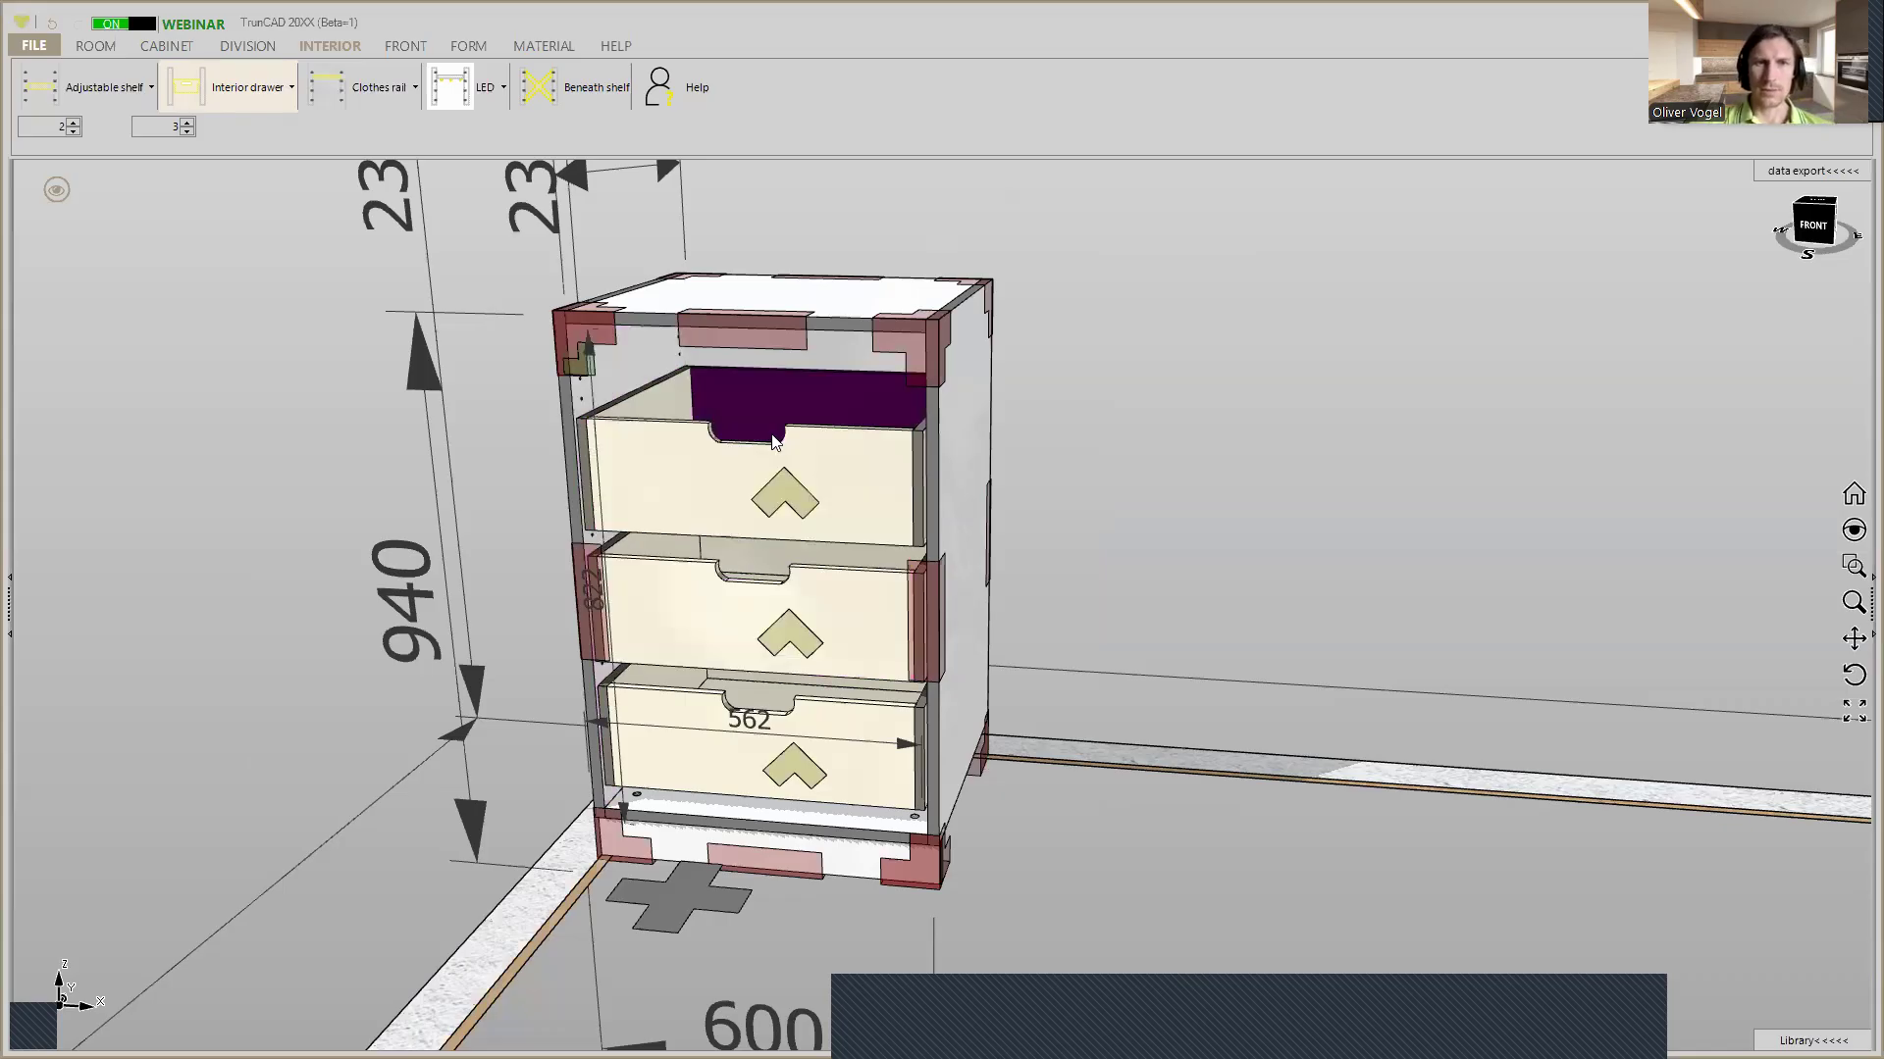
# Inspect the drawer fronts' cutout, change the drawerbox's Offset to frontpart to 2 (Kreis) and save
pyautogui.scroll(5, 785, 446)
pyautogui.moveTo(790, 447); pyautogui.dragTo(802, 438, button='middle')
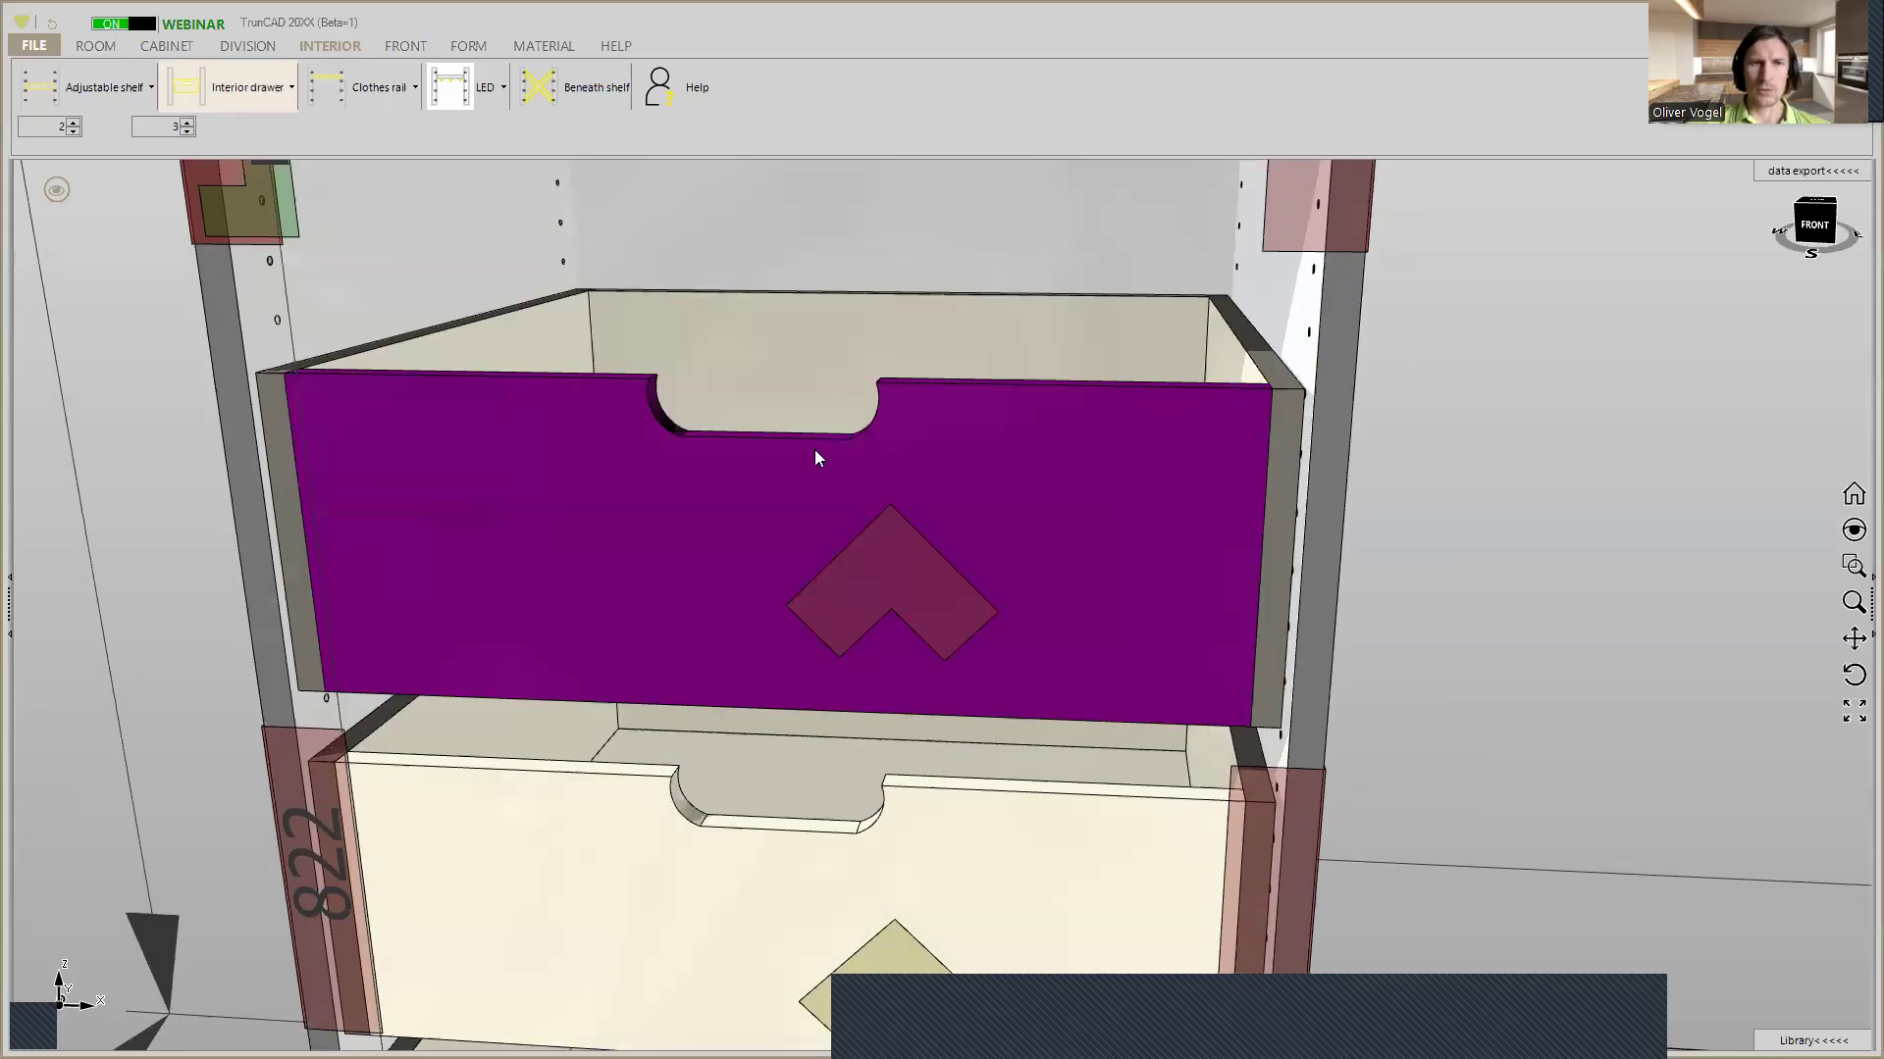
pyautogui.scroll(-2, 815, 449)
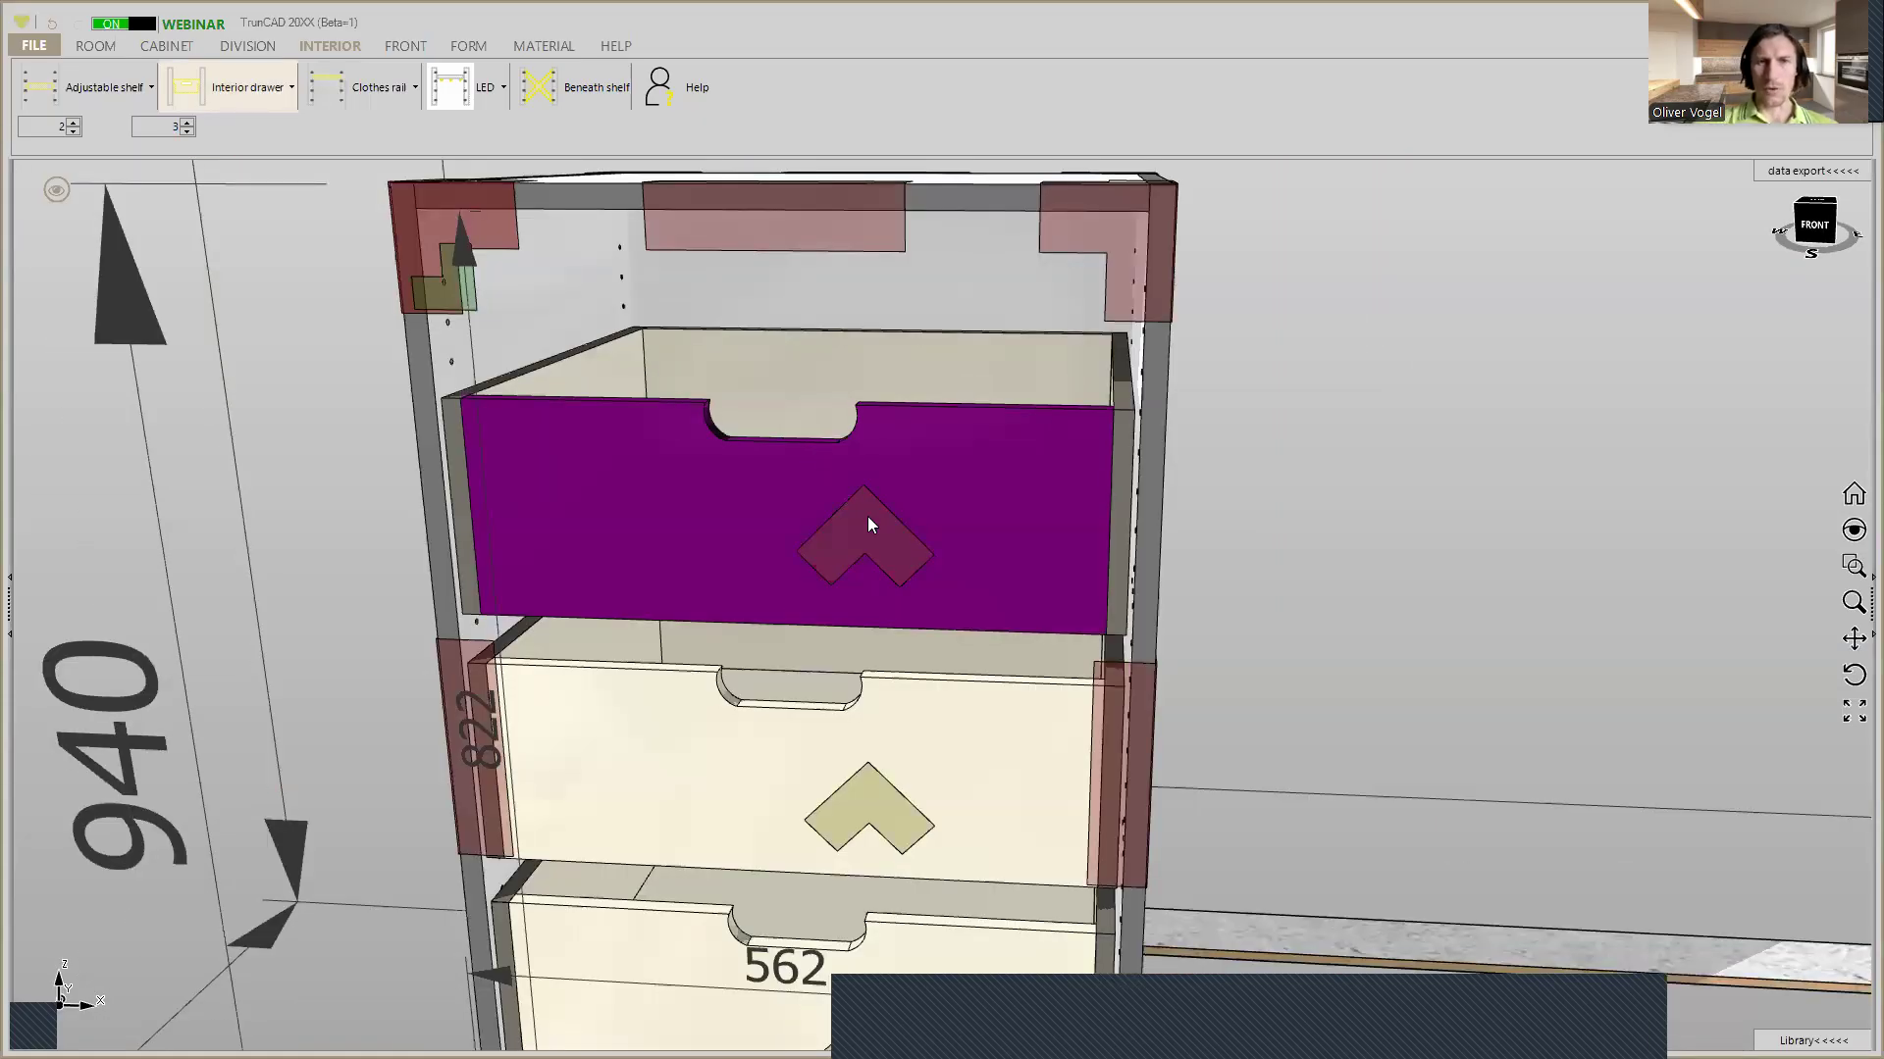
pyautogui.scroll(-3, 869, 516)
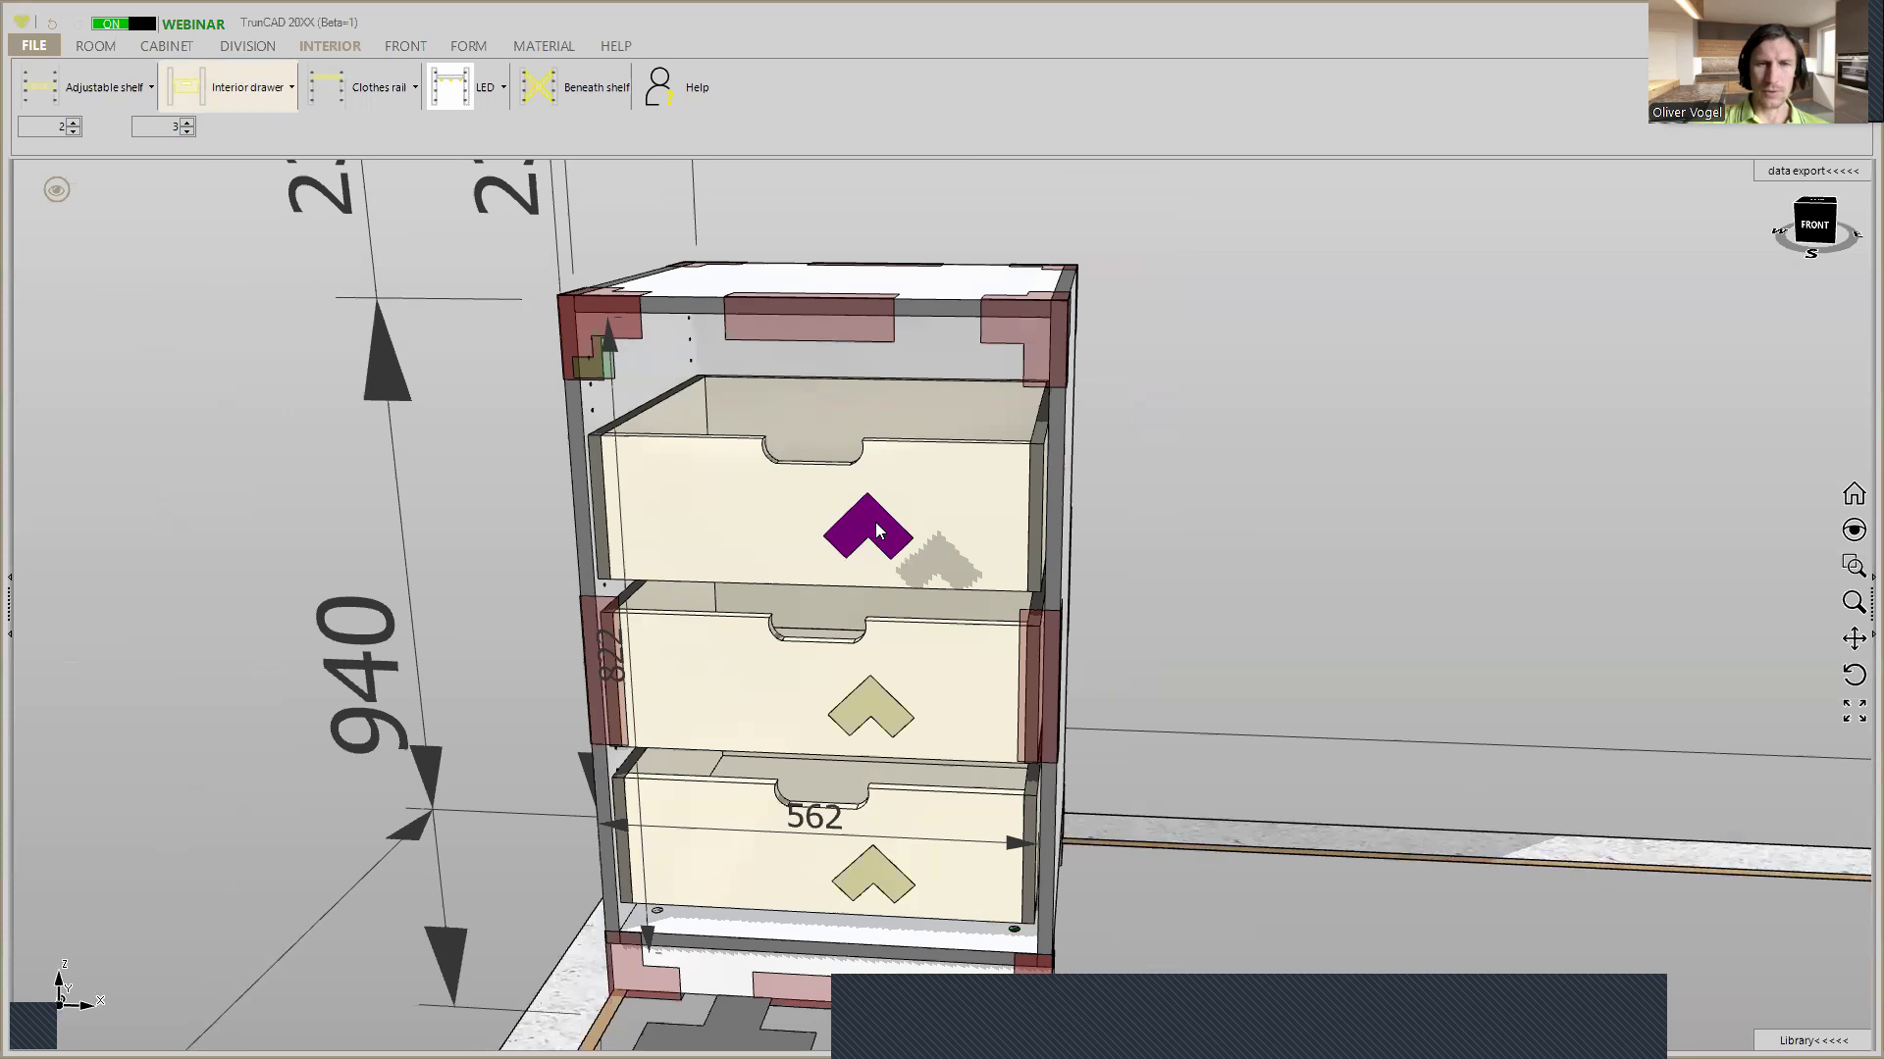
pyautogui.click(876, 525)
pyautogui.click(766, 588)
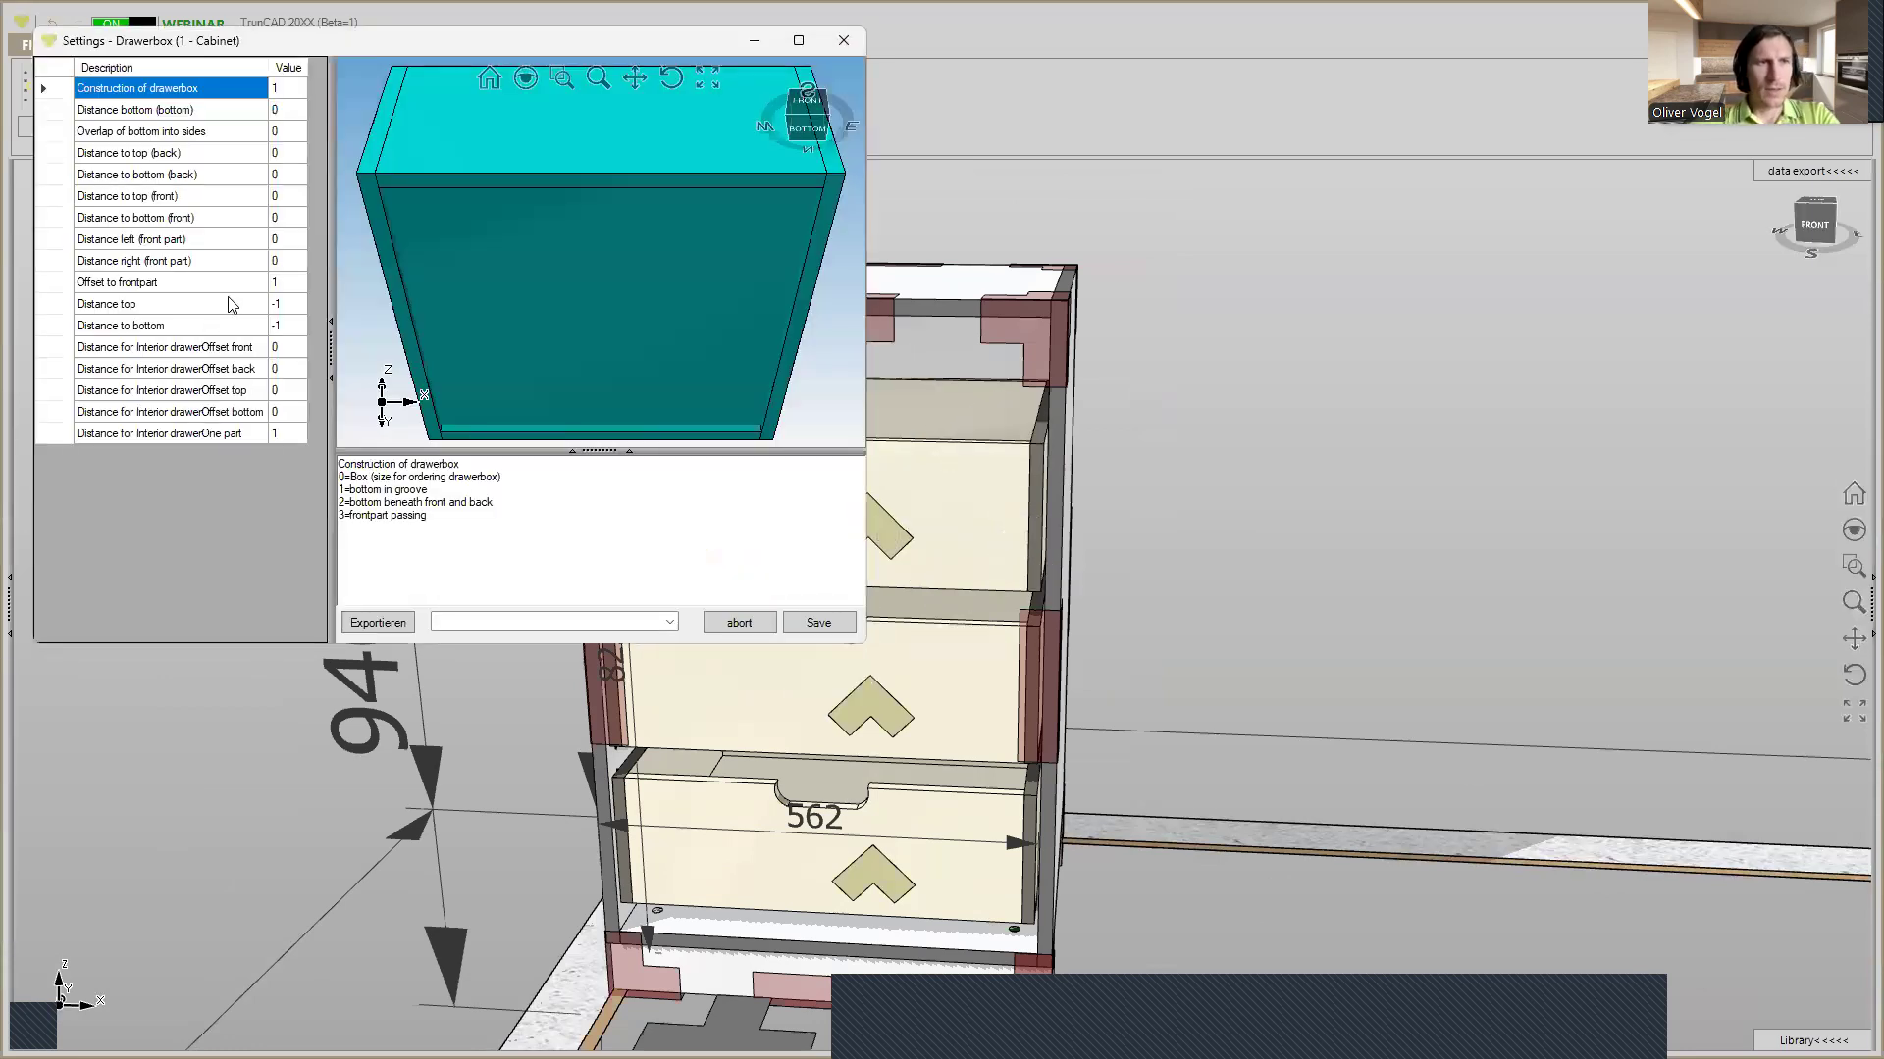
pyautogui.click(285, 283)
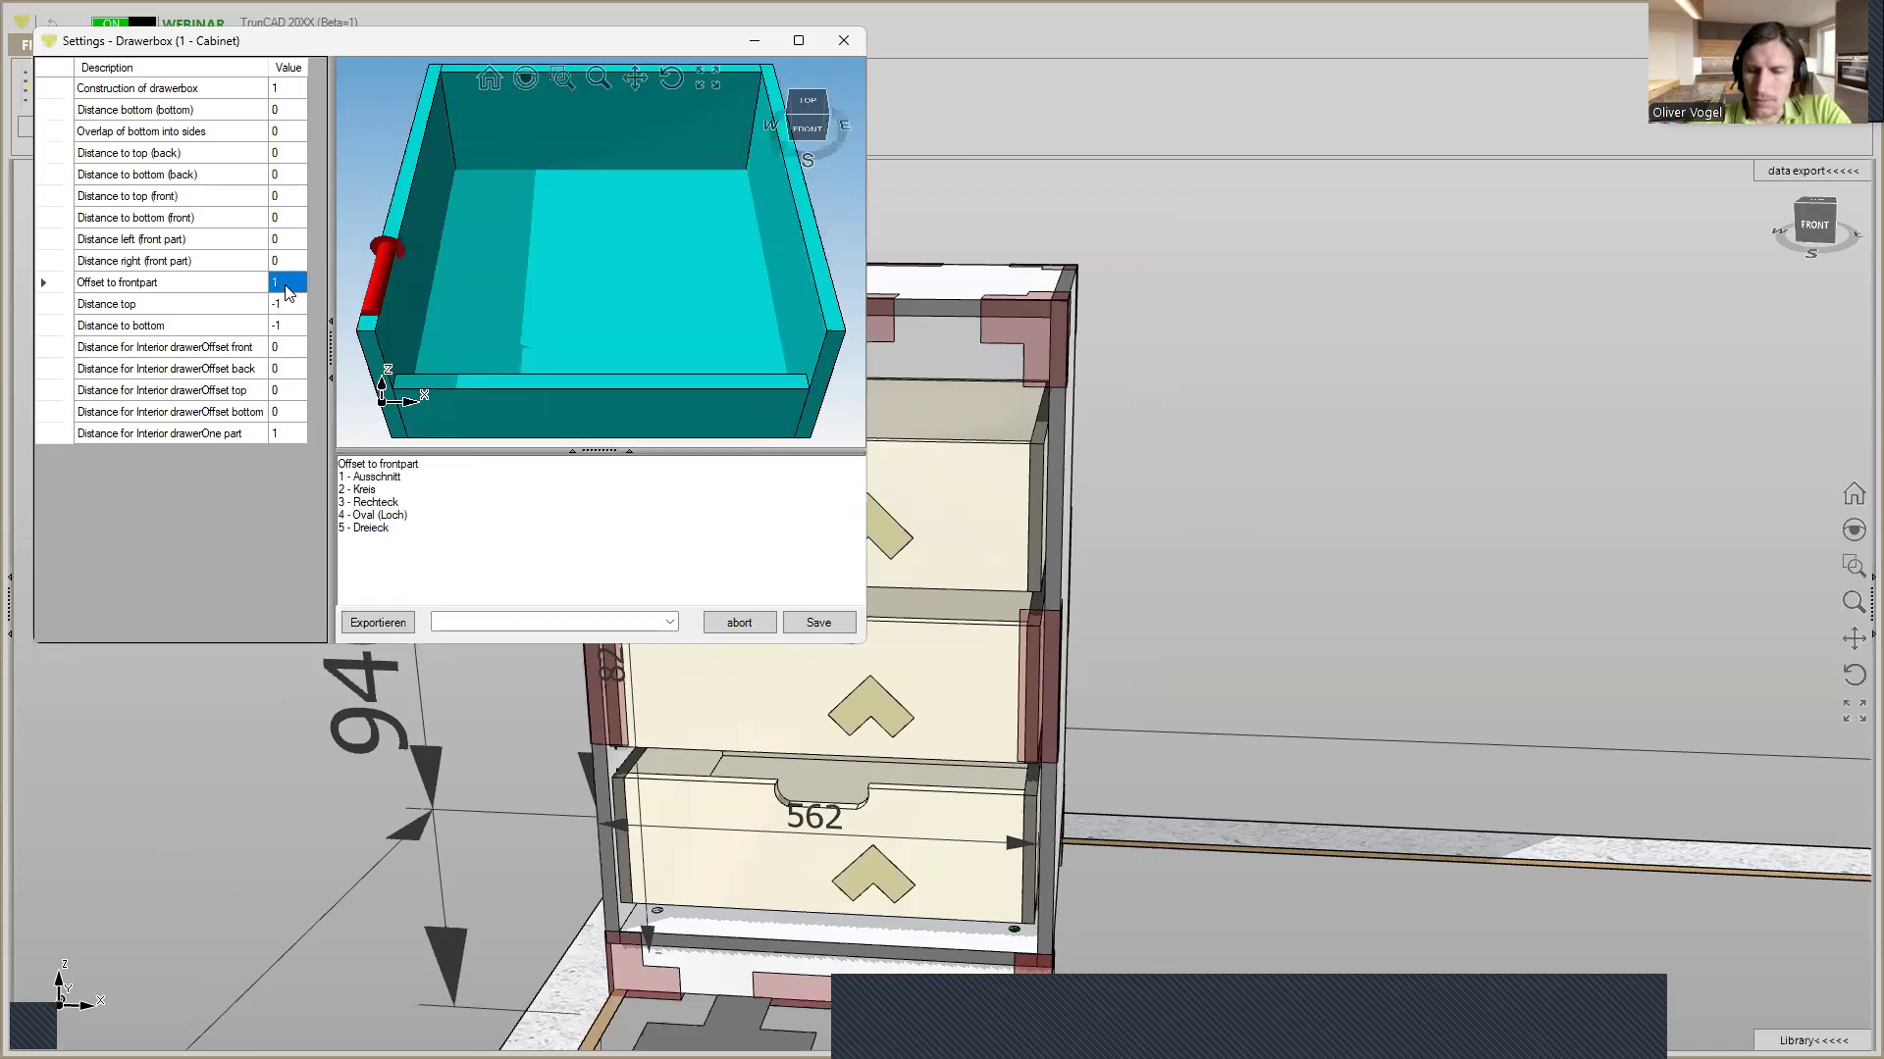
pyautogui.write('2')
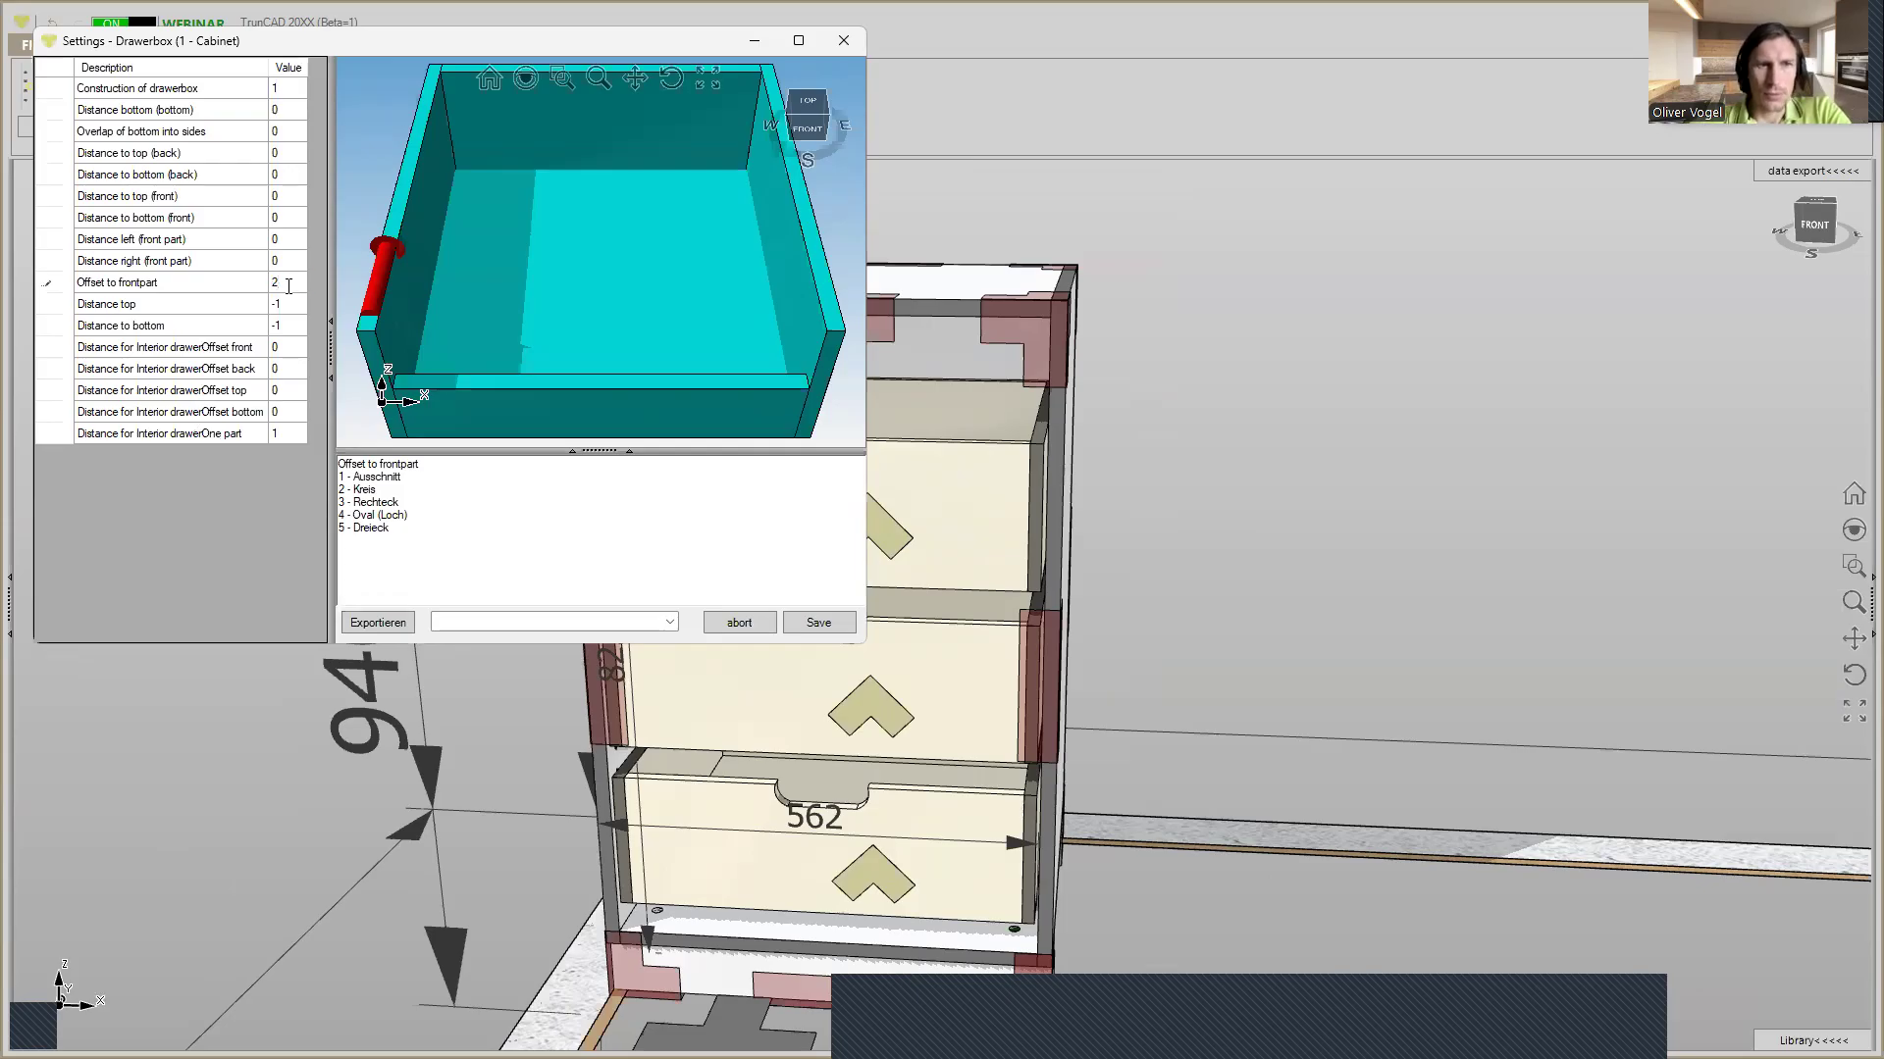
pyautogui.click(810, 626)
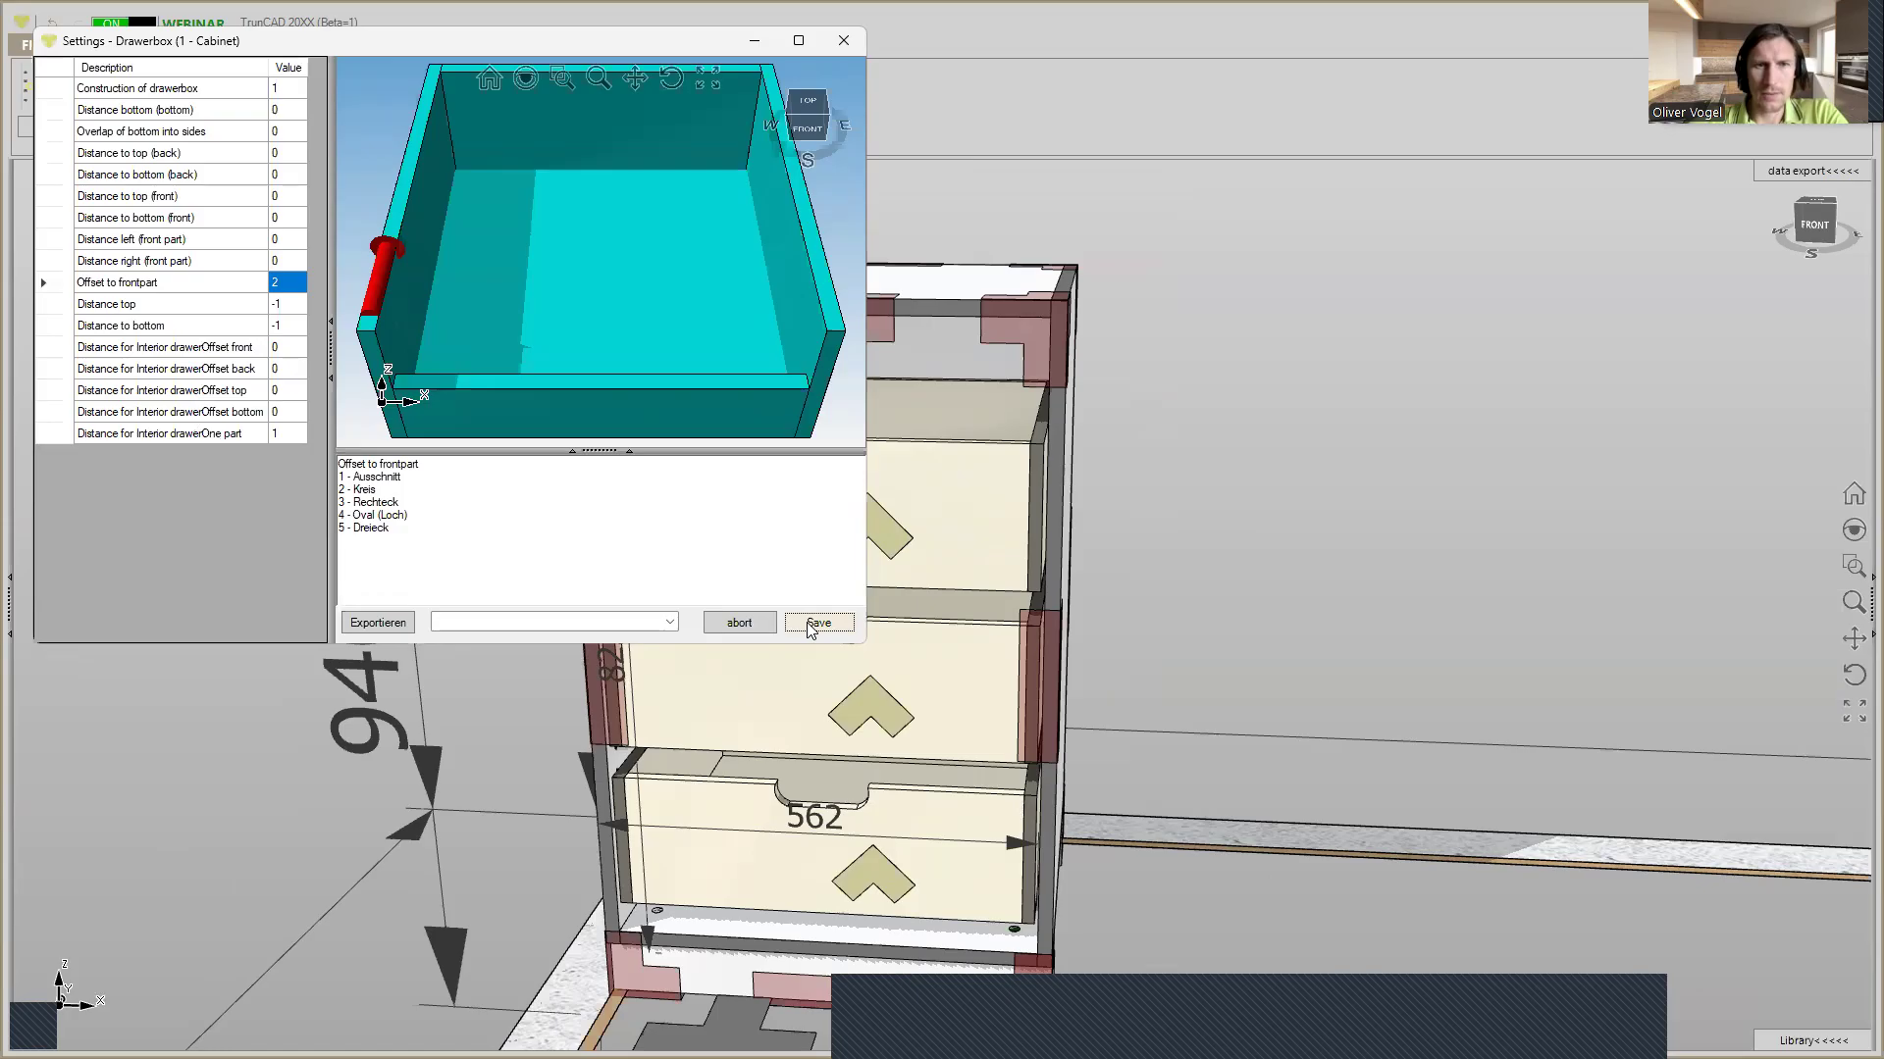
# Change the drawerbox's Offset to frontpart to 3 (Rechteck) and save
pyautogui.click(870, 537)
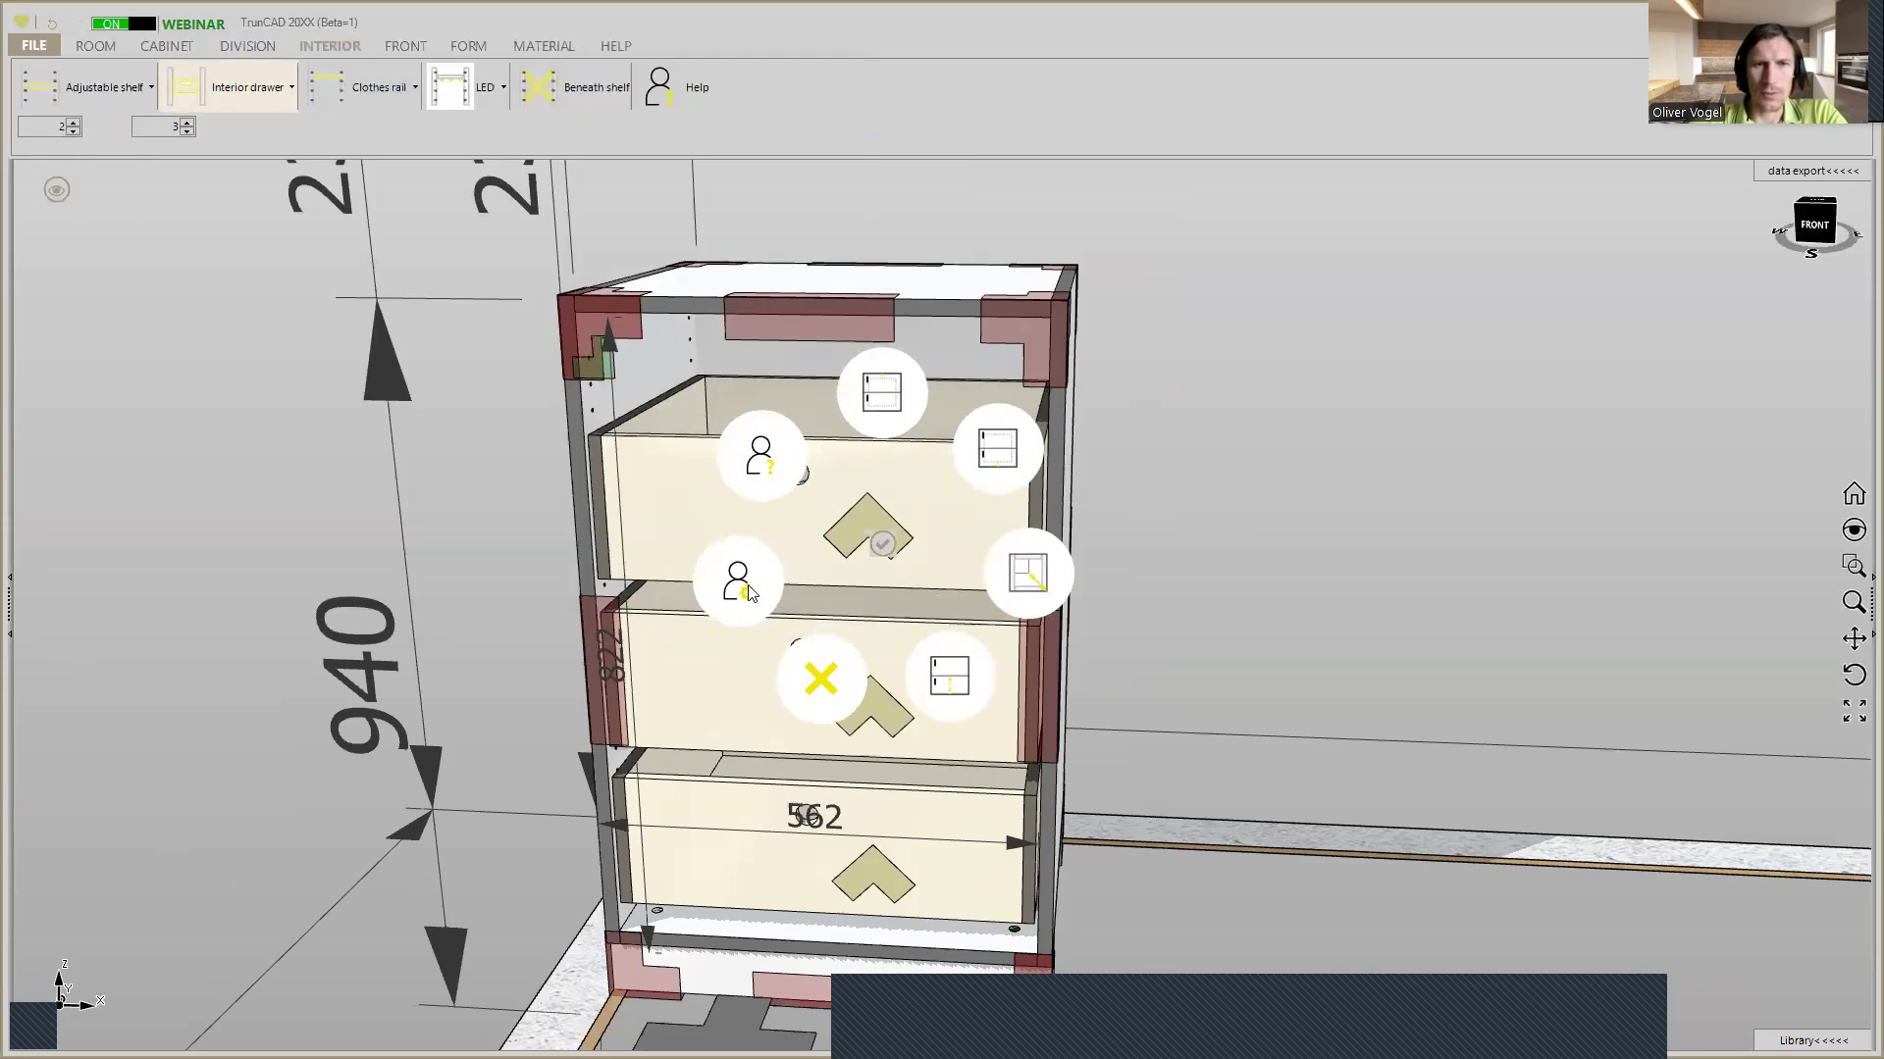
pyautogui.click(745, 589)
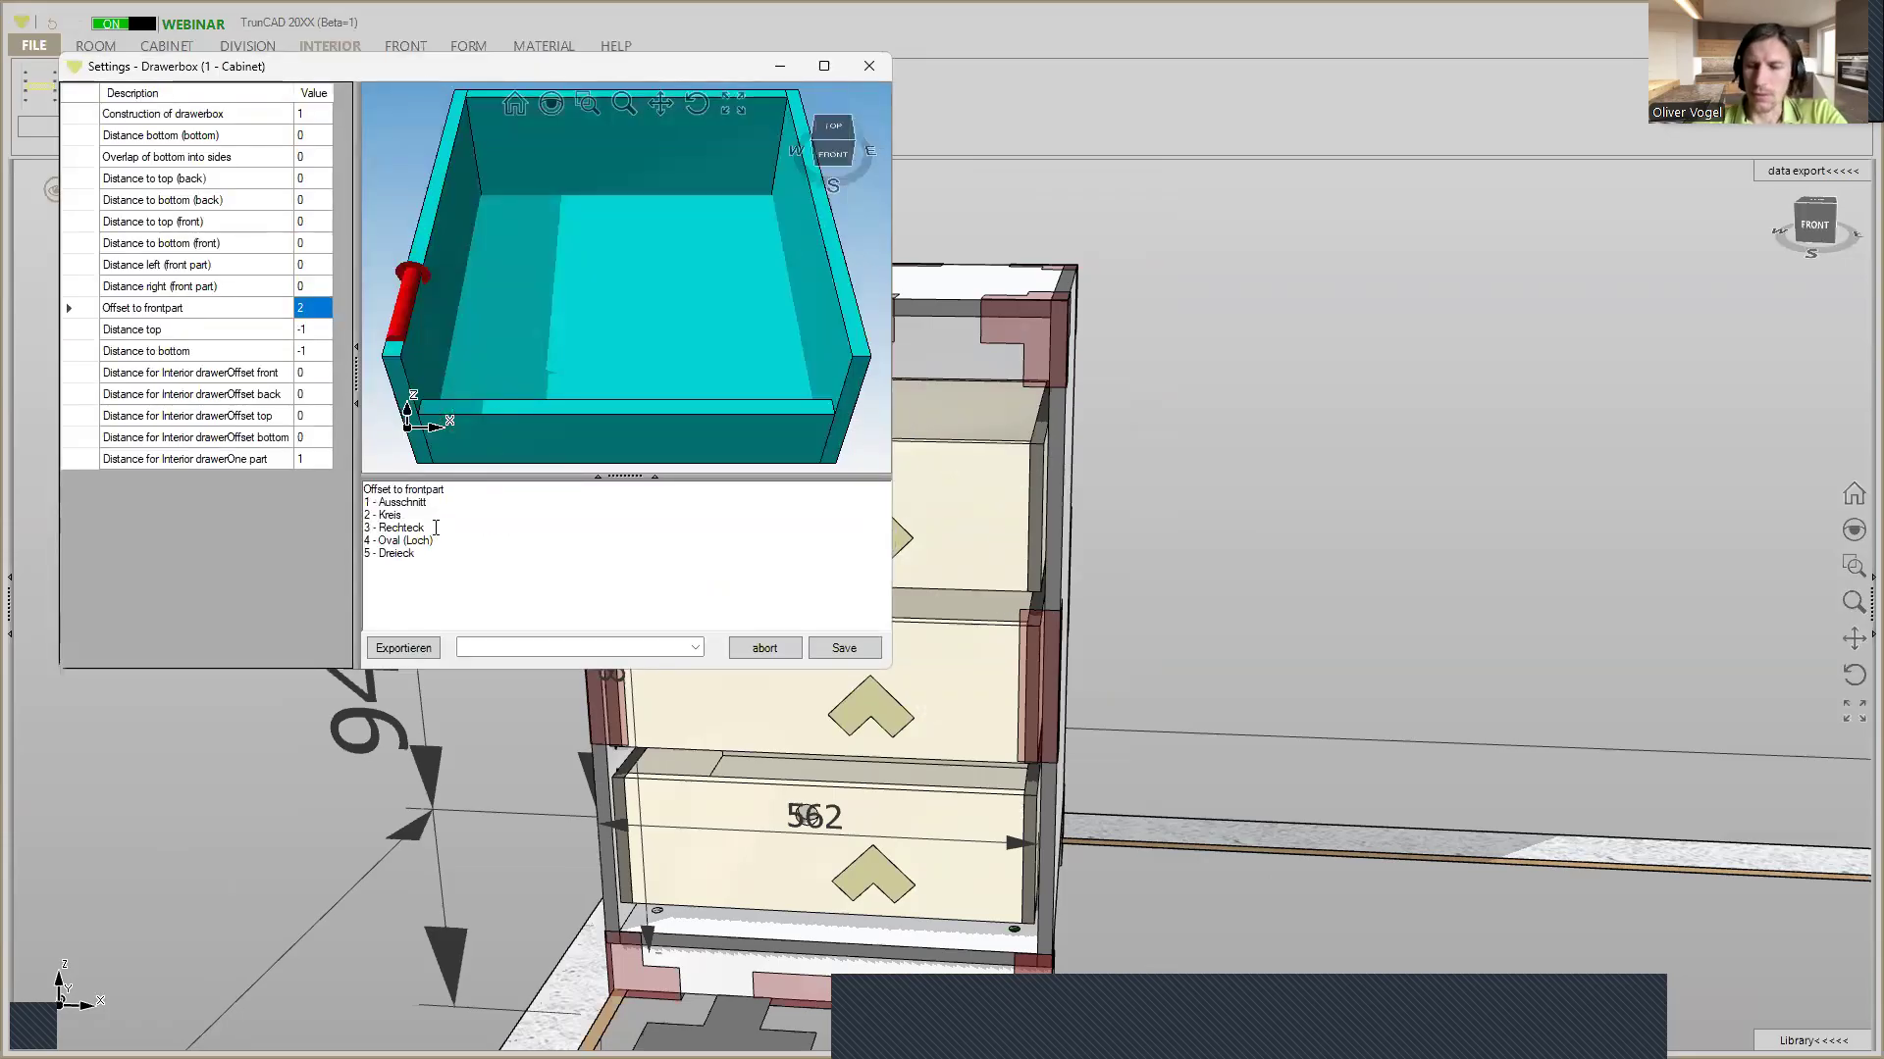
pyautogui.press('BackSpace')
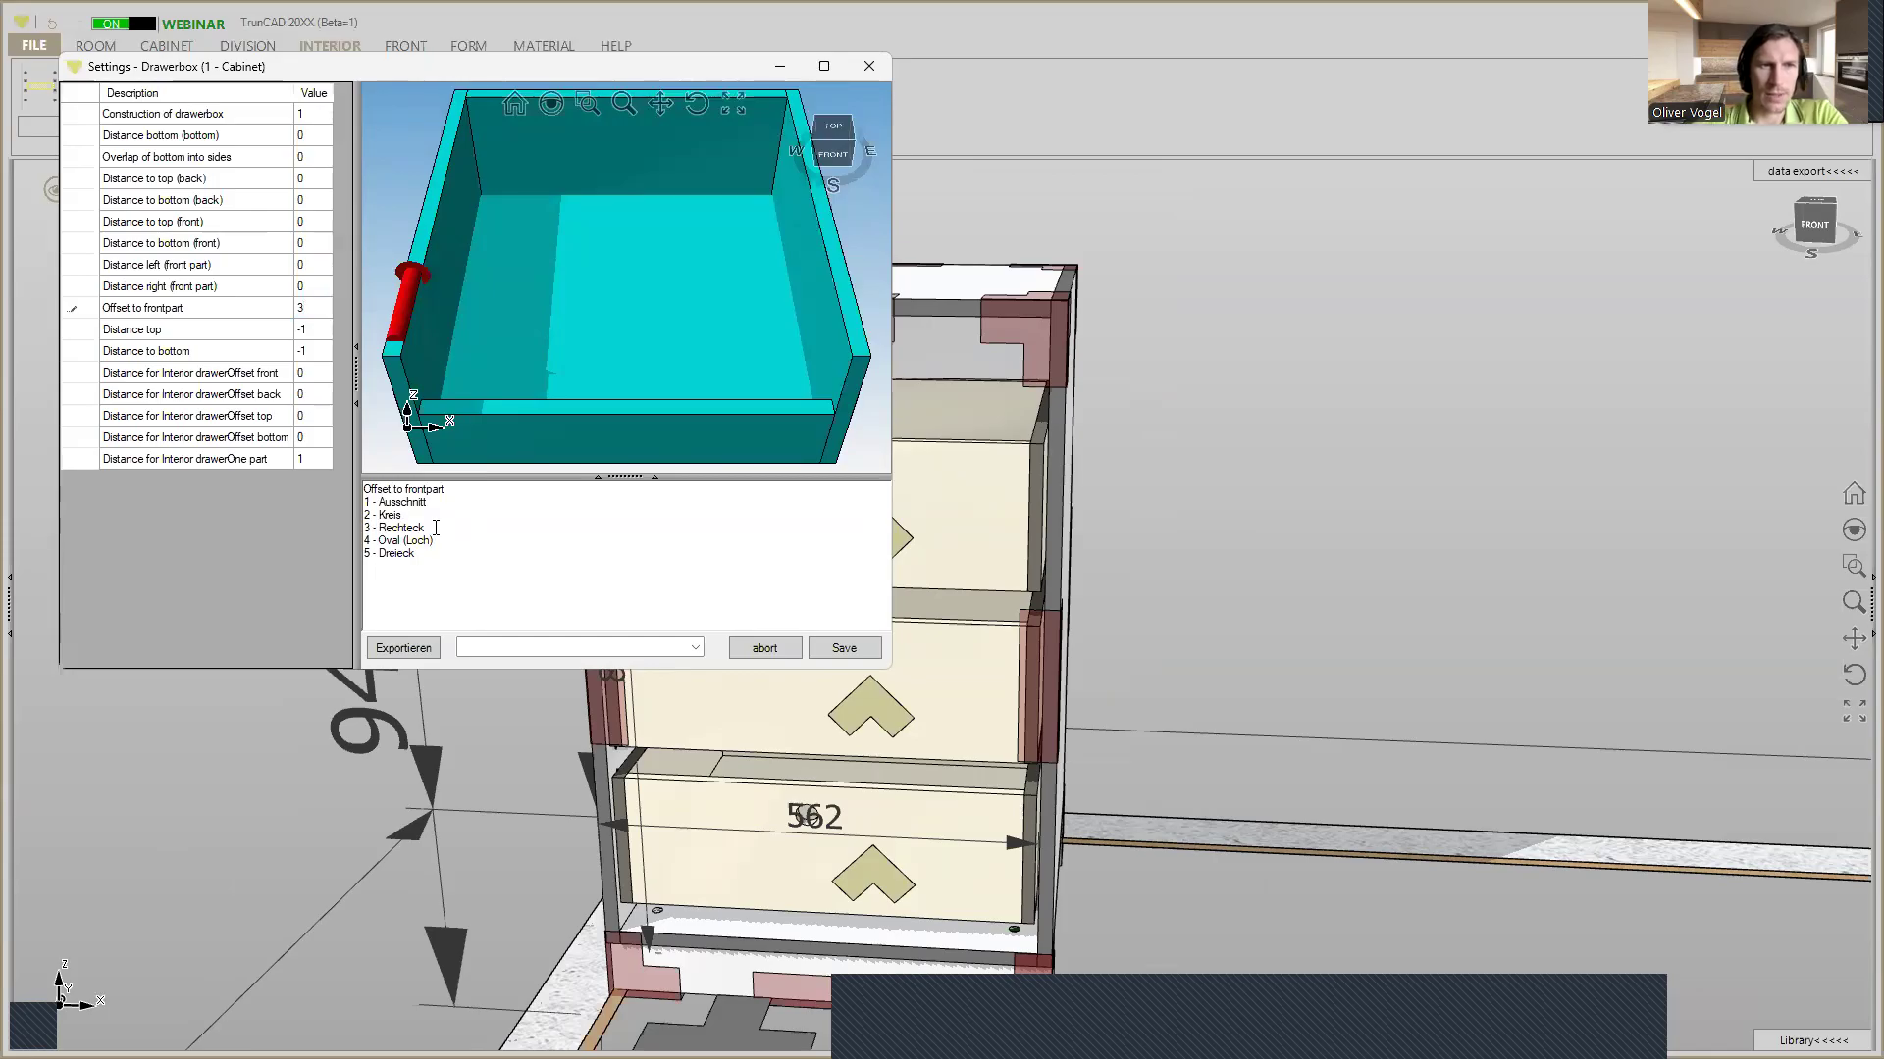
pyautogui.click(836, 651)
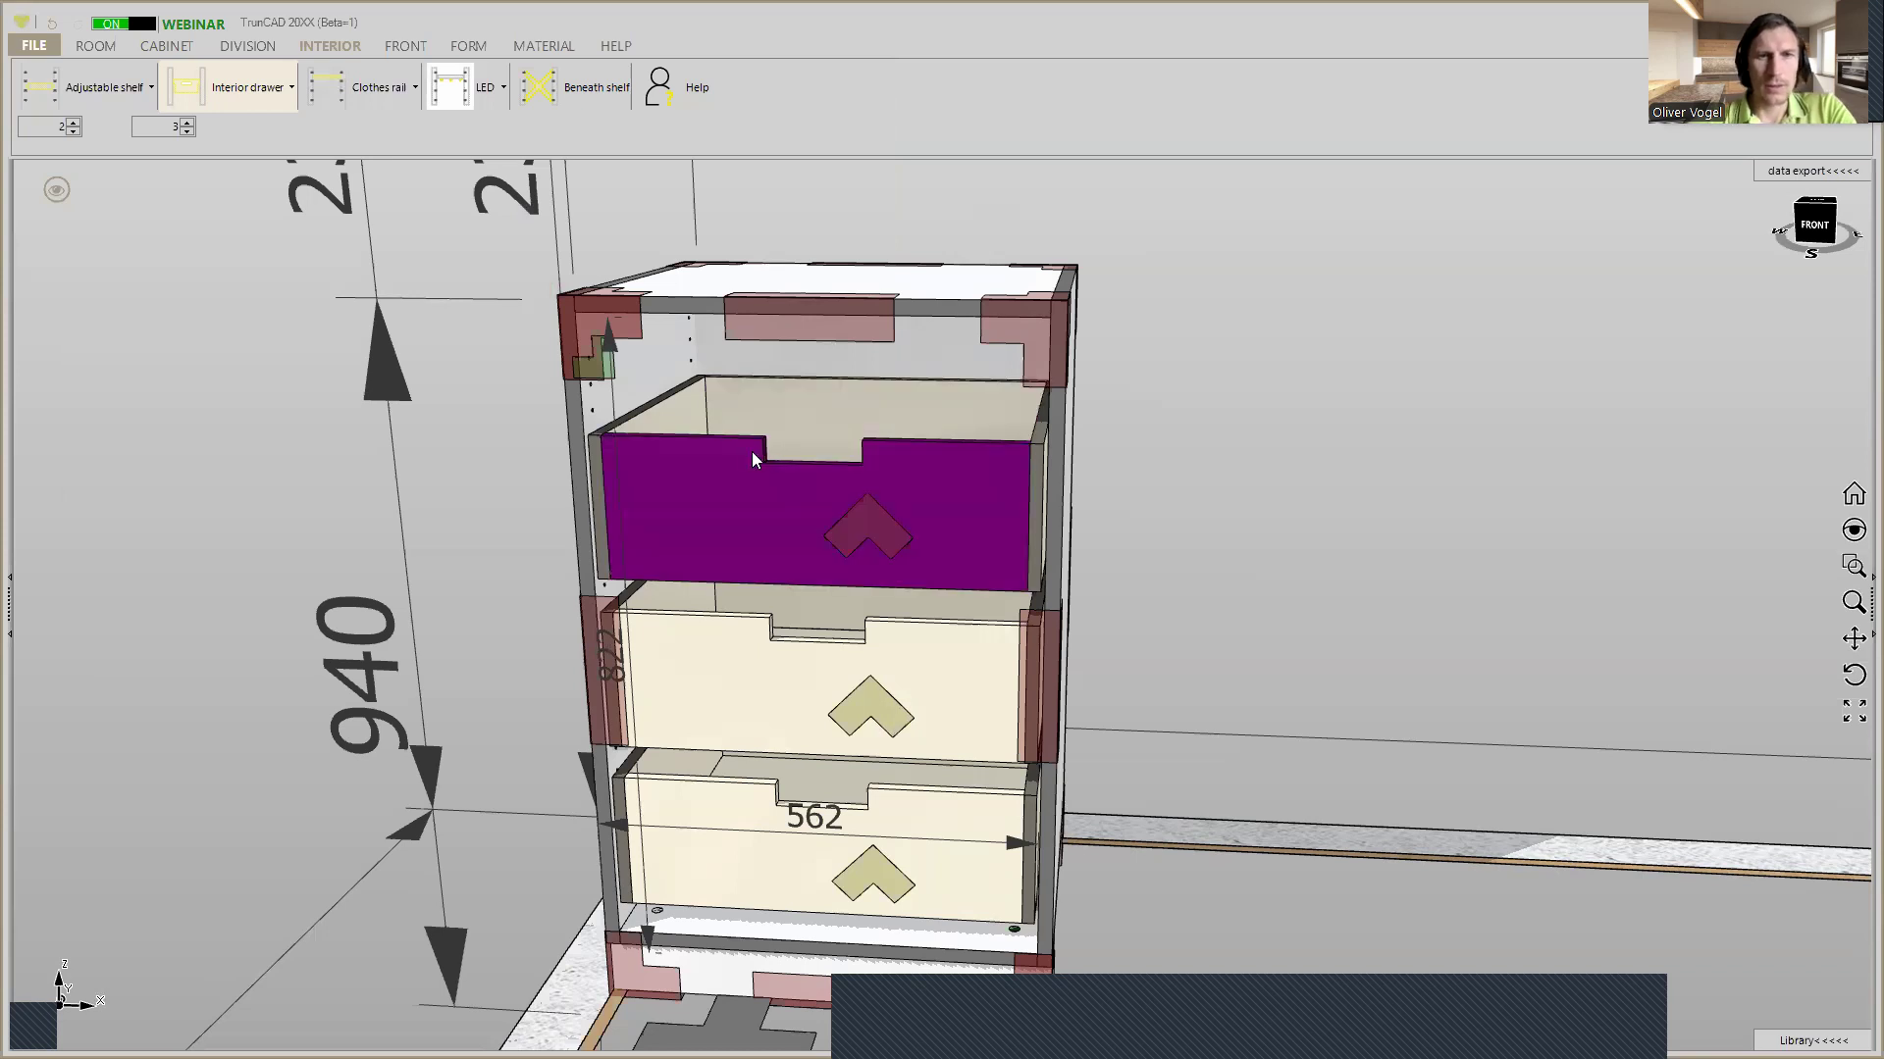
# Give the drawer fronts an oval grip hole by setting the drawerbox's Offset to frontpart to 4 (Oval (Loch)) and save
pyautogui.click(901, 545)
pyautogui.click(754, 586)
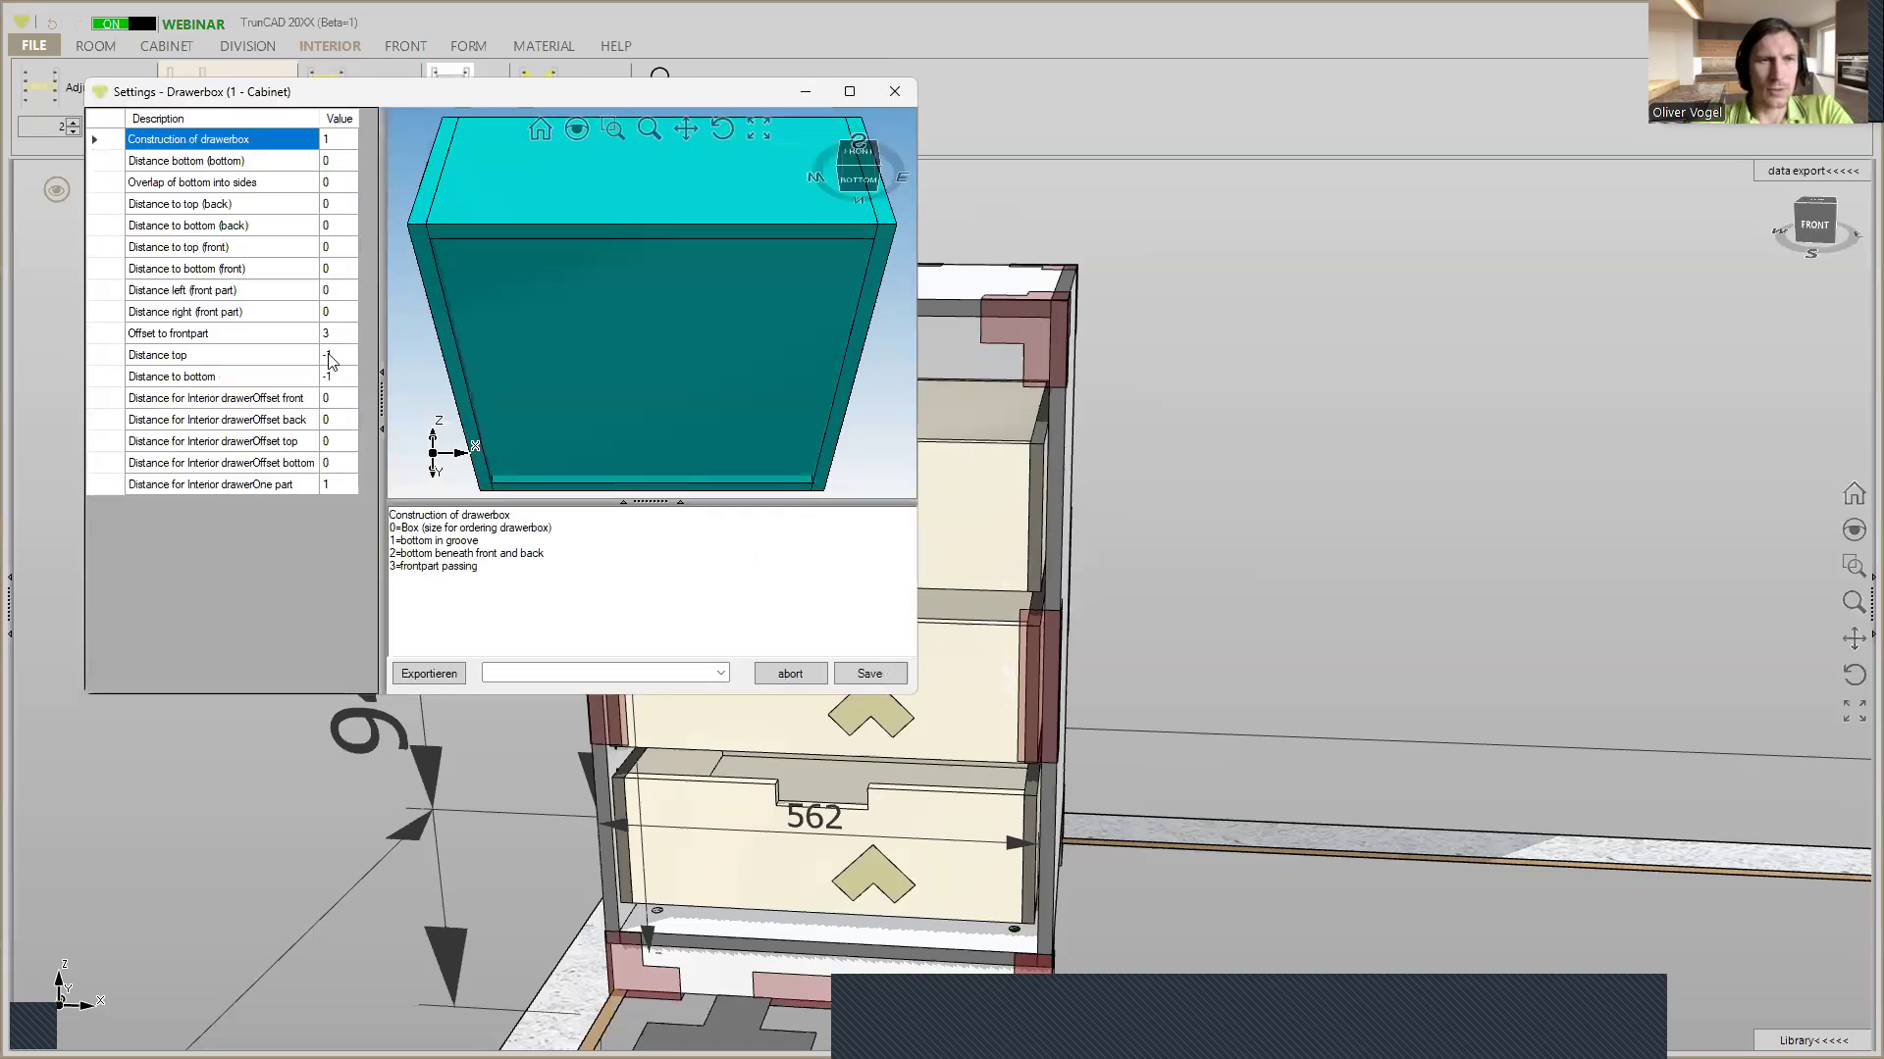
pyautogui.click(336, 336)
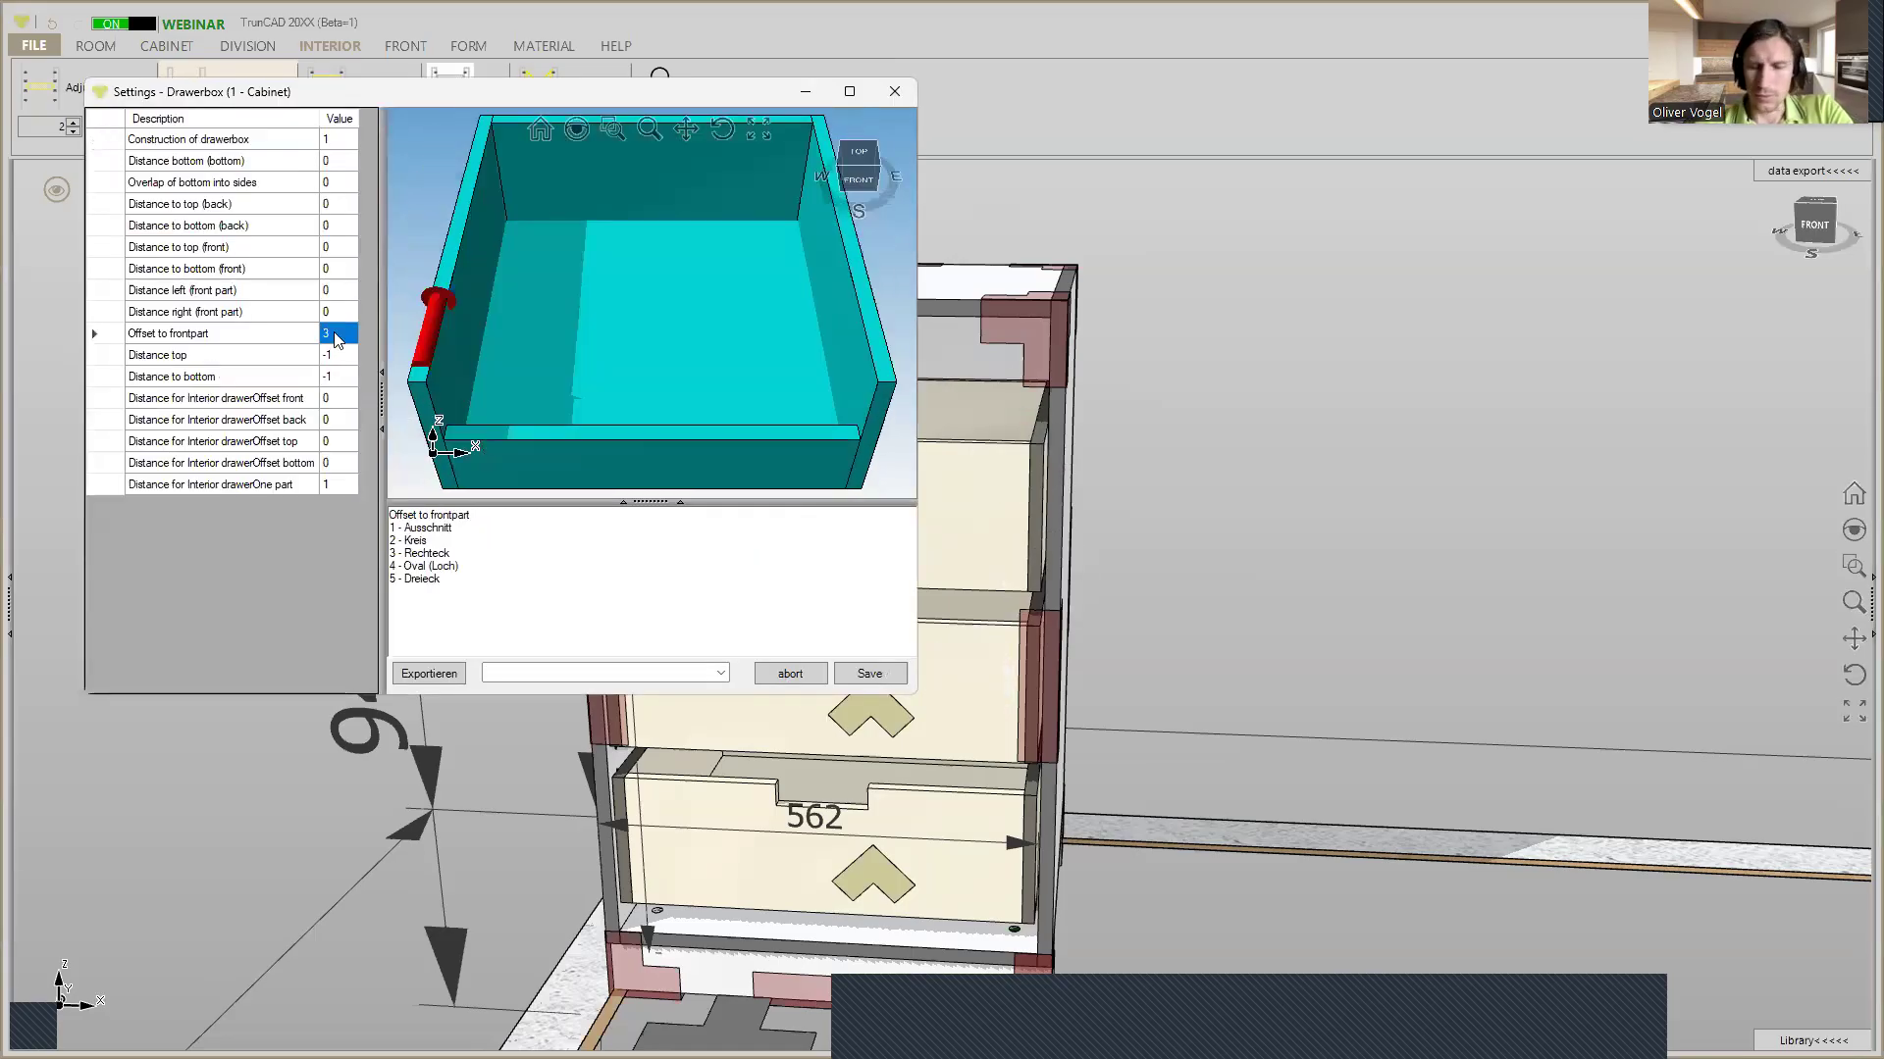
pyautogui.write('4')
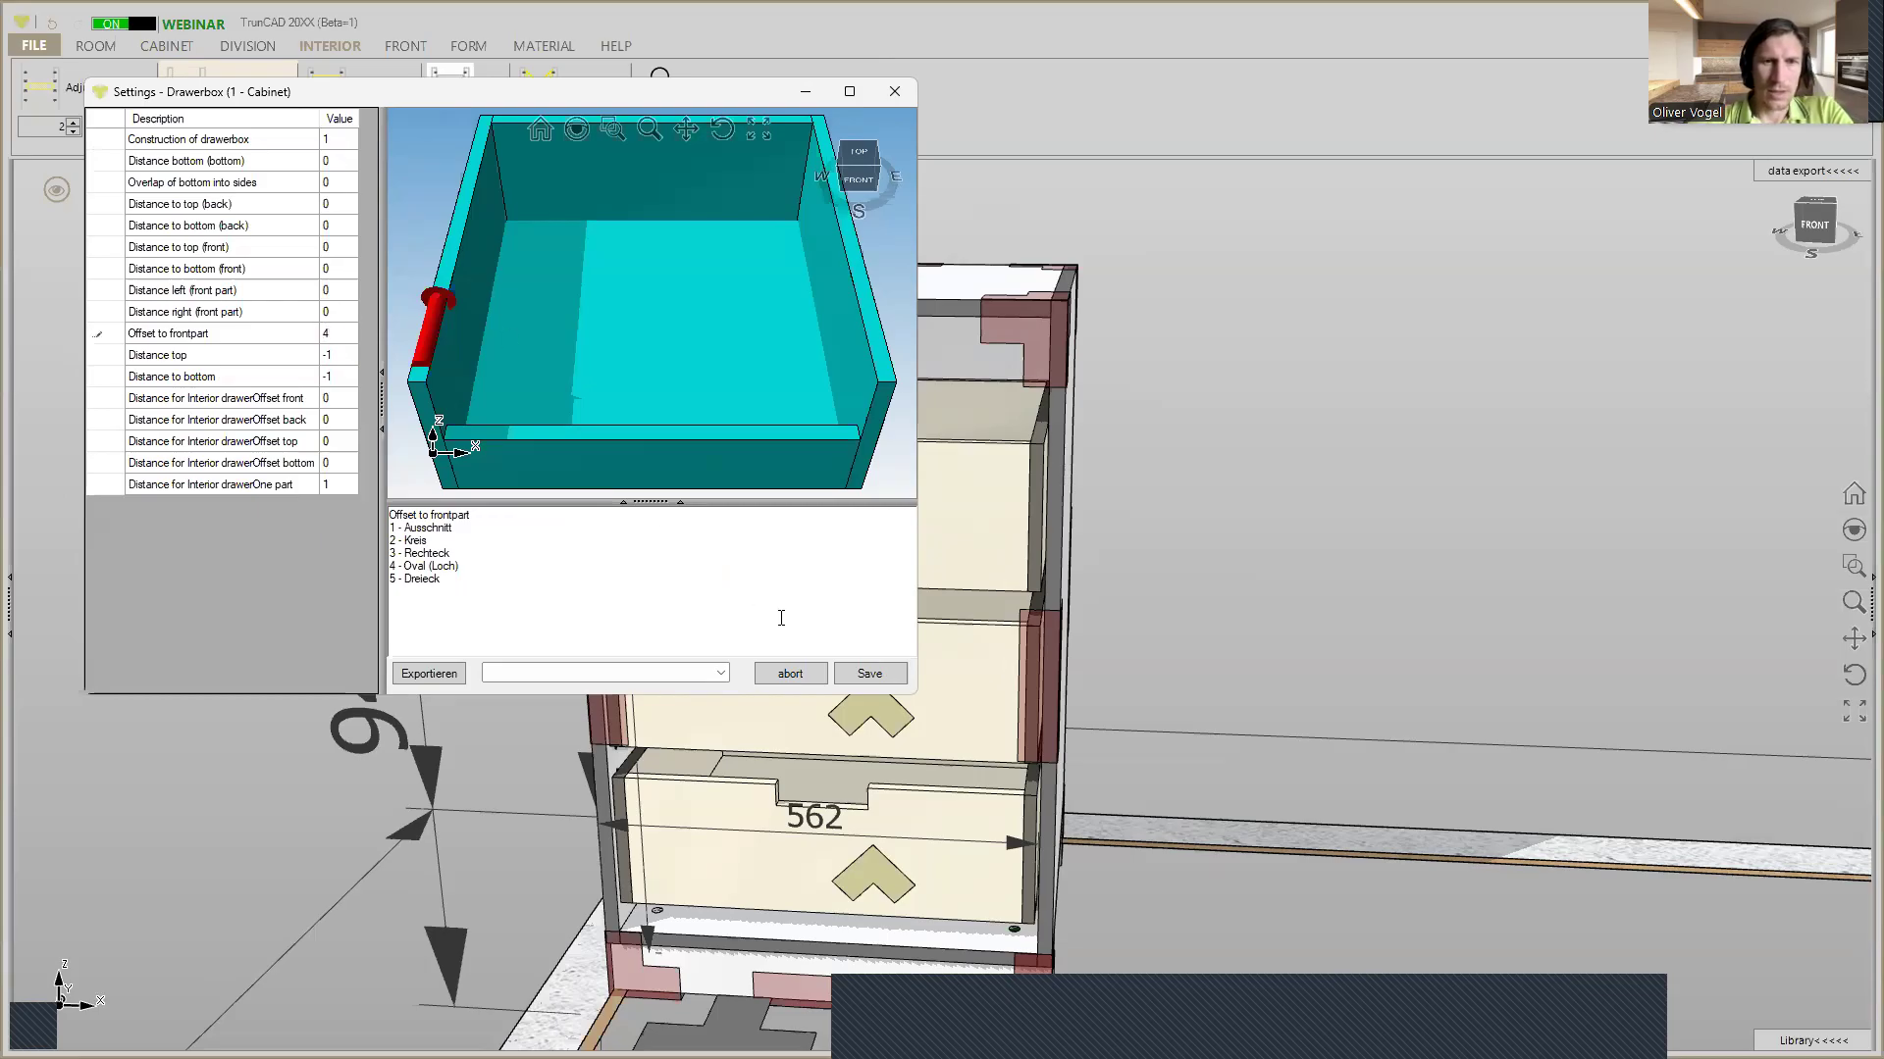
pyautogui.click(886, 681)
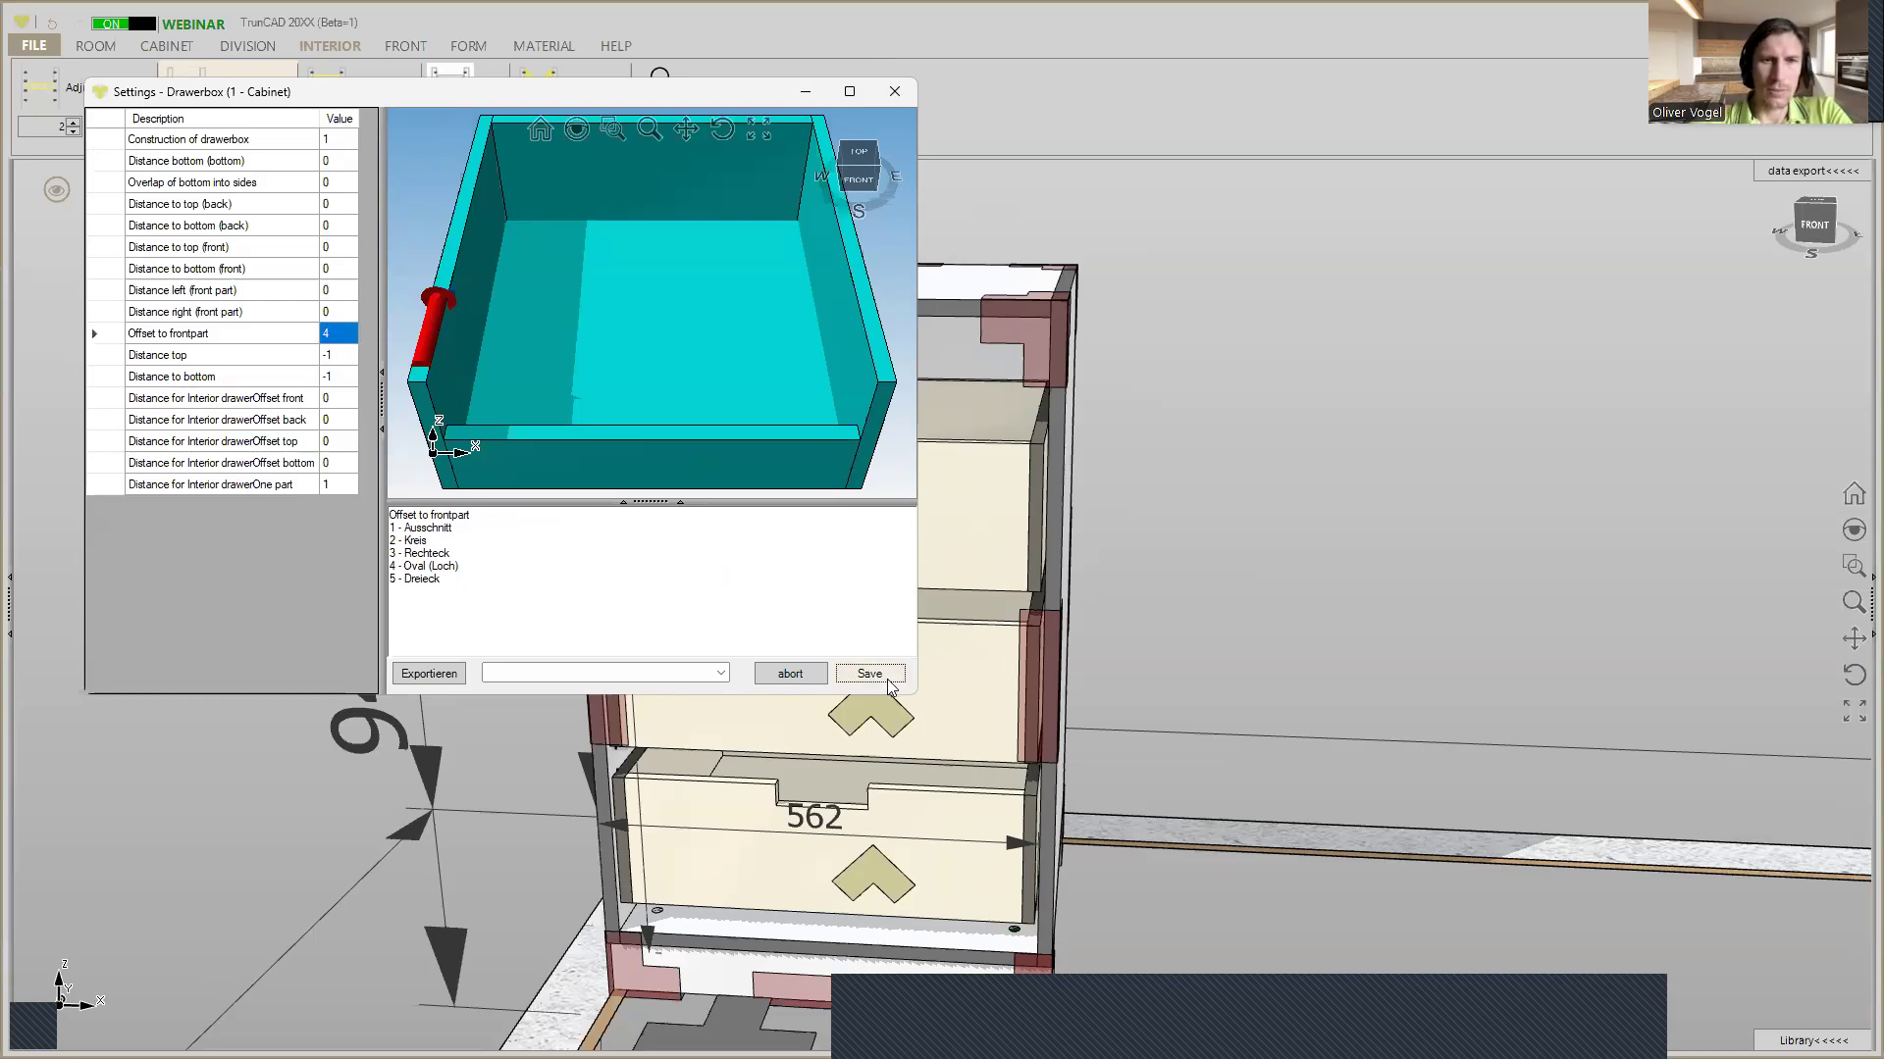
pyautogui.click(888, 681)
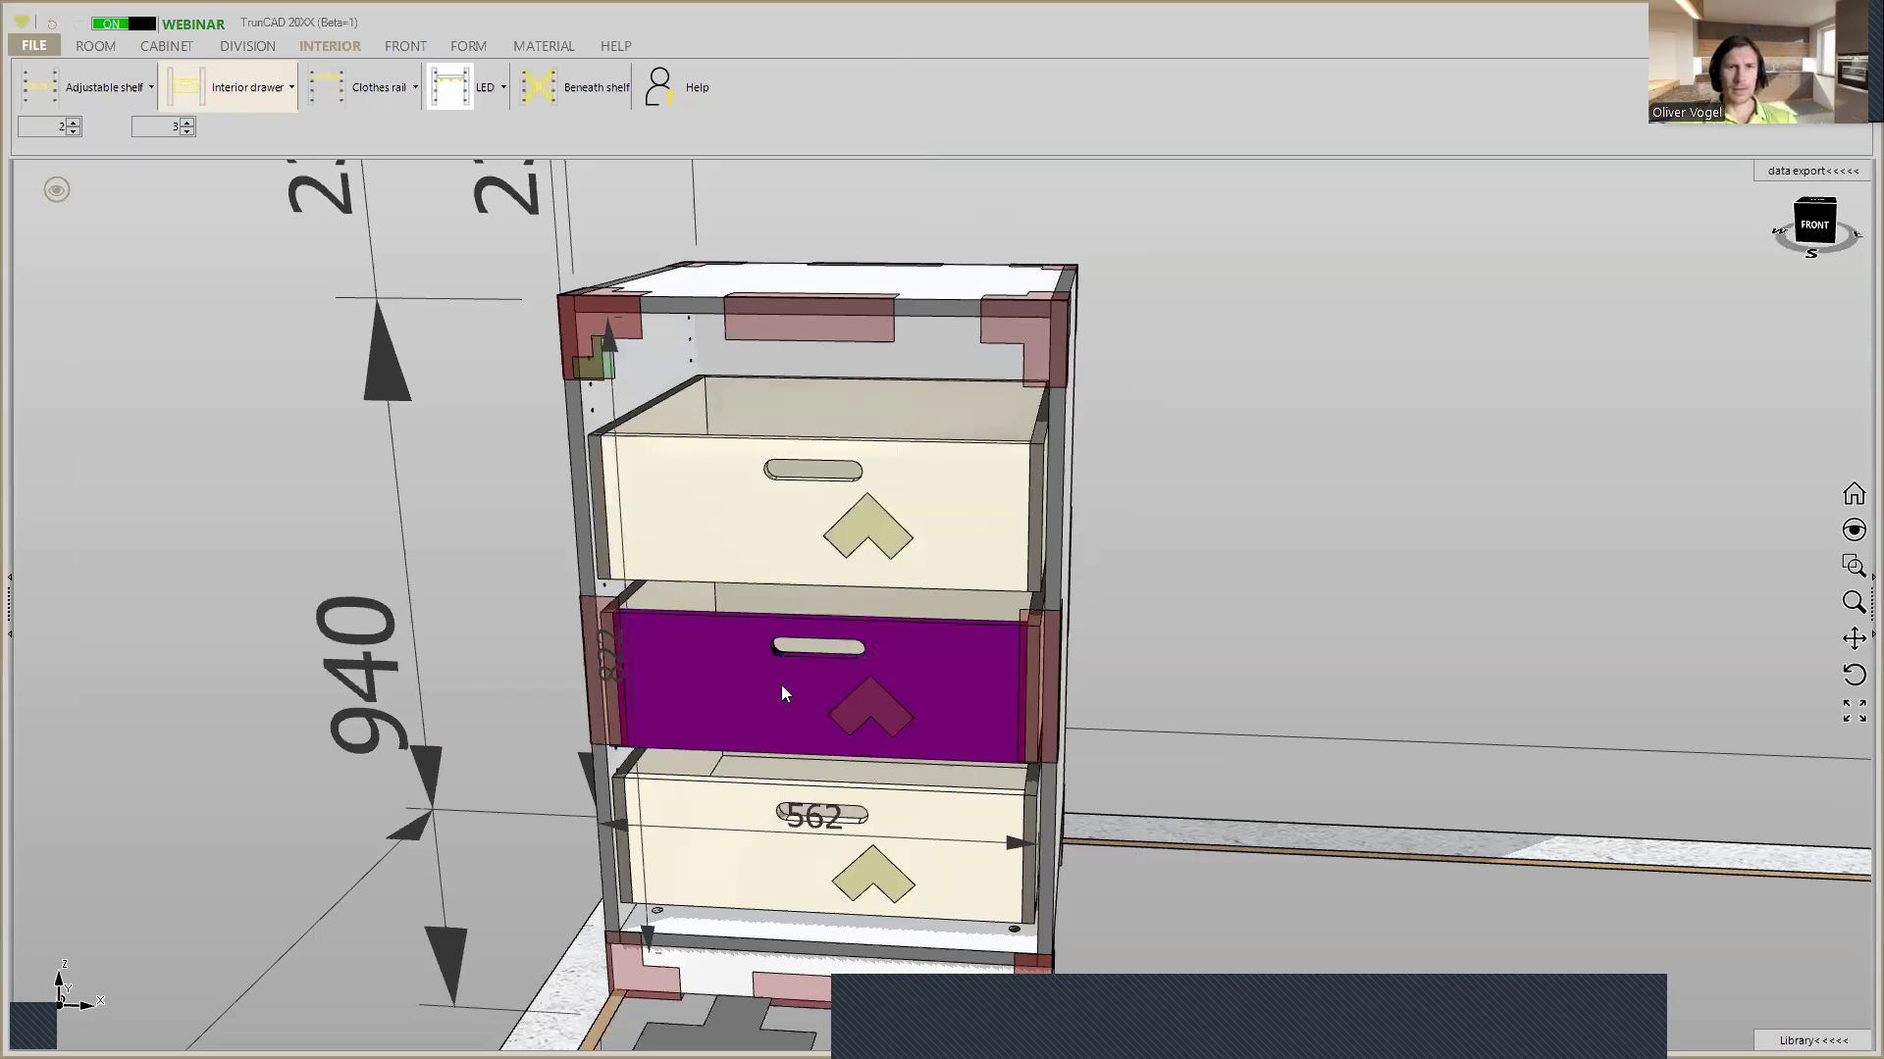
# Give the drawer fronts a V-shaped grip notch by setting the drawerbox's Offset to frontpart to 5 and save
pyautogui.click(879, 532)
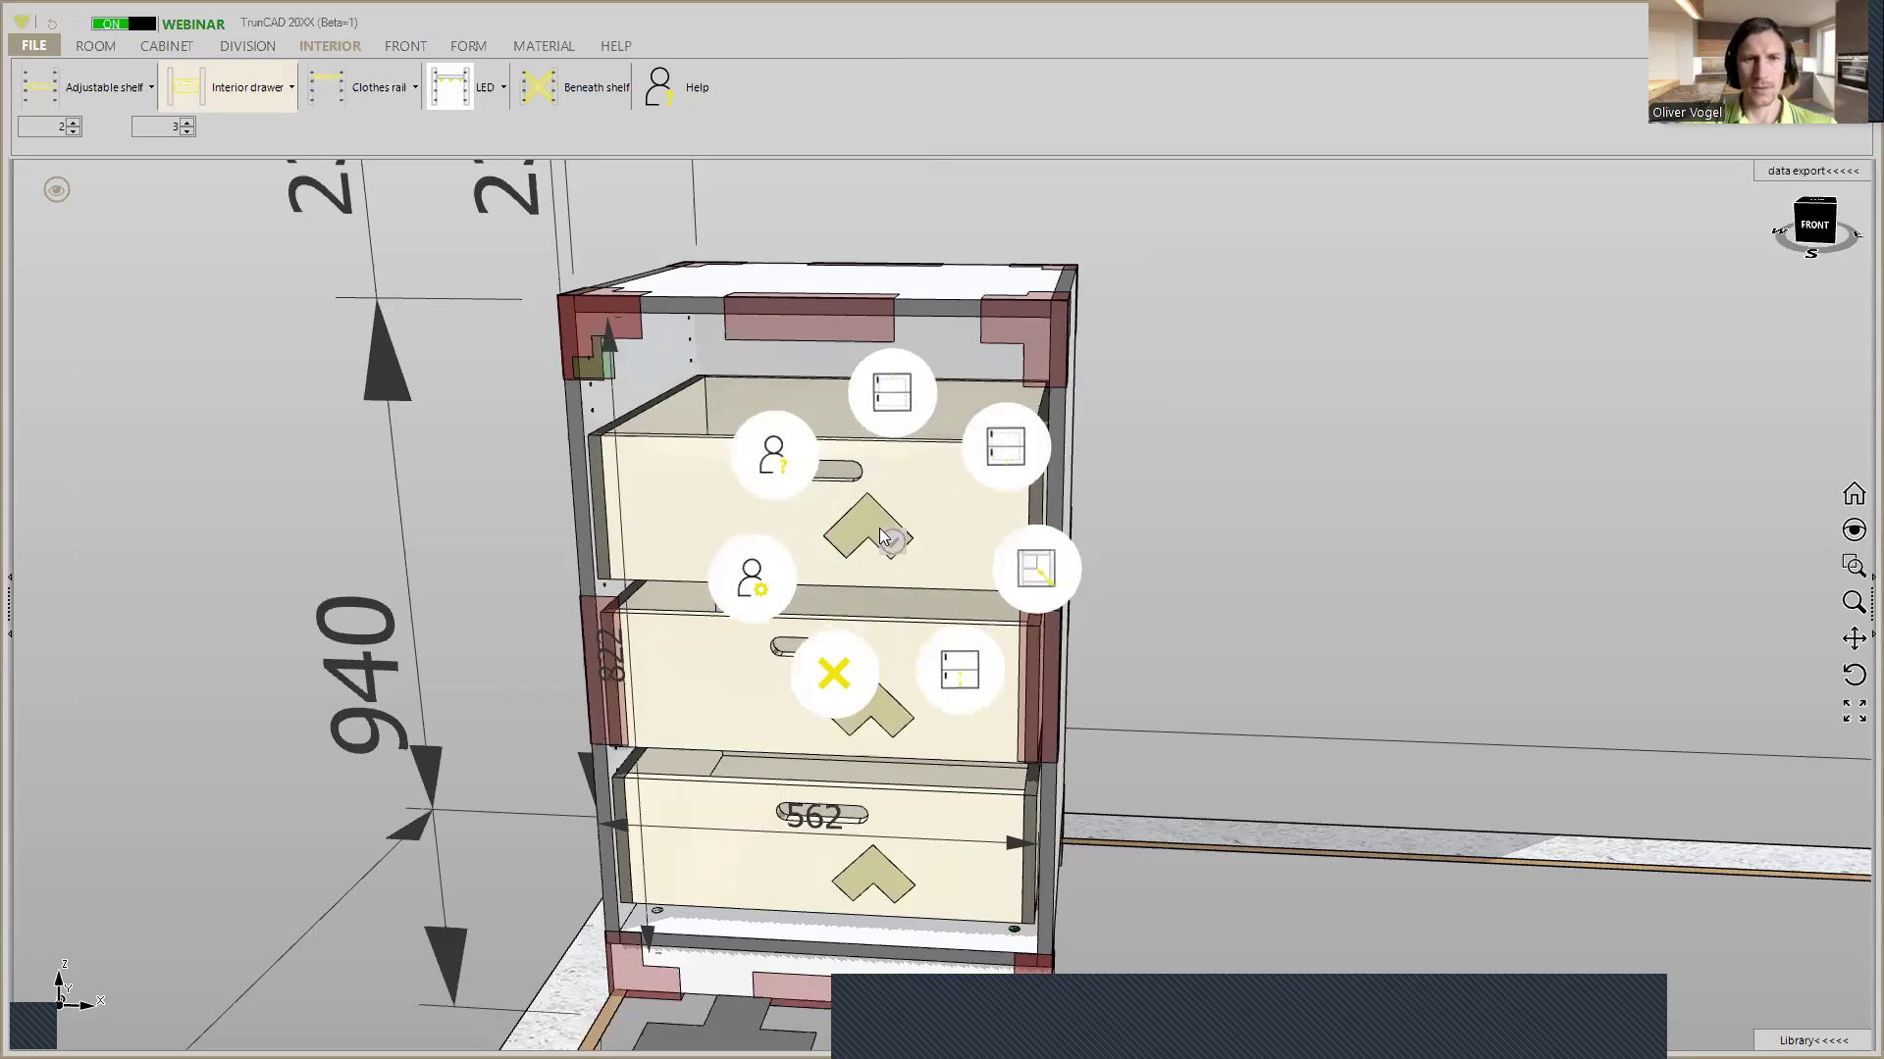
pyautogui.click(749, 581)
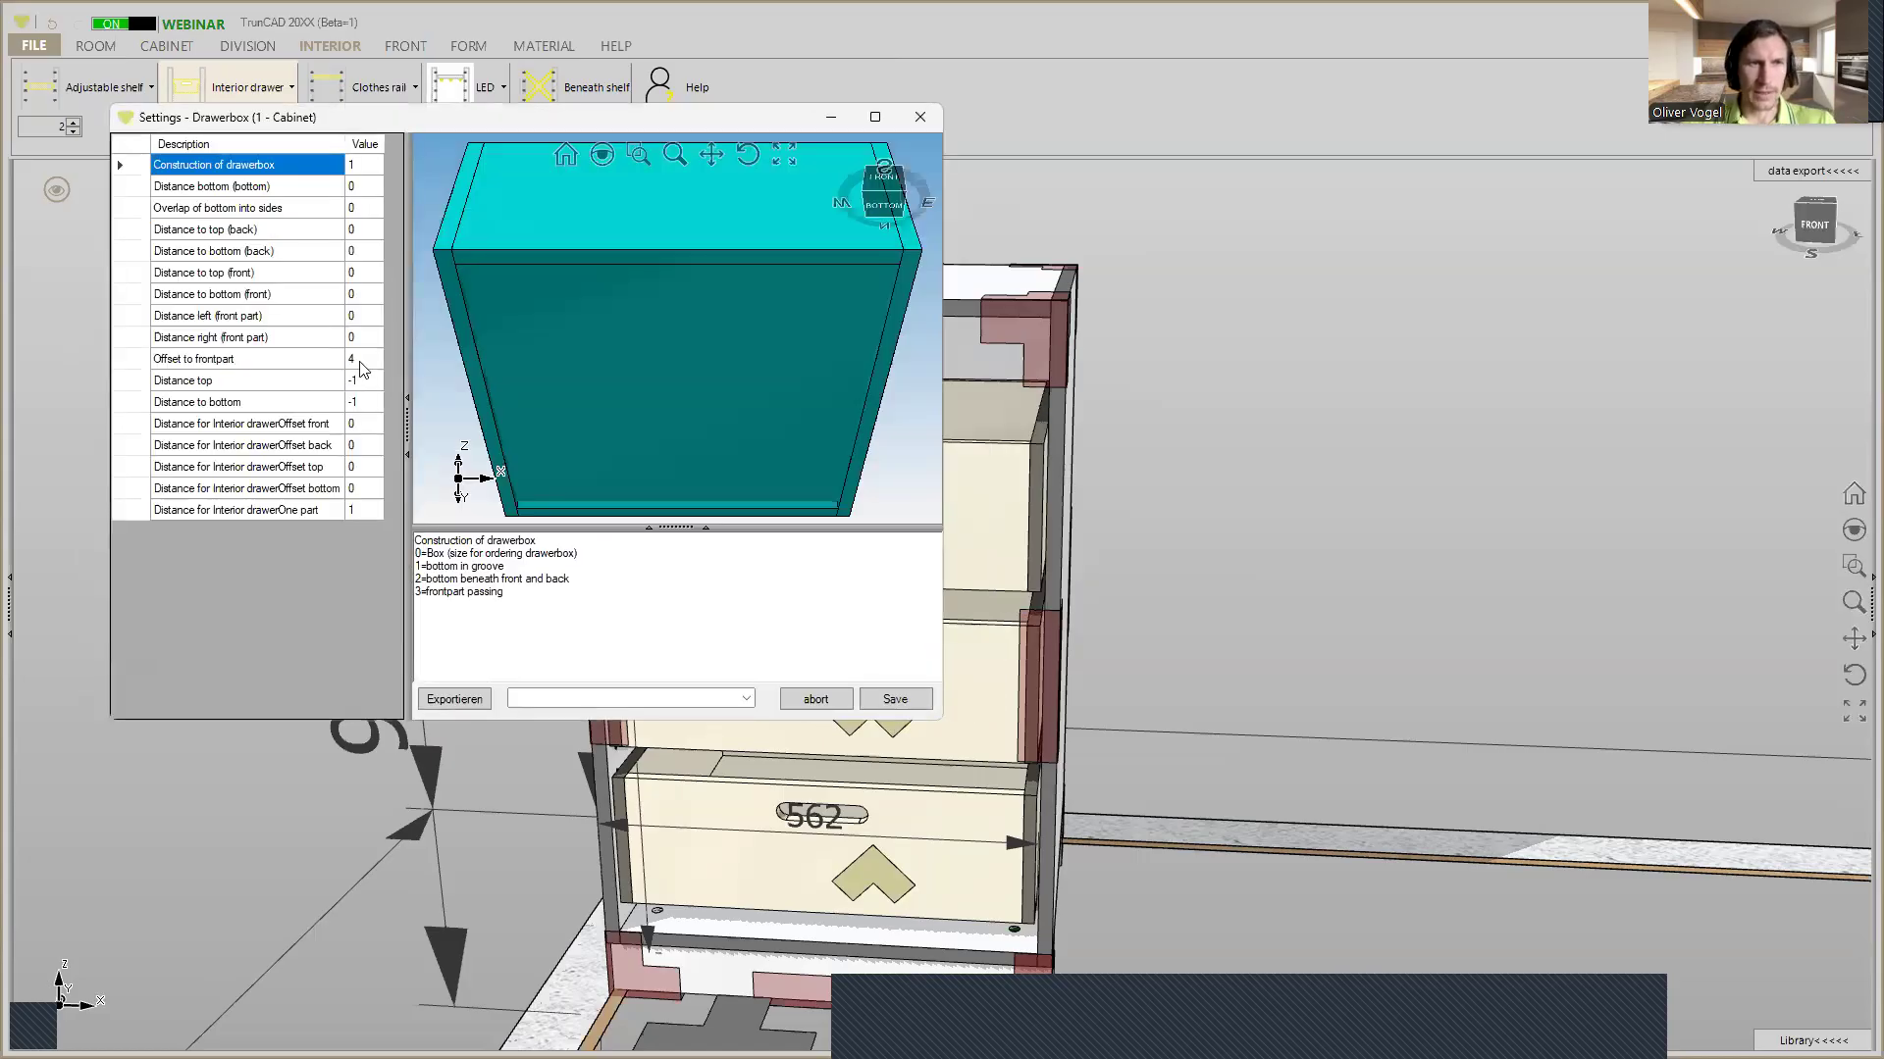
pyautogui.write('5')
pyautogui.click(896, 699)
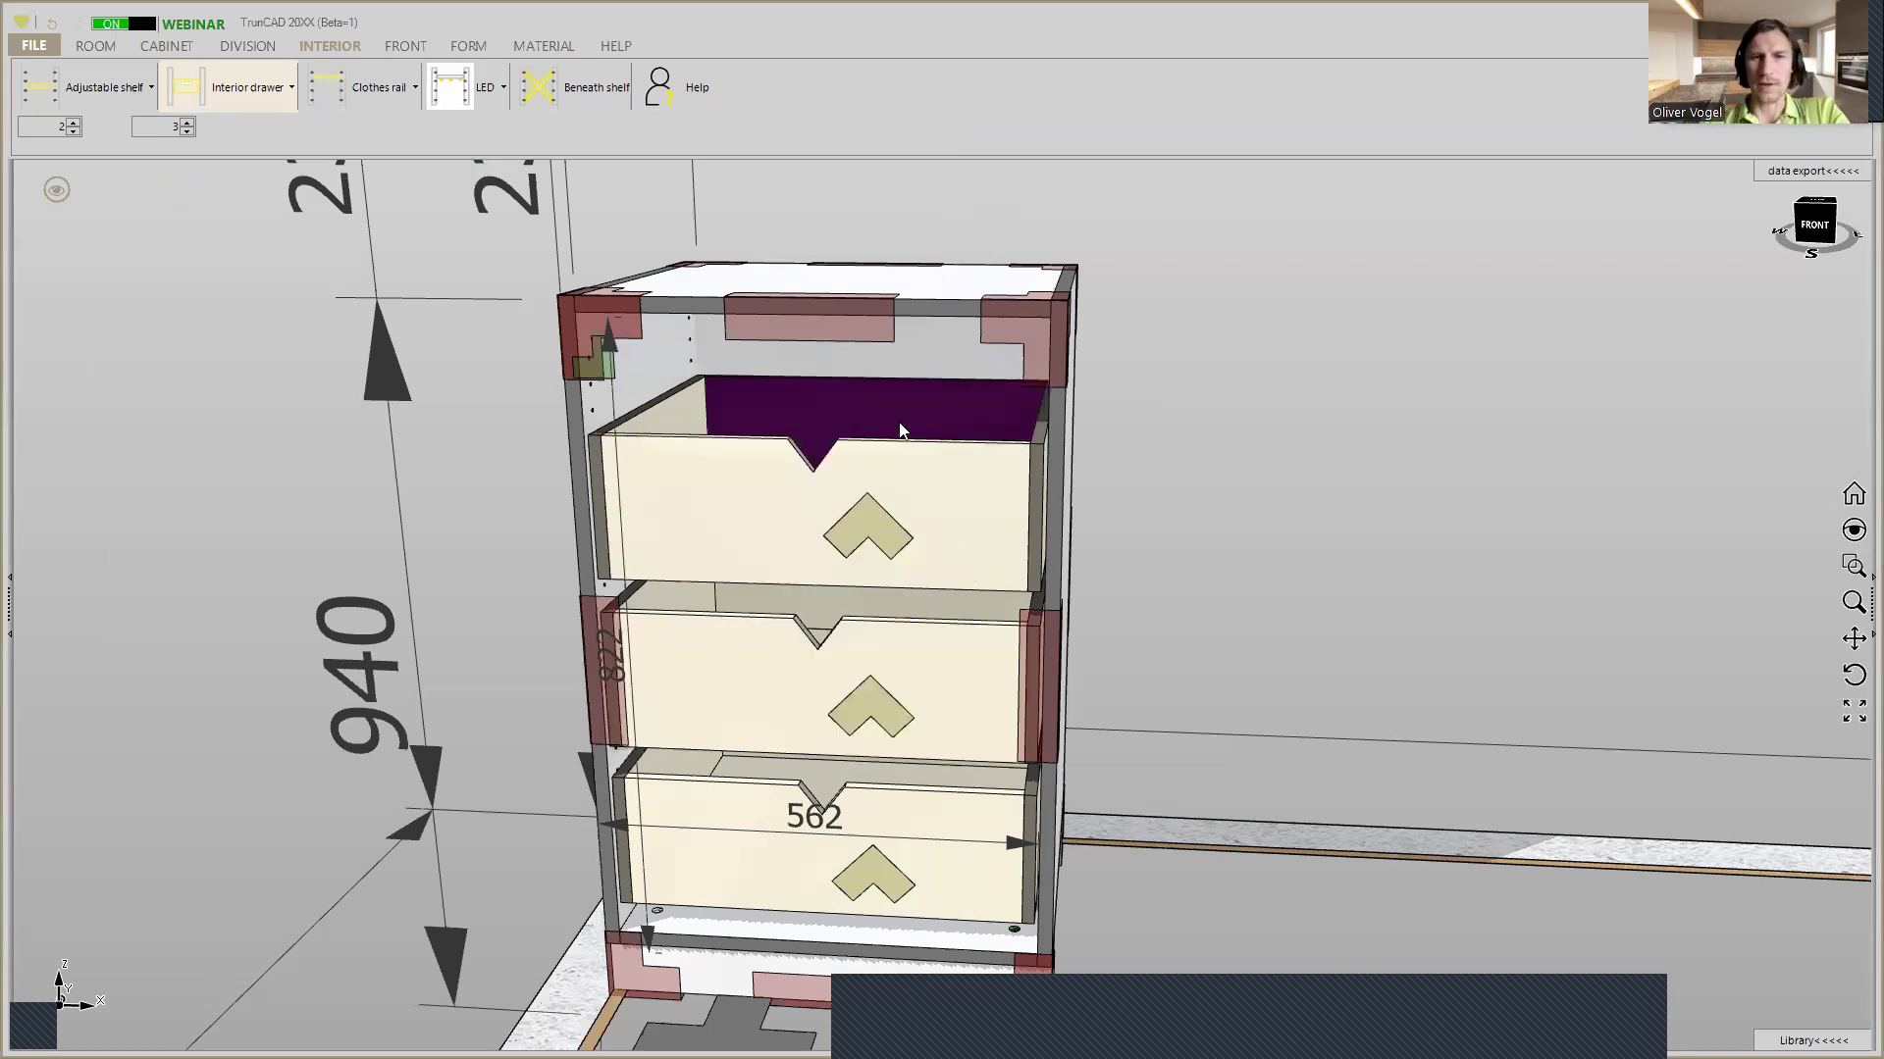
# Load another project without saving the current one, and size its cabinet to 1500 mm wide and 2000 mm high
pyautogui.scroll(-4, 983, 485)
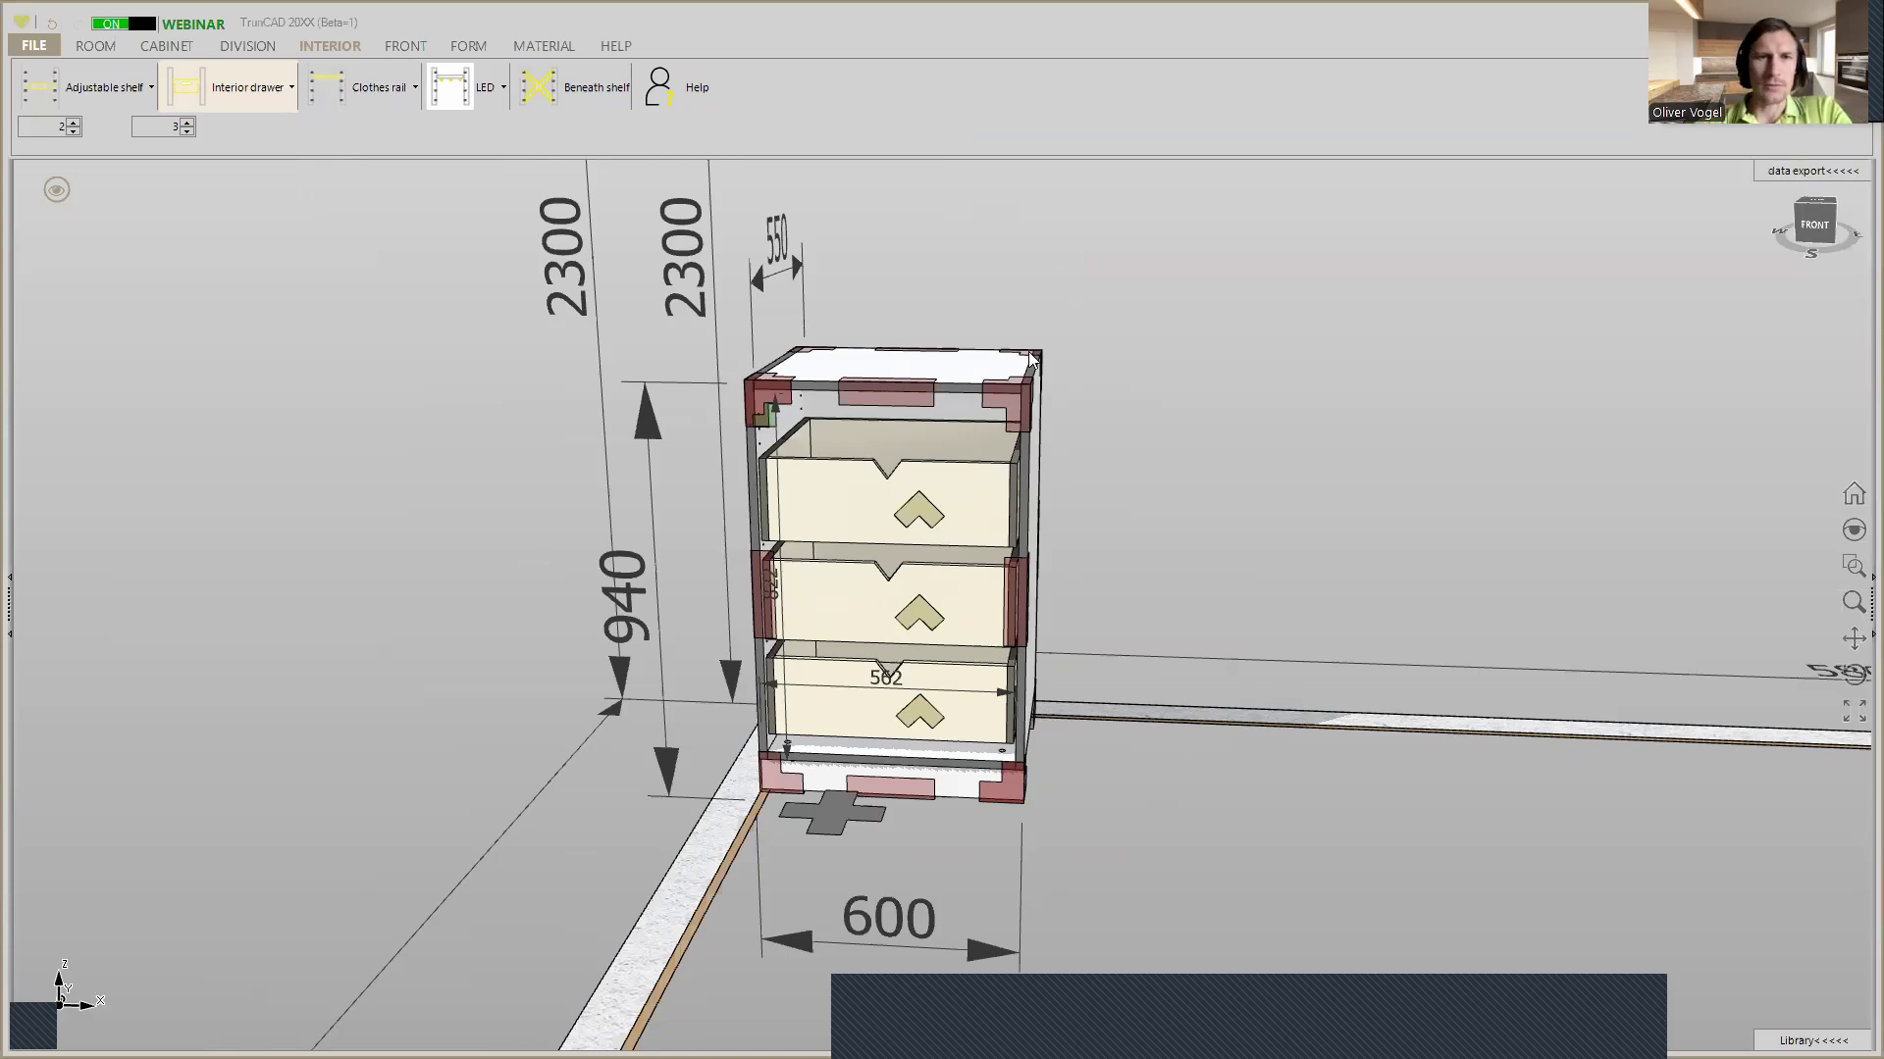
pyautogui.scroll(-3, 1085, 326)
pyautogui.moveTo(981, 350); pyautogui.dragTo(837, 399, button='middle')
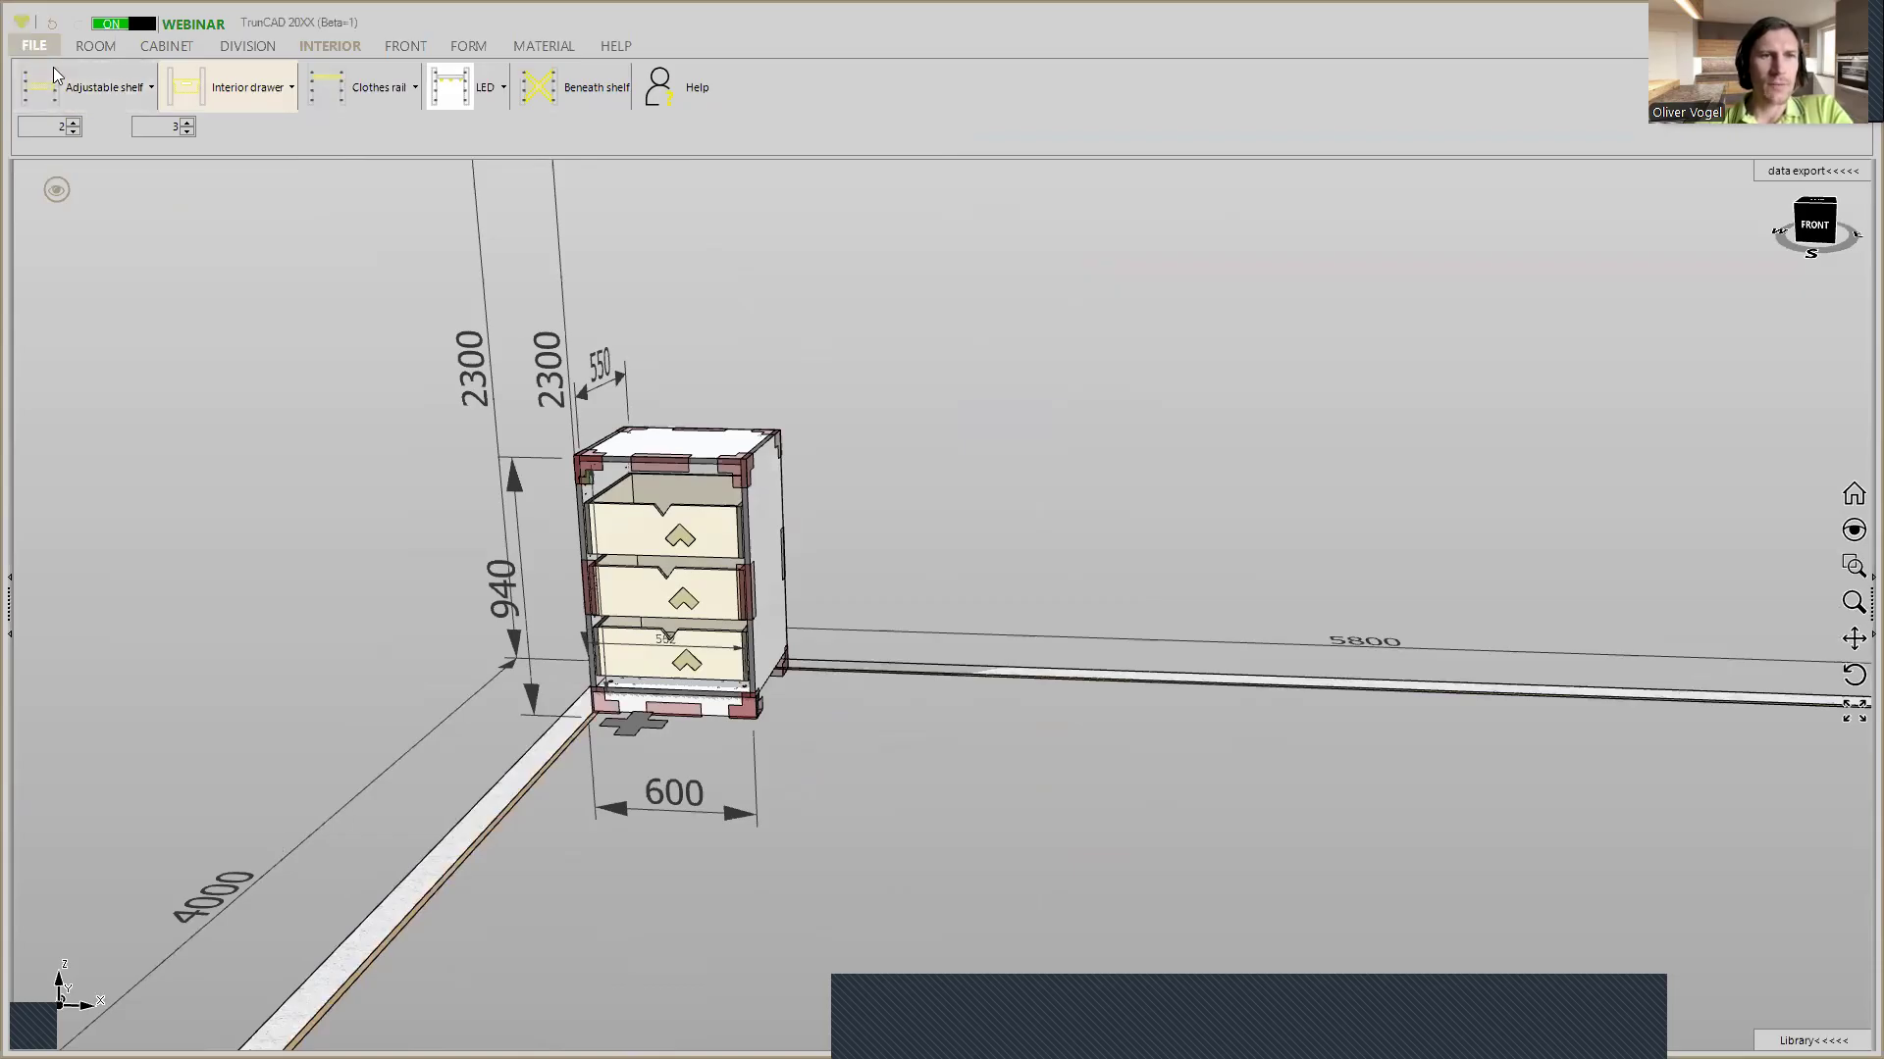
pyautogui.click(33, 46)
pyautogui.moveTo(84, 105)
pyautogui.click(557, 197)
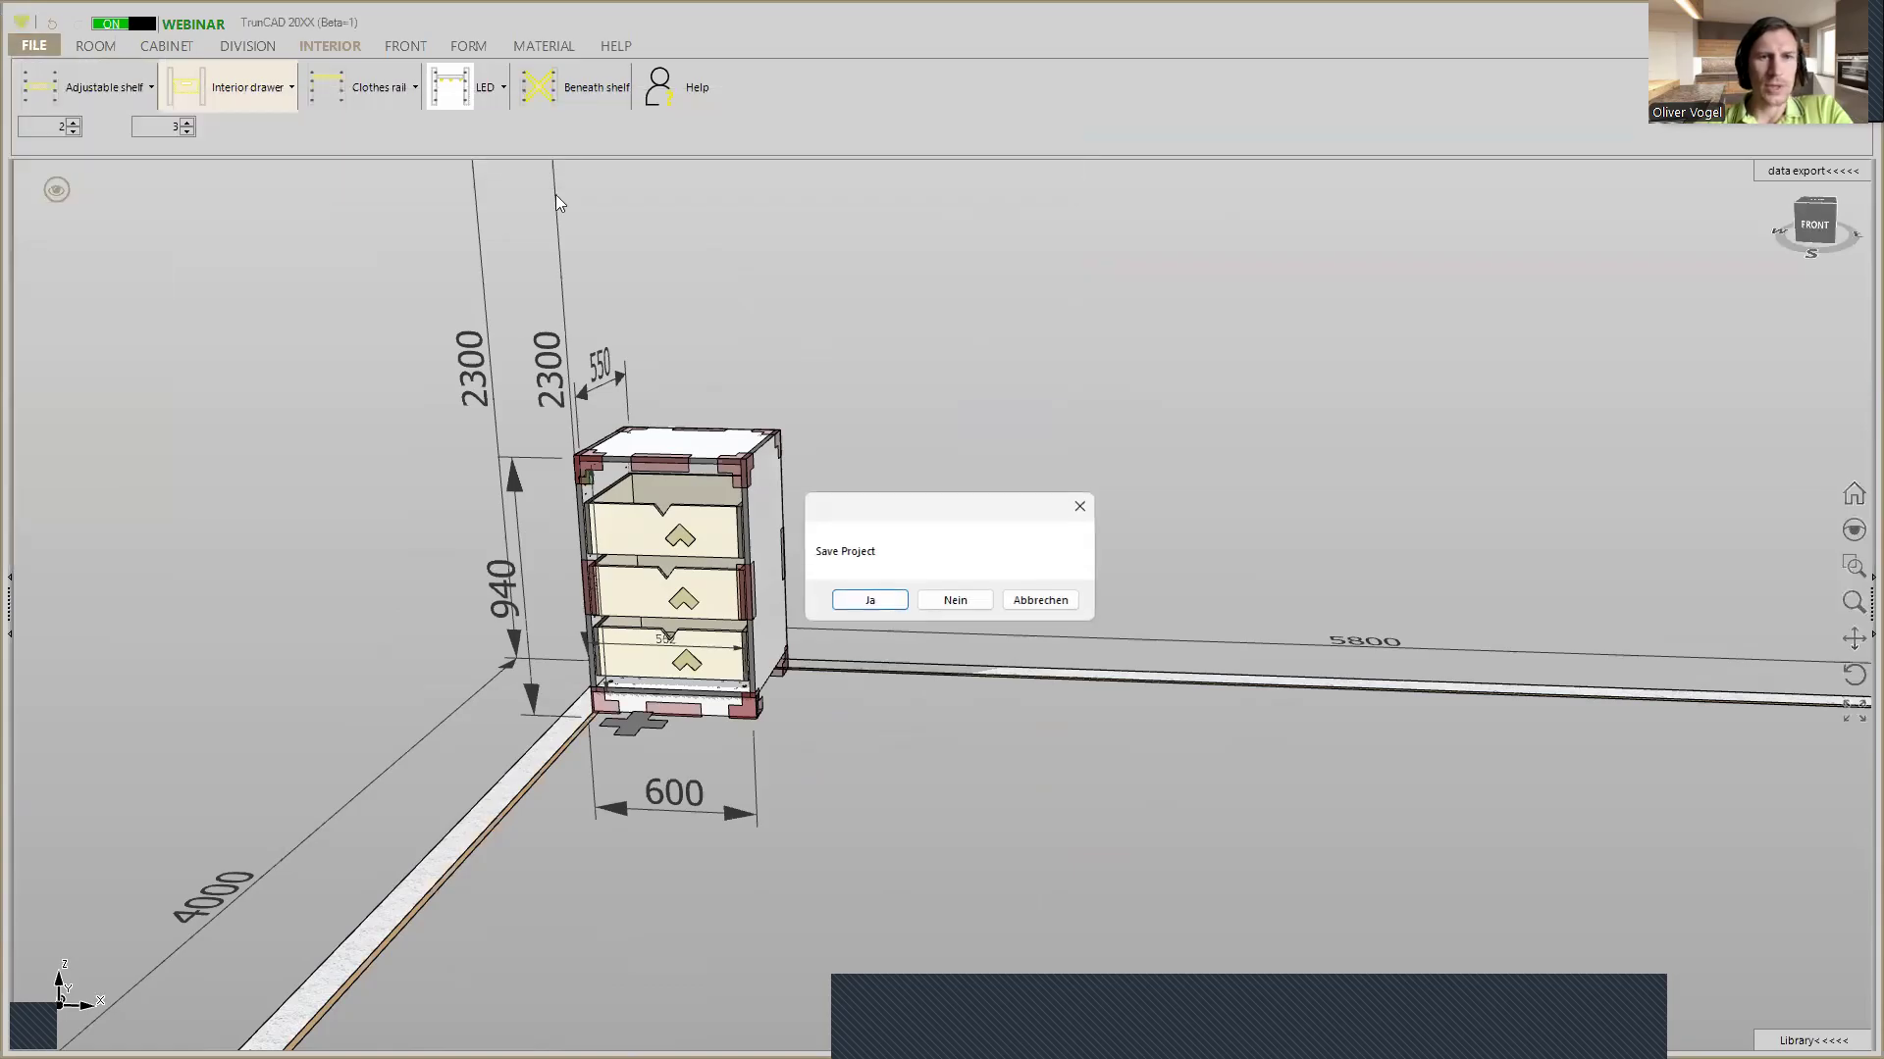
pyautogui.click(975, 604)
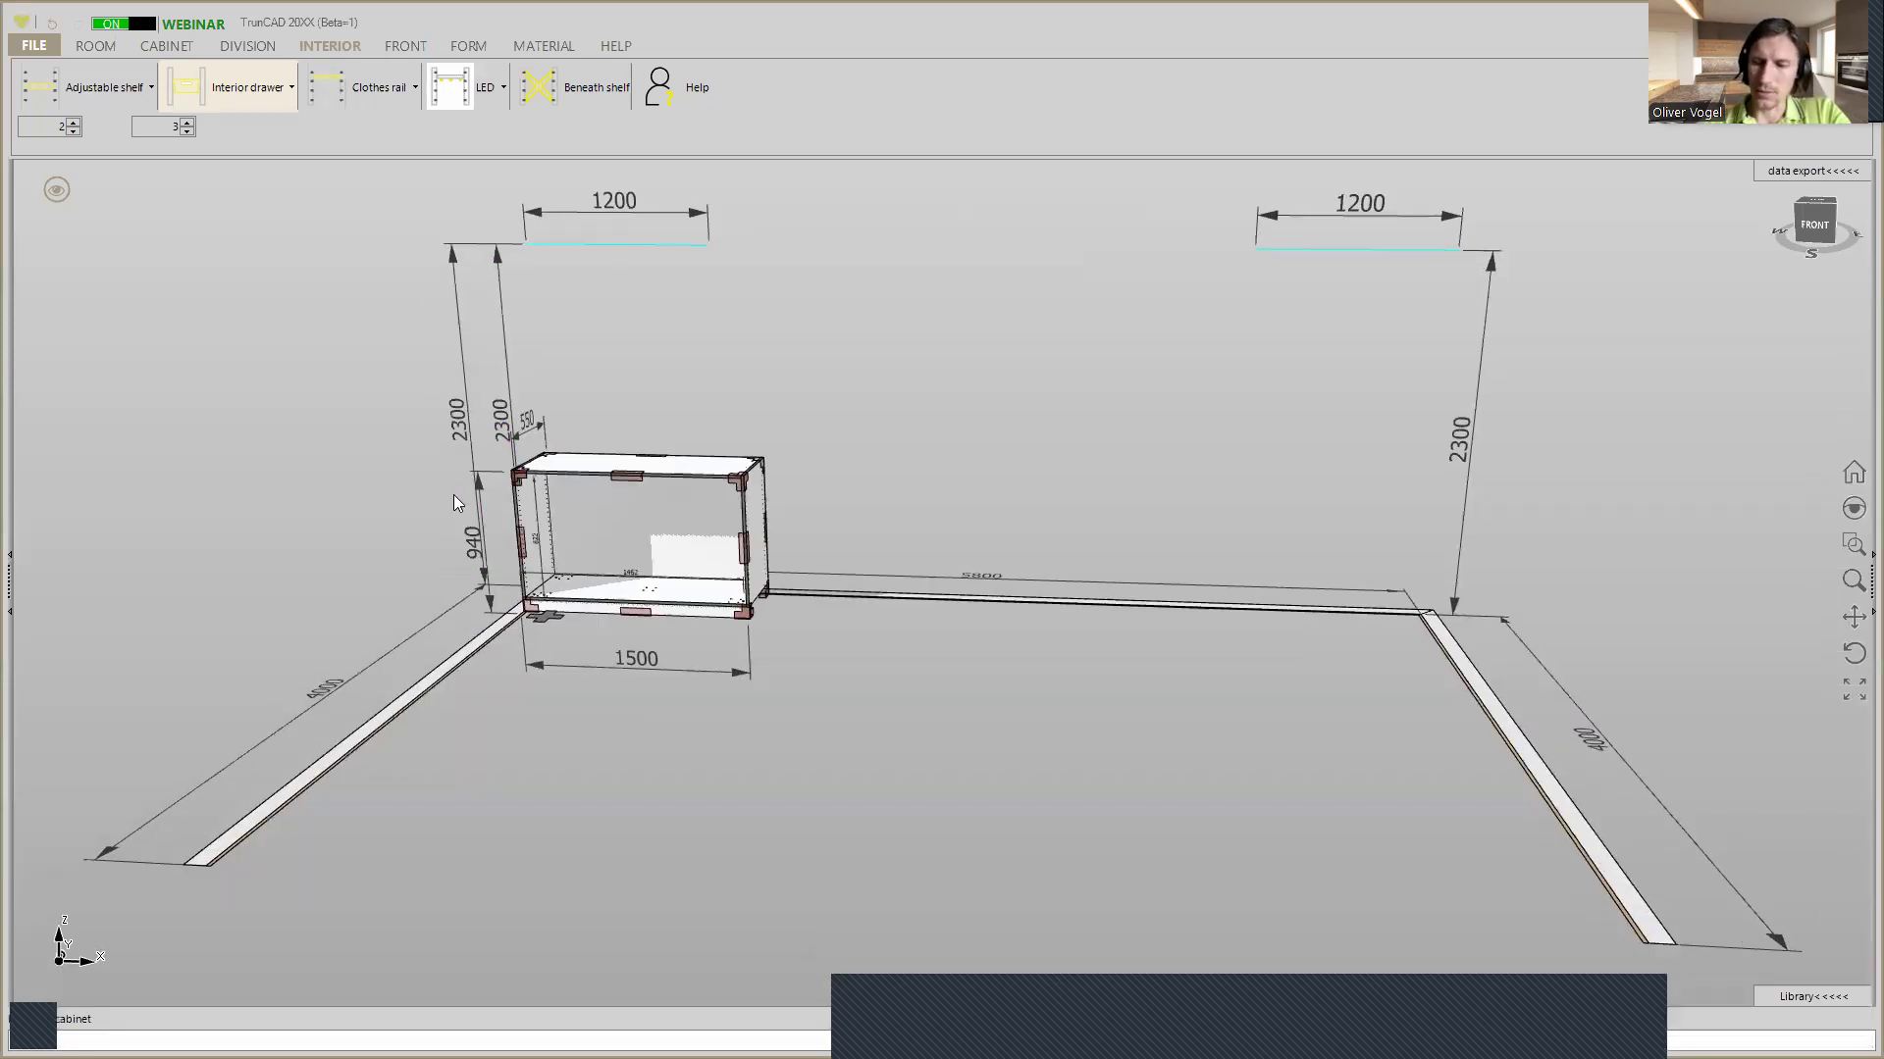
pyautogui.press('Return')
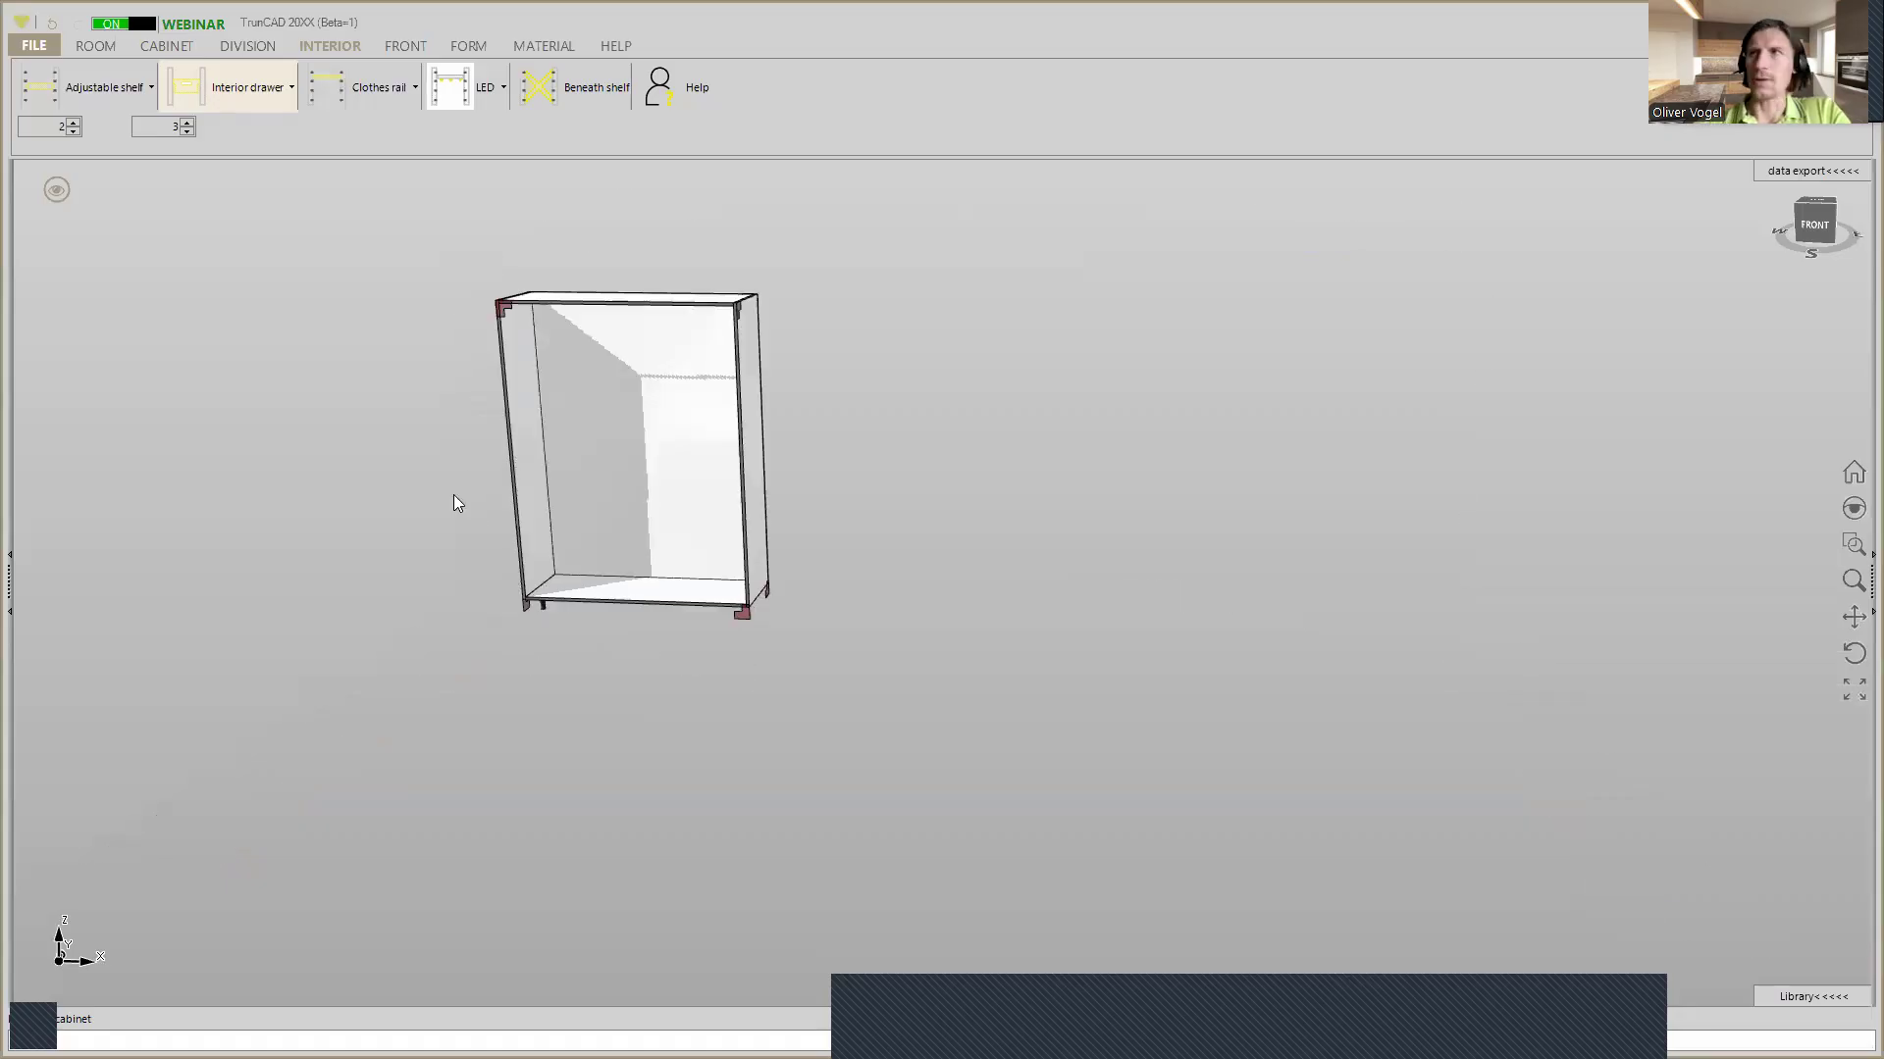
# Divide the cabinet with one central vertical panel and add one horizontal panel at mid-height in each half
pyautogui.click(238, 47)
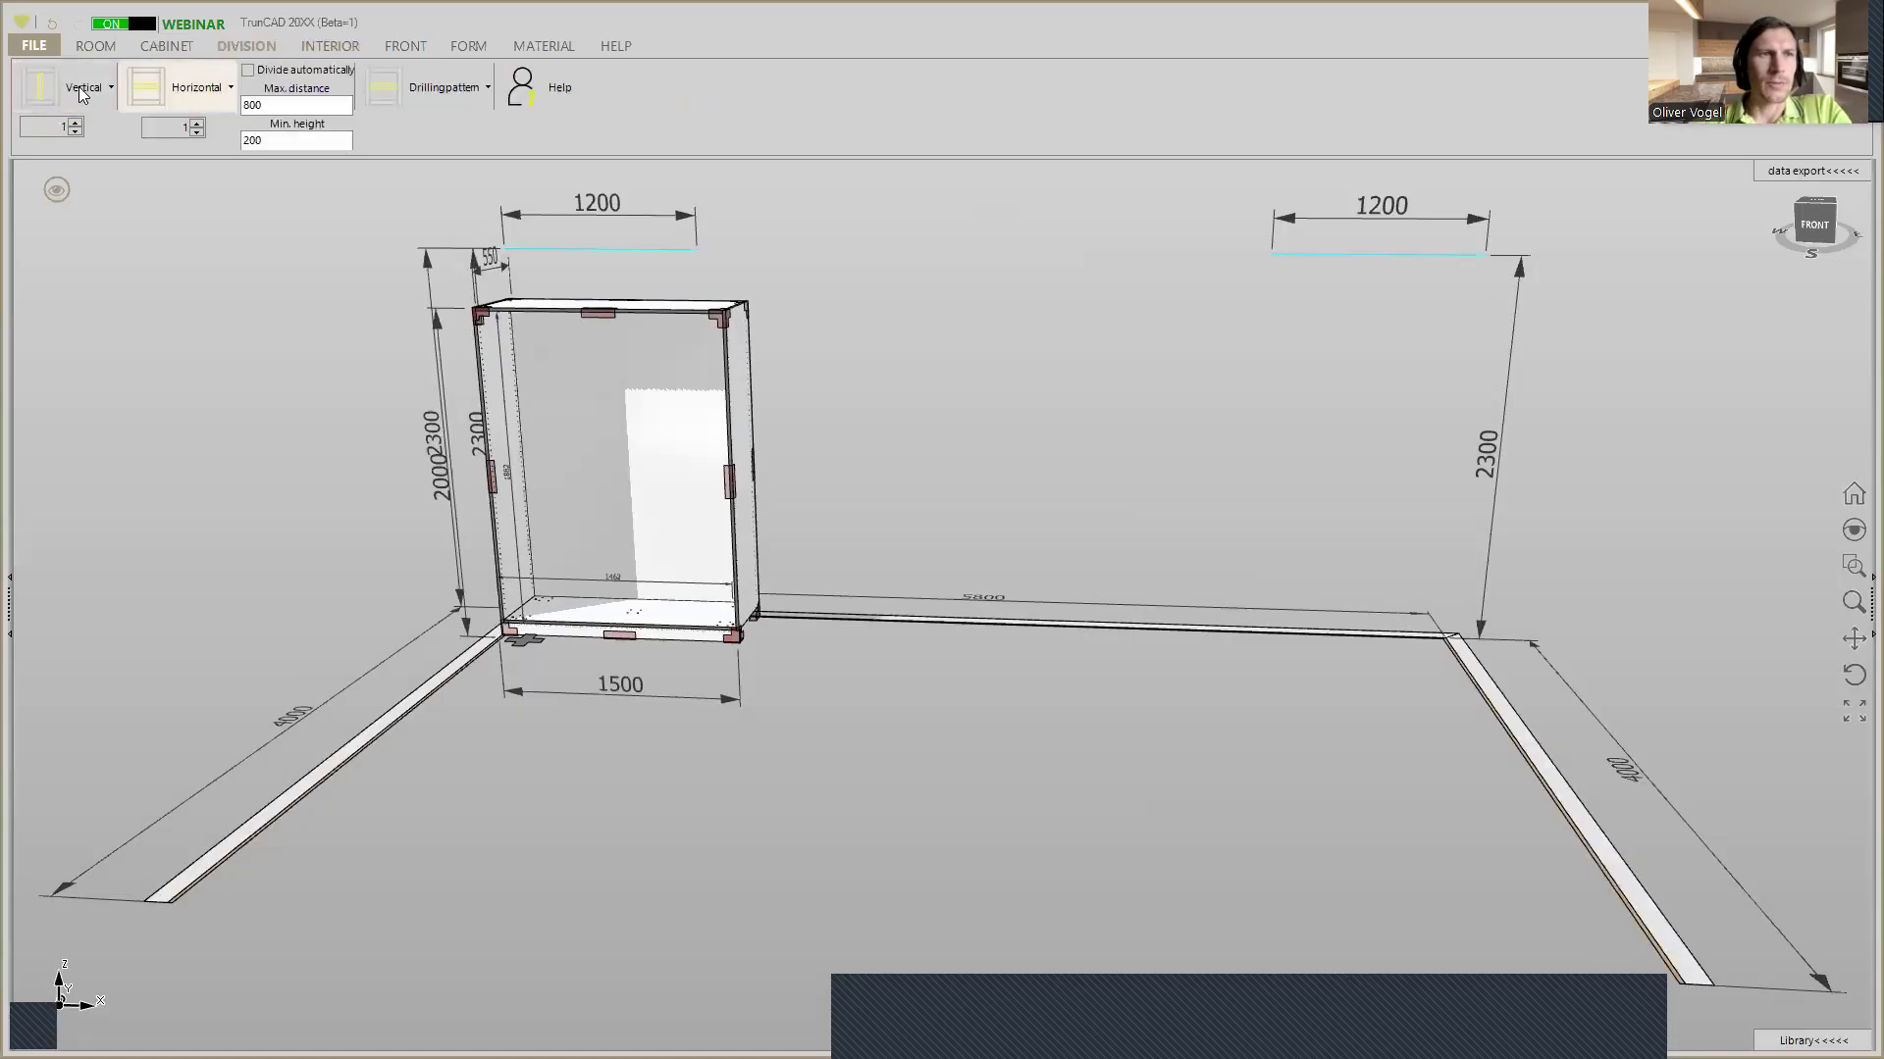
pyautogui.click(622, 520)
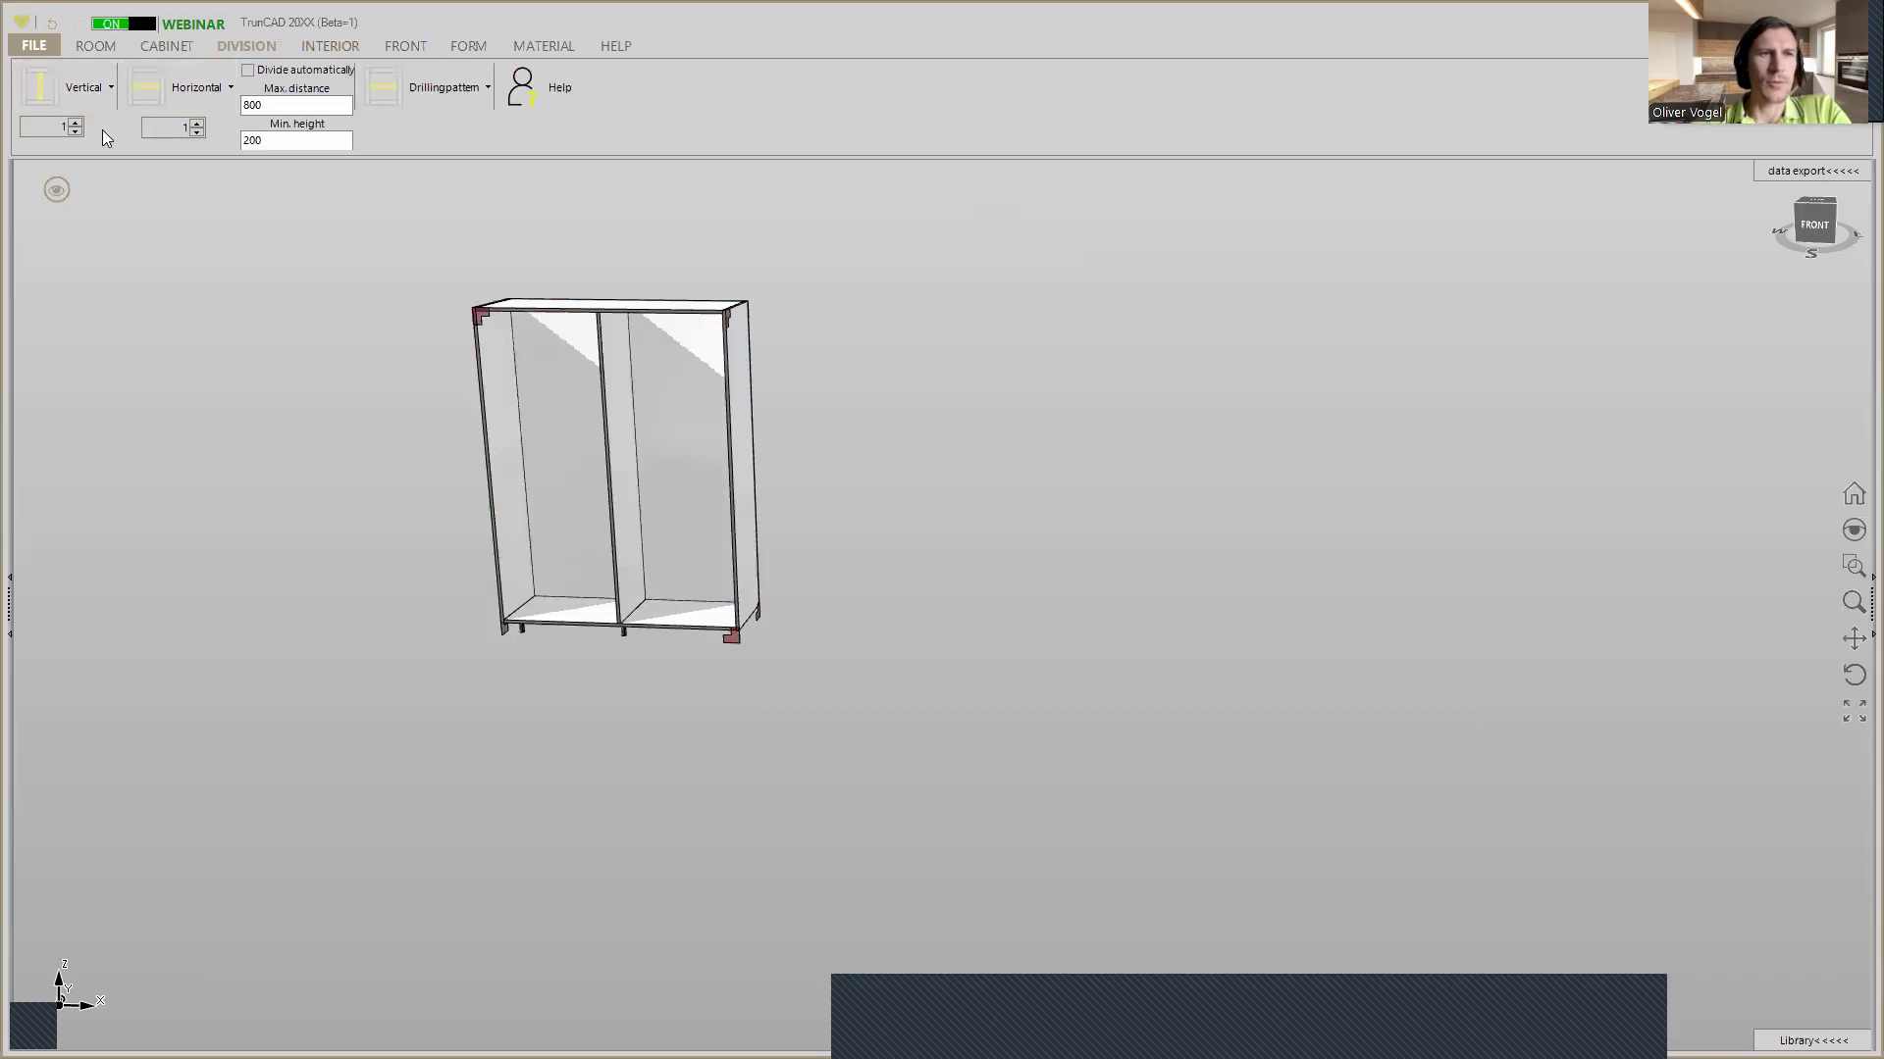
pyautogui.click(551, 434)
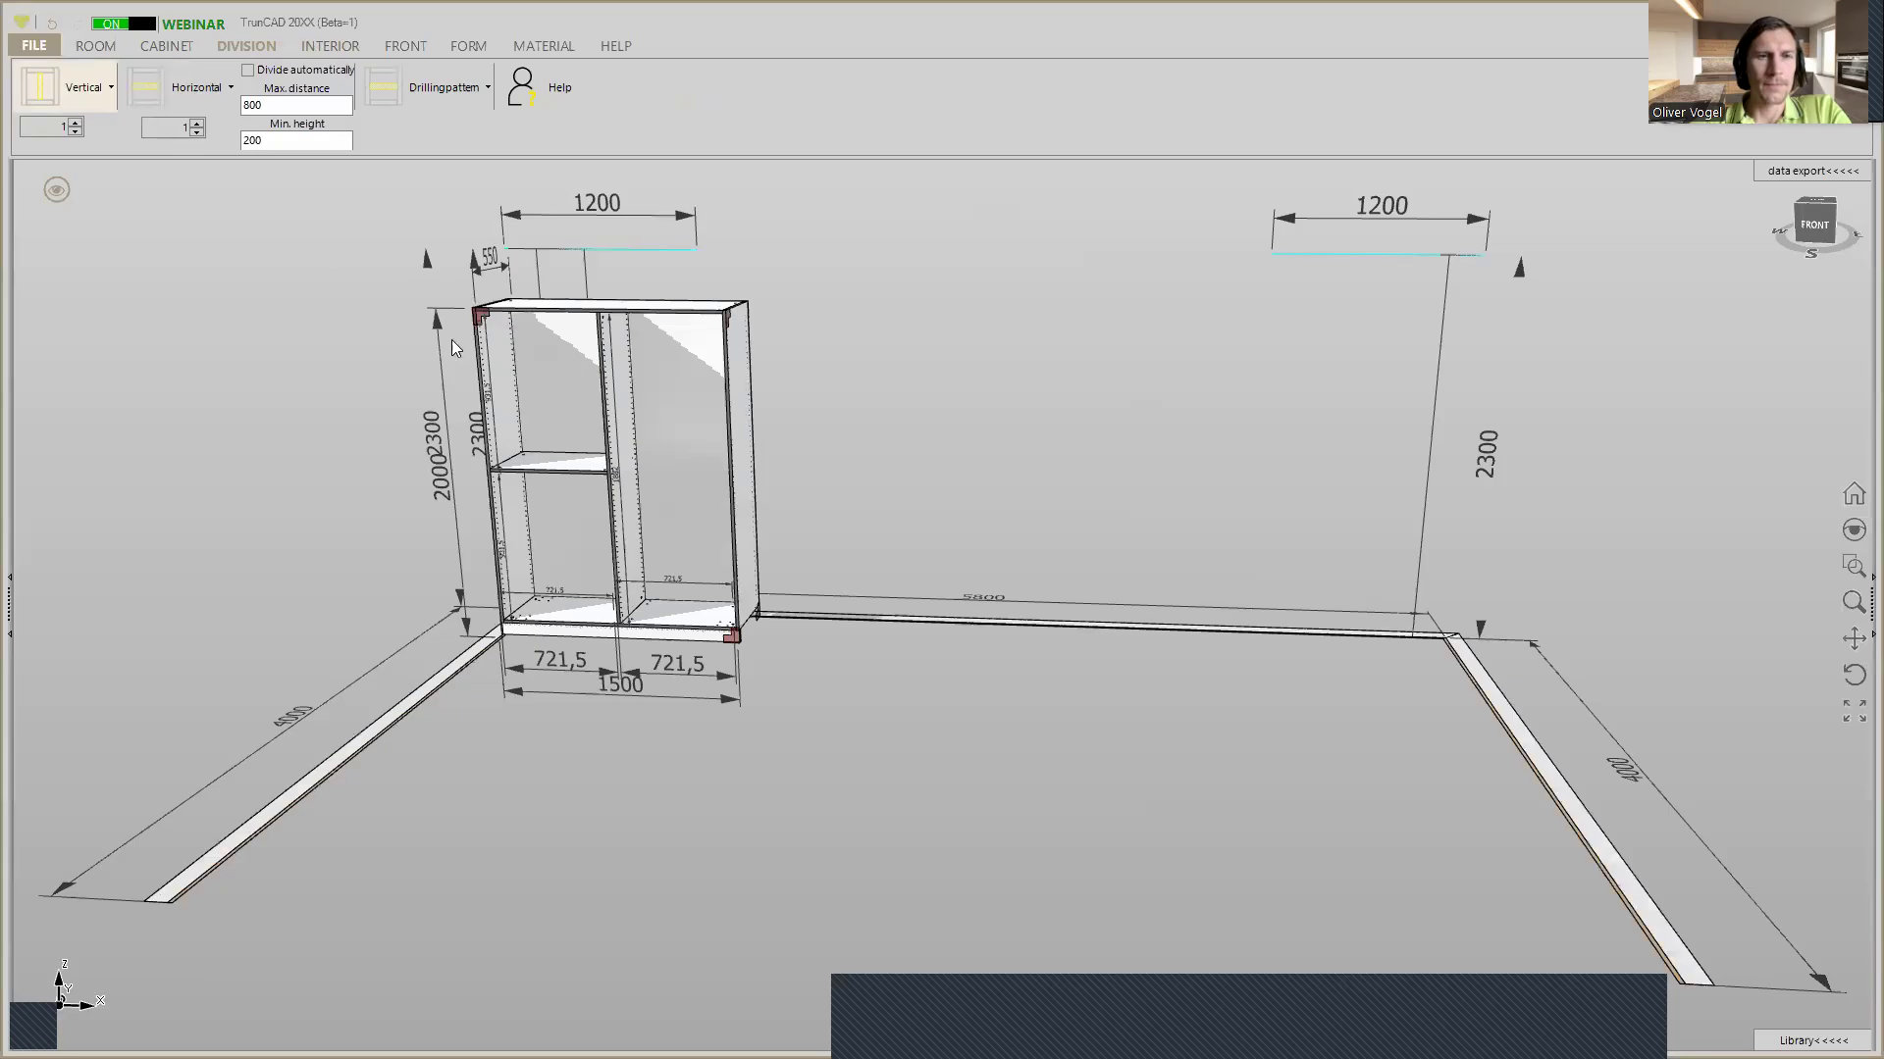
pyautogui.click(644, 475)
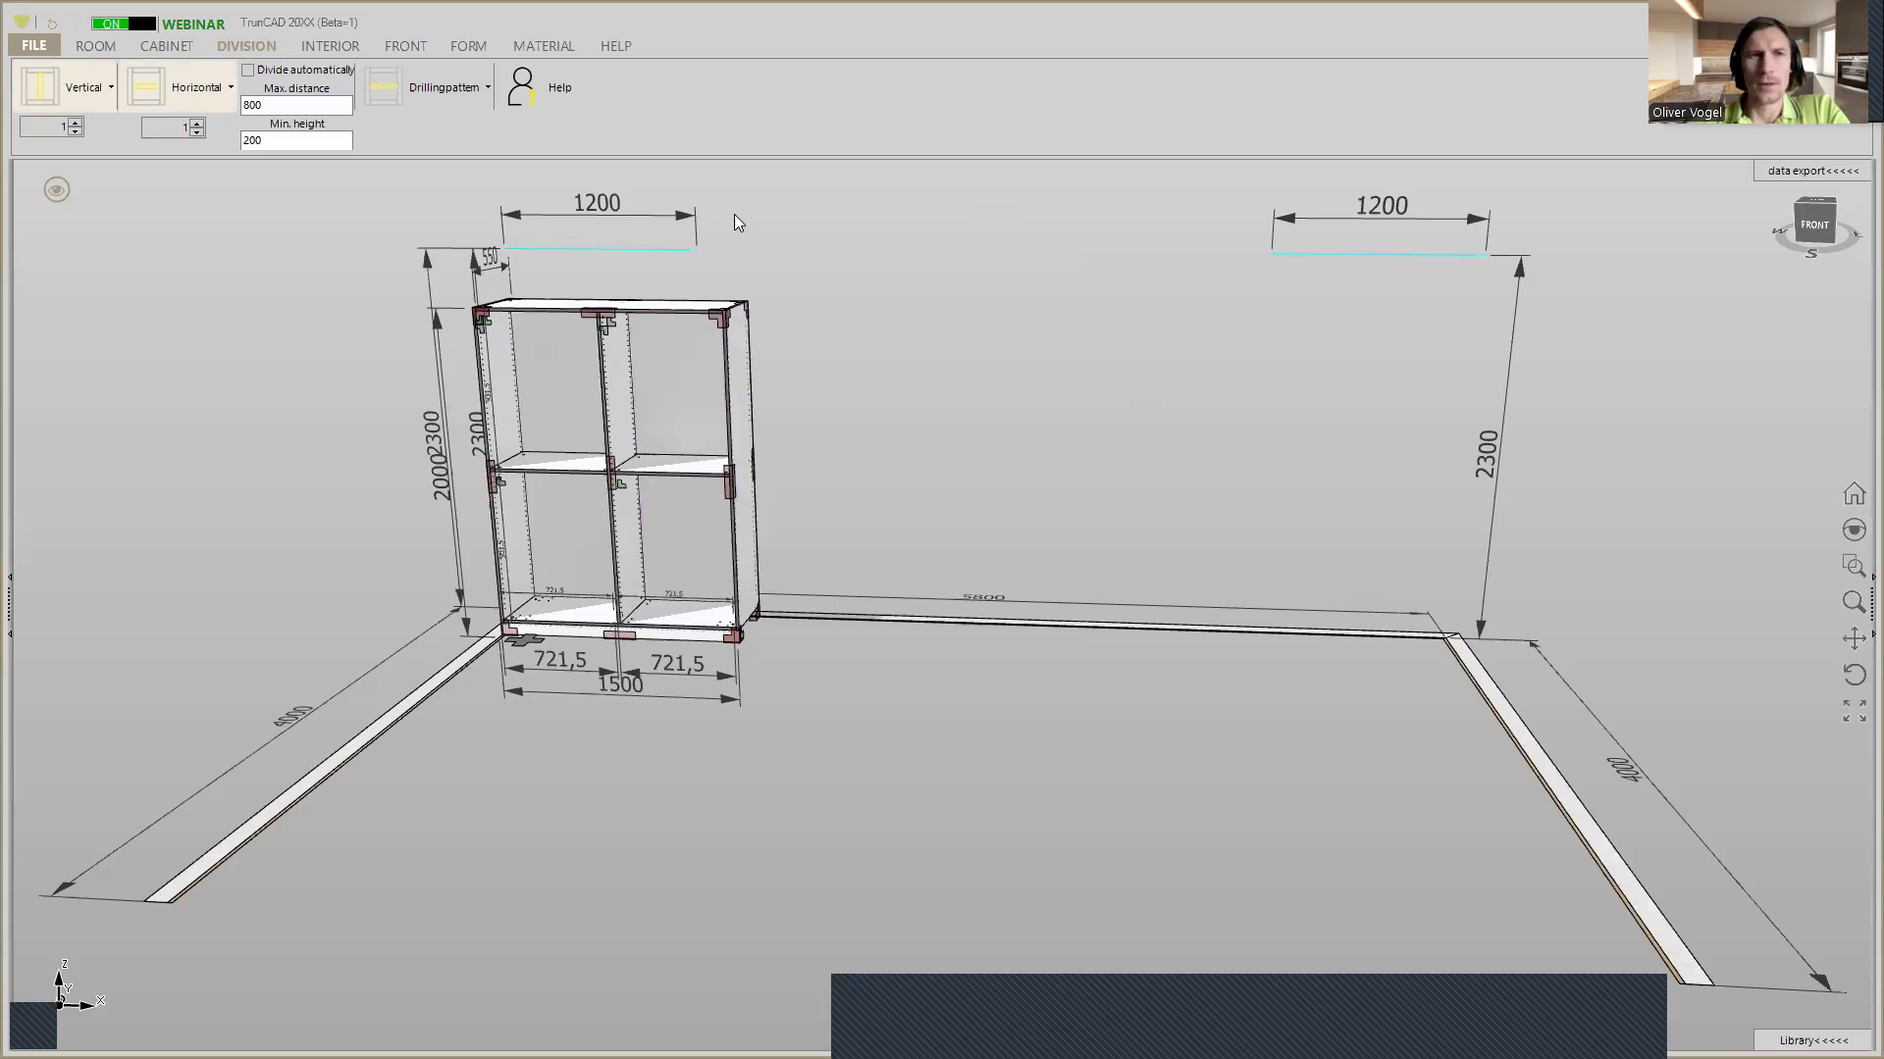
# Divide the upper right compartment into four columns with three vertical panels
pyautogui.click(75, 123)
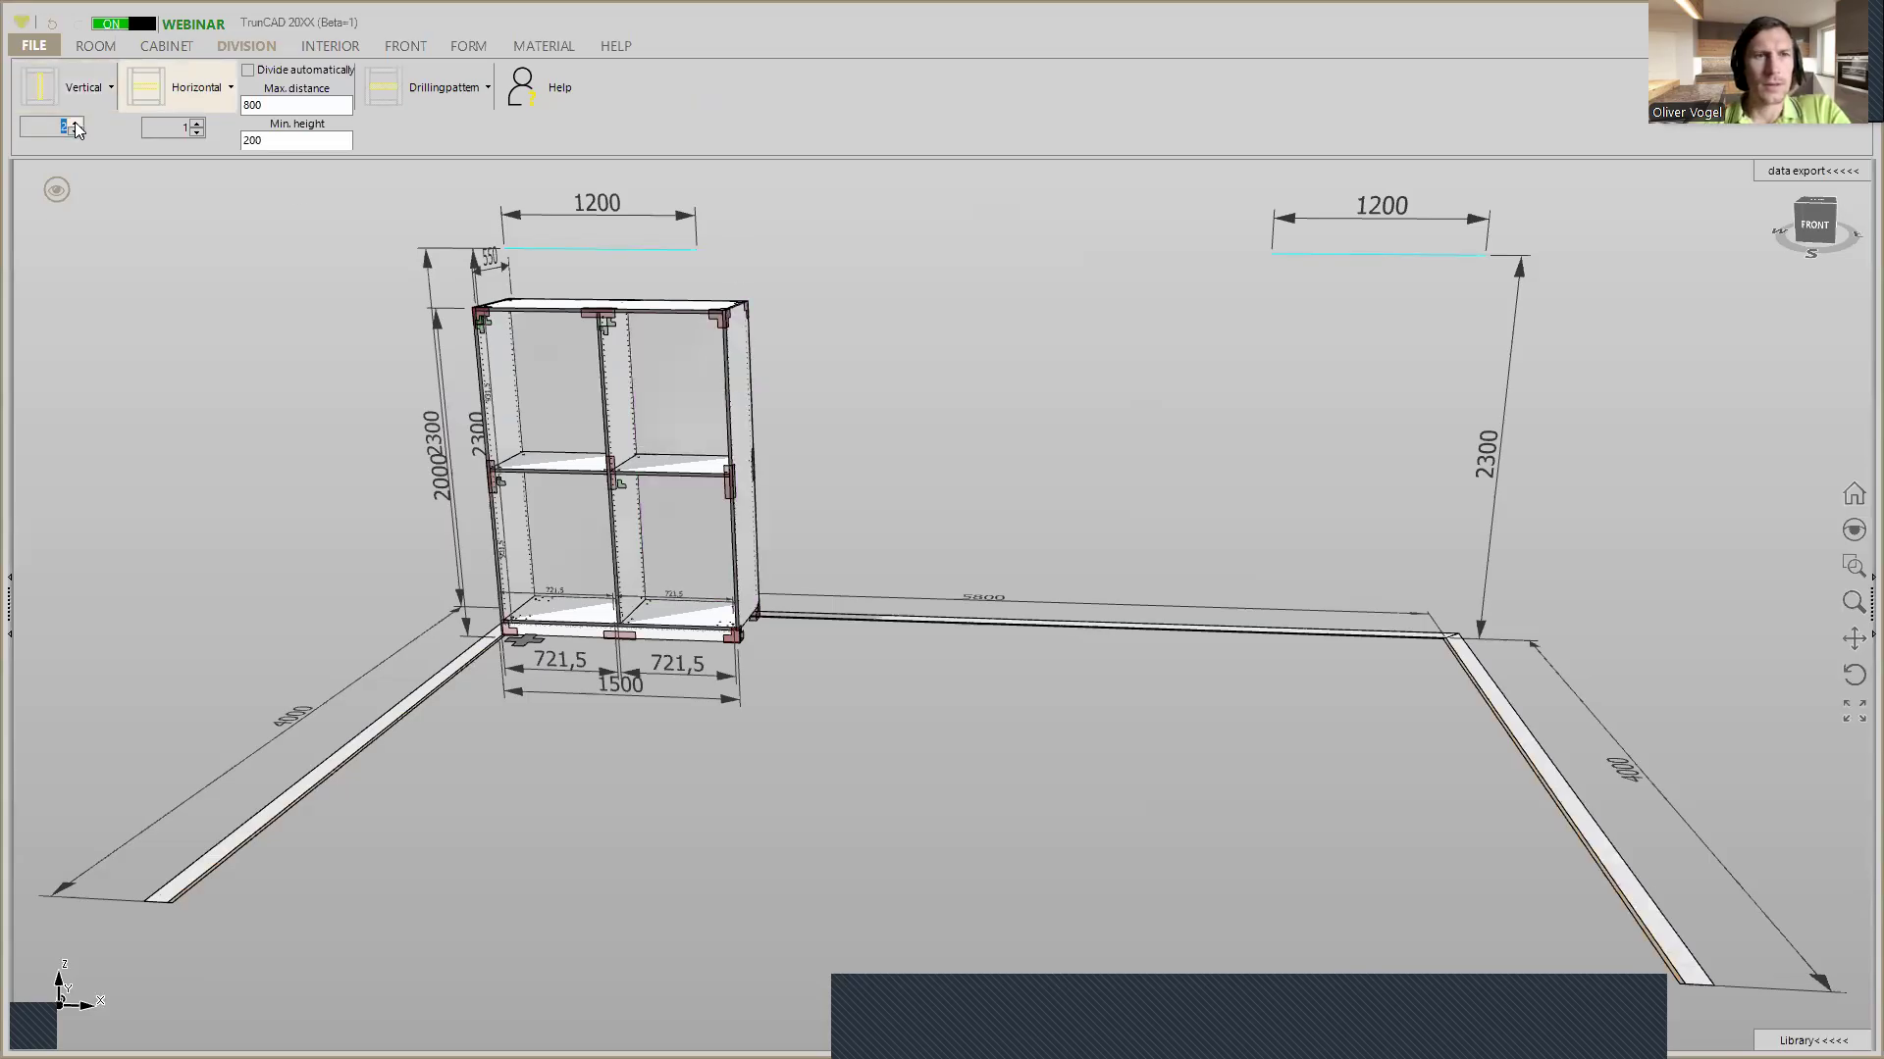
pyautogui.click(75, 122)
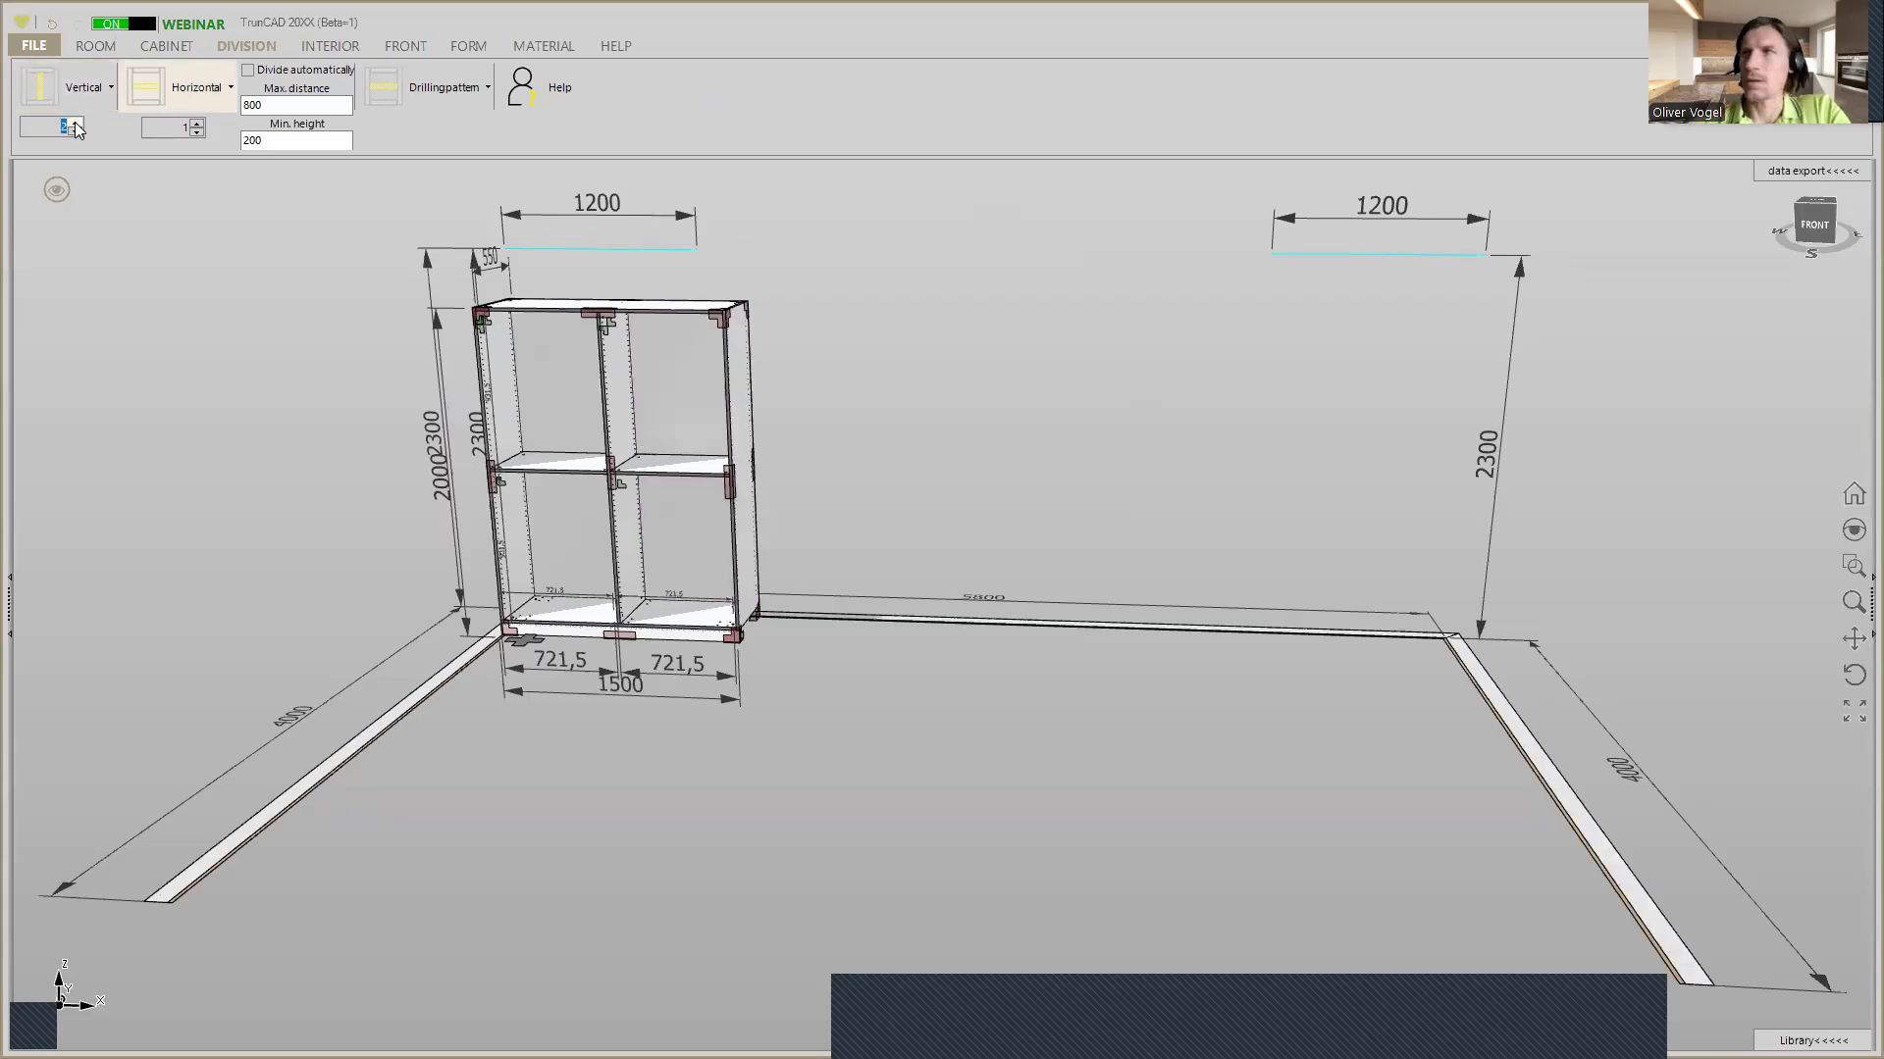
pyautogui.click(29, 92)
pyautogui.click(685, 429)
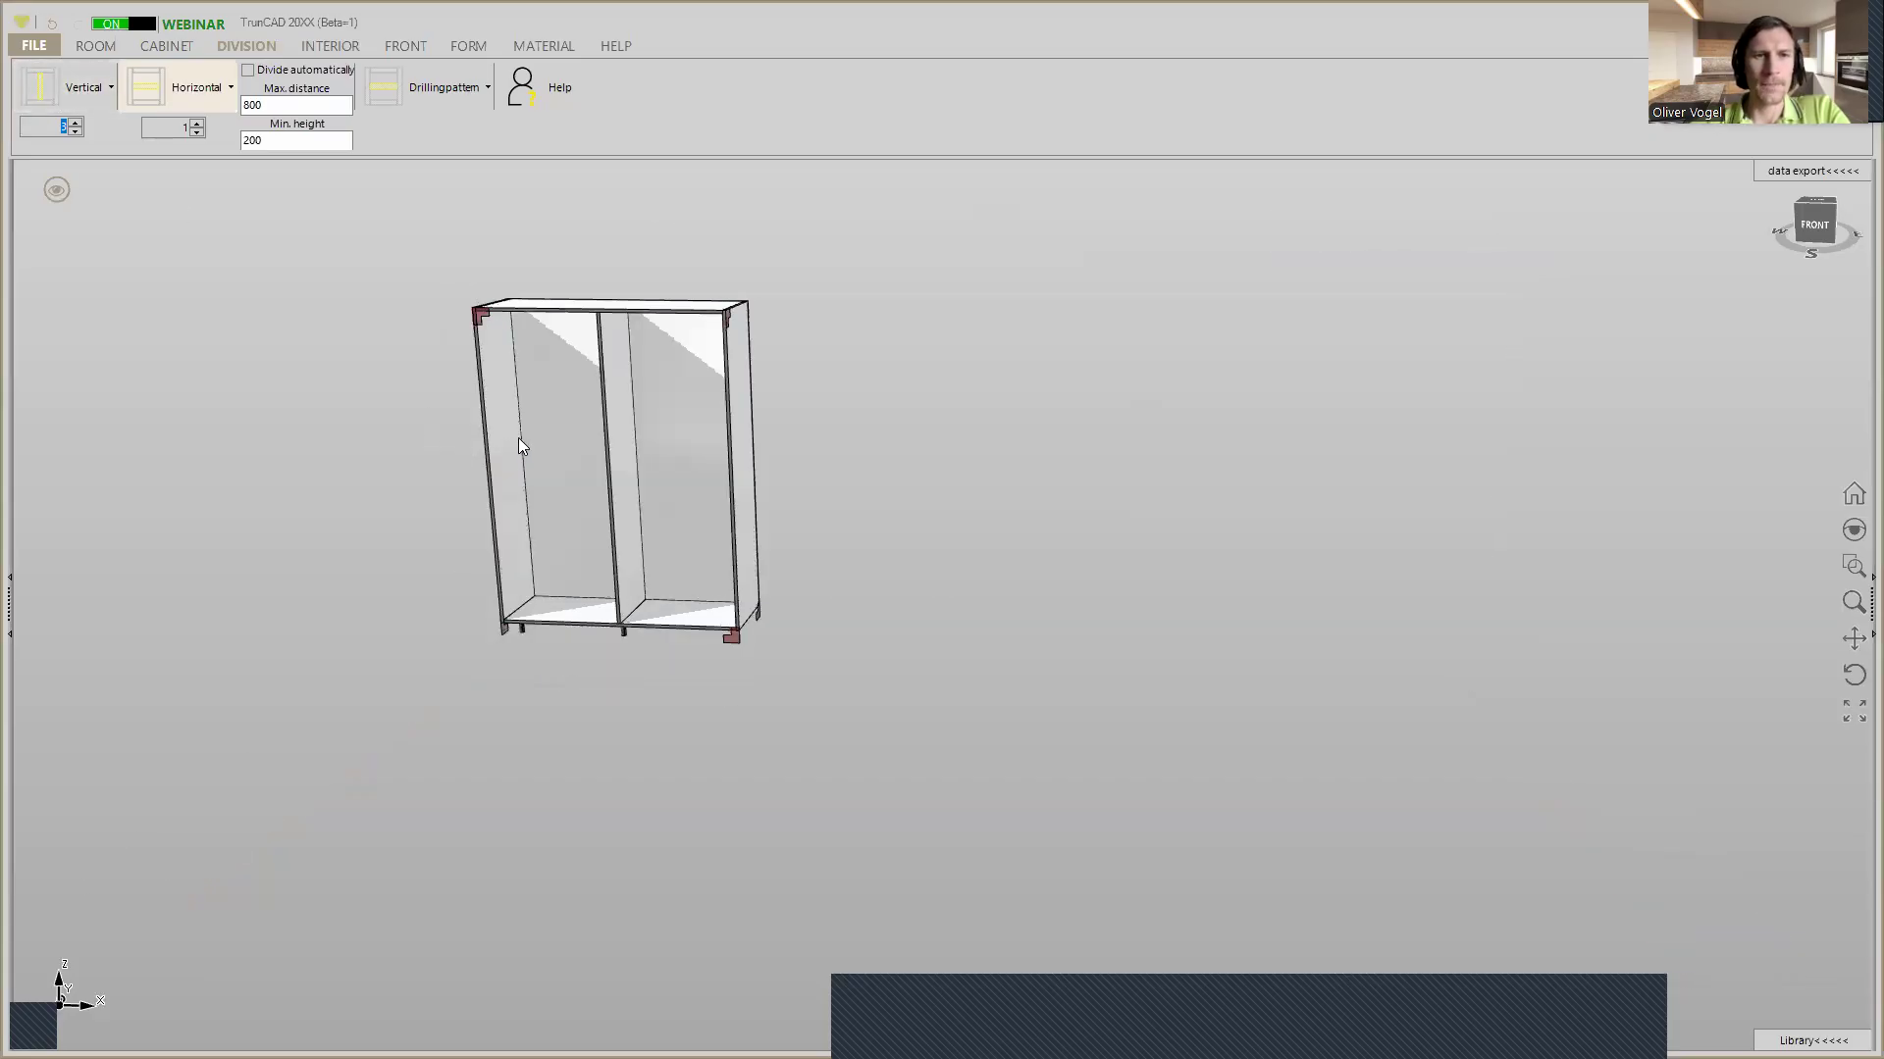
# Add two adjustable shelves to each of the upper left and lower left compartments
pyautogui.click(328, 49)
pyautogui.moveTo(68, 92); pyautogui.dragTo(551, 367)
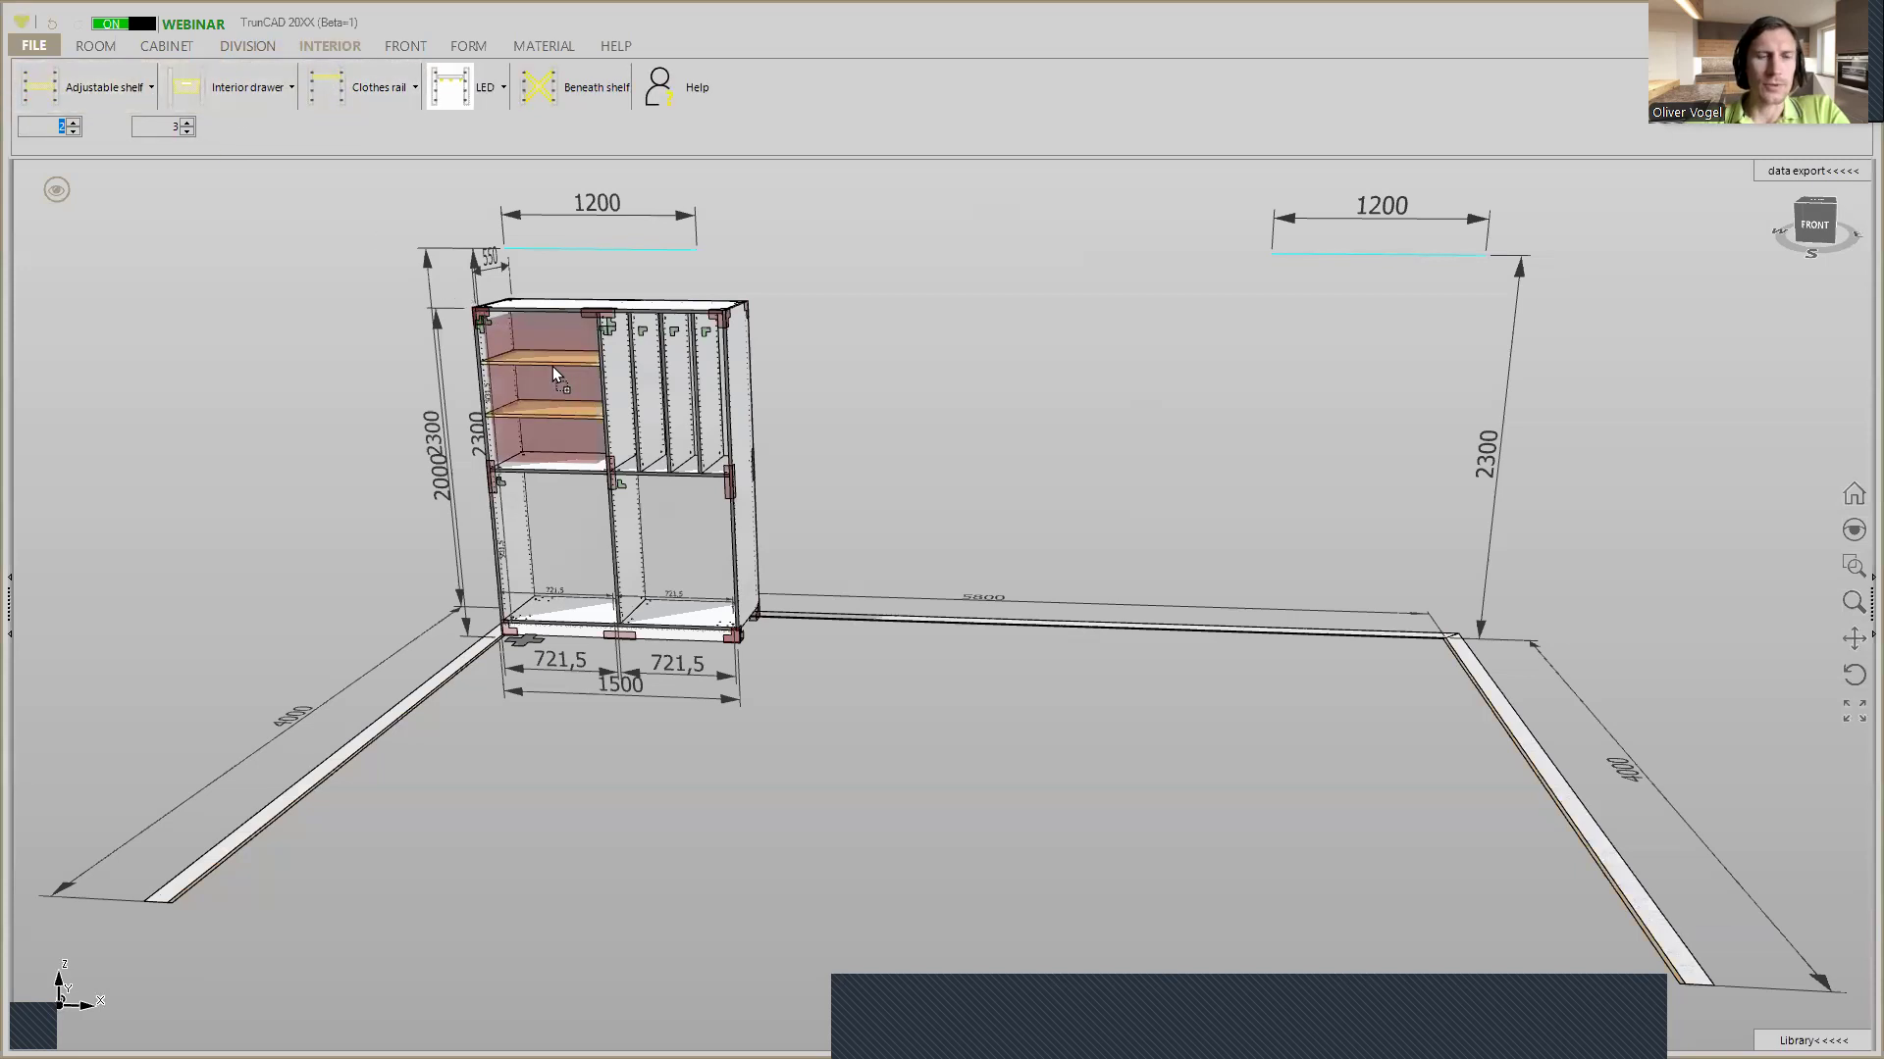
pyautogui.click(39, 84)
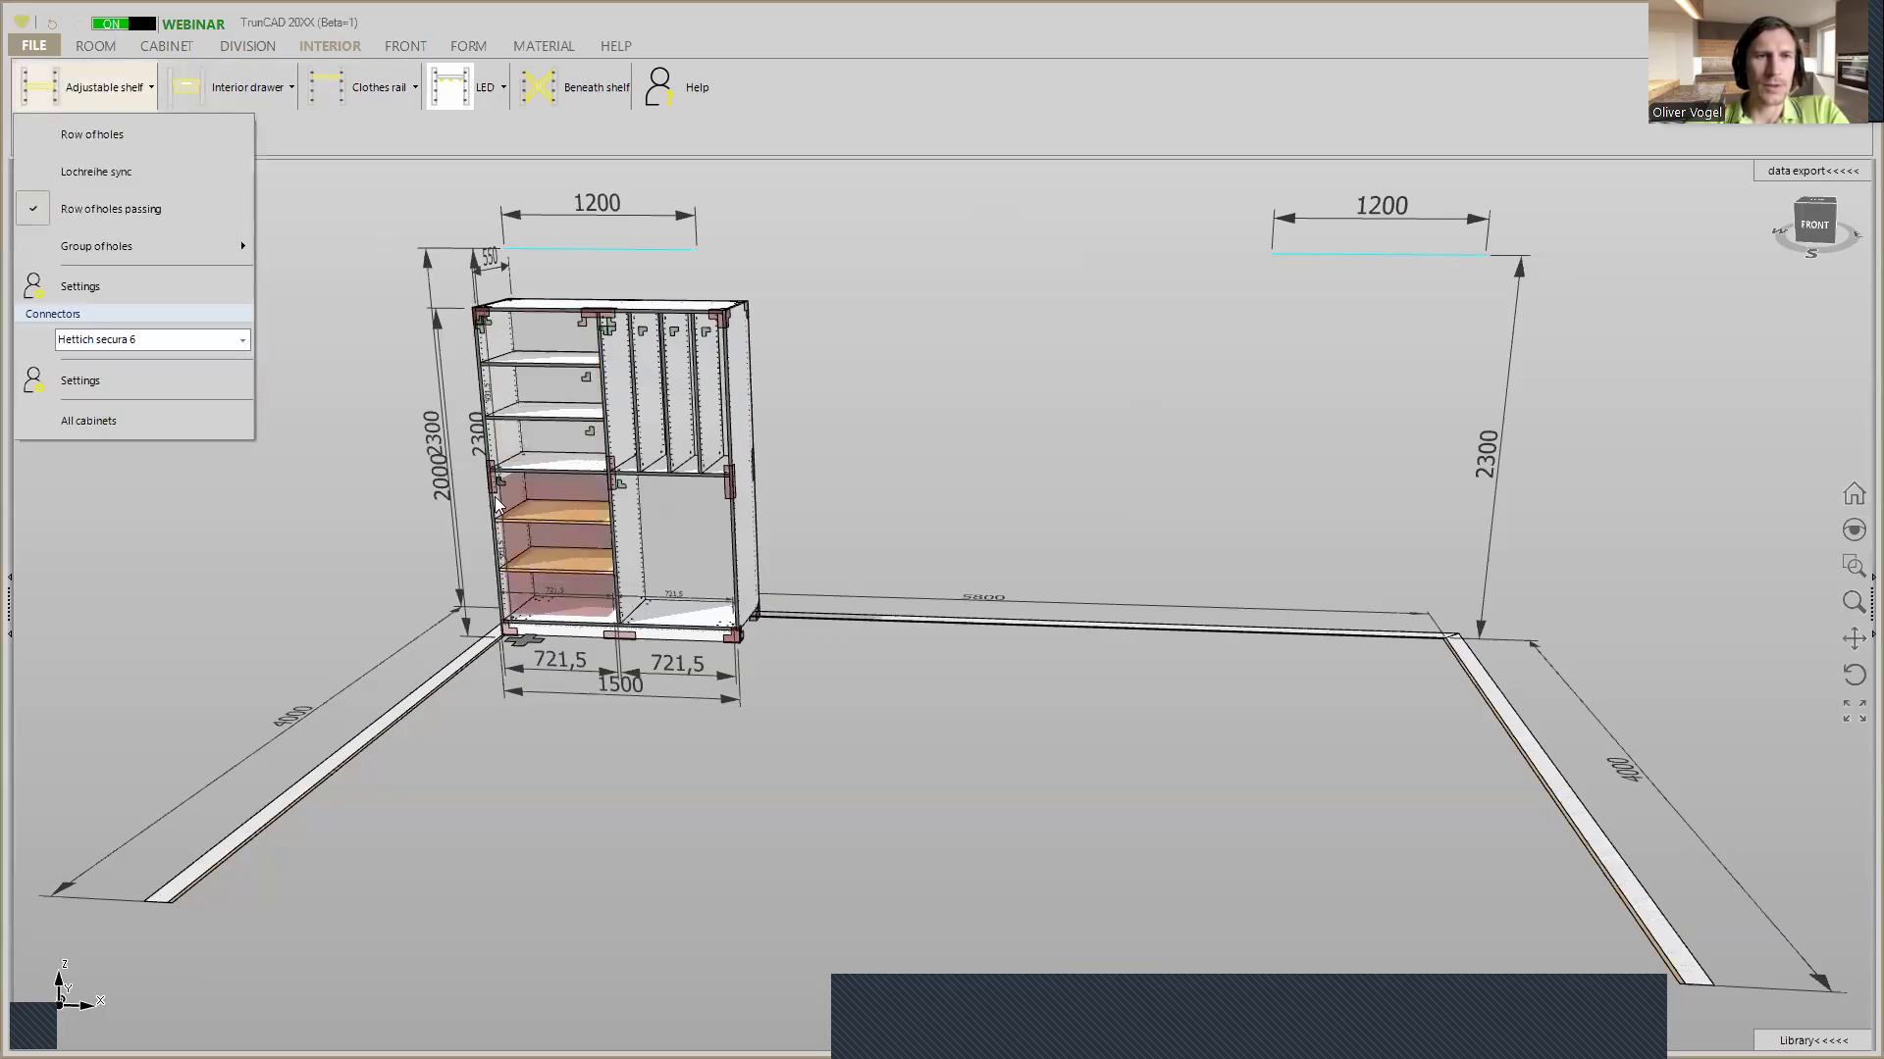
pyautogui.click(538, 531)
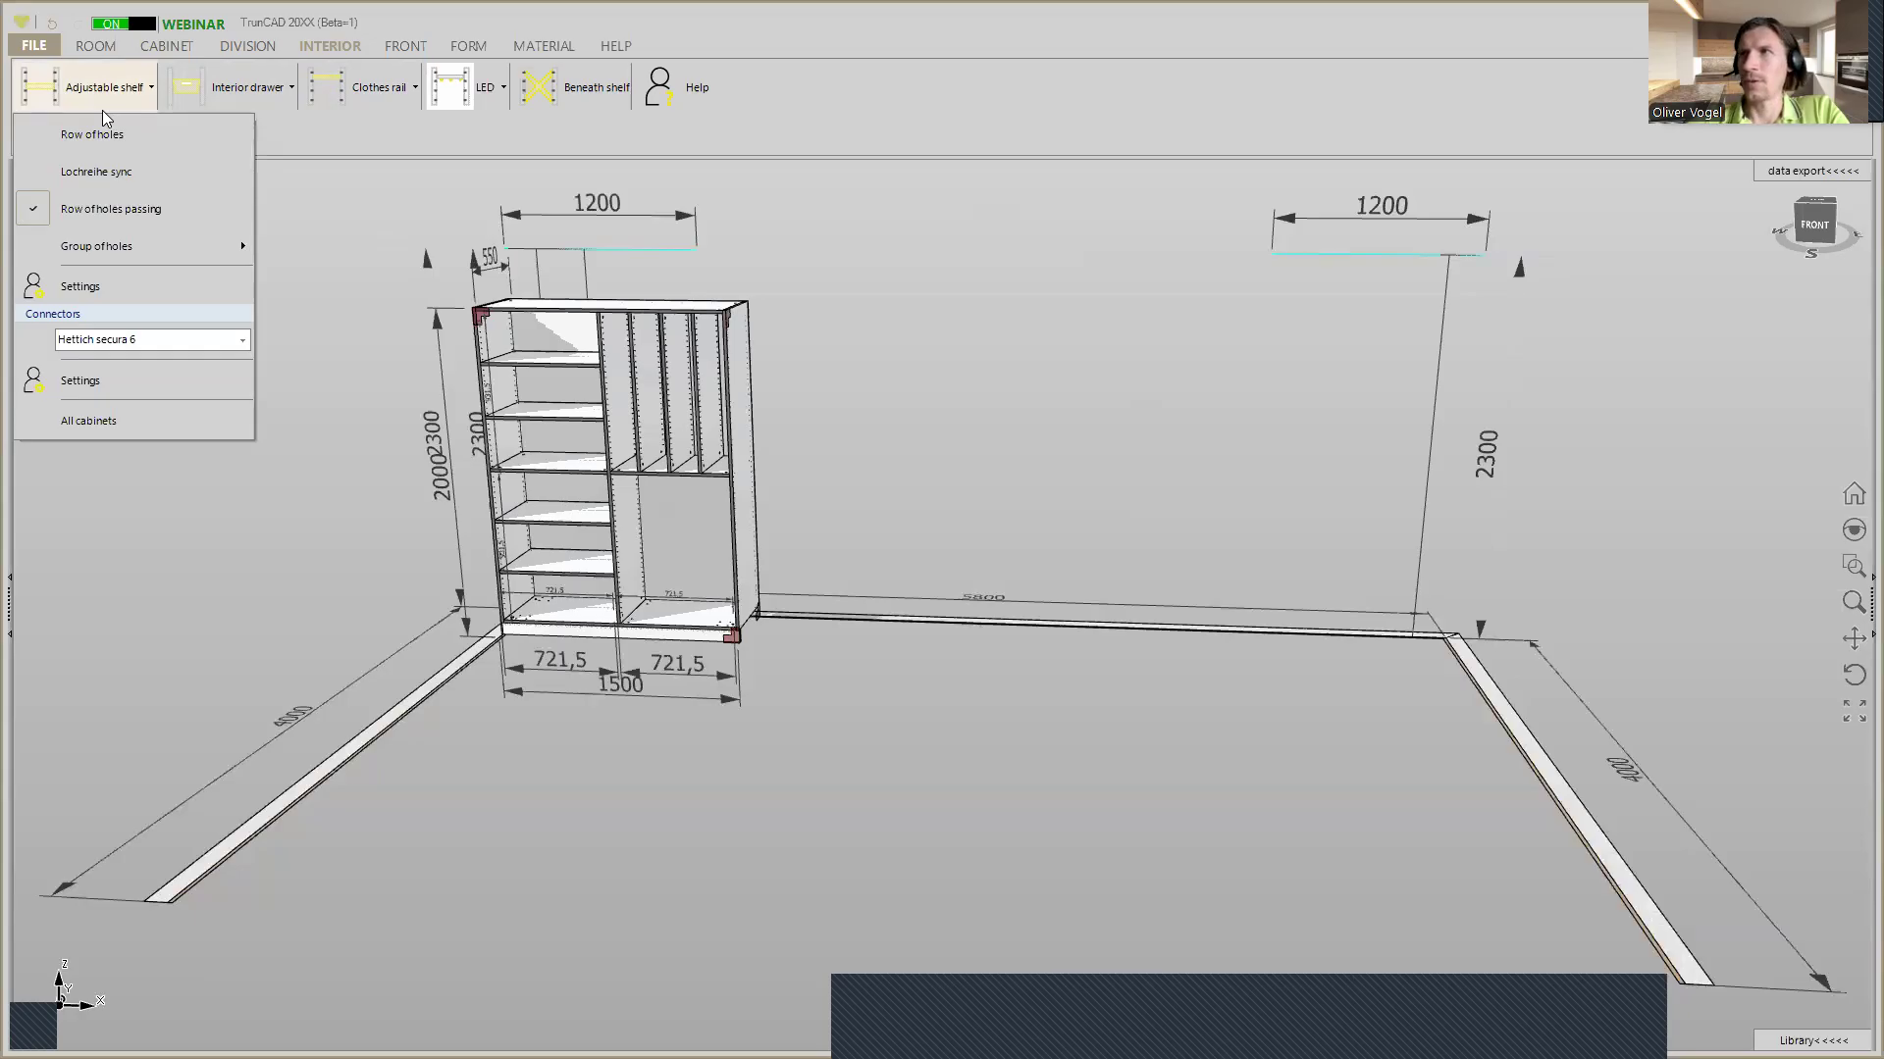
# Set the adjustable shelf count to 4 and fill all four columns of the upper right compartment with shelves
pyautogui.click(102, 110)
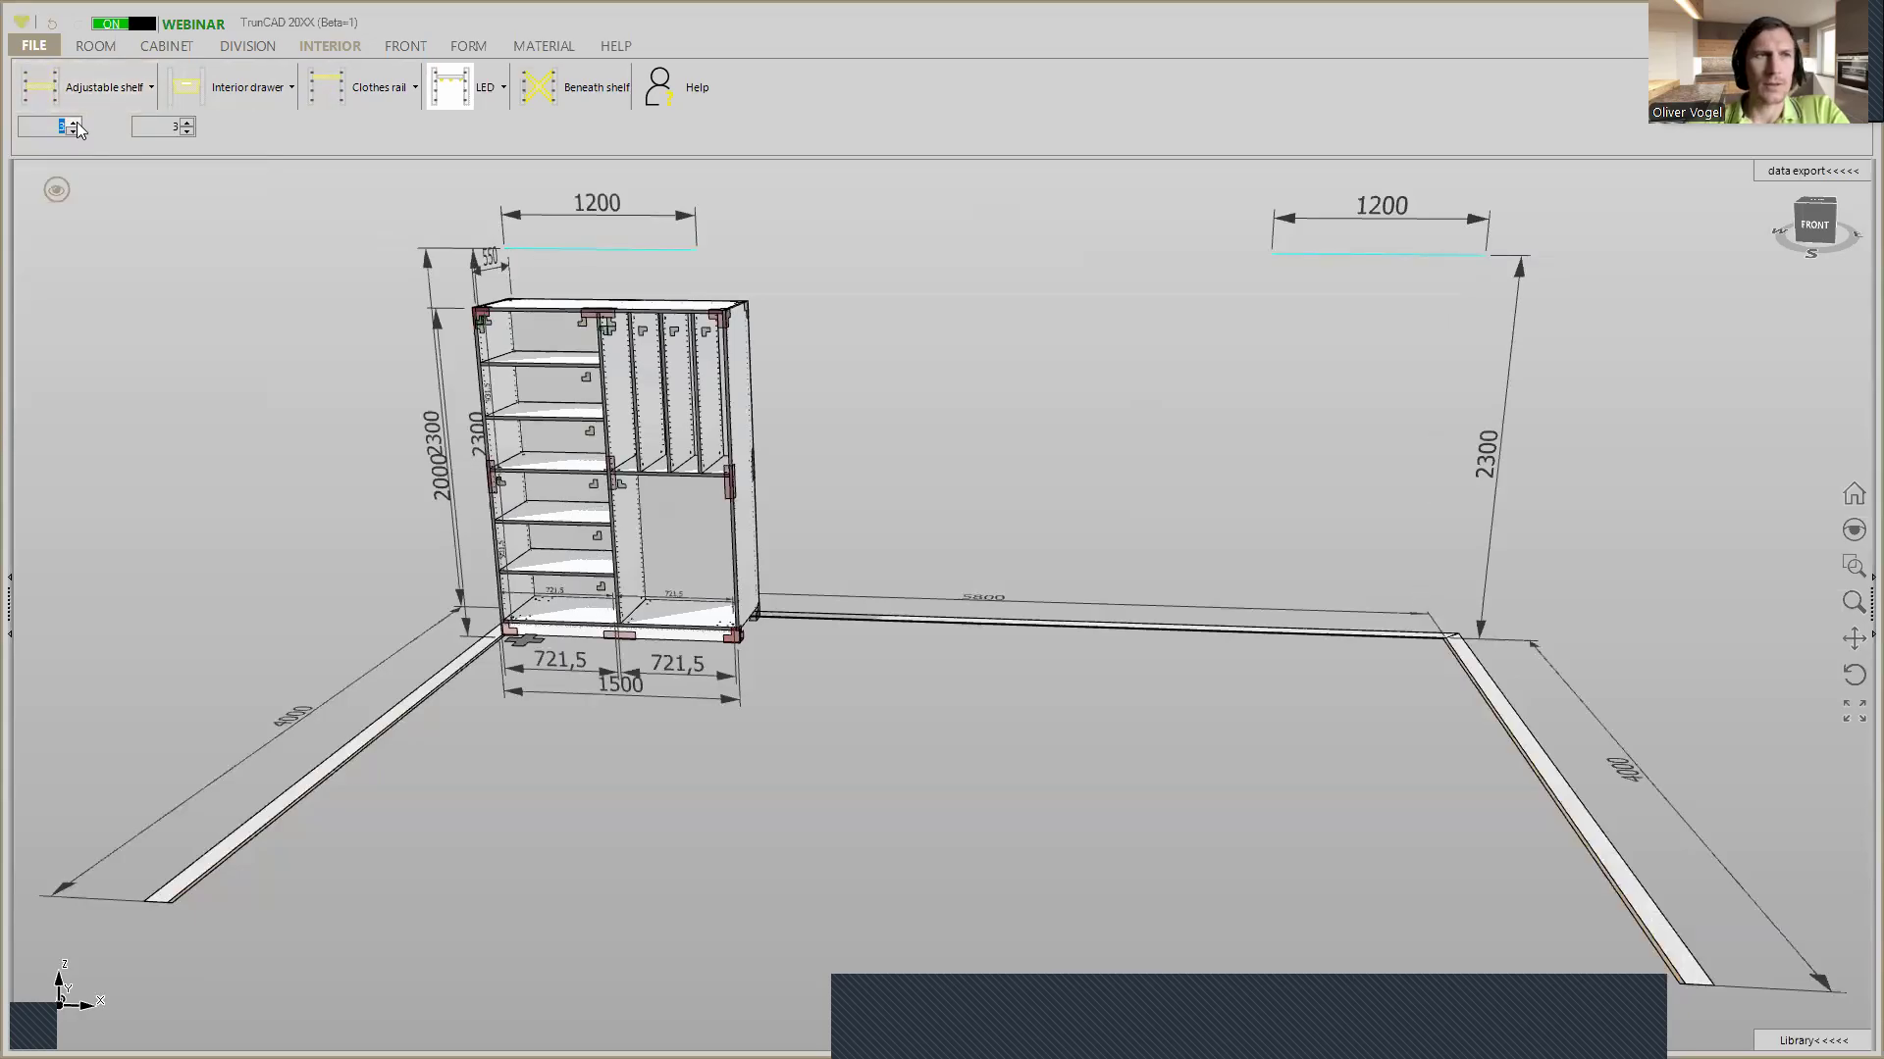
pyautogui.click(73, 121)
pyautogui.moveTo(621, 385); pyautogui.dragTo(667, 392)
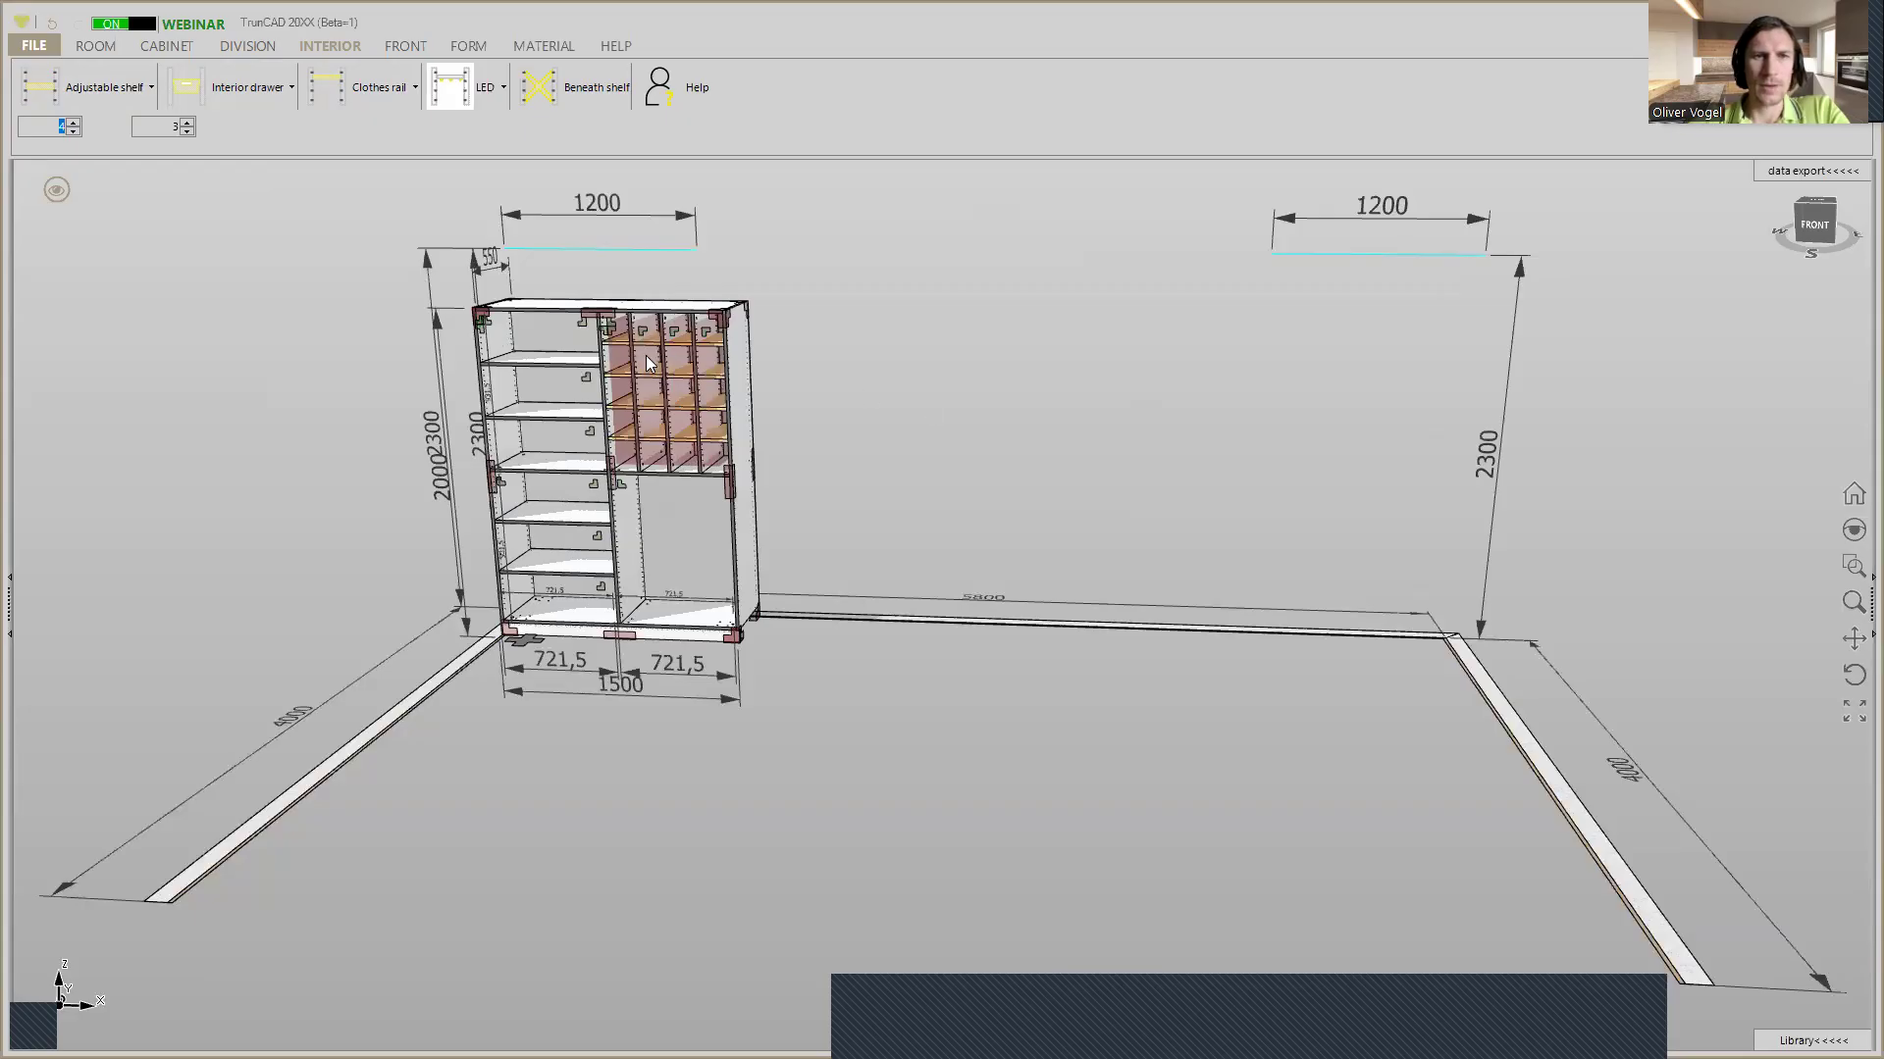
pyautogui.click(647, 357)
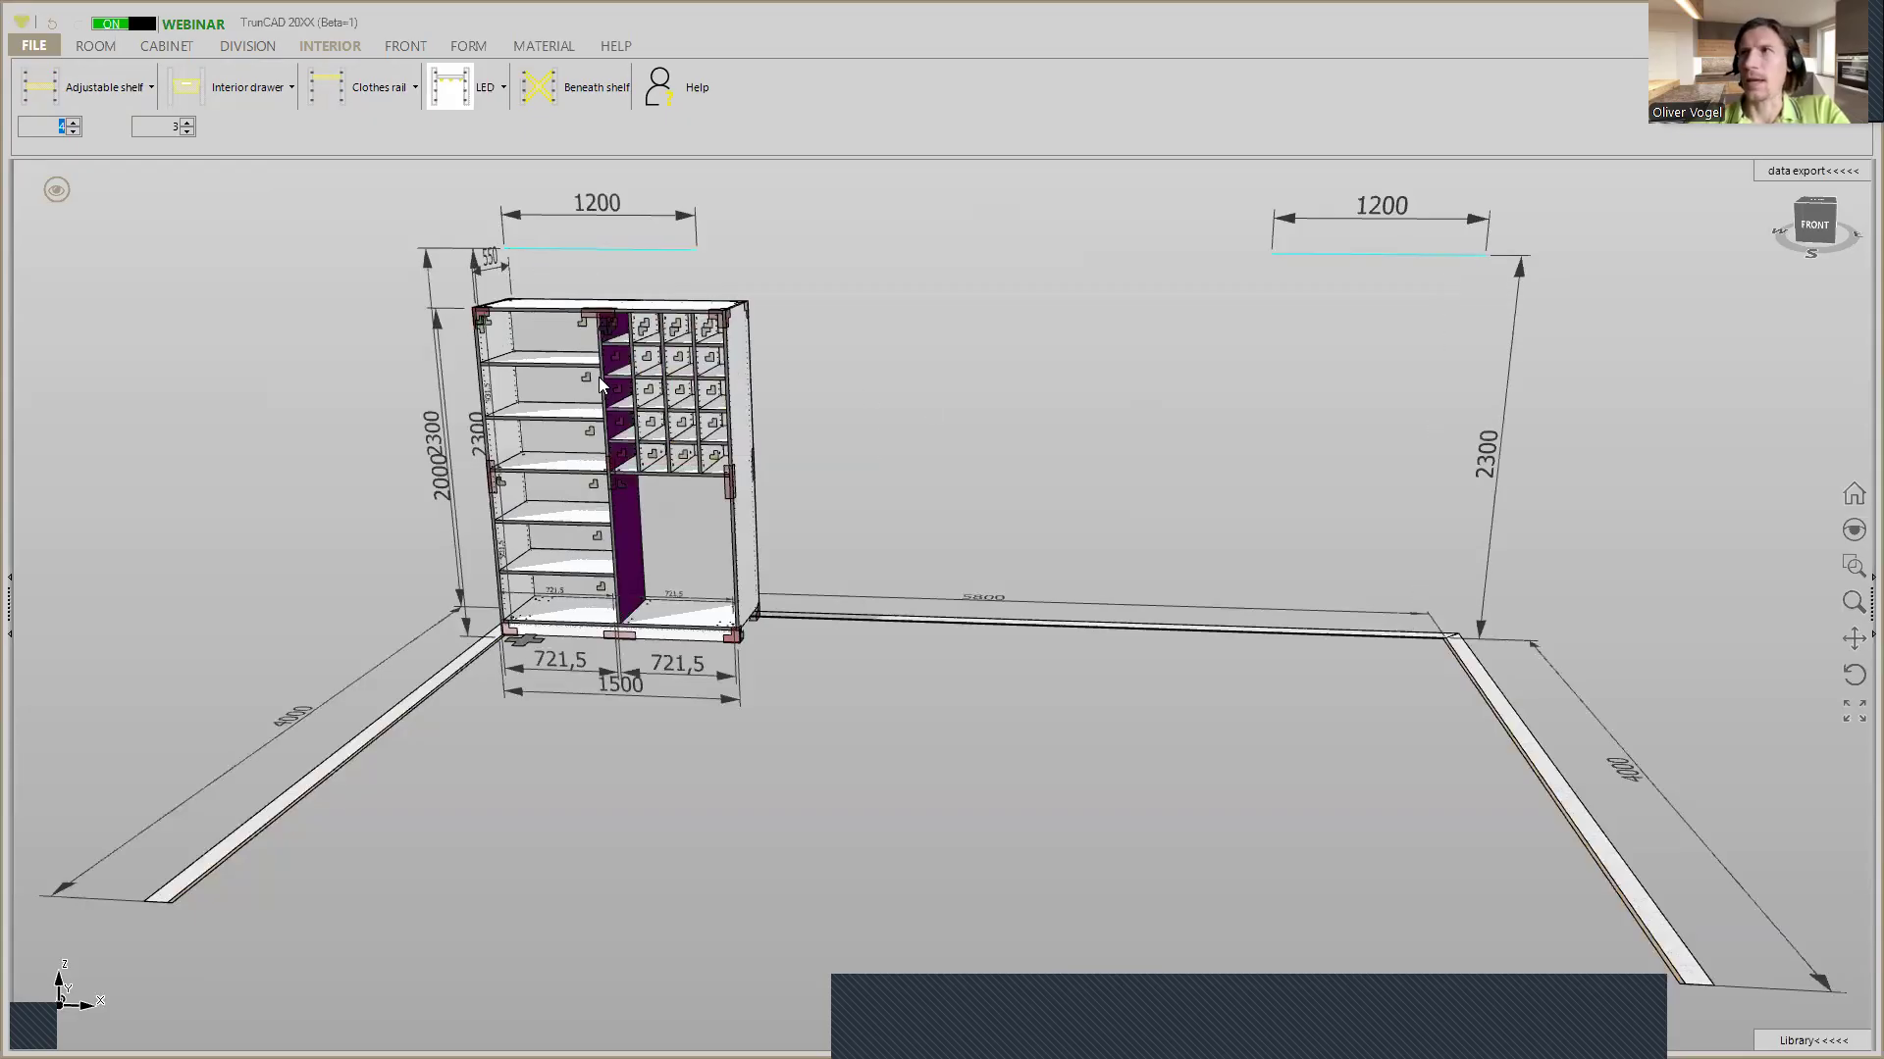
# Fit three drawers with fronts into the lower right compartment
pyautogui.click(400, 51)
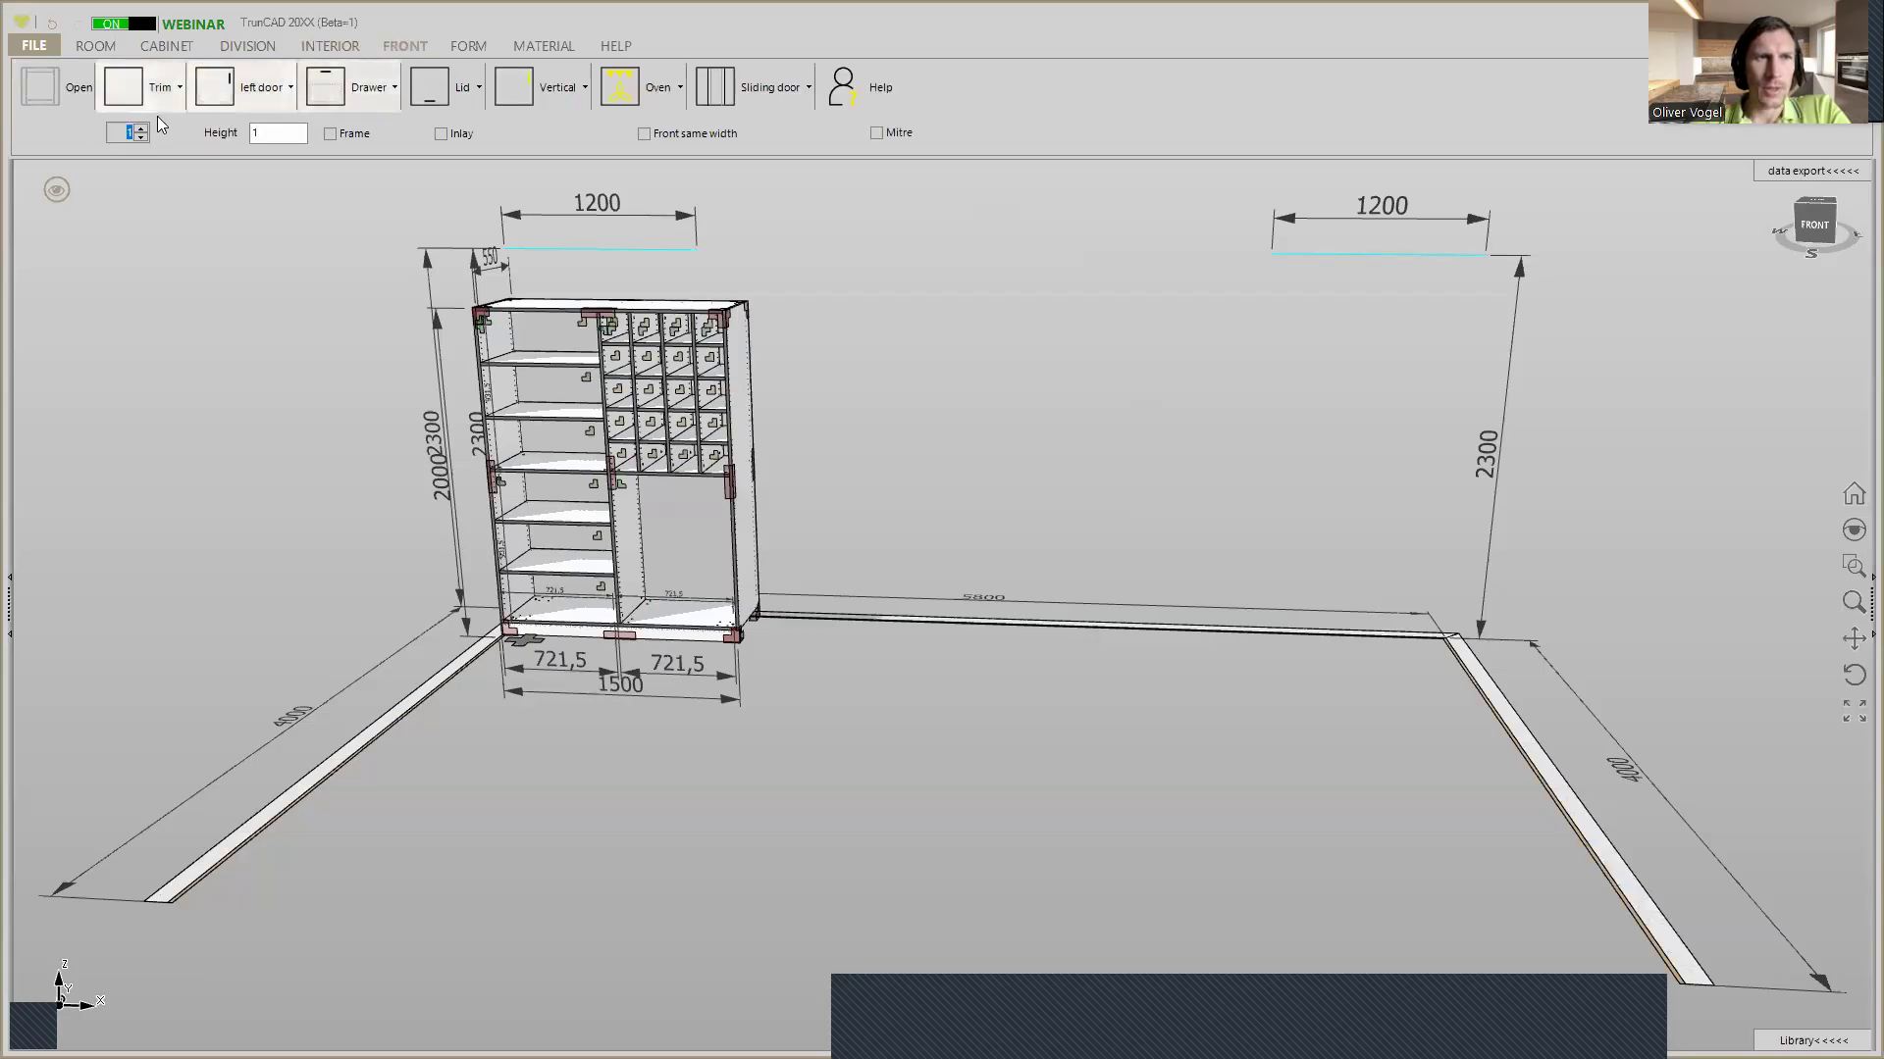
pyautogui.click(381, 102)
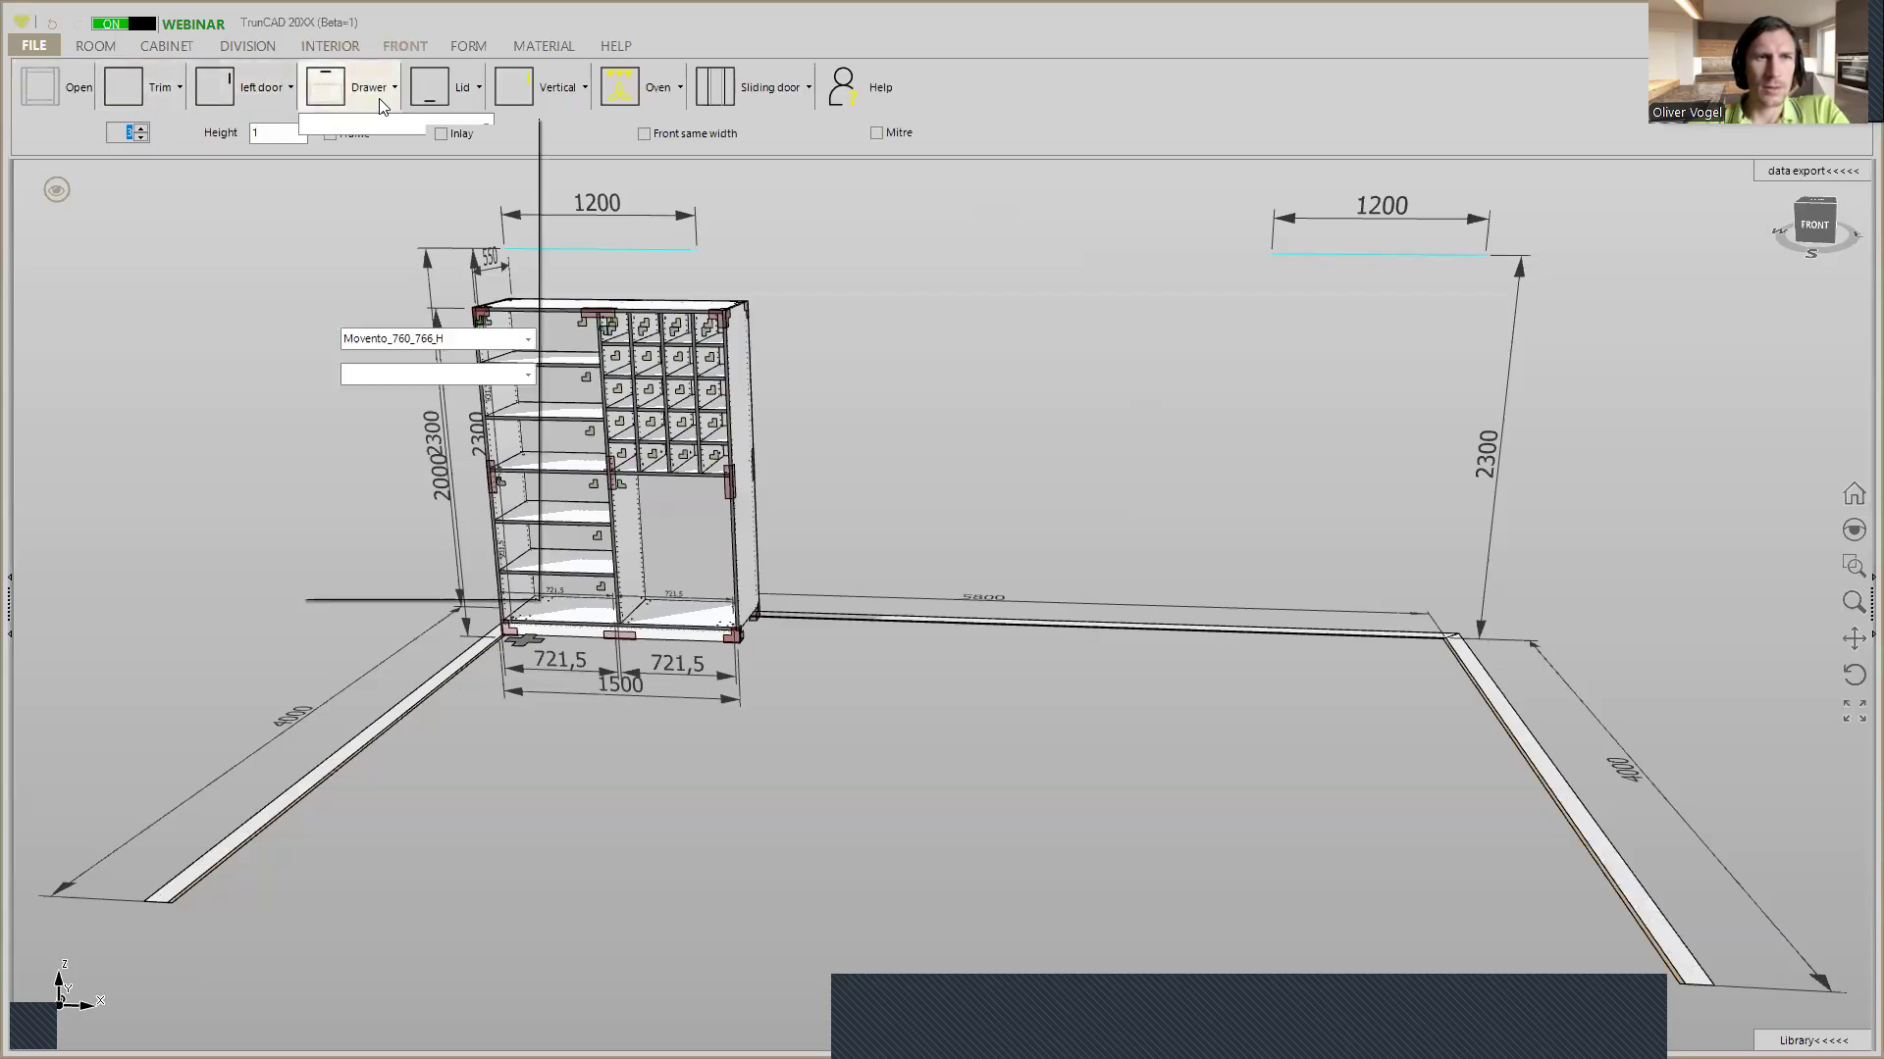
pyautogui.click(380, 100)
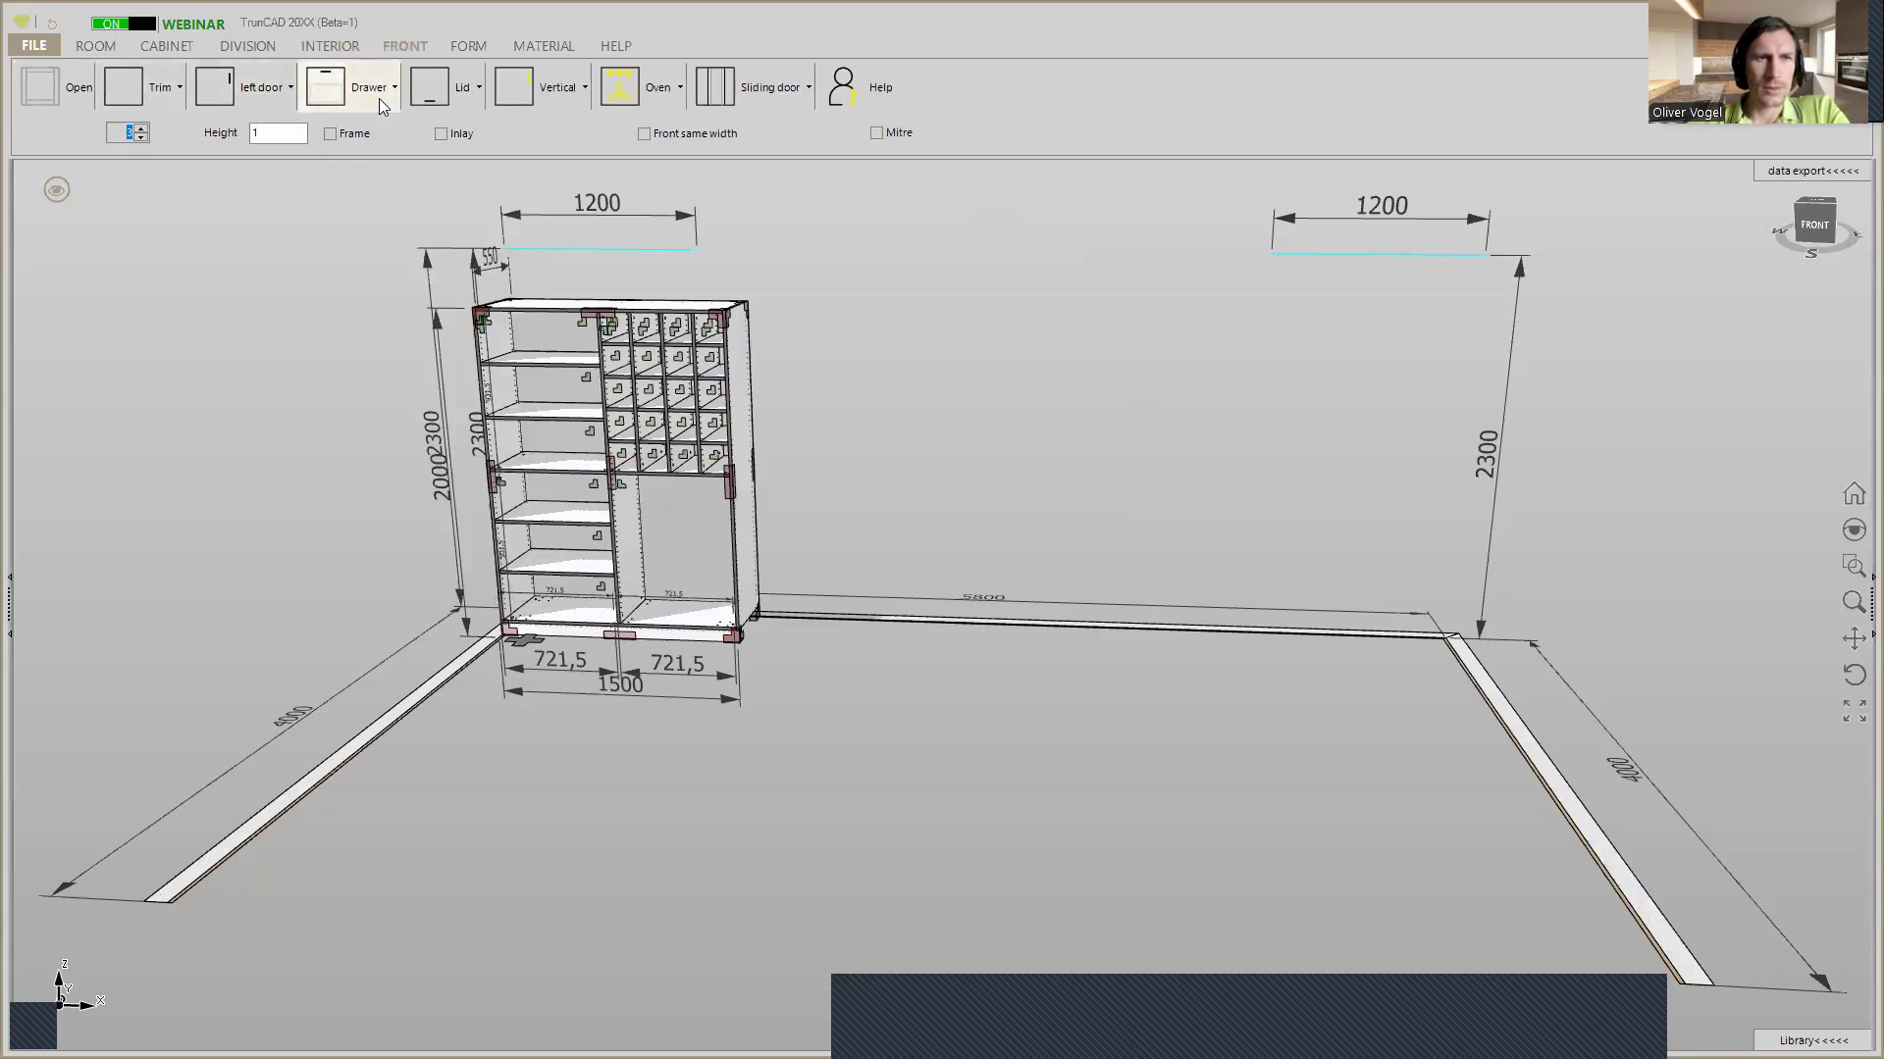
pyautogui.click(620, 481)
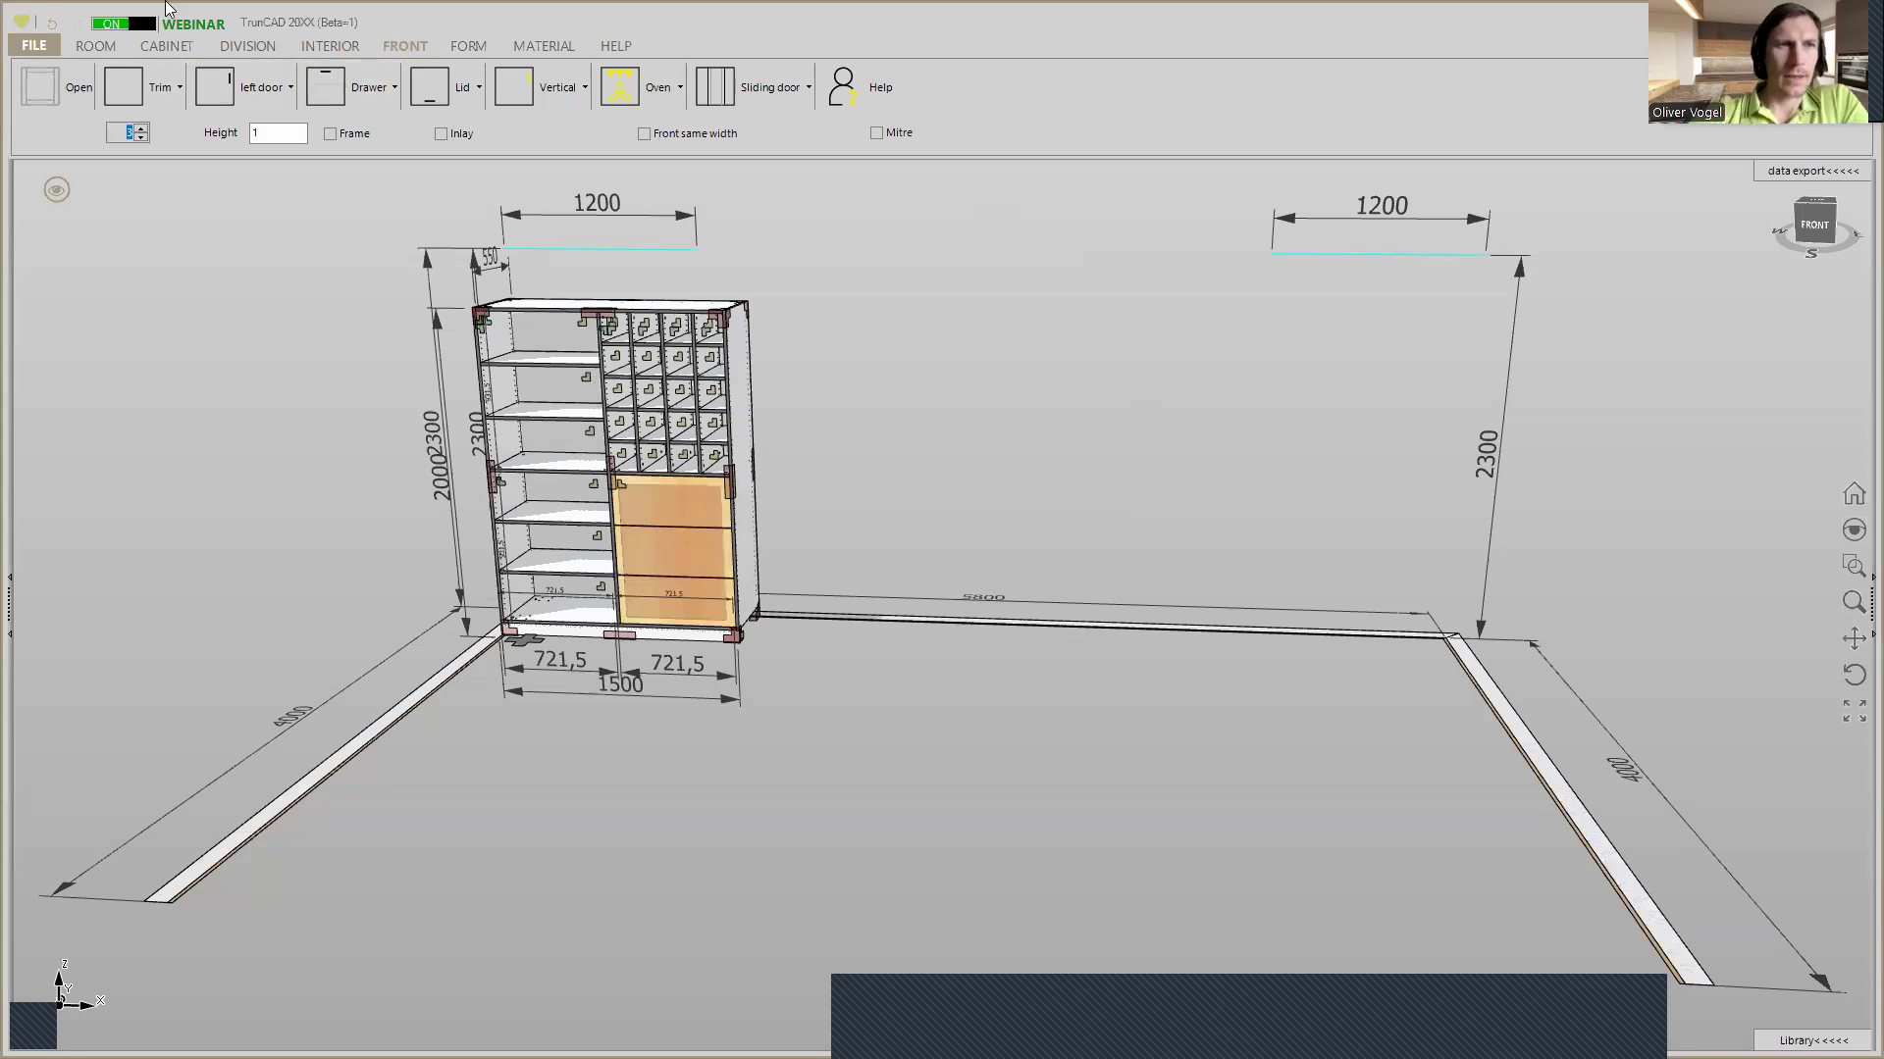
# Set the front count to 1 and fit a double door to the lower left compartment
pyautogui.doubleClick(141, 138)
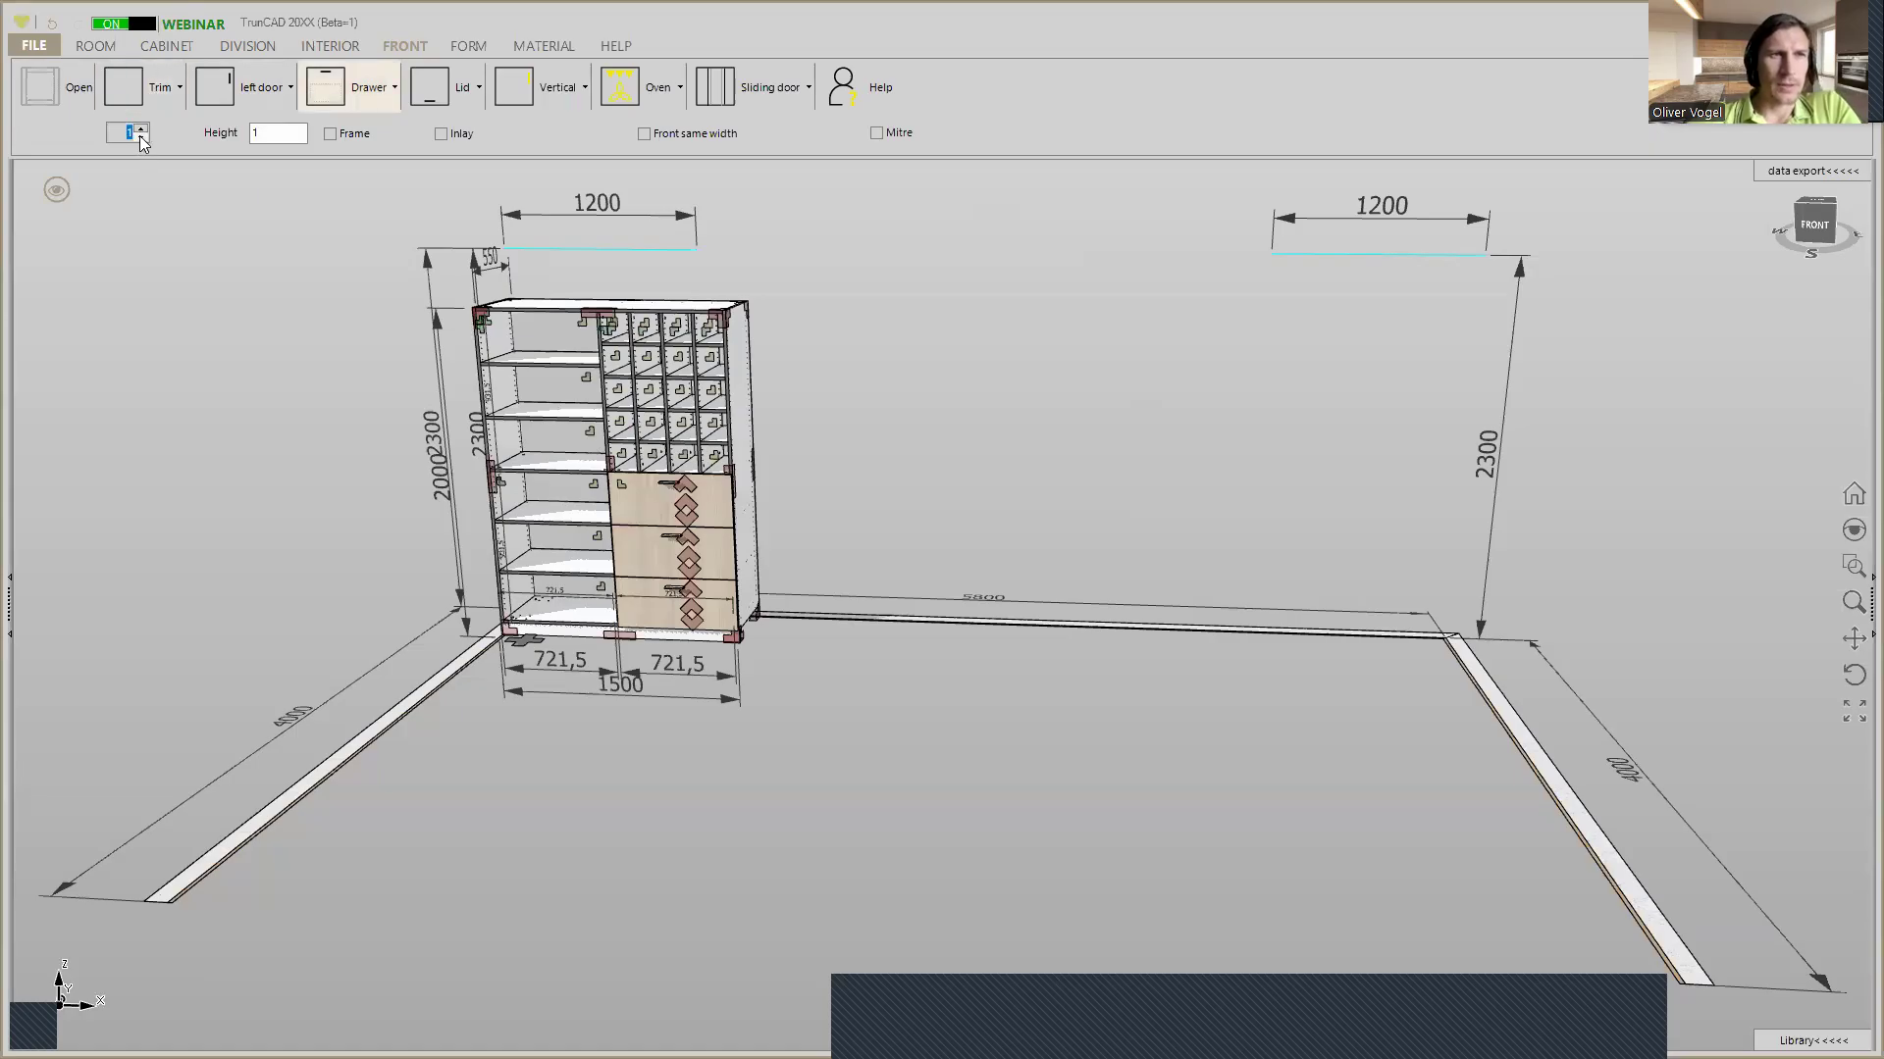
pyautogui.click(287, 75)
pyautogui.click(231, 197)
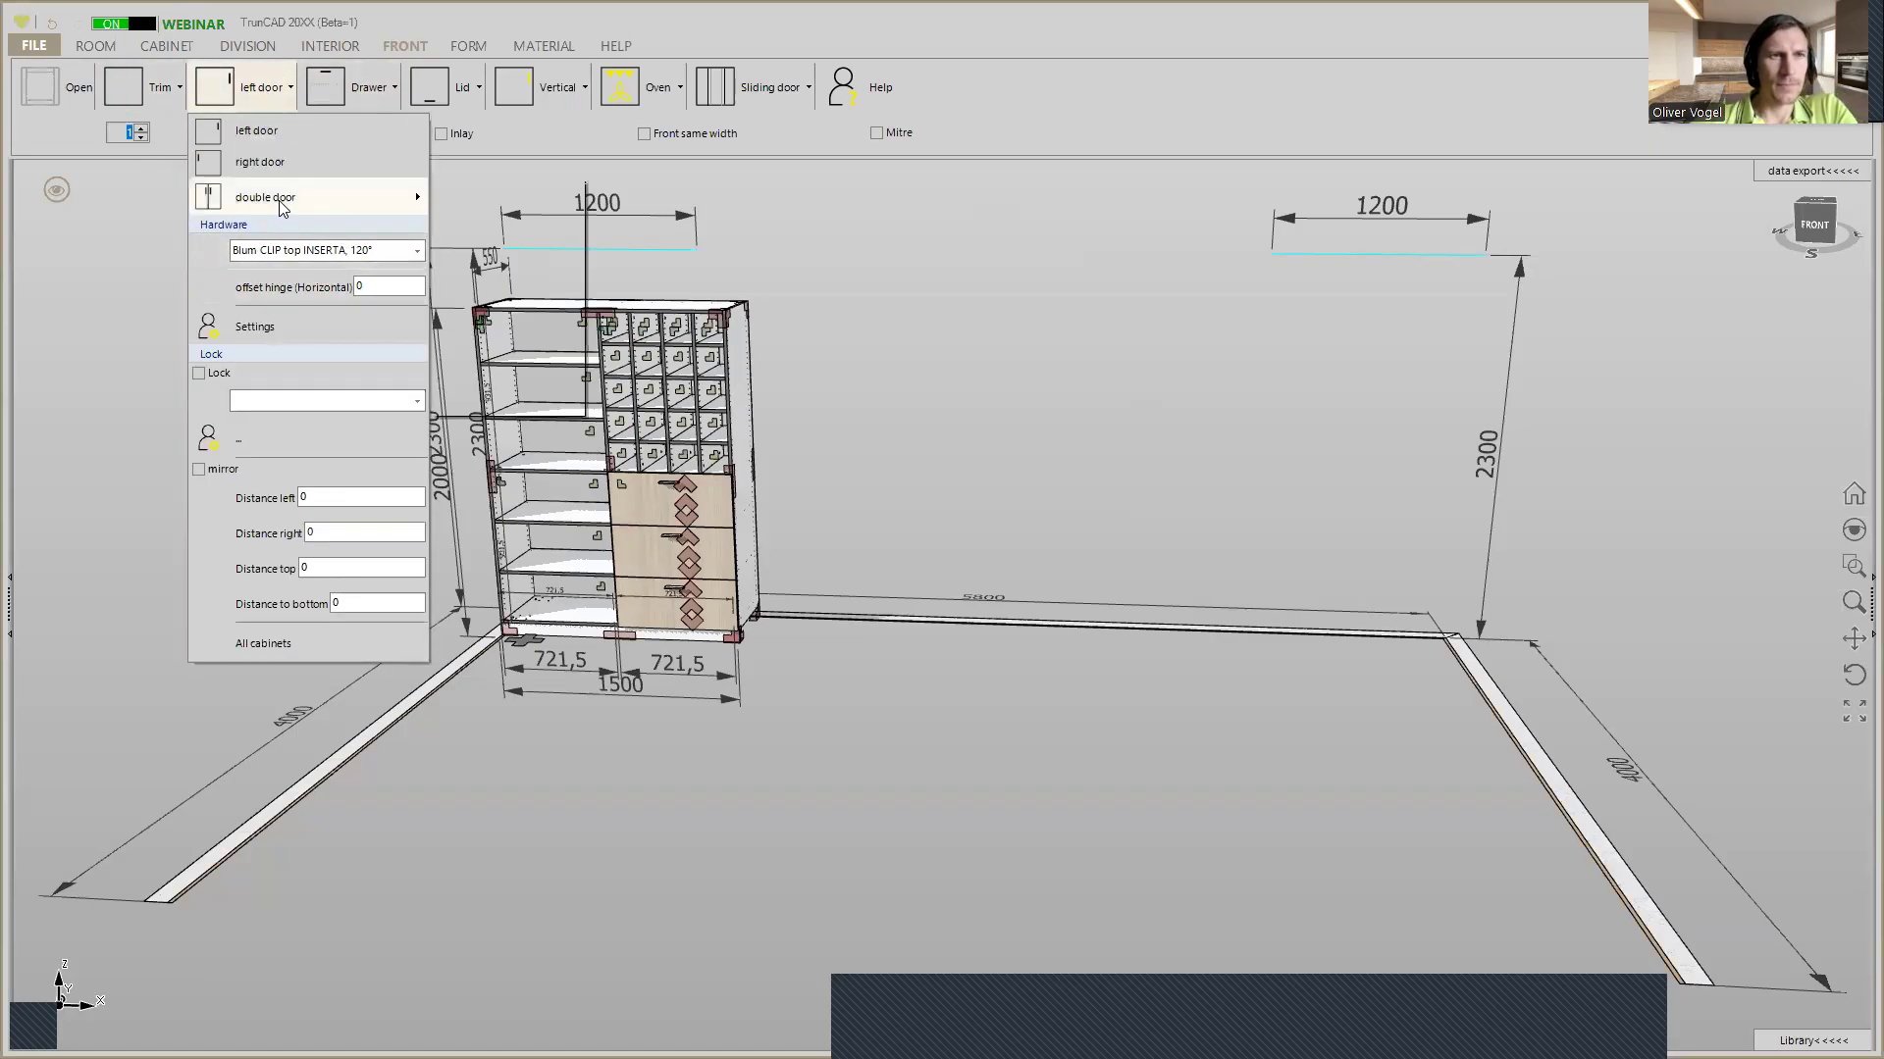
pyautogui.click(251, 102)
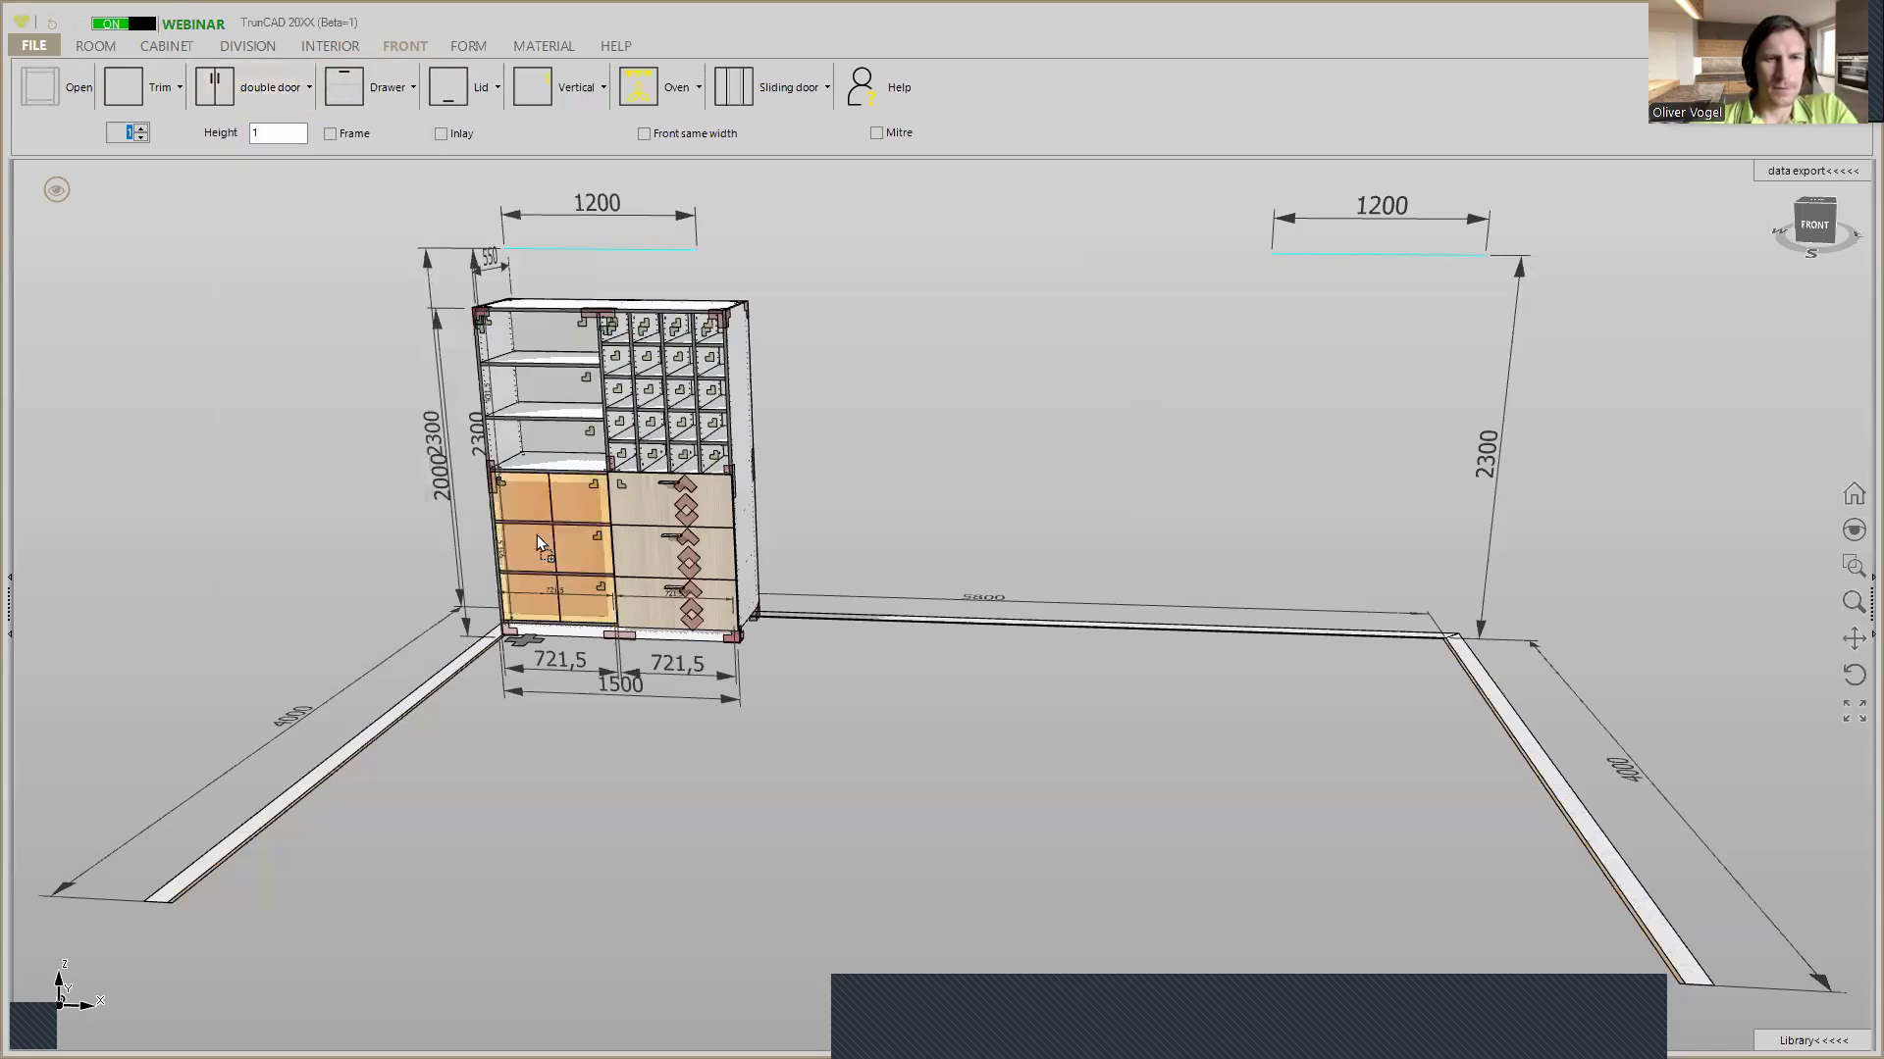
pyautogui.rightClick(124, 448)
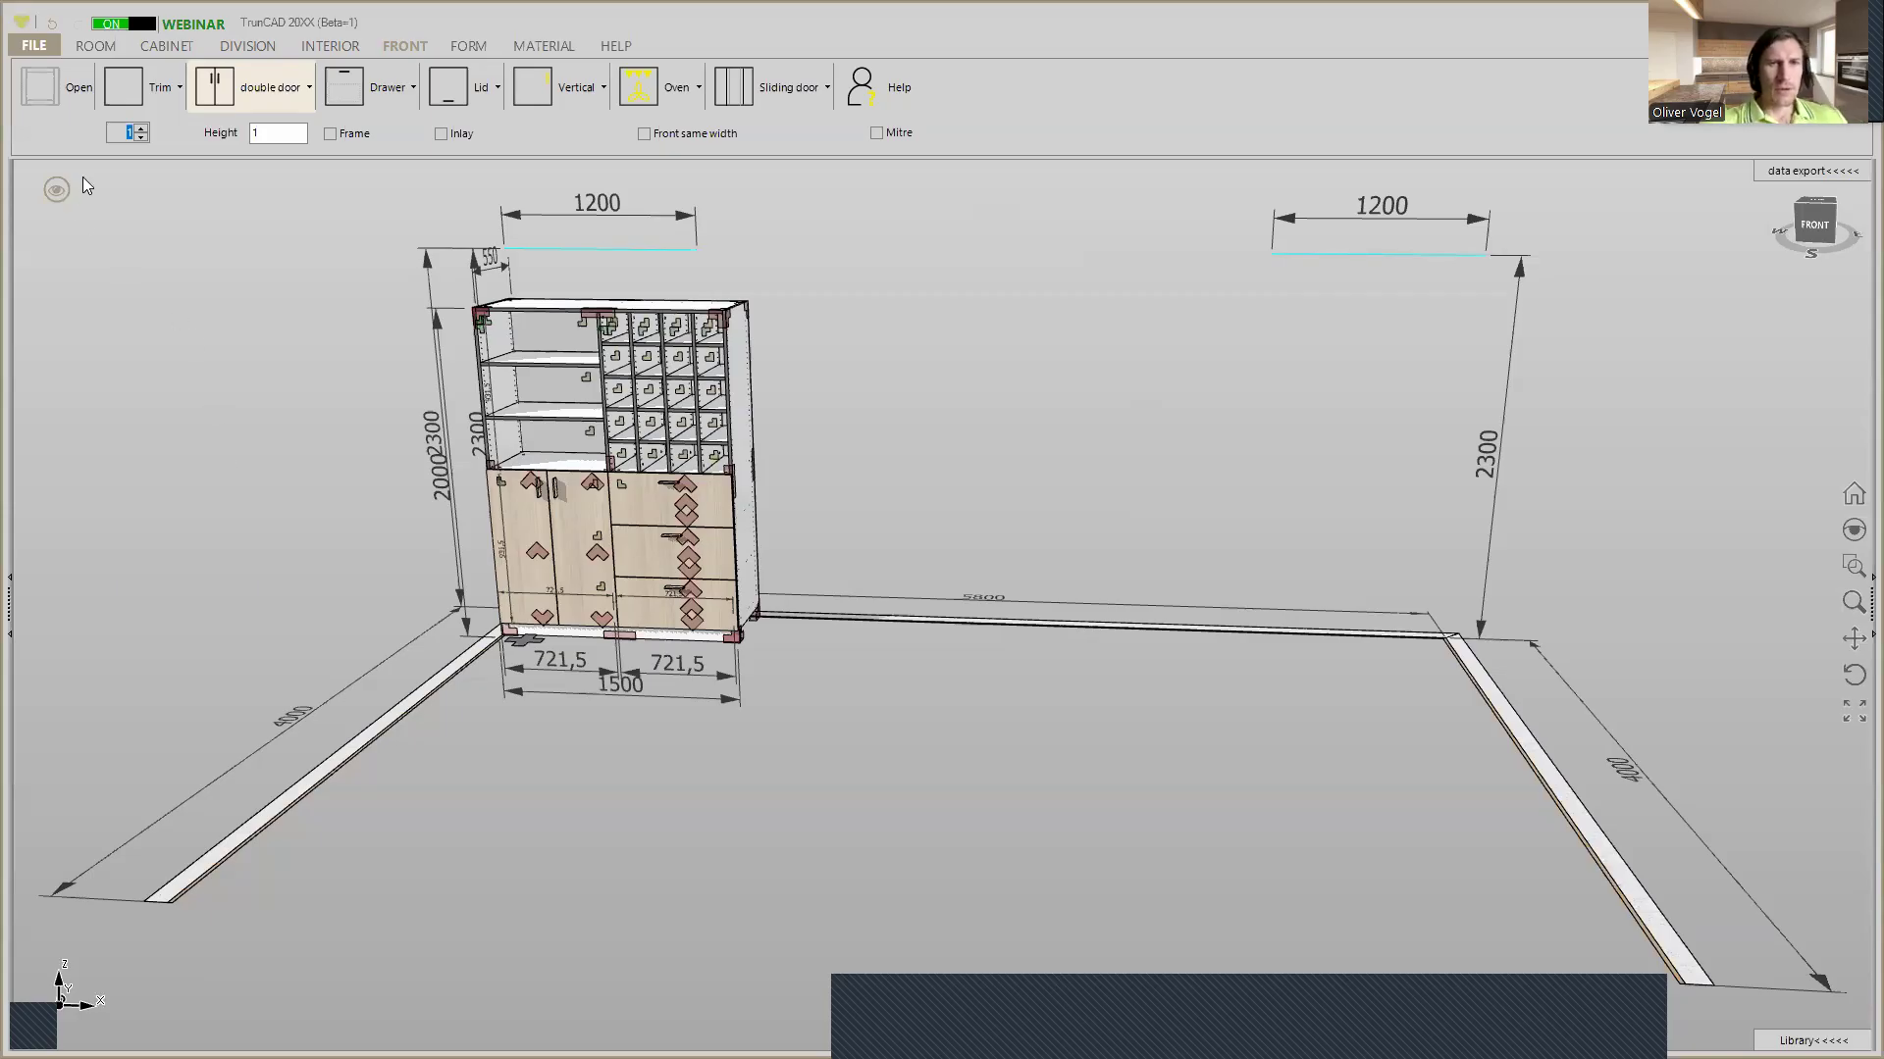
# Open the 2D-Plan export settings, then move and shrink their window so that the cabinet stays partly in view
pyautogui.click(36, 48)
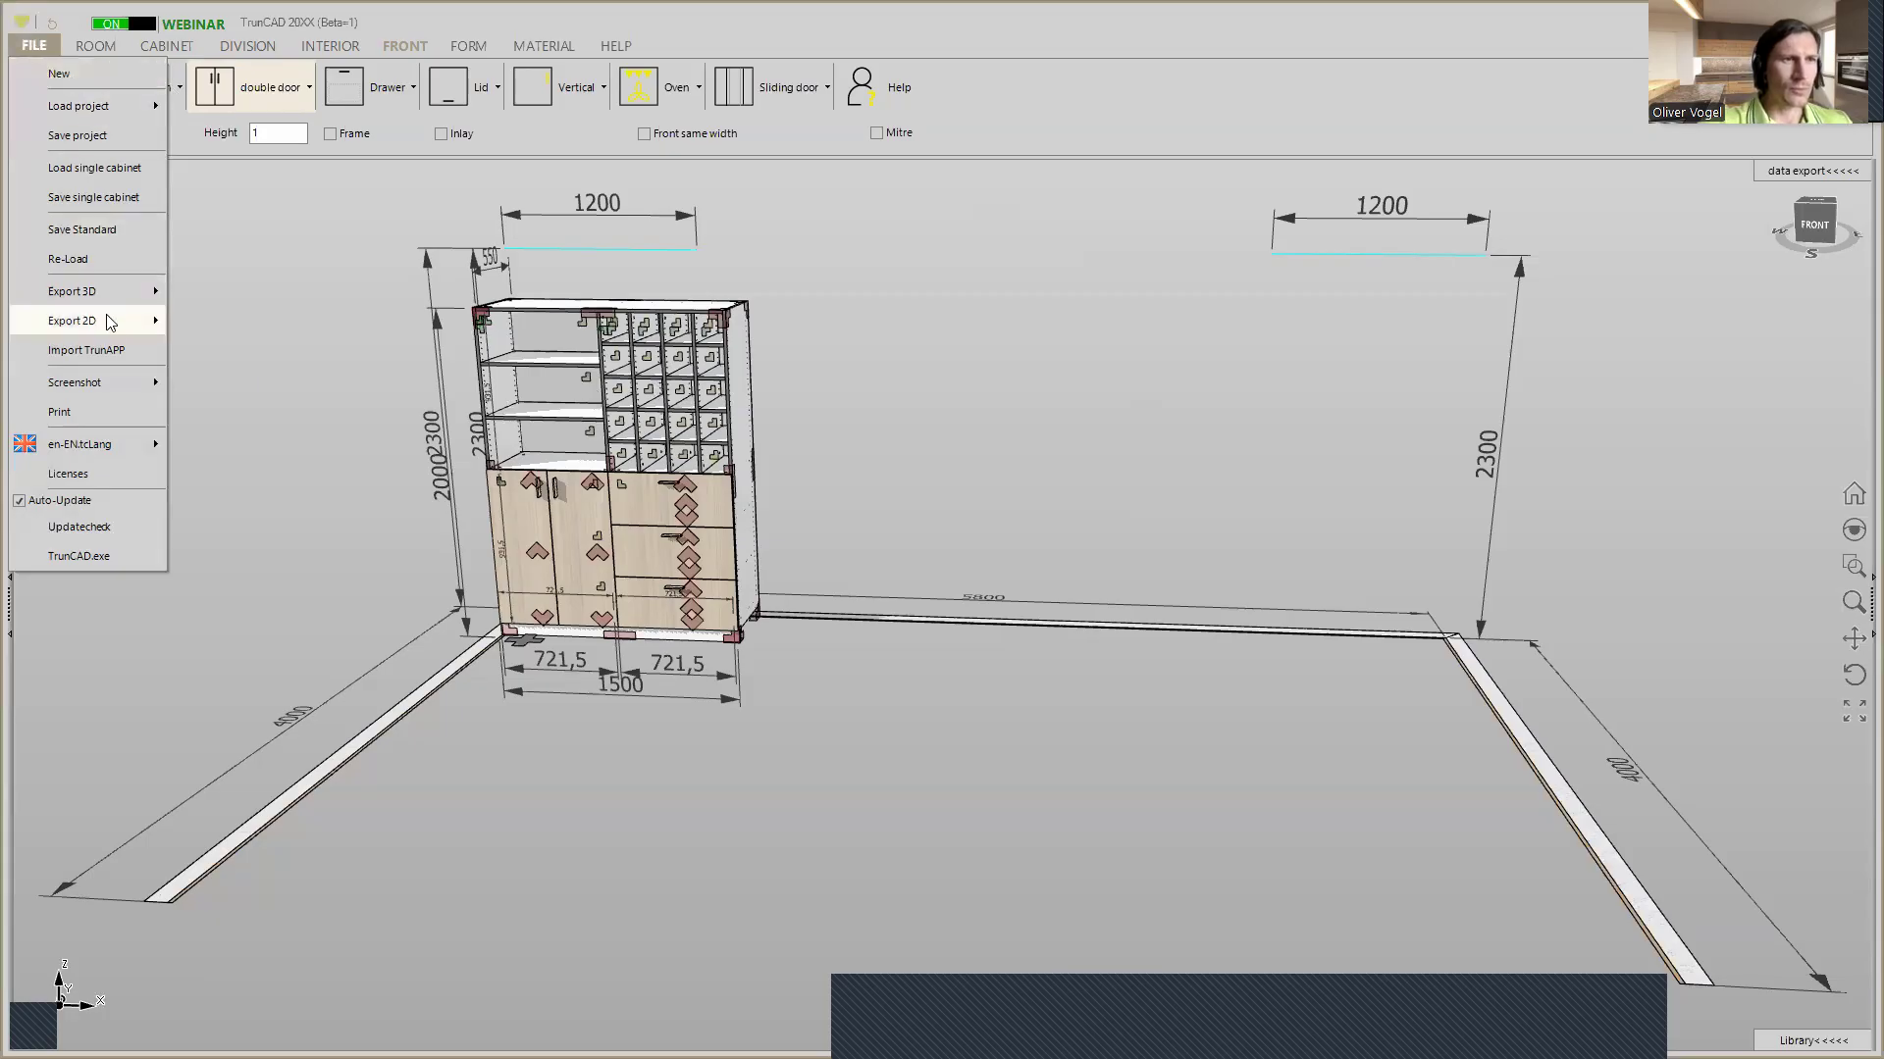
pyautogui.moveTo(116, 324)
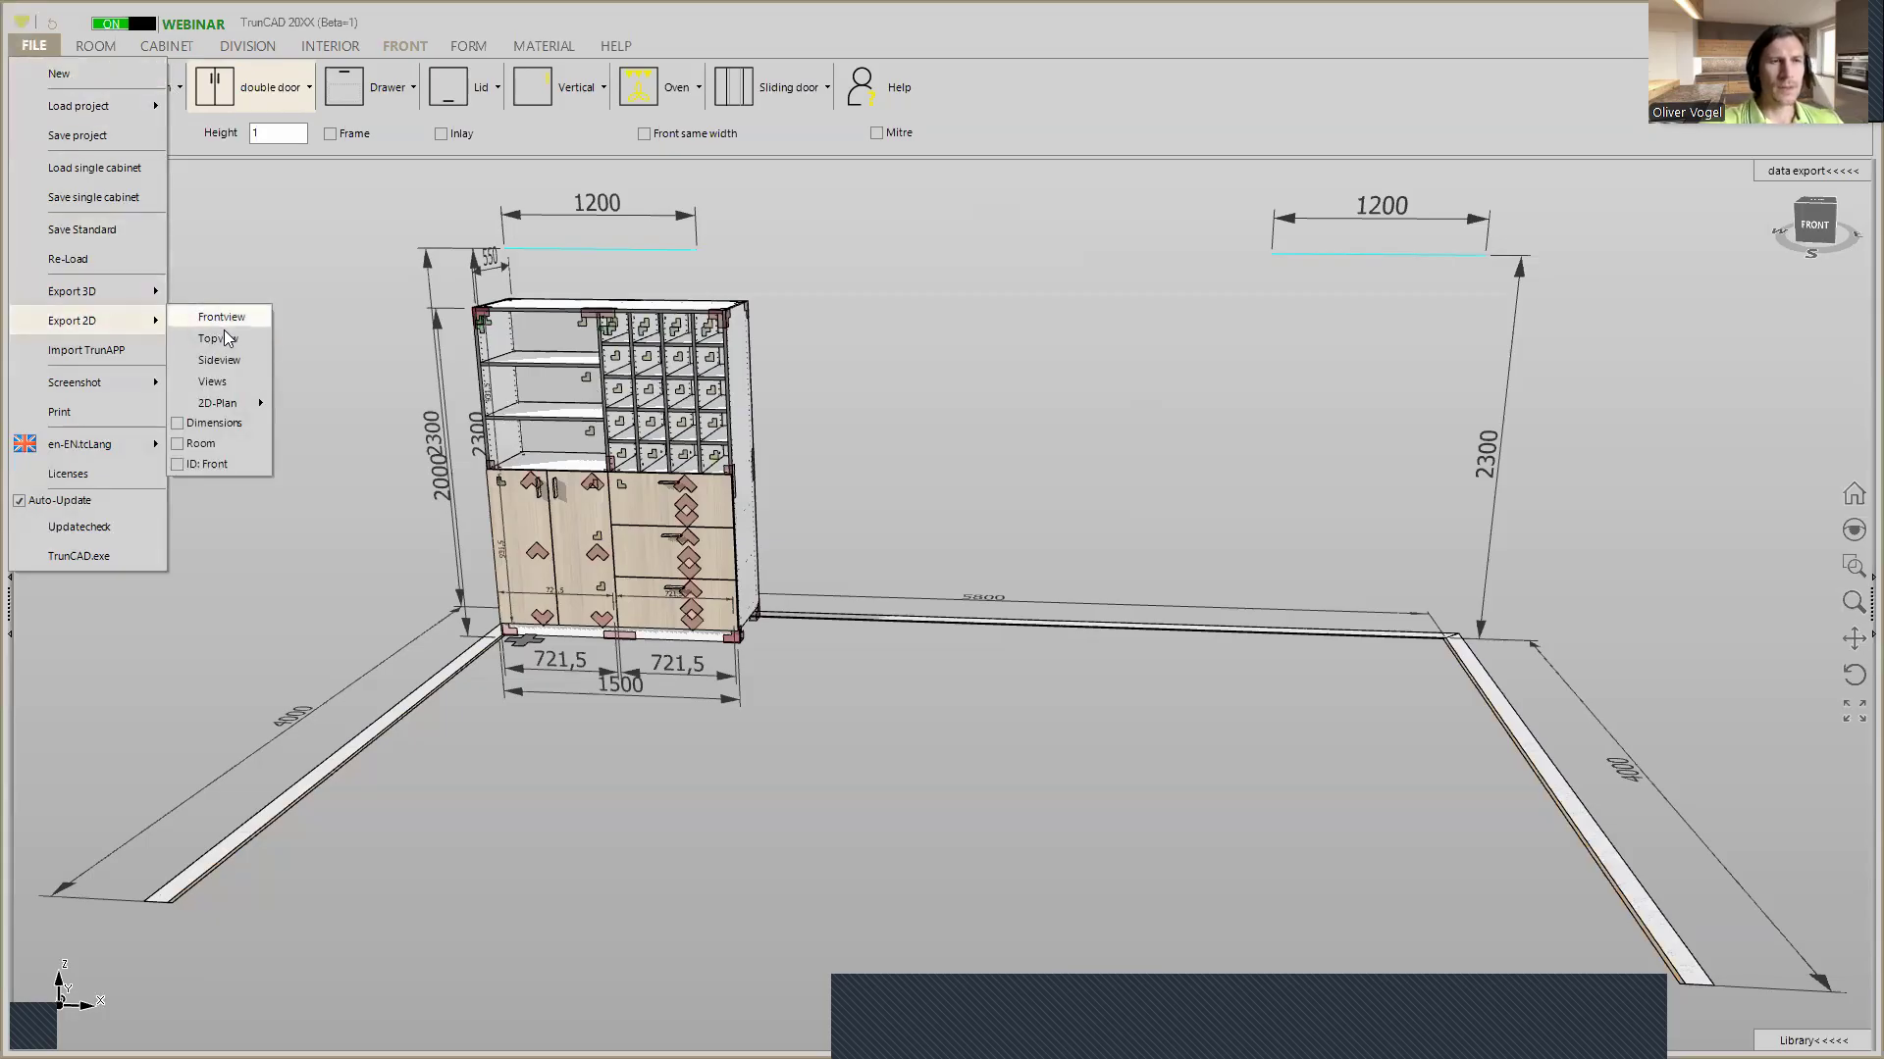
pyautogui.moveTo(231, 404)
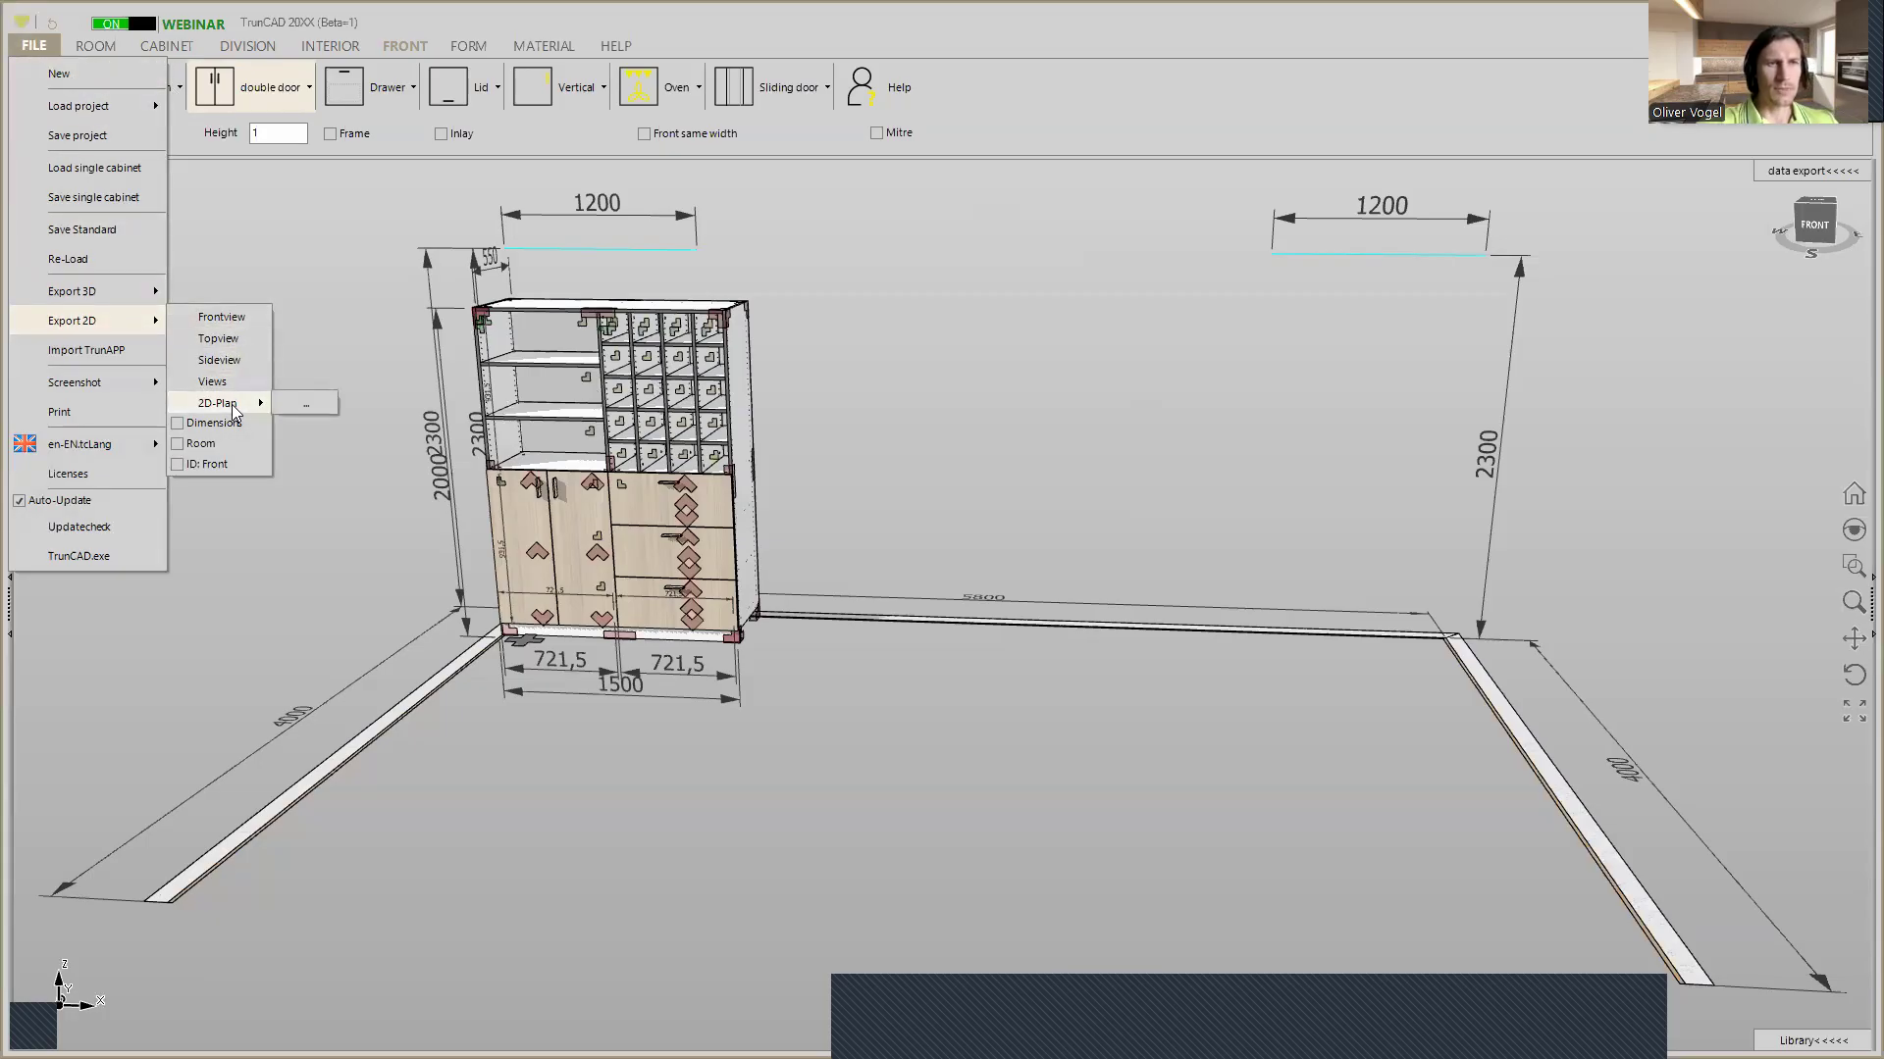
pyautogui.click(311, 404)
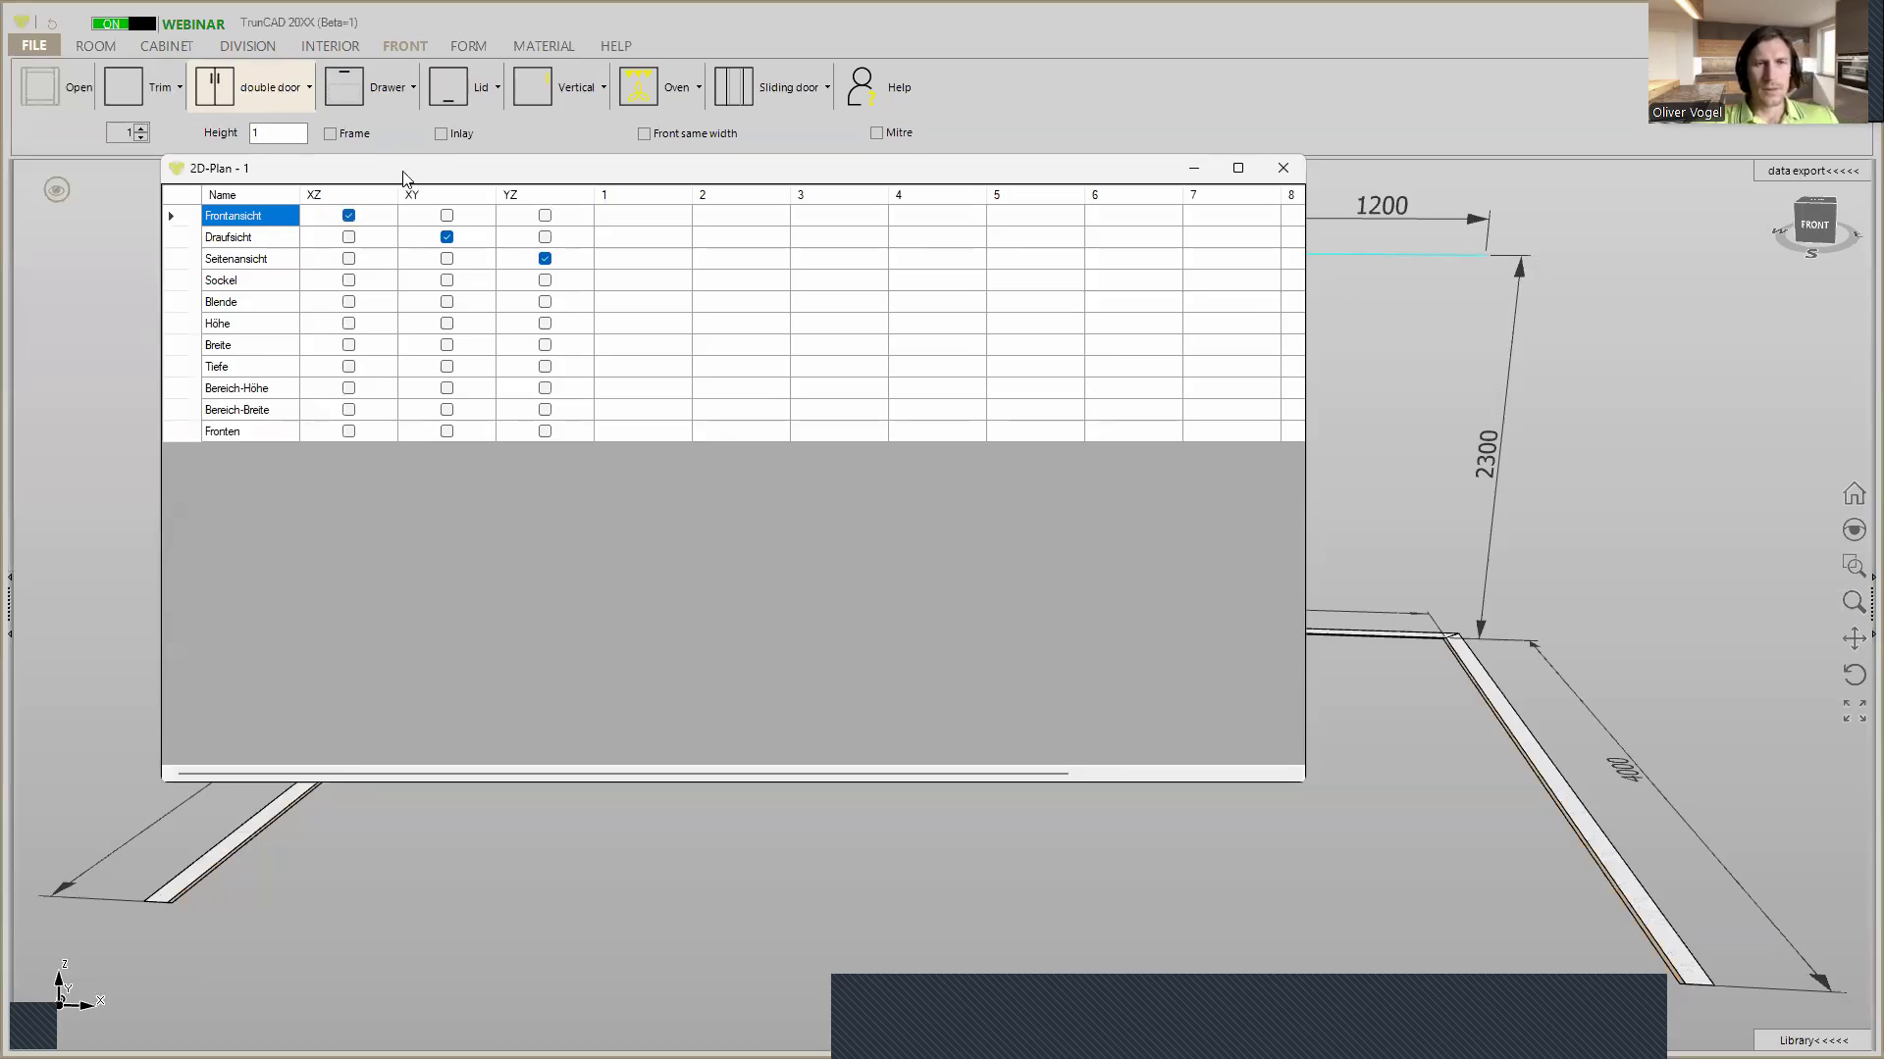
pyautogui.moveTo(406, 178); pyautogui.dragTo(760, 279)
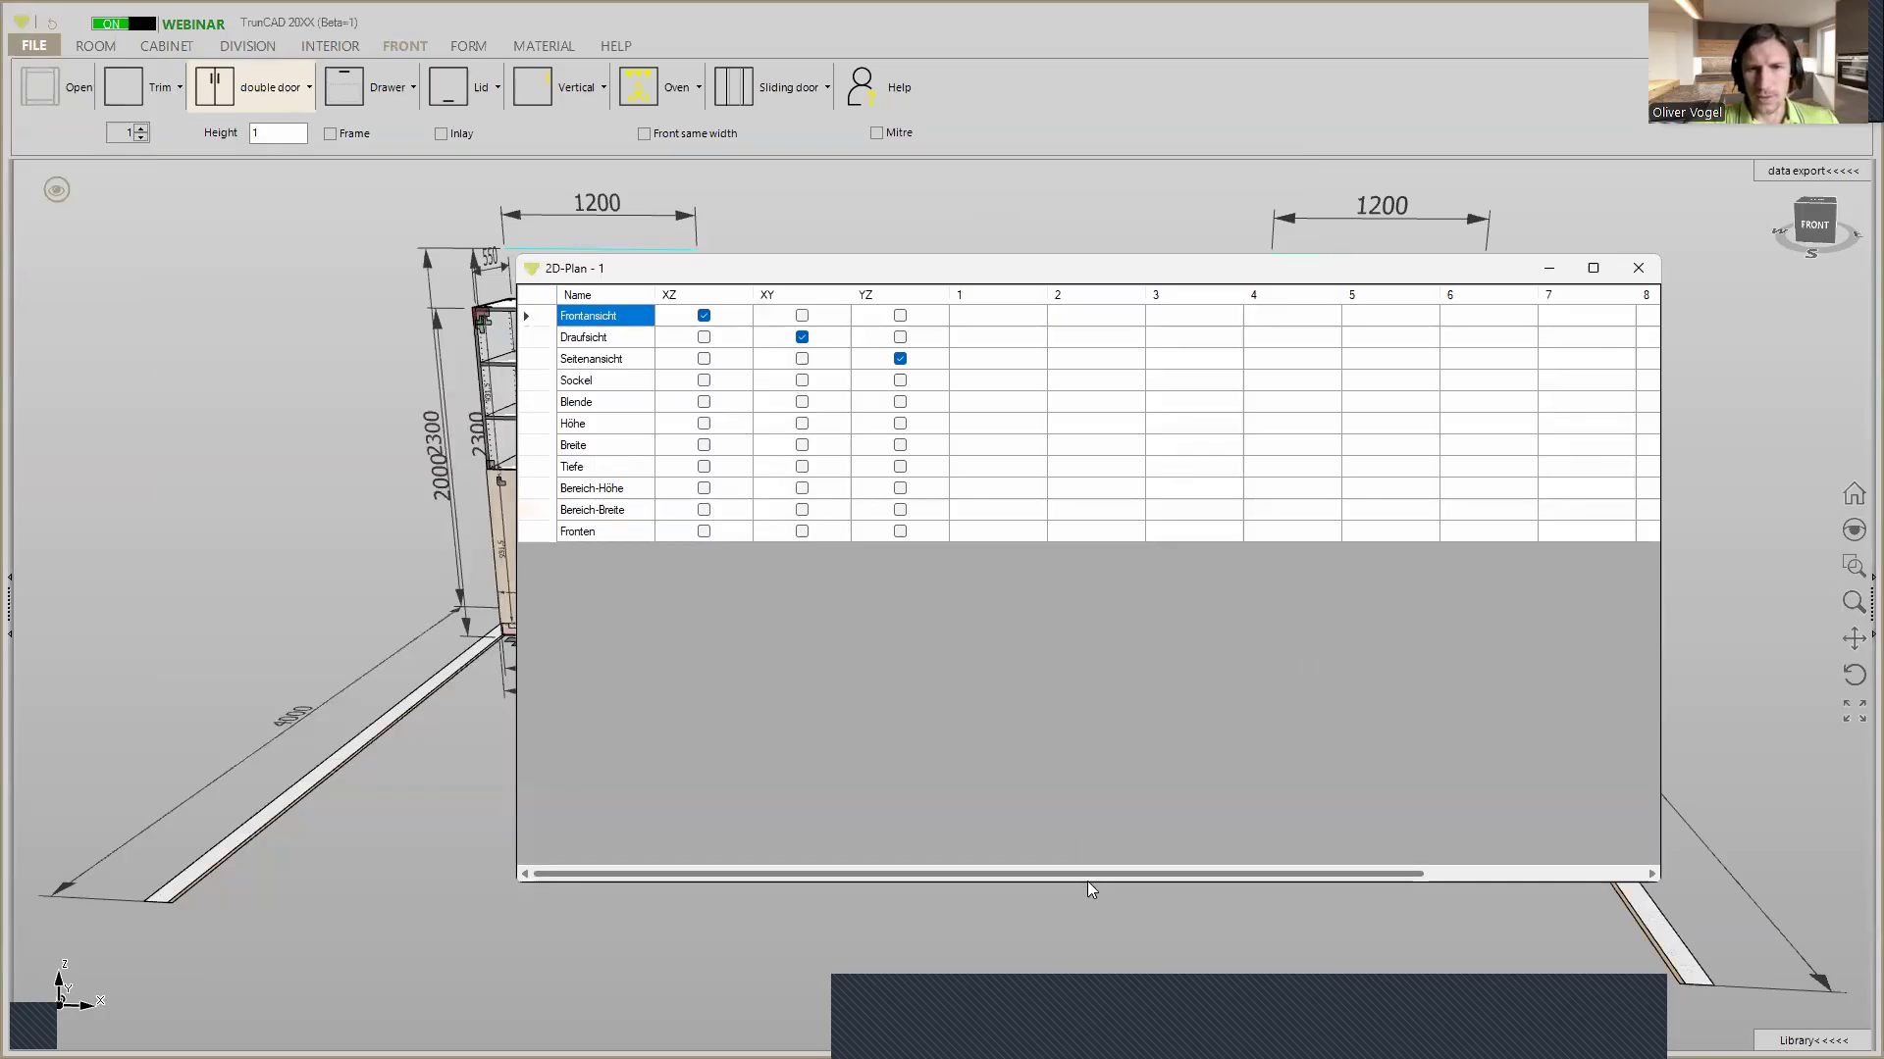
pyautogui.moveTo(1087, 881); pyautogui.dragTo(1091, 561)
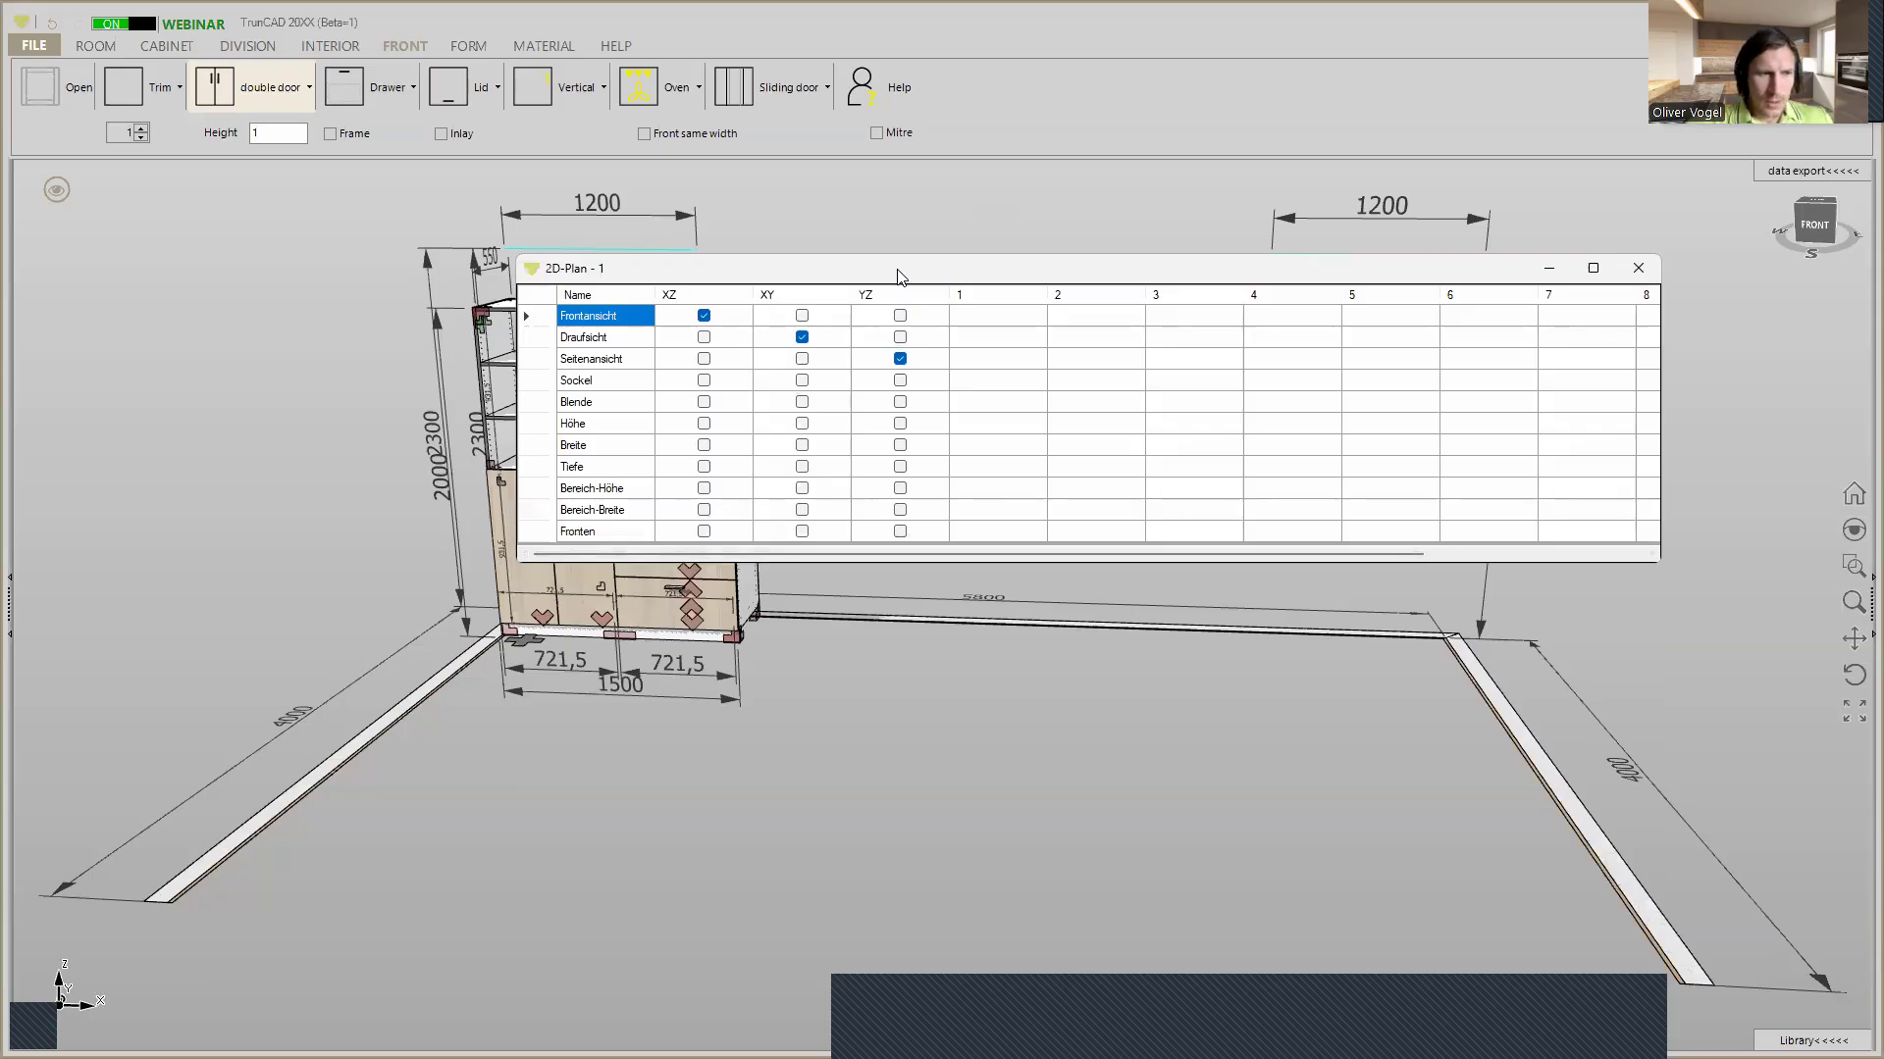
# Move the 2D-Plan window clear of the cabinet and enter 250 in column 1 of the Seitenansicht row
pyautogui.moveTo(899, 276); pyautogui.dragTo(792, 710)
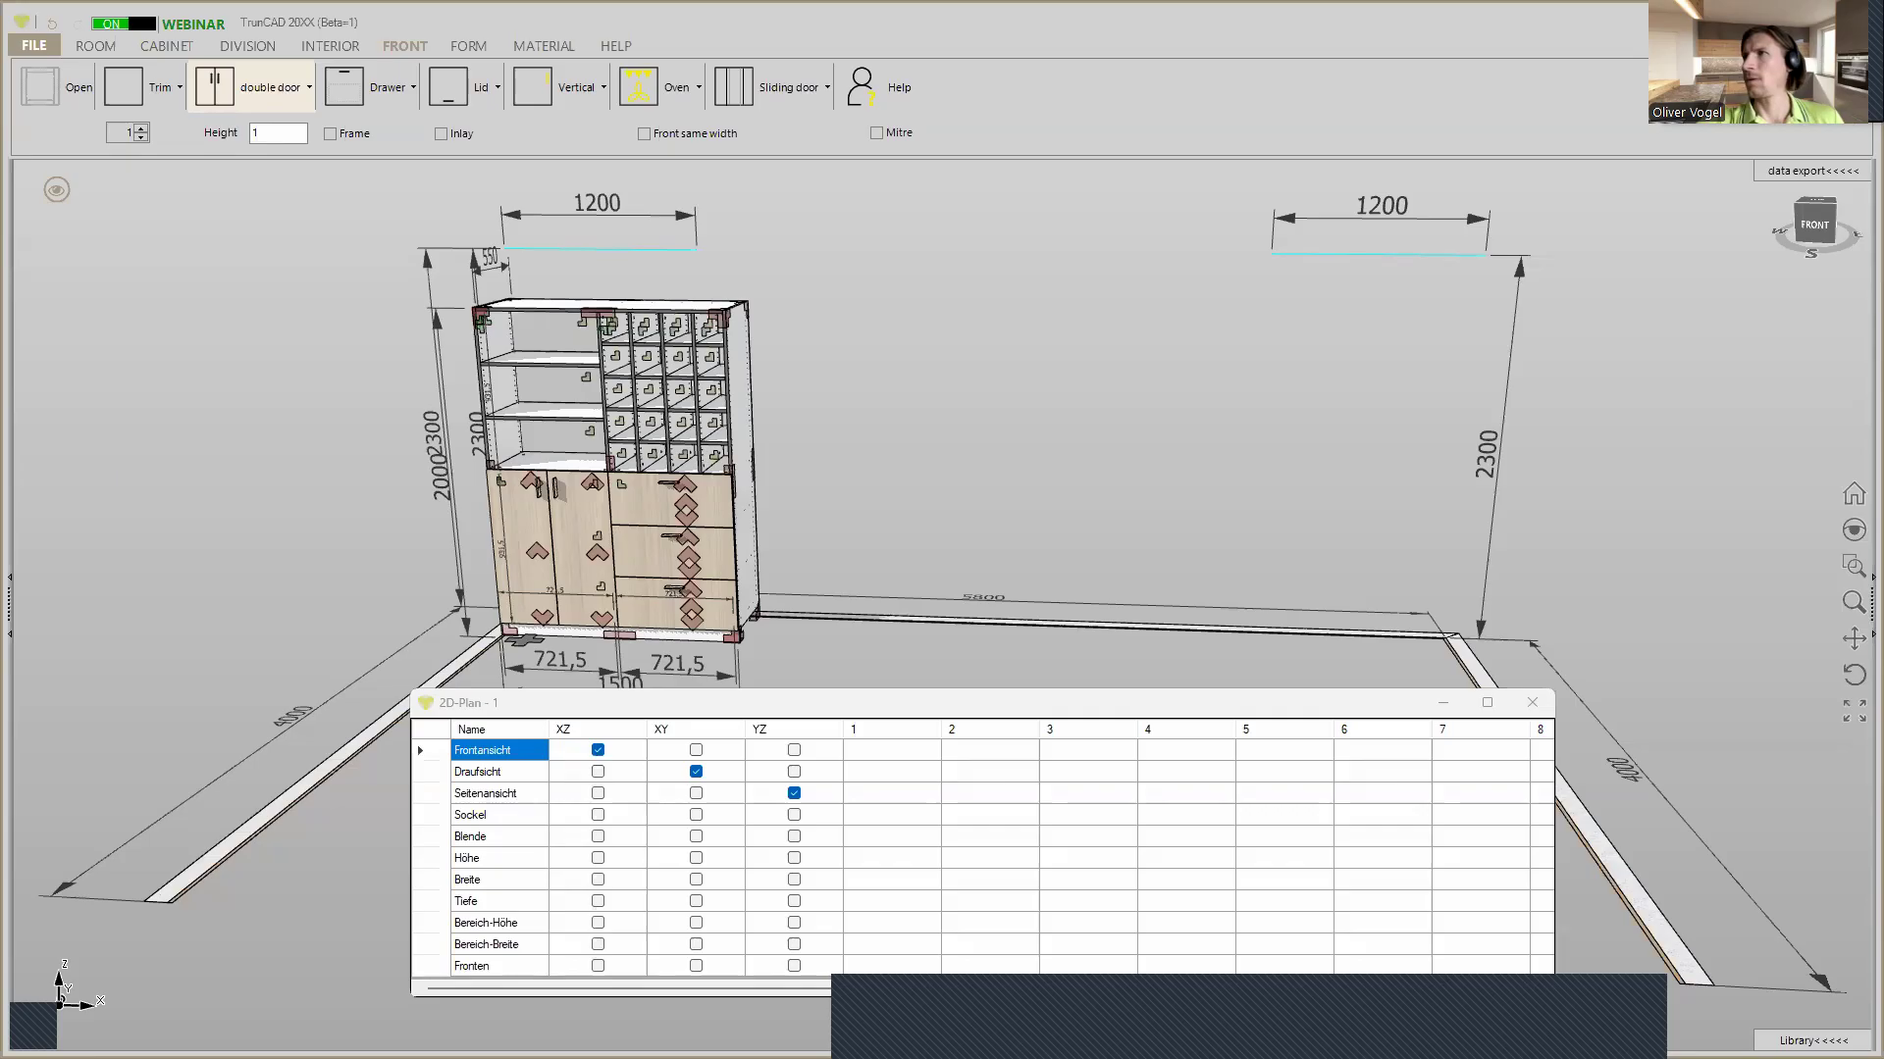
pyautogui.click(596, 561)
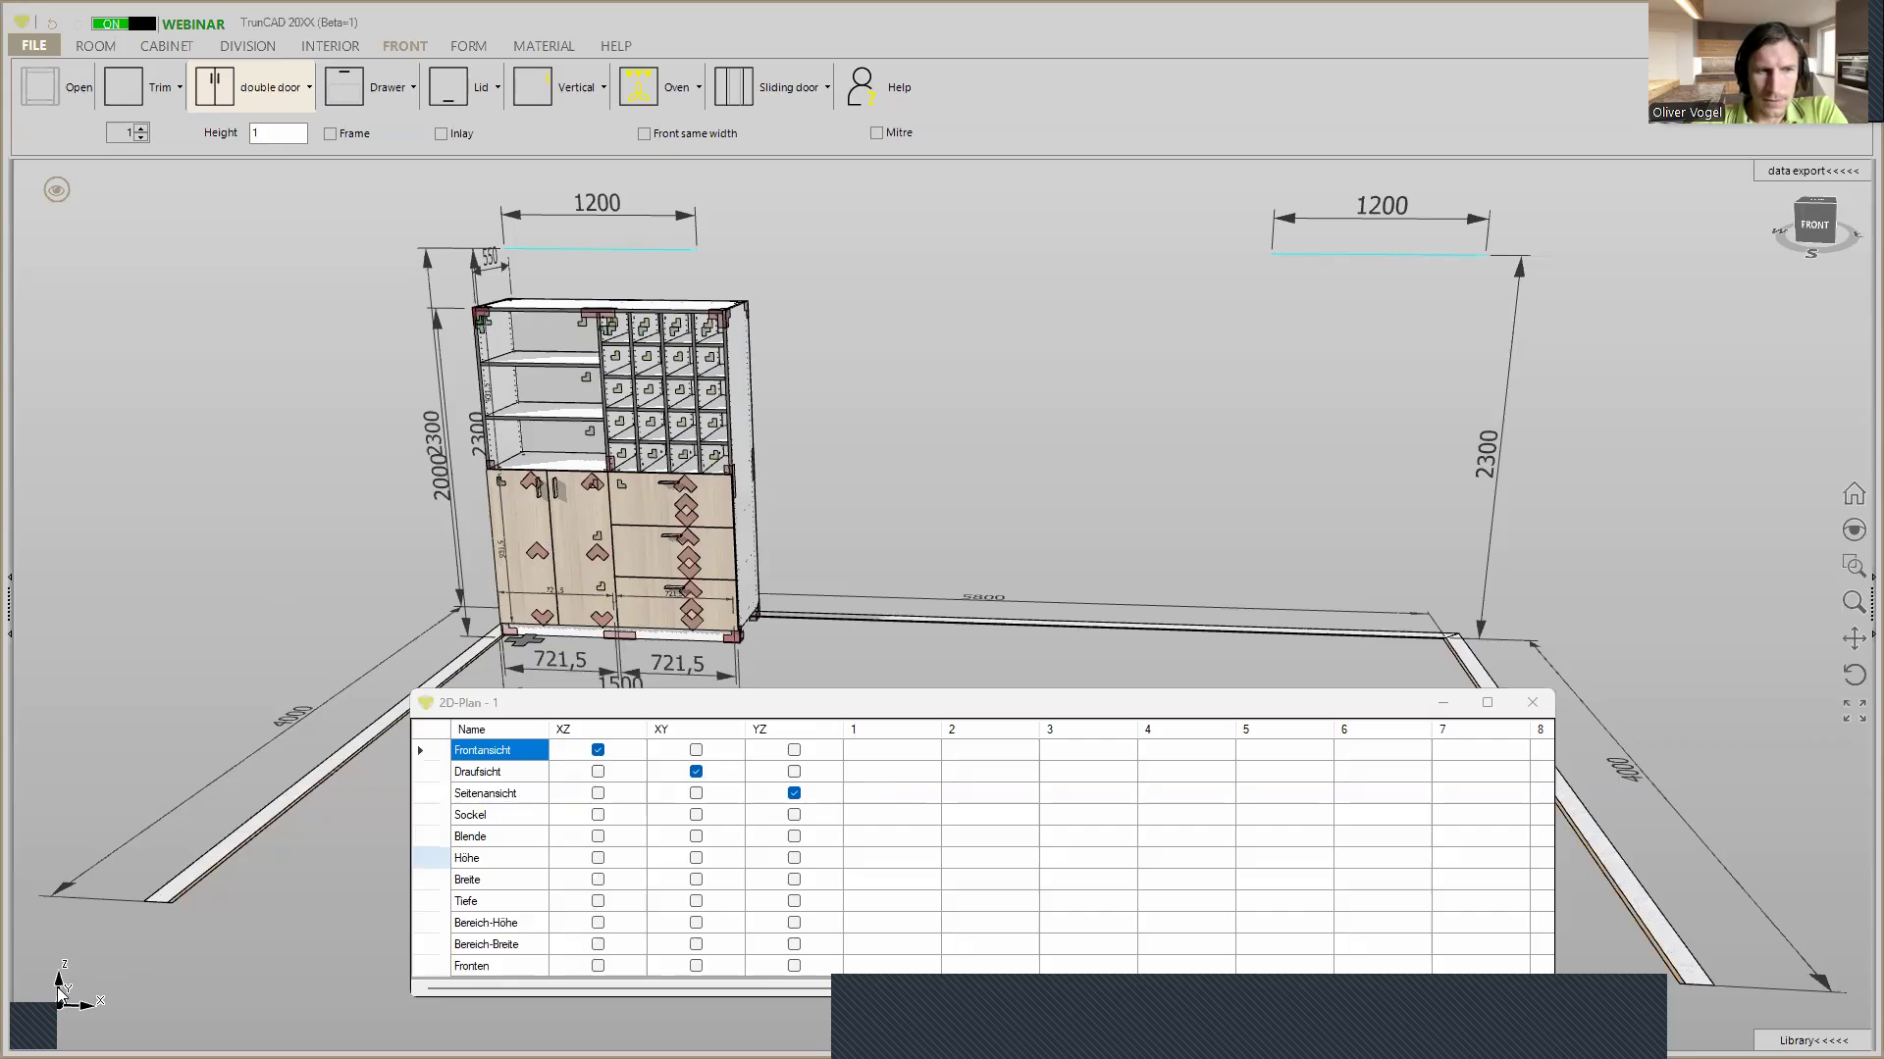
pyautogui.click(890, 800)
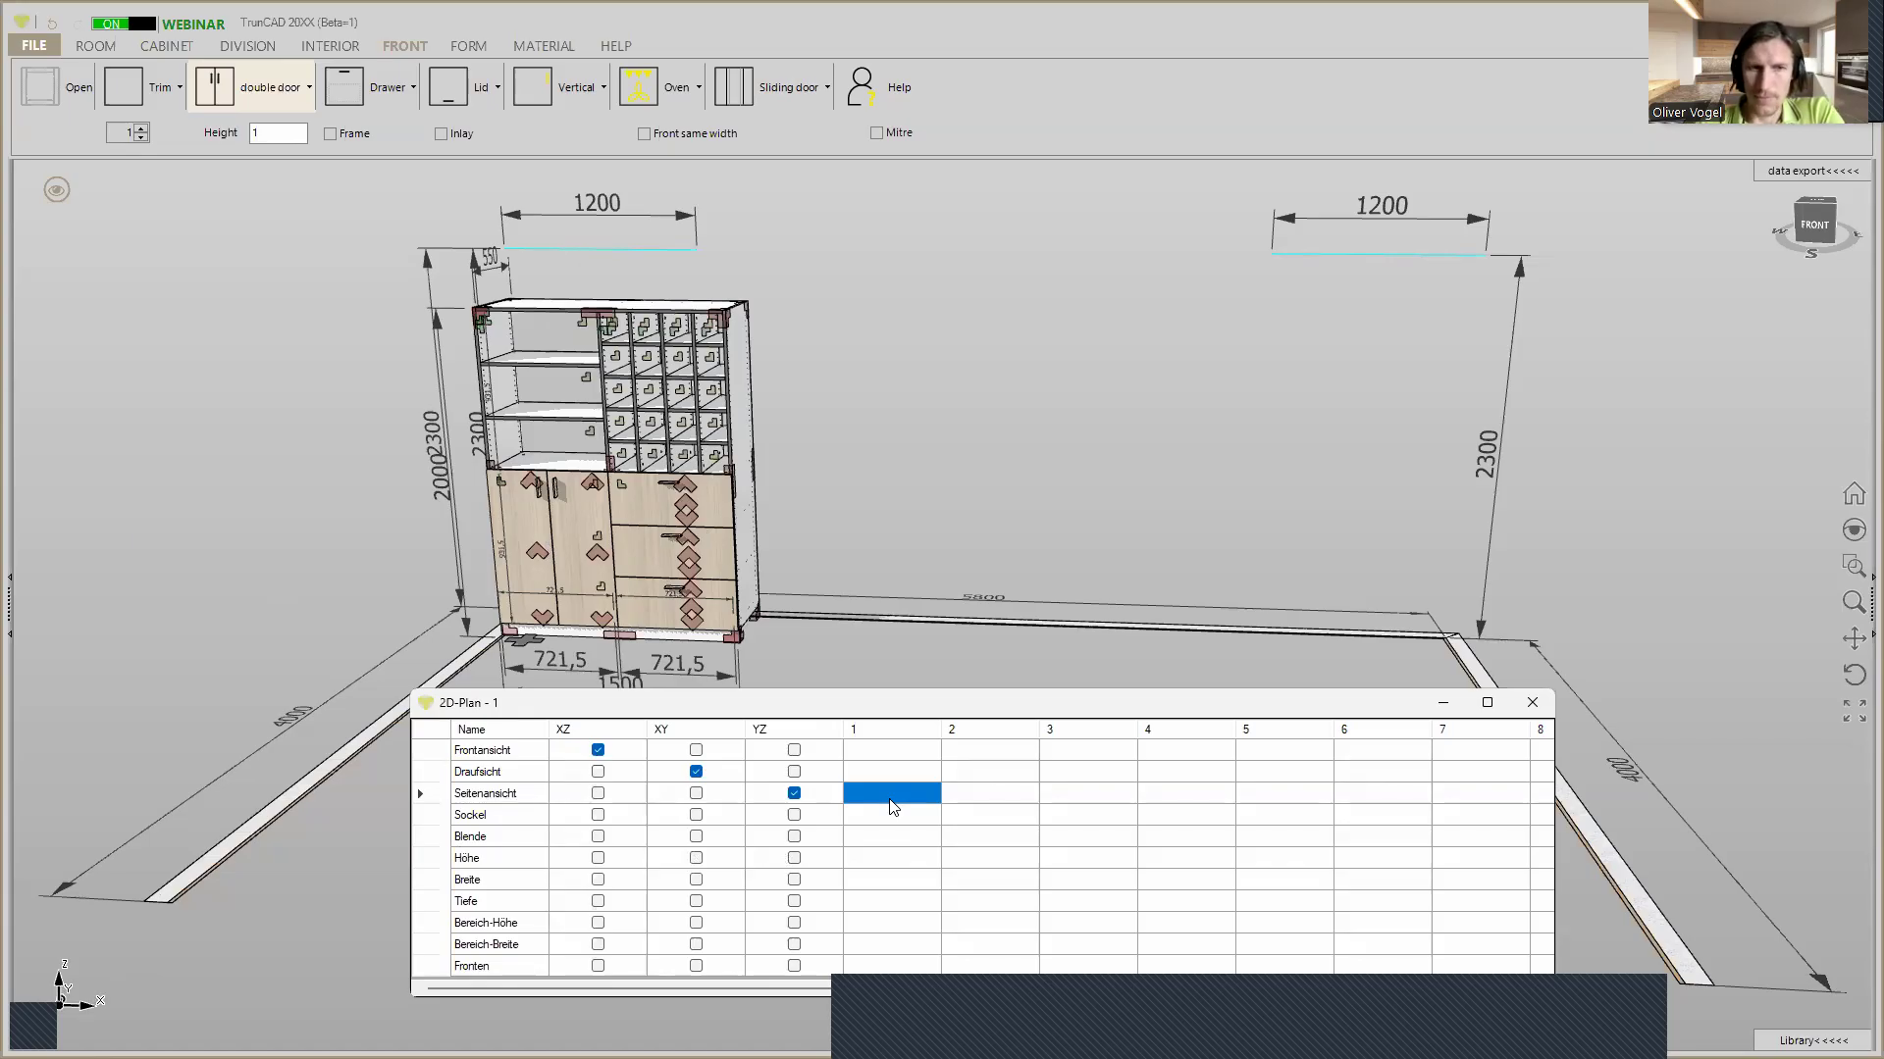
pyautogui.write('500')
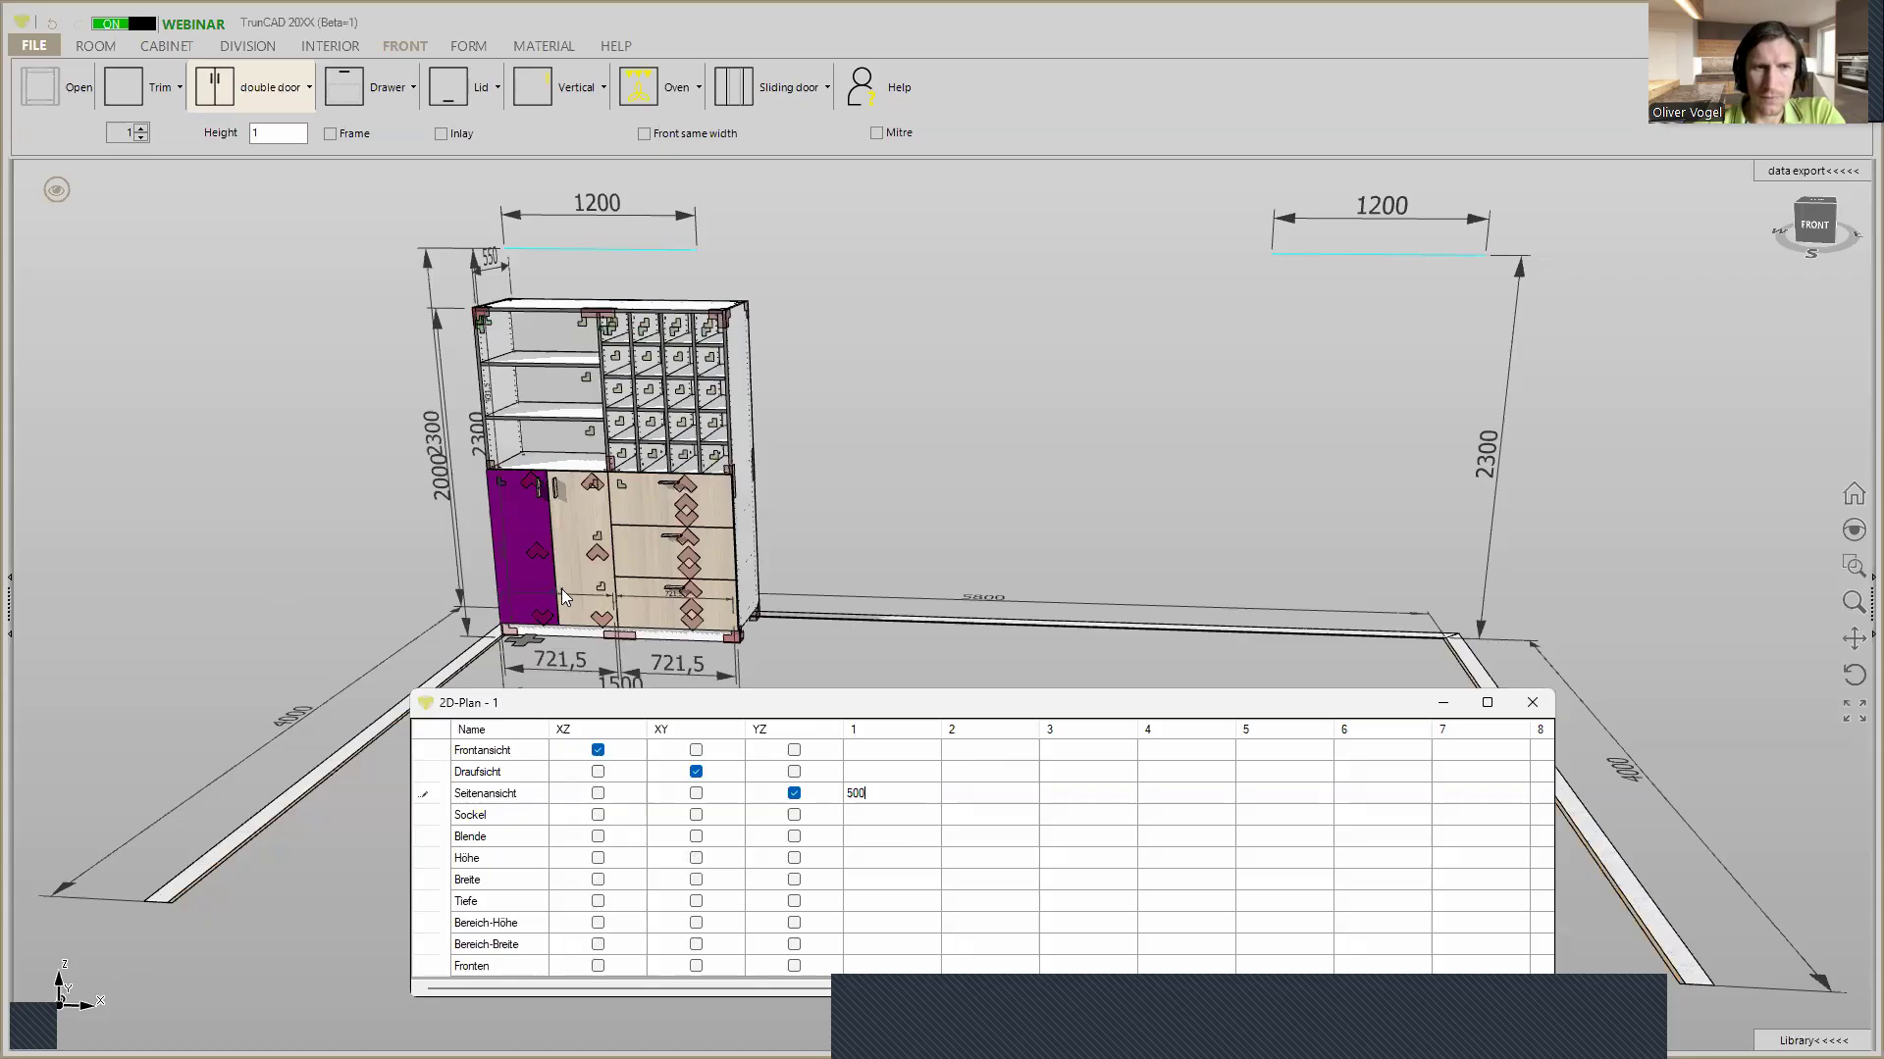
pyautogui.click(584, 453)
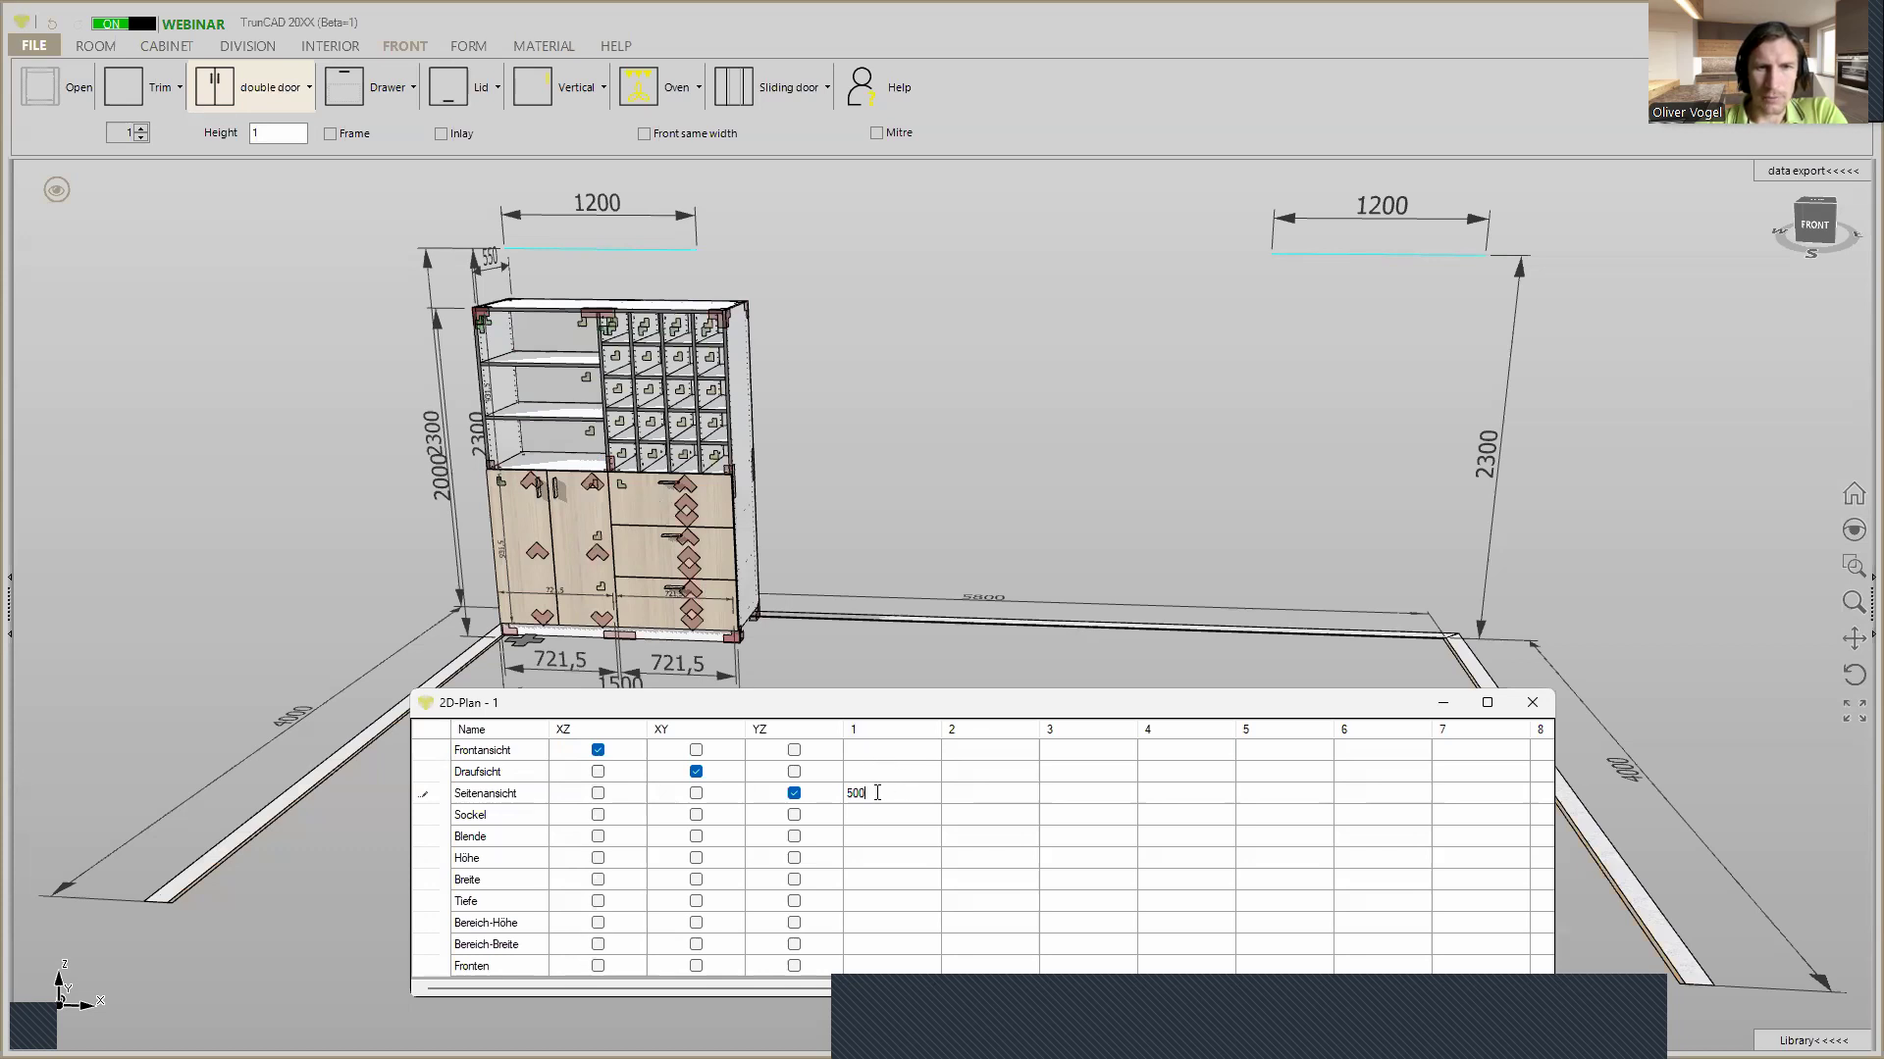
pyautogui.press('BackSpace')
pyautogui.press('BackSpace')
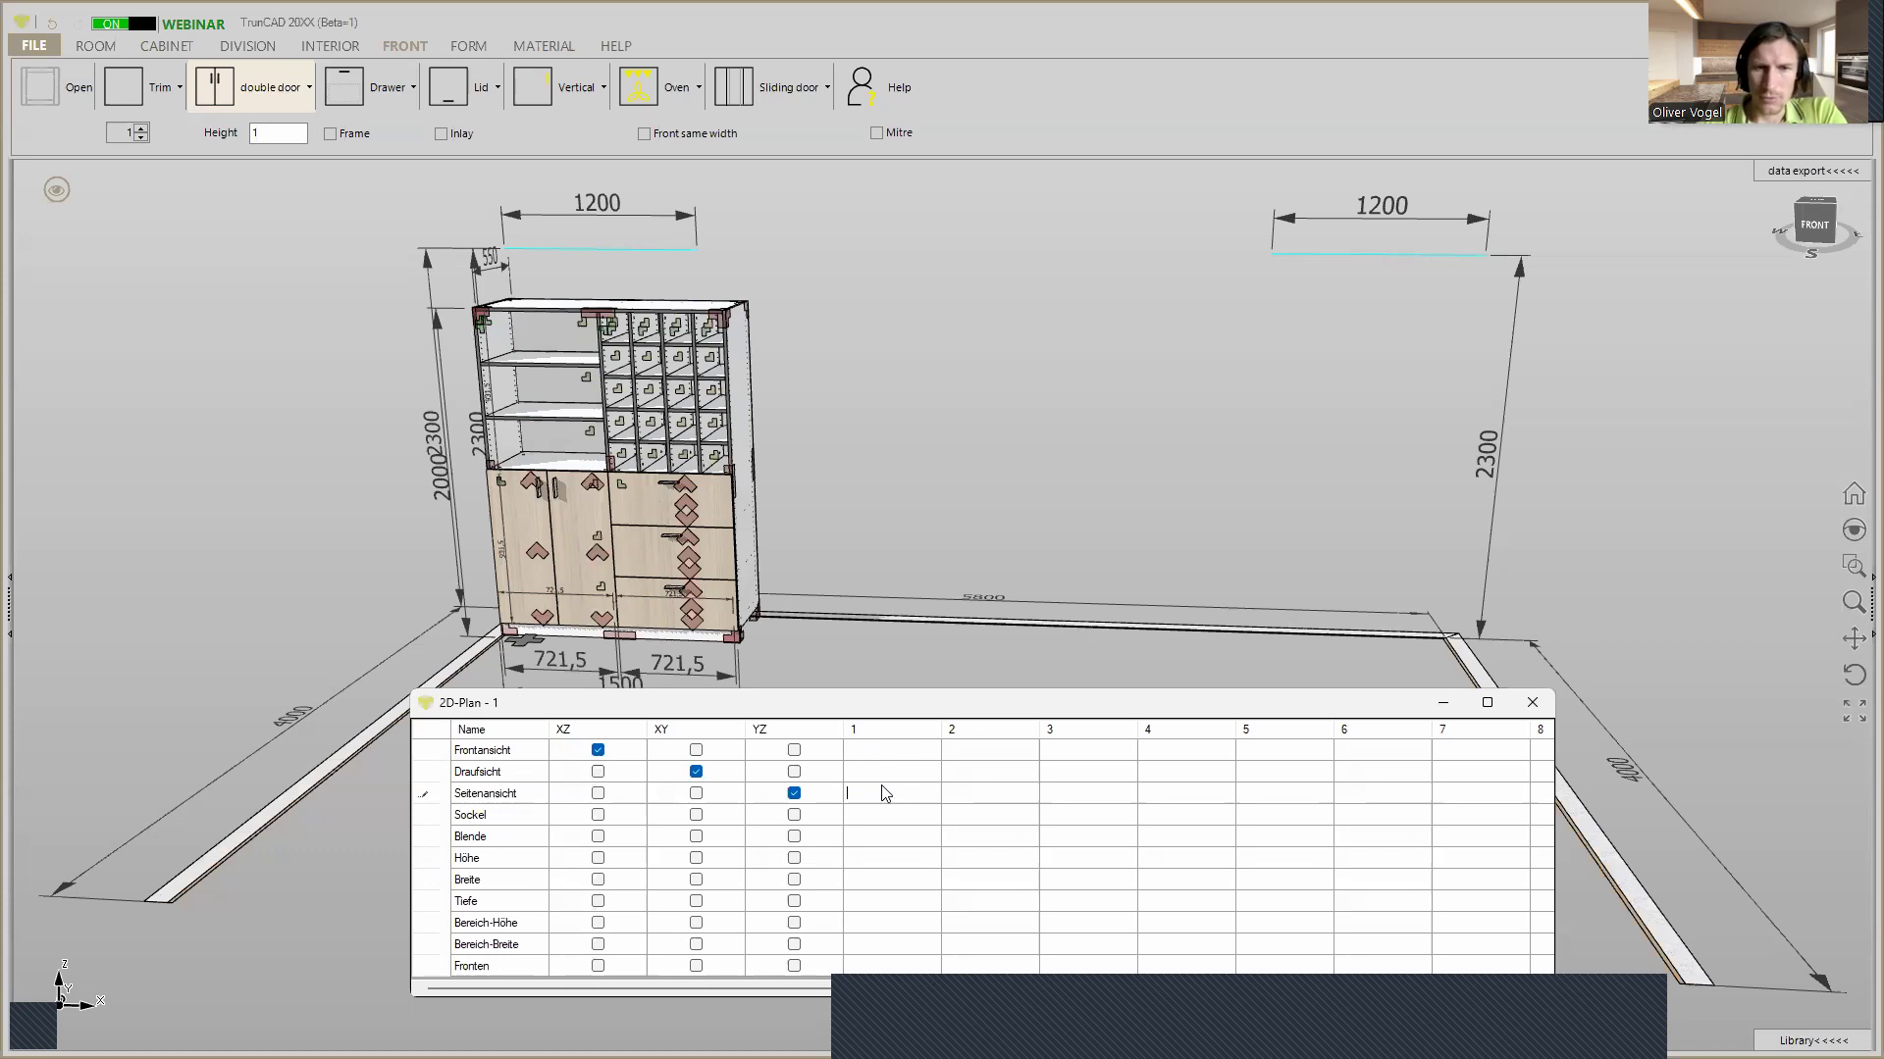
pyautogui.write('250')
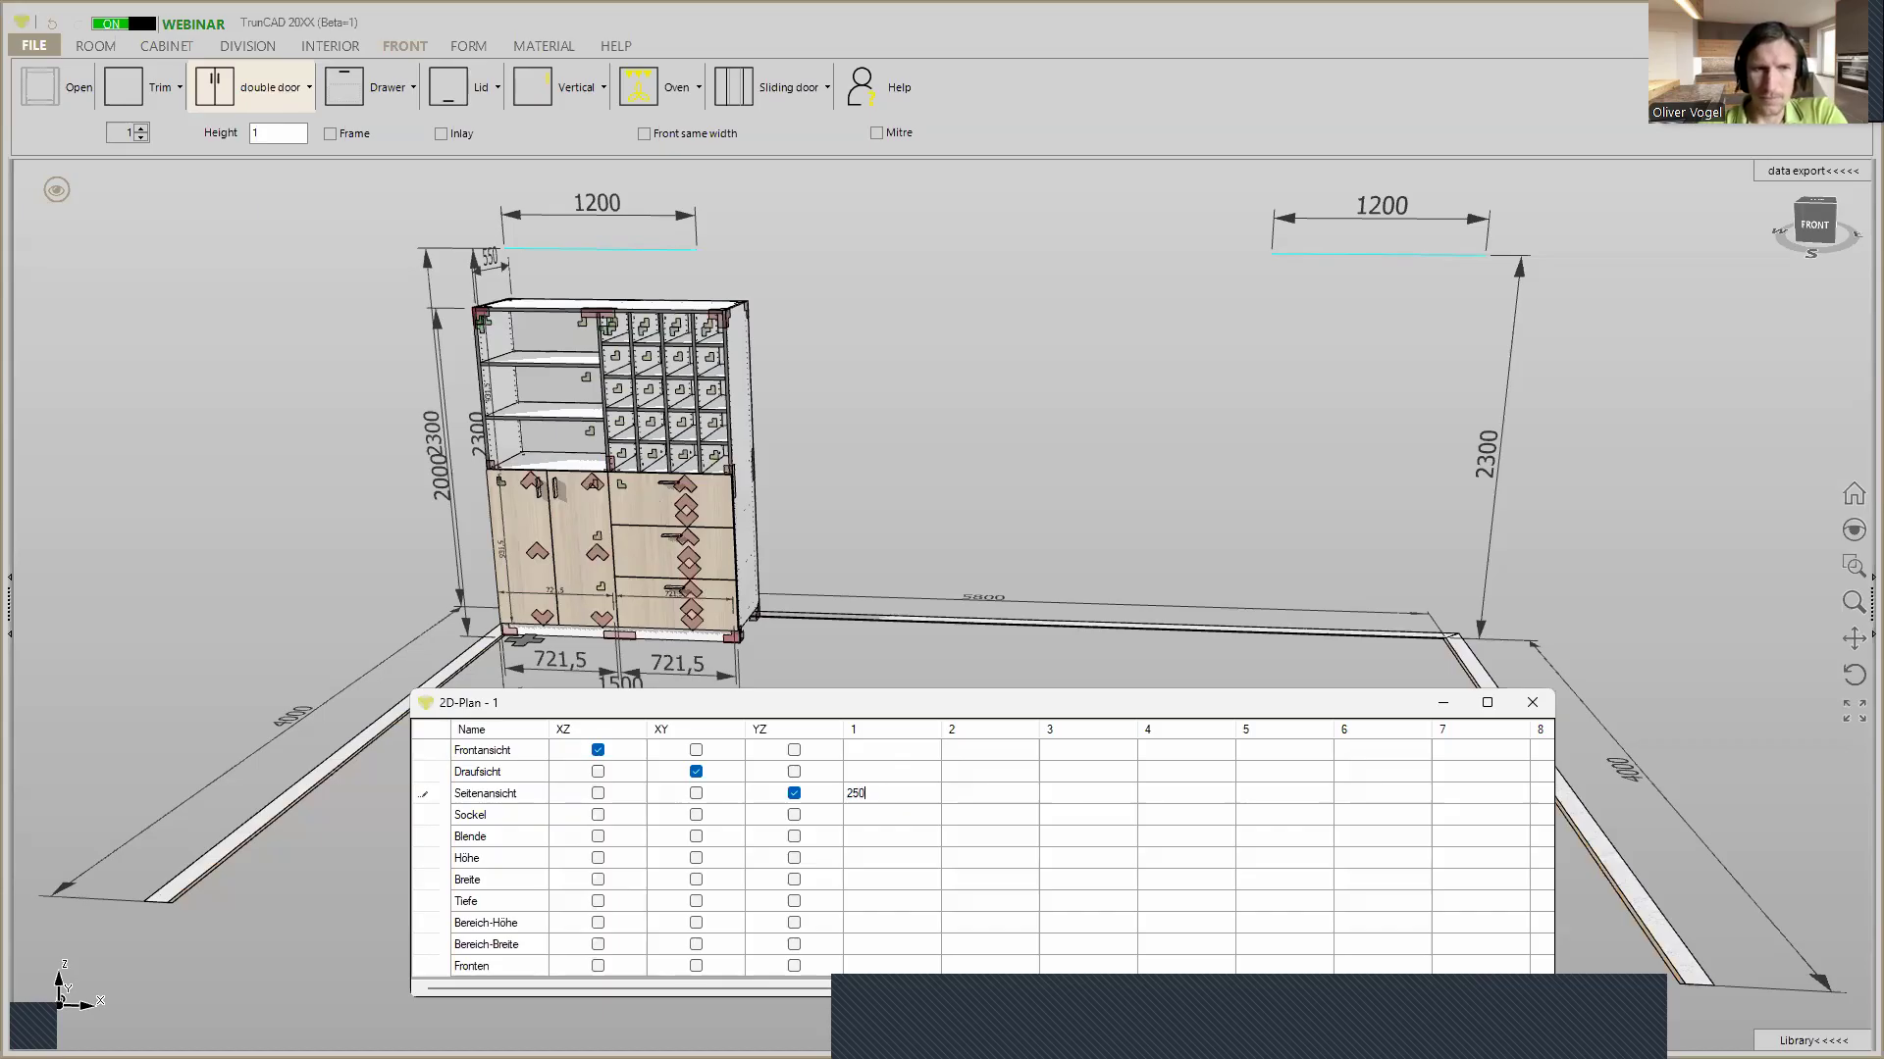
# Set column 2 of the Seitenansicht row to 1000 as the second position value
pyautogui.click(967, 801)
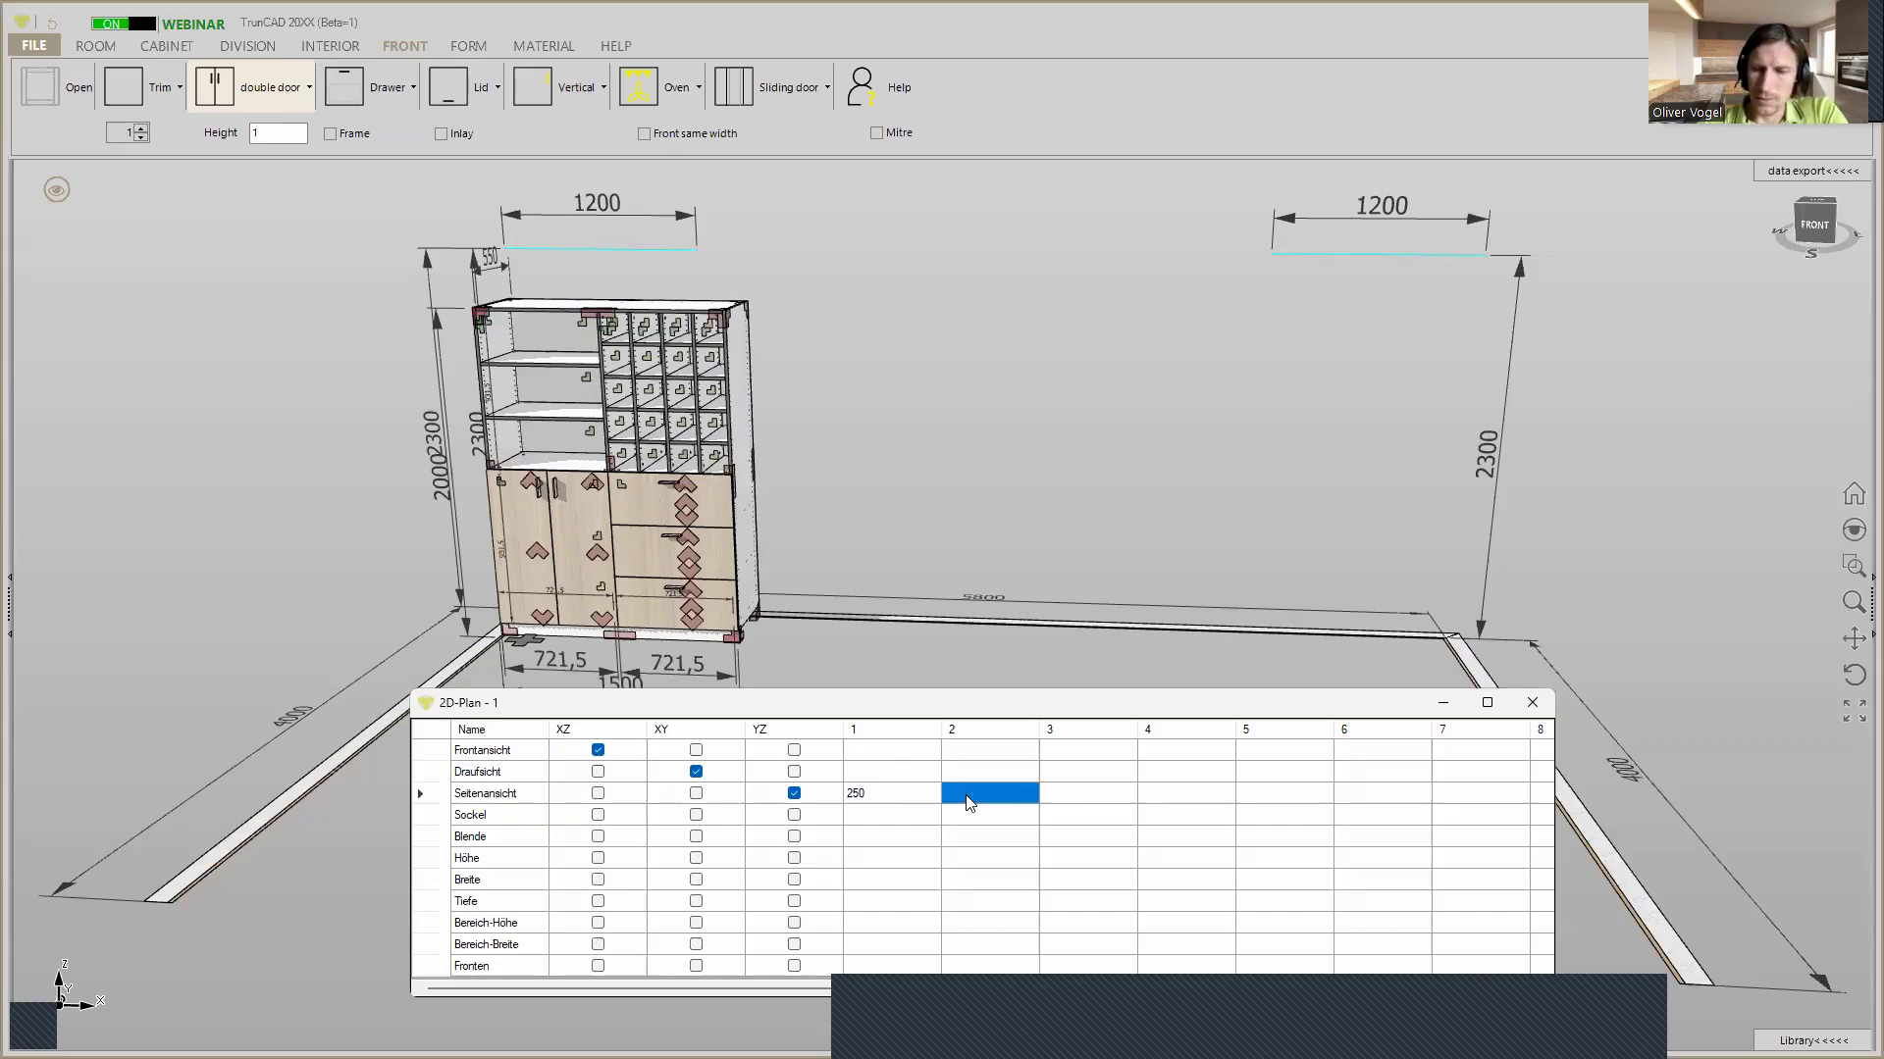
pyautogui.write('750')
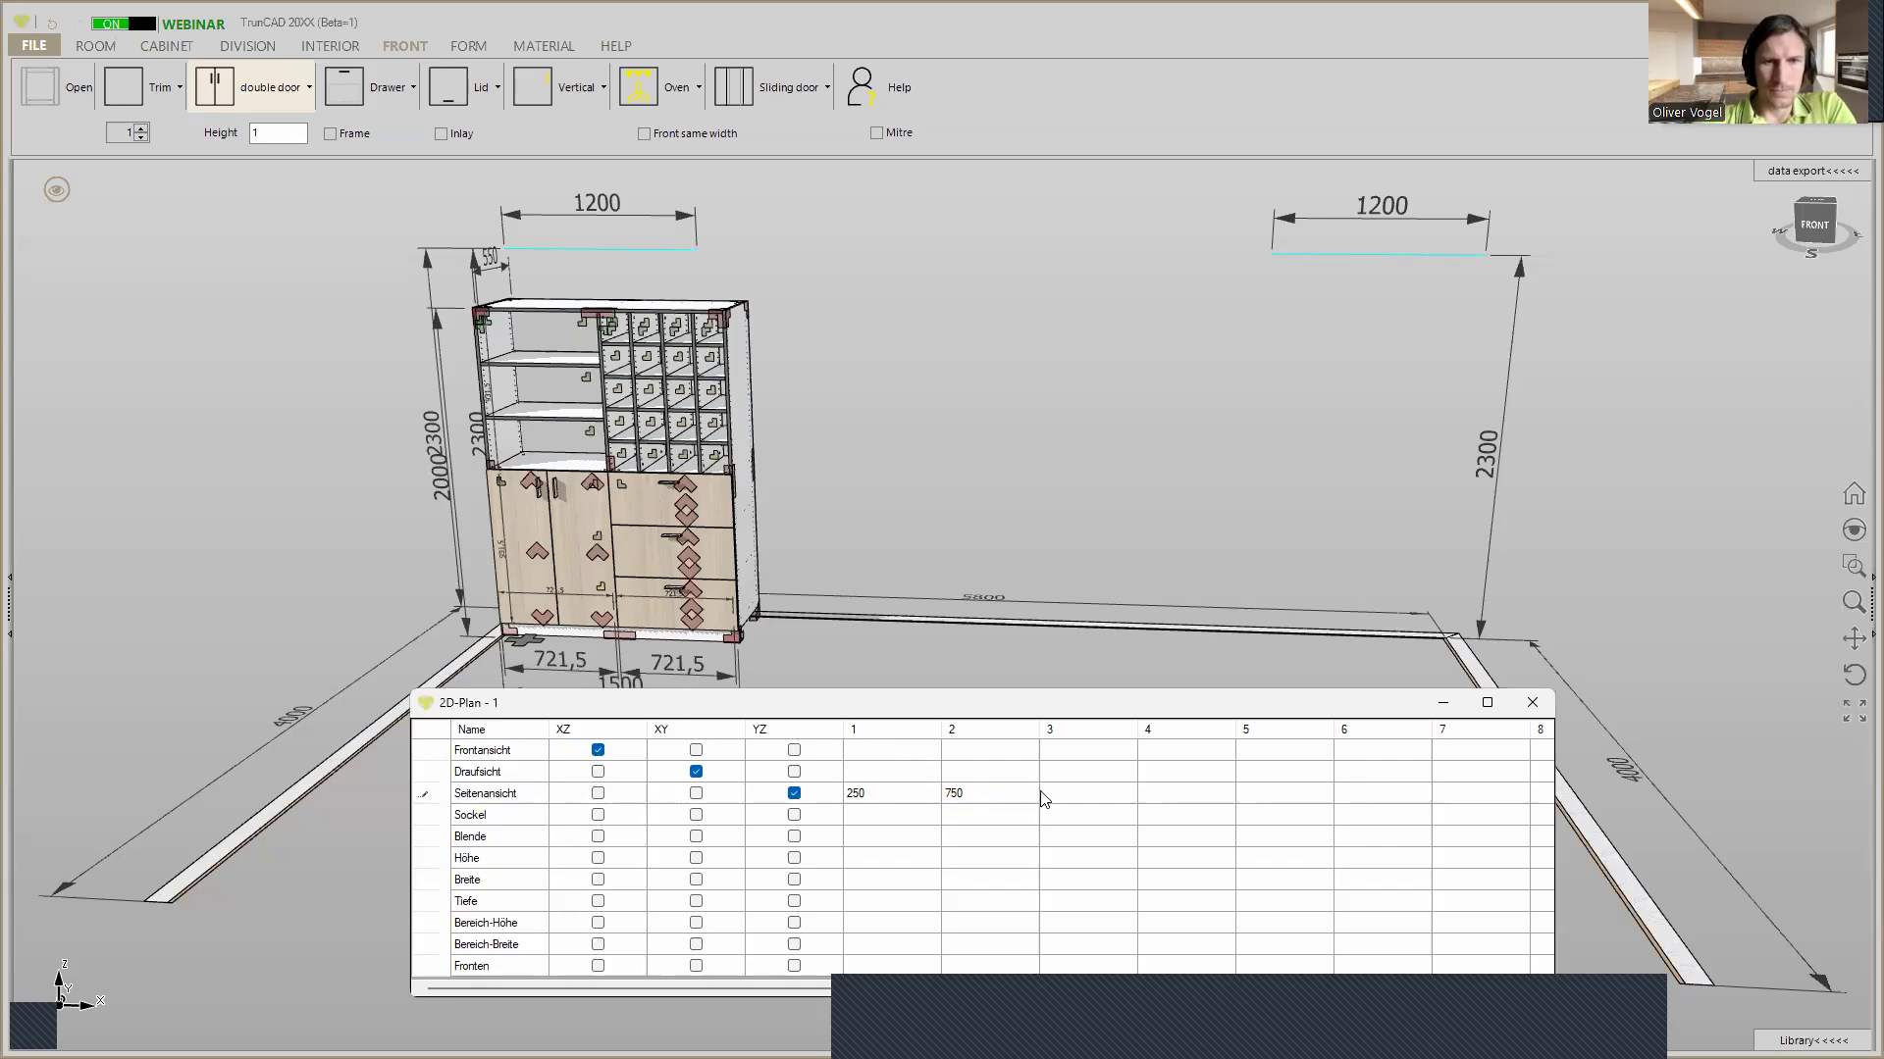
pyautogui.press('BackSpace')
pyautogui.press('BackSpace')
pyautogui.press('BackSpace')
pyautogui.write('1000')
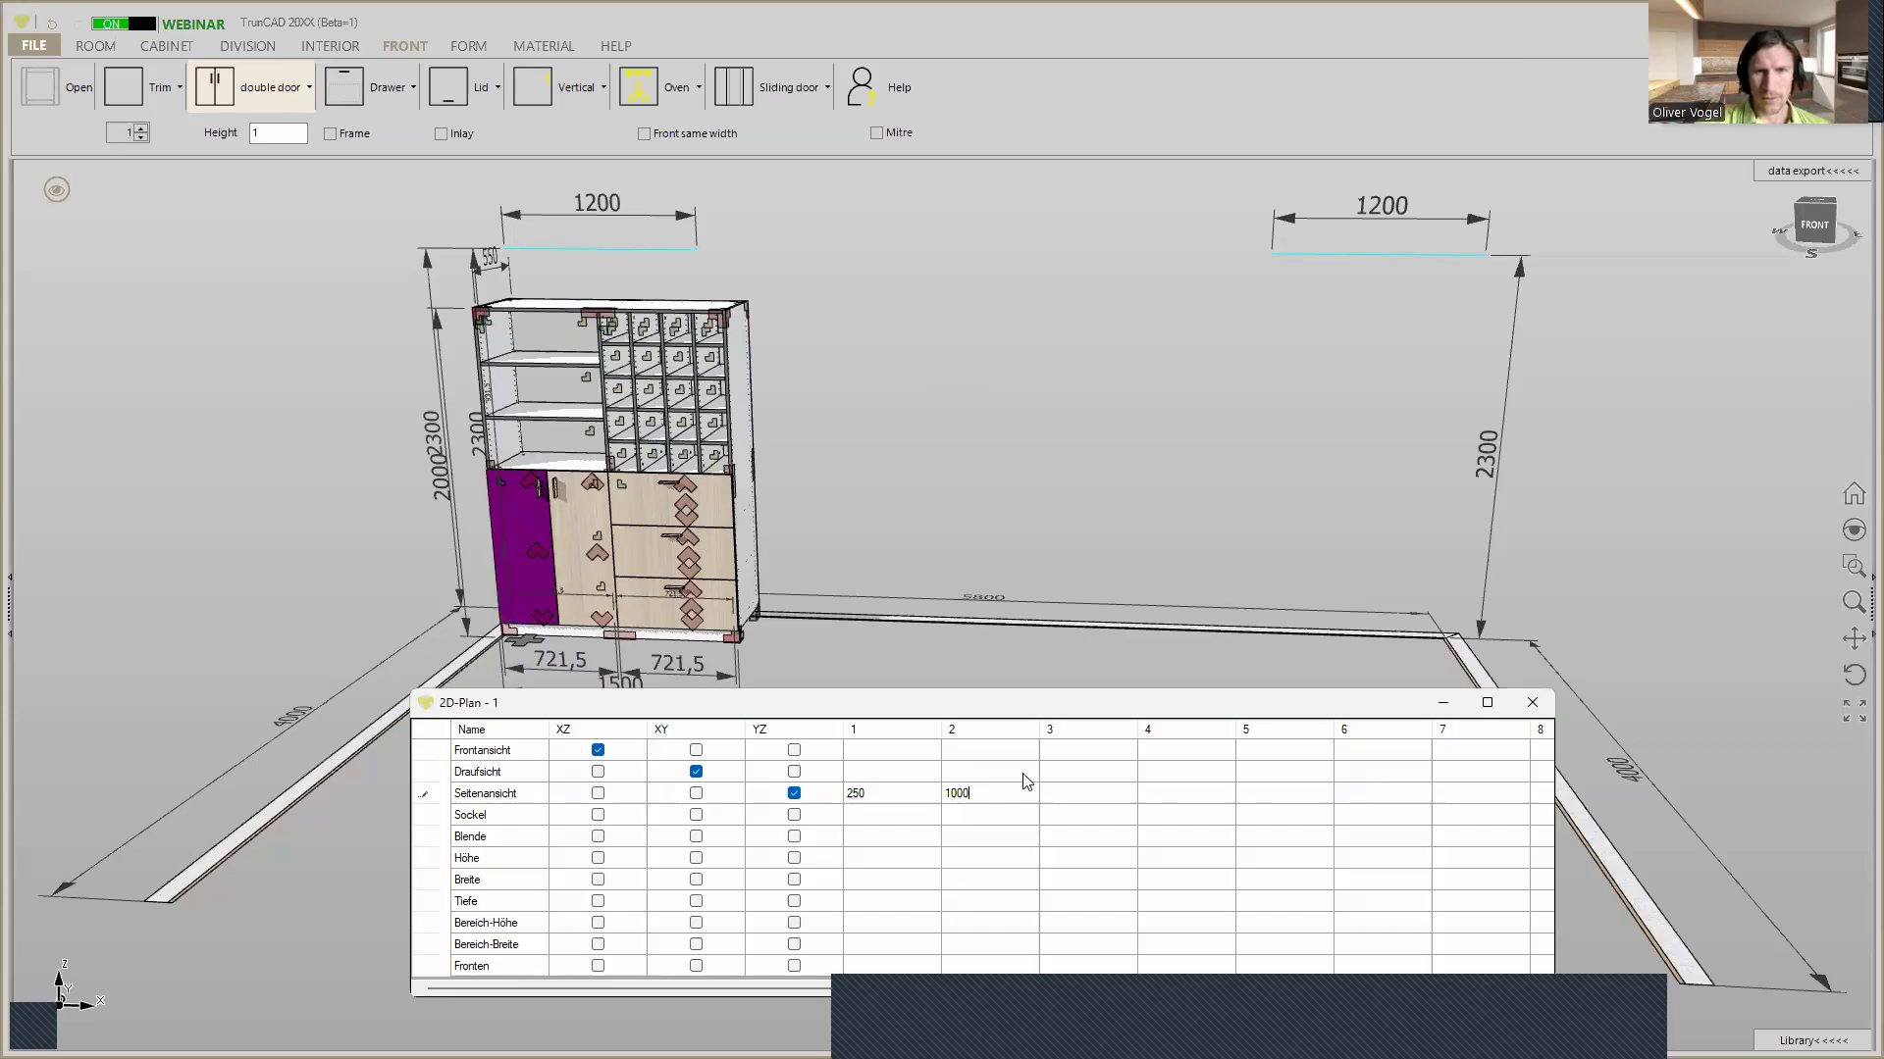
# Enter 500 in column 3 and 1500 in column 4 of the Draufsicht row
pyautogui.click(1103, 772)
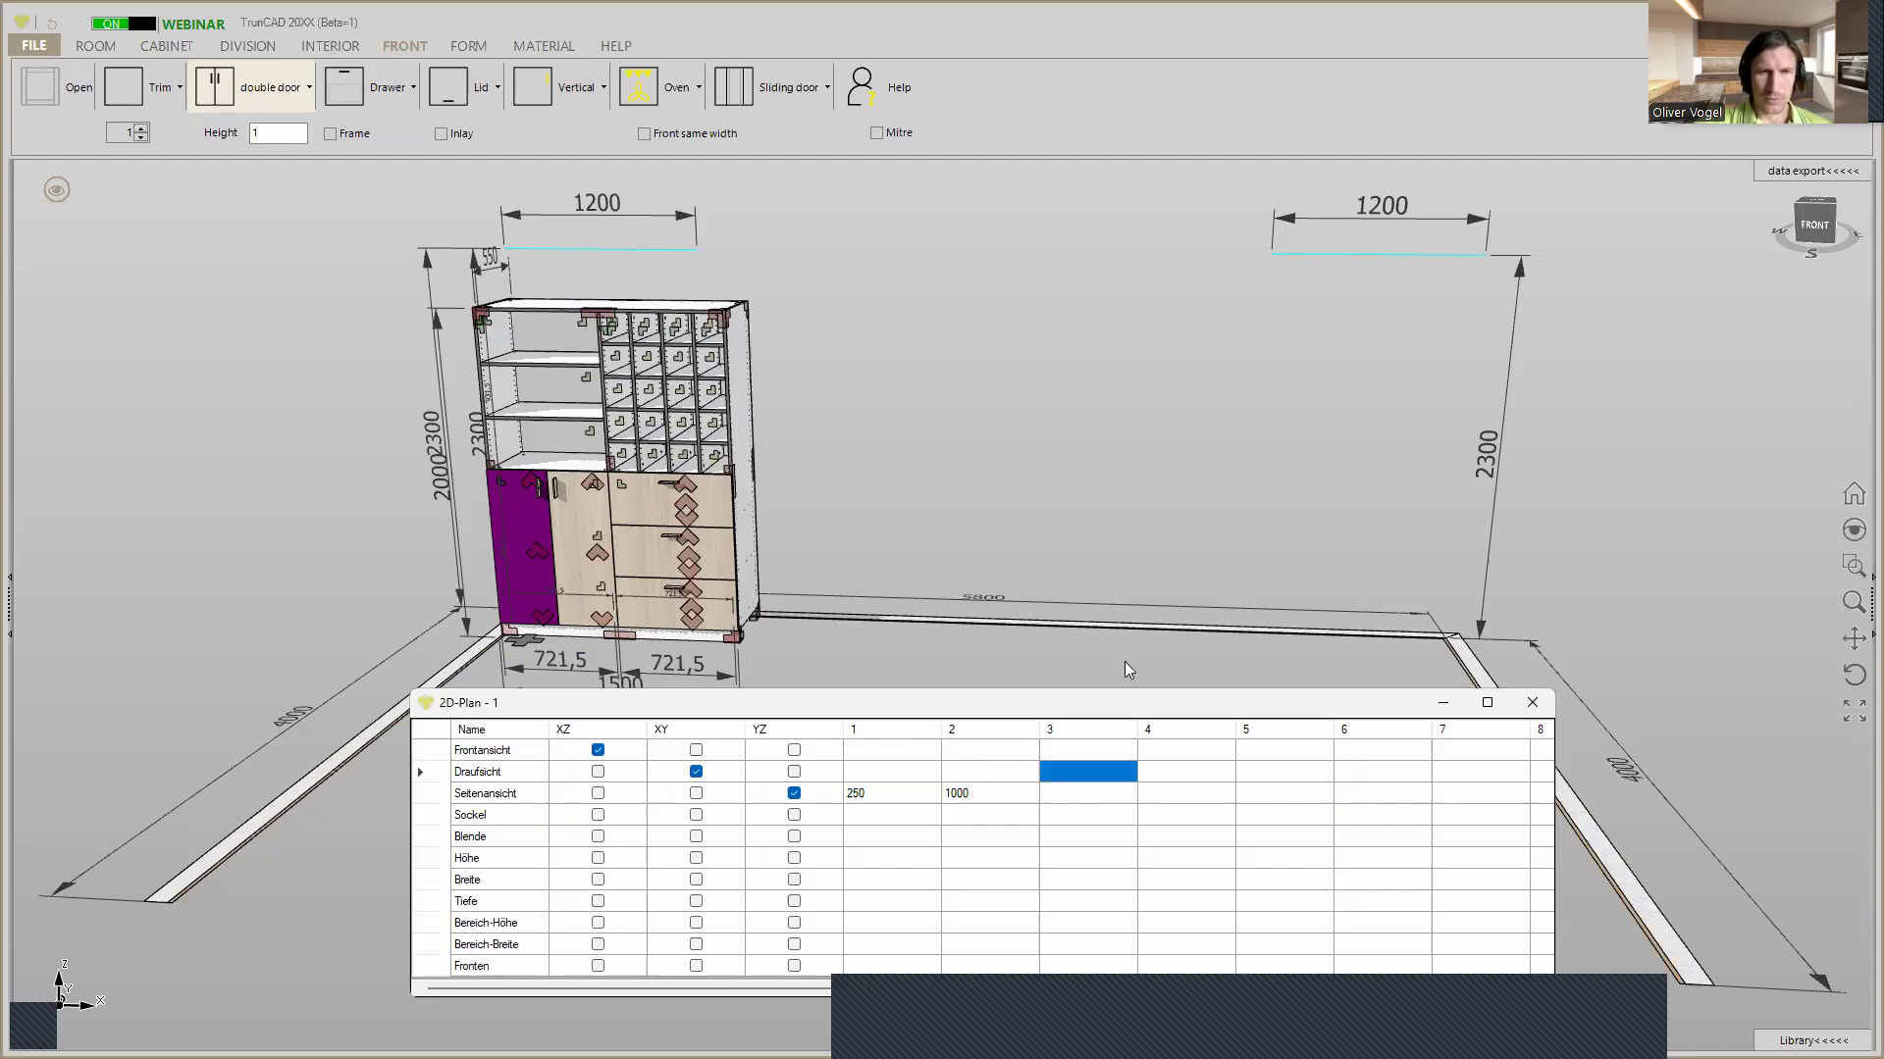
pyautogui.write('500')
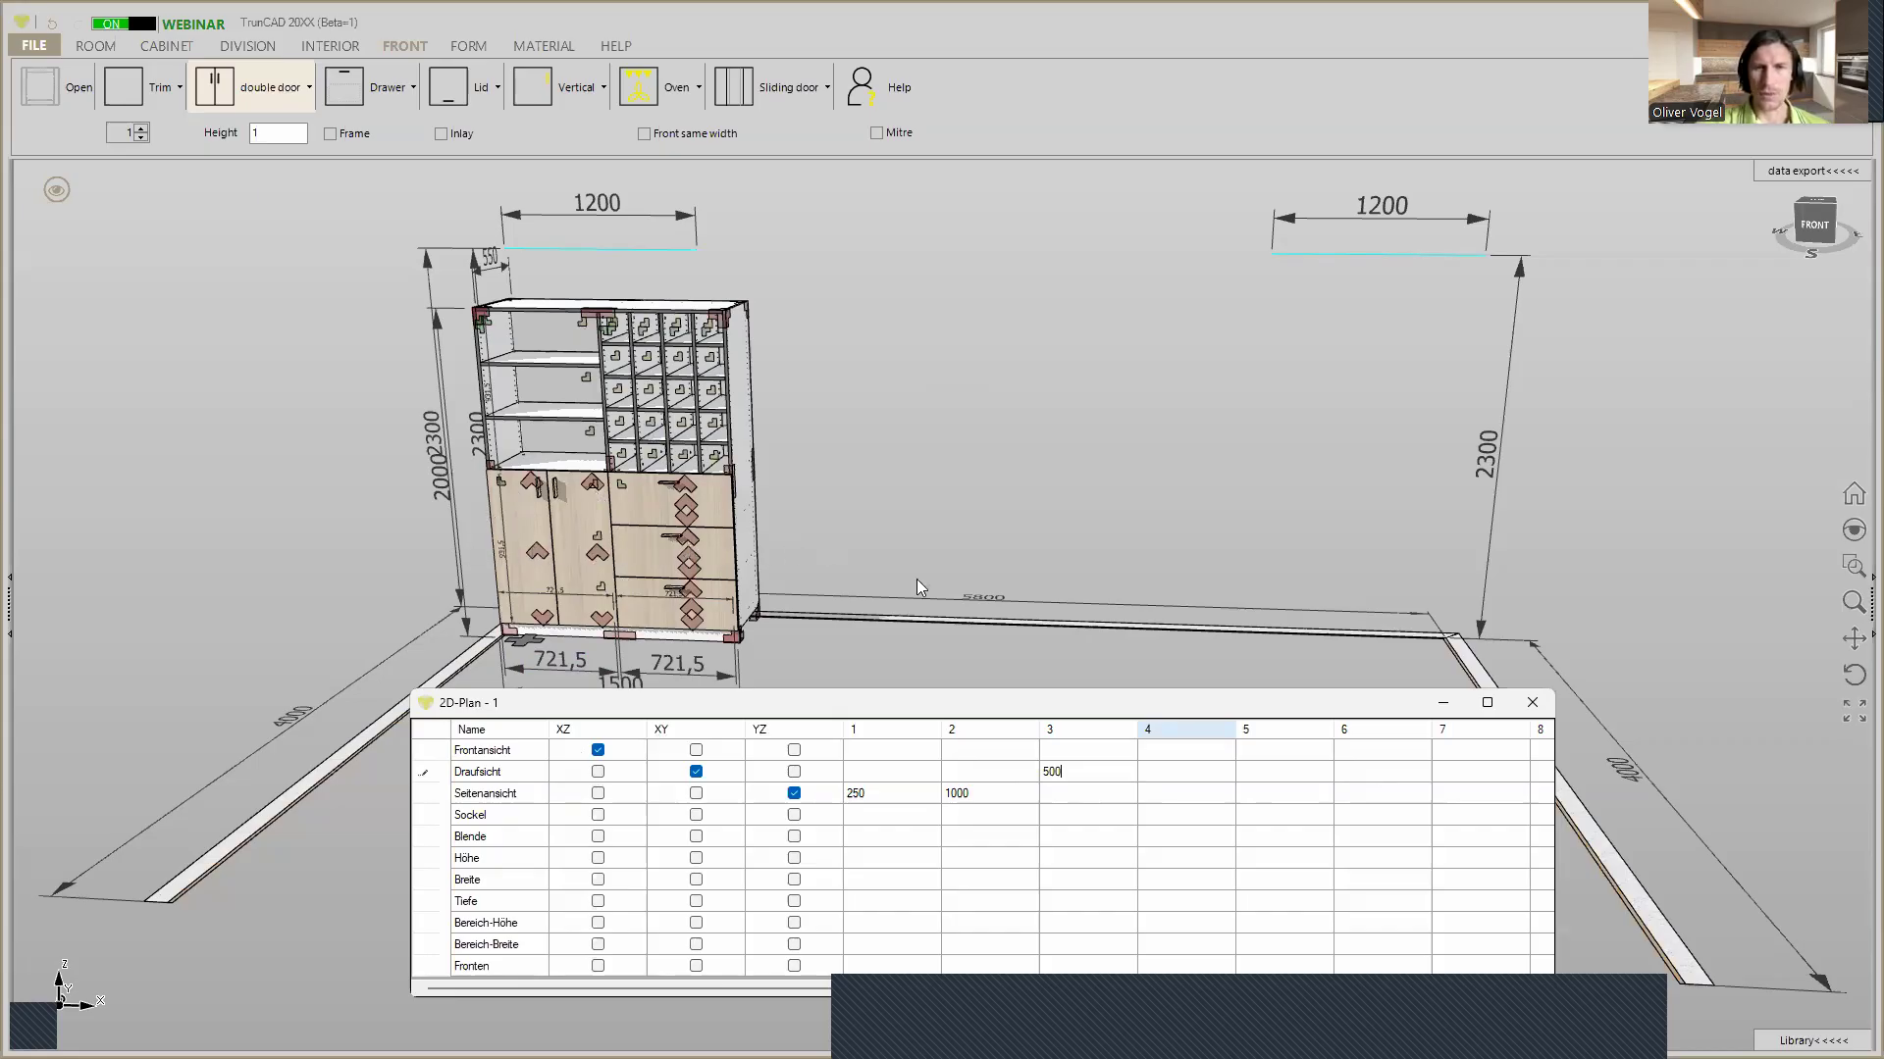
pyautogui.click(1170, 772)
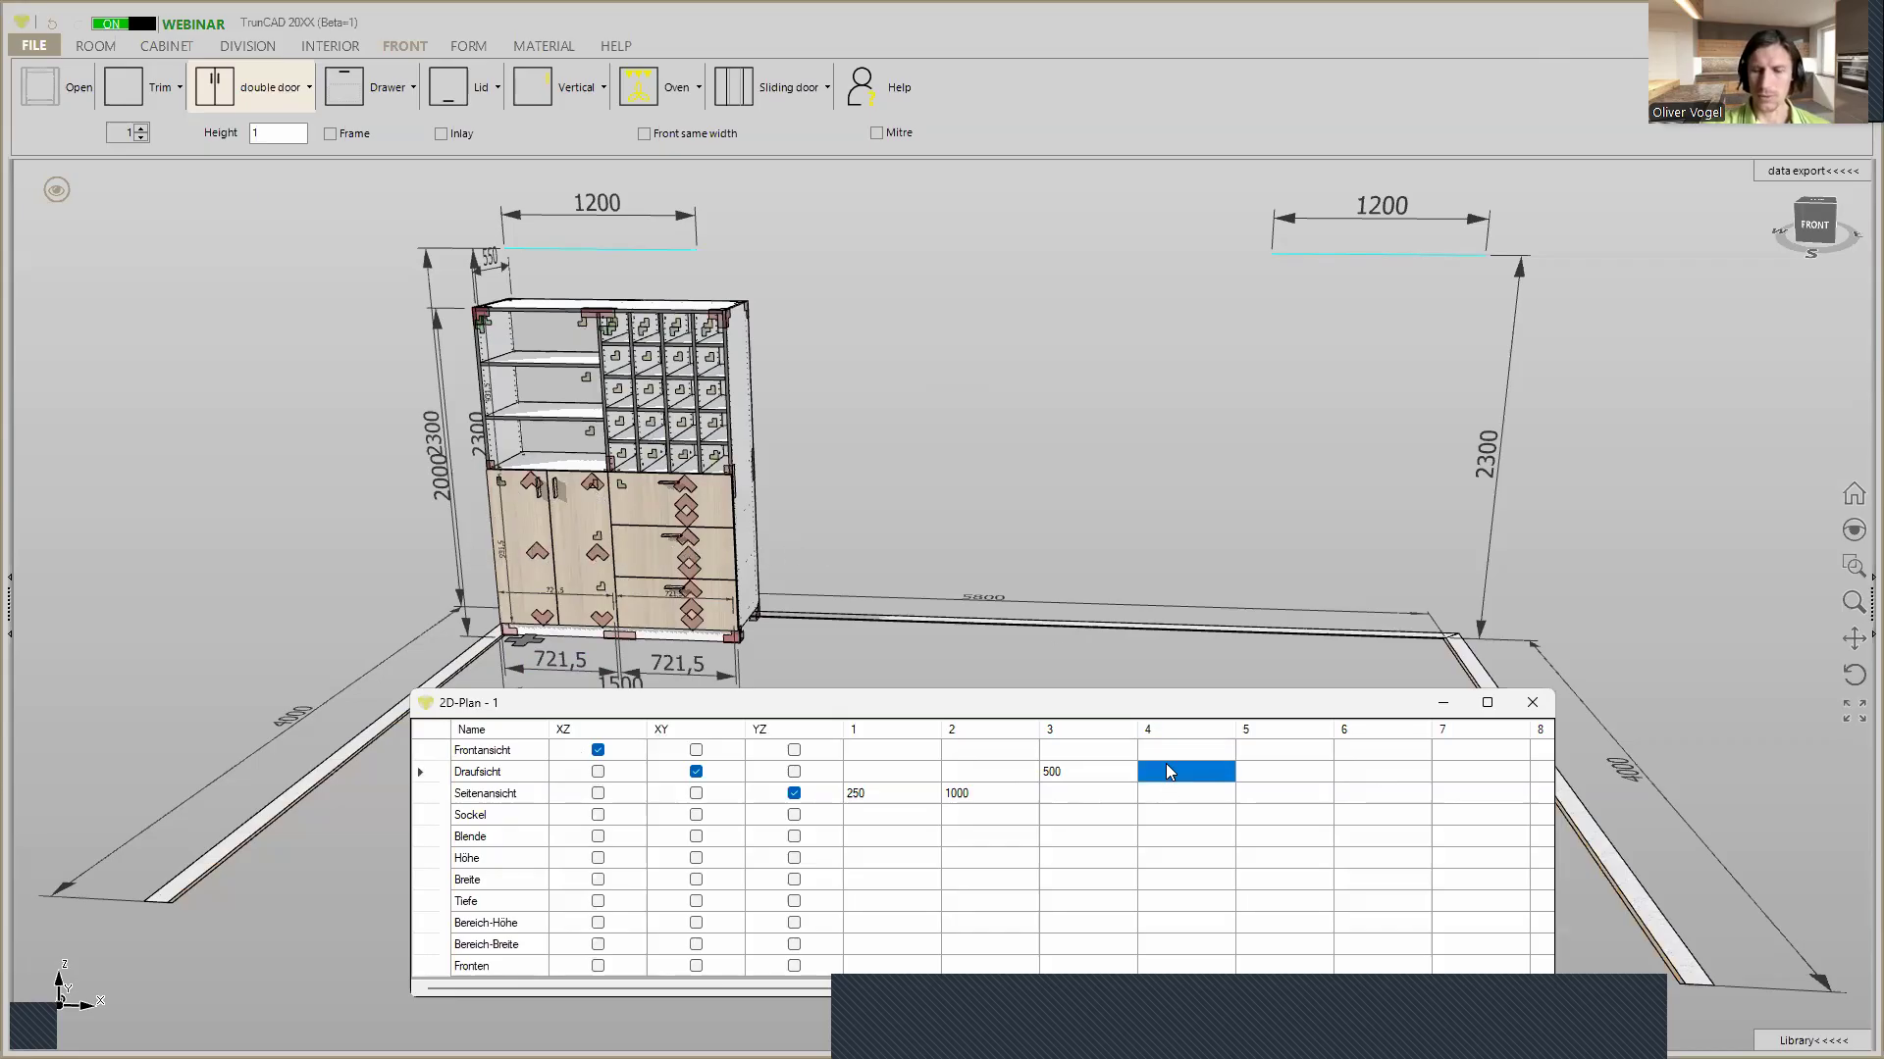
pyautogui.write('1500')
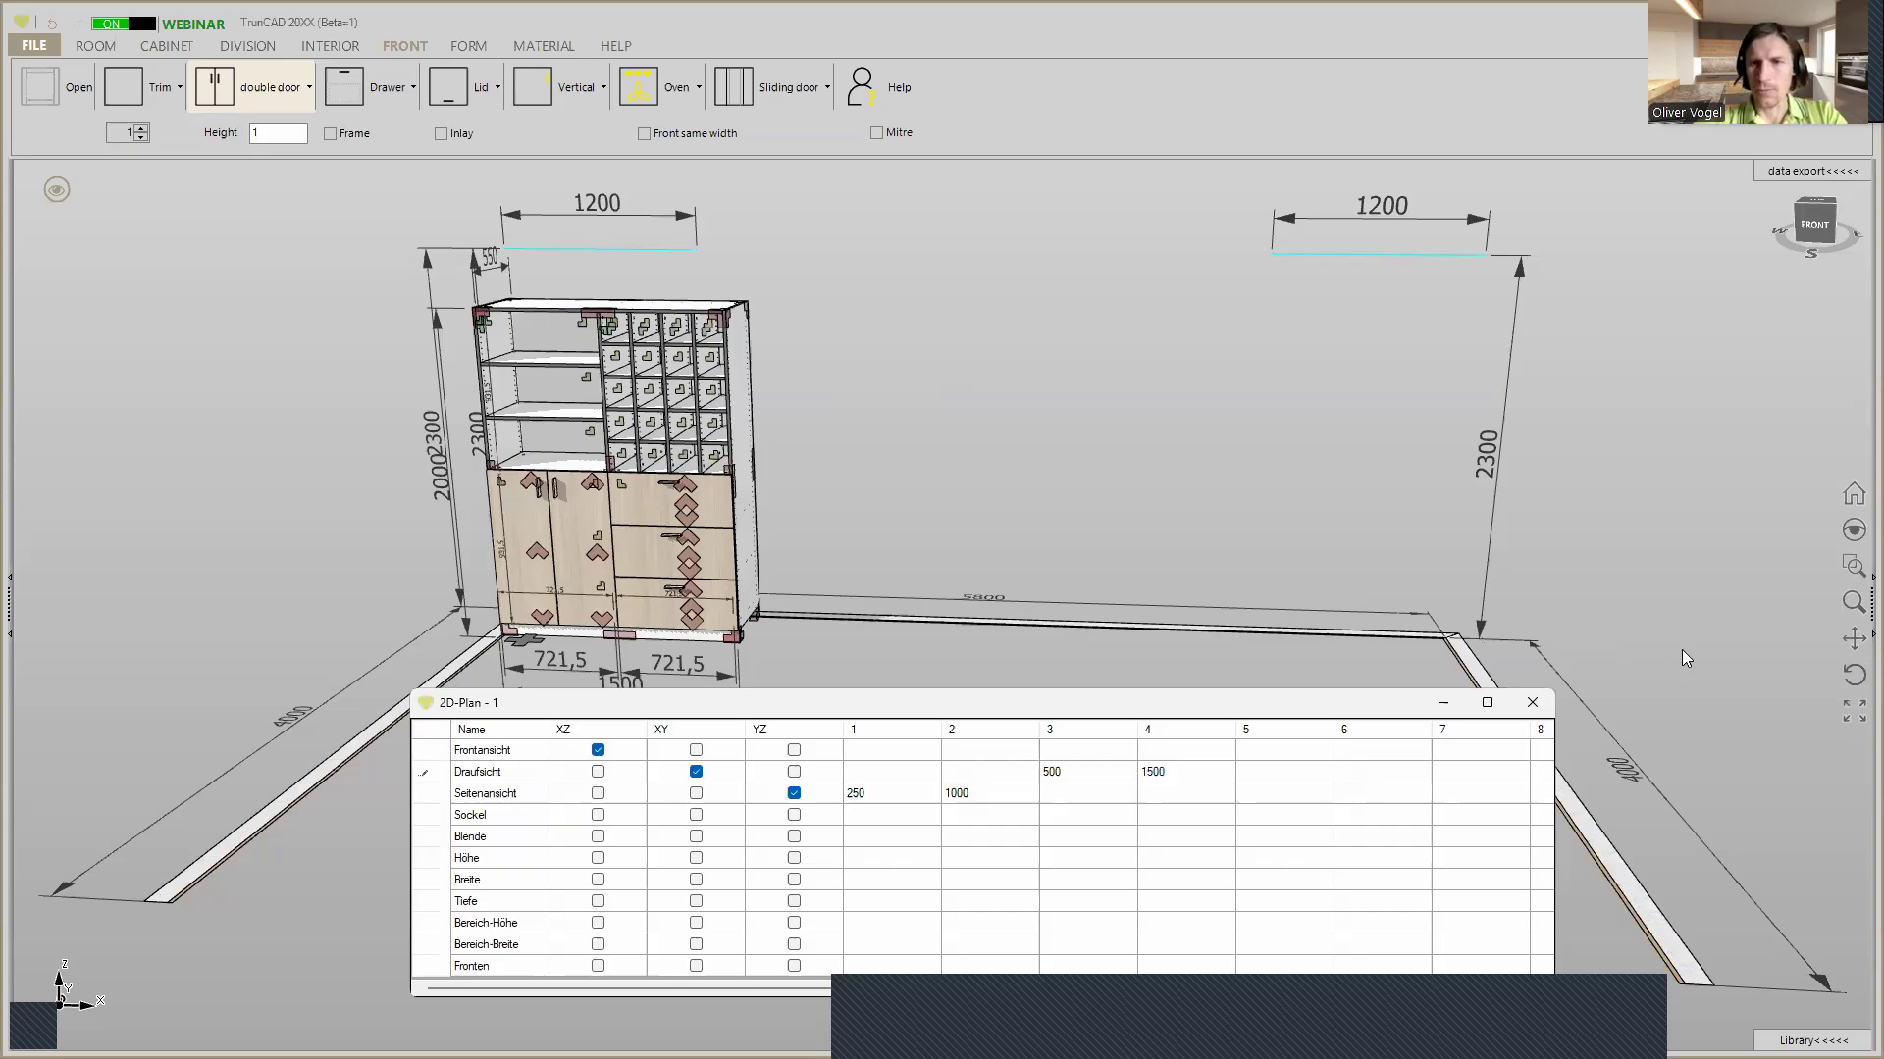
# Close the 2D-Plan settings and try to export the cabinet as a 2D plan, continuing past any error
pyautogui.click(1533, 703)
pyautogui.click(20, 46)
pyautogui.moveTo(80, 320)
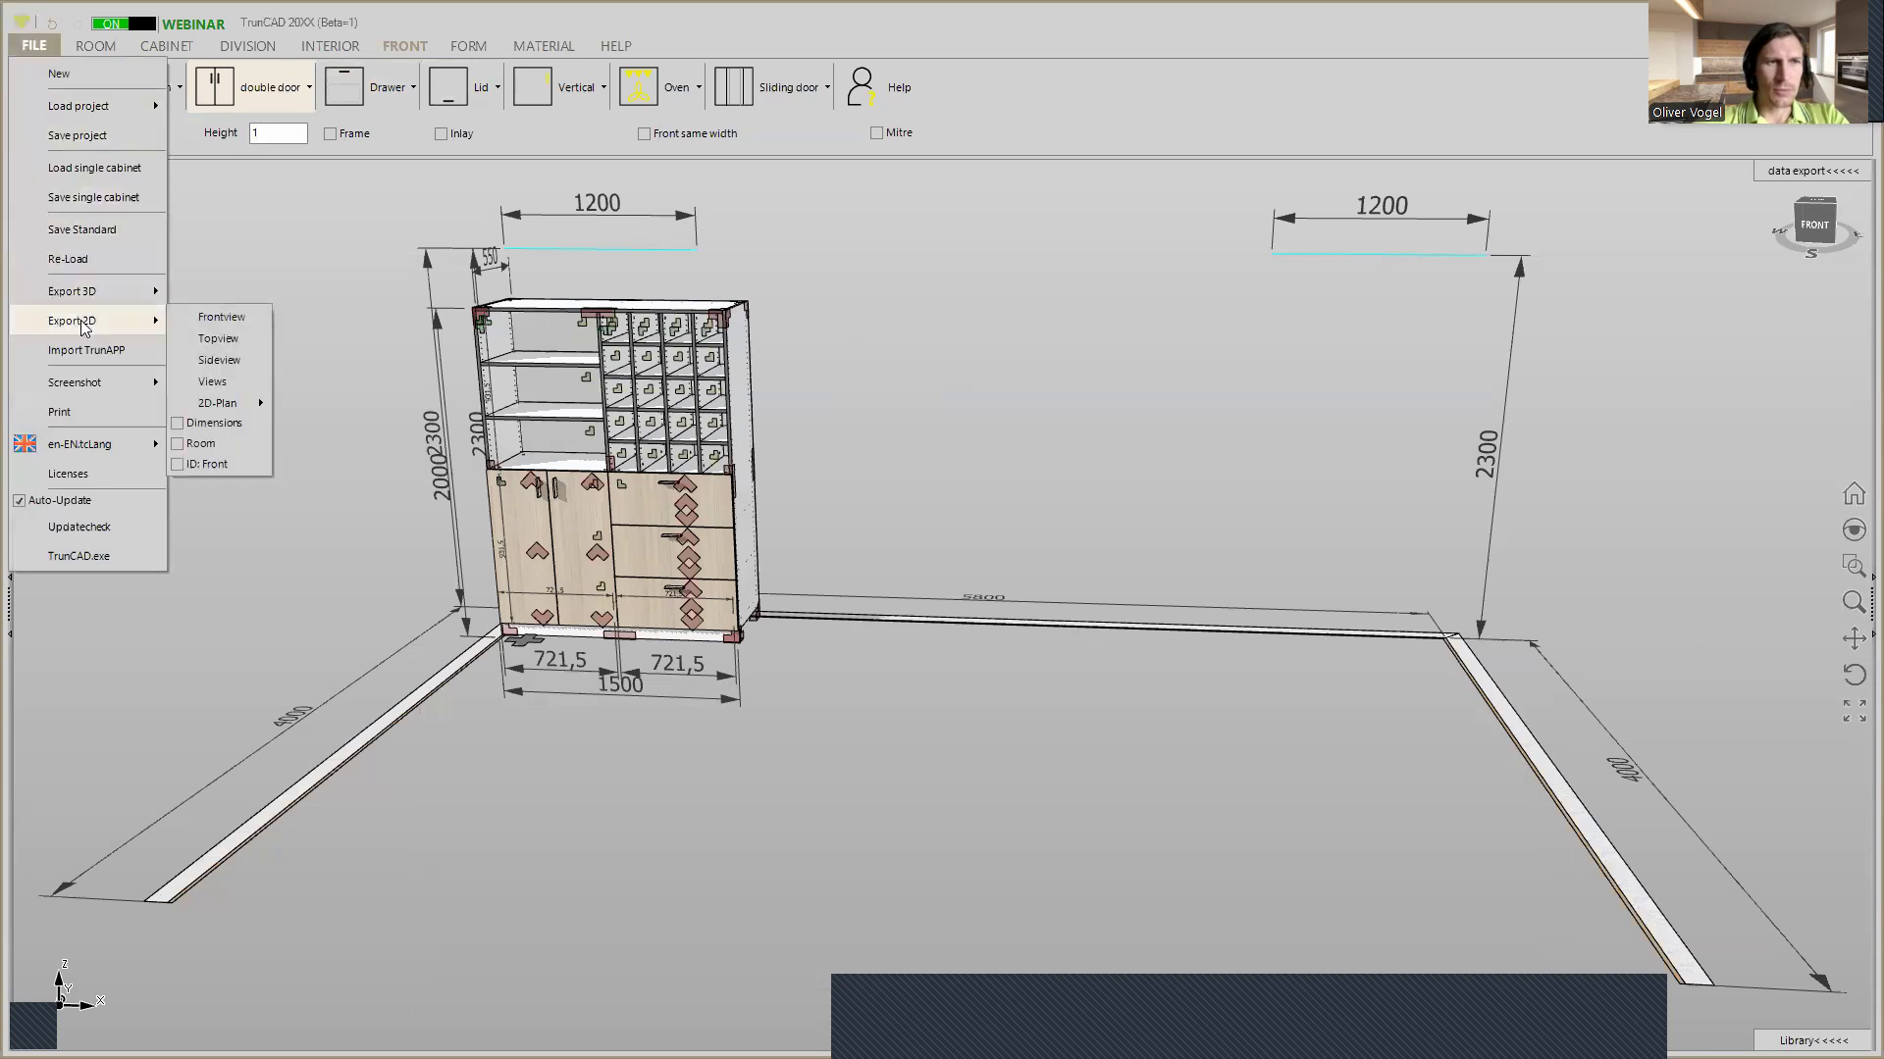
pyautogui.moveTo(217, 403)
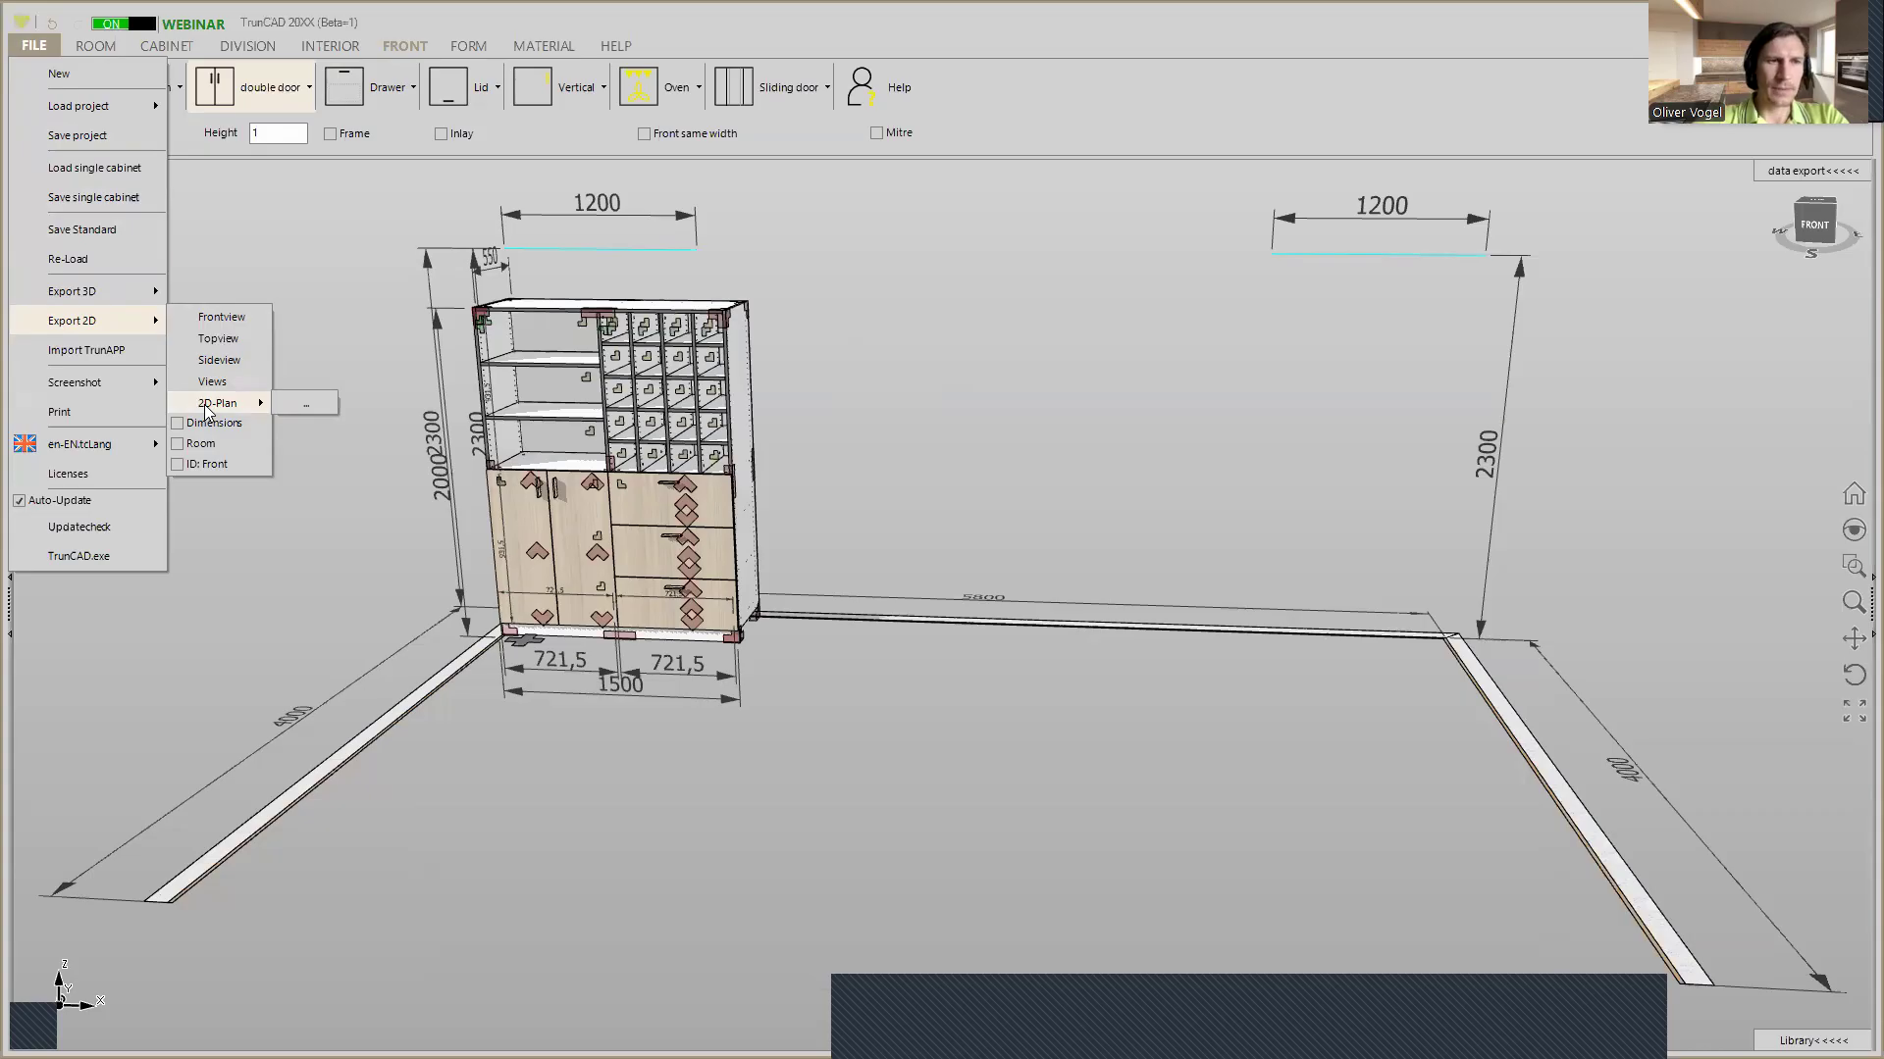
pyautogui.click(206, 406)
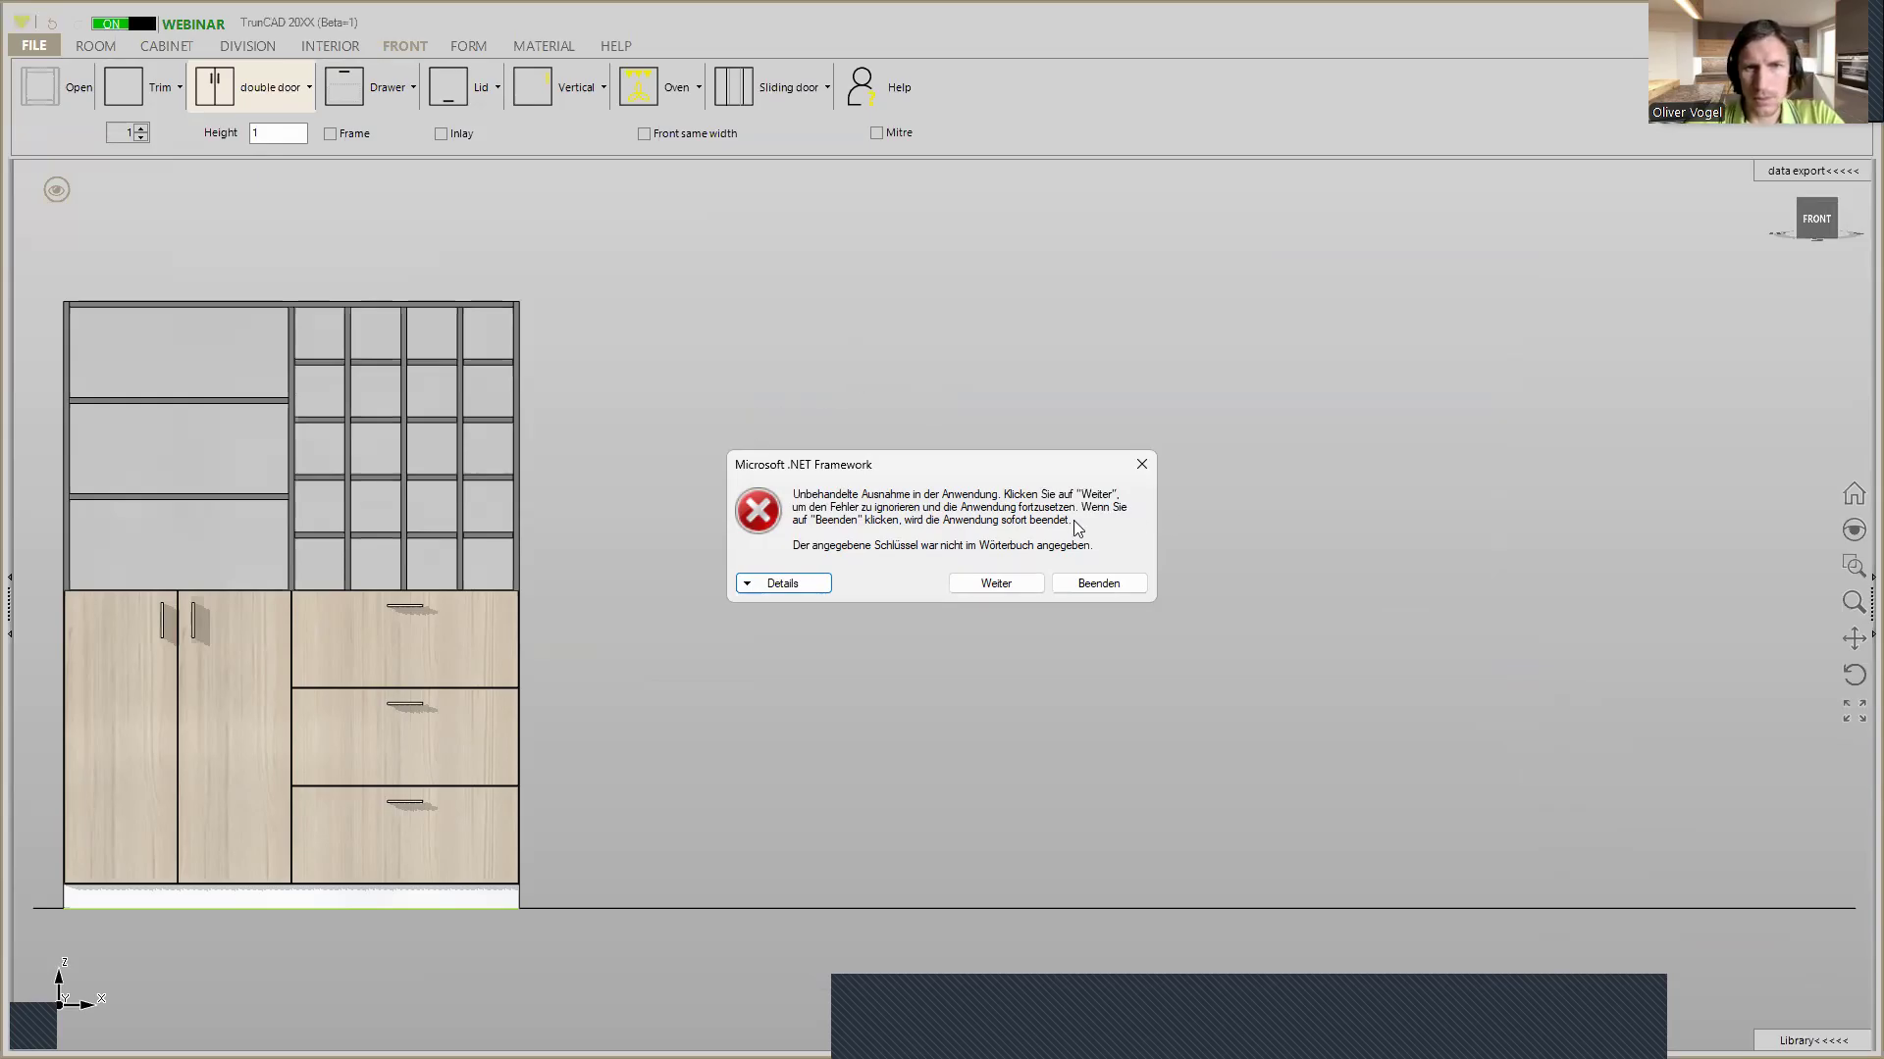
pyautogui.click(997, 584)
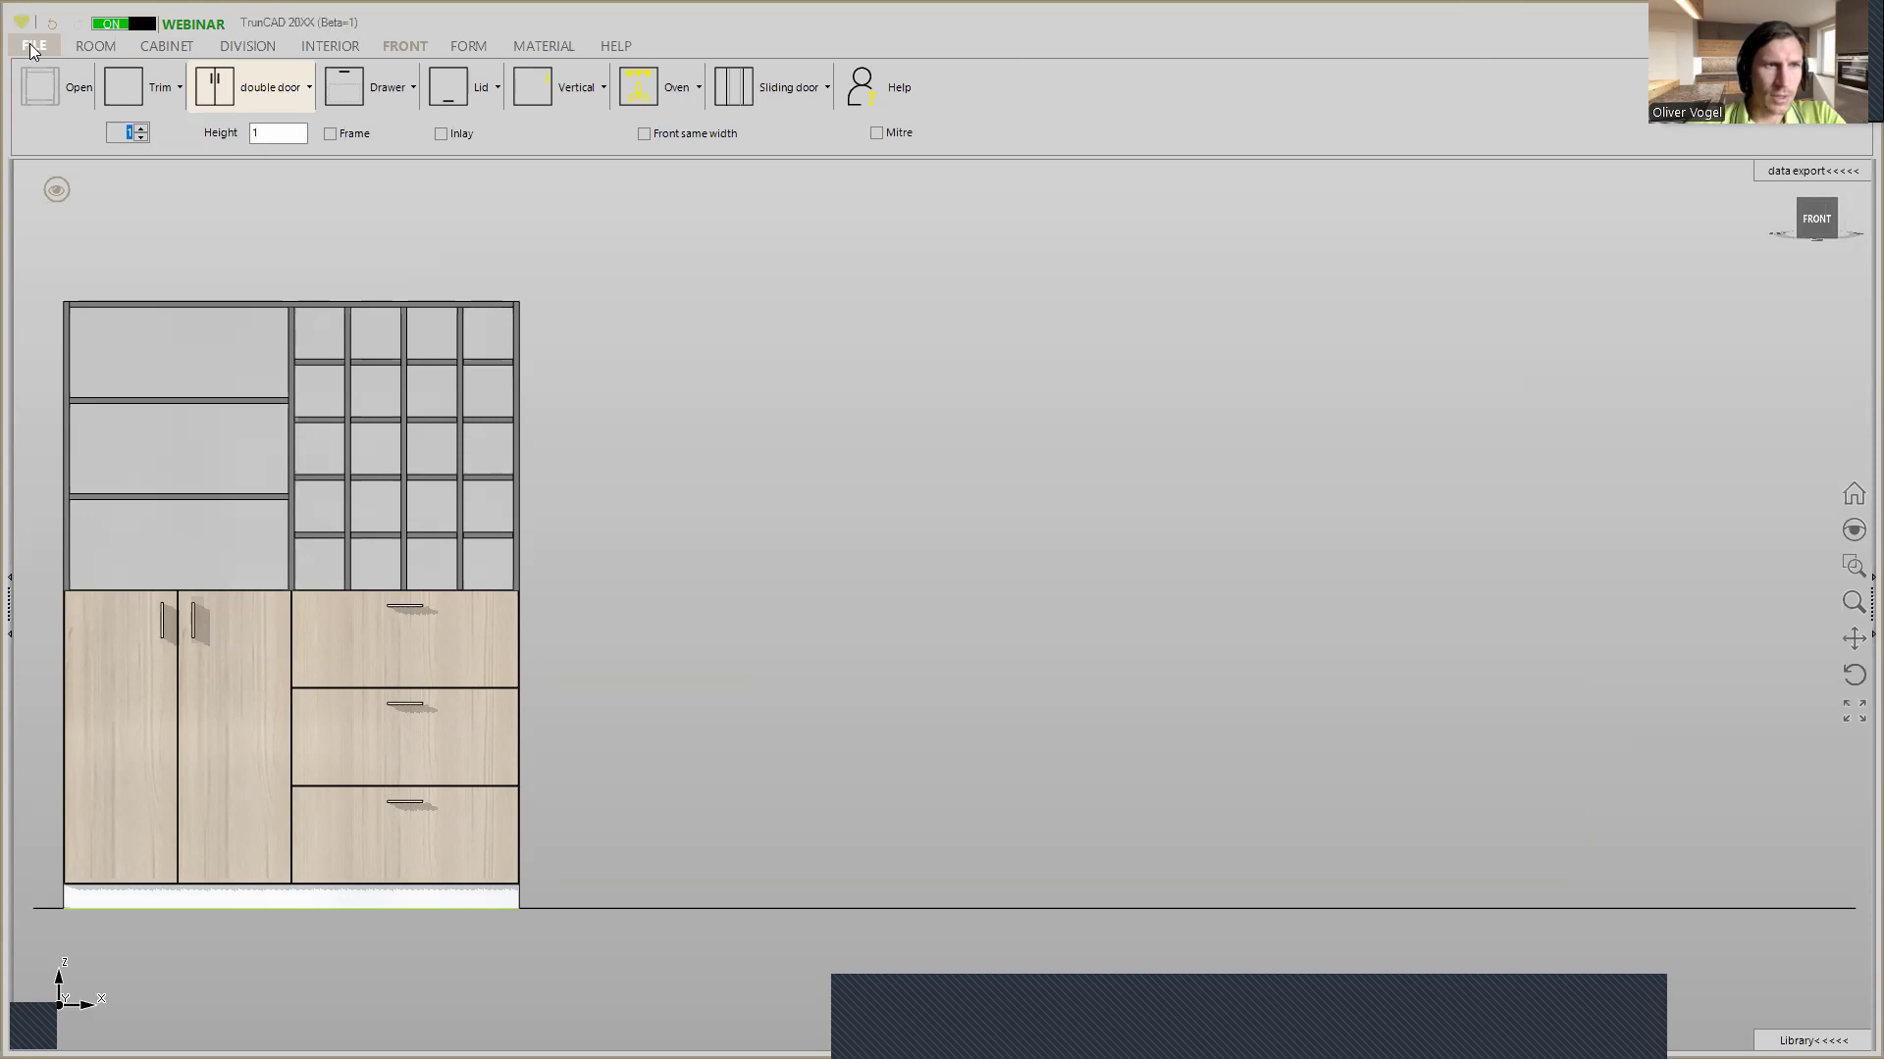
# Quit TrunCAD without saving the current project
pyautogui.click(345, 86)
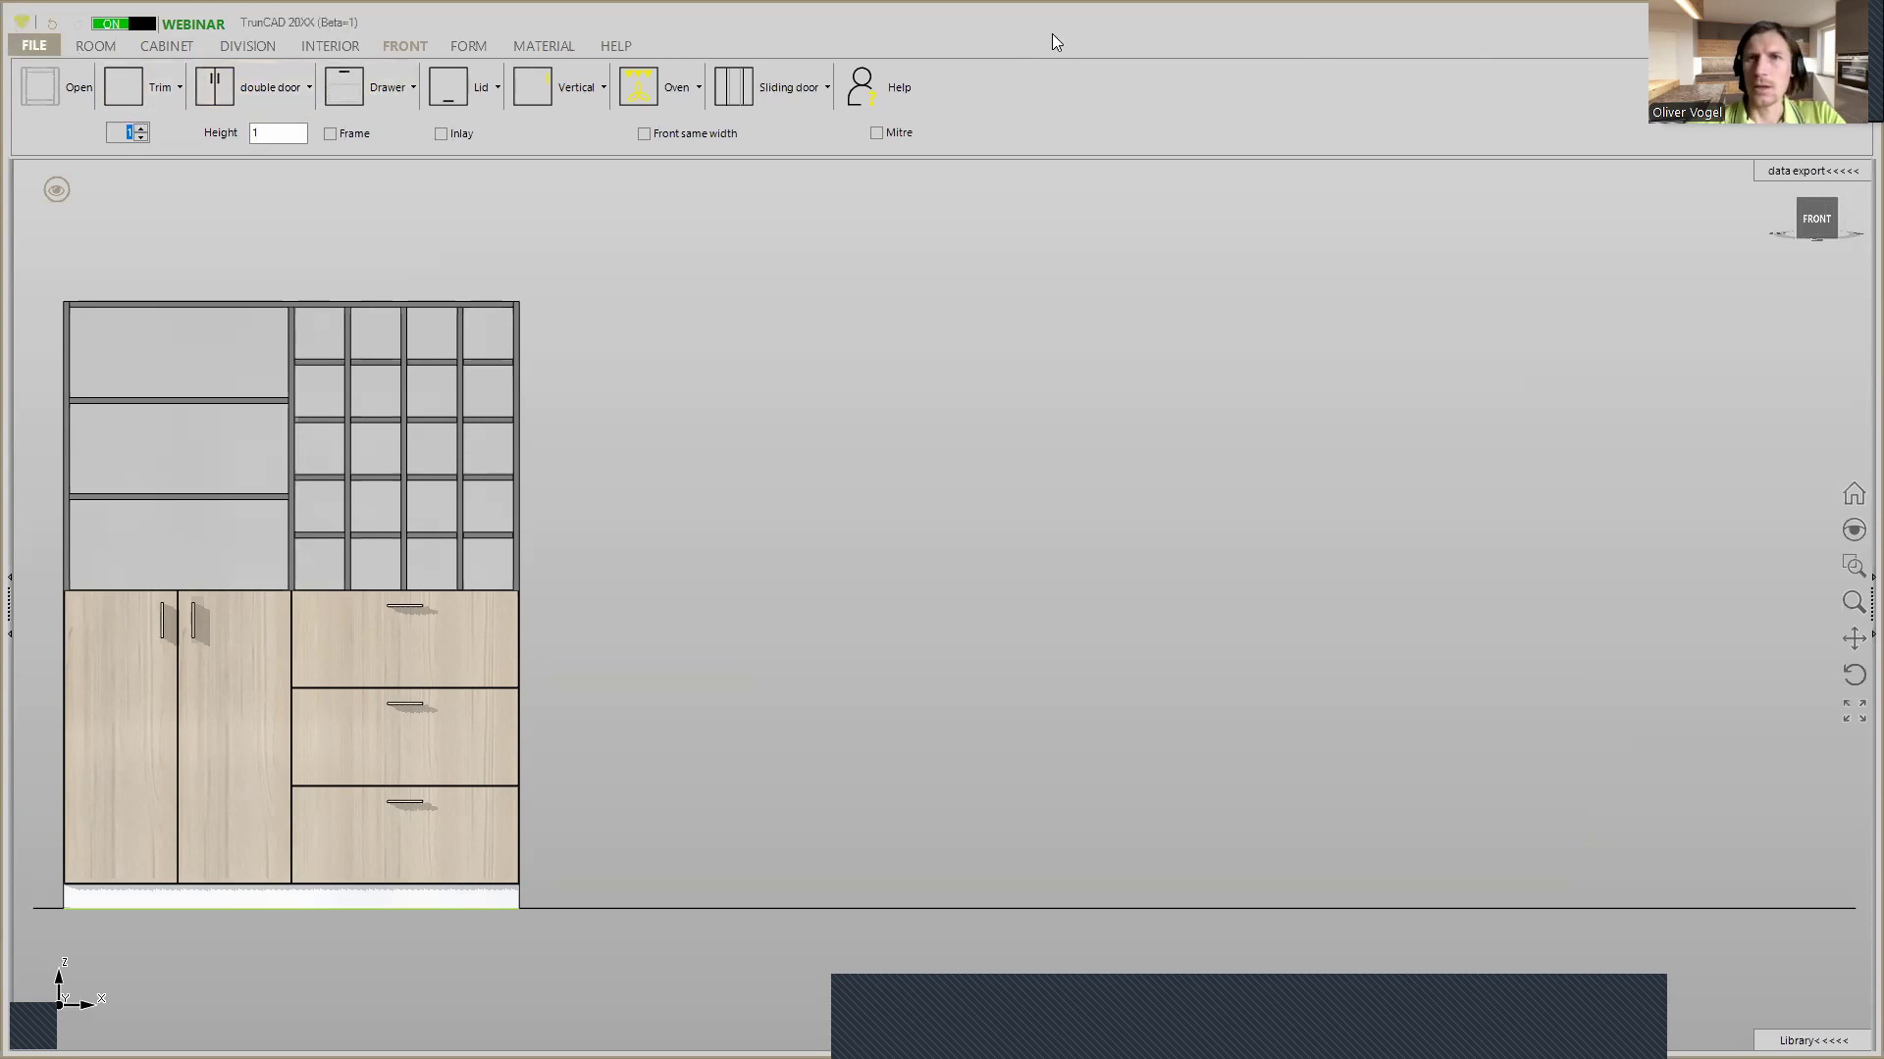
pyautogui.click(41, 49)
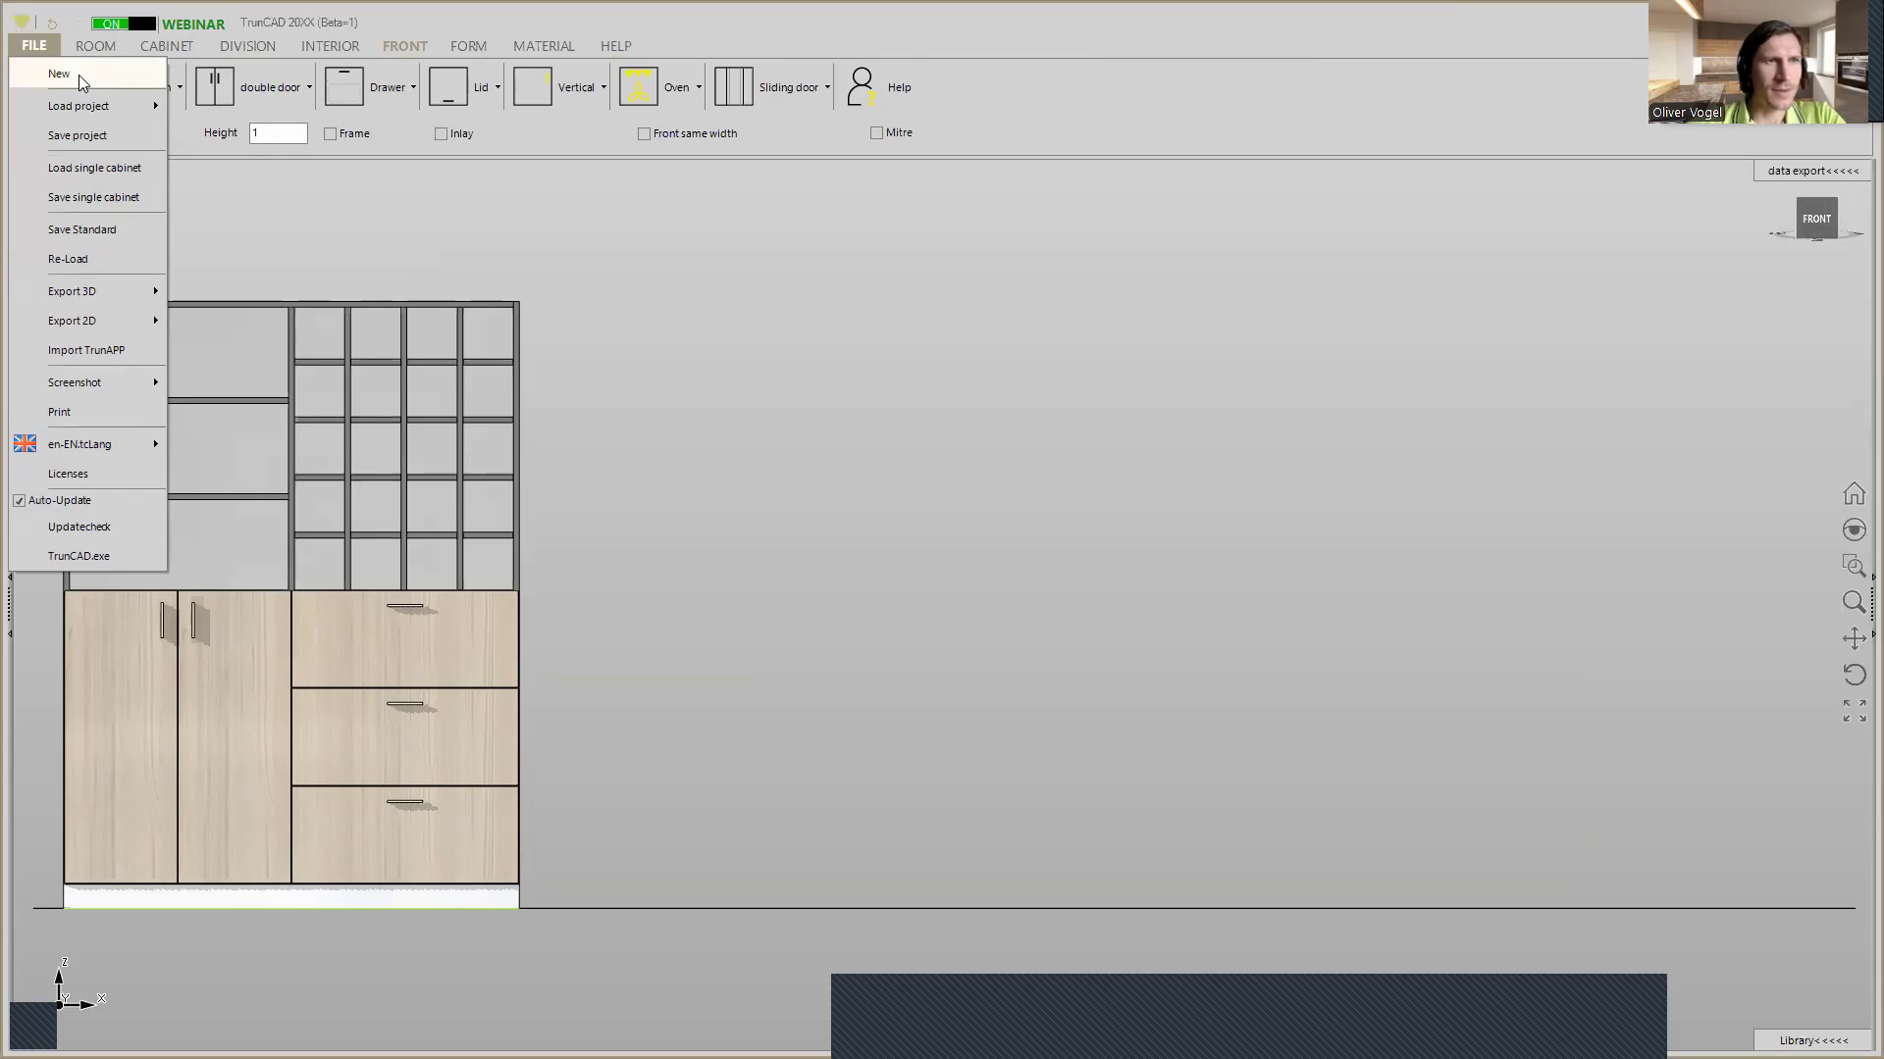
pyautogui.click(1430, 24)
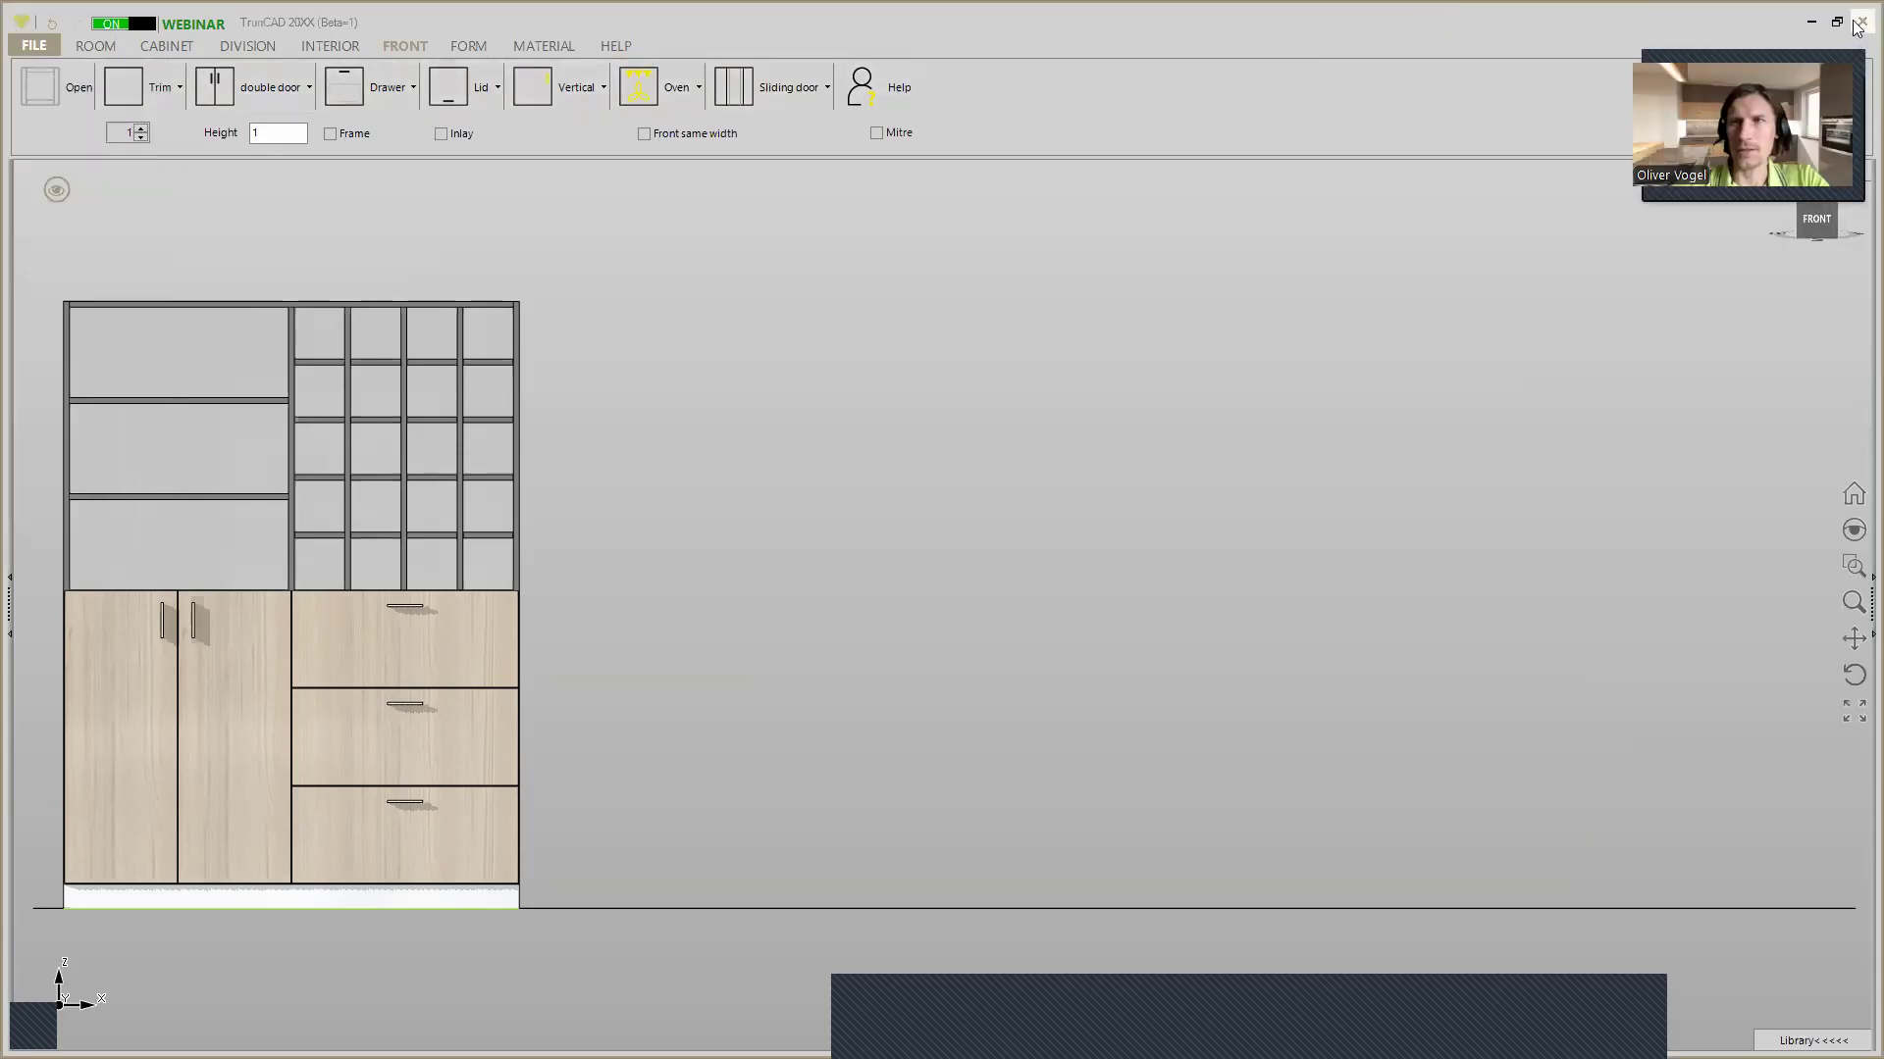
pyautogui.click(1855, 24)
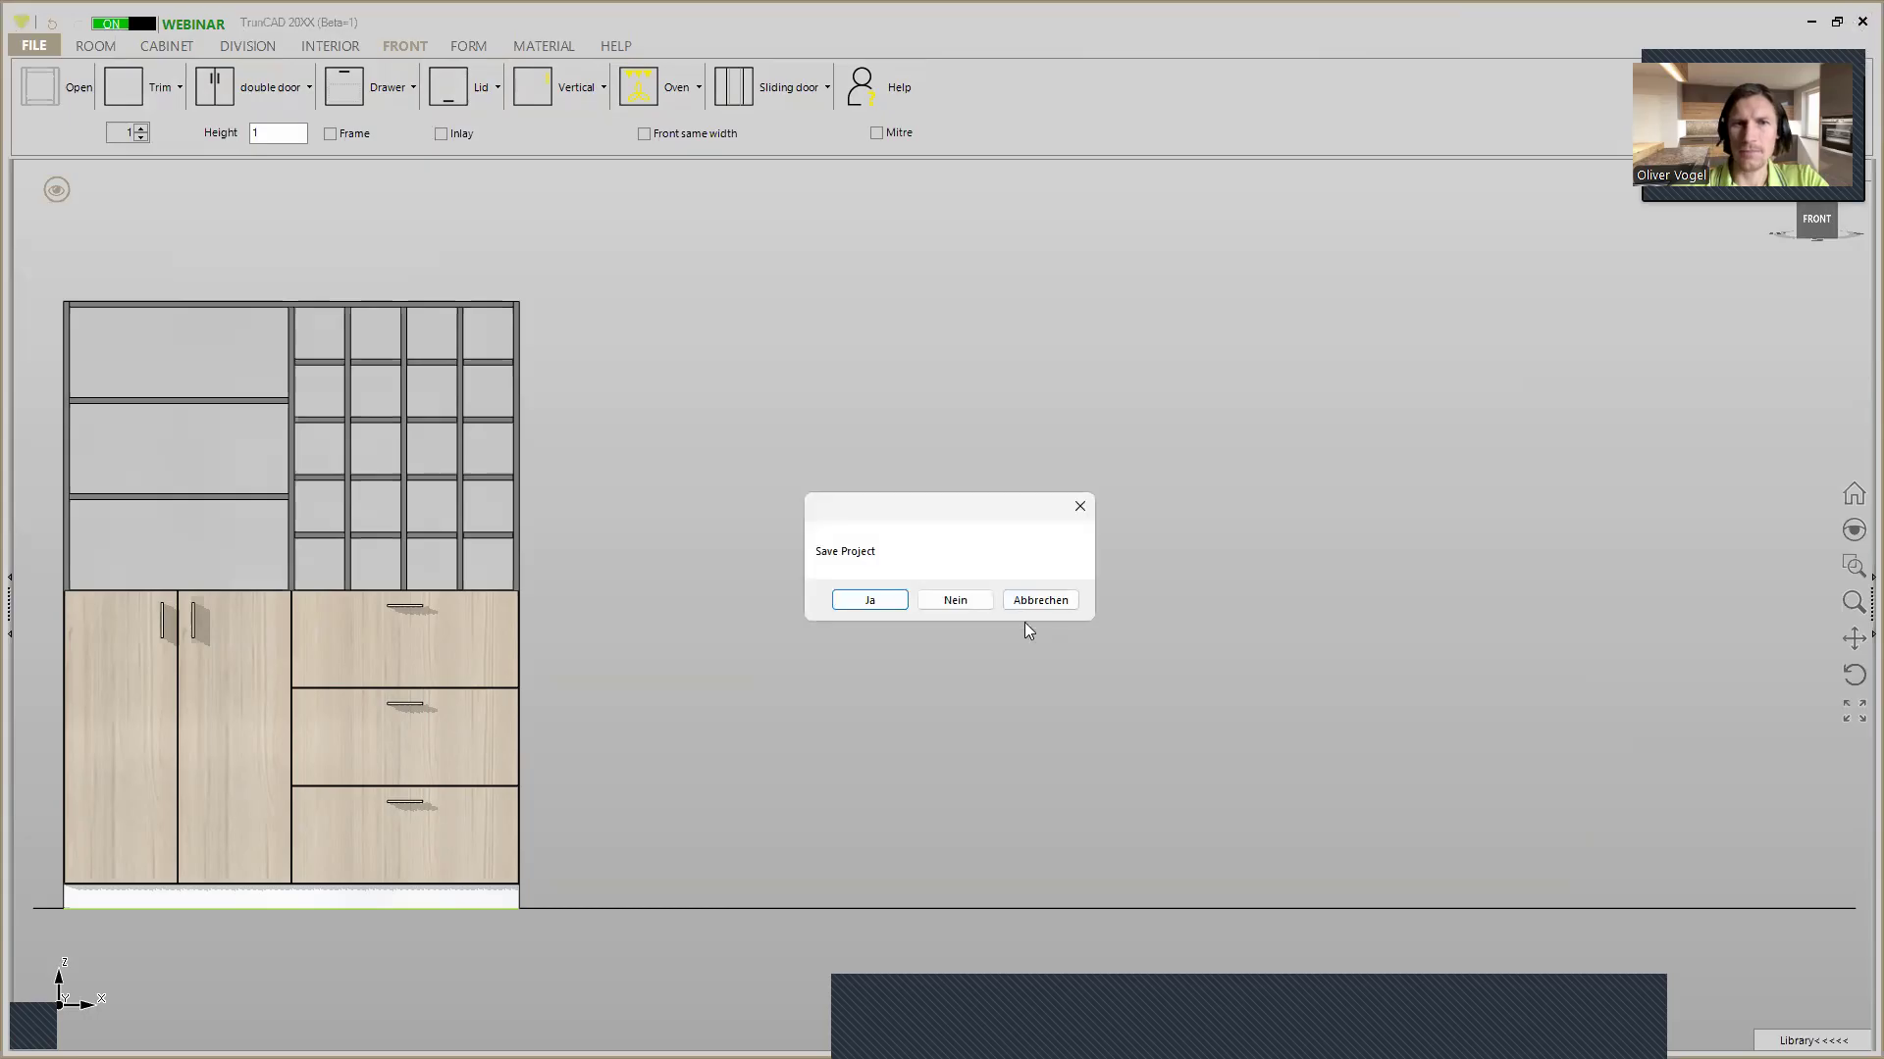
pyautogui.click(977, 600)
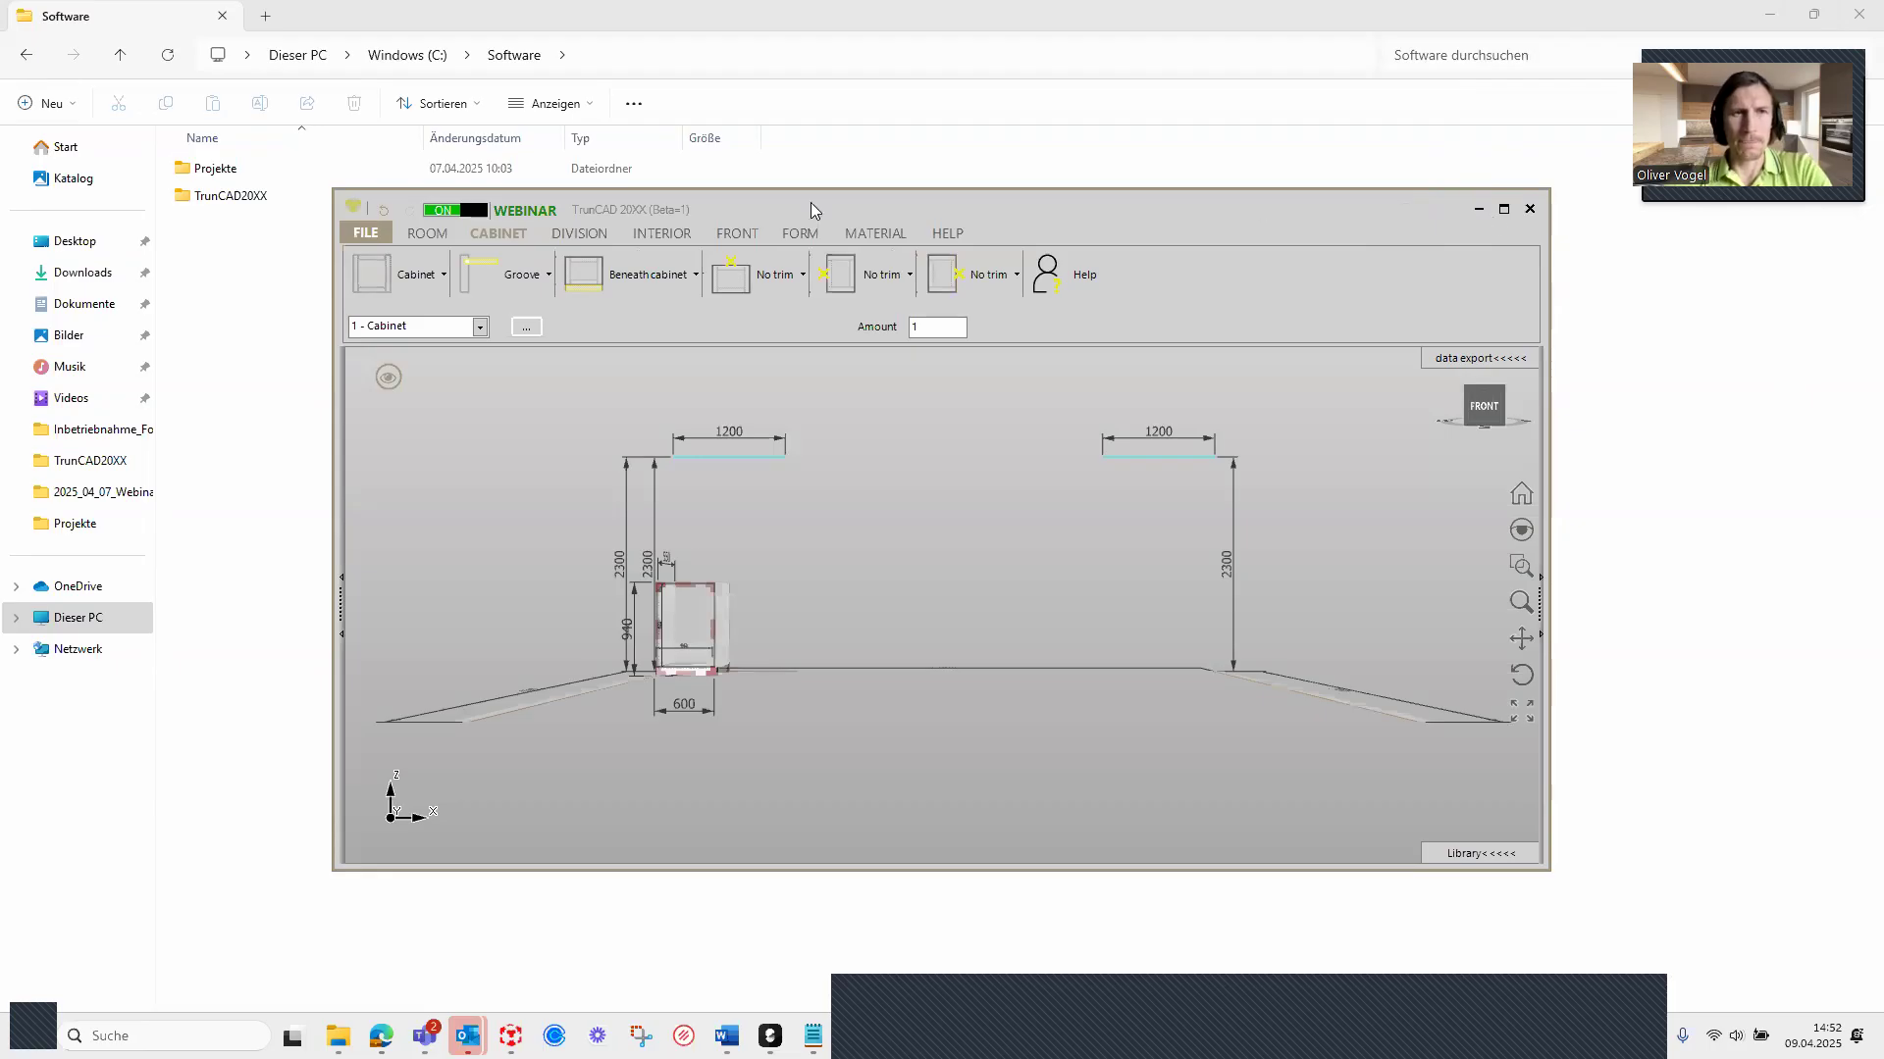
# Load the recent project 2DPlan-Schnittplan.tc3d from C:\Software\Projekte and maximize the program window
pyautogui.click(361, 235)
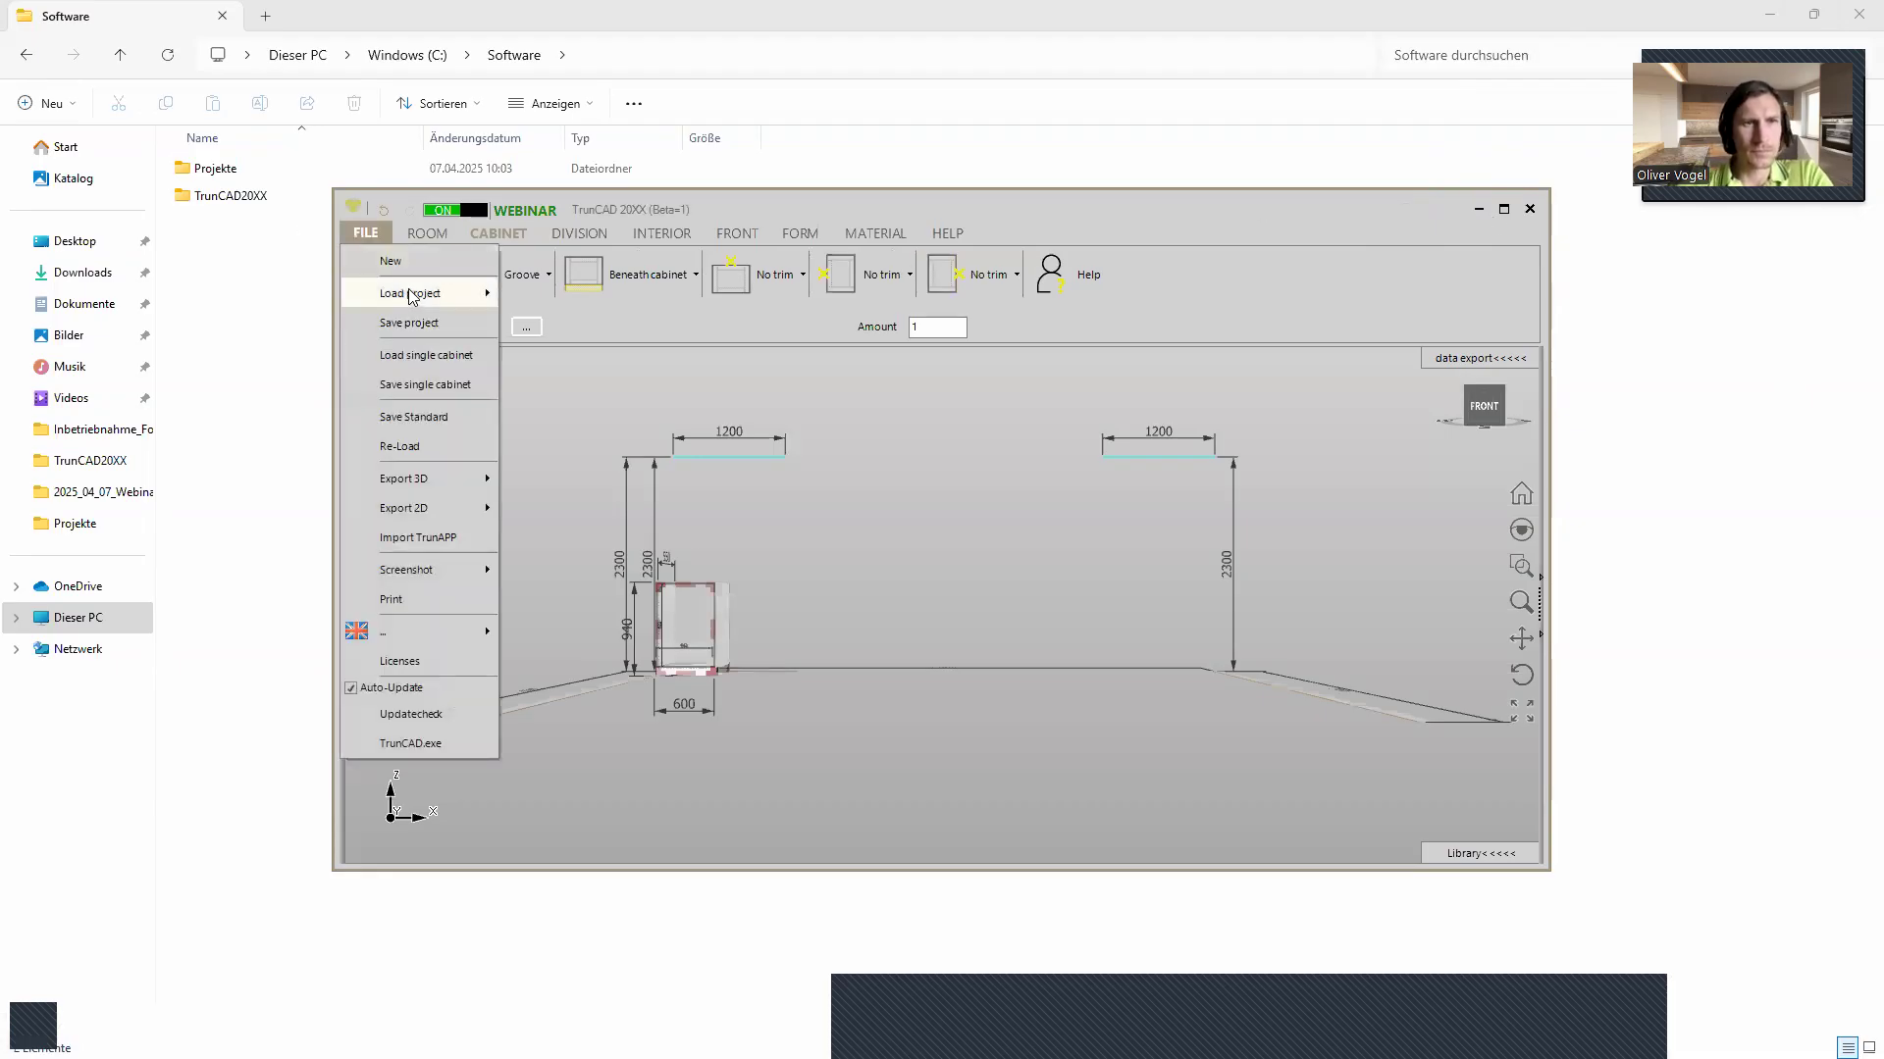
pyautogui.moveTo(415, 301)
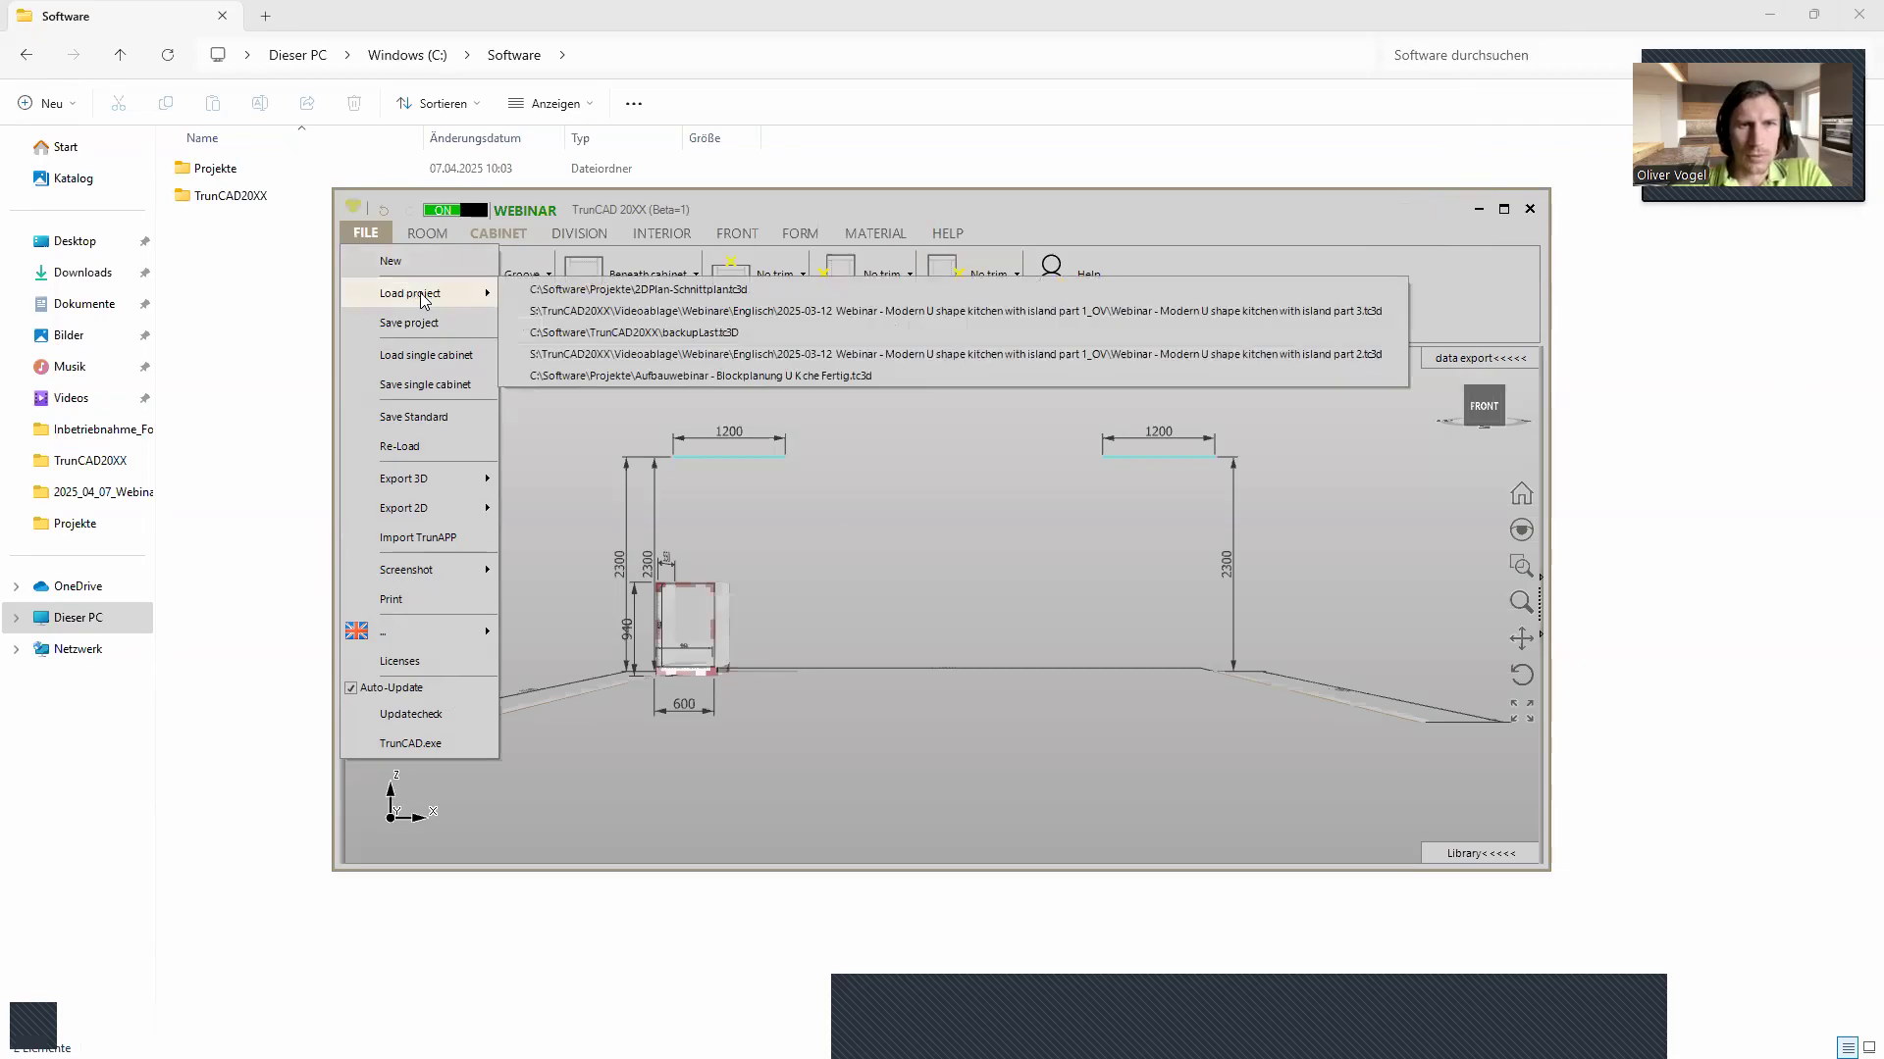
pyautogui.click(741, 290)
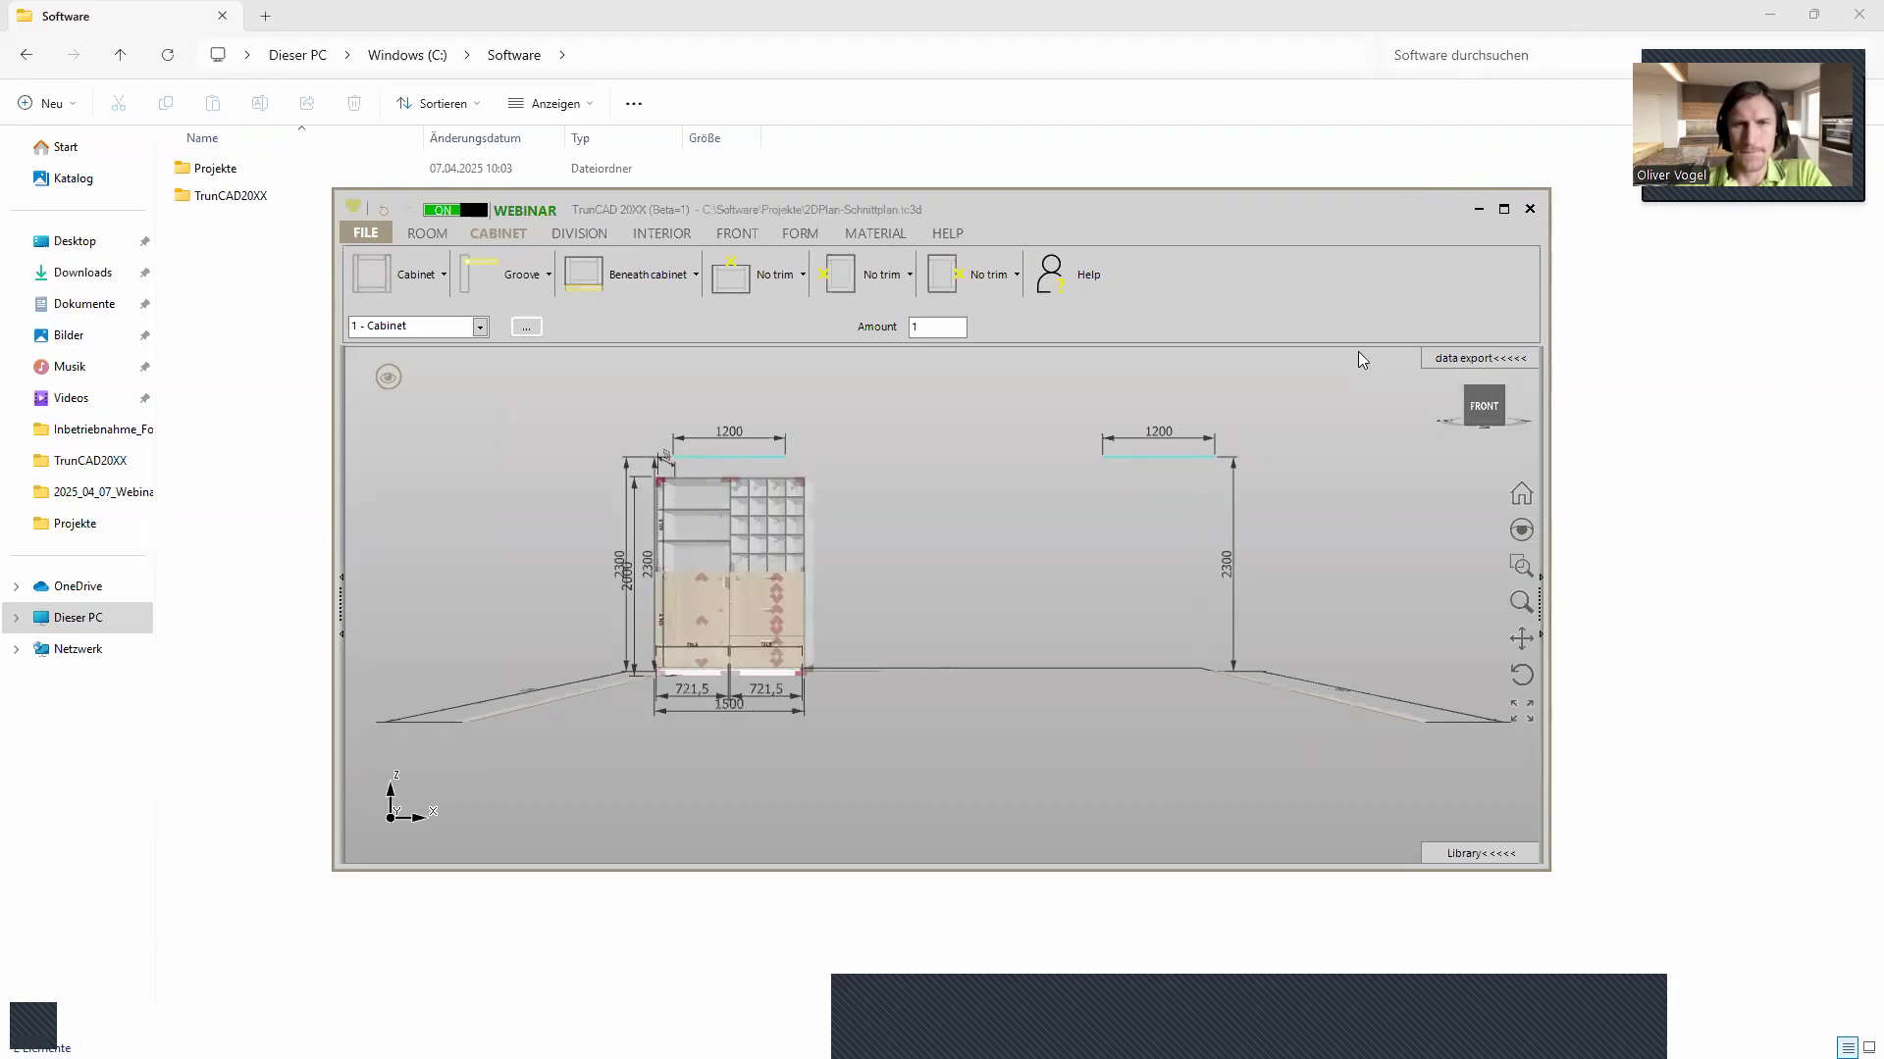
pyautogui.click(1504, 210)
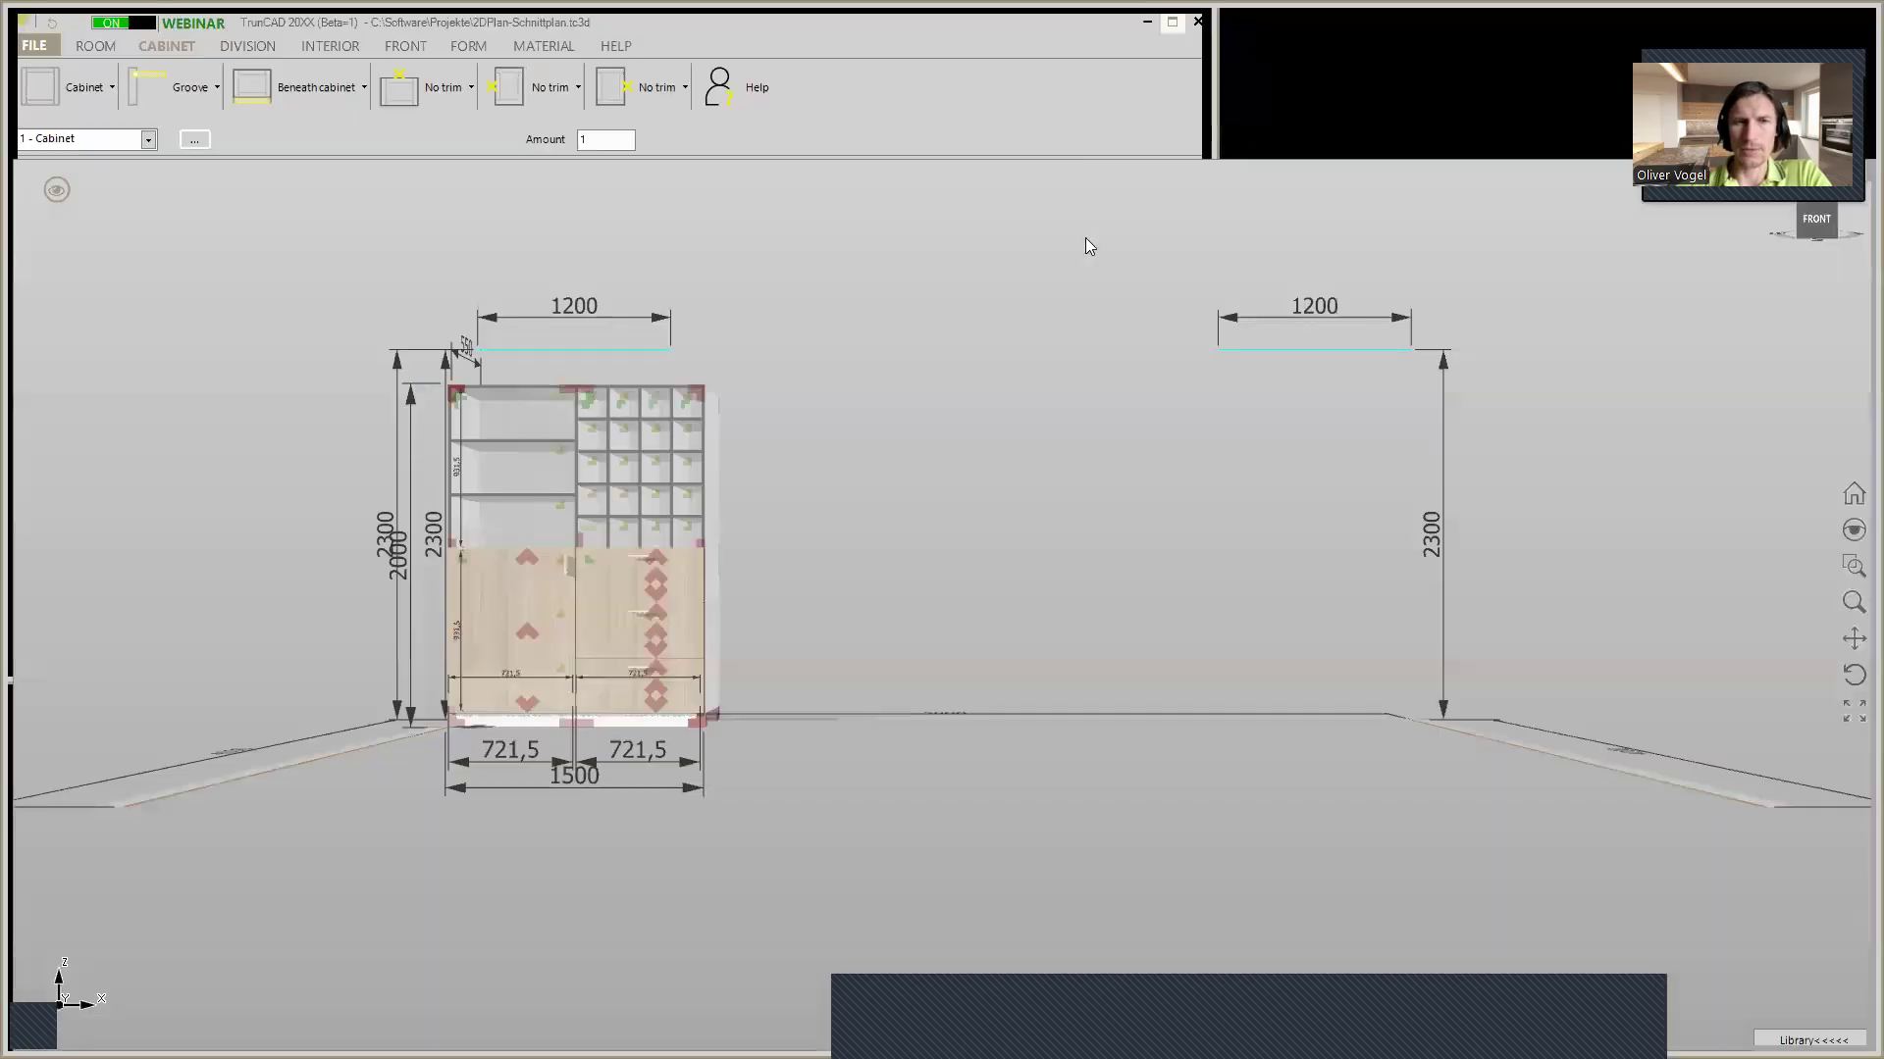
# Open the 2D-Plan export settings and enter 350 in column 1 and 1000 in column 2 of the Seitenansicht row
pyautogui.click(35, 46)
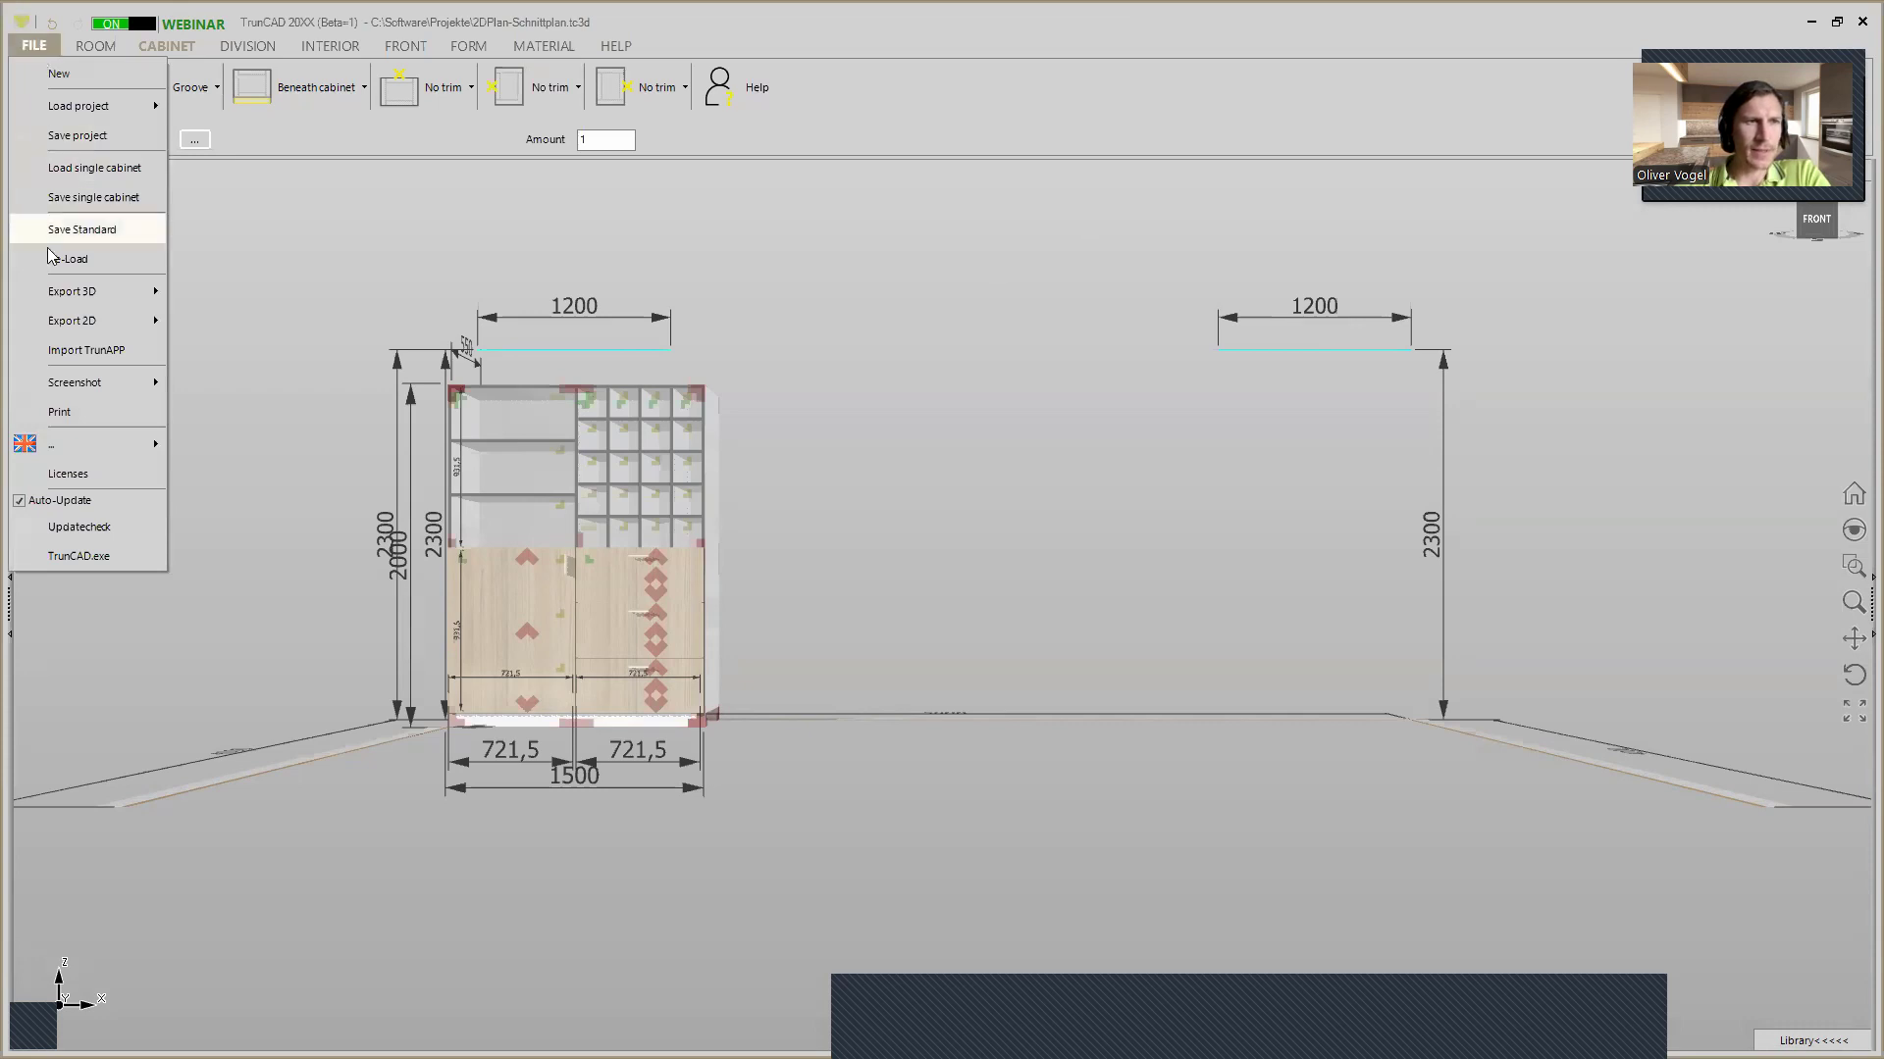
pyautogui.moveTo(64, 321)
pyautogui.moveTo(236, 405)
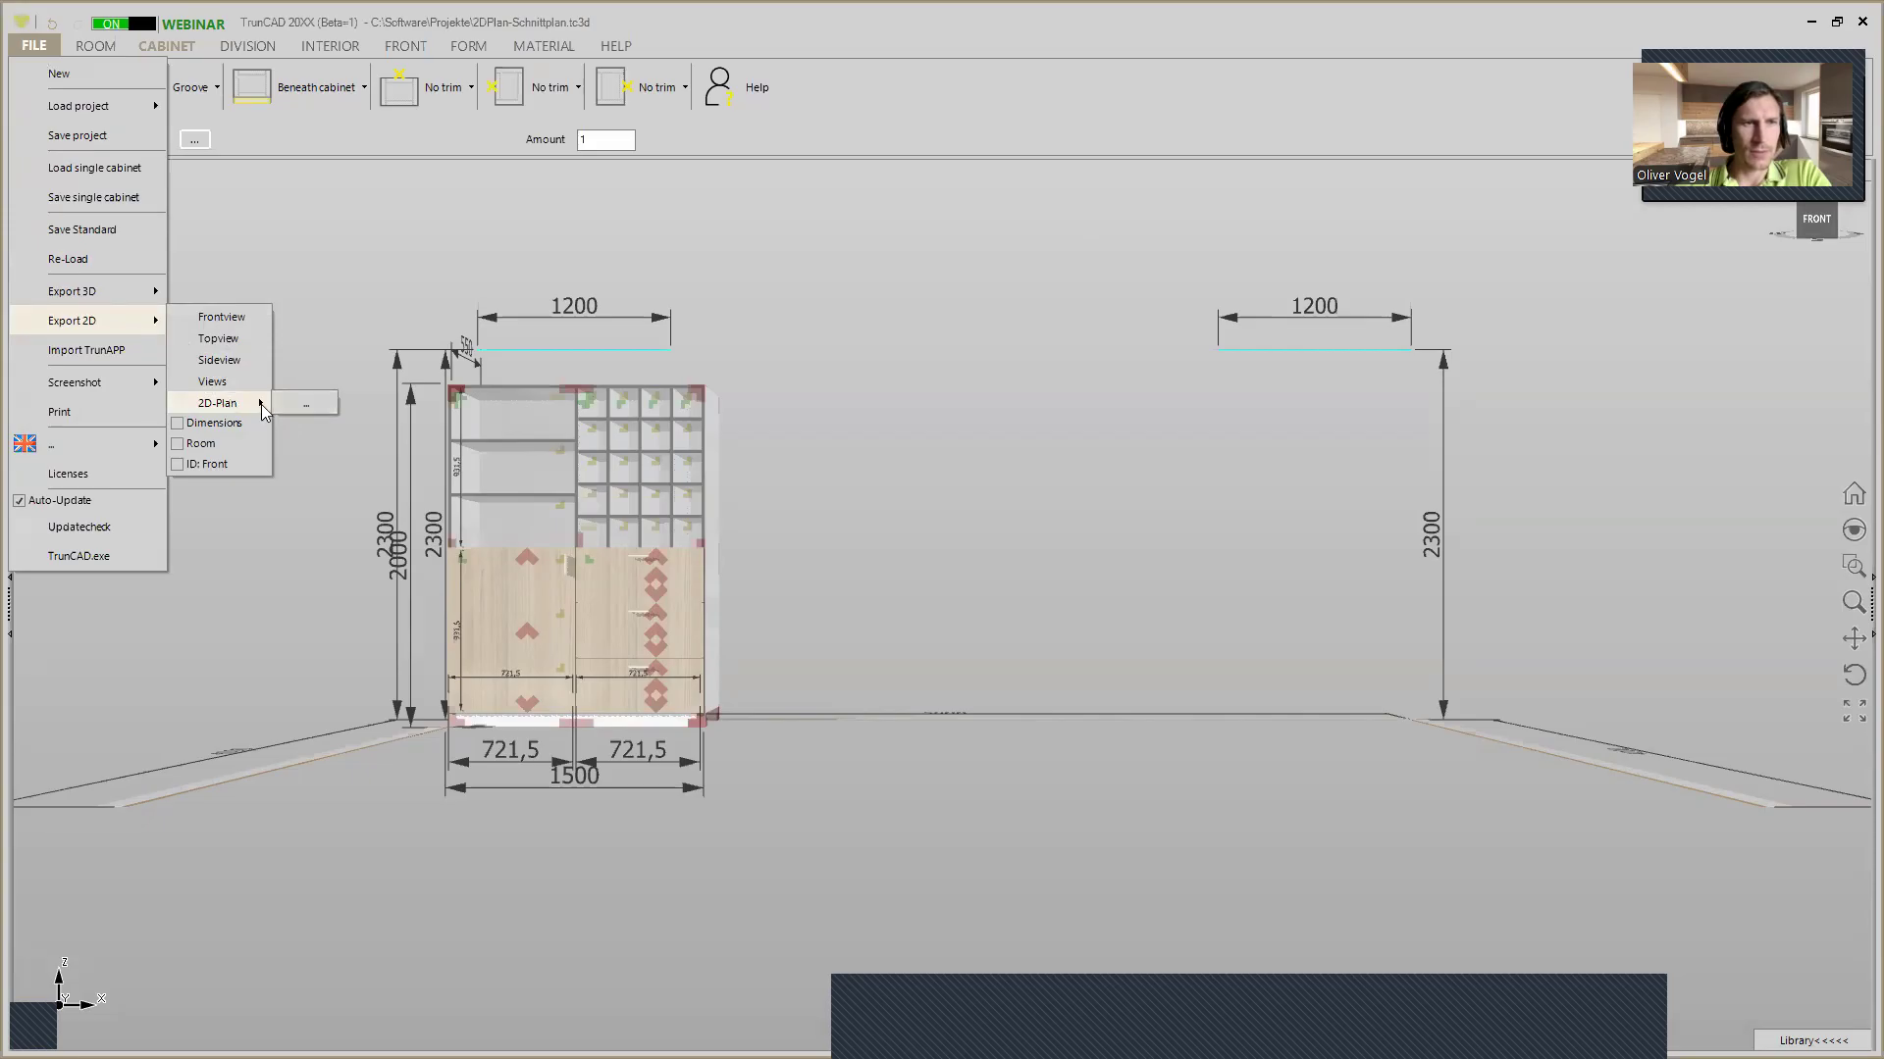
pyautogui.click(302, 406)
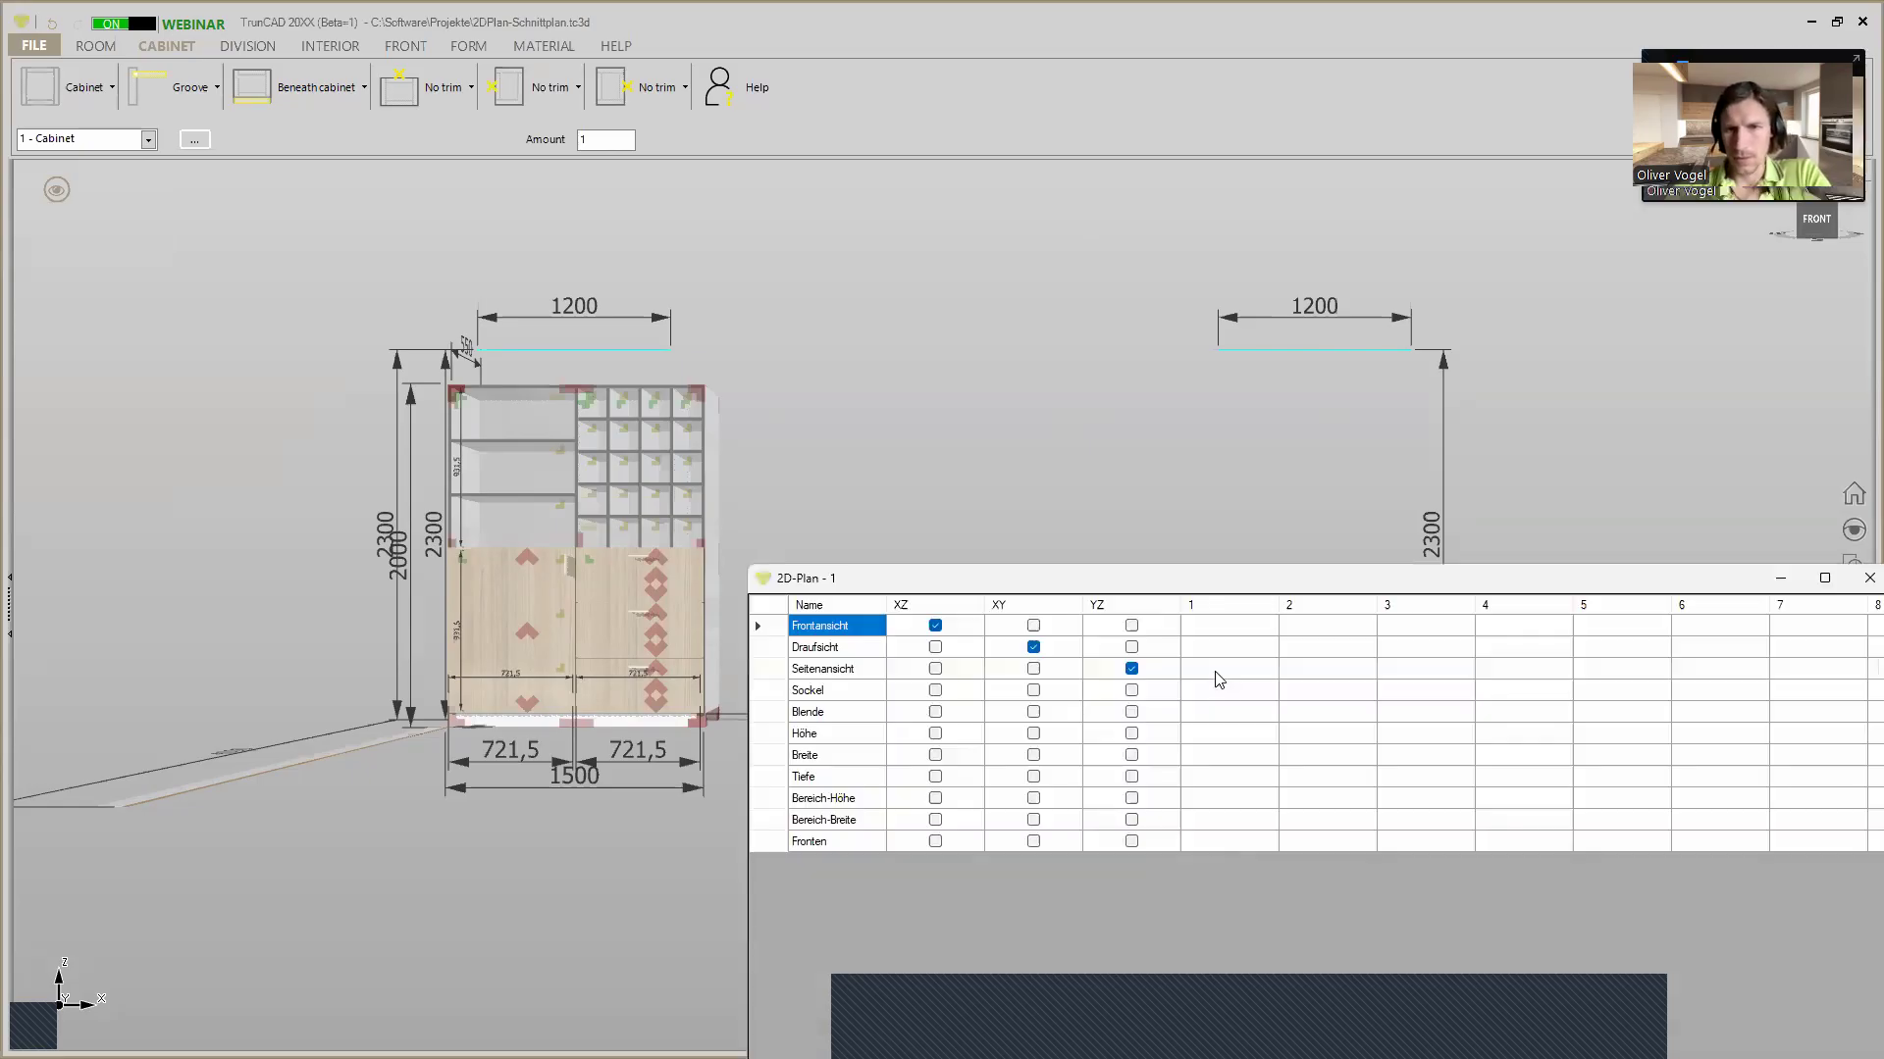
pyautogui.click(1221, 674)
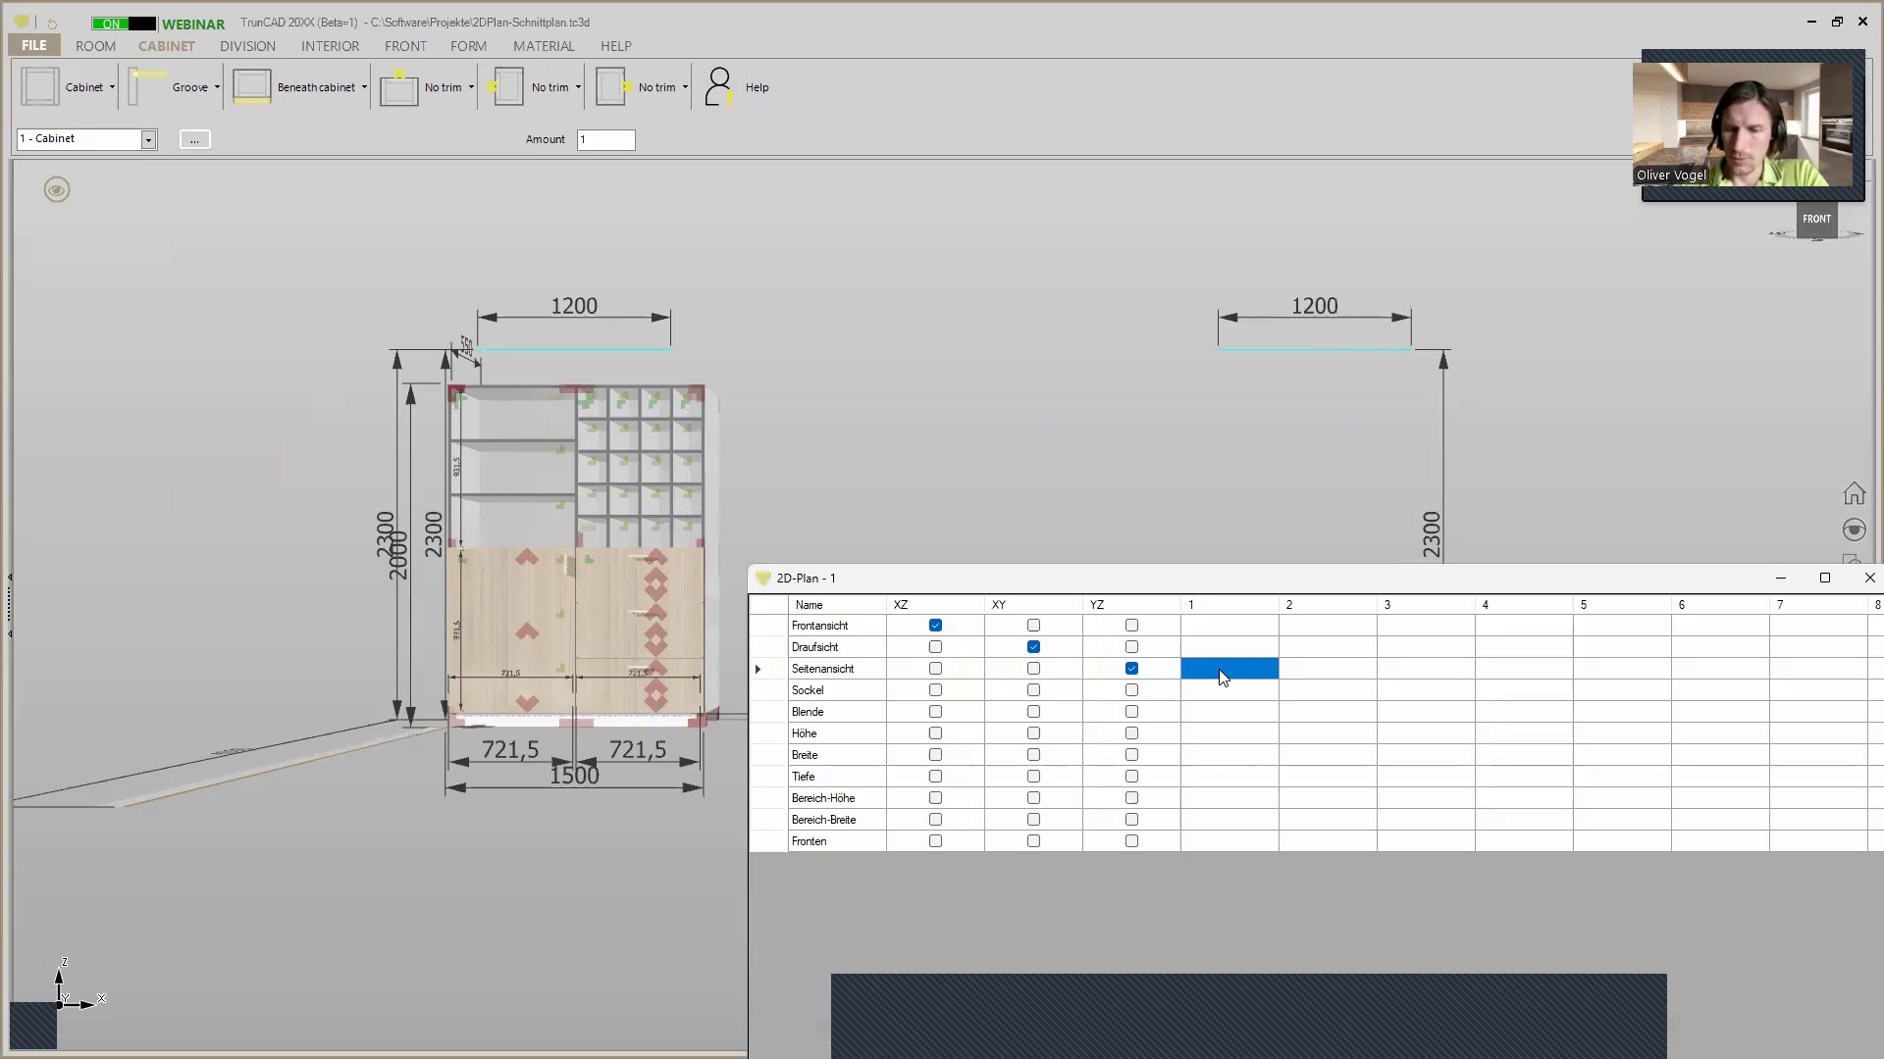
pyautogui.write('3')
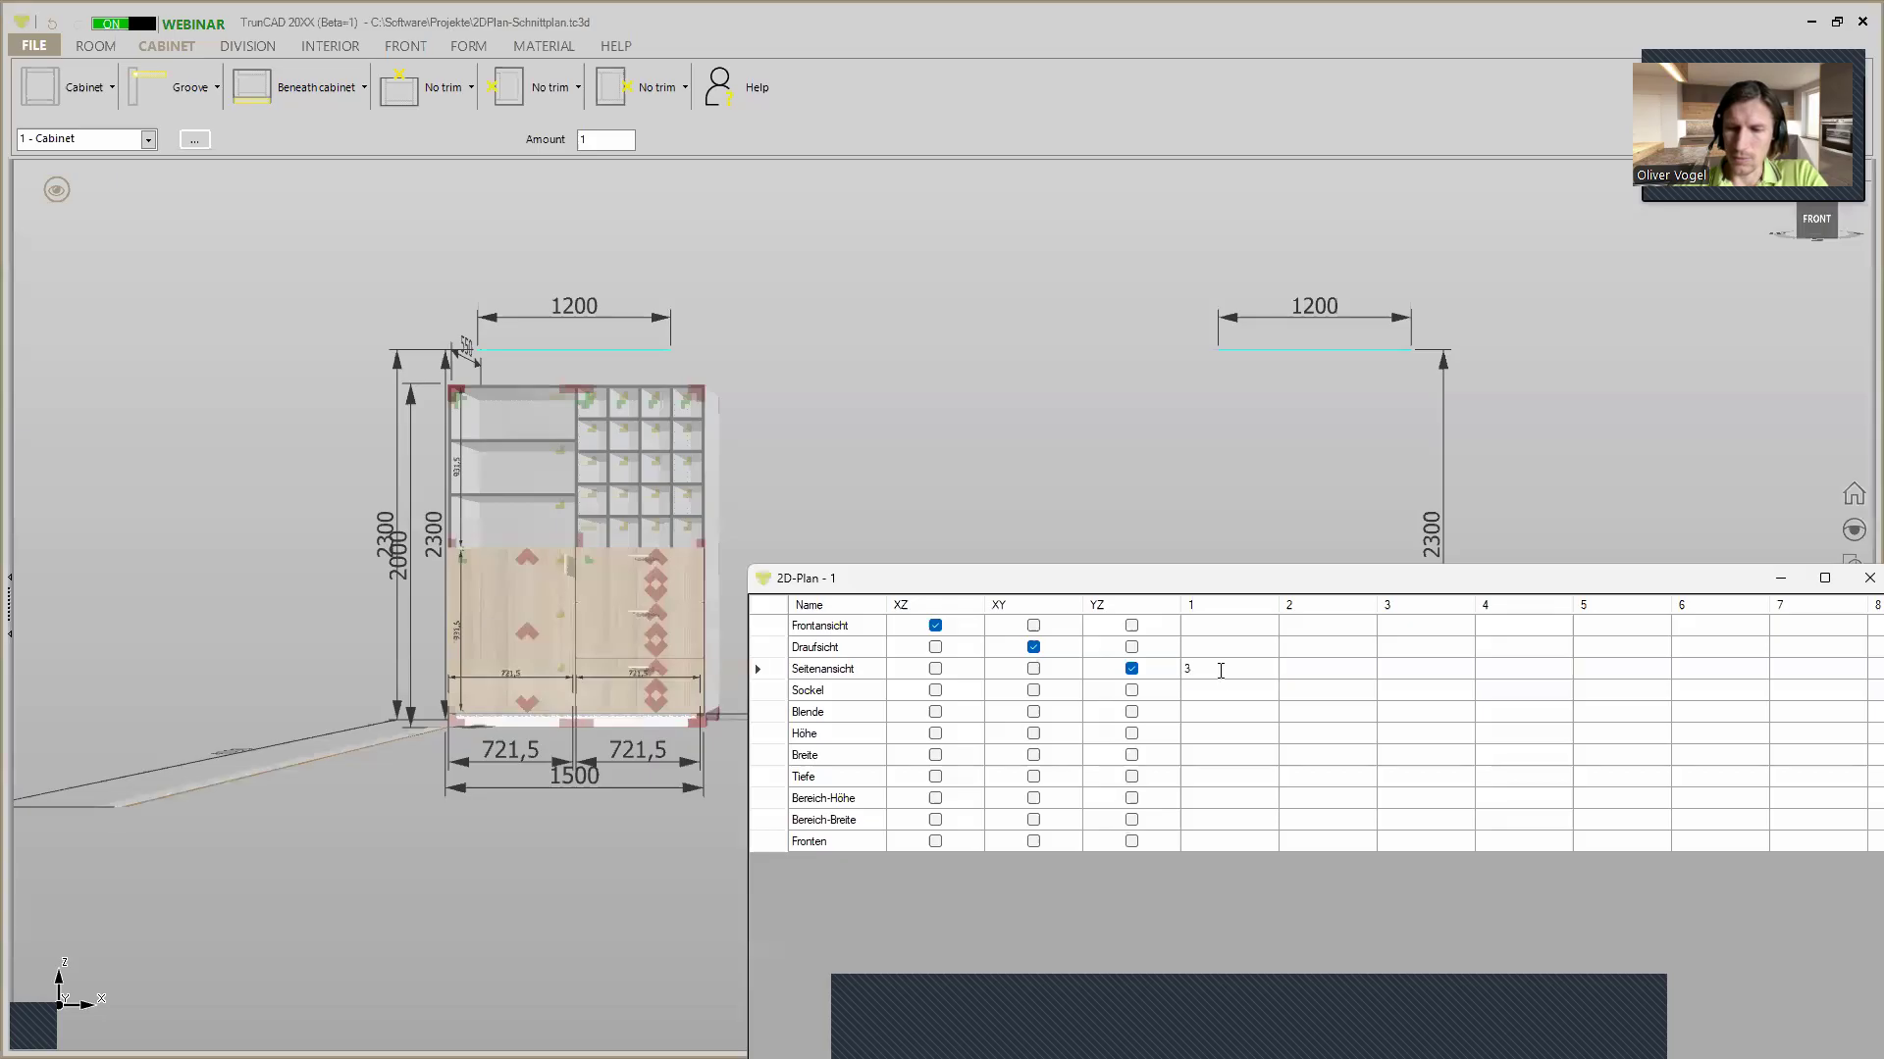
pyautogui.write('50')
pyautogui.click(1308, 677)
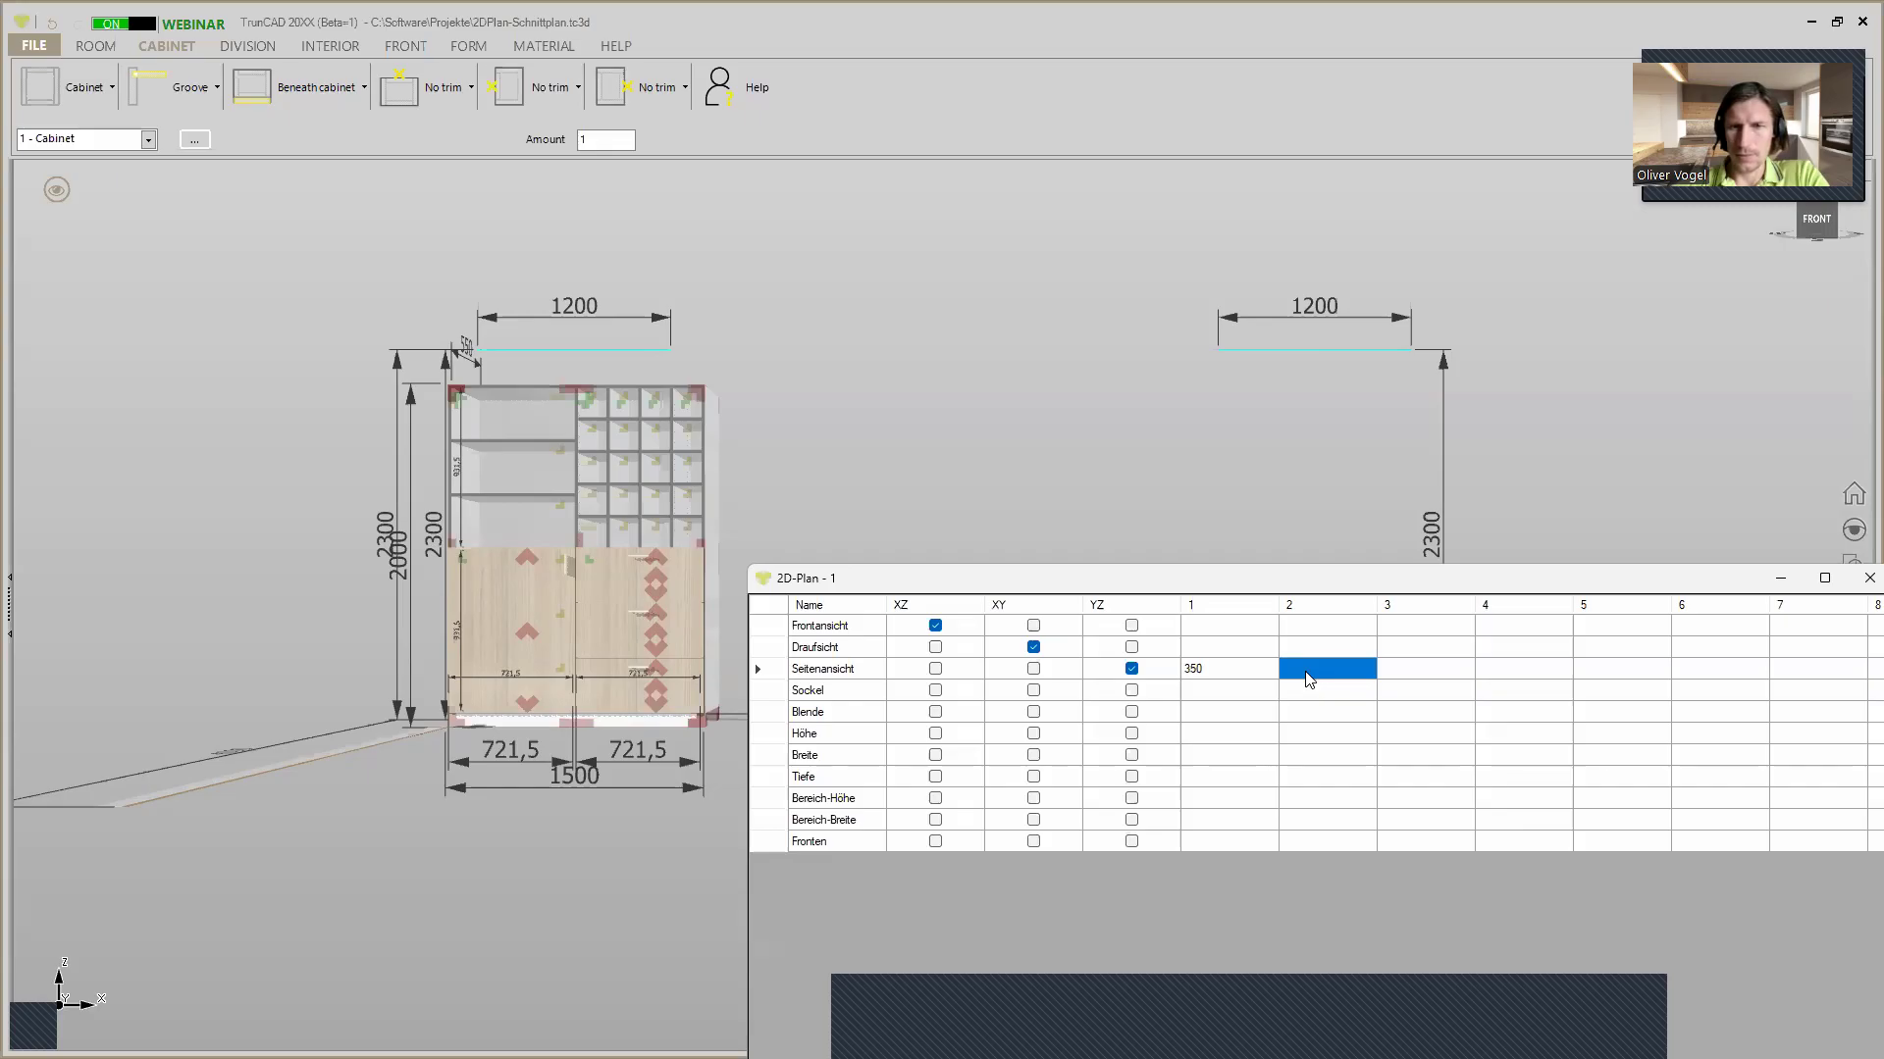
pyautogui.write('75')
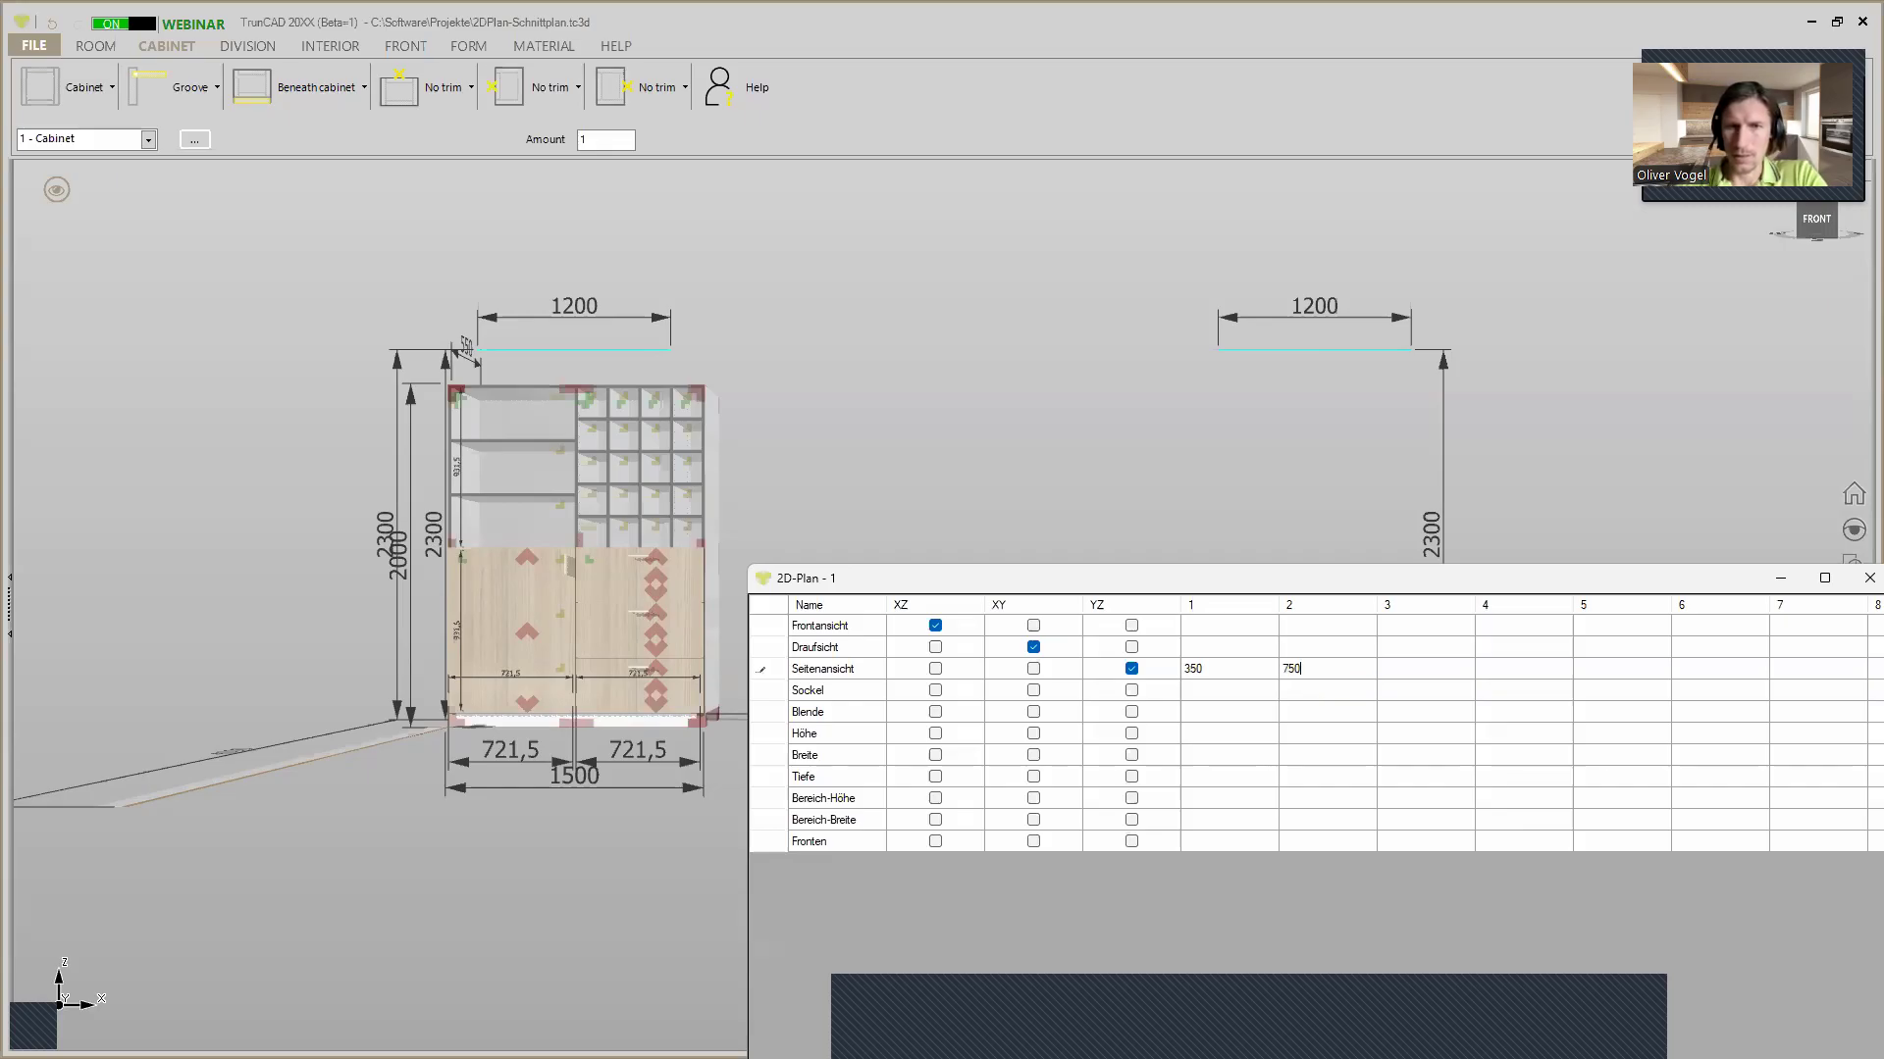
pyautogui.press('Escape')
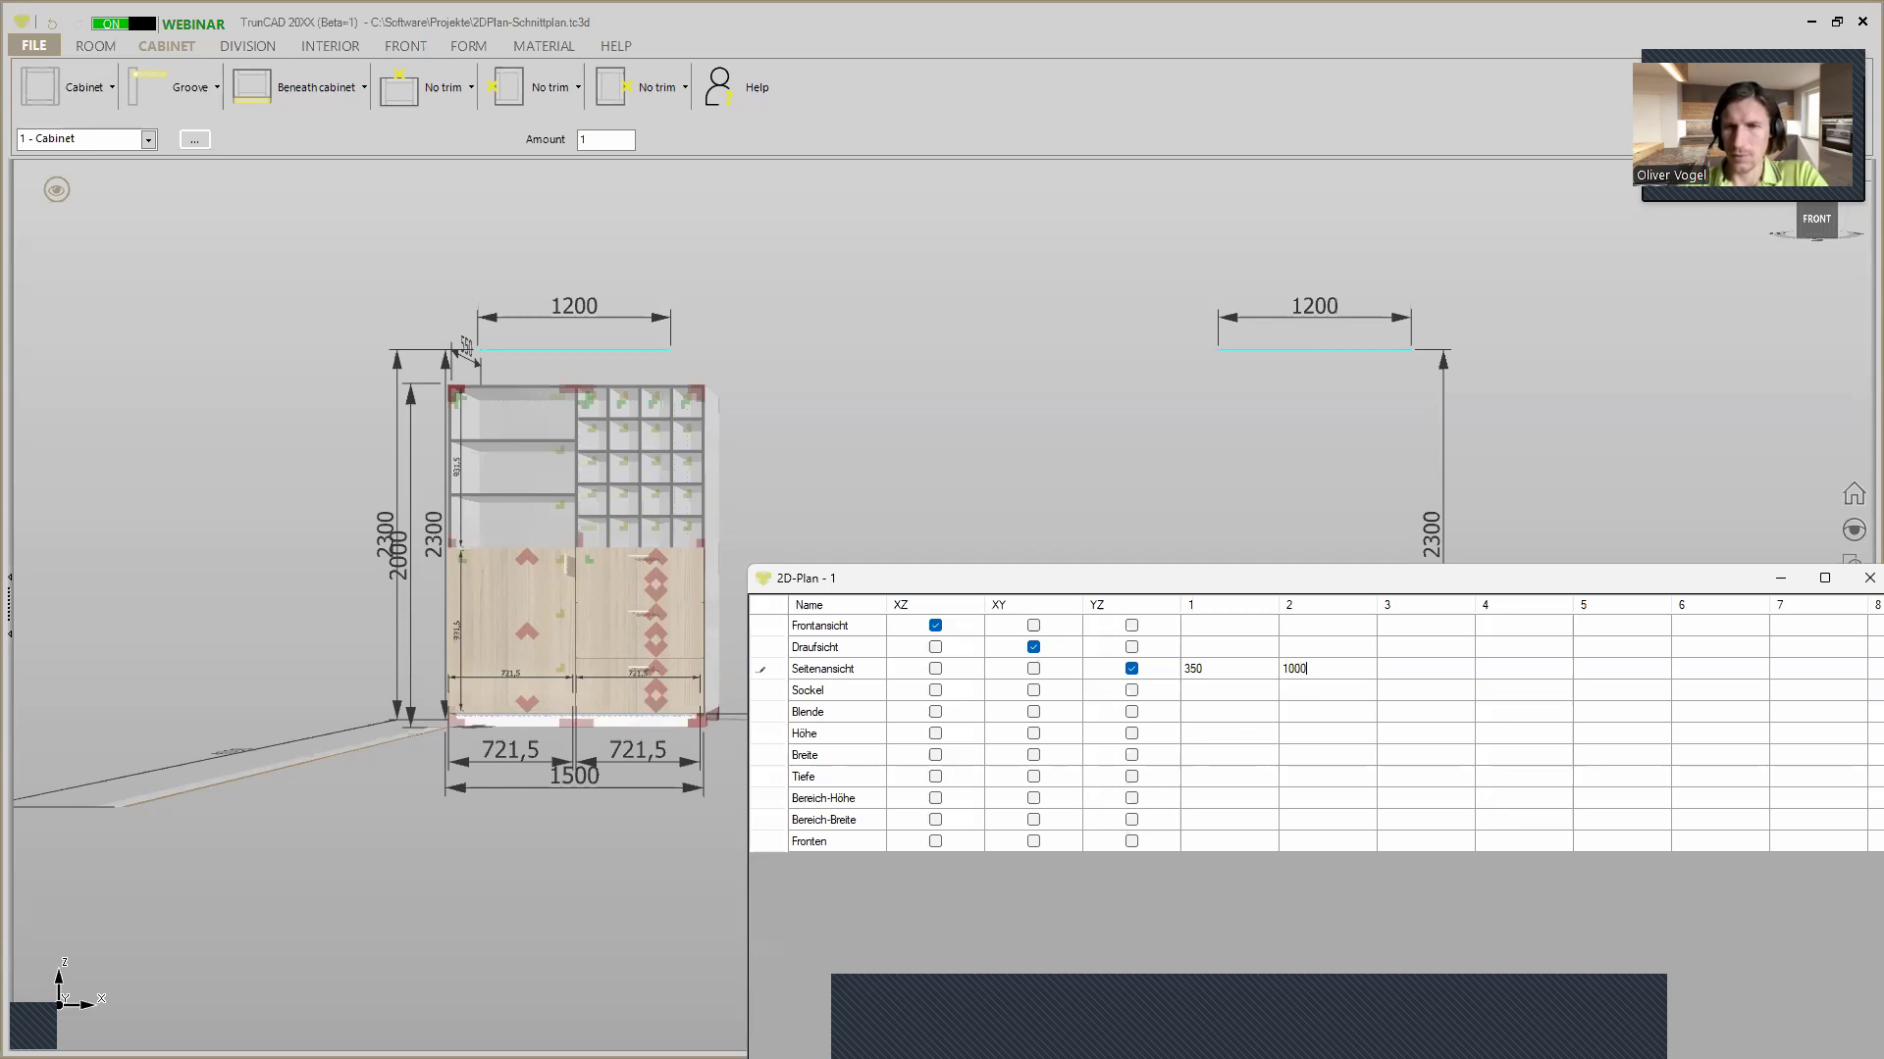
# Enter 500 in column 3 and 1500 in column 4 of the Draufsicht row, and close the 2D-Plan settings
pyautogui.click(1444, 650)
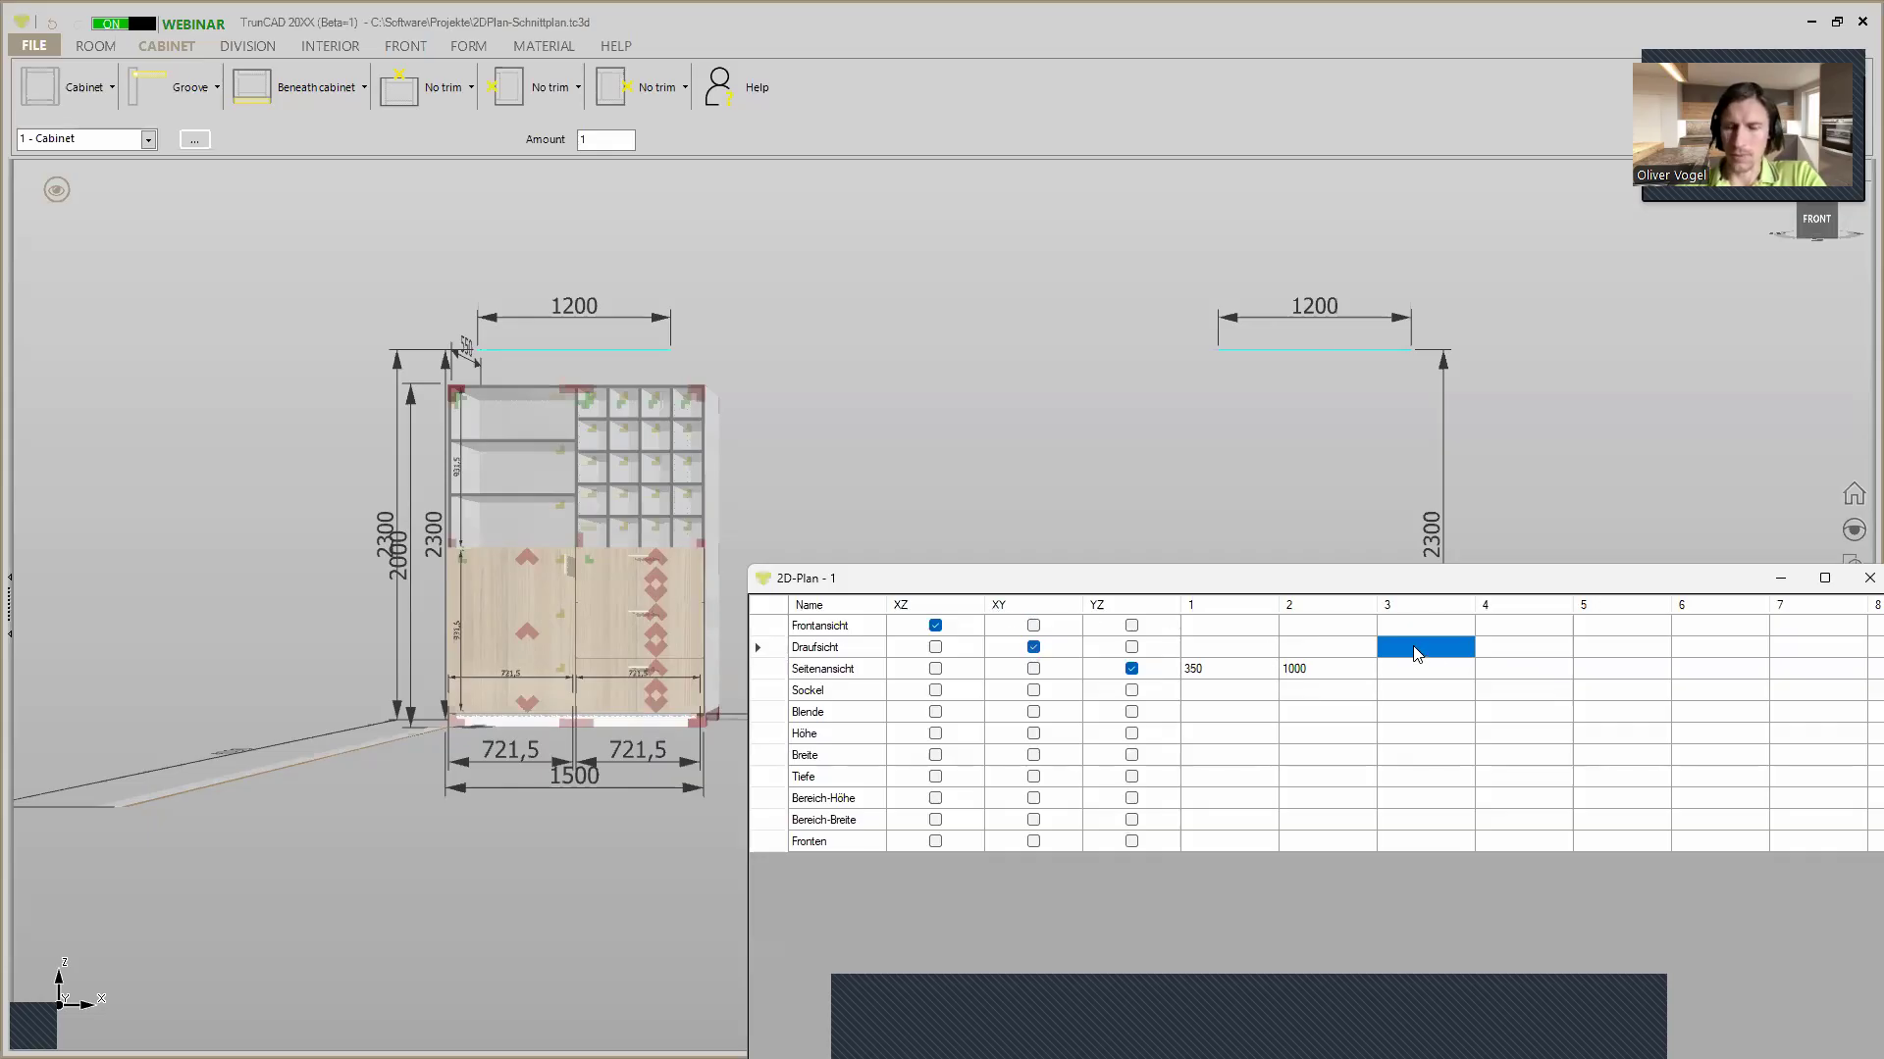
pyautogui.write('500')
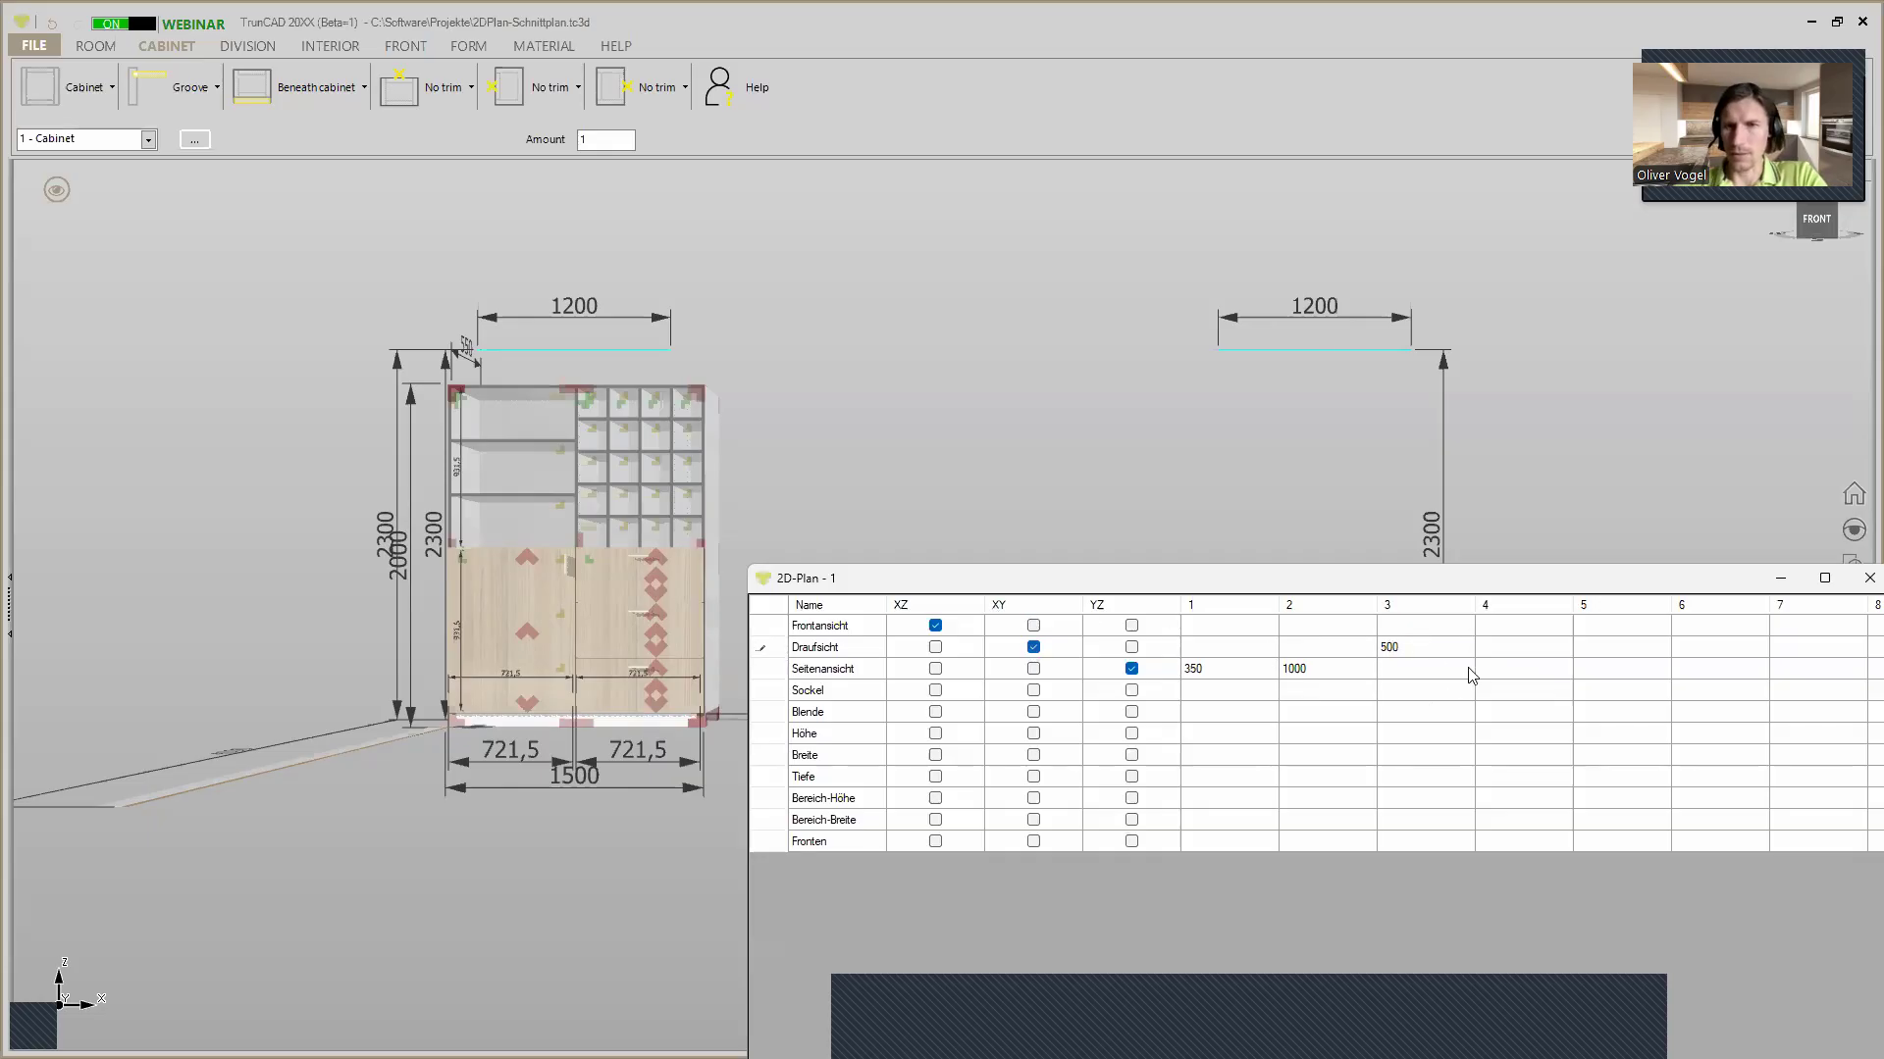
pyautogui.click(1491, 653)
pyautogui.write('150')
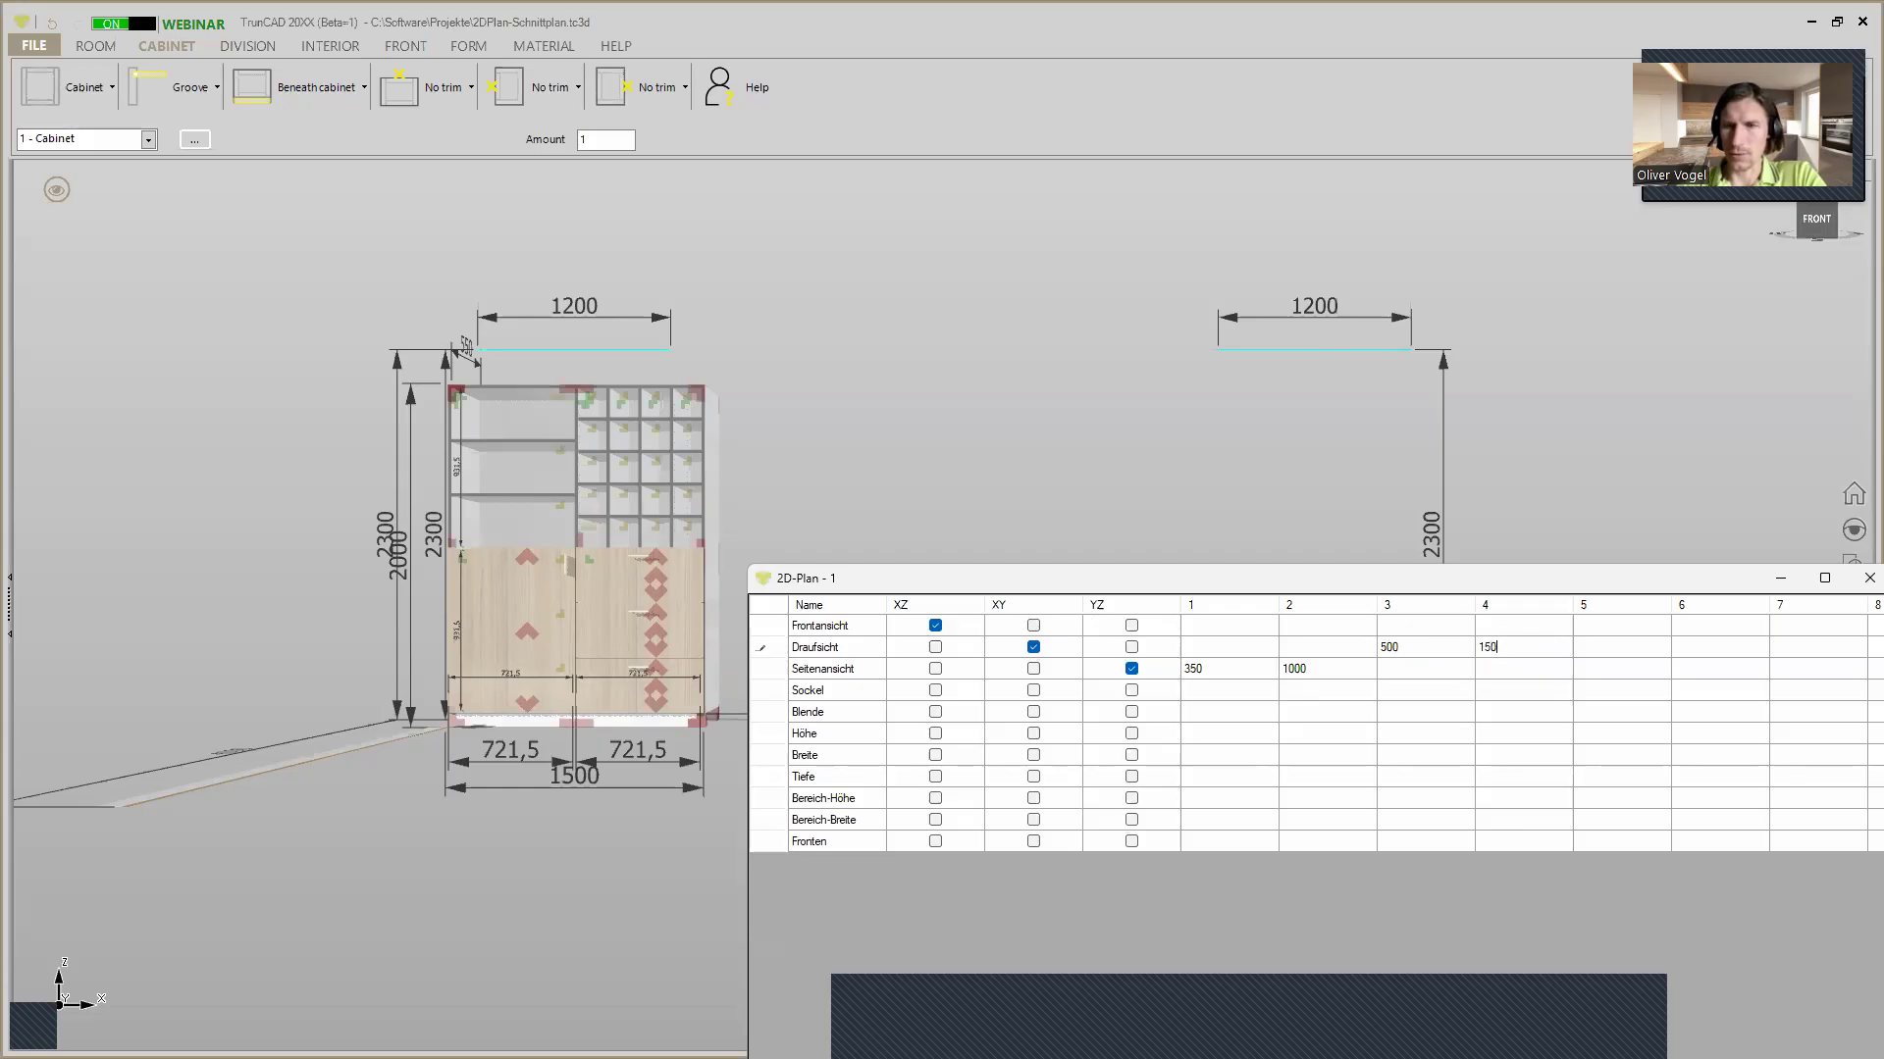
pyautogui.moveTo(1653, 579); pyautogui.dragTo(1589, 550)
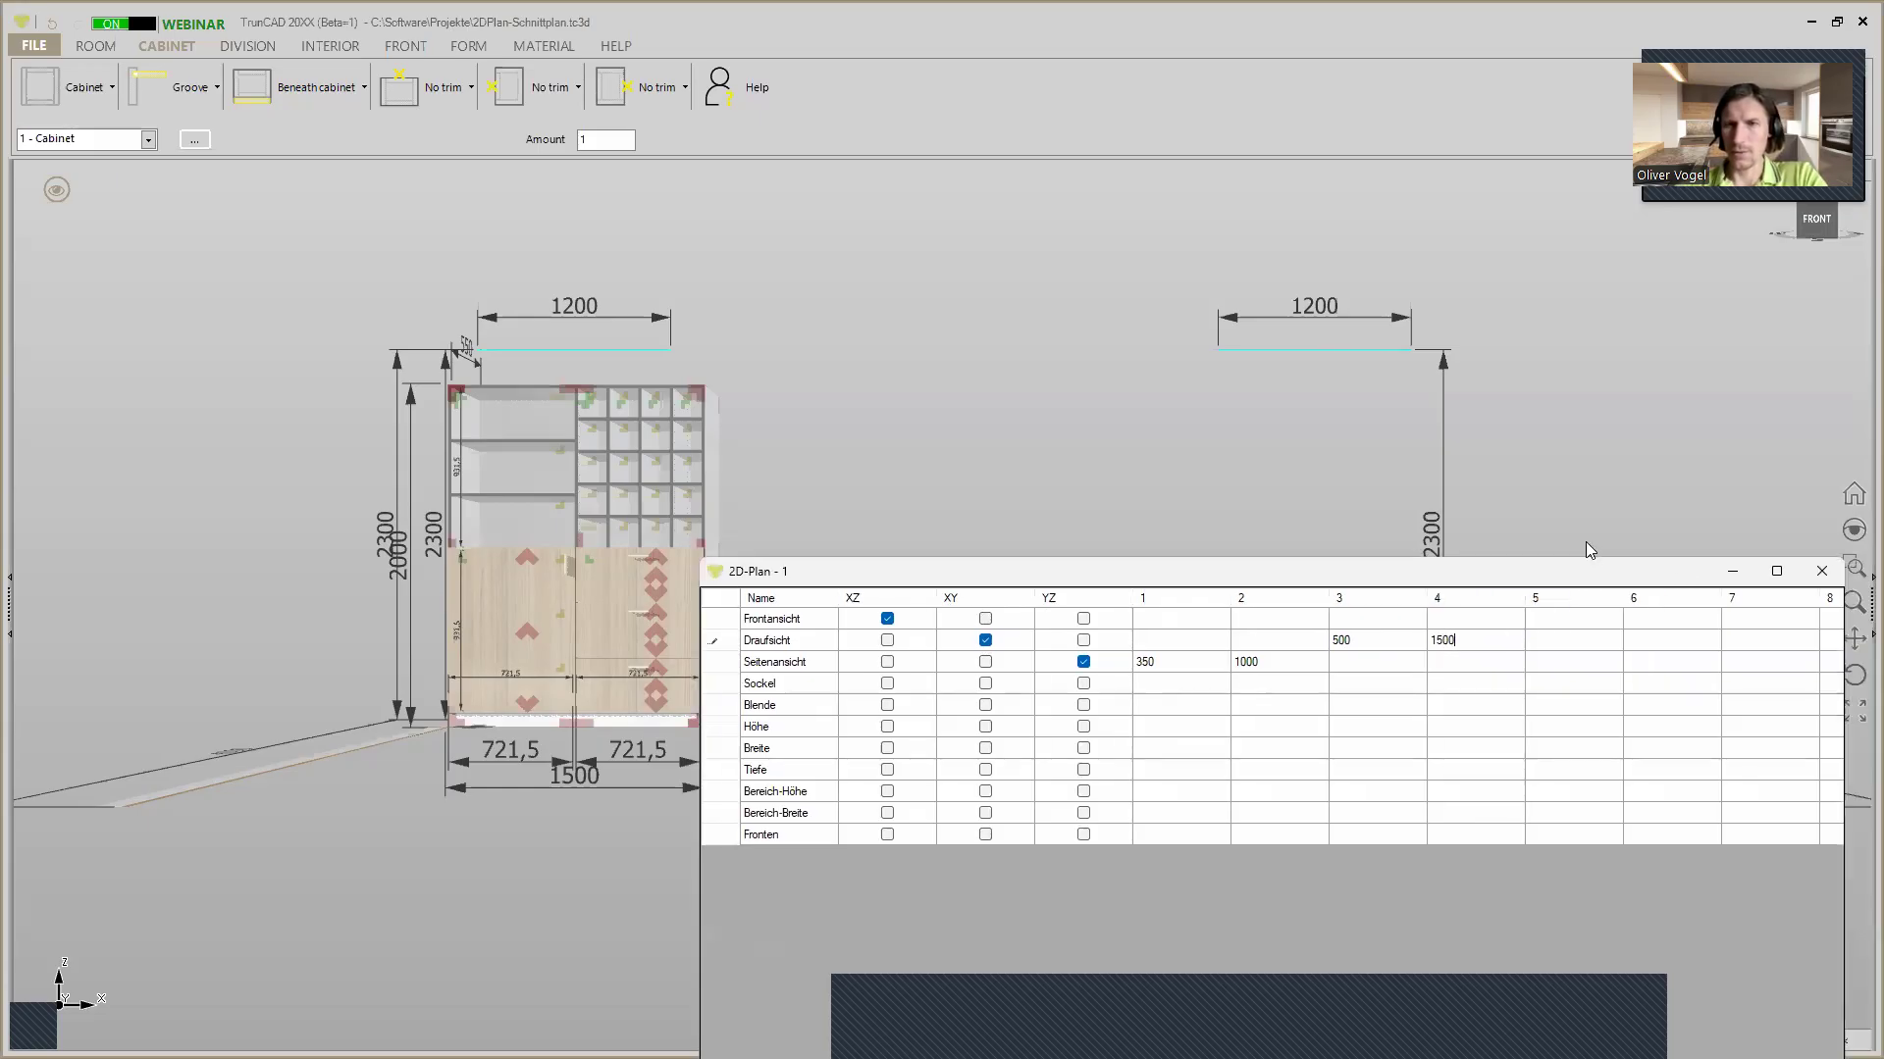
pyautogui.click(1833, 575)
# Export the cabinet as a 2D plan using the configured section positions
pyautogui.click(23, 49)
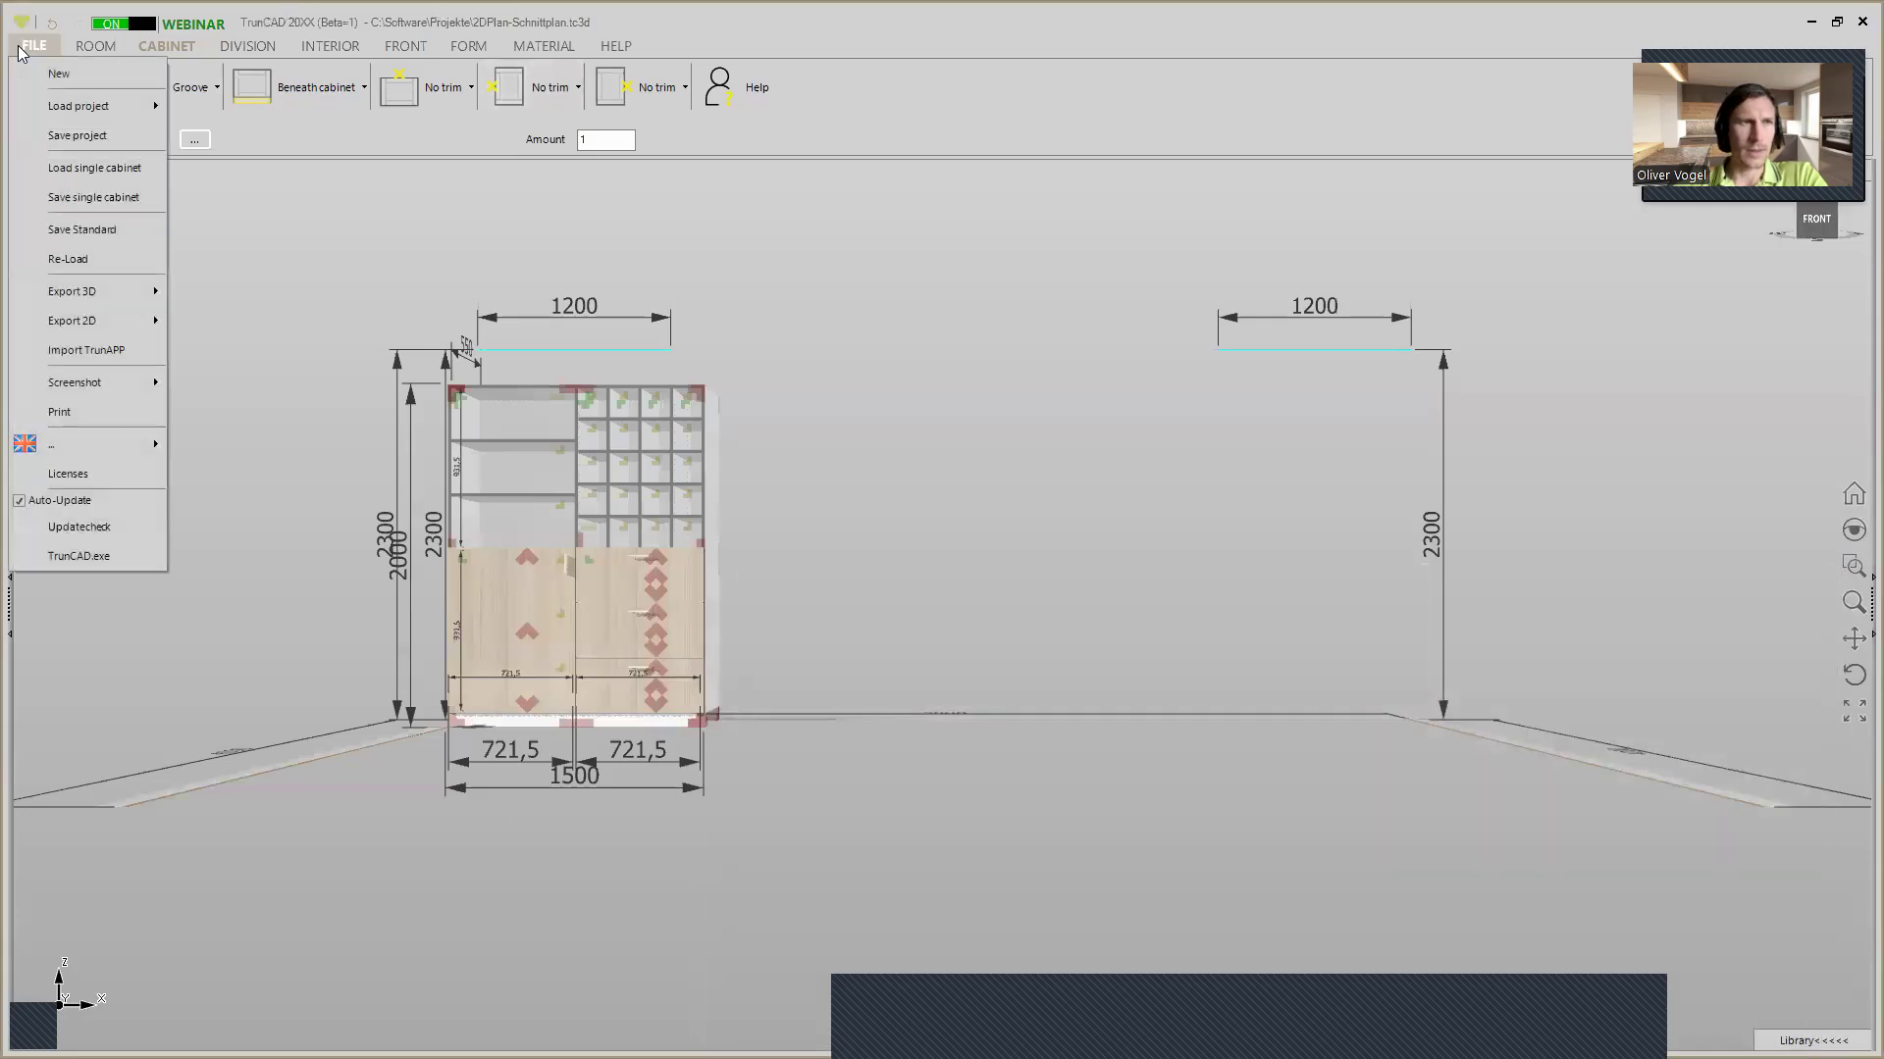
pyautogui.moveTo(78, 322)
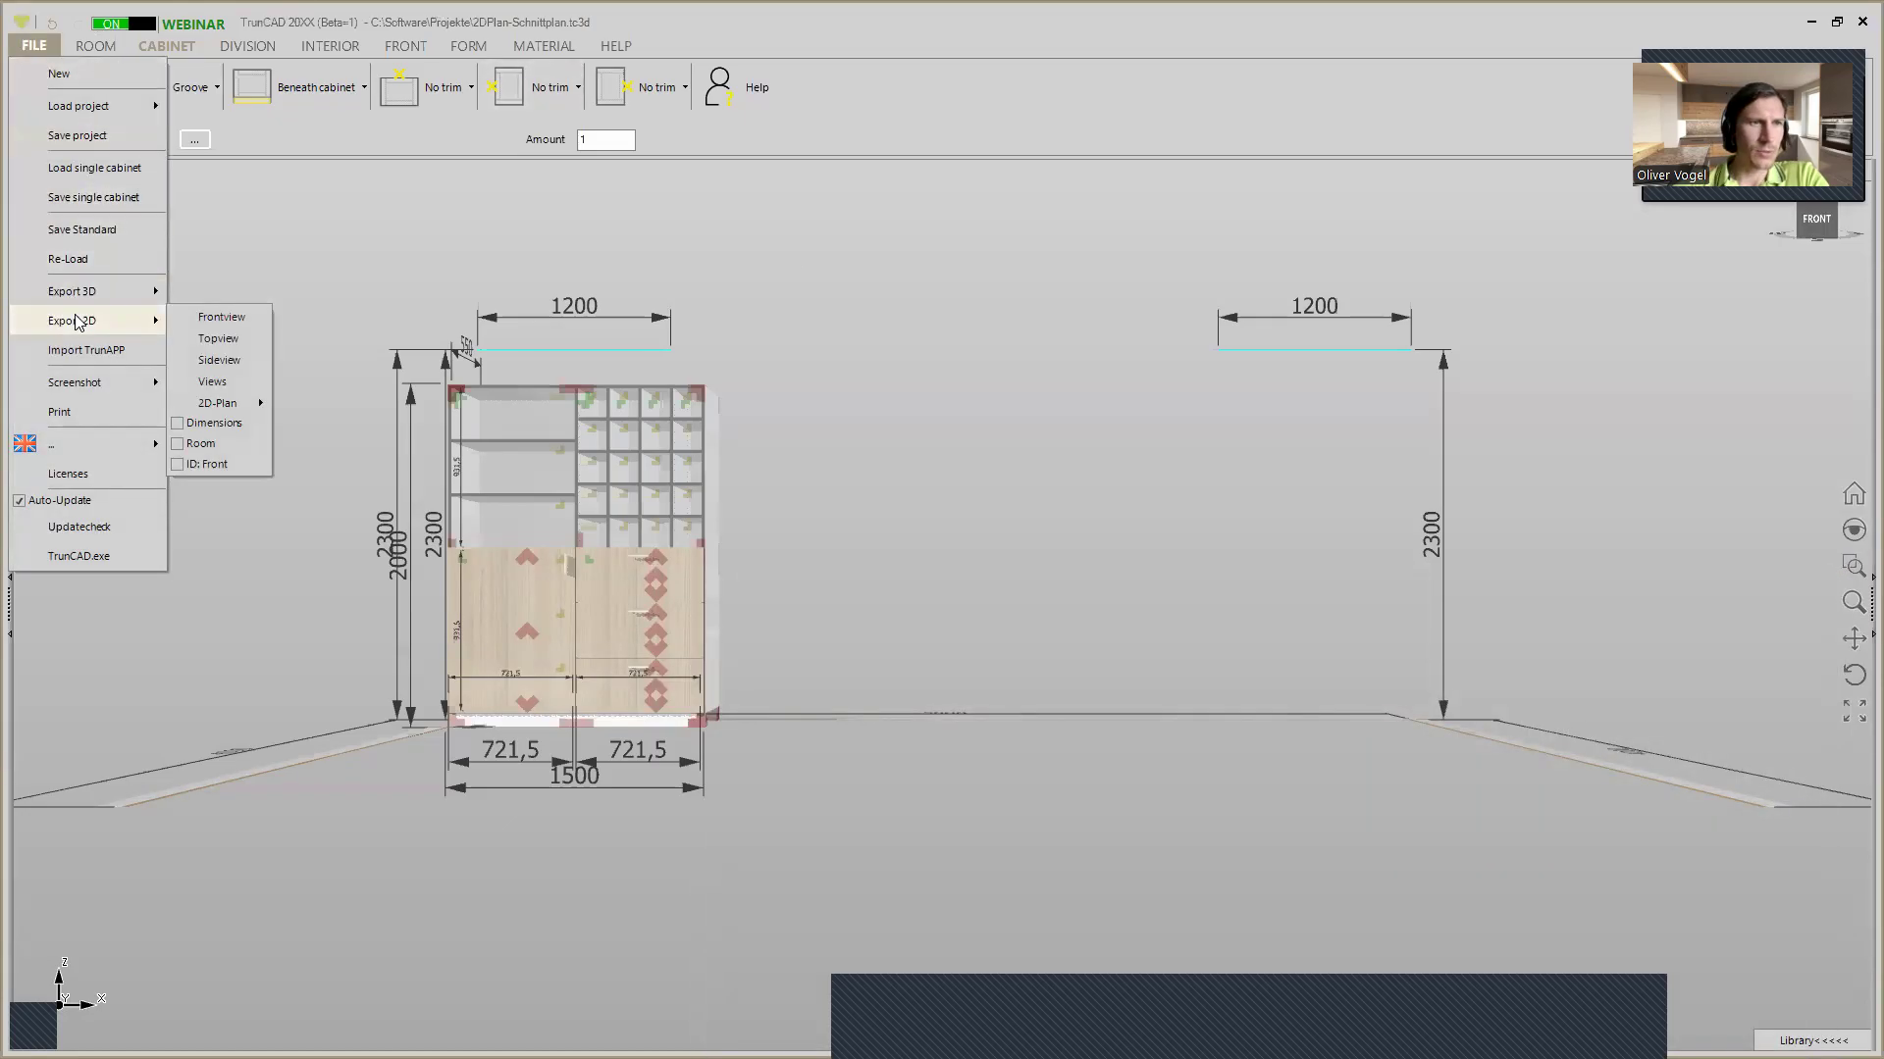
pyautogui.moveTo(209, 411)
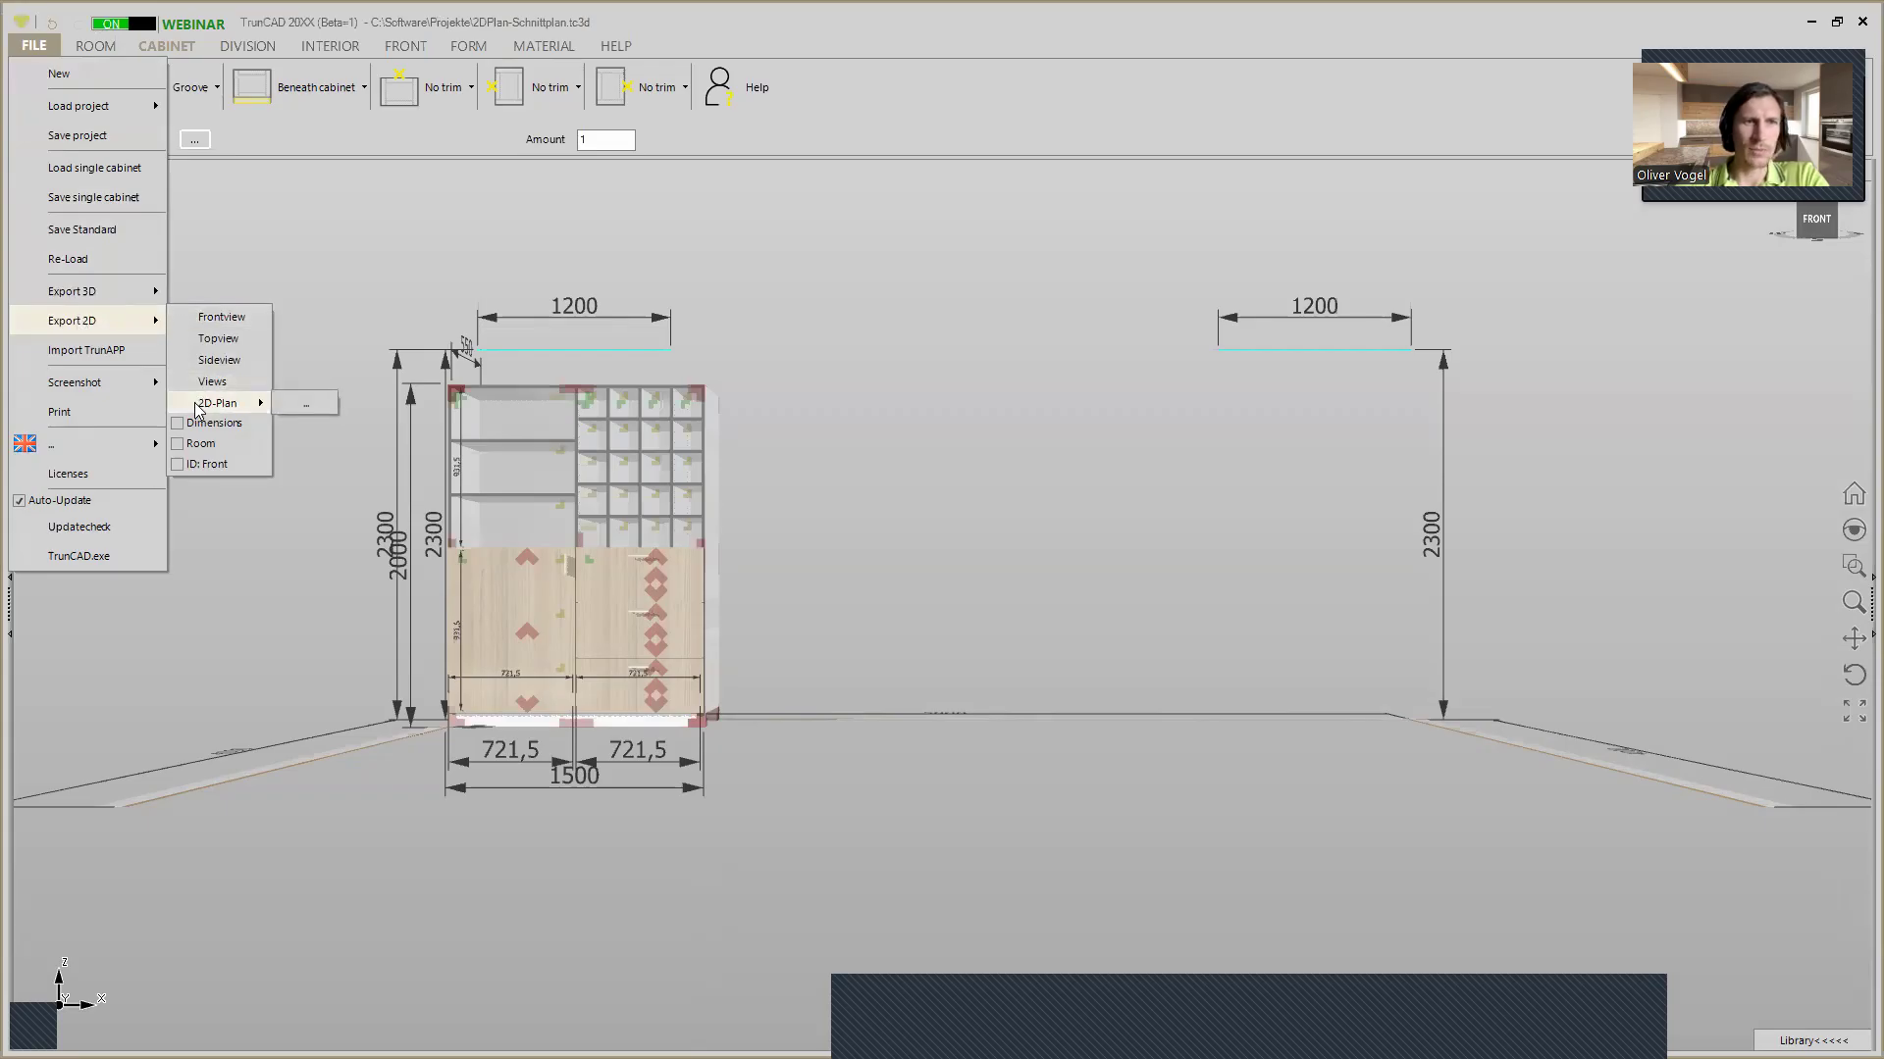
pyautogui.click(197, 405)
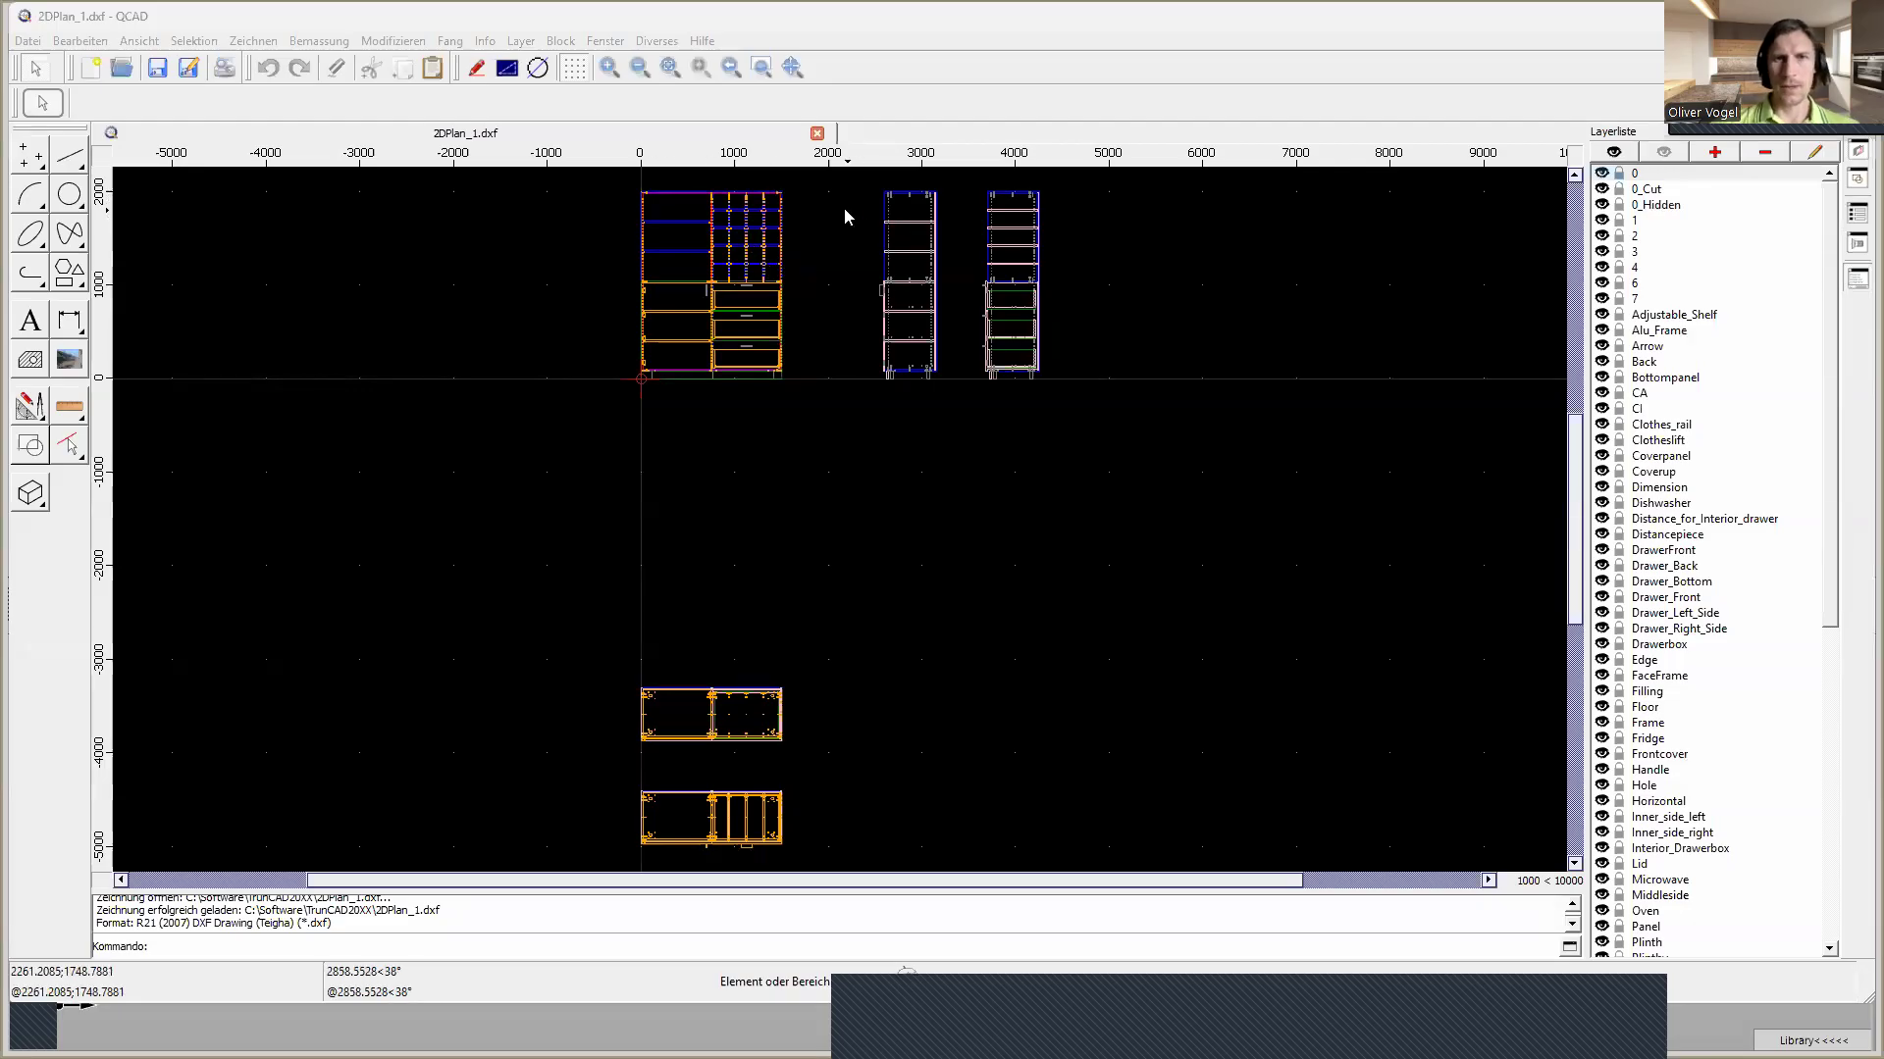
# Examine the front view, both side sections and both top-view sections of the exported 2DPlan_1.dxf in QCAD
pyautogui.scroll(1, 919, 193)
pyautogui.scroll(3, 942, 206)
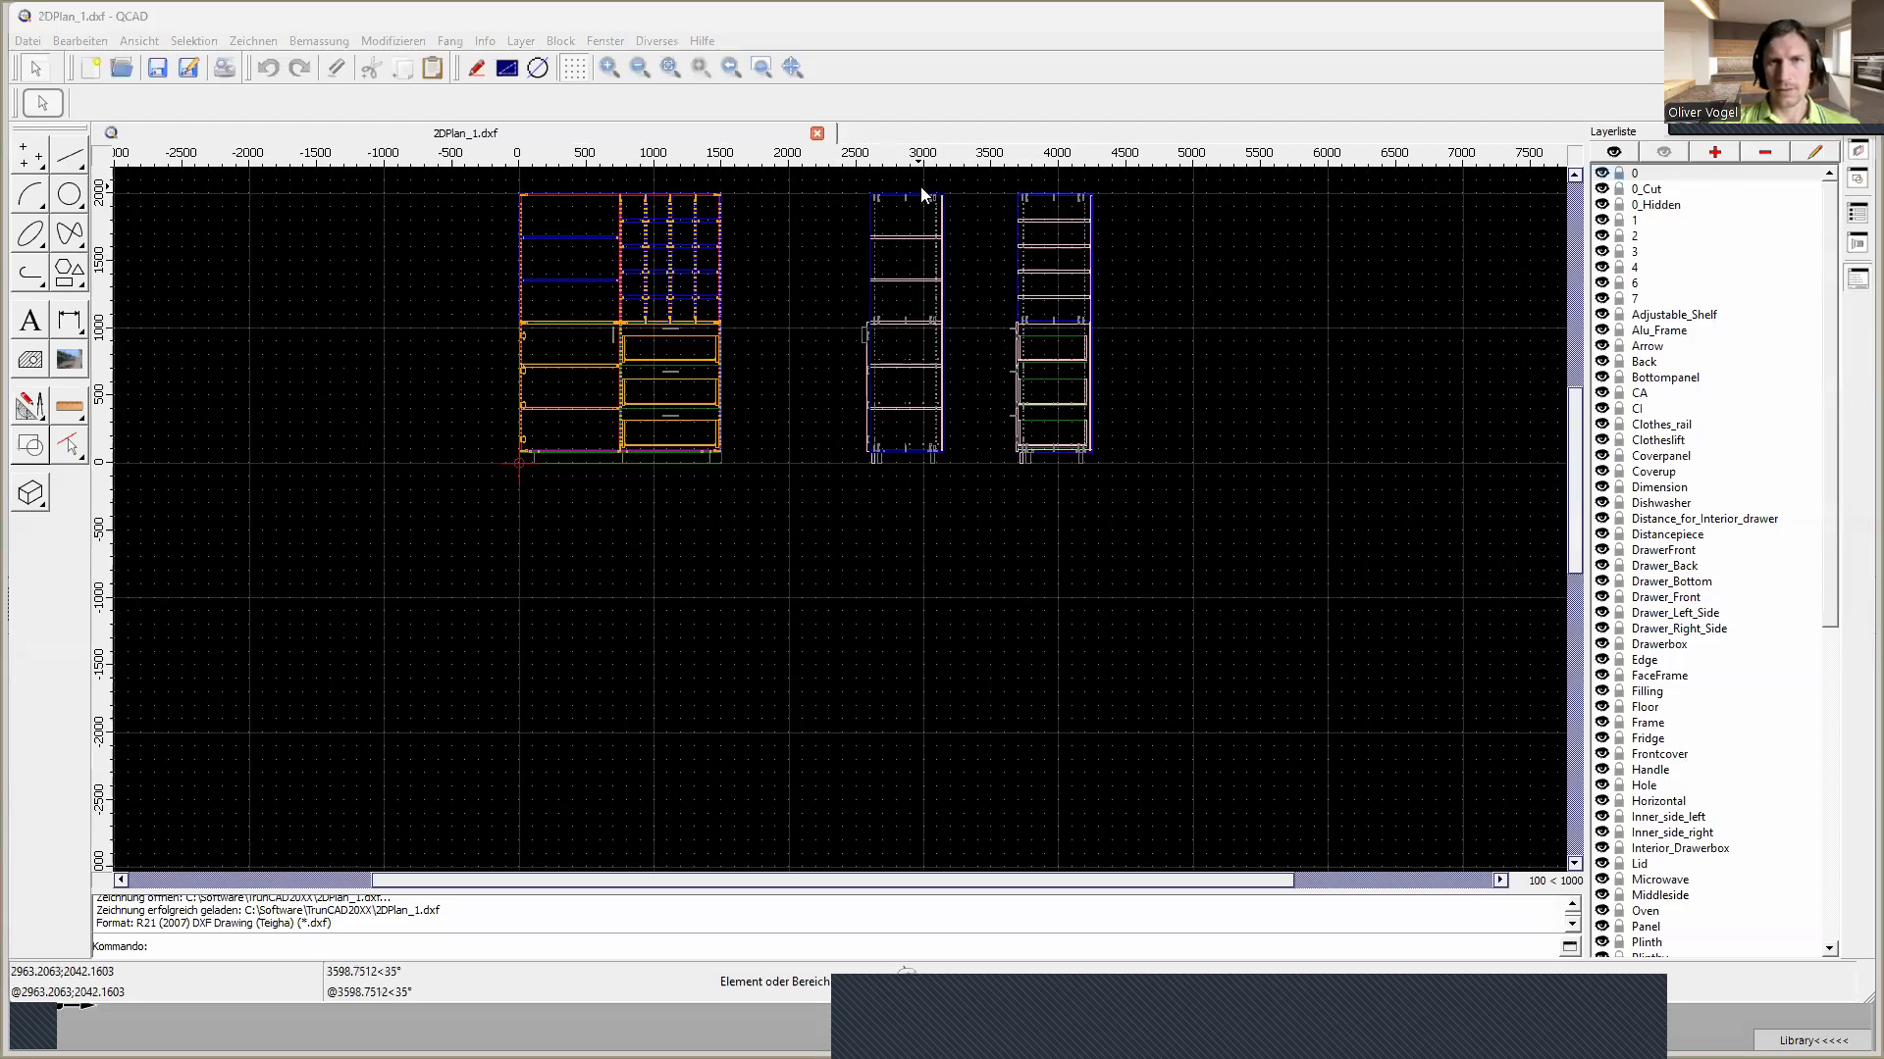
pyautogui.scroll(-2, 1072, 259)
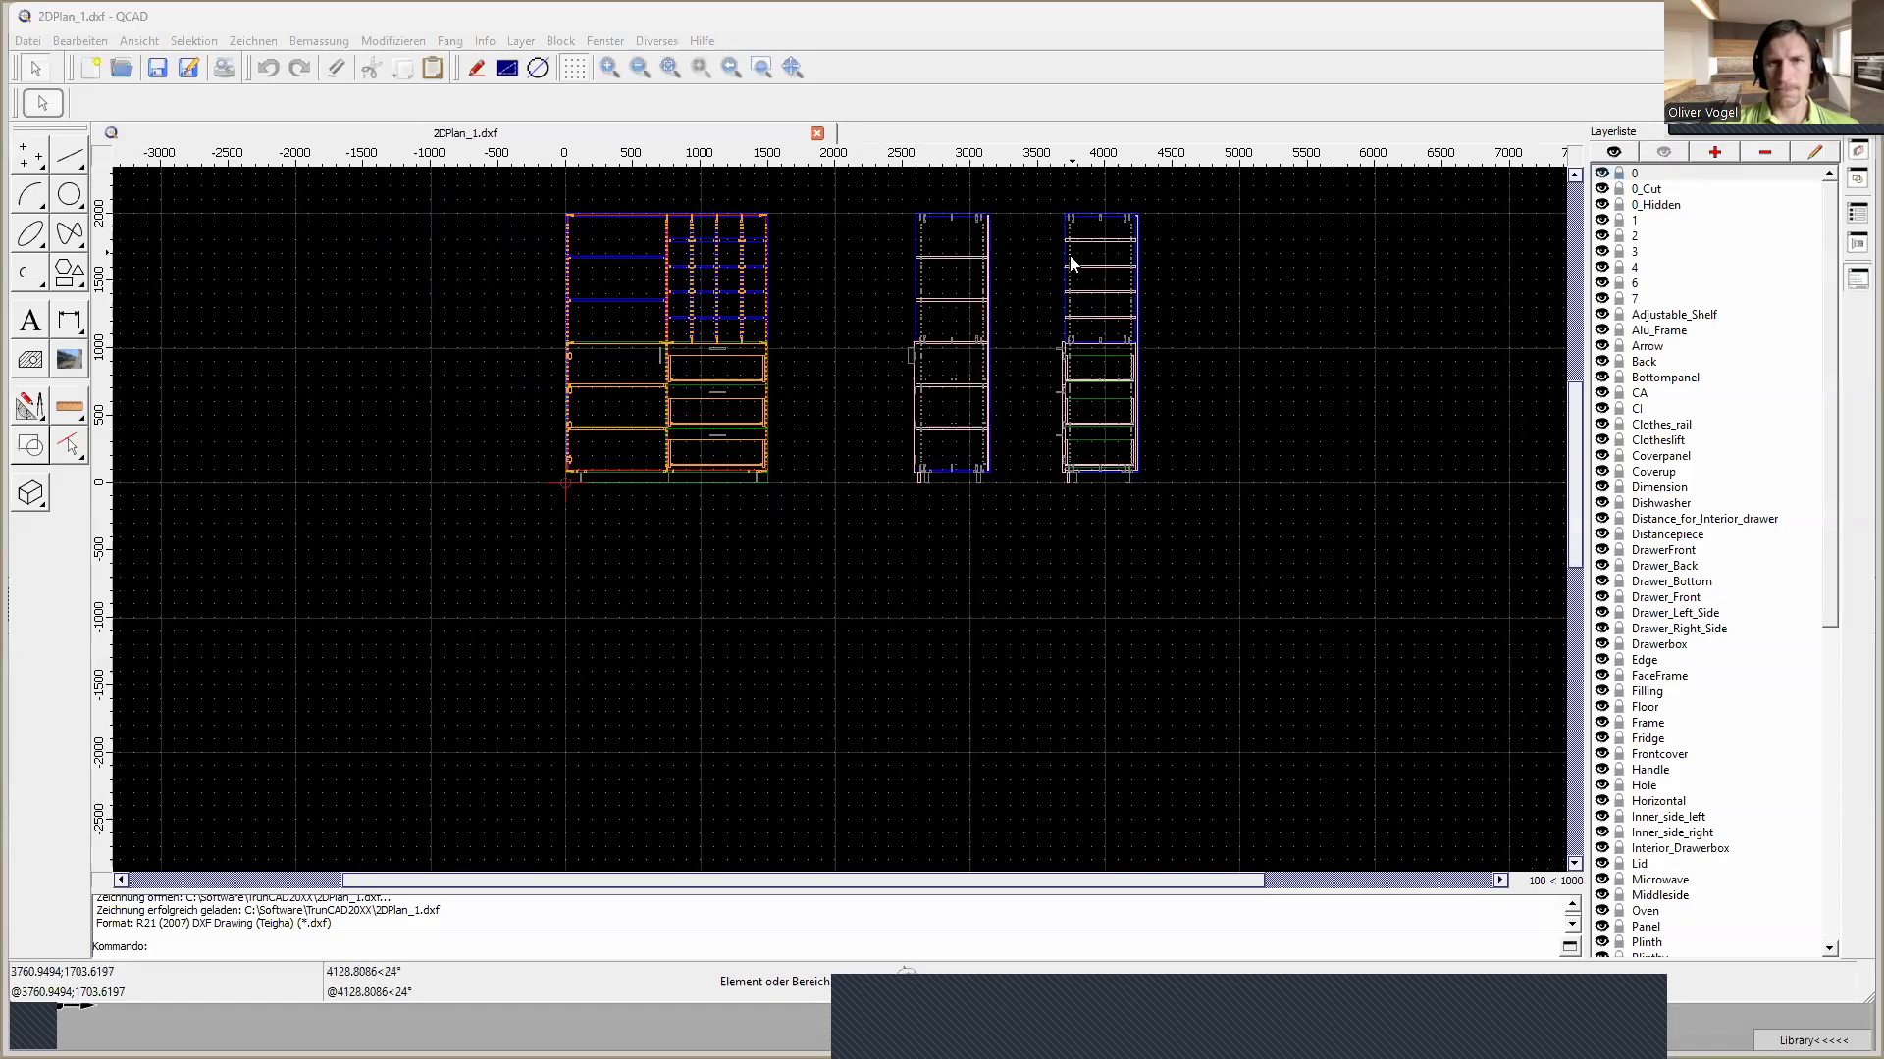
pyautogui.scroll(-1, 1010, 316)
pyautogui.scroll(-1, 1097, 324)
pyautogui.scroll(-1, 1097, 324)
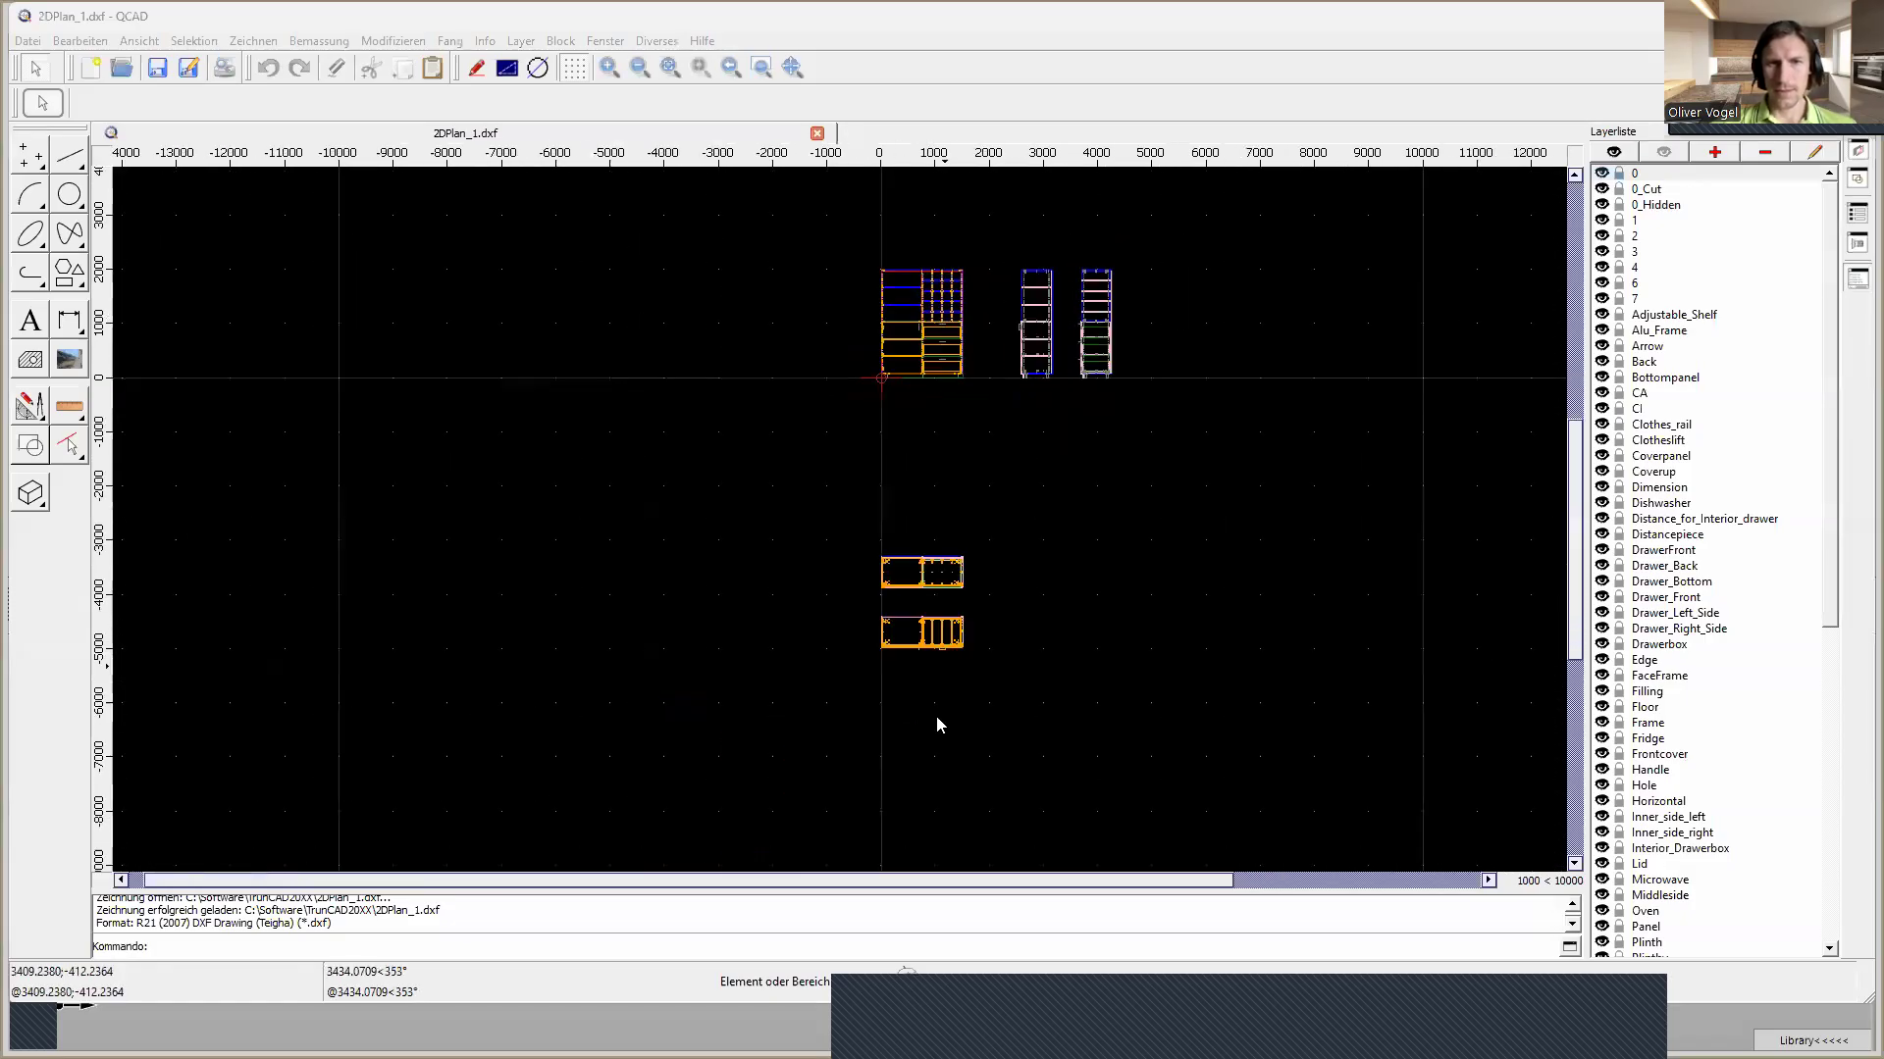
pyautogui.scroll(4, 934, 642)
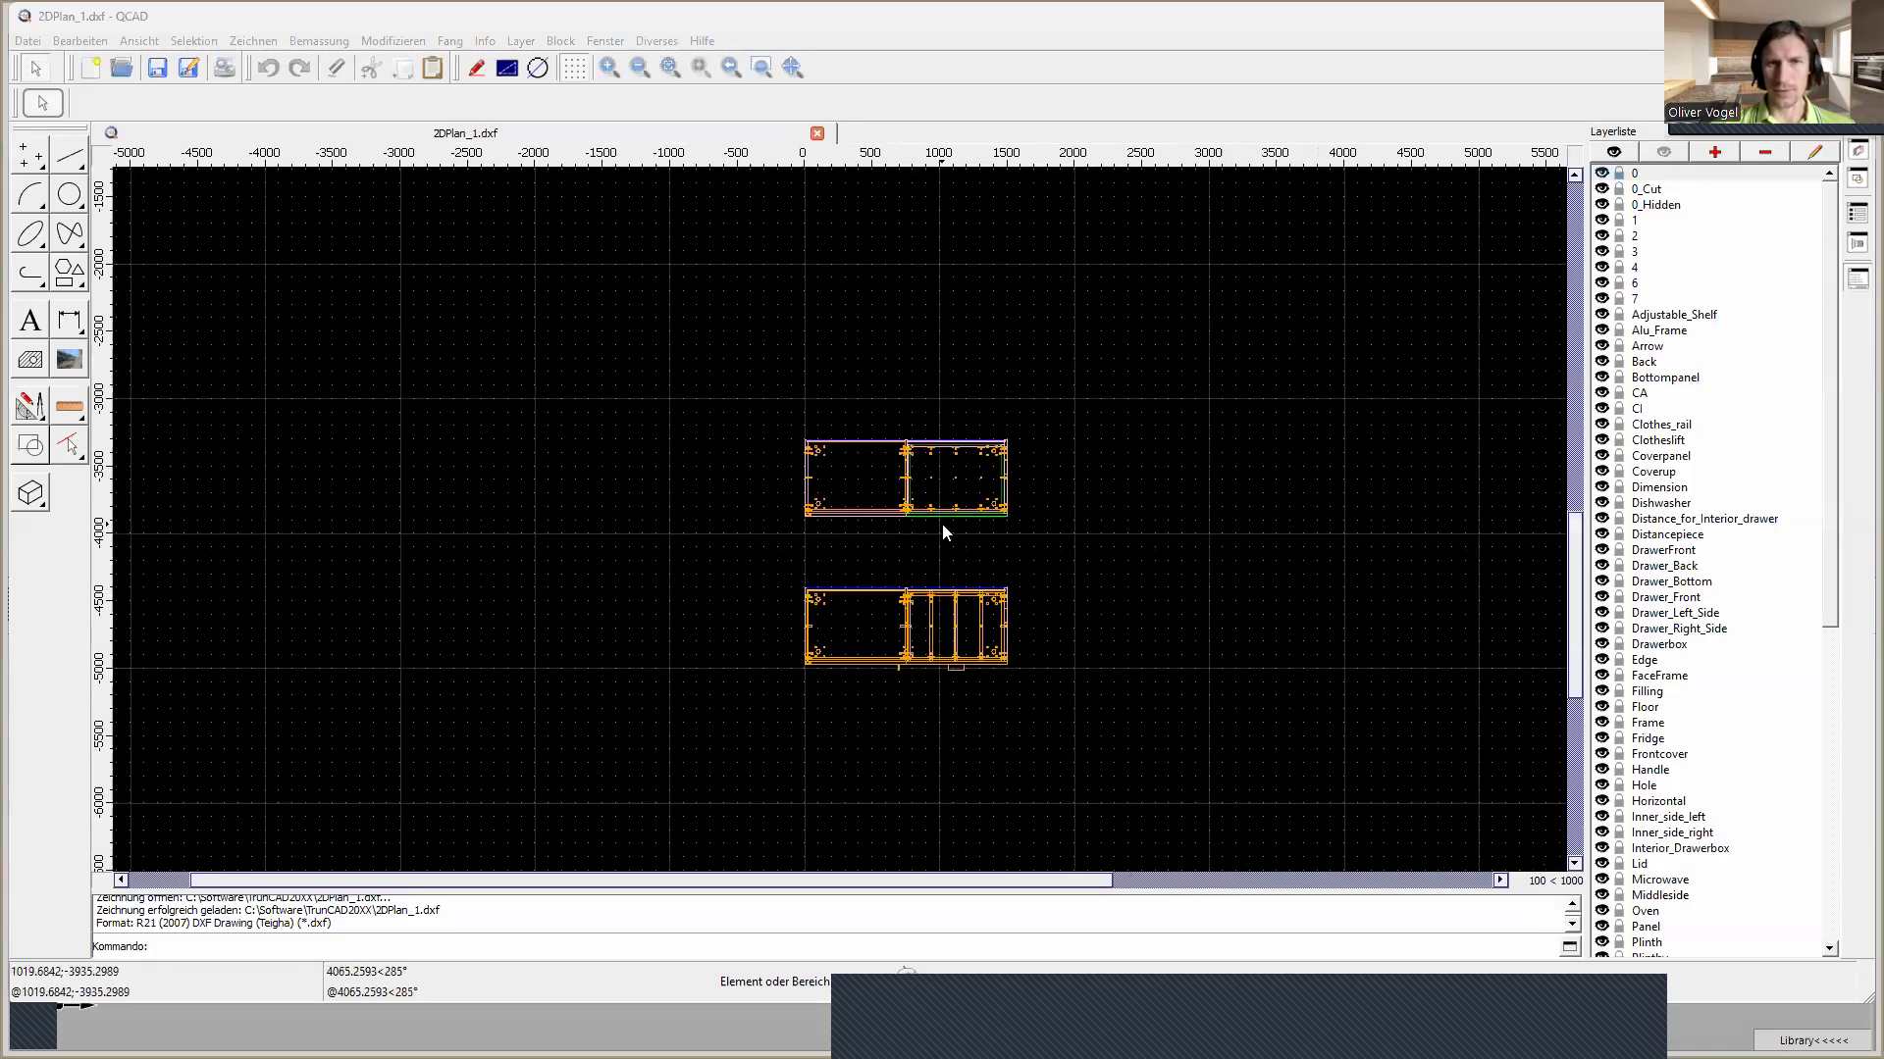
pyautogui.scroll(2, 942, 522)
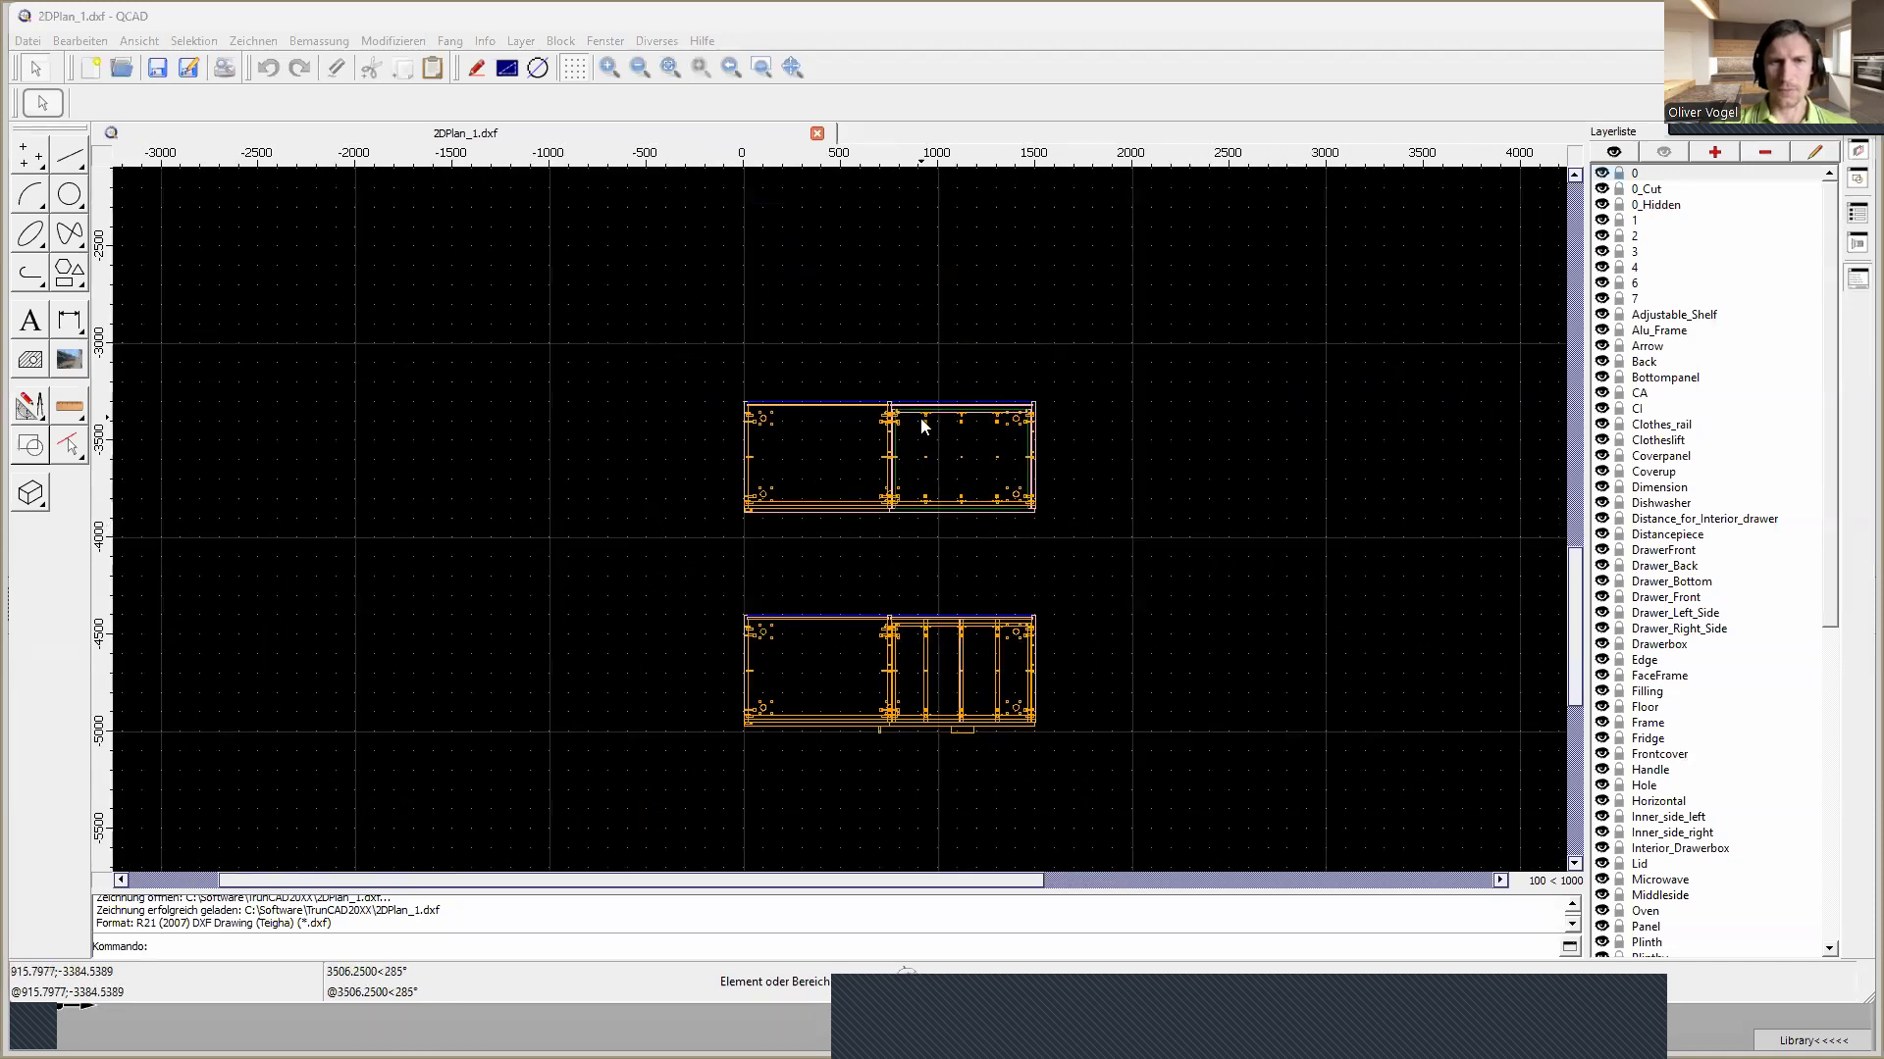
pyautogui.scroll(2, 920, 420)
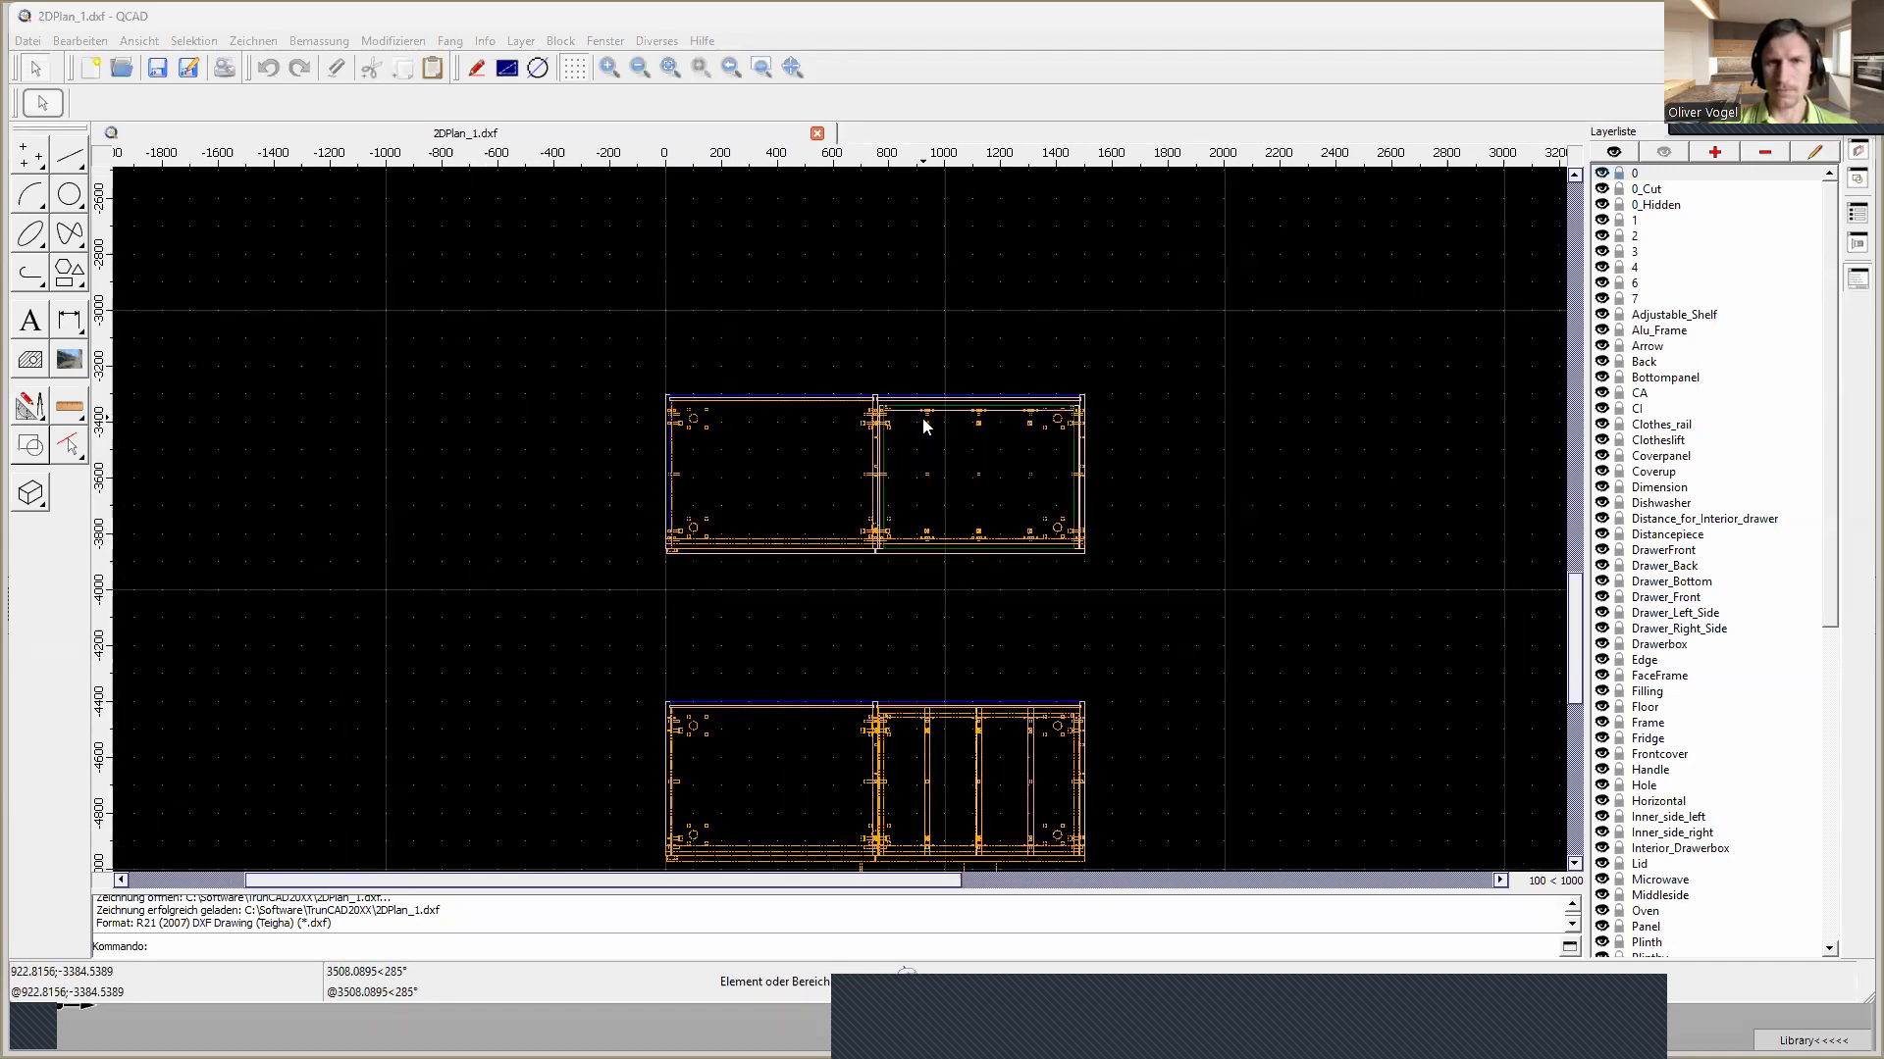
pyautogui.scroll(-1, 922, 424)
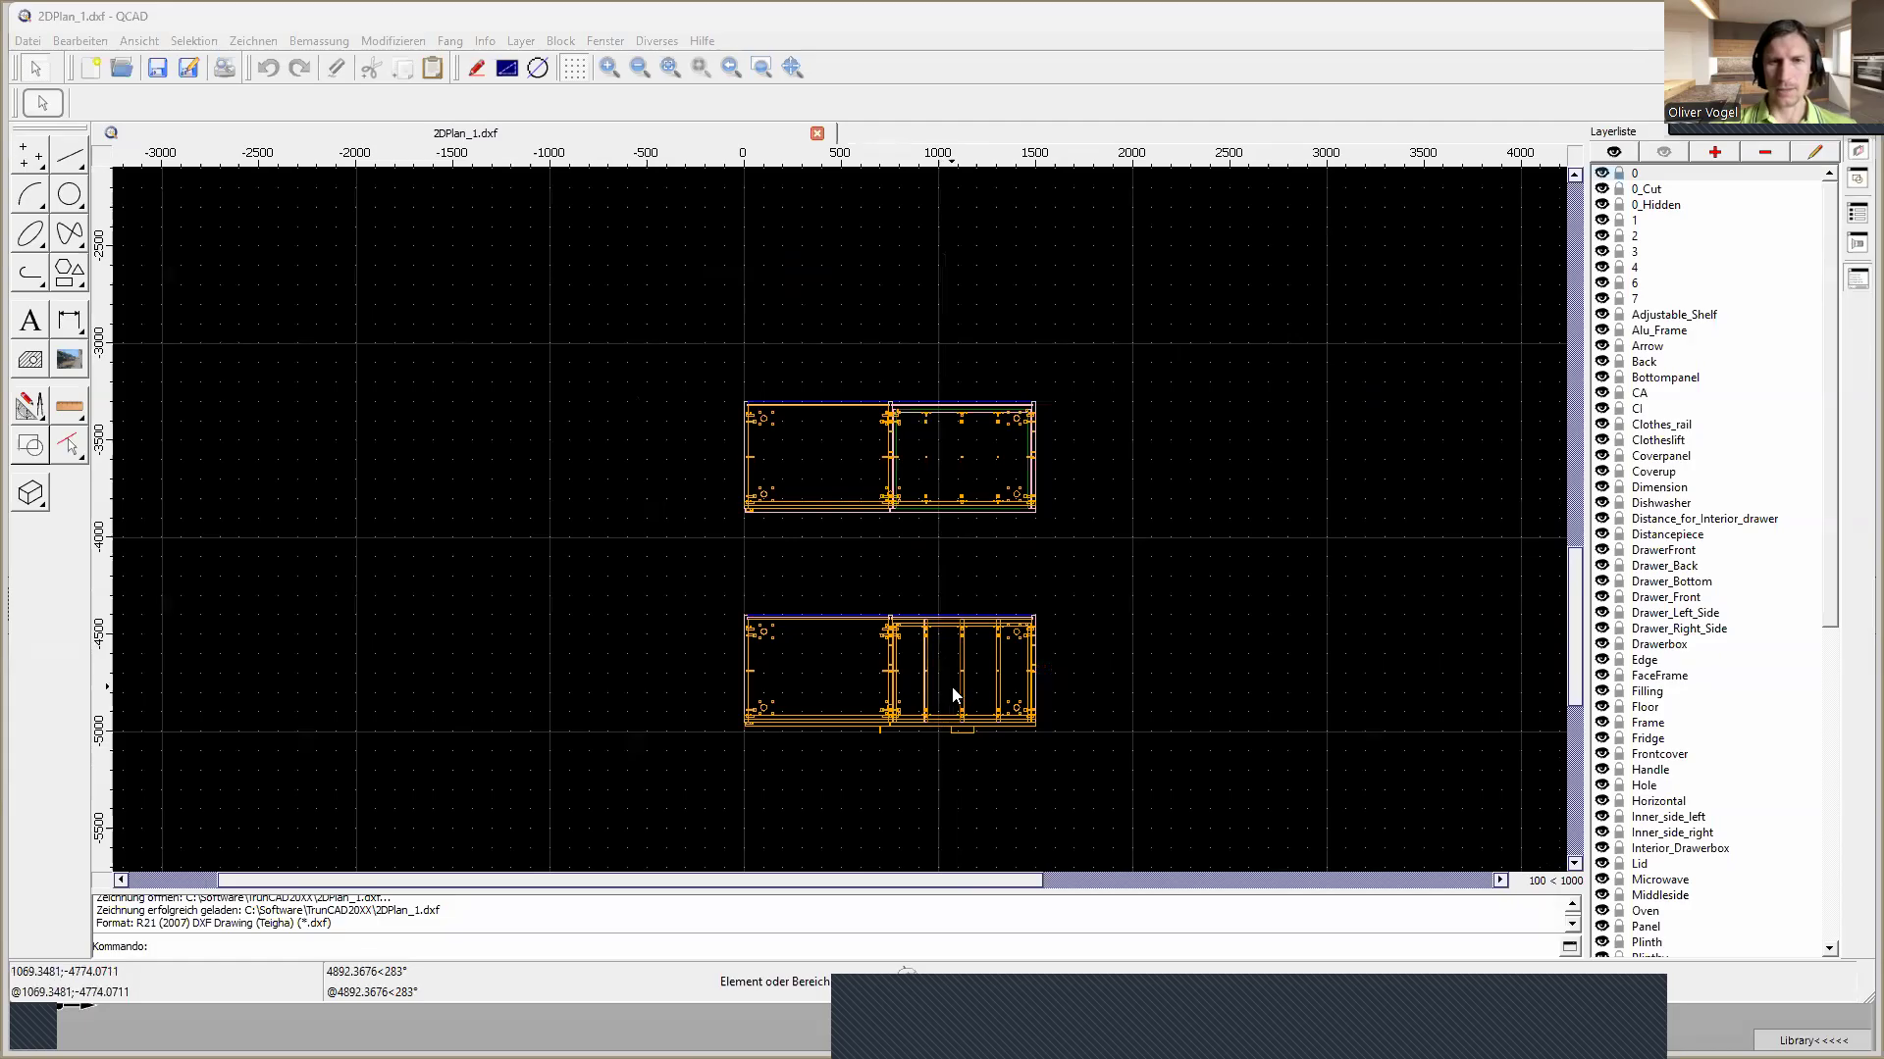
pyautogui.scroll(1, 952, 712)
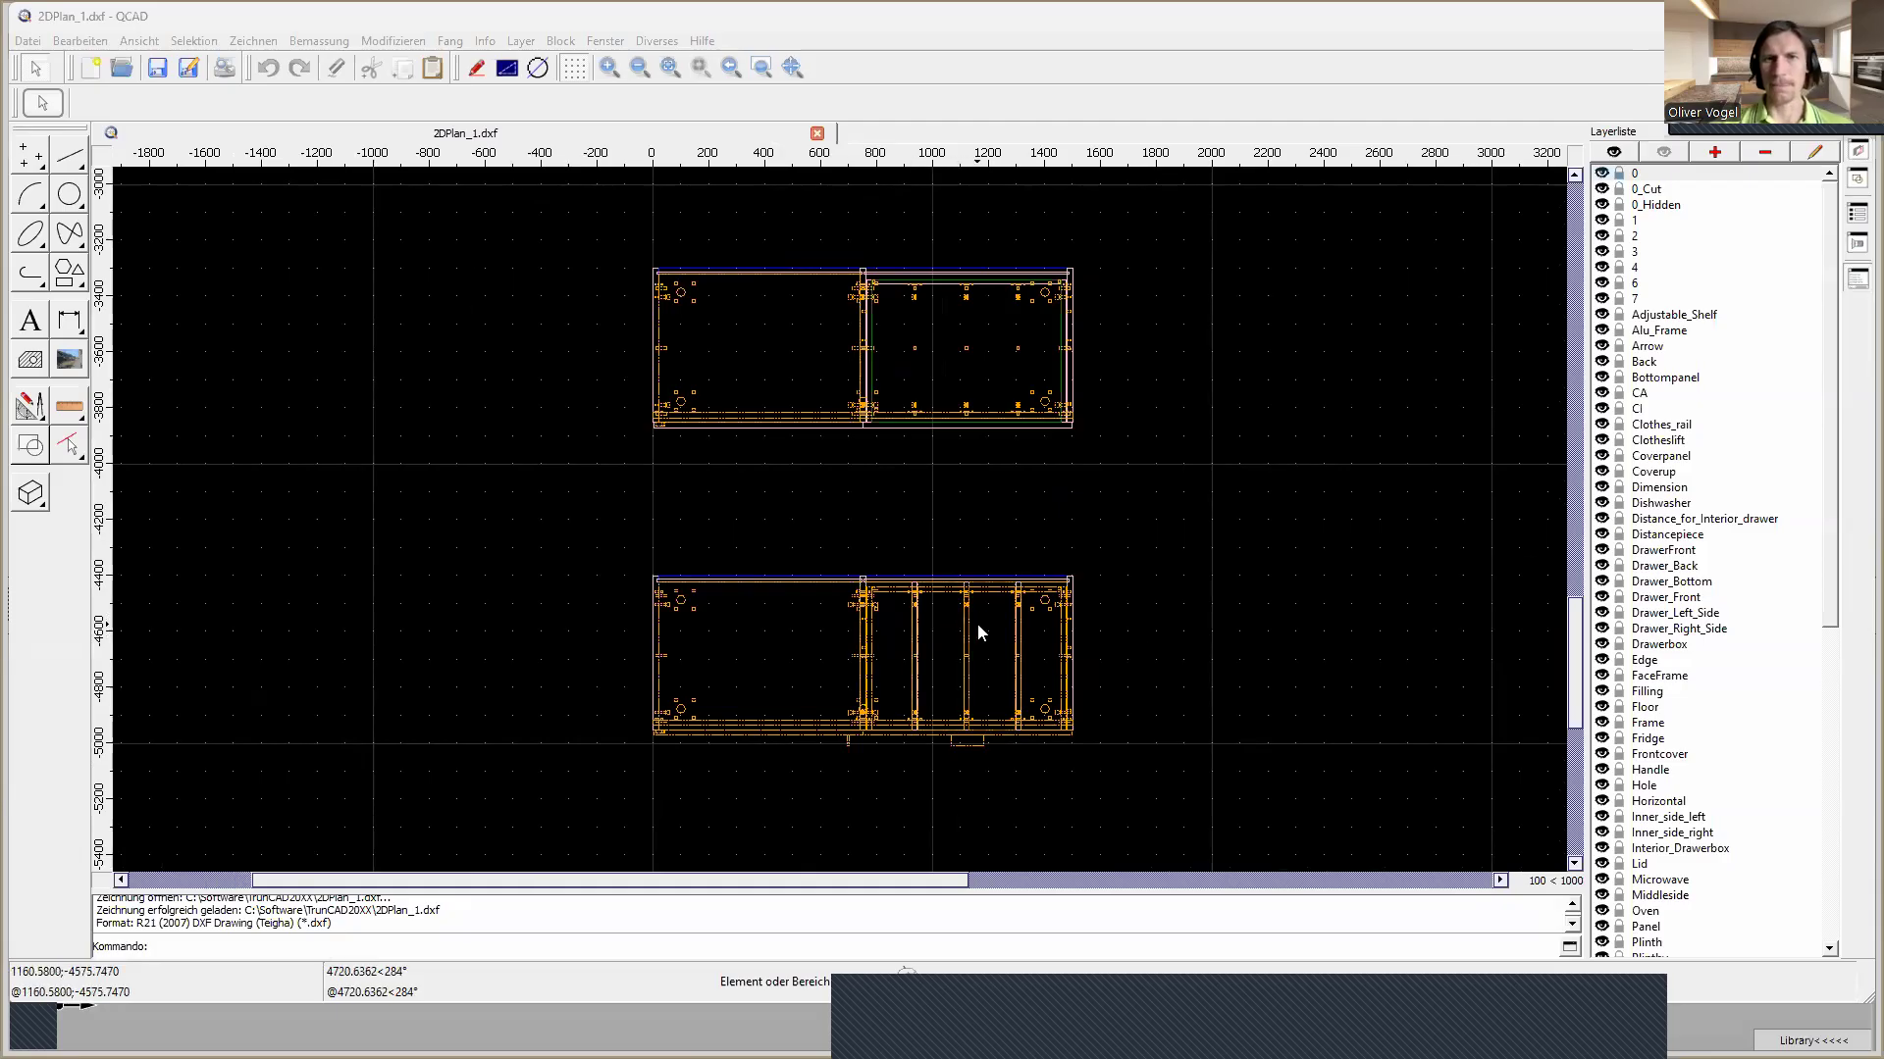
pyautogui.scroll(-4, 977, 622)
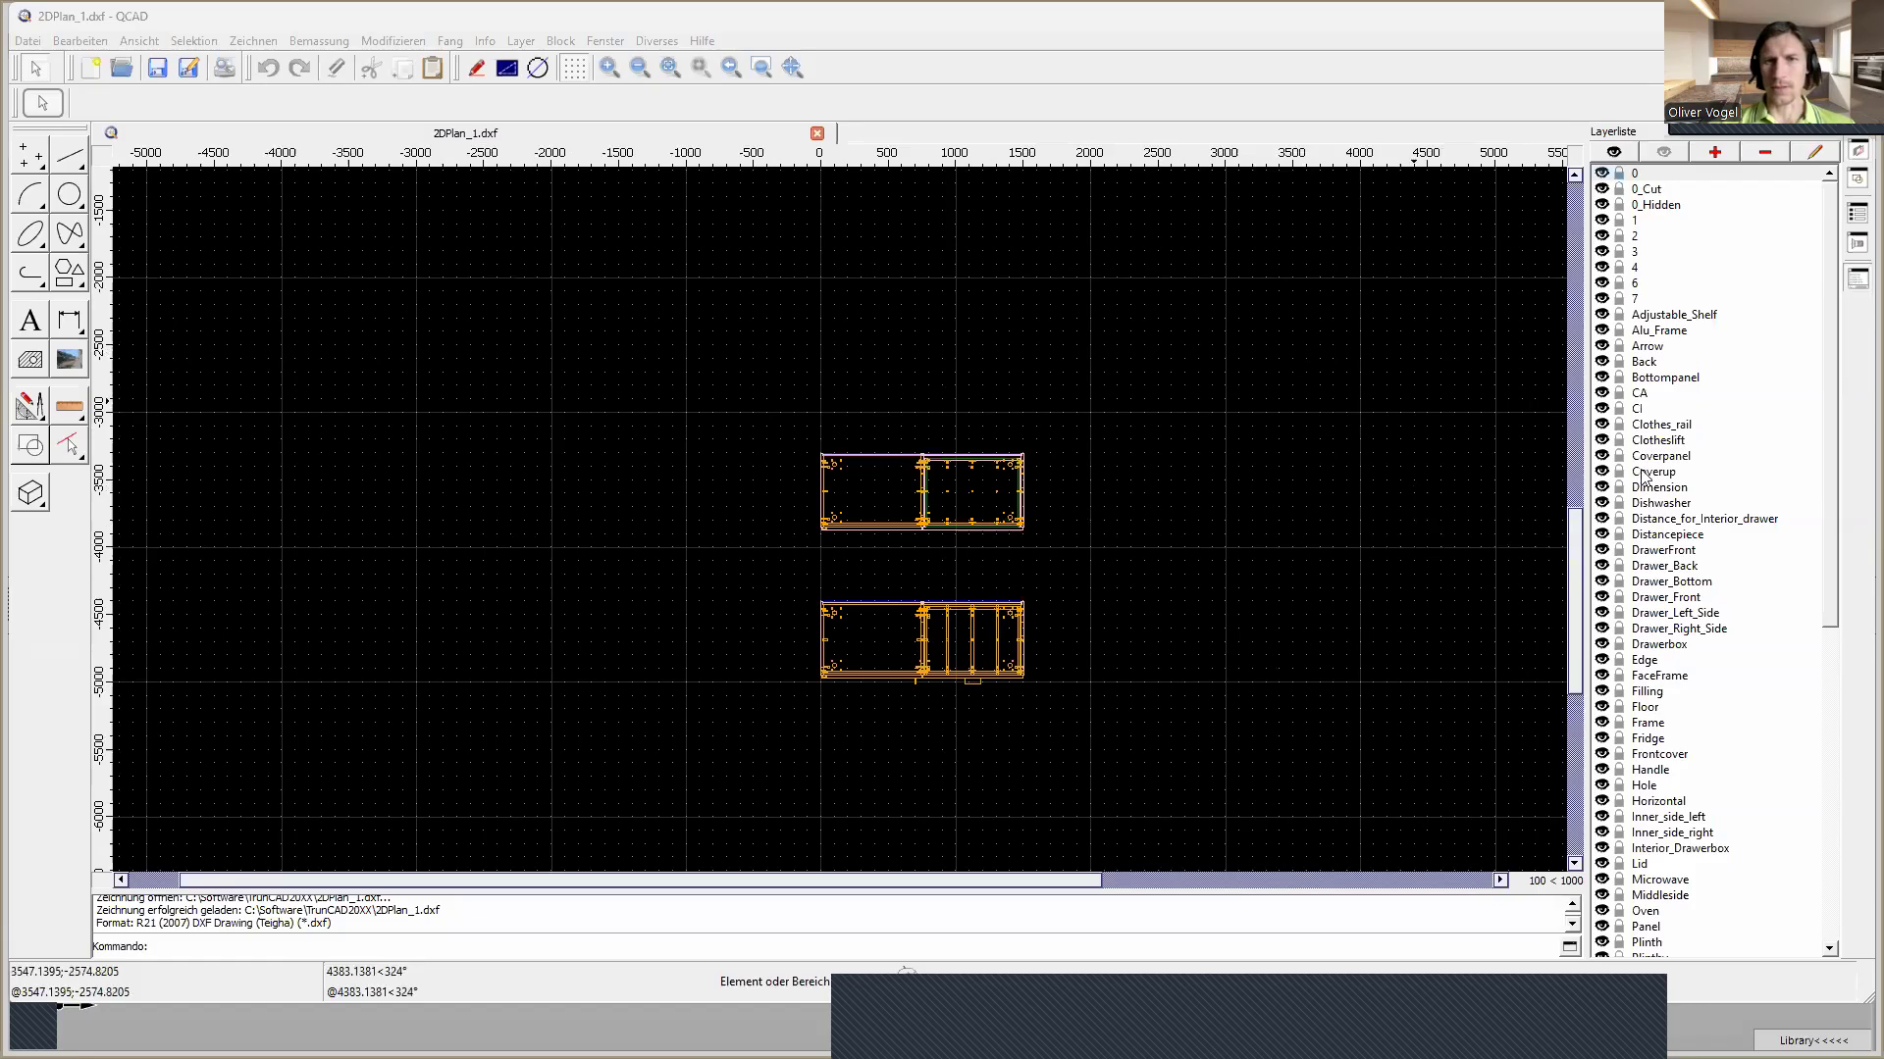
pyautogui.moveTo(1574, 508); pyautogui.dragTo(1576, 372)
pyautogui.moveTo(912, 881); pyautogui.dragTo(997, 886)
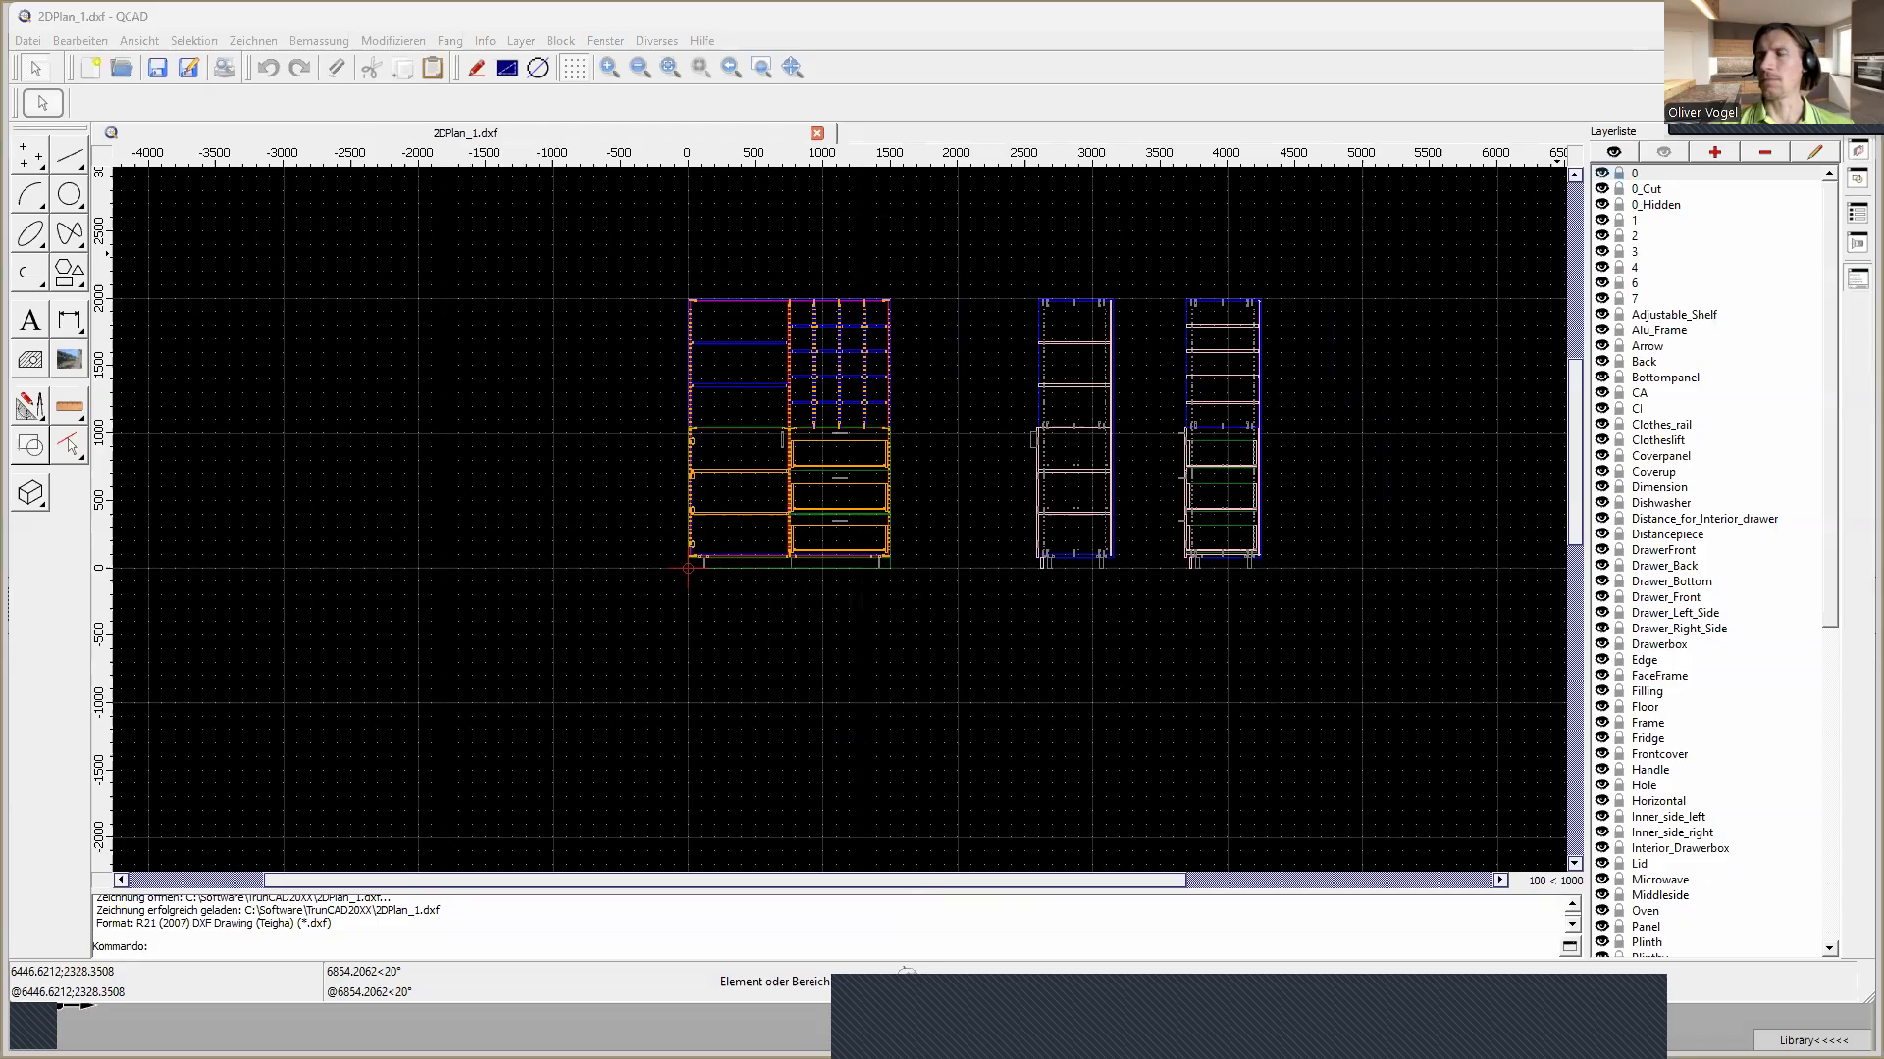
# Hatch the upper shelf in the first side section with pattern ACAD_ISO02W100 at scale 2 and angle 45
pyautogui.click(30, 364)
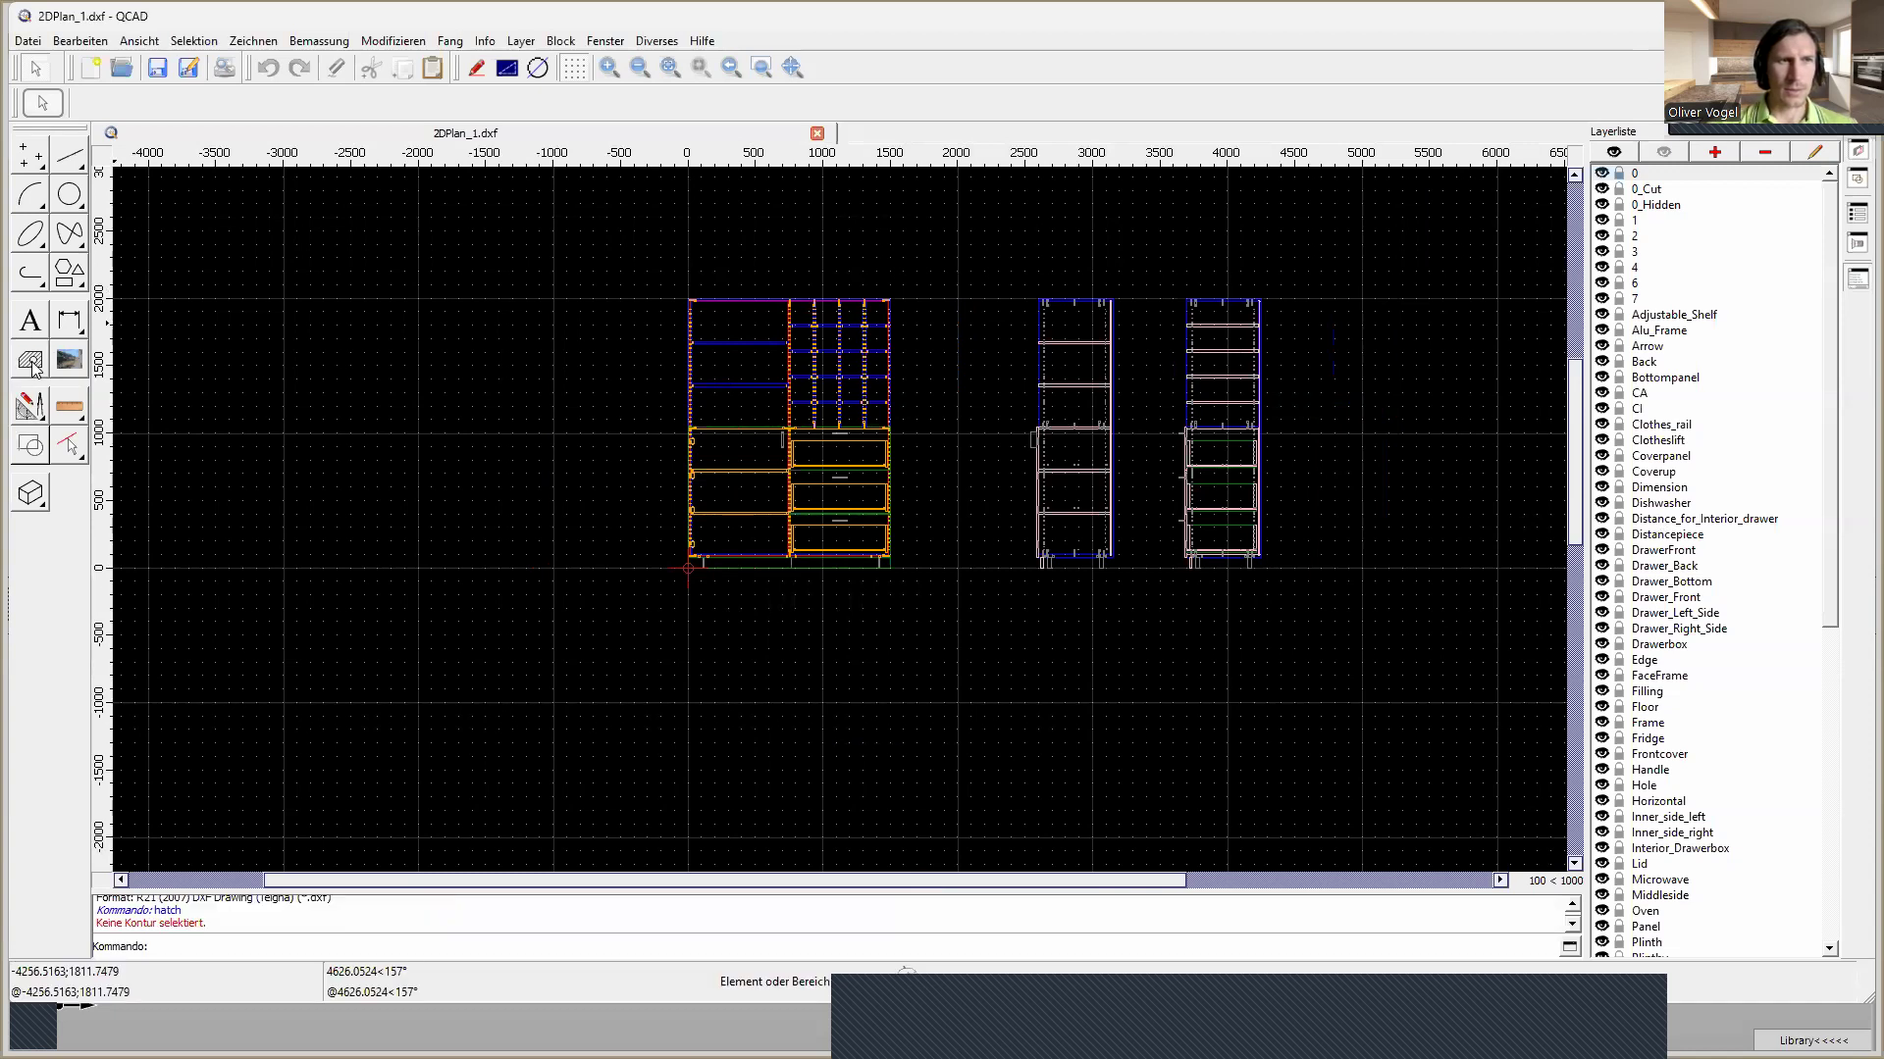
pyautogui.click(32, 366)
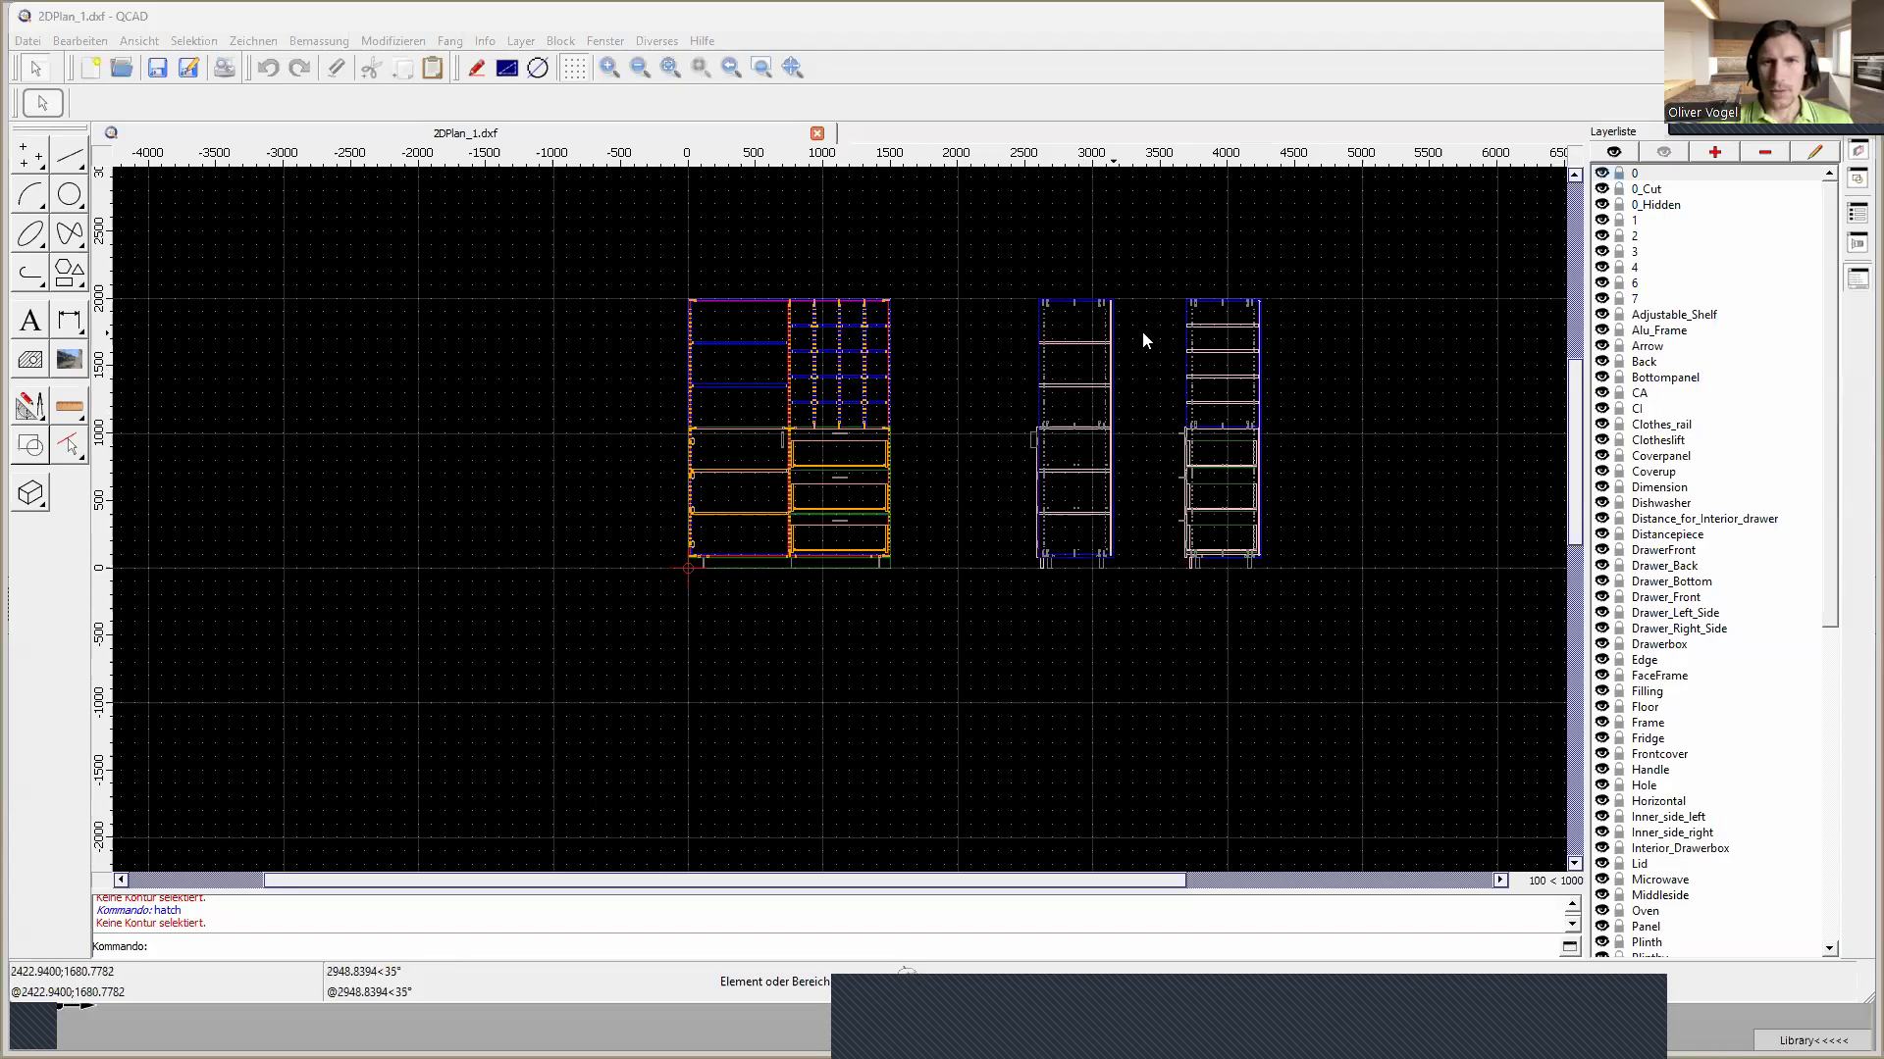
pyautogui.scroll(2, 1103, 356)
pyautogui.scroll(3, 1103, 355)
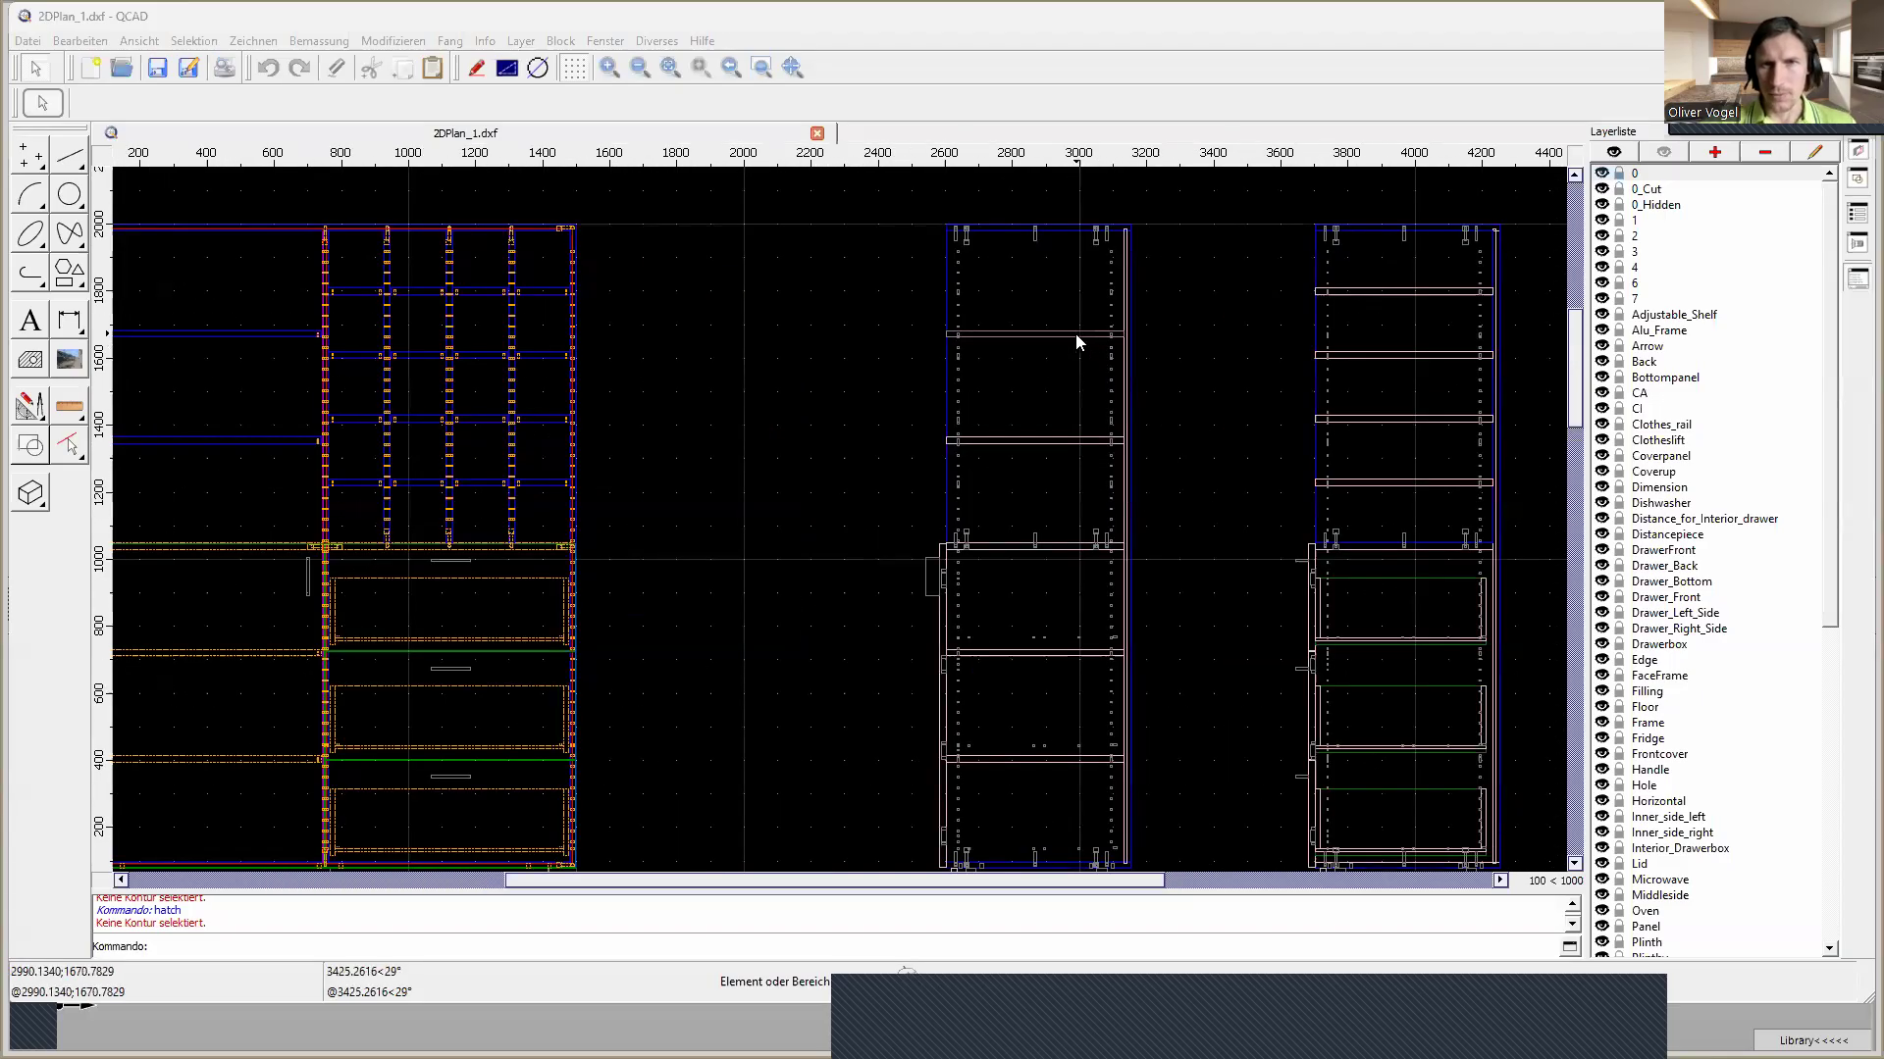
pyautogui.scroll(2, 1076, 334)
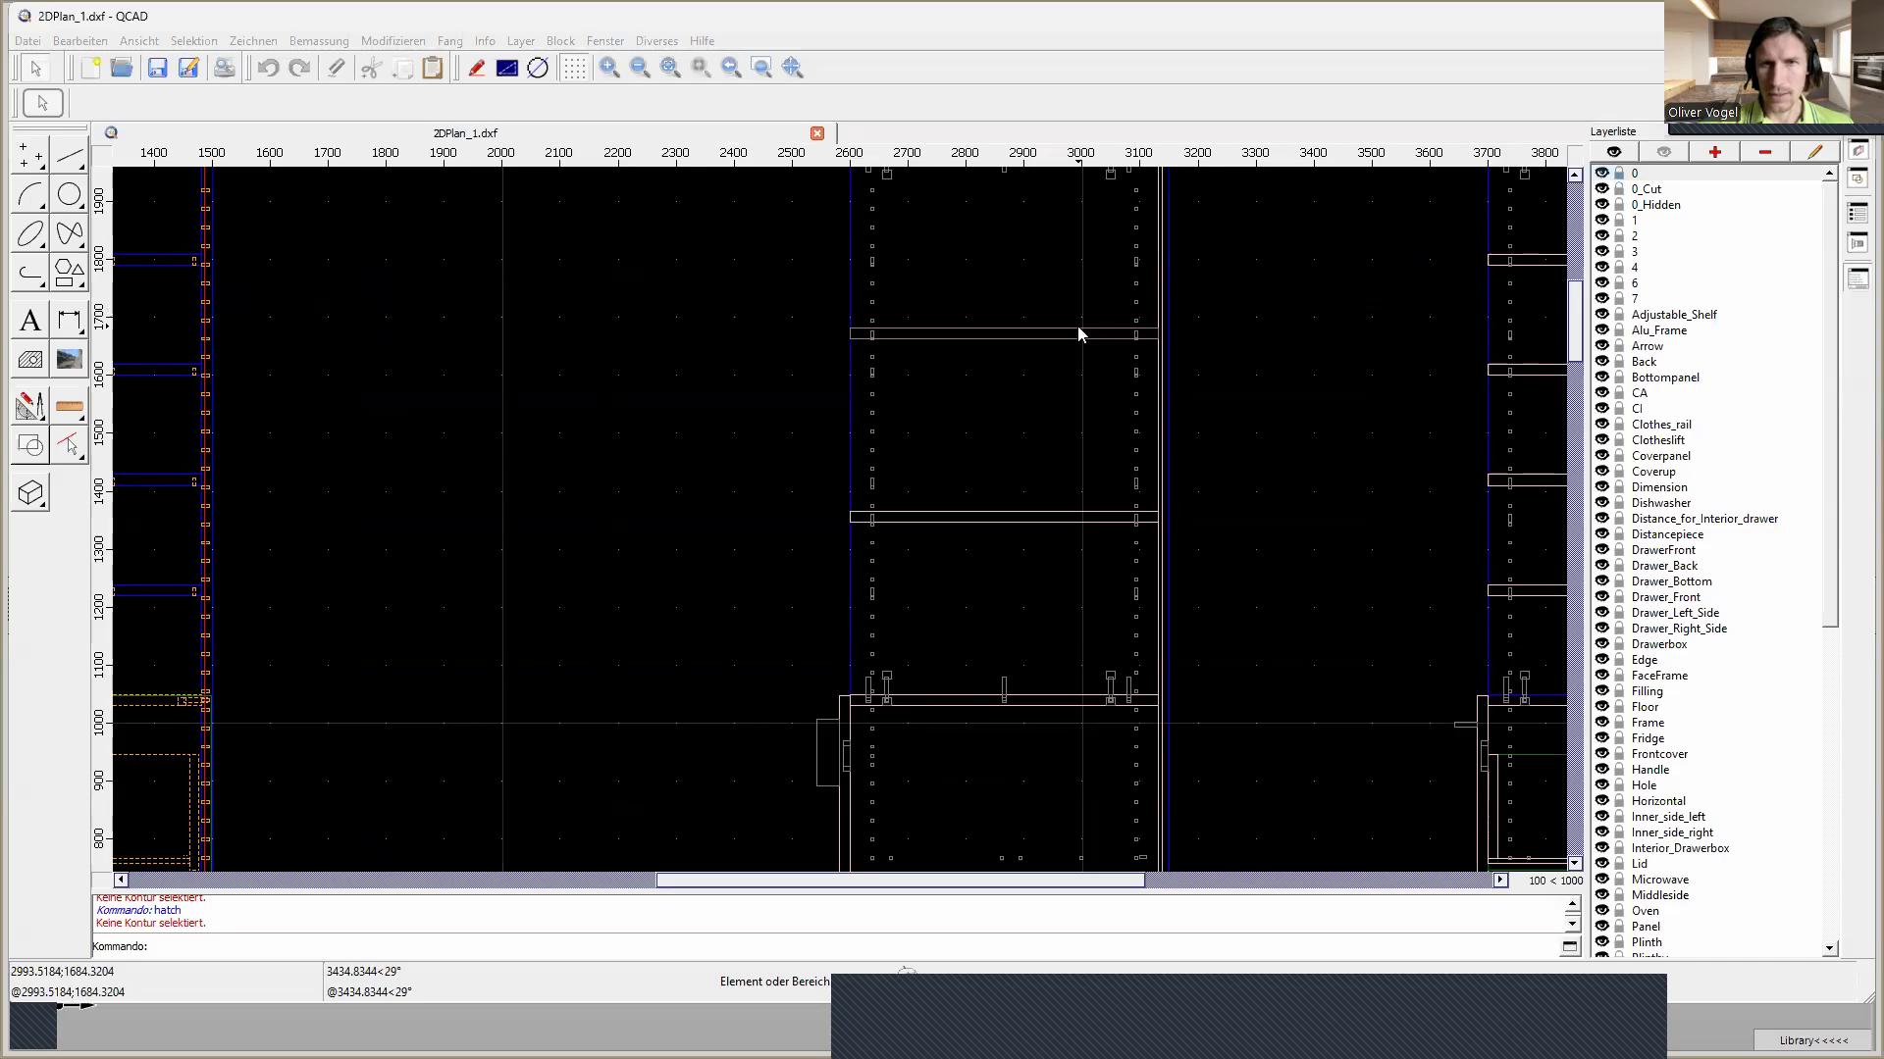
pyautogui.click(1078, 328)
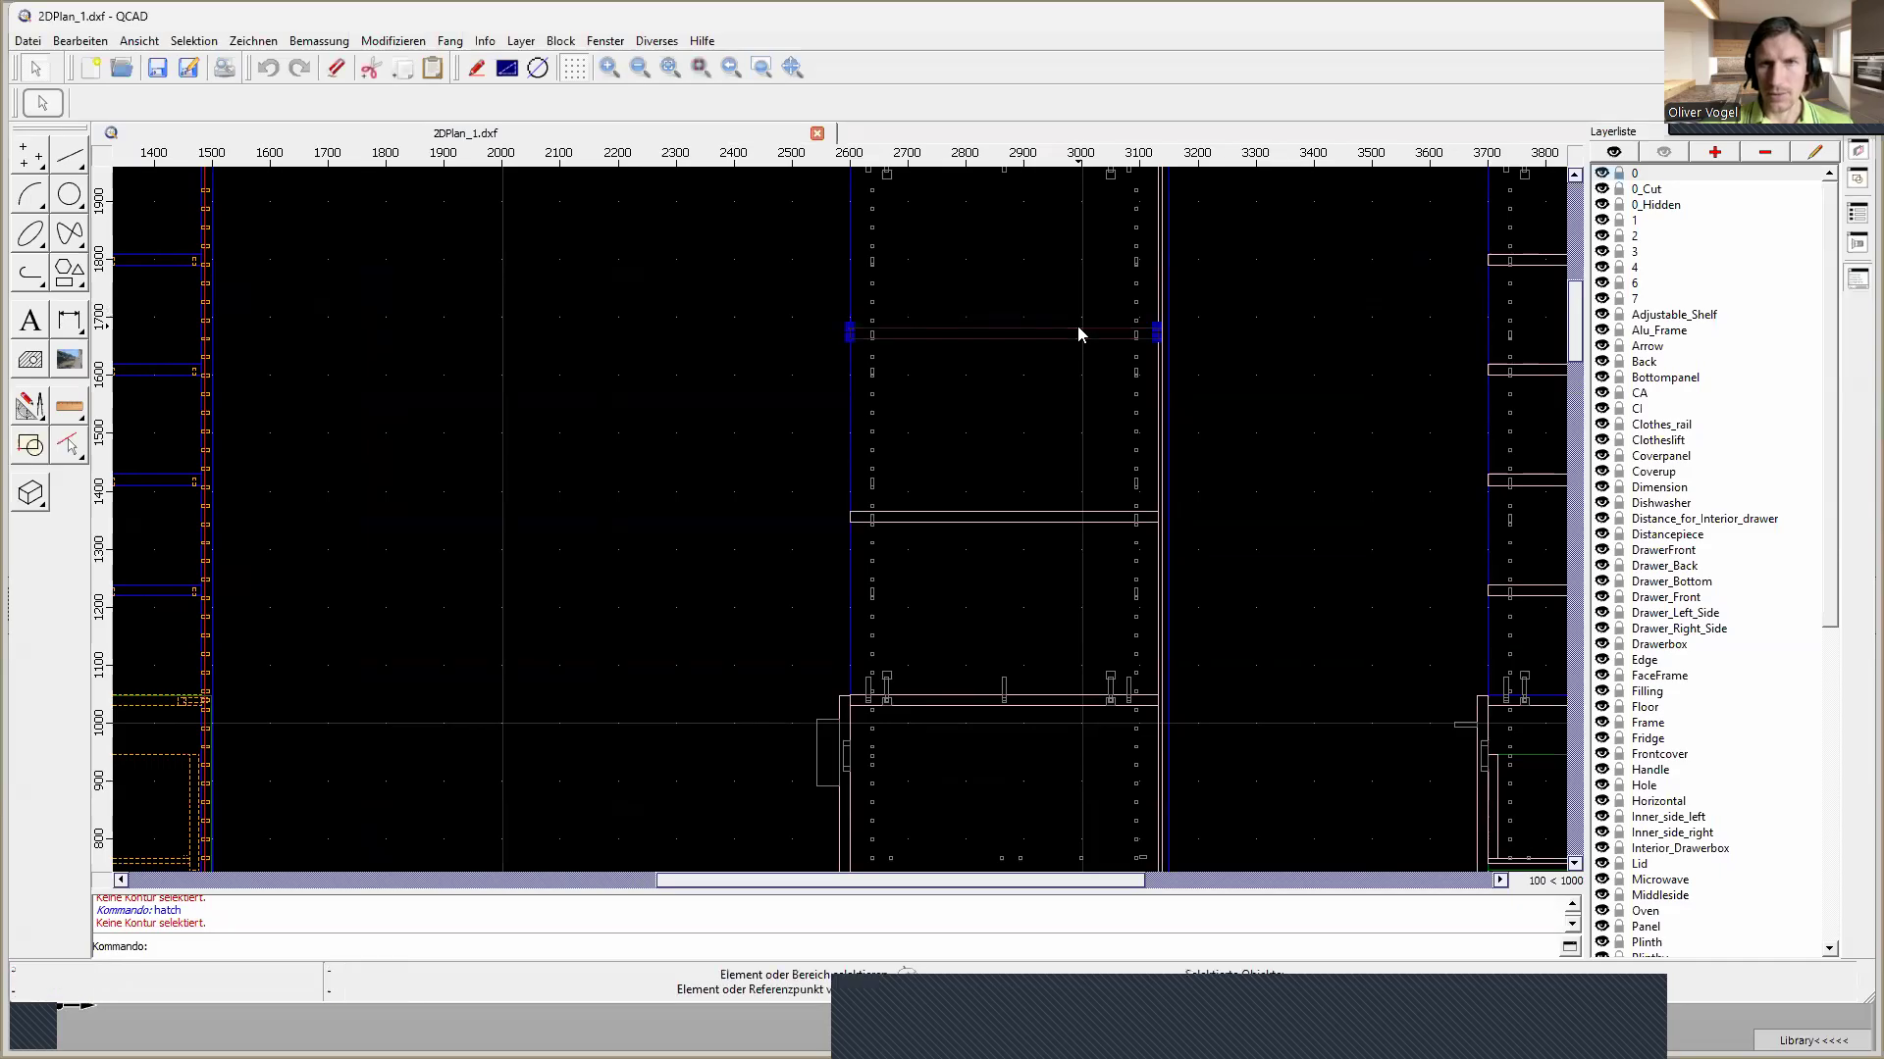
pyautogui.click(29, 371)
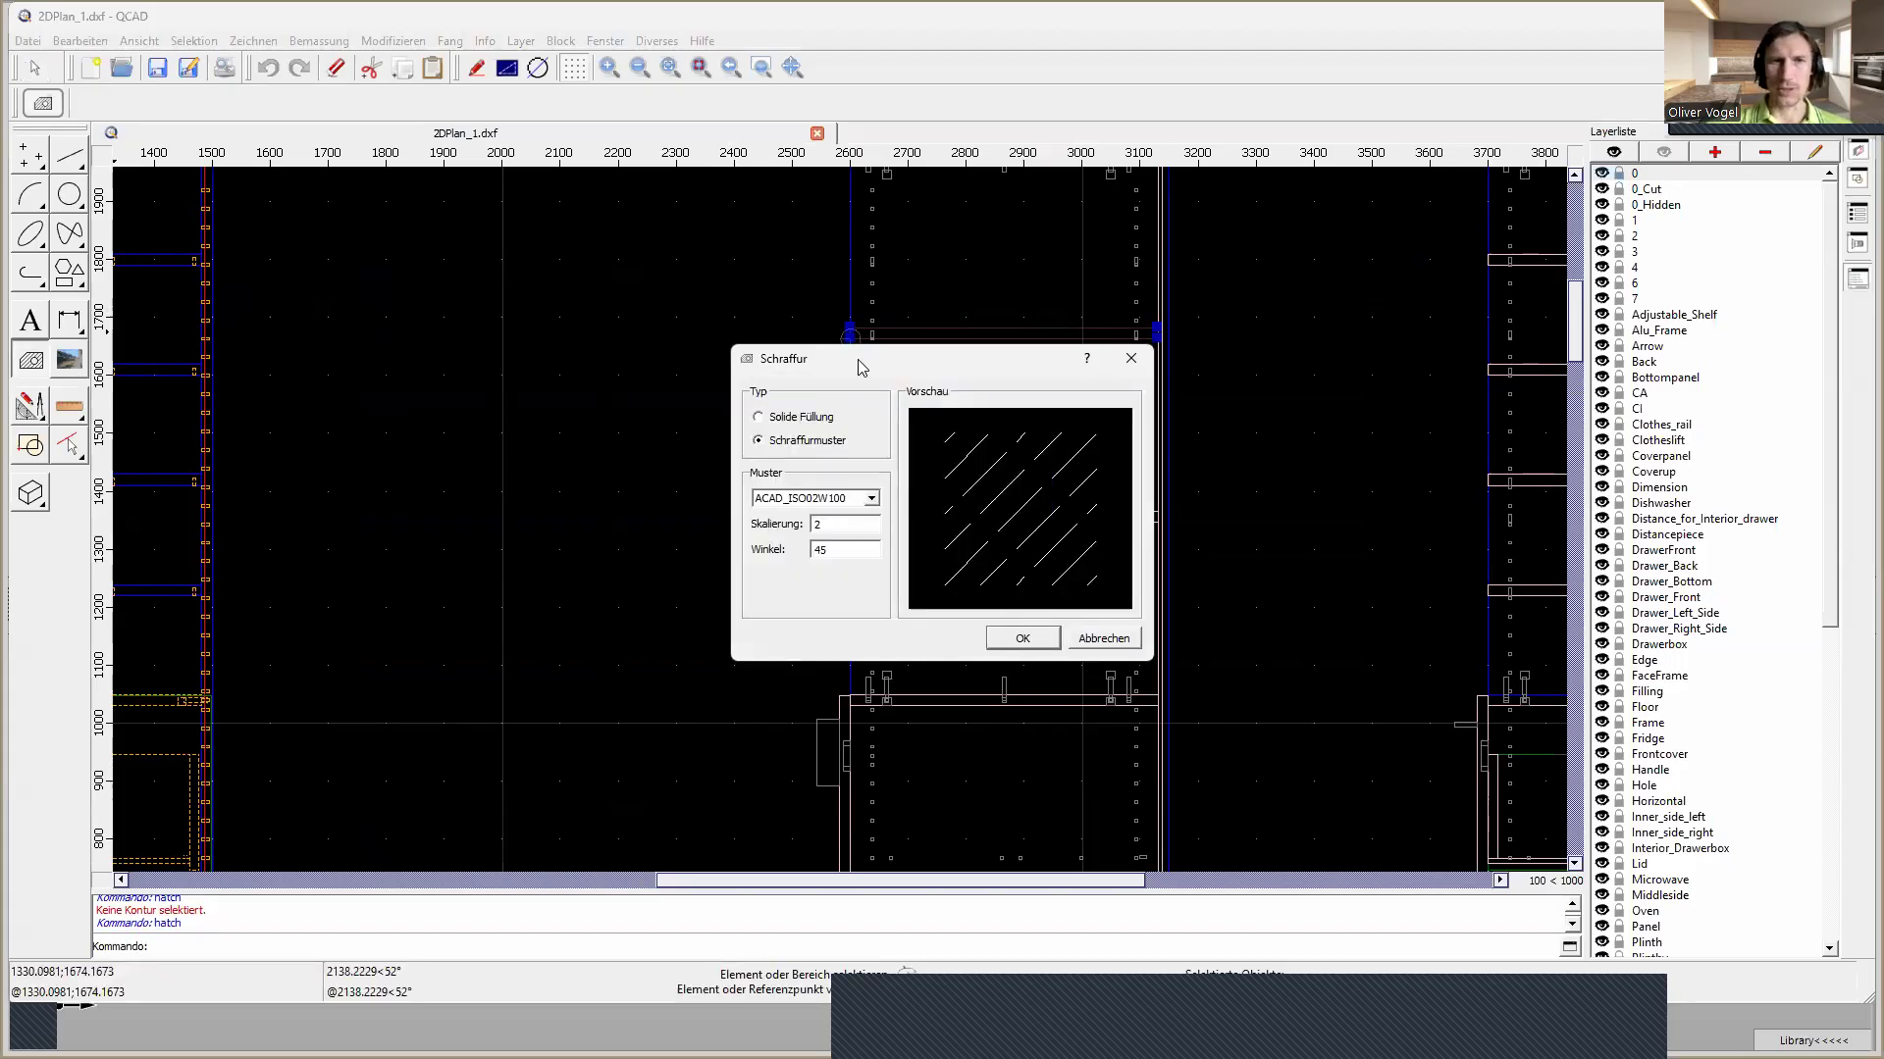
pyautogui.moveTo(861, 366); pyautogui.dragTo(463, 331)
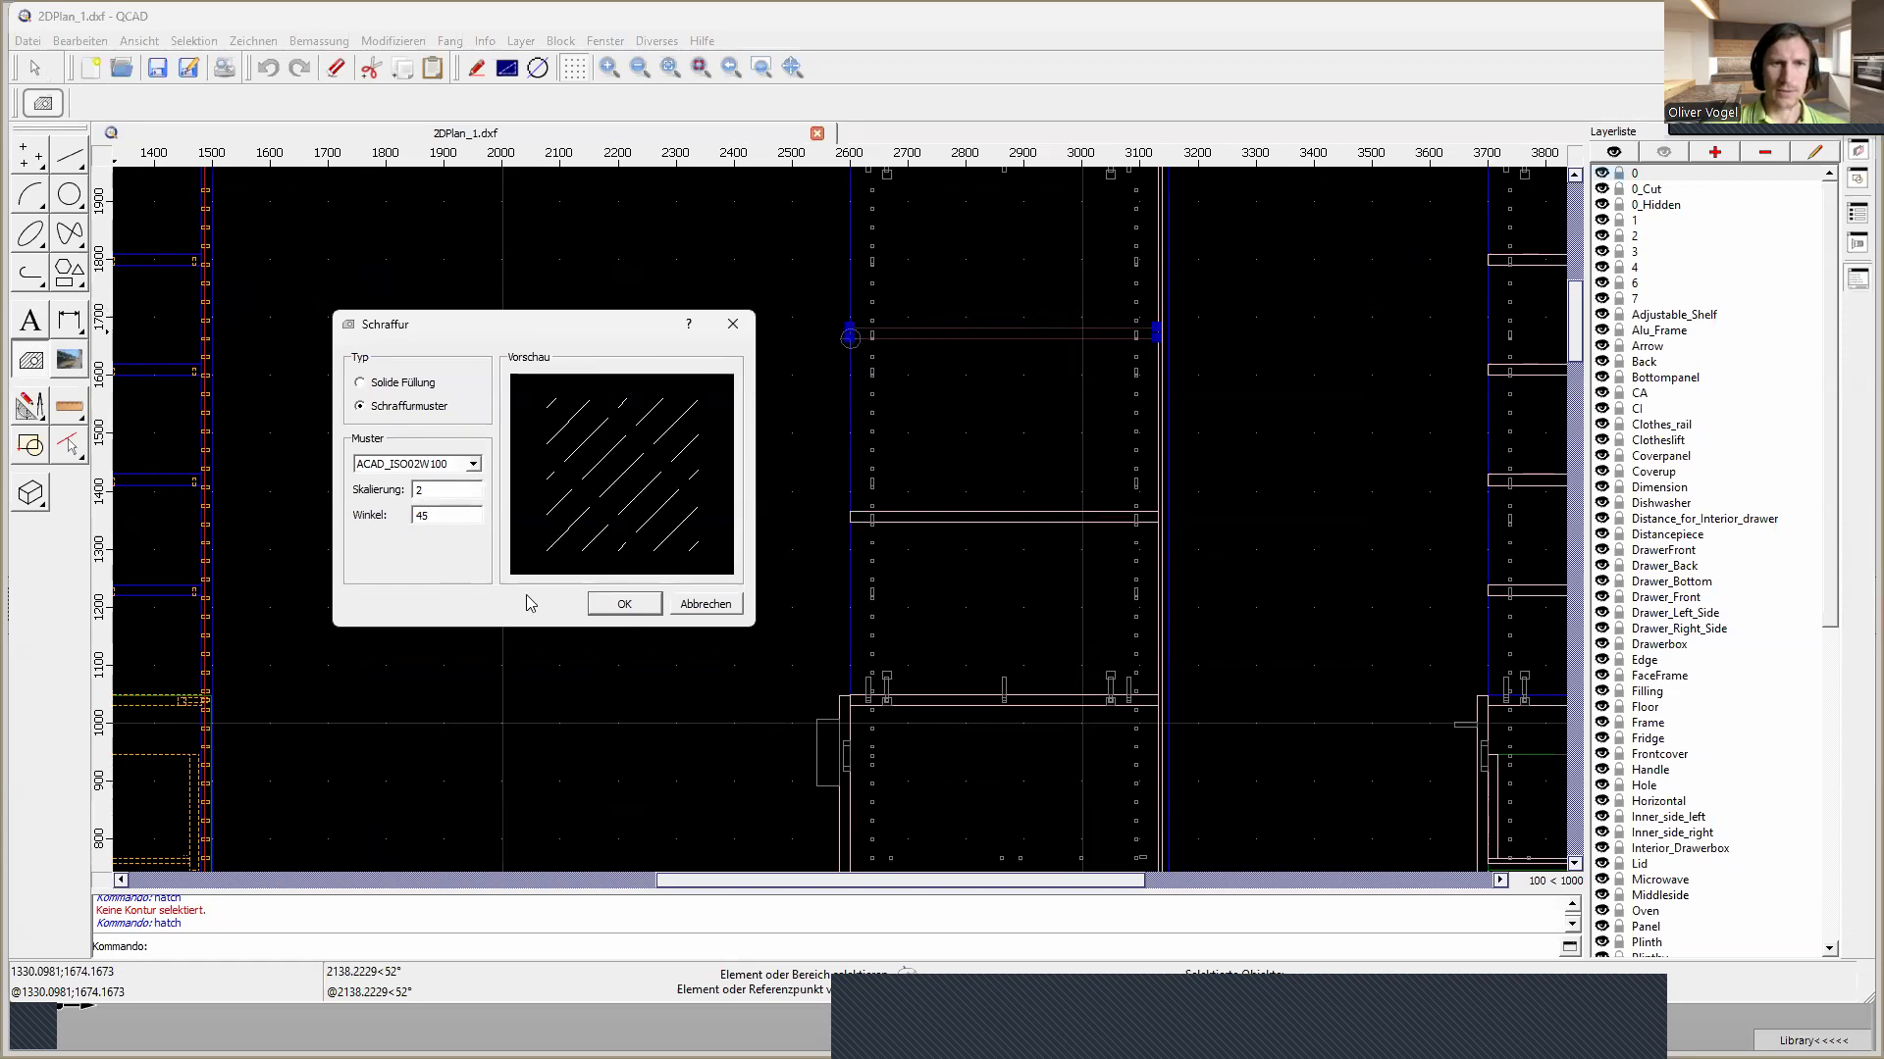
pyautogui.click(622, 604)
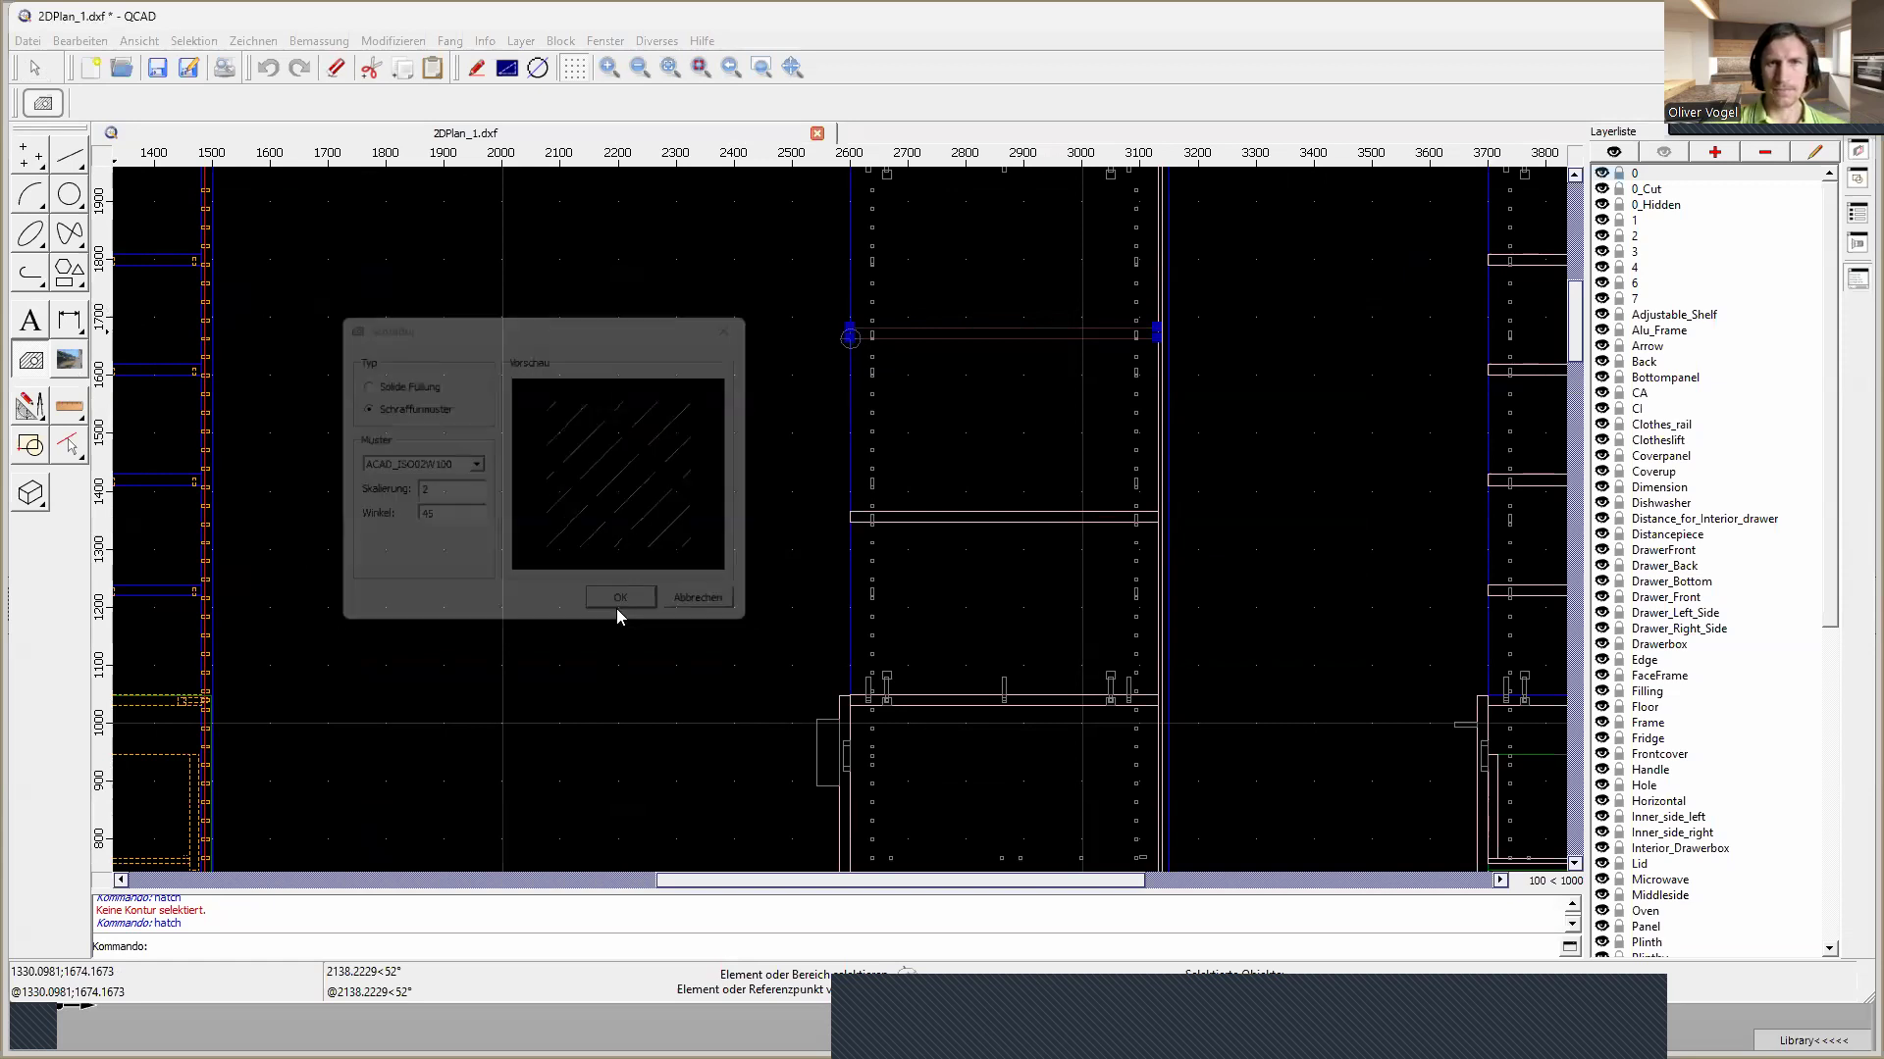
# Hatch the second shelf from the top in the first side section with ACAD_ISO02W100, scale 1 and angle 135
pyautogui.click(1011, 522)
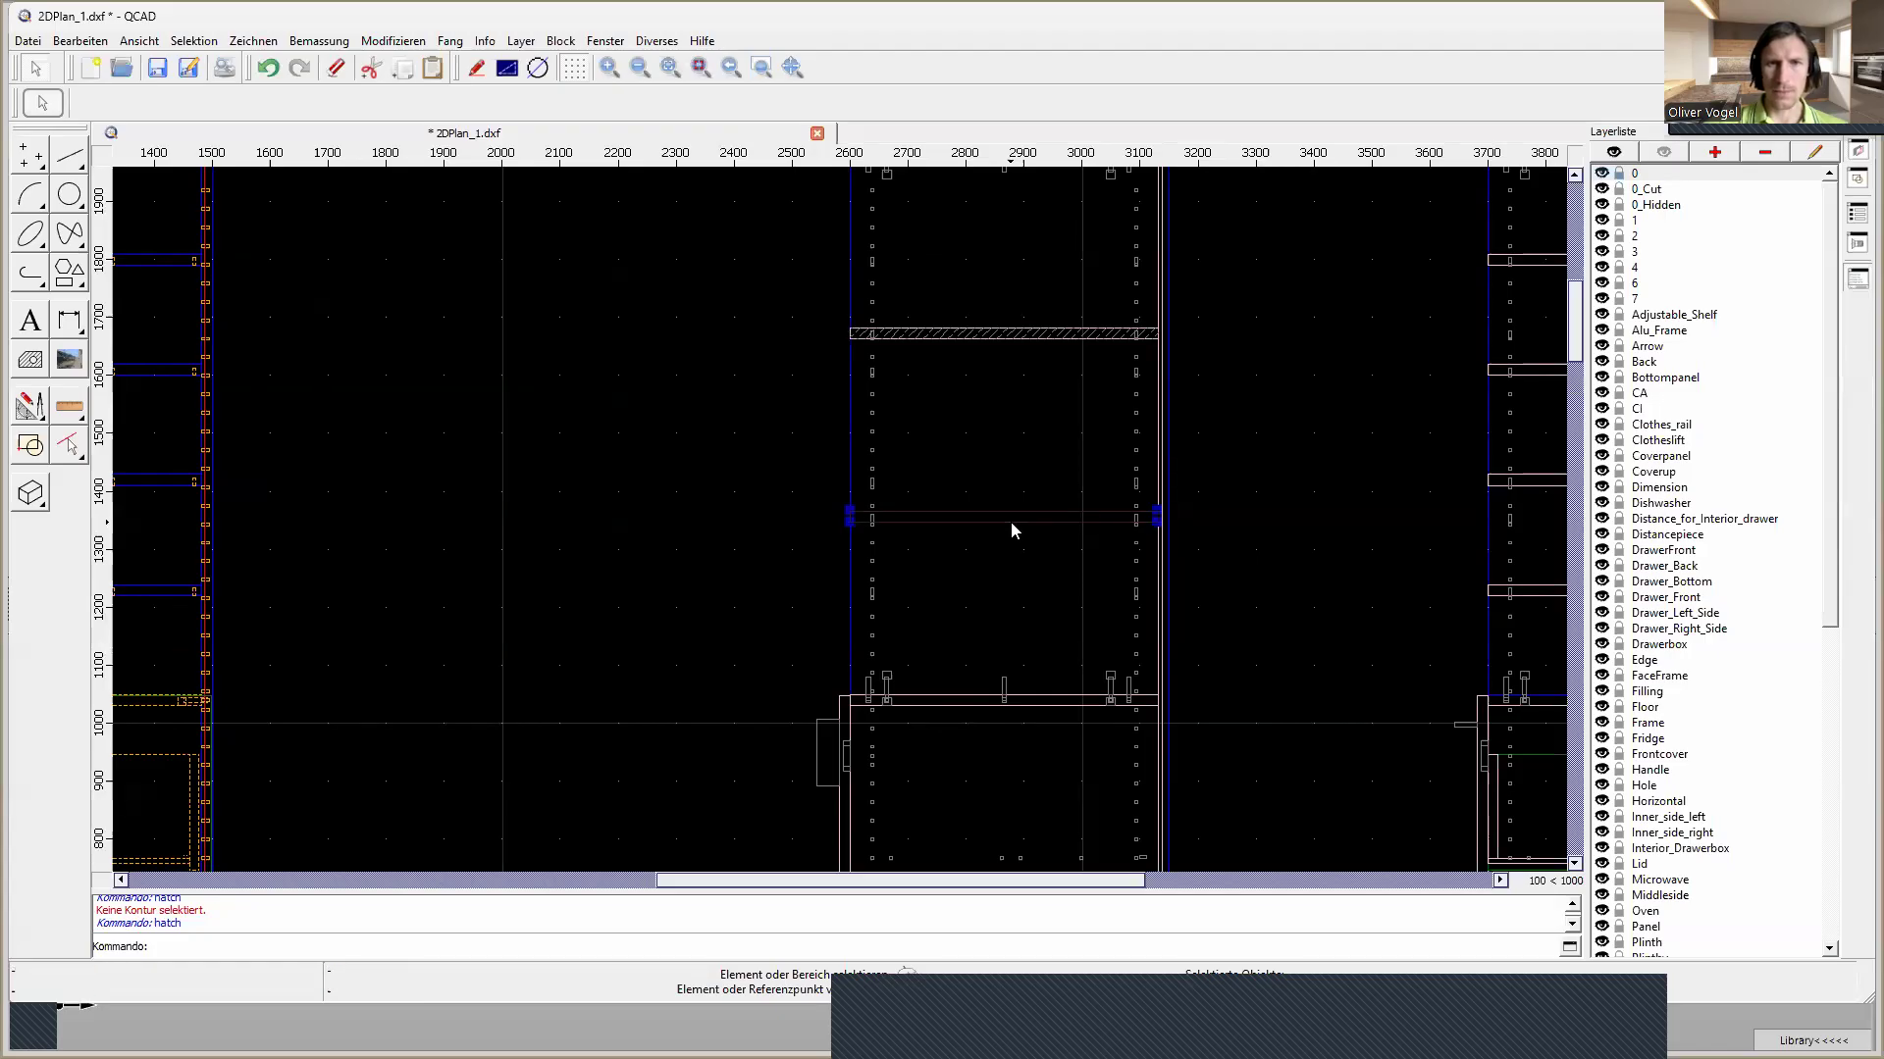
pyautogui.click(32, 363)
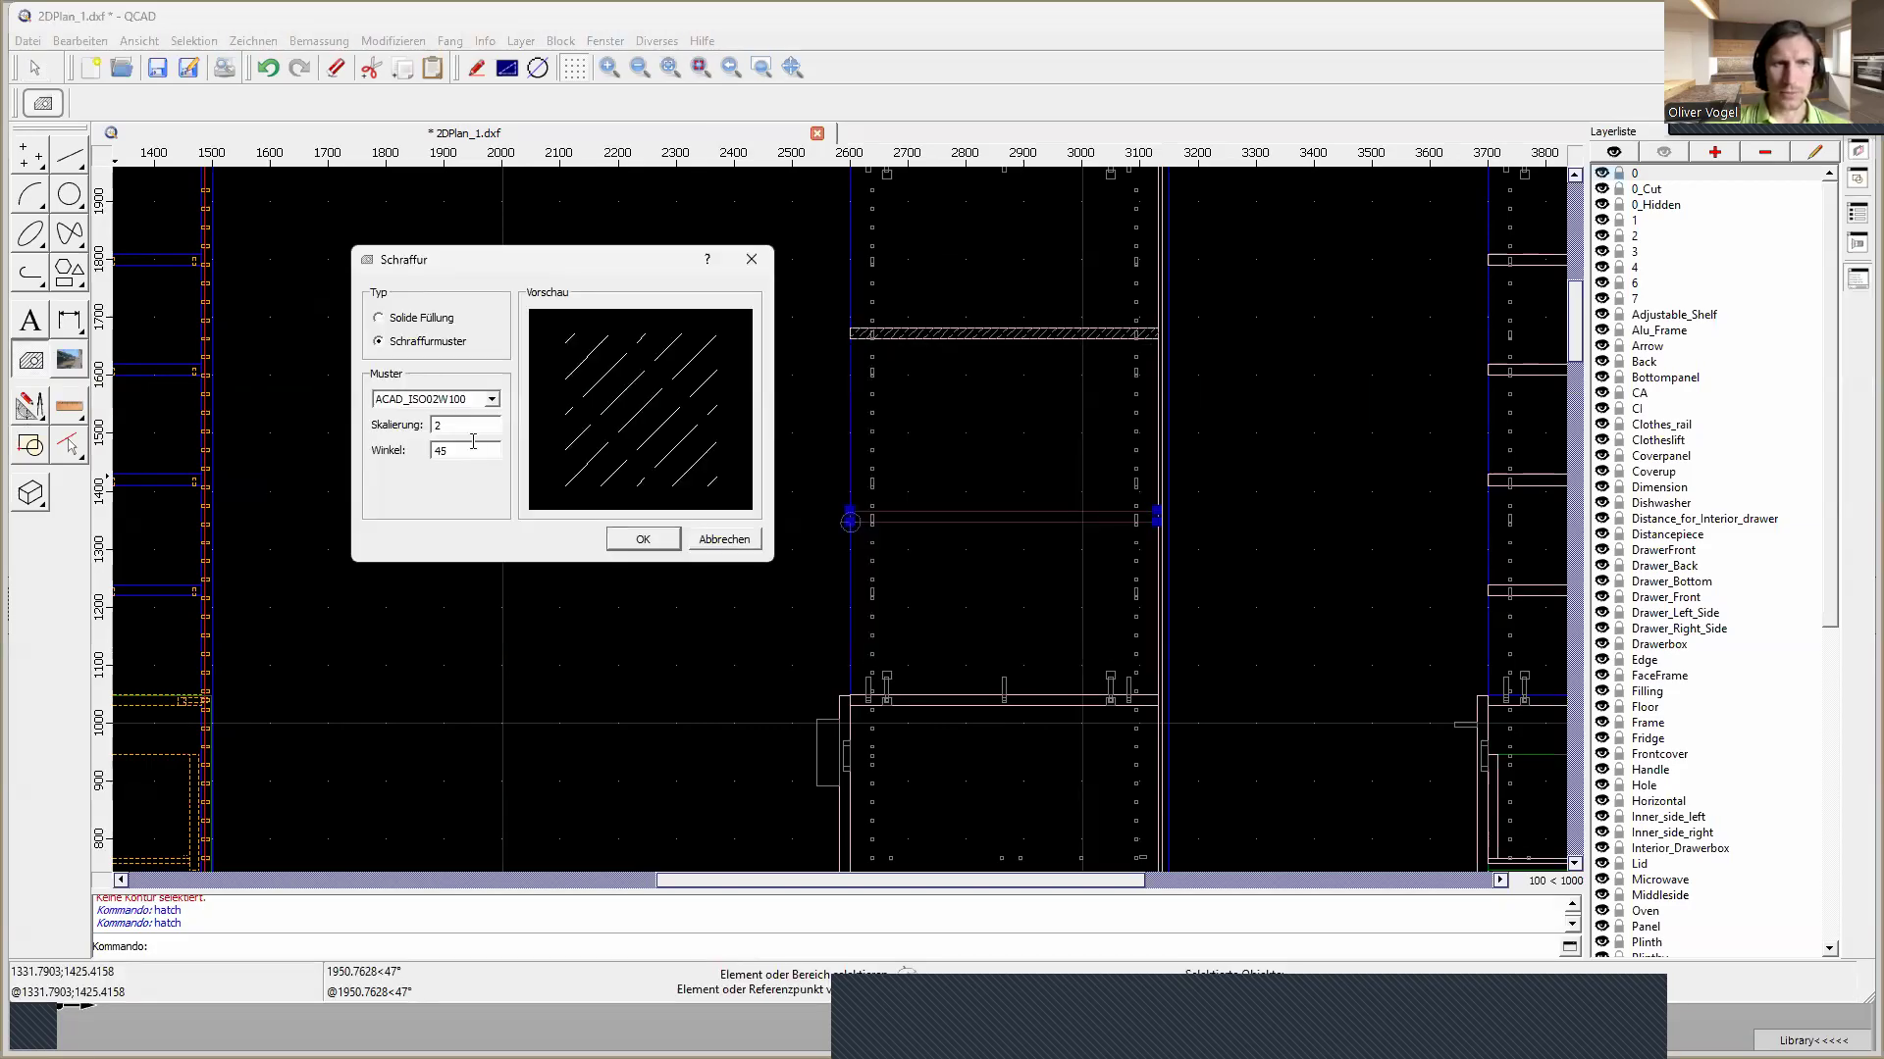
pyautogui.press('BackSpace')
pyautogui.write('1')
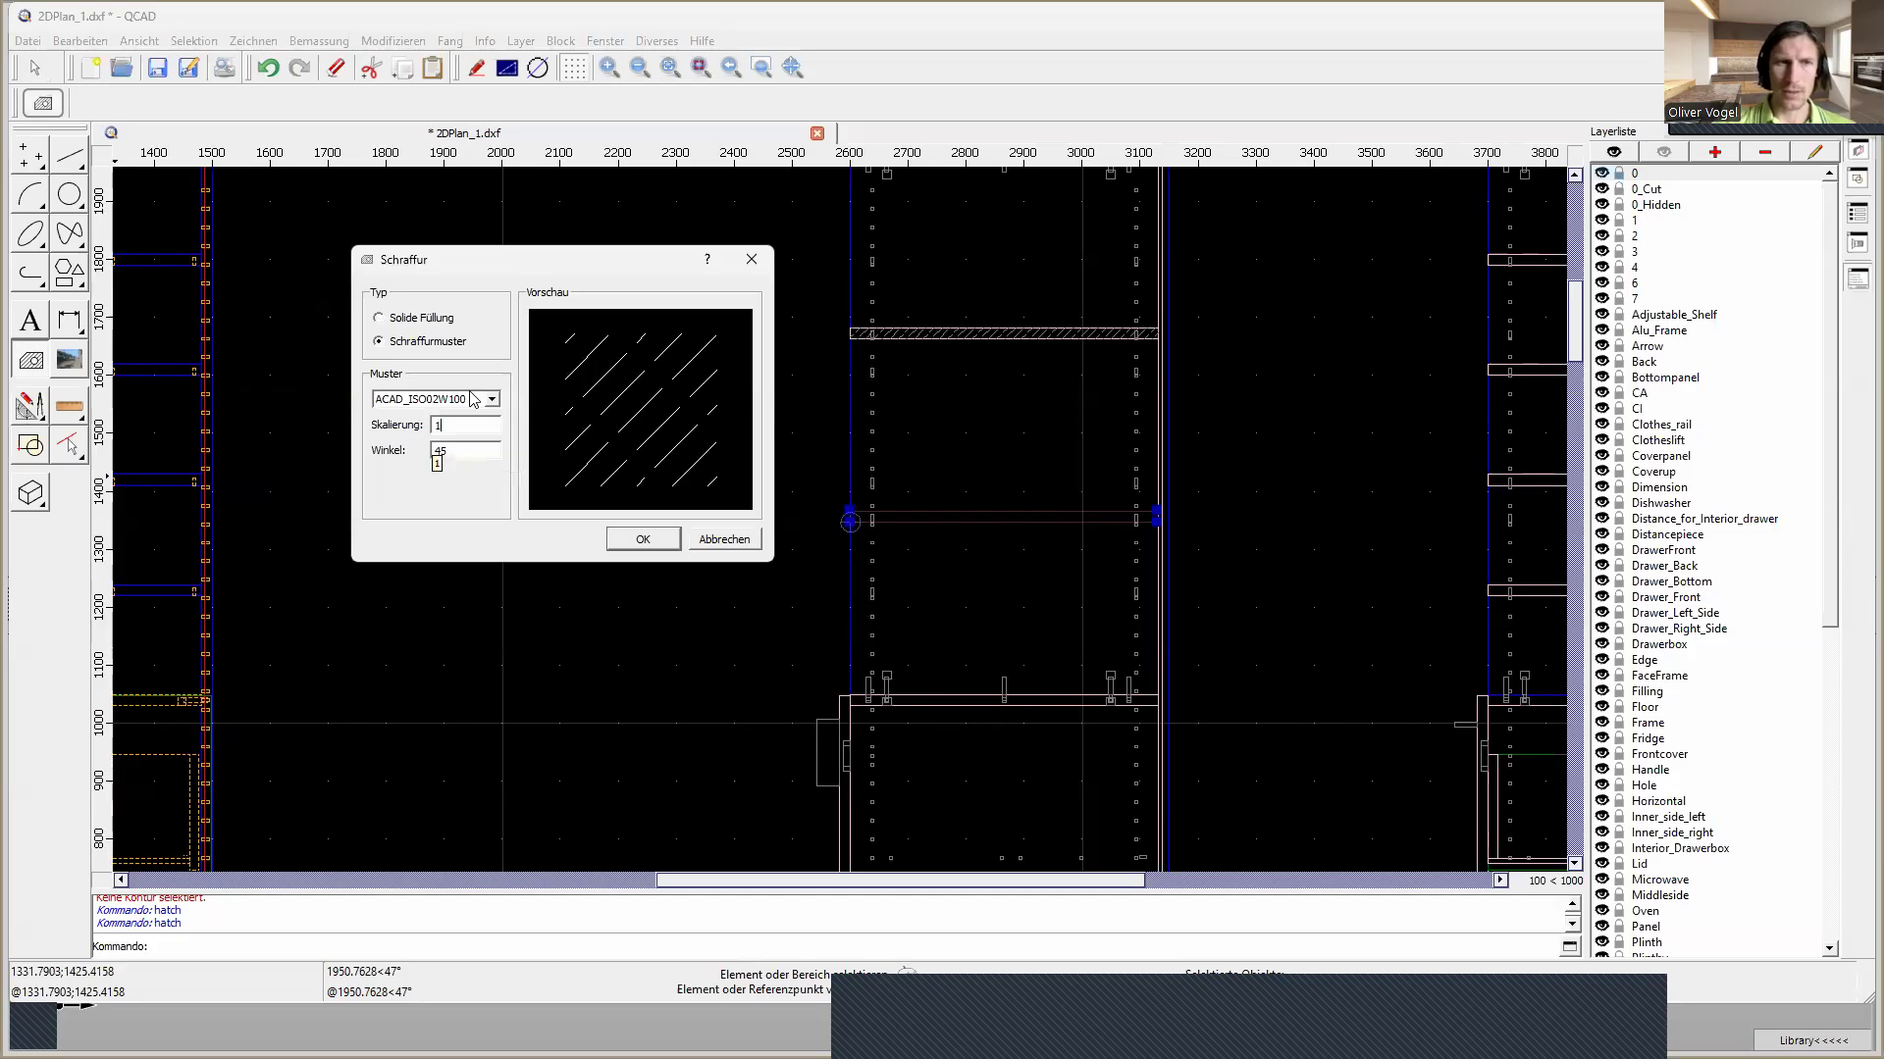
pyautogui.click(473, 457)
pyautogui.press('BackSpace')
pyautogui.press('BackSpace')
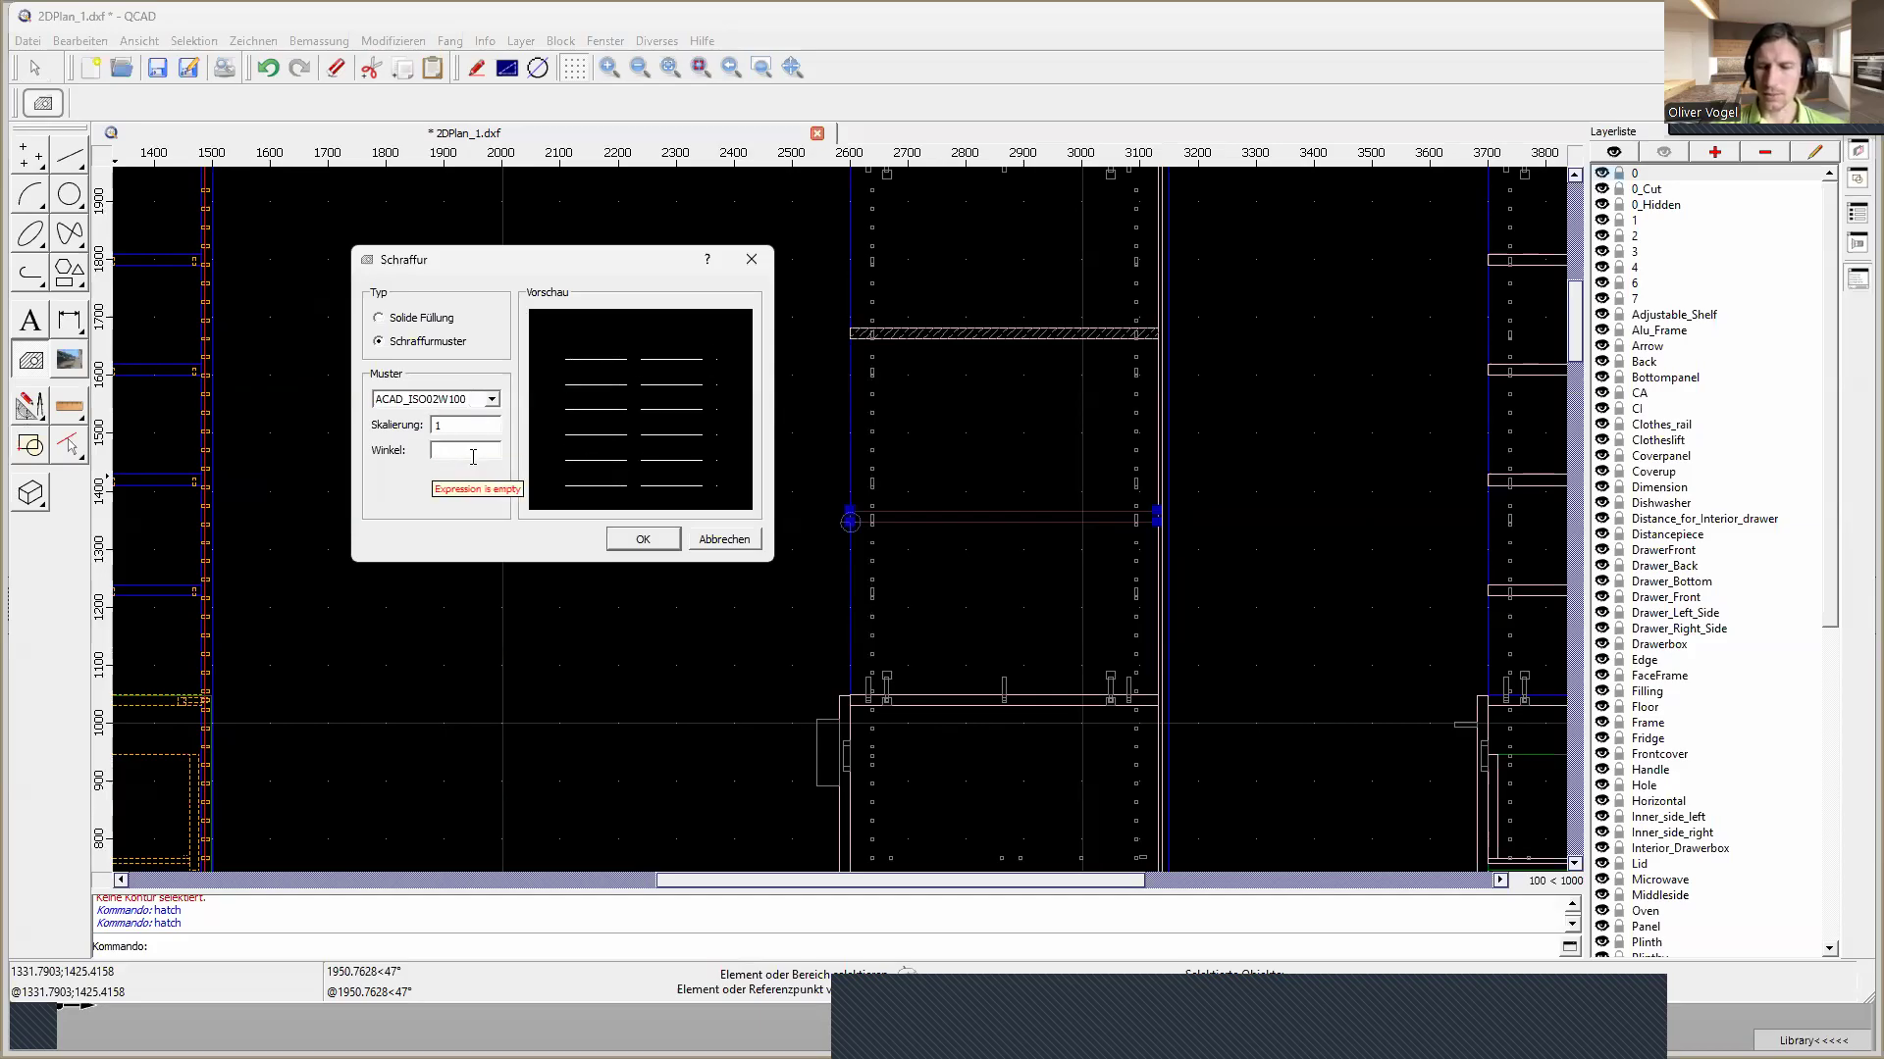
pyautogui.write('135')
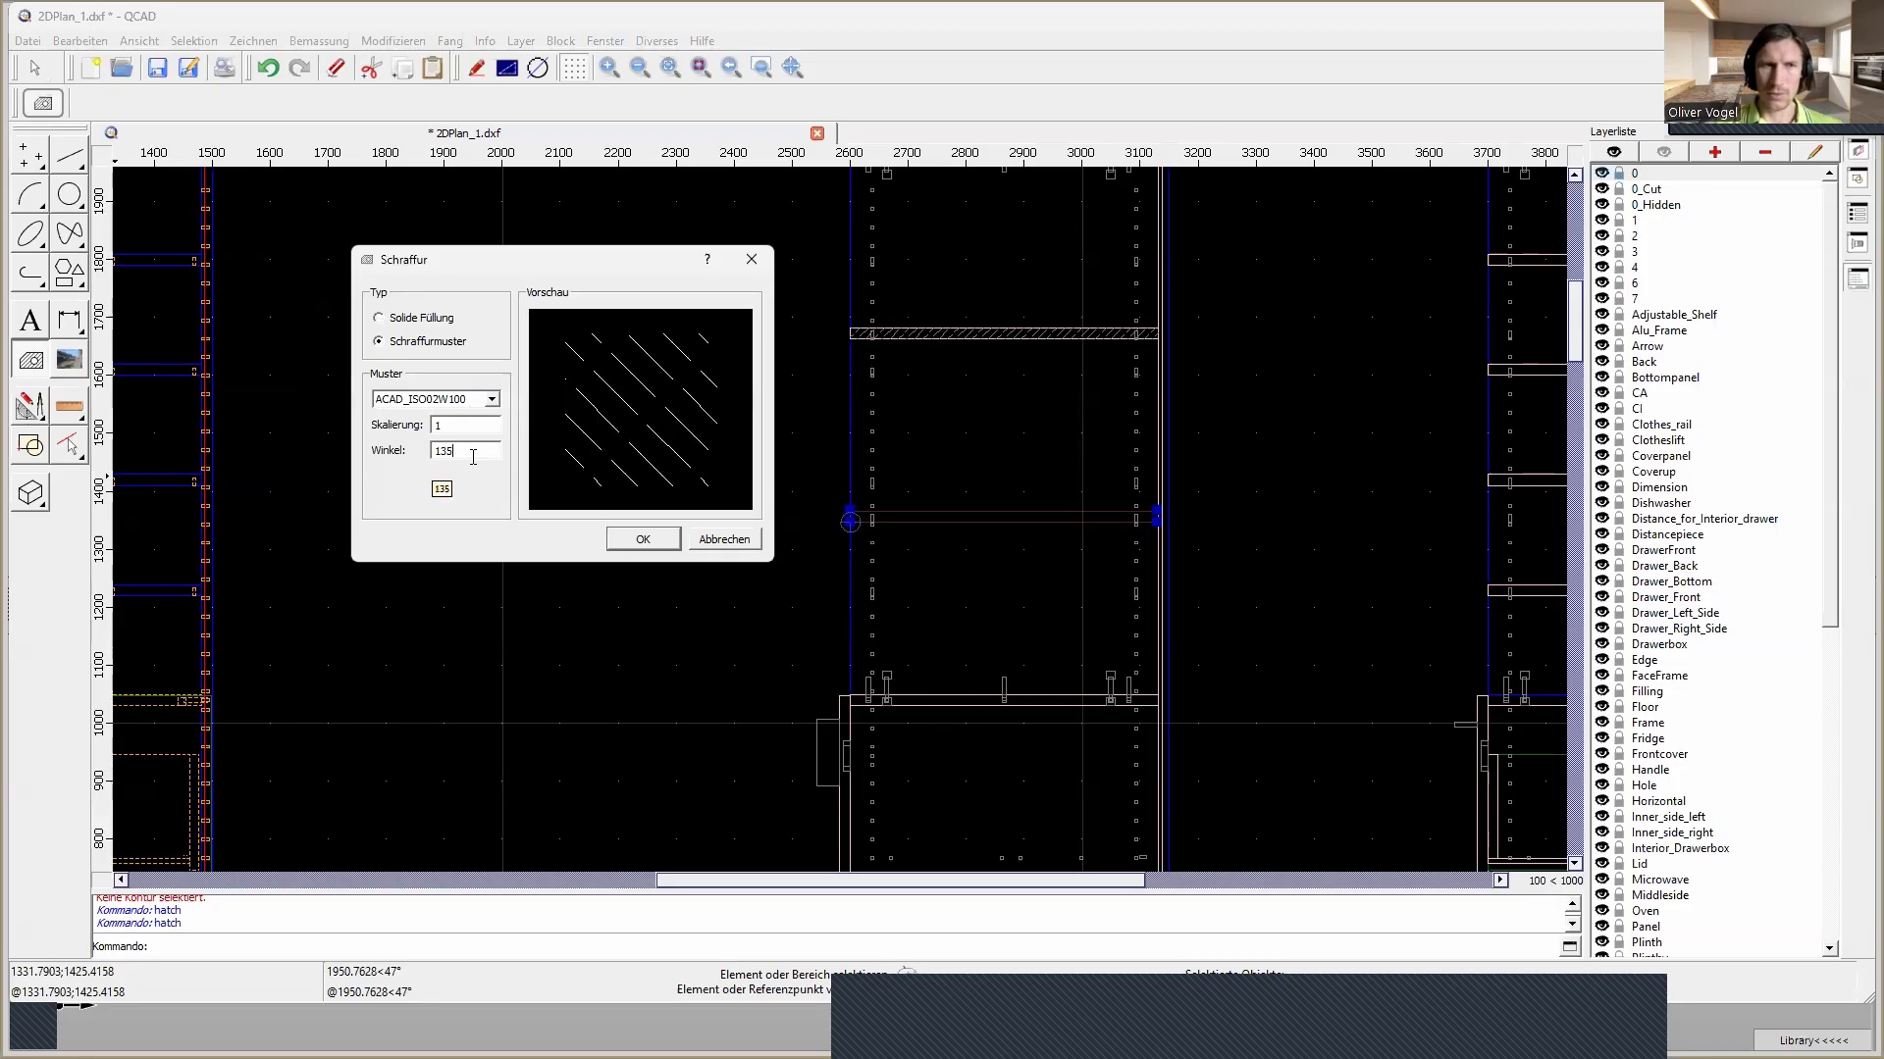
pyautogui.click(633, 539)
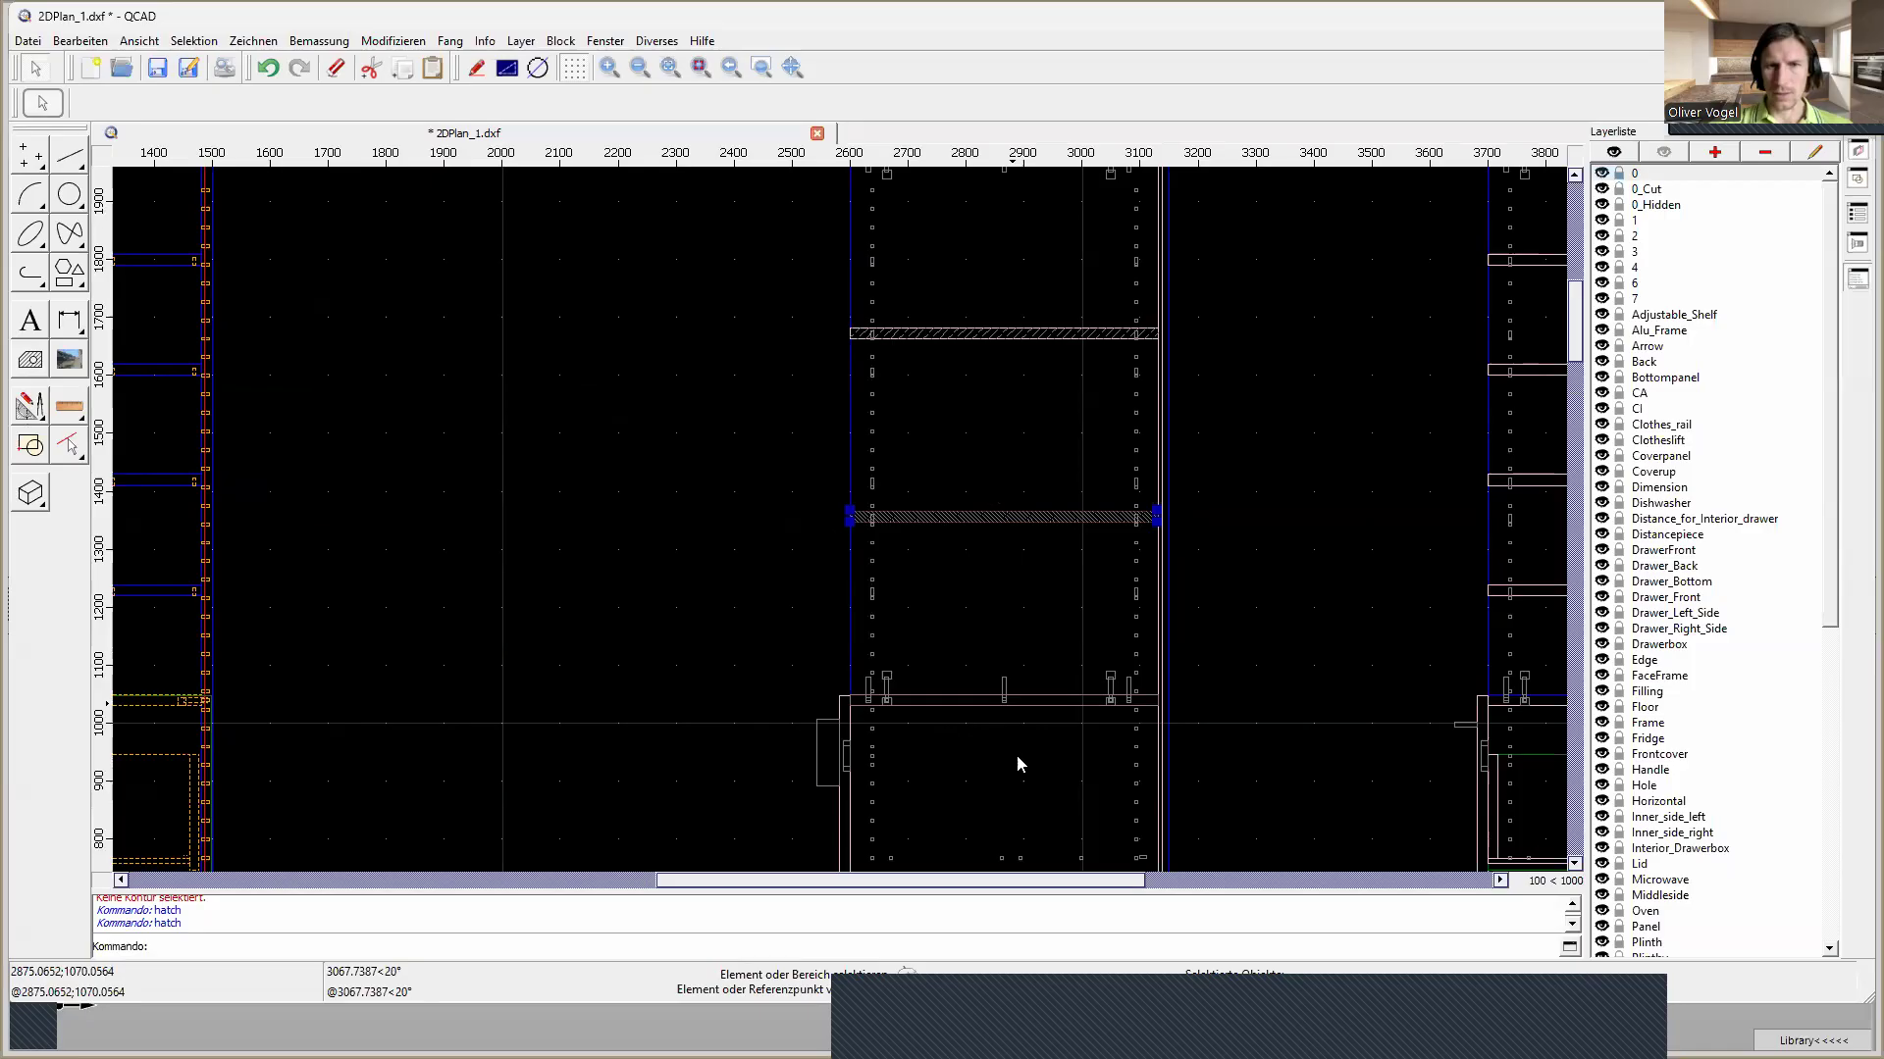
# Hatch the horizontal panel above the door compartment in the first side section with ACAD_ISO02W100, scale 1 and angle 135
pyautogui.click(957, 706)
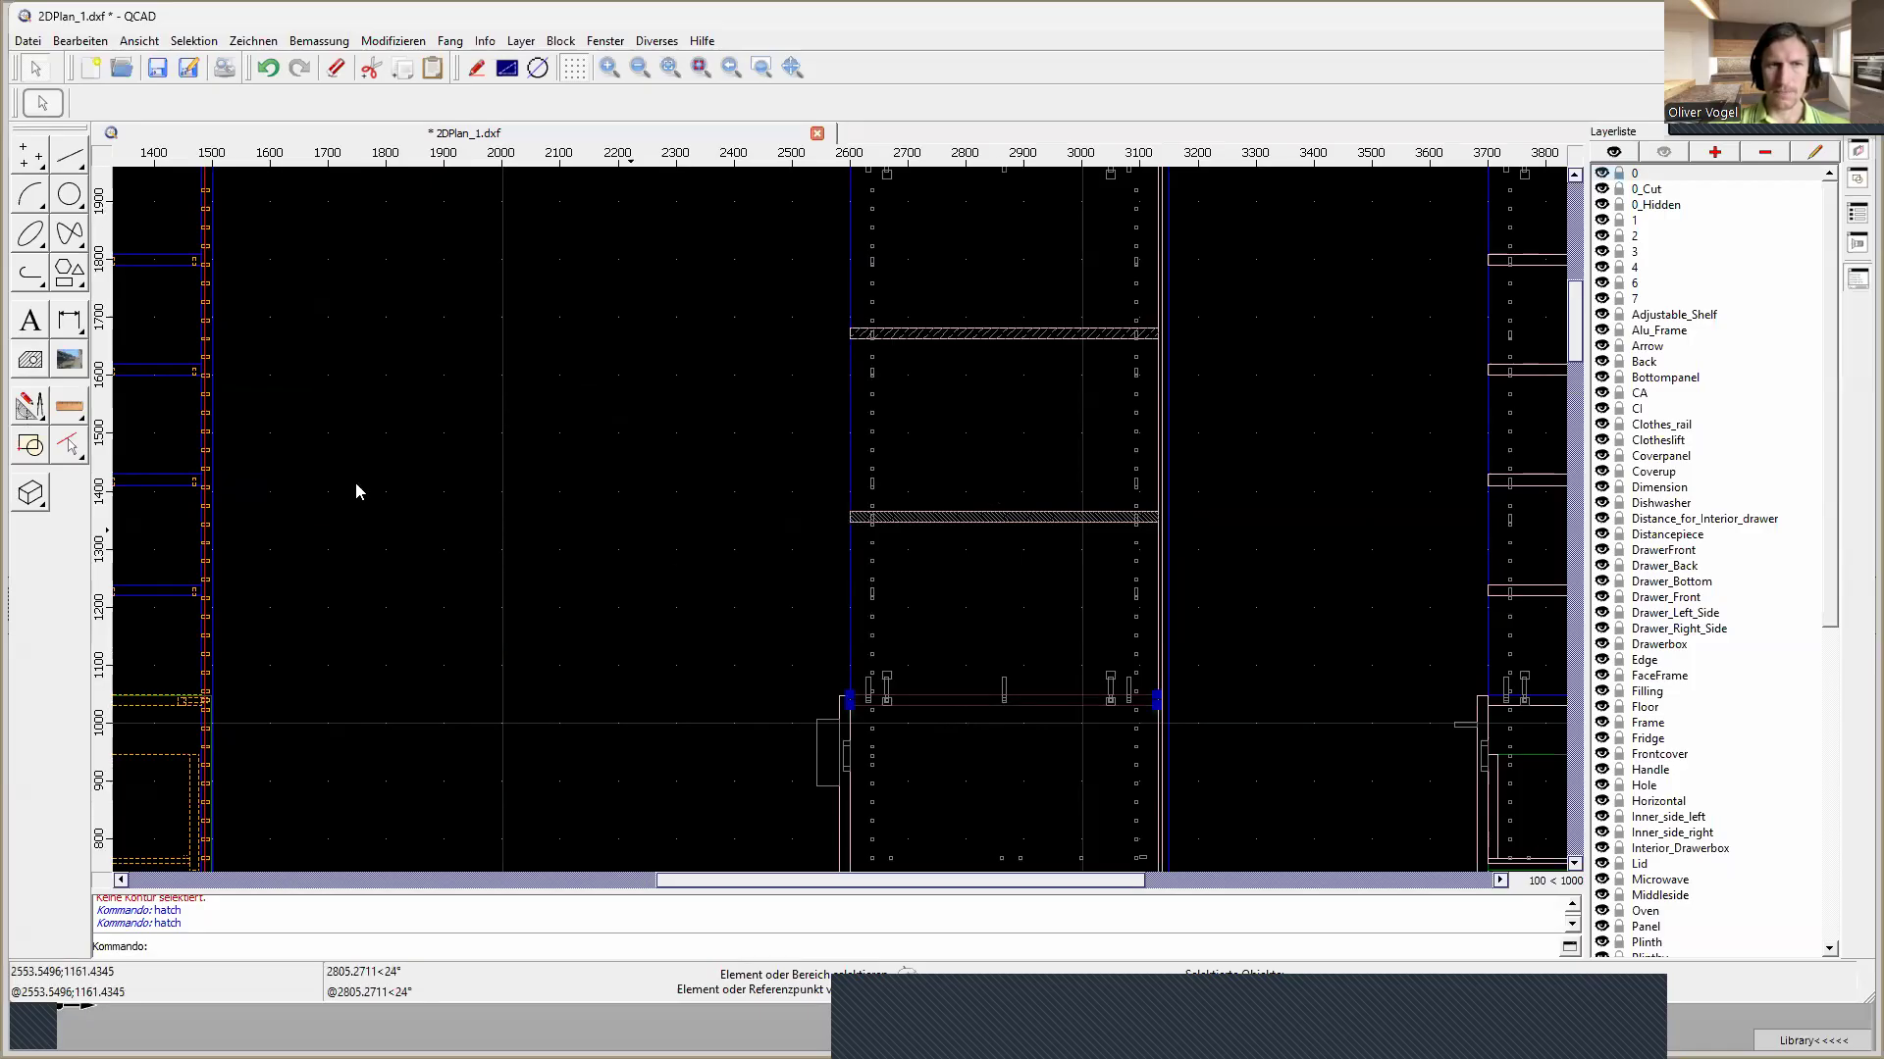
pyautogui.click(30, 362)
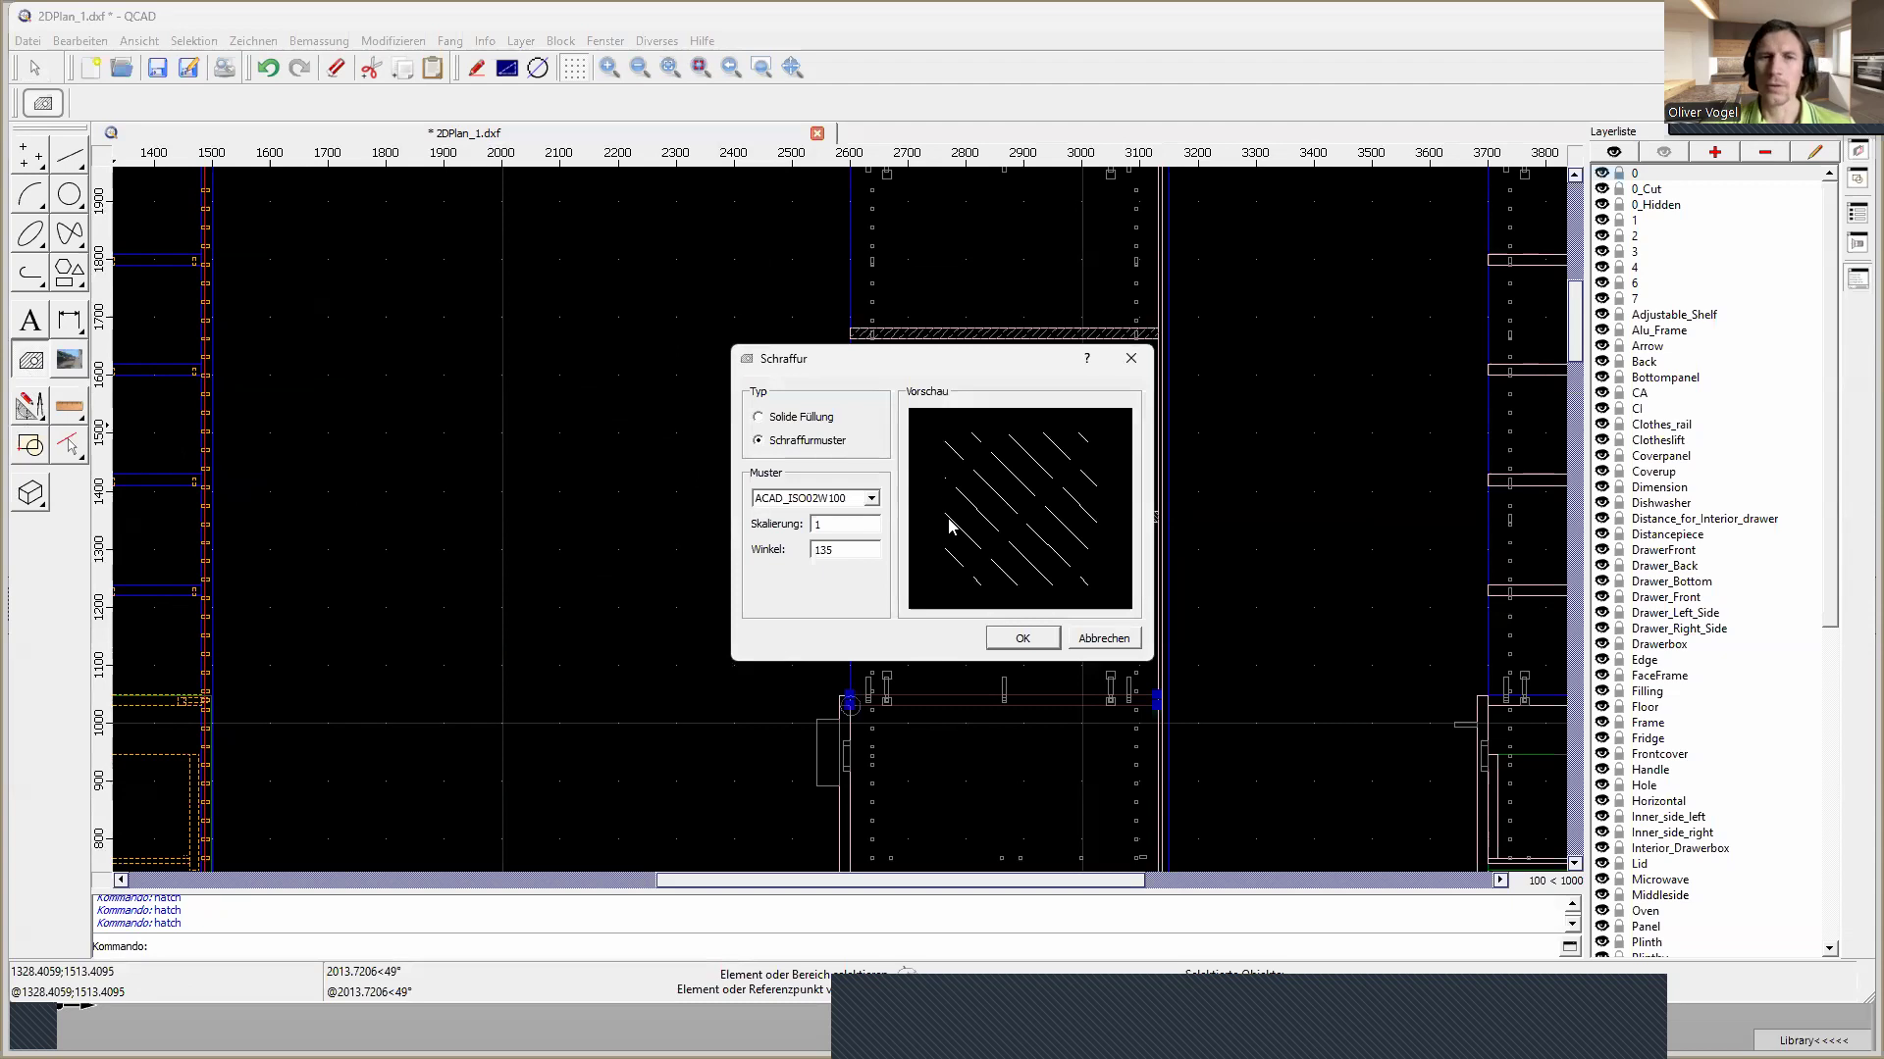
pyautogui.click(1040, 637)
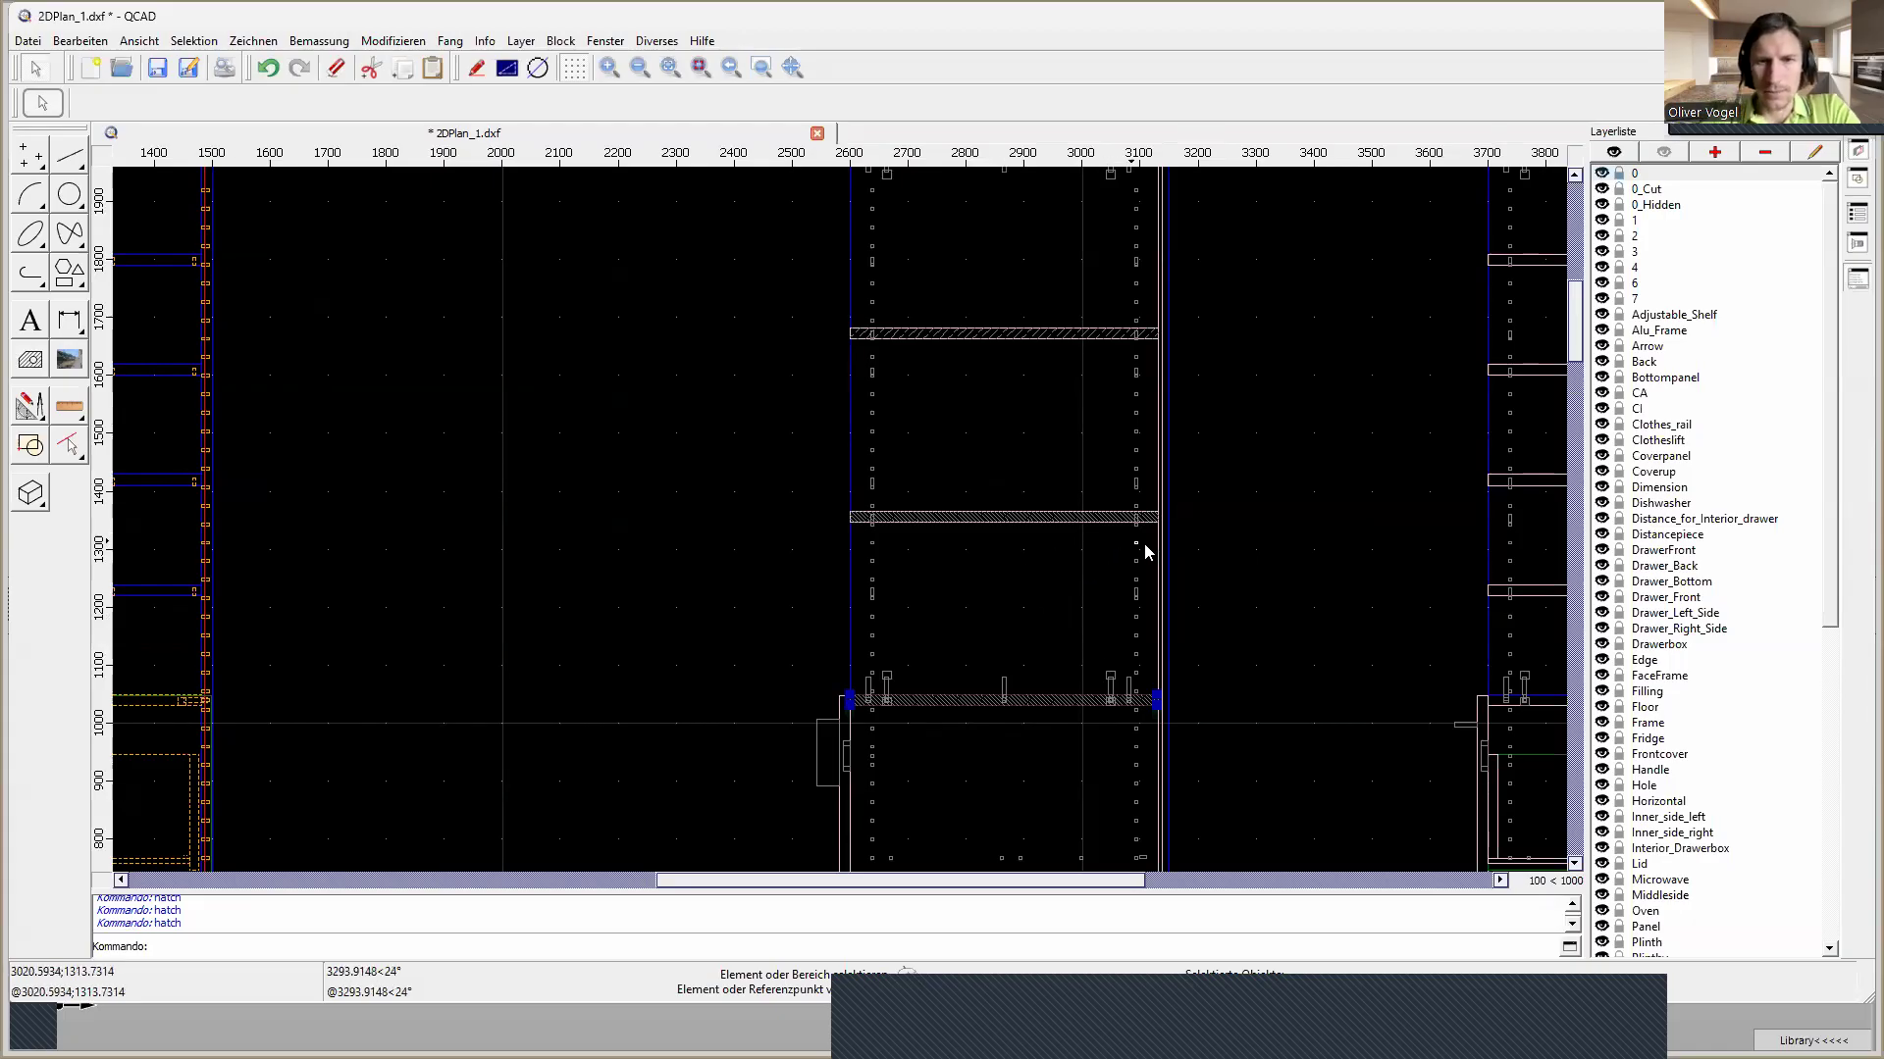
# Hatch the upper shelf of the door compartment in the first side section with ACAD_ISO02W100, scale 1 and angle 135
pyautogui.scroll(-2, 1150, 546)
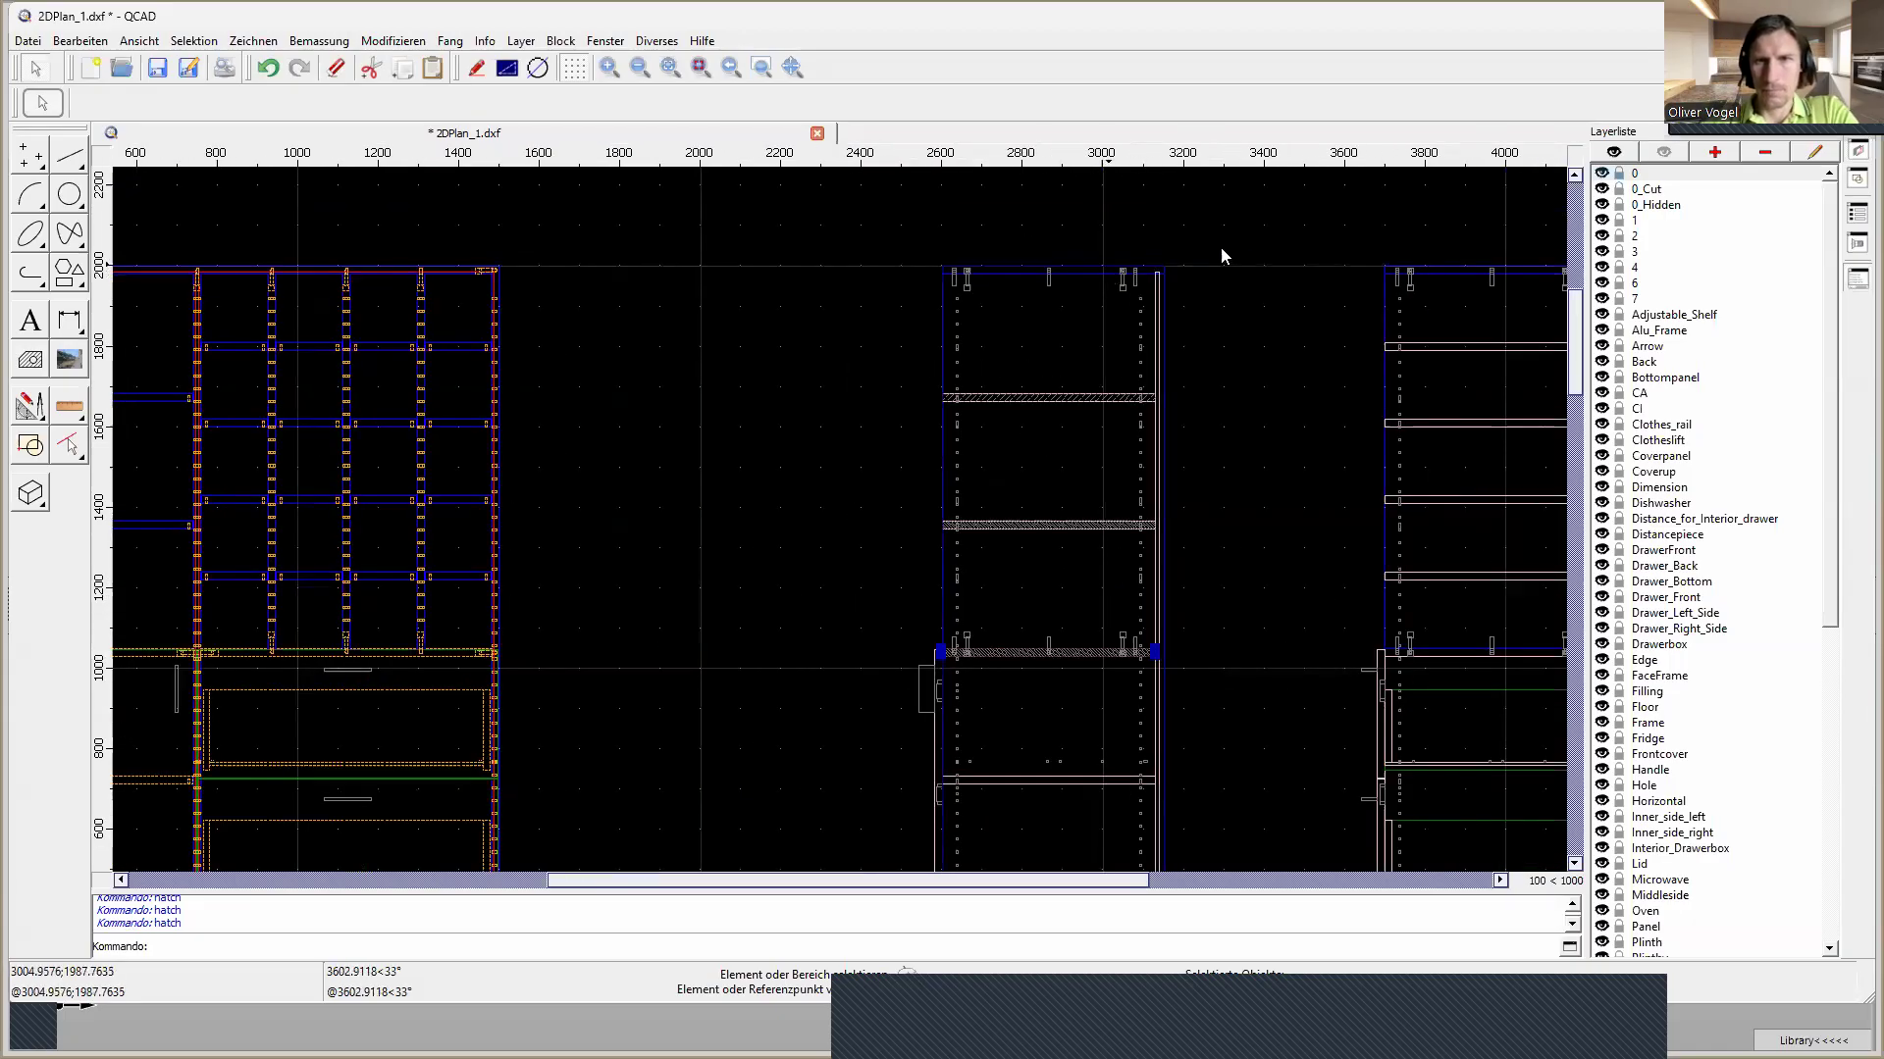
pyautogui.scroll(-1, 1268, 340)
pyautogui.scroll(-1, 1267, 340)
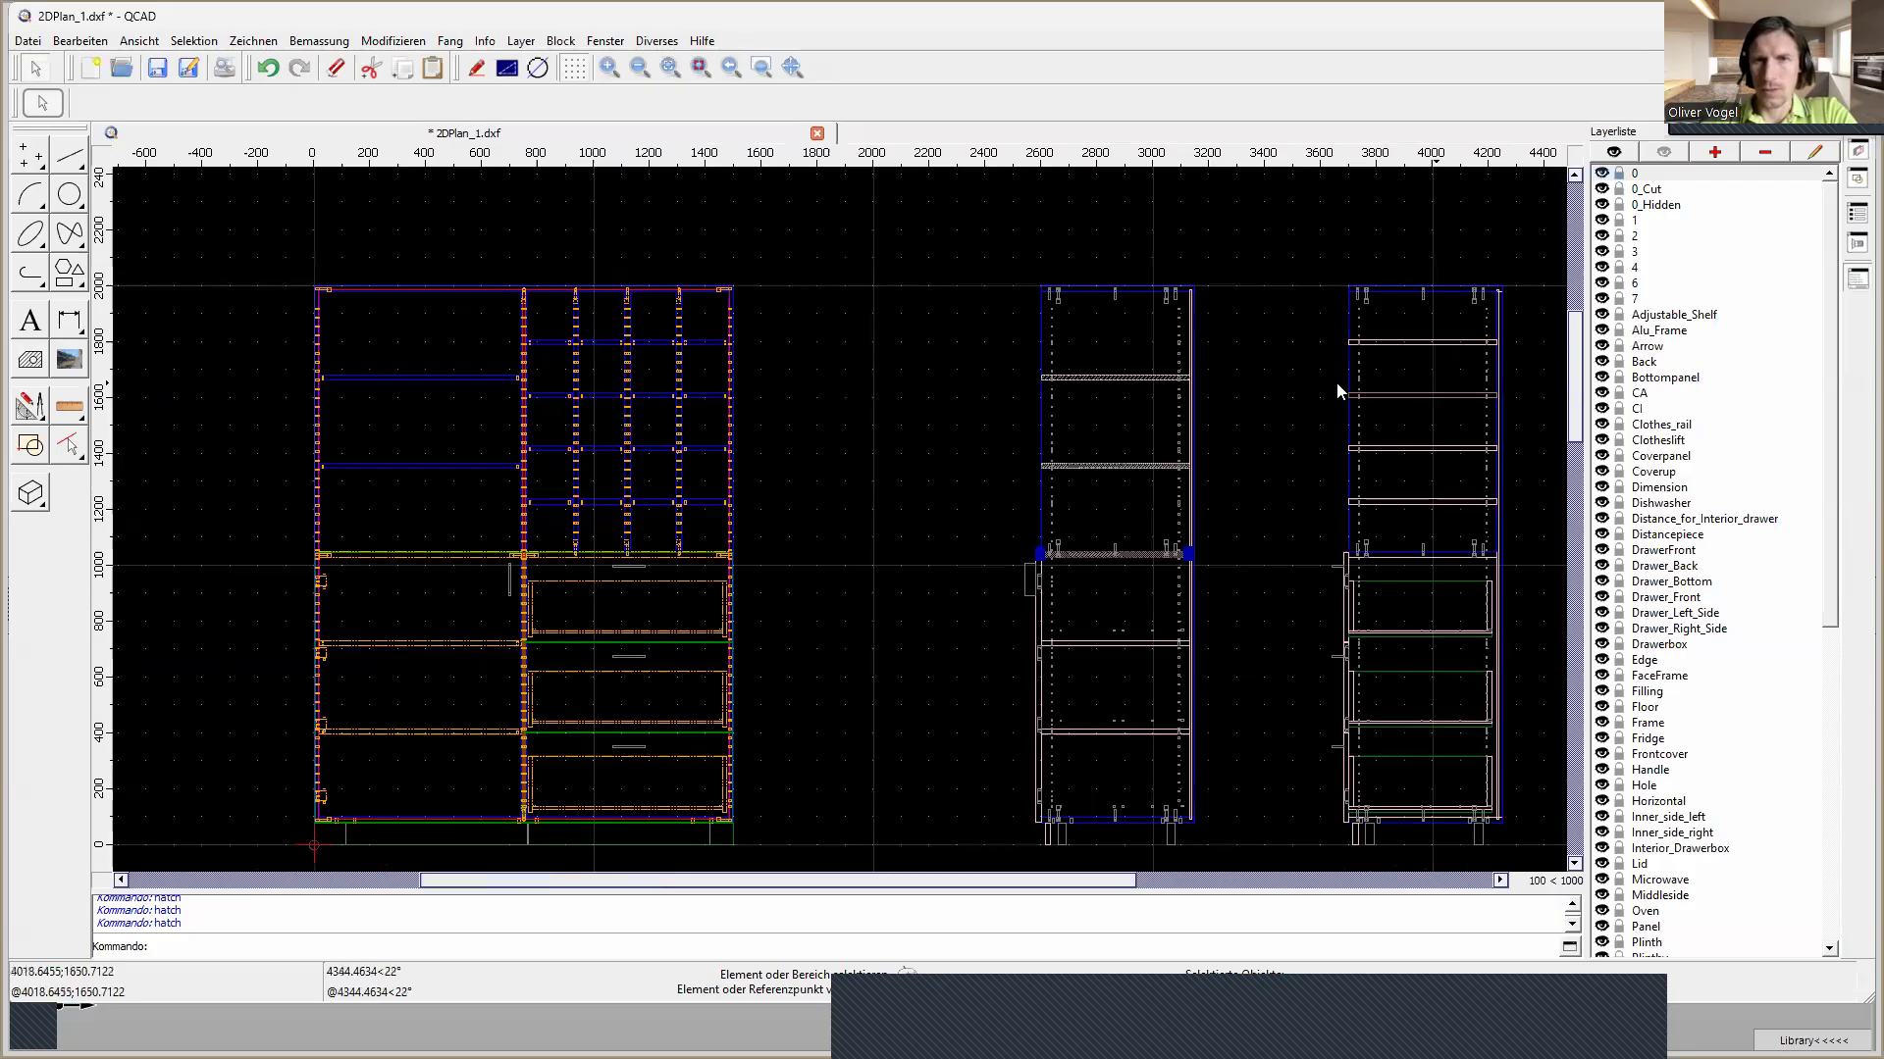
pyautogui.scroll(3, 1132, 646)
pyautogui.click(1135, 642)
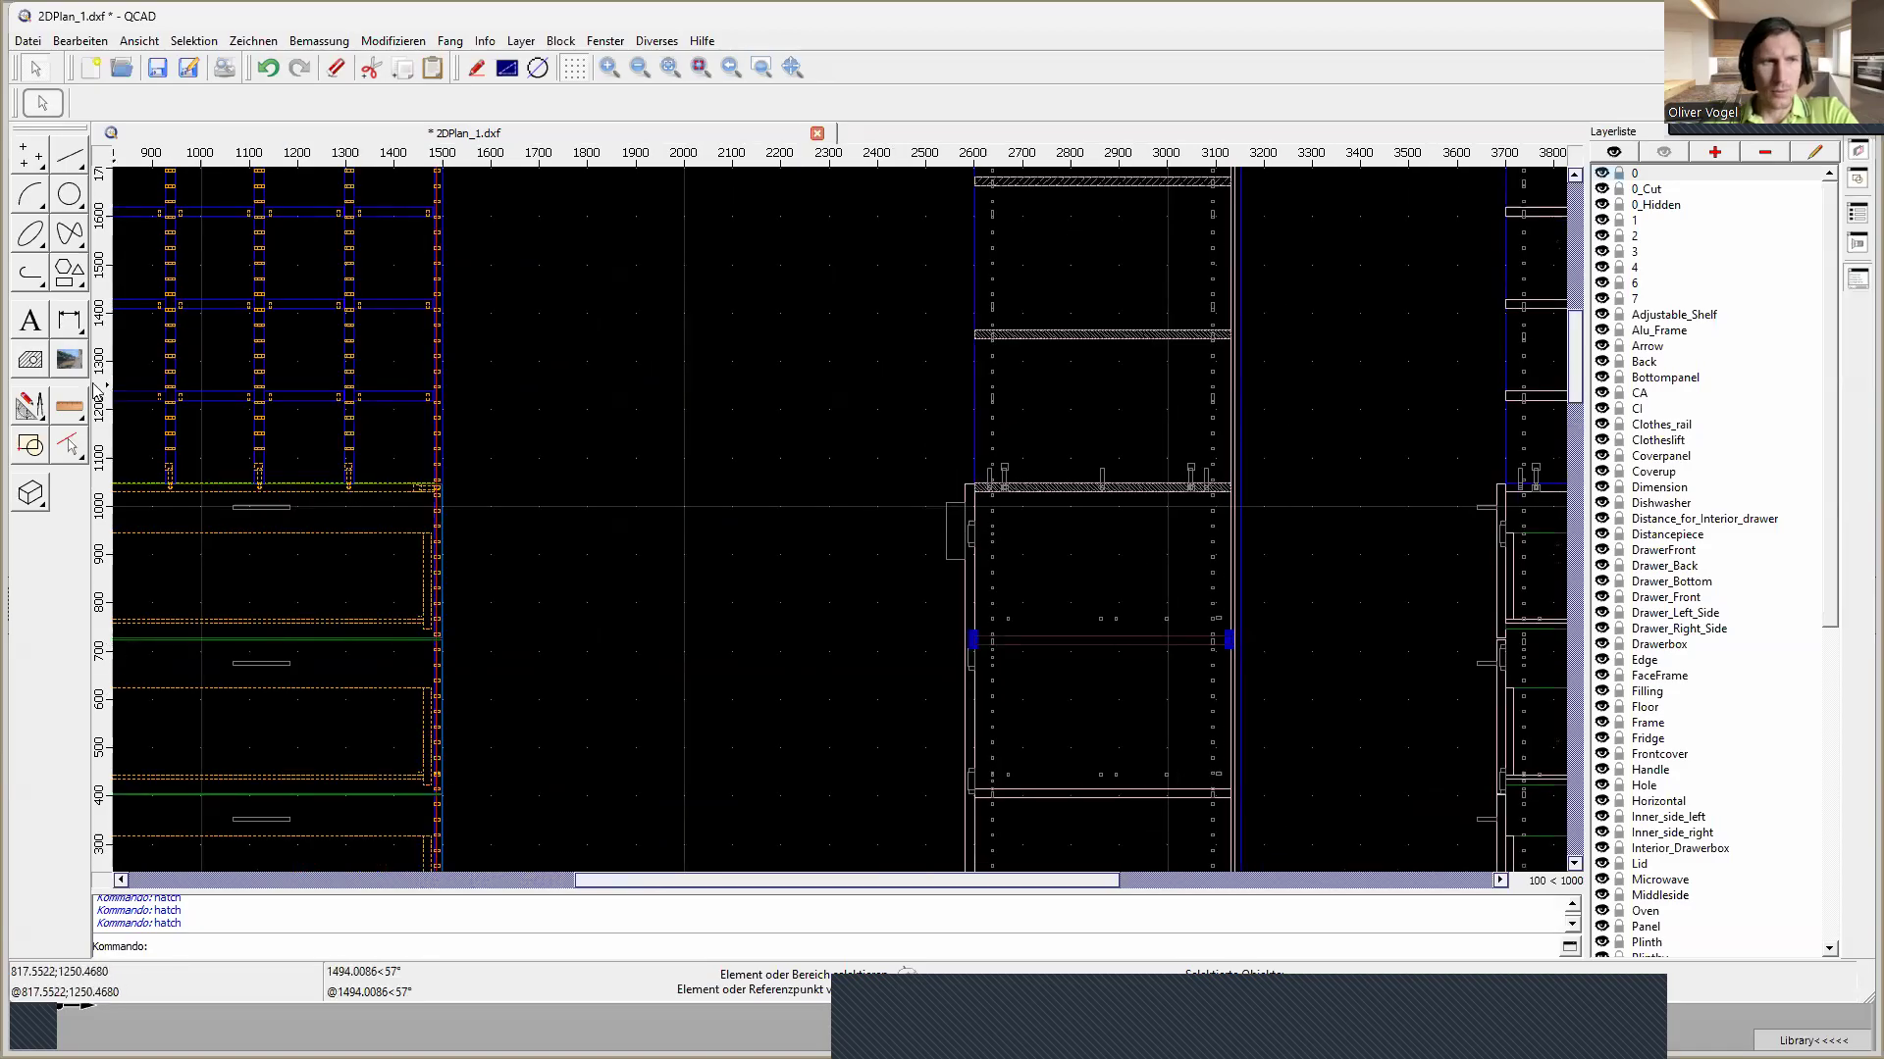
pyautogui.click(31, 359)
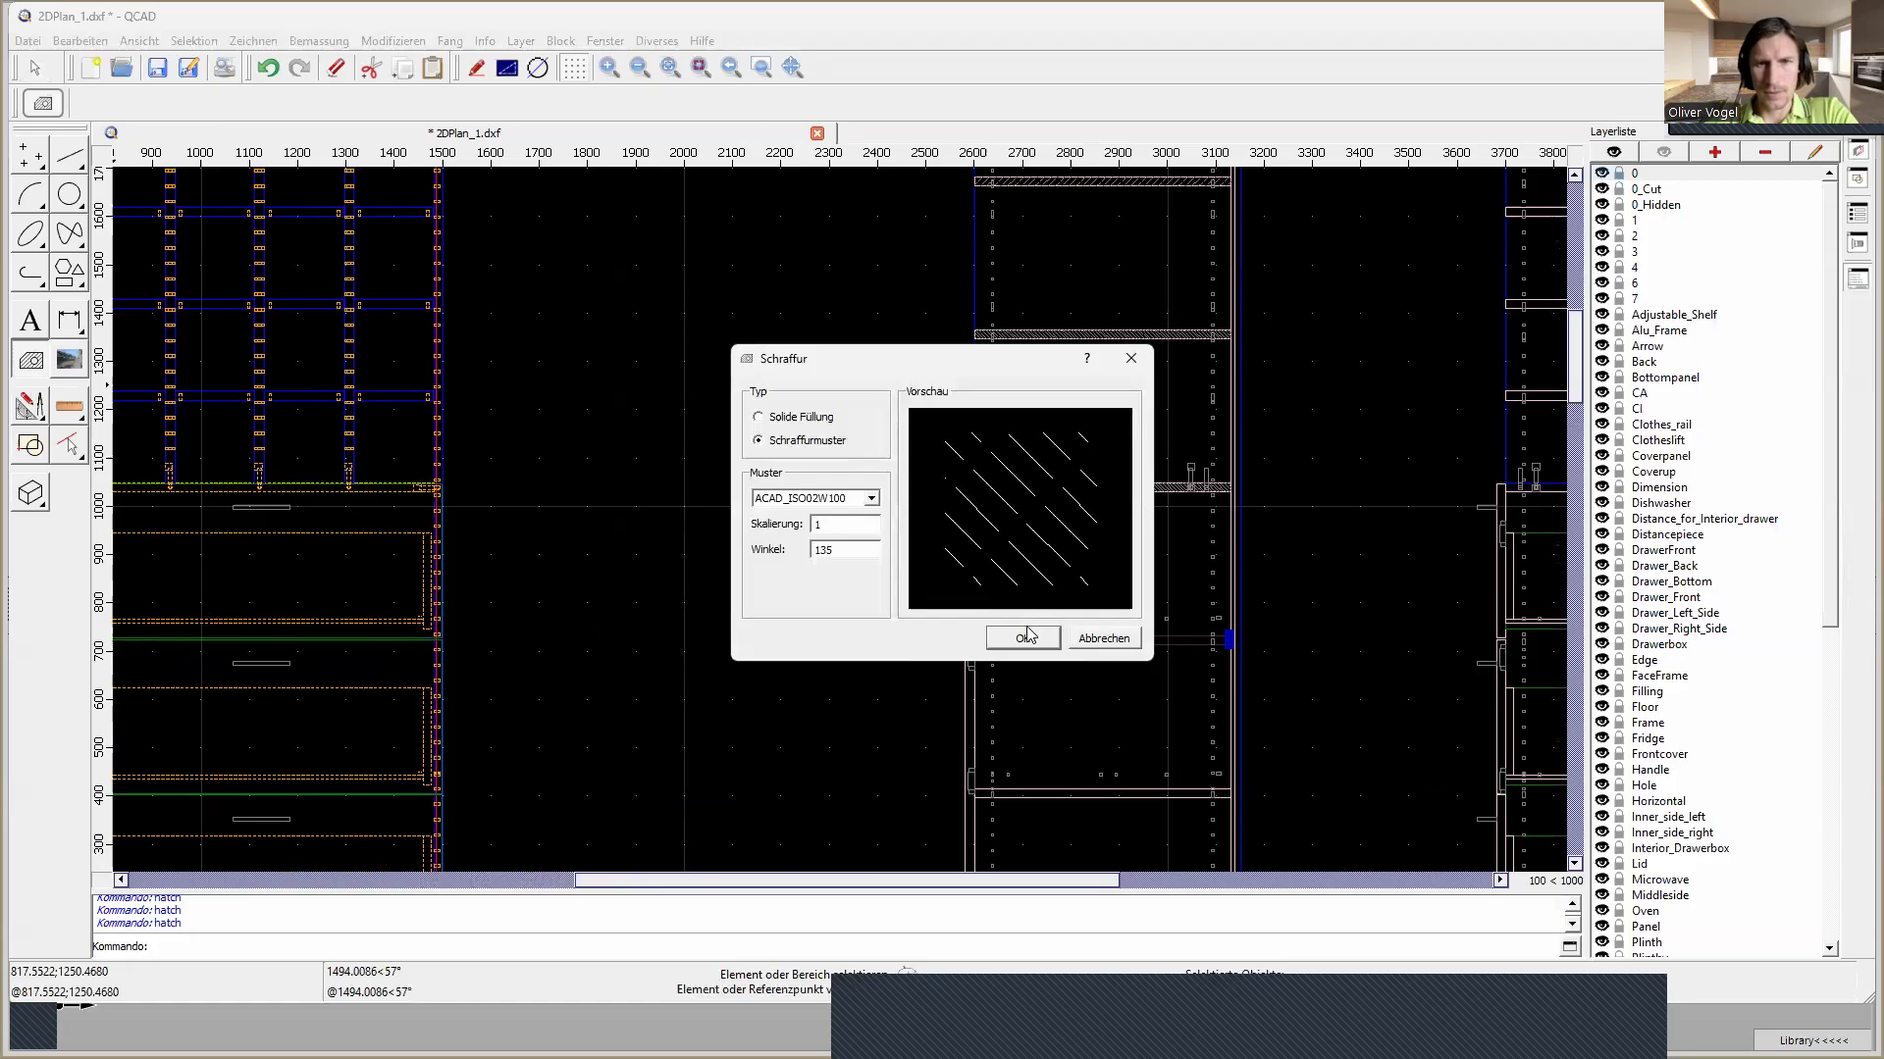
pyautogui.click(1025, 633)
pyautogui.scroll(-3, 1109, 634)
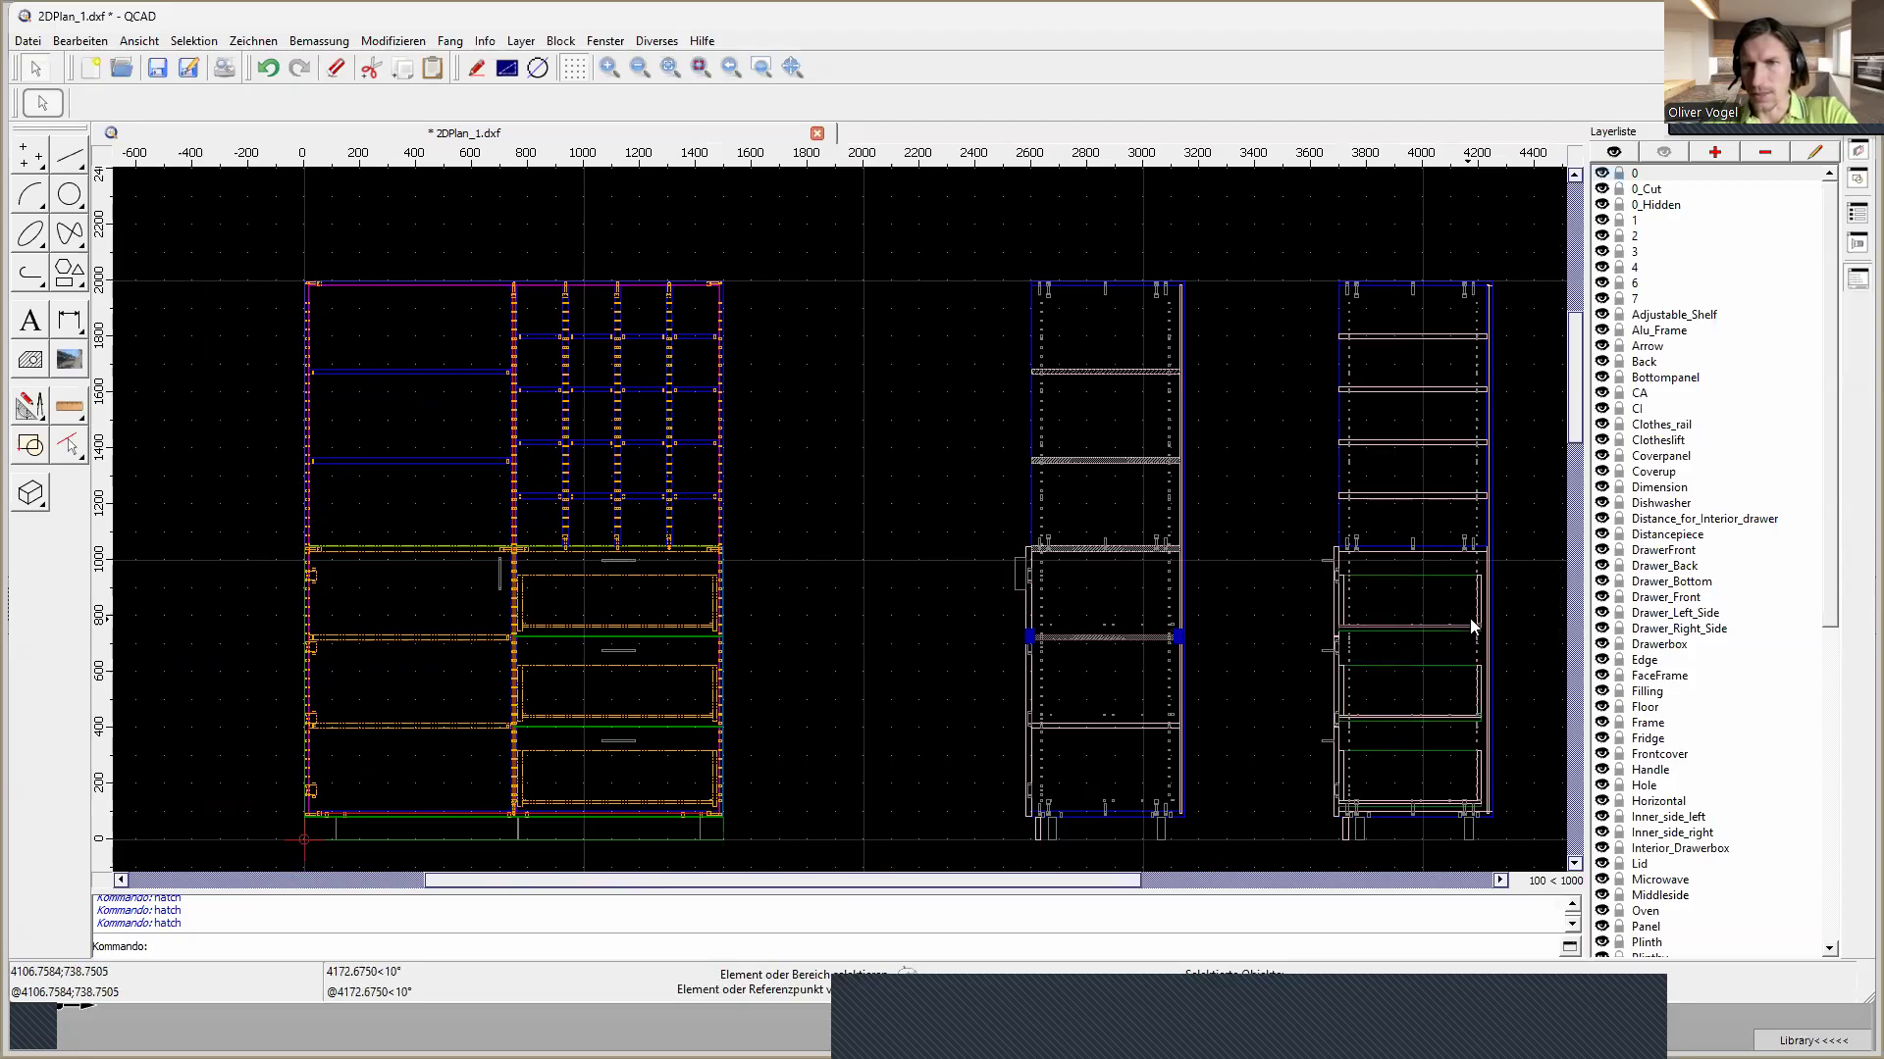
# Hatch the lower shelf of the door compartment in the first side section with the same hatch settings
pyautogui.scroll(2, 1469, 618)
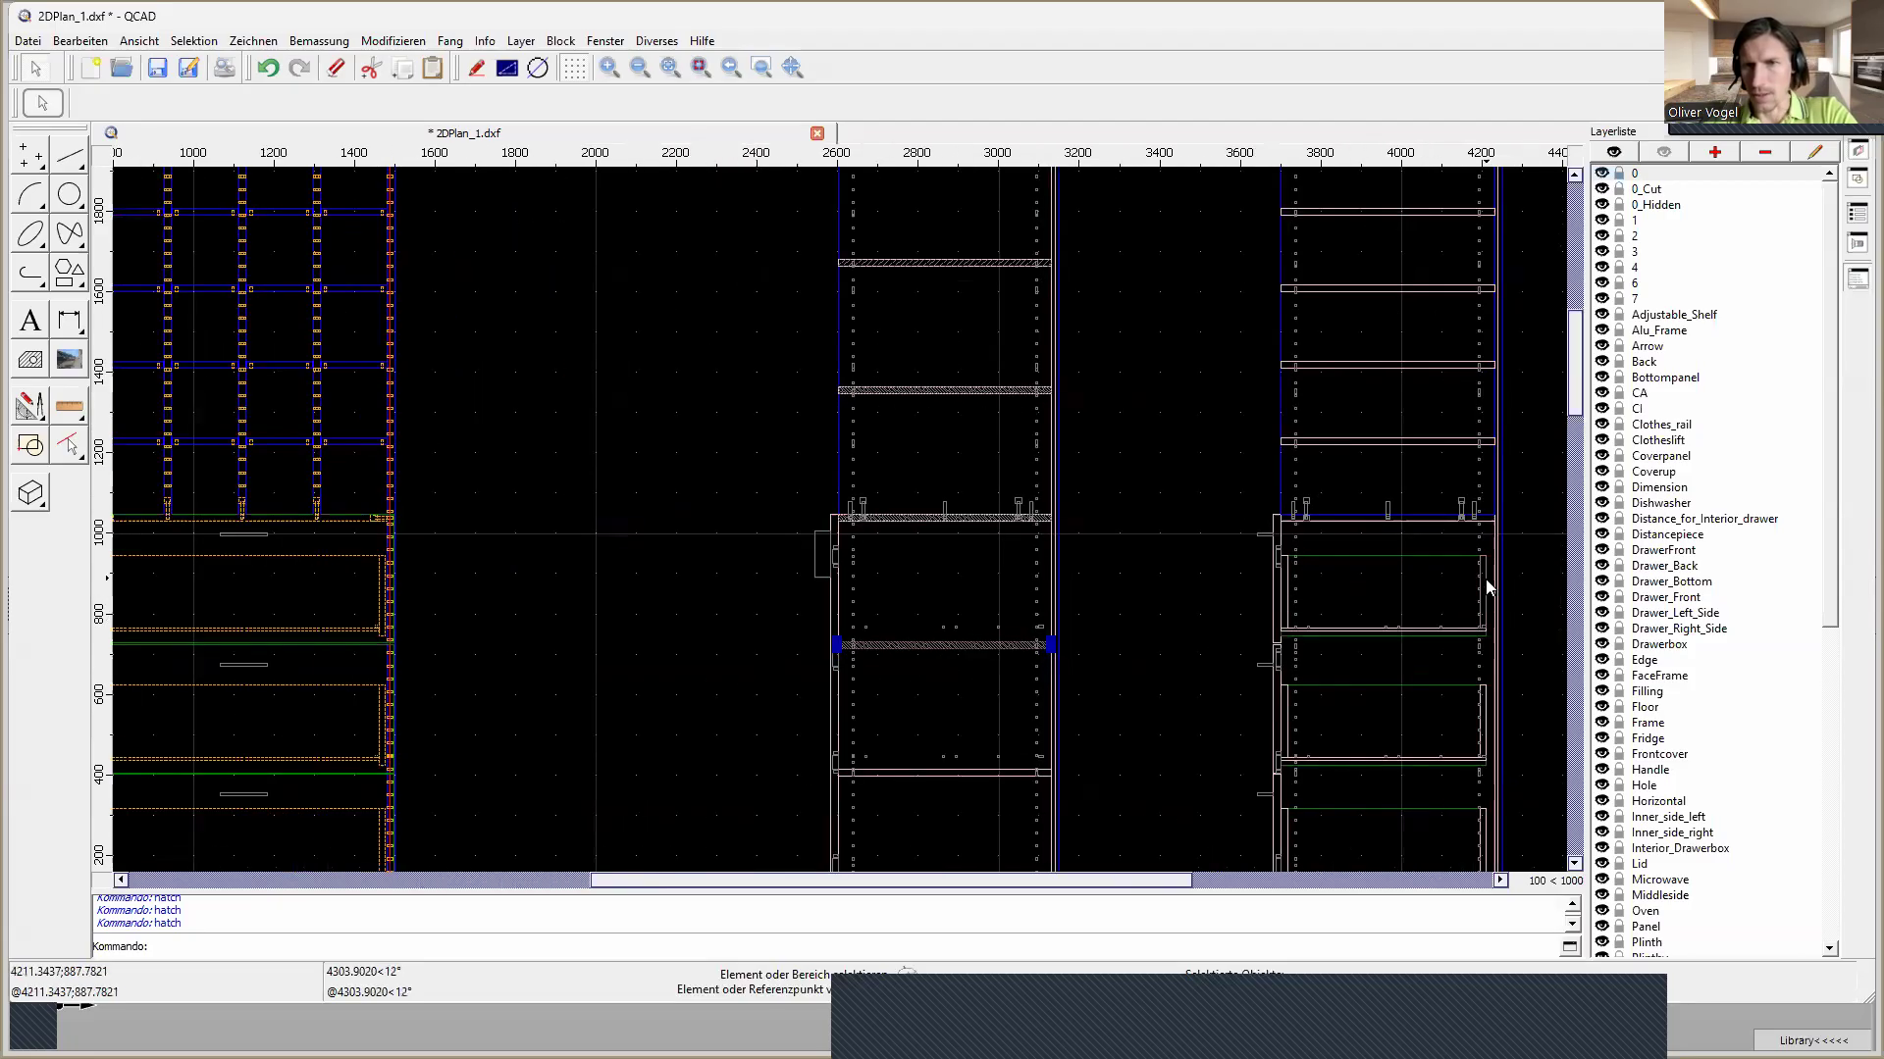
pyautogui.scroll(-2, 1482, 597)
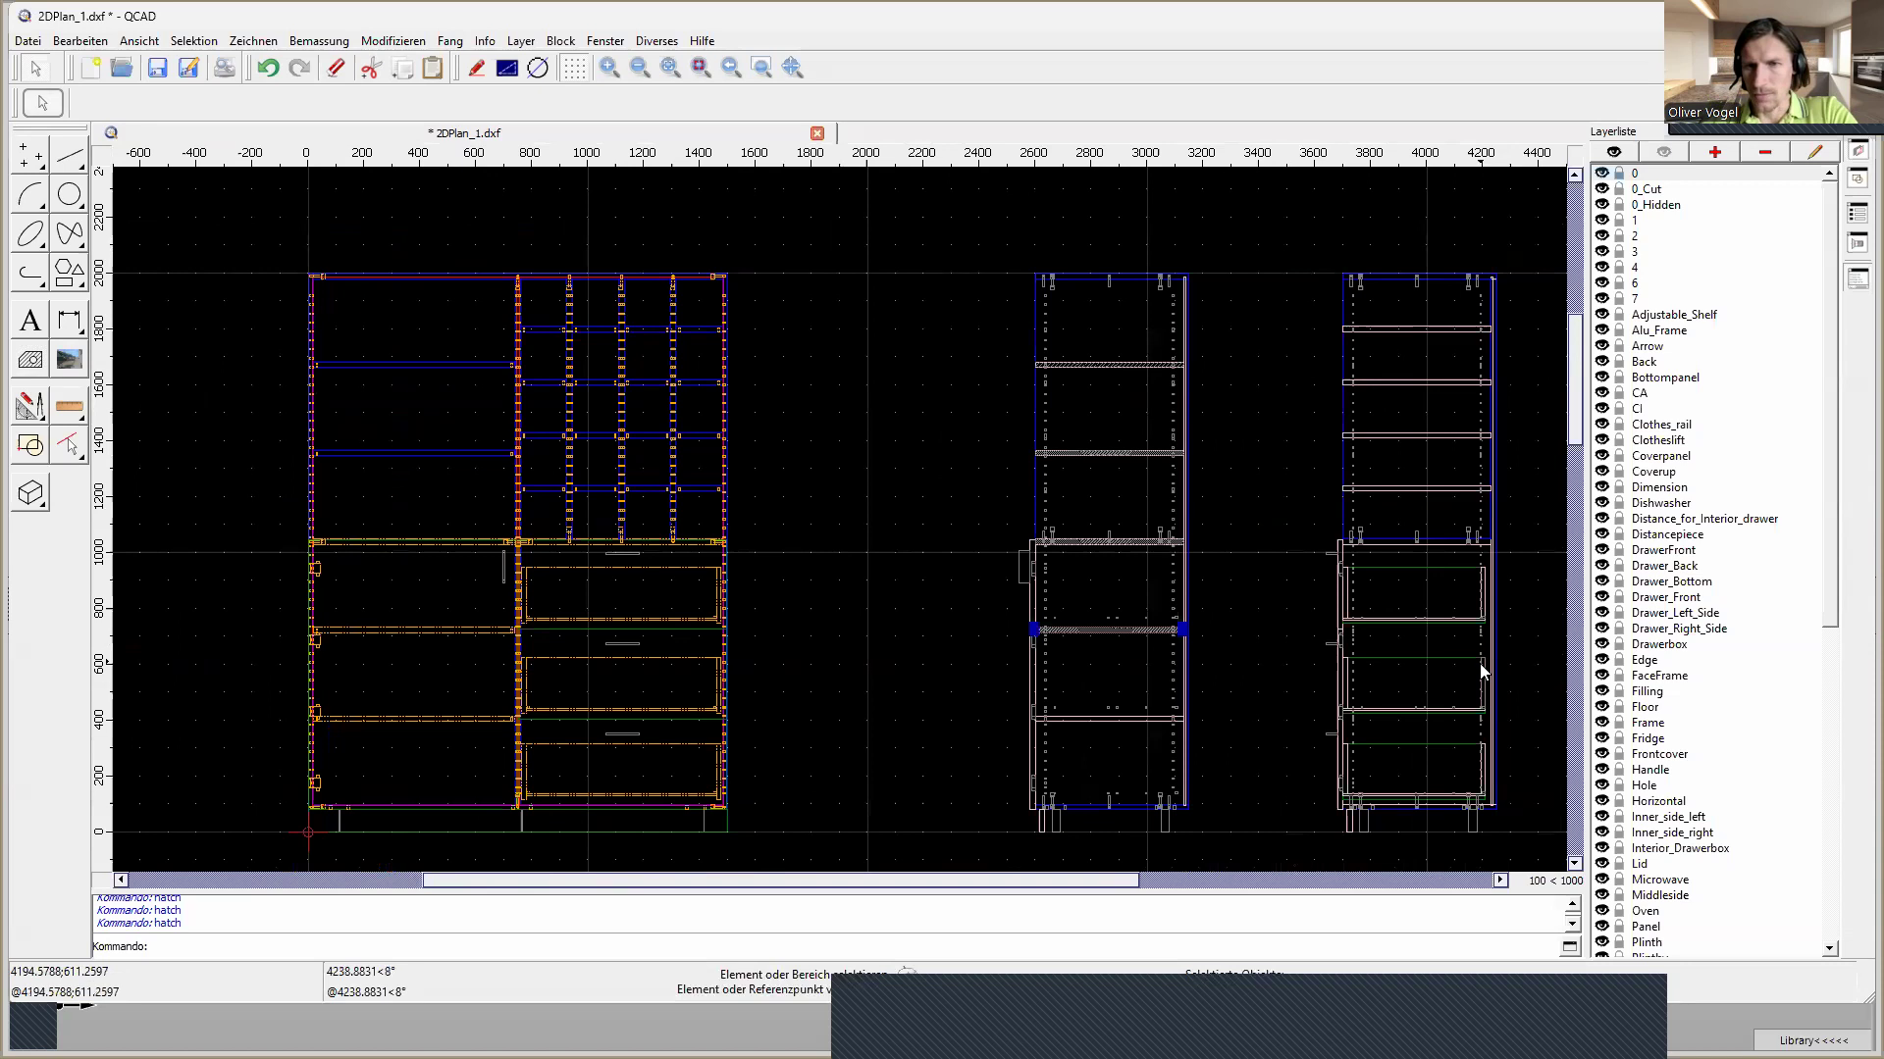
pyautogui.scroll(1, 1373, 736)
pyautogui.scroll(-1, 1374, 736)
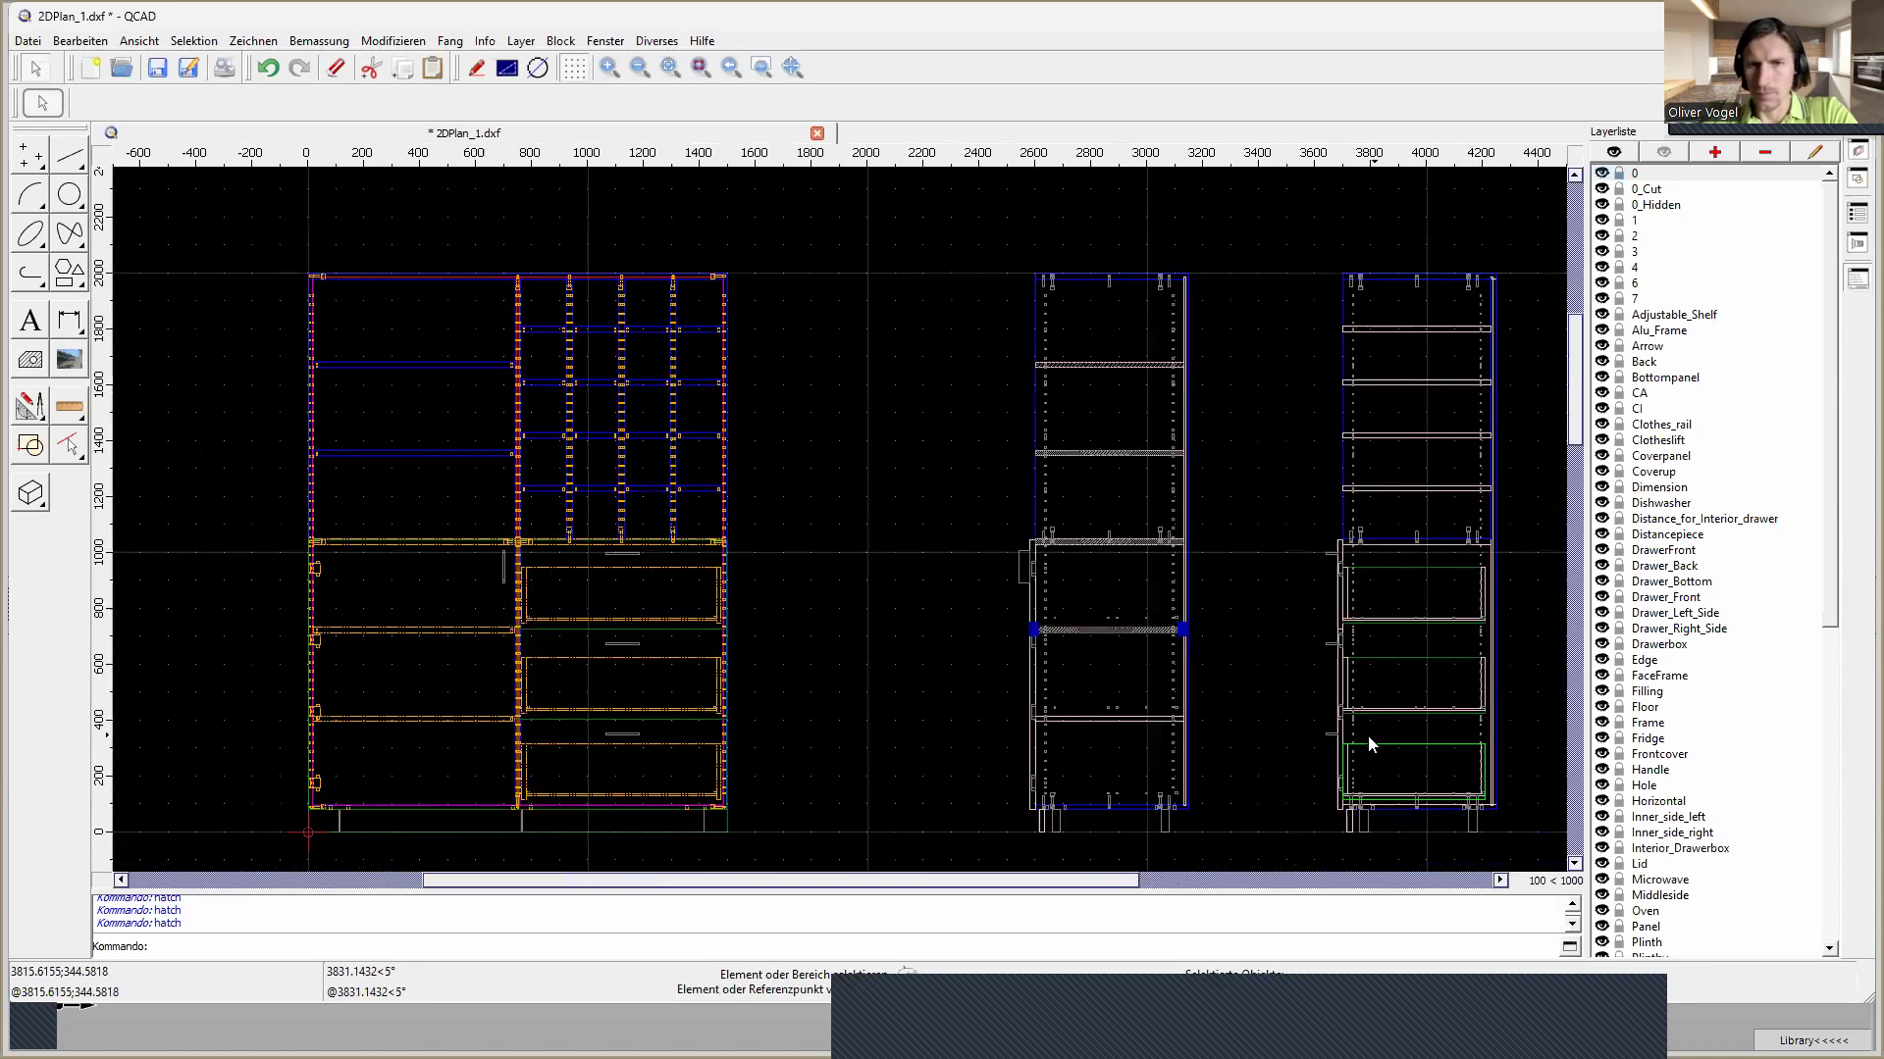
pyautogui.click(1087, 722)
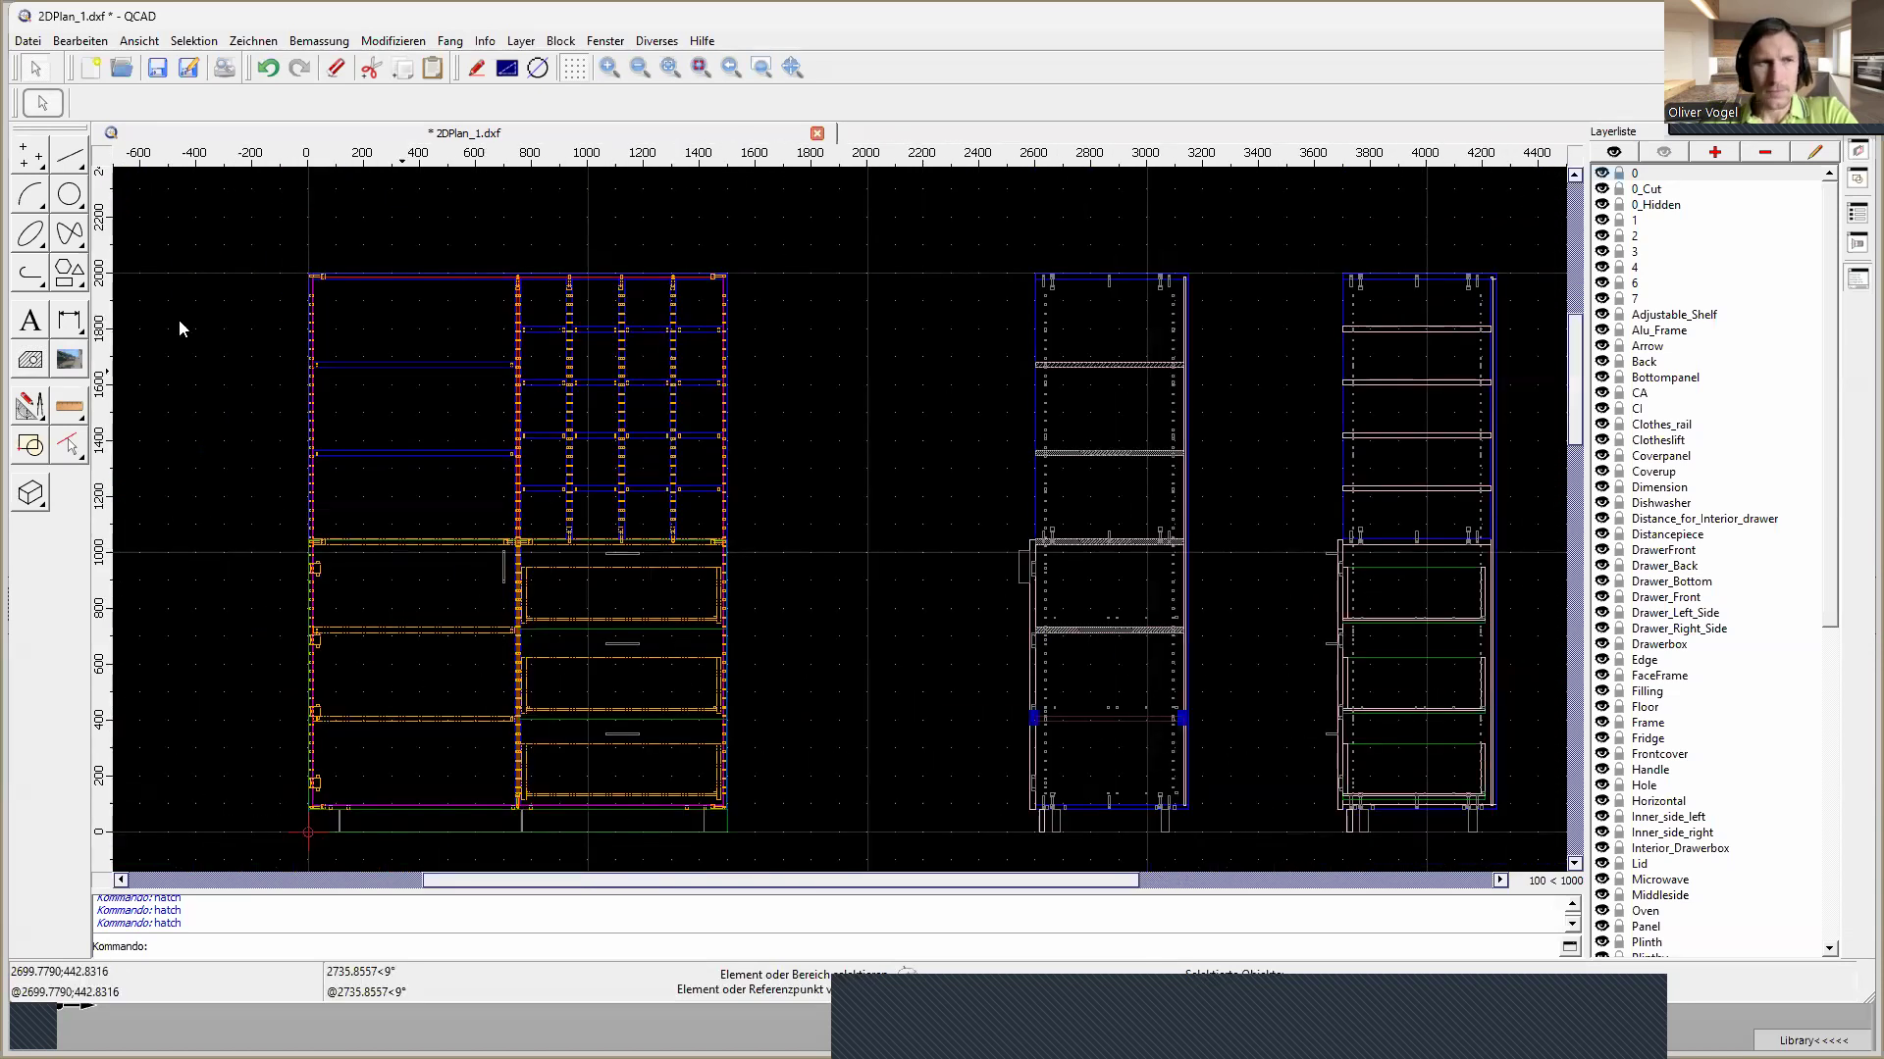
pyautogui.click(32, 363)
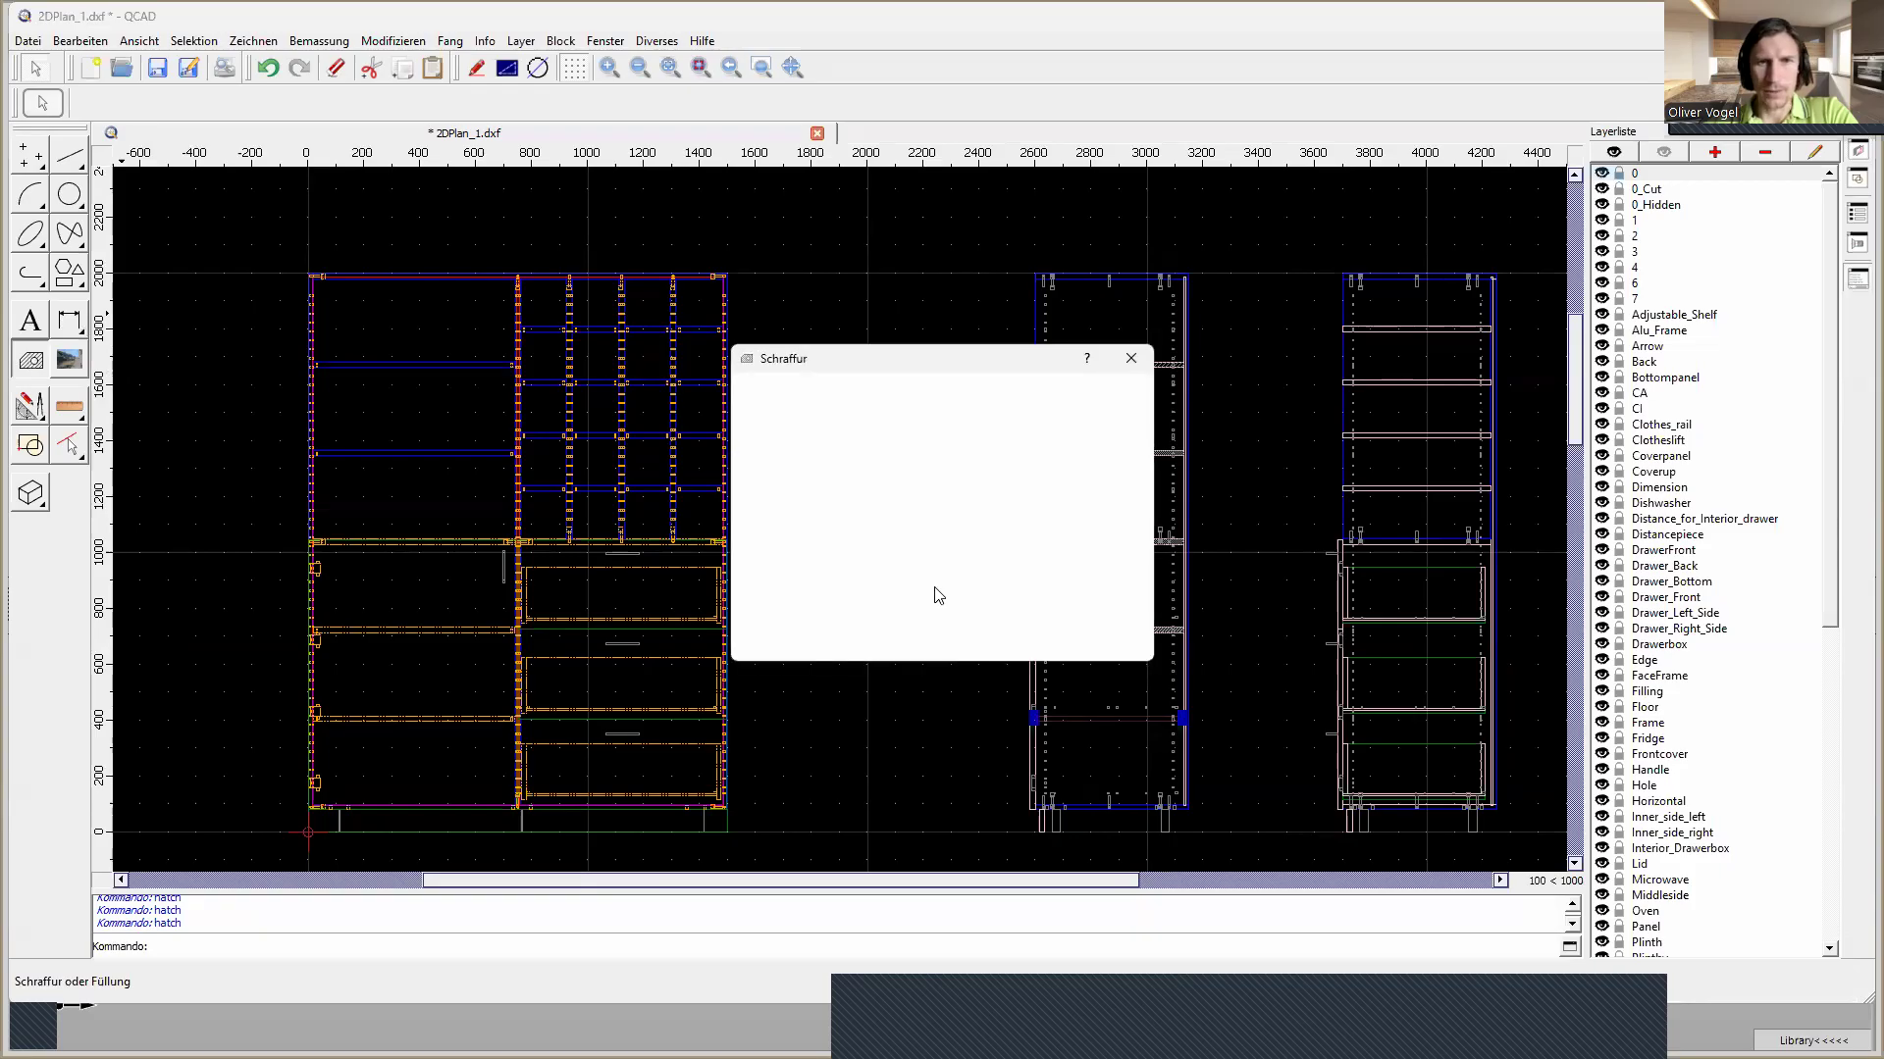
pyautogui.click(1022, 639)
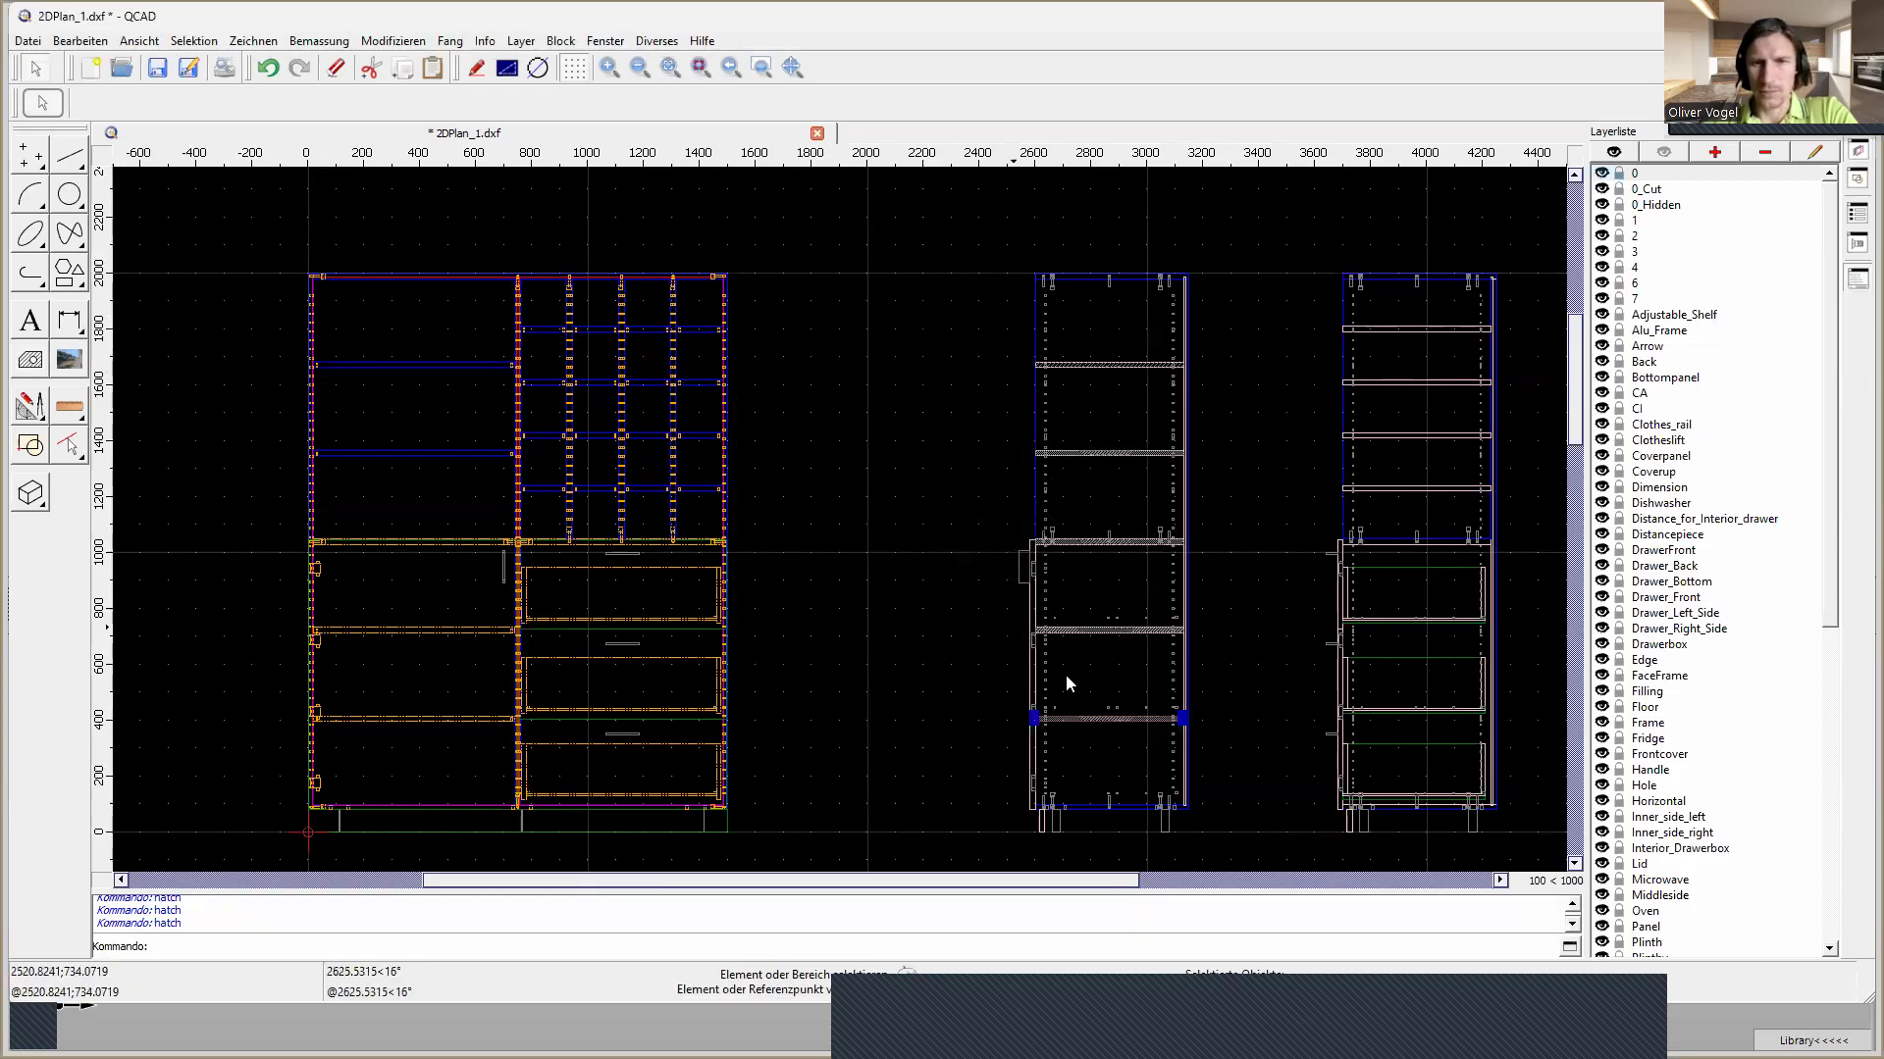
pyautogui.scroll(1, 1159, 731)
pyautogui.scroll(6, 1160, 731)
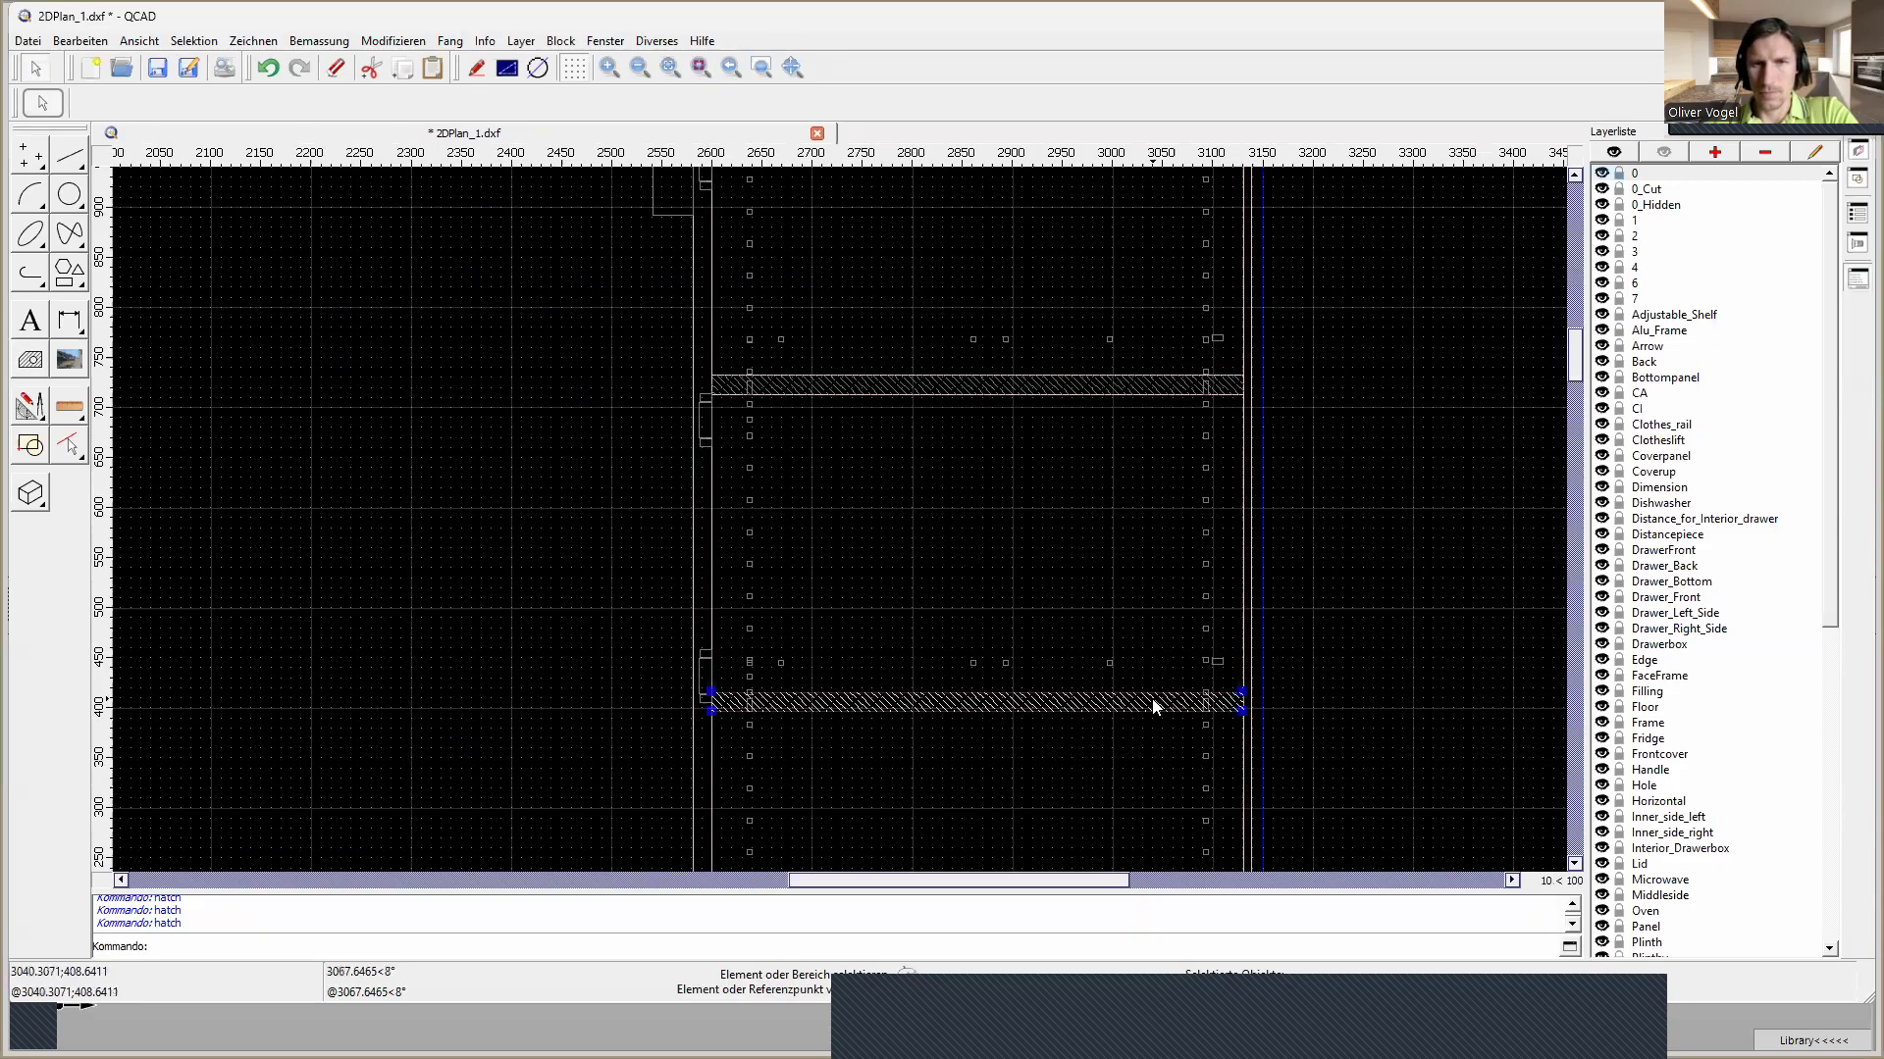
pyautogui.scroll(-6, 1159, 728)
pyautogui.scroll(-2, 1153, 705)
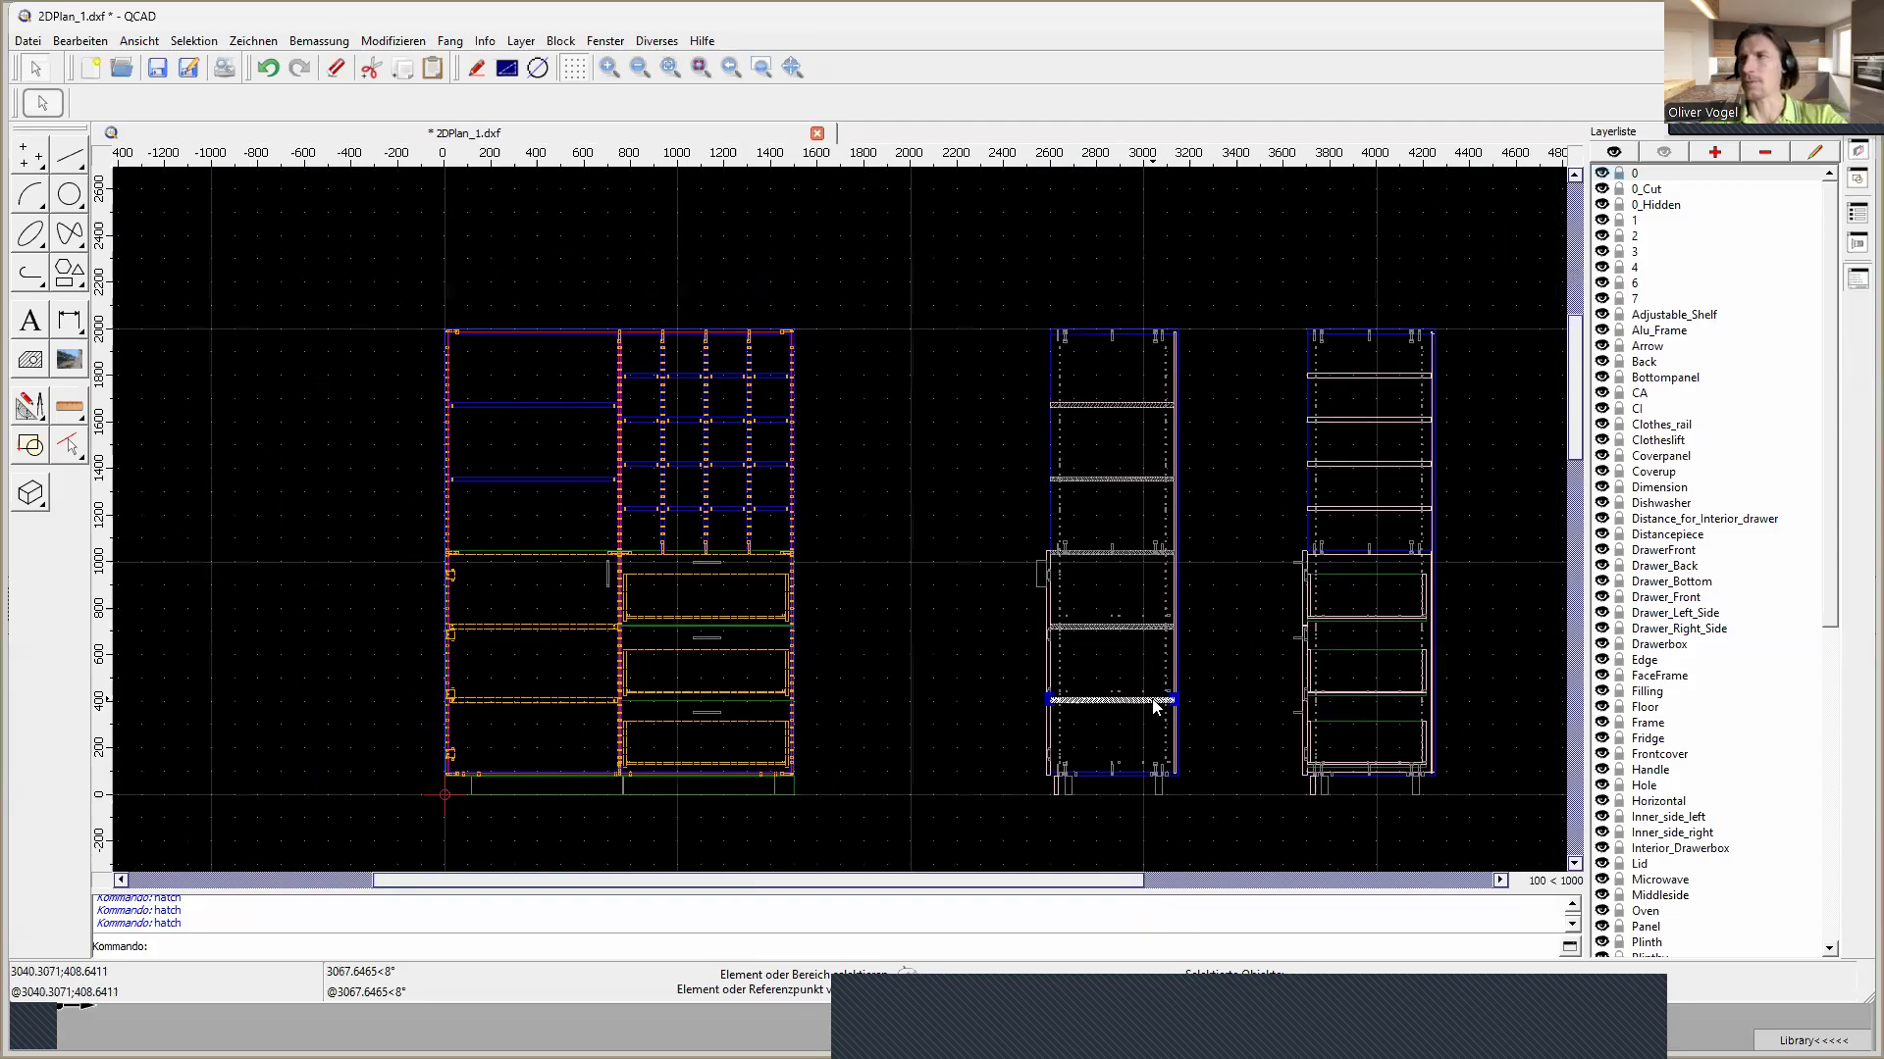
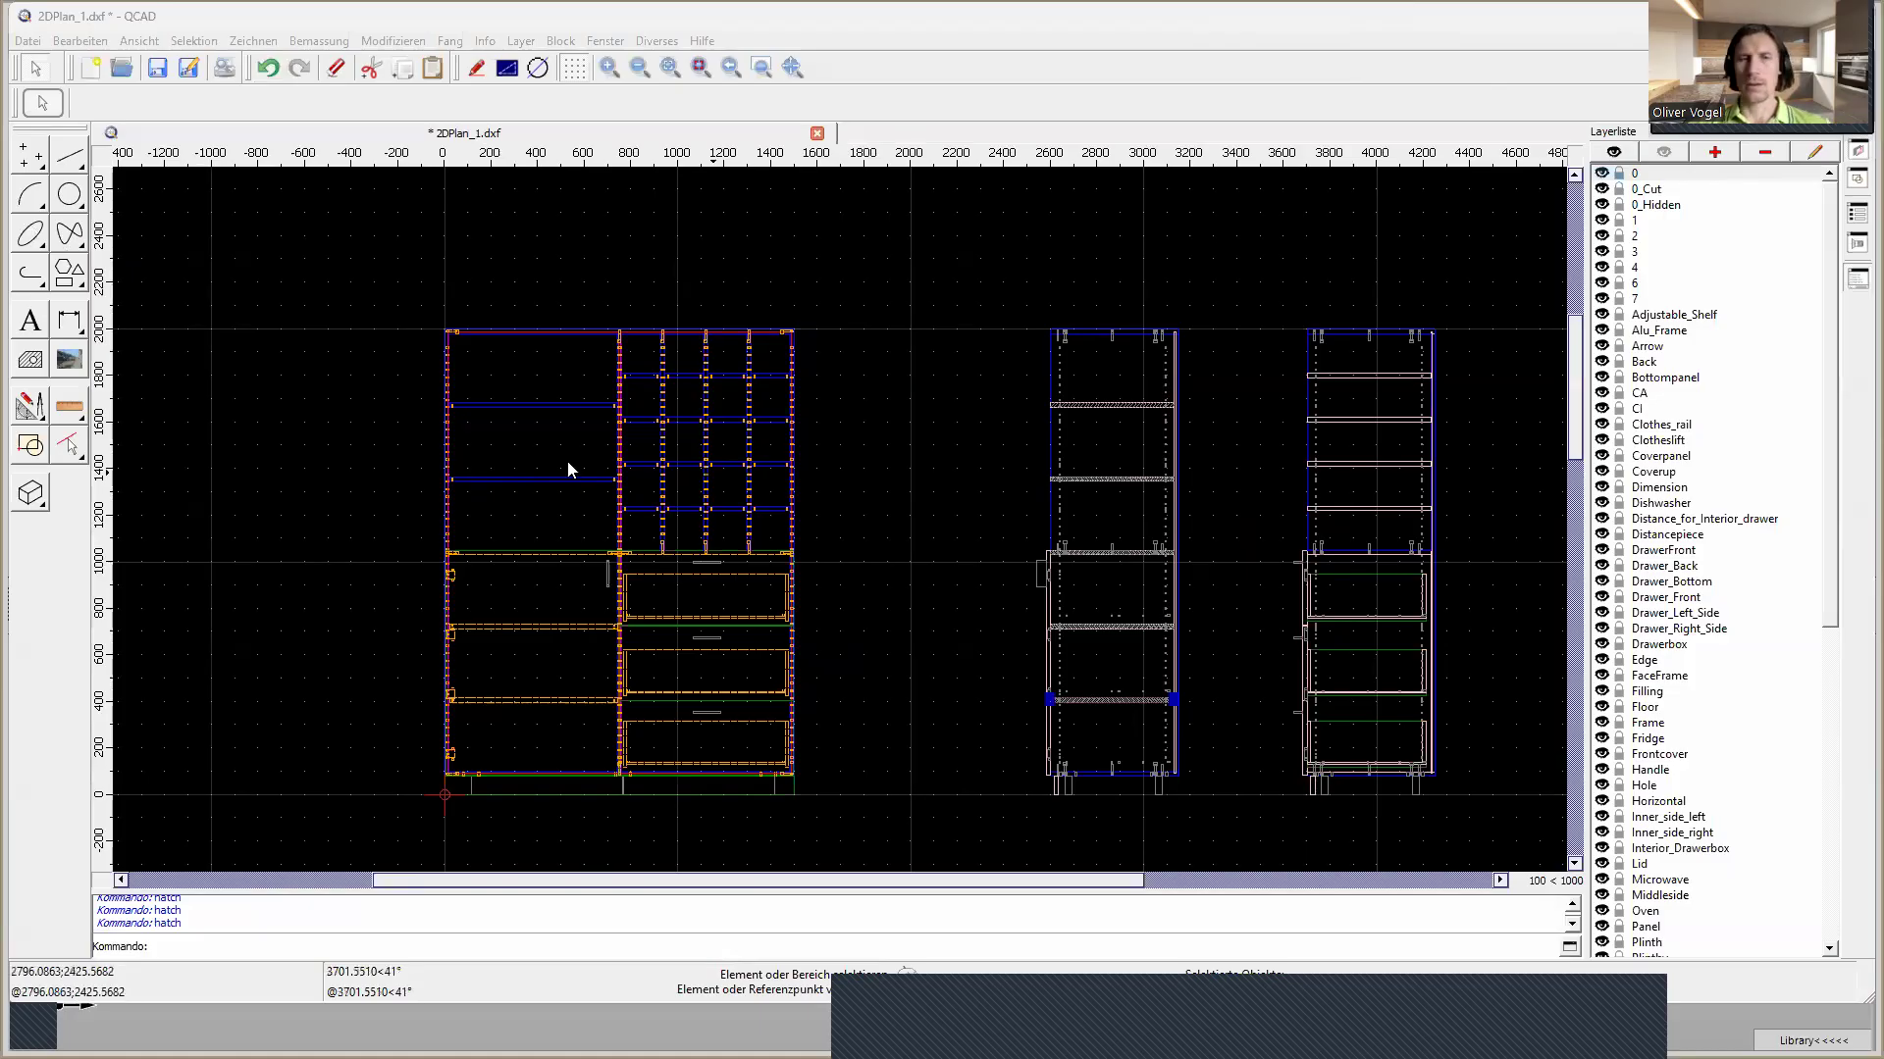
# Close QCAD, discarding the changes to 2DPlan_1.dxf, and start a new project in TrunCAD
pyautogui.moveTo(1525, 17); pyautogui.dragTo(1511, 31)
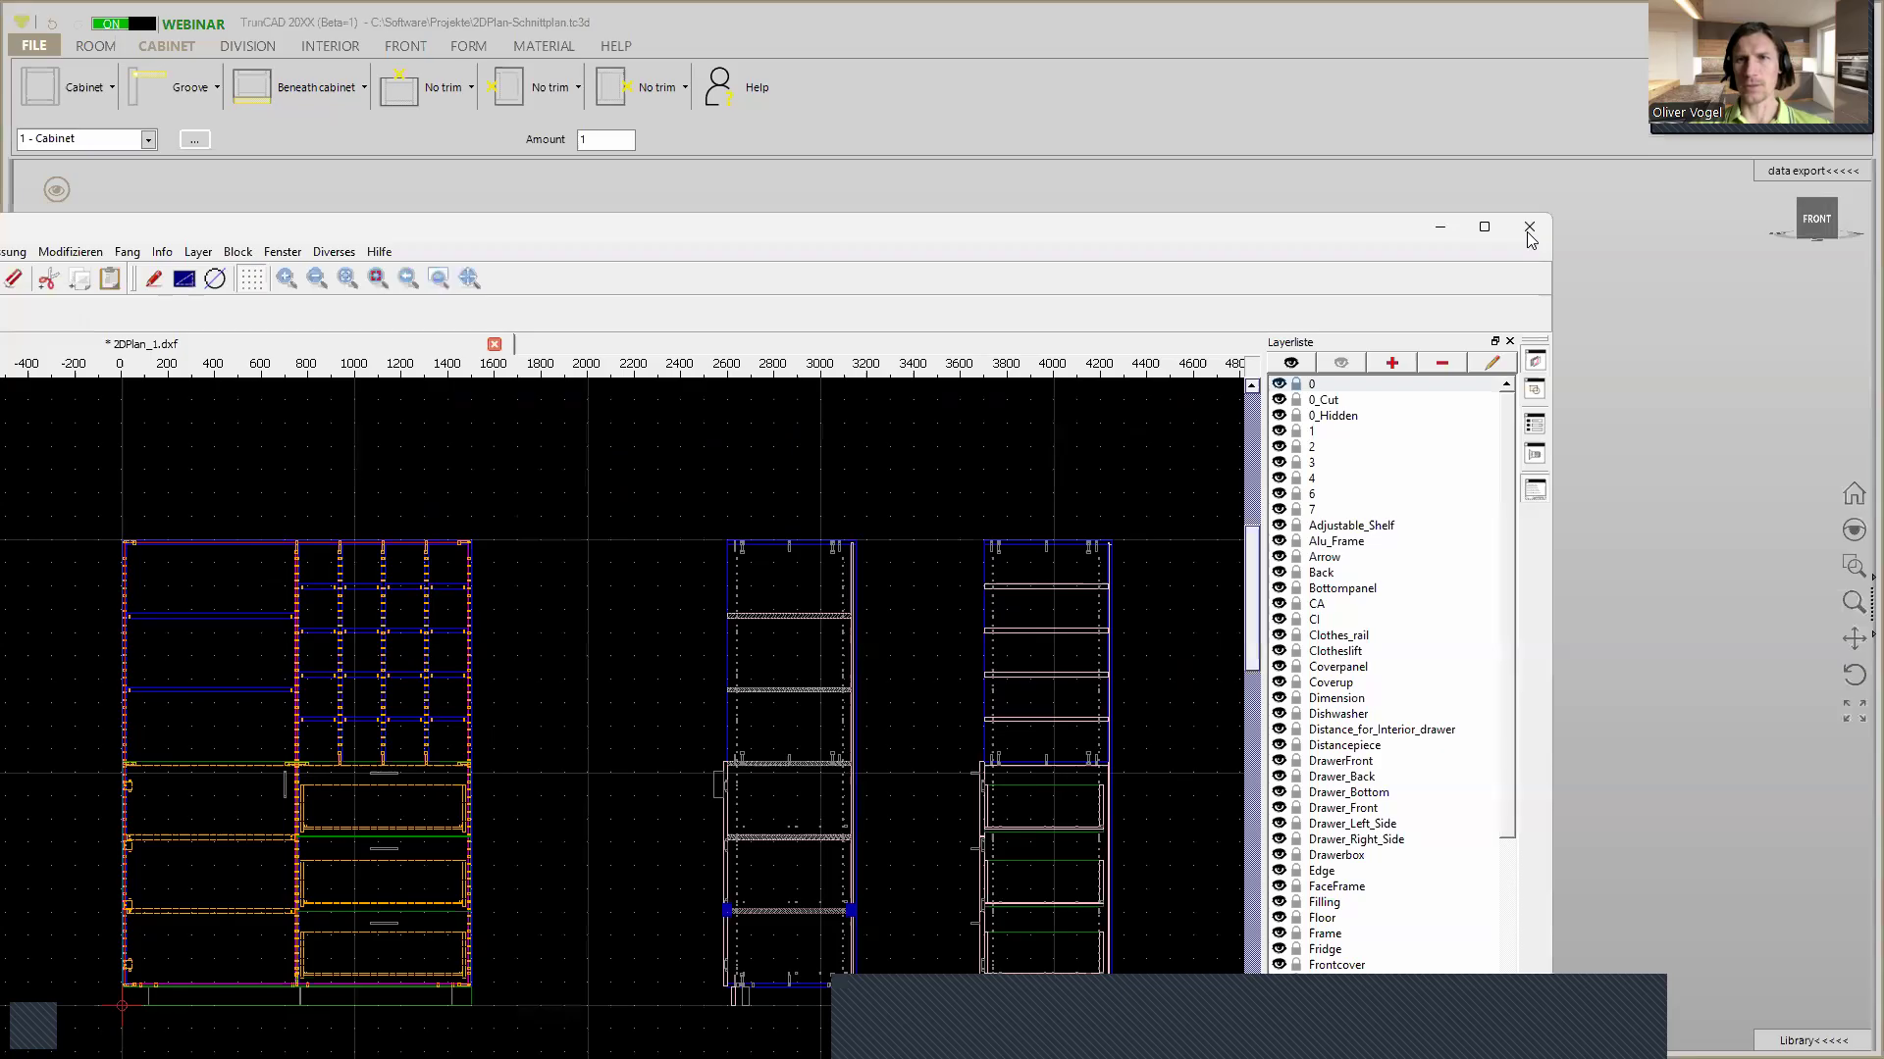
pyautogui.click(1529, 227)
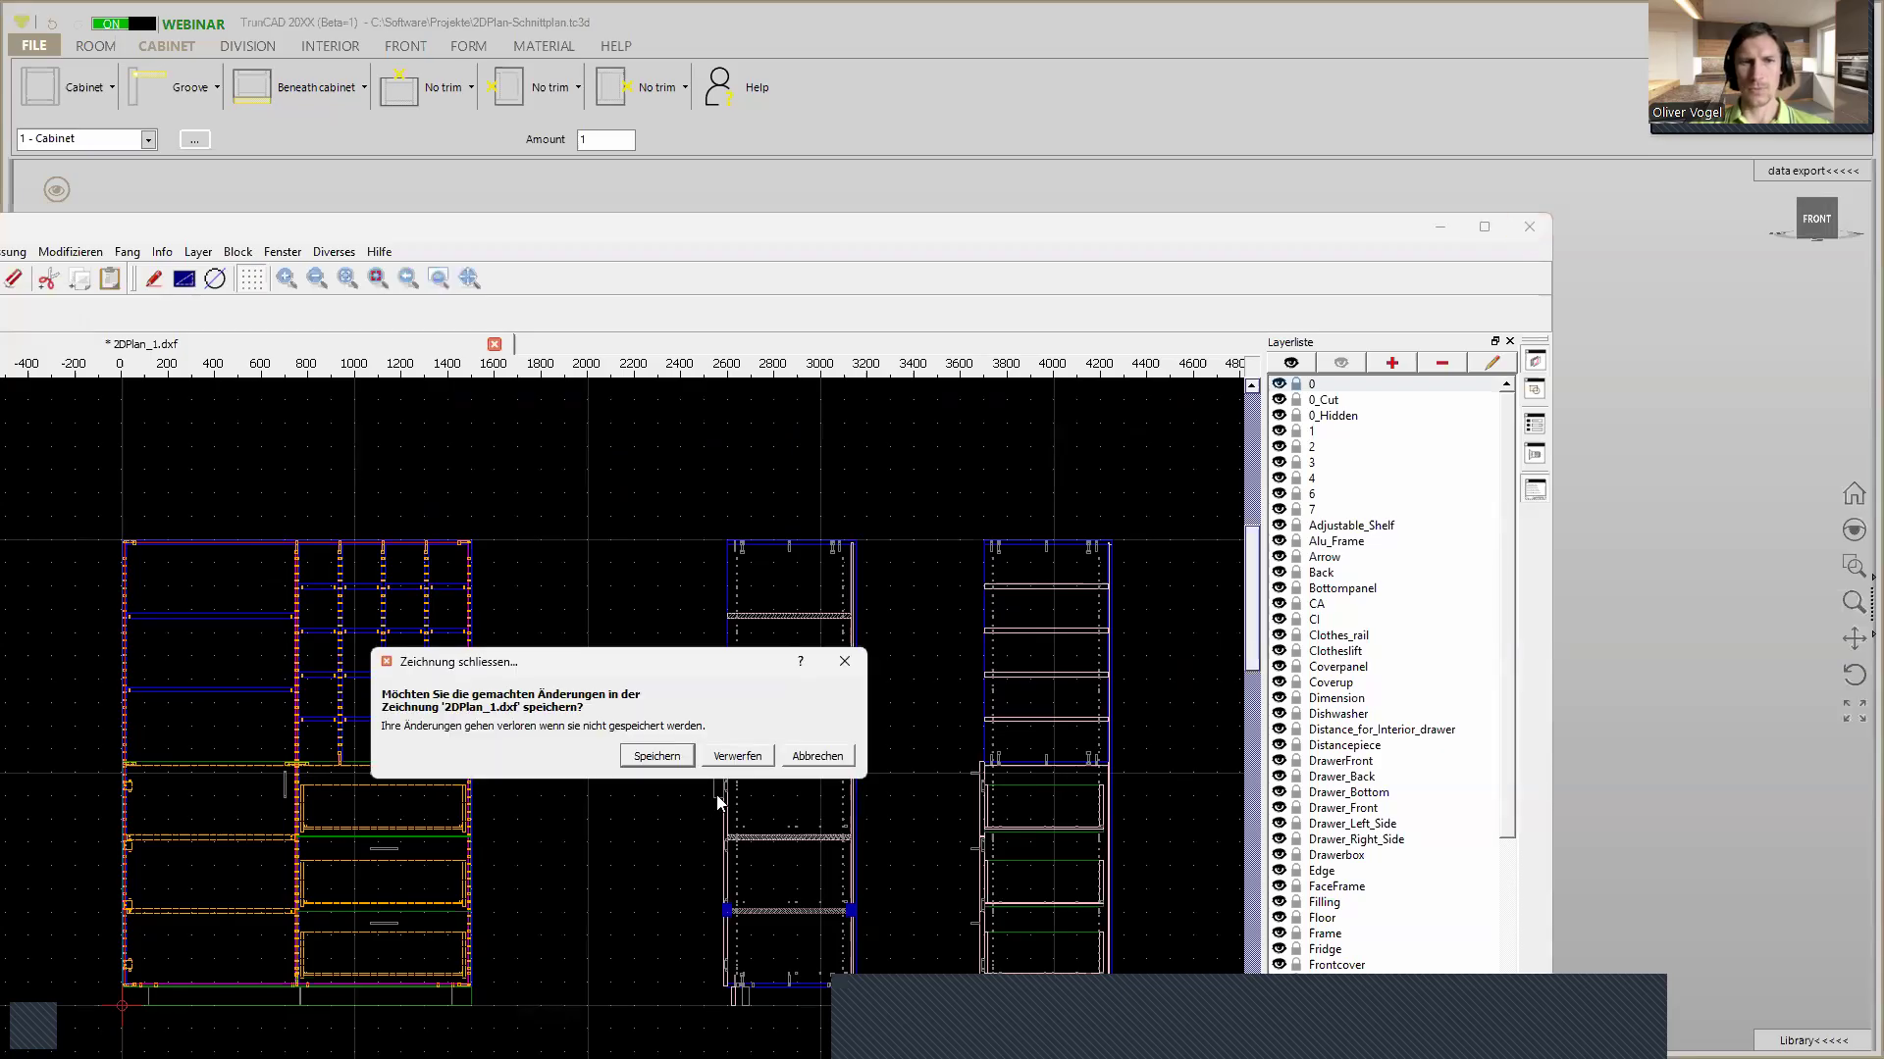
pyautogui.click(738, 757)
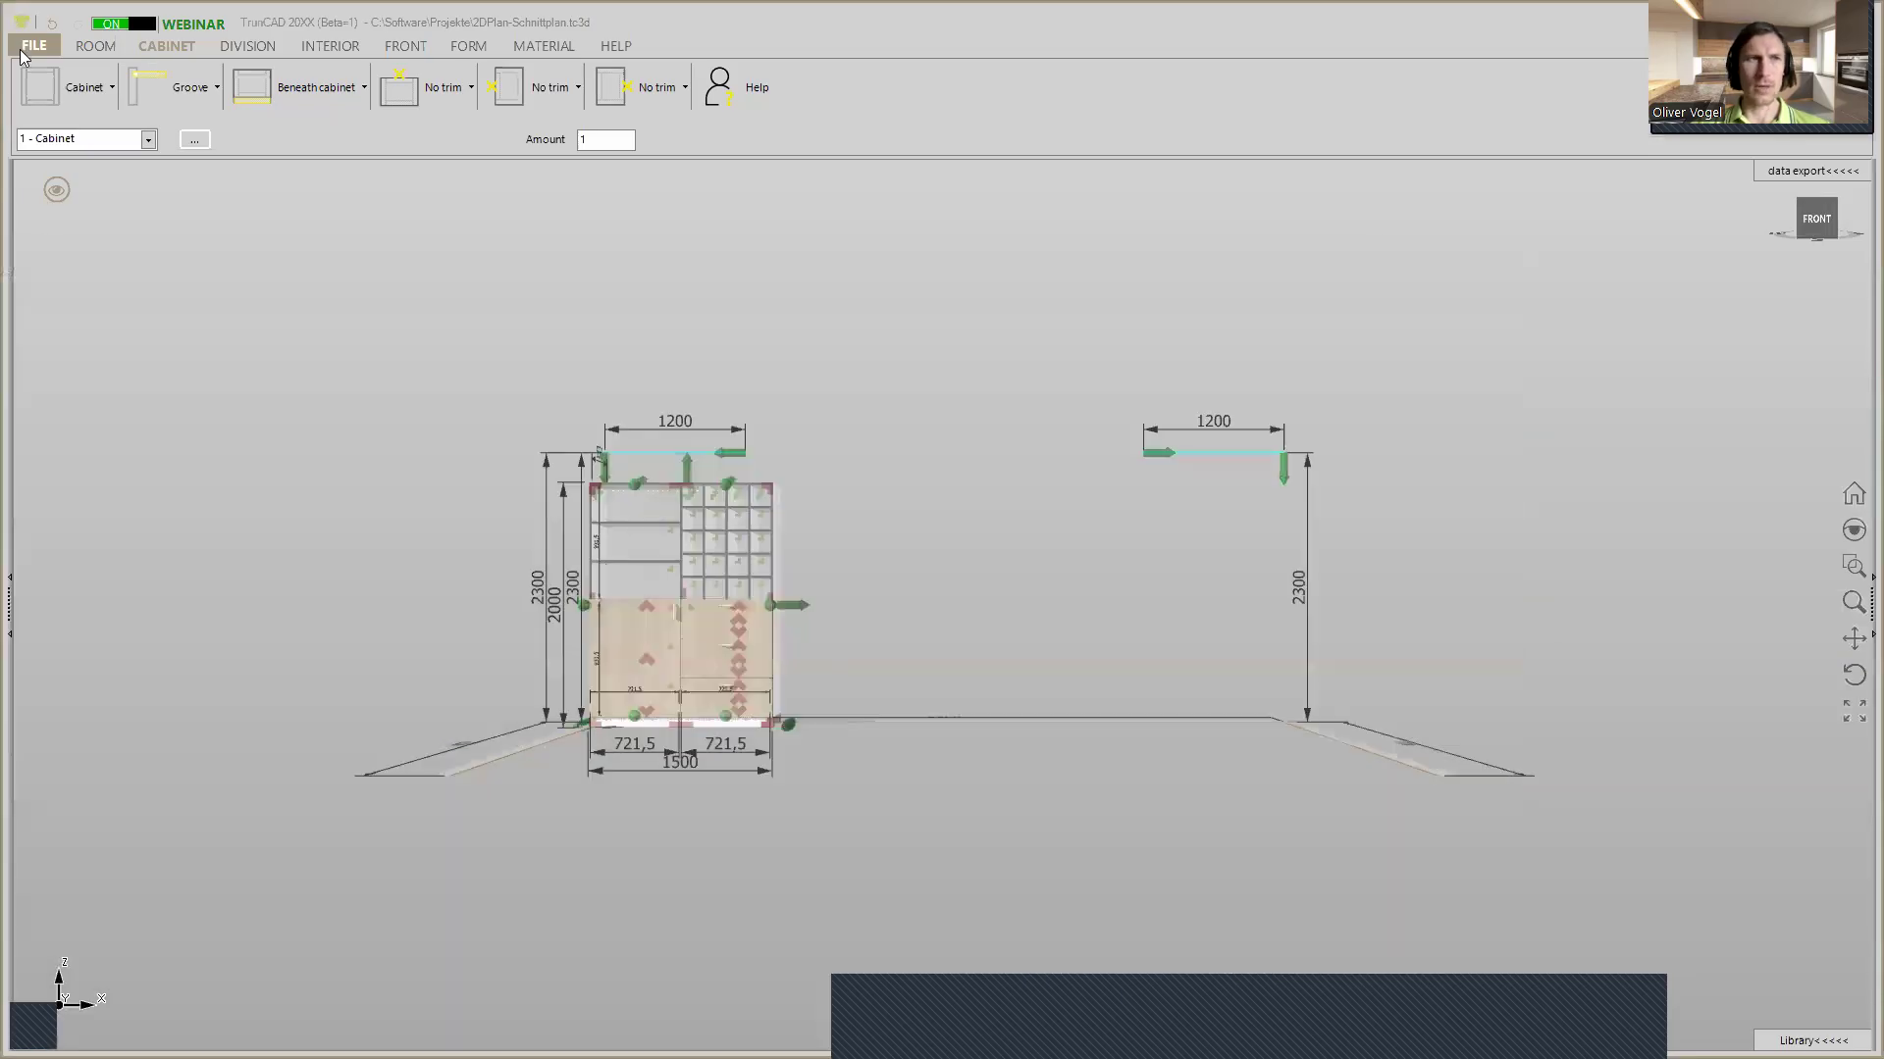
pyautogui.click(29, 49)
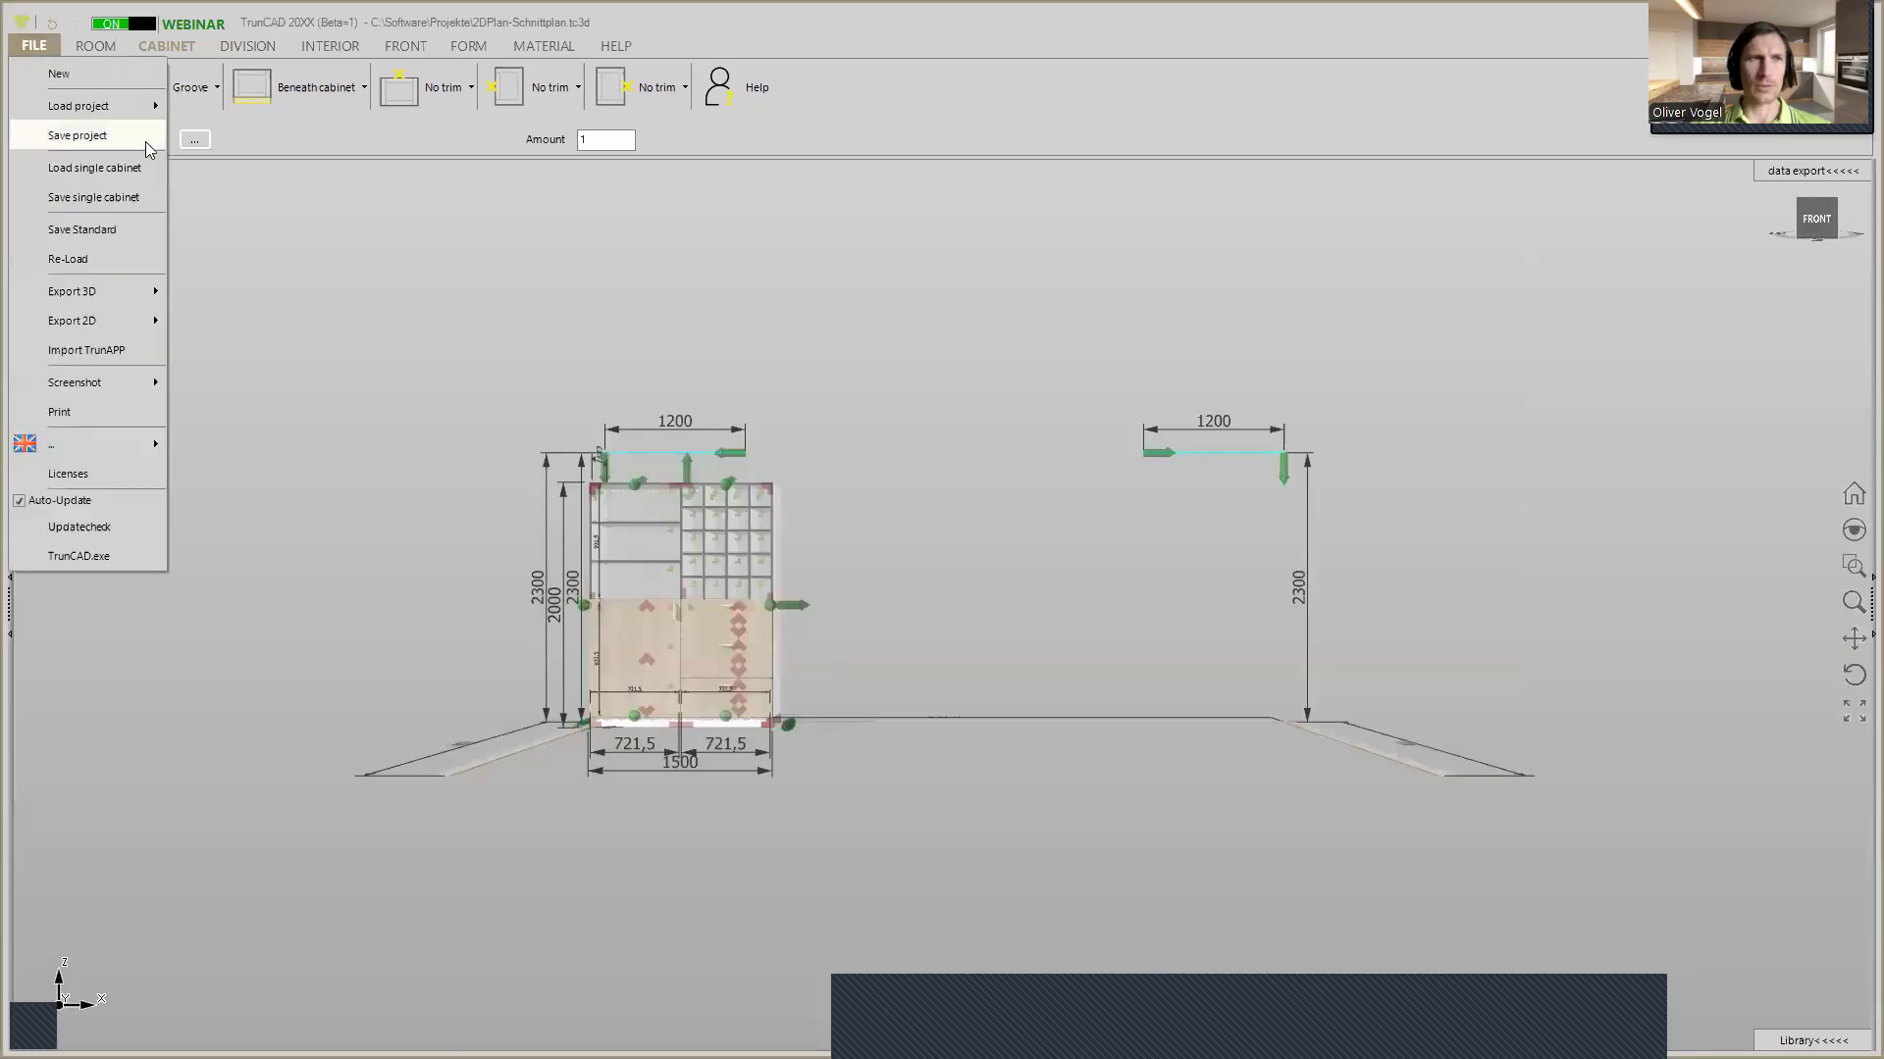
pyautogui.click(111, 82)
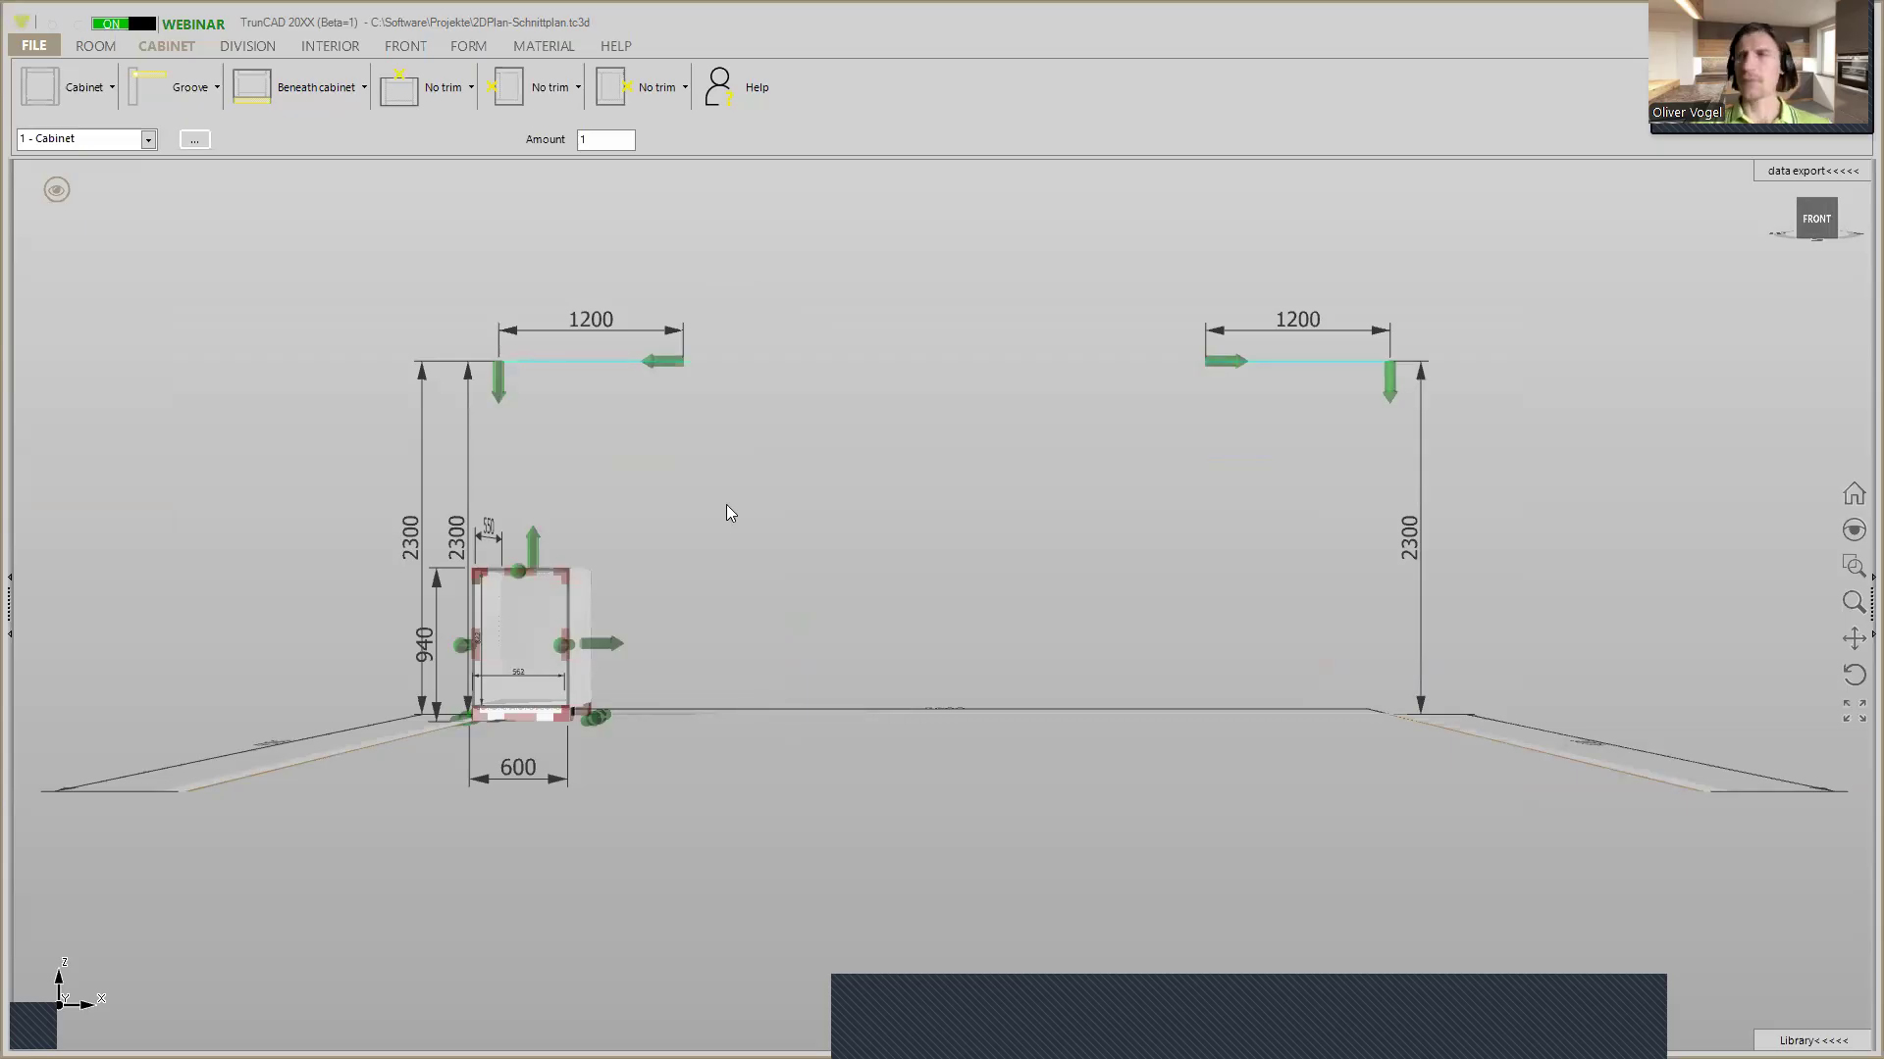
# Set the new cabinet's width to 1200 mm and hide the green arrow handles in the 3D view
pyautogui.moveTo(706, 601); pyautogui.dragTo(602, 705, button='middle')
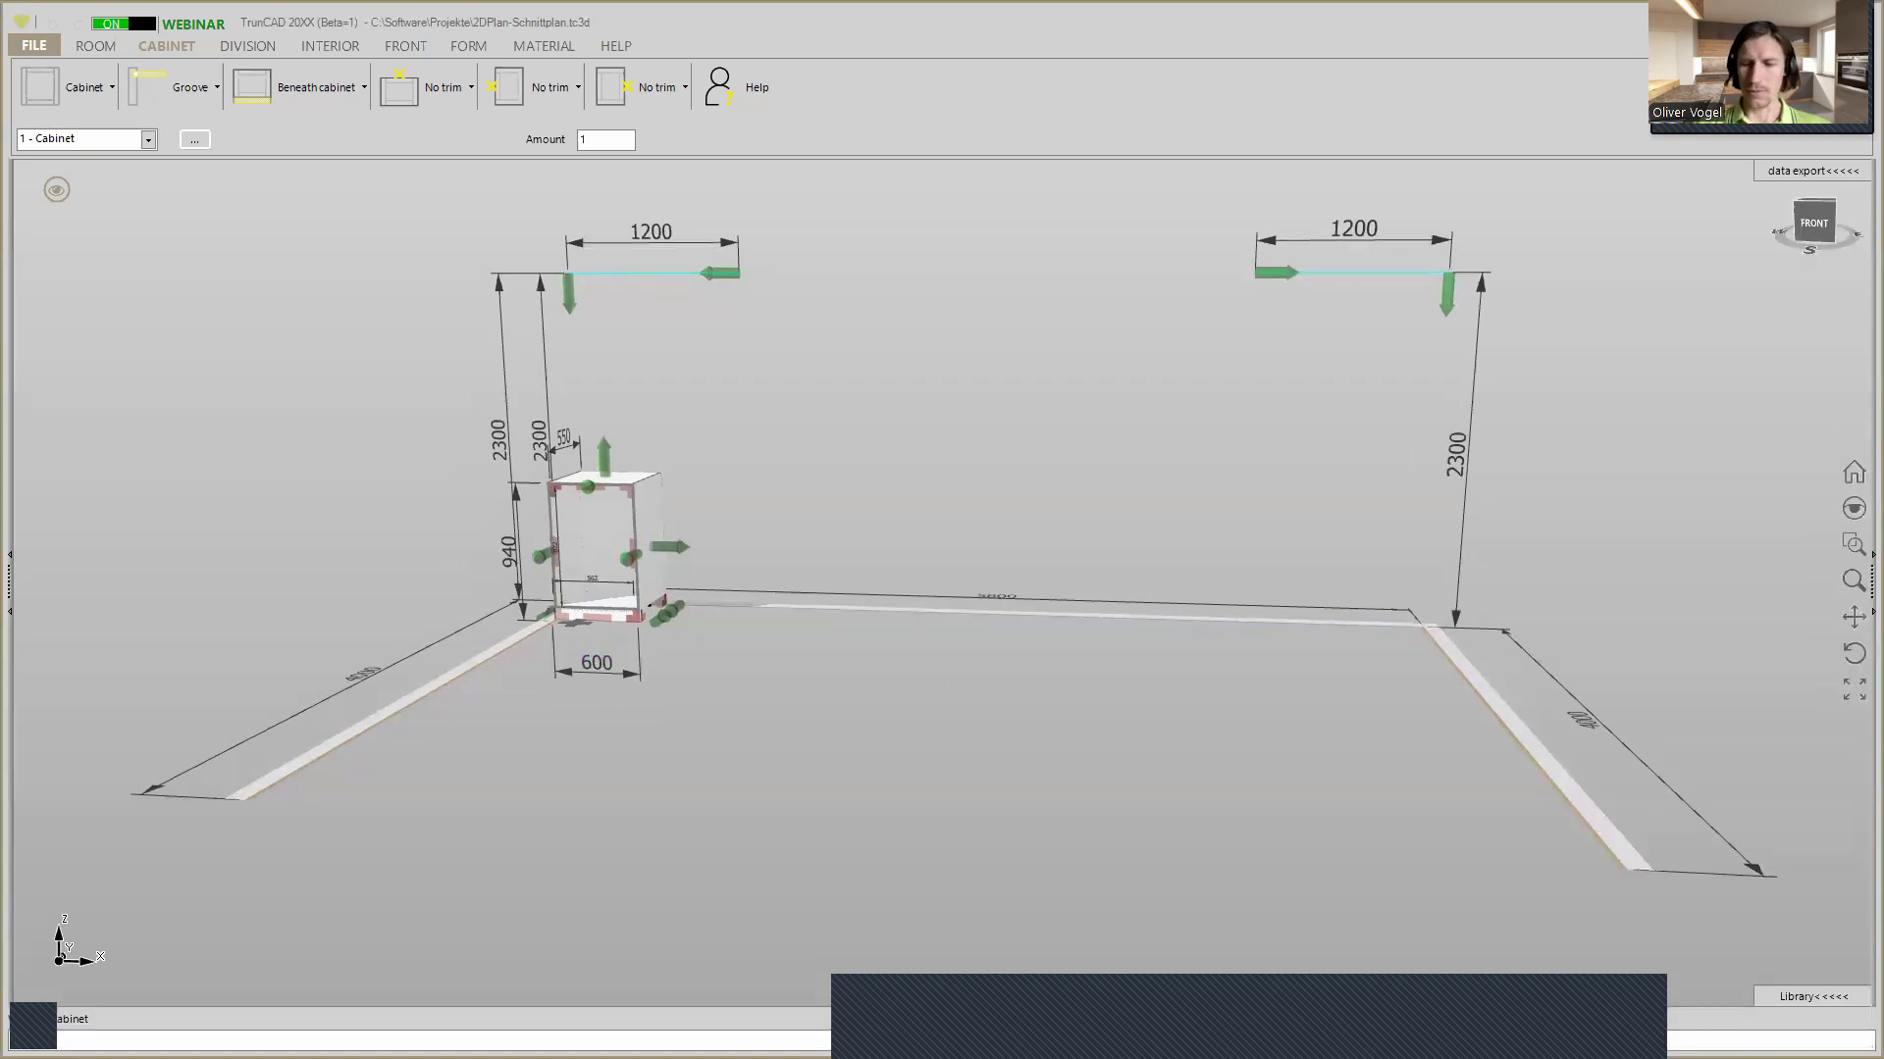
pyautogui.press('Return')
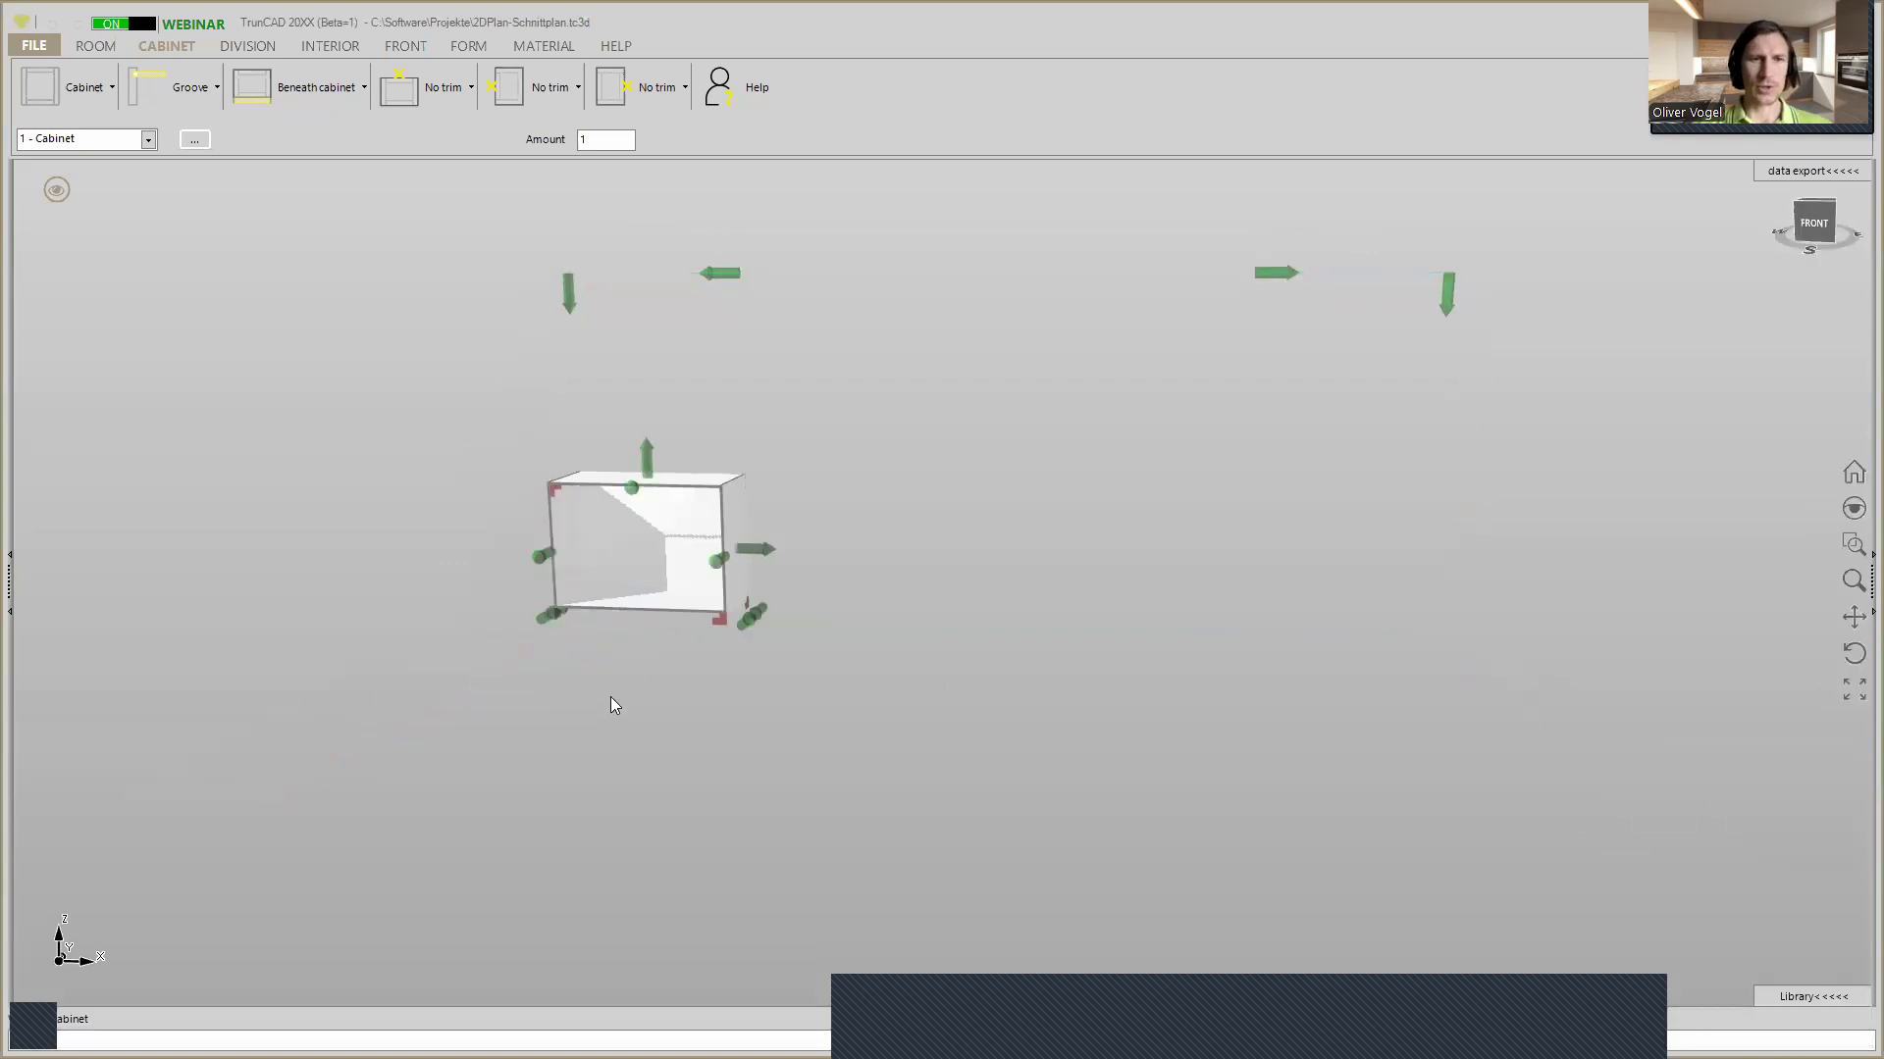
pyautogui.click(57, 187)
pyautogui.click(164, 275)
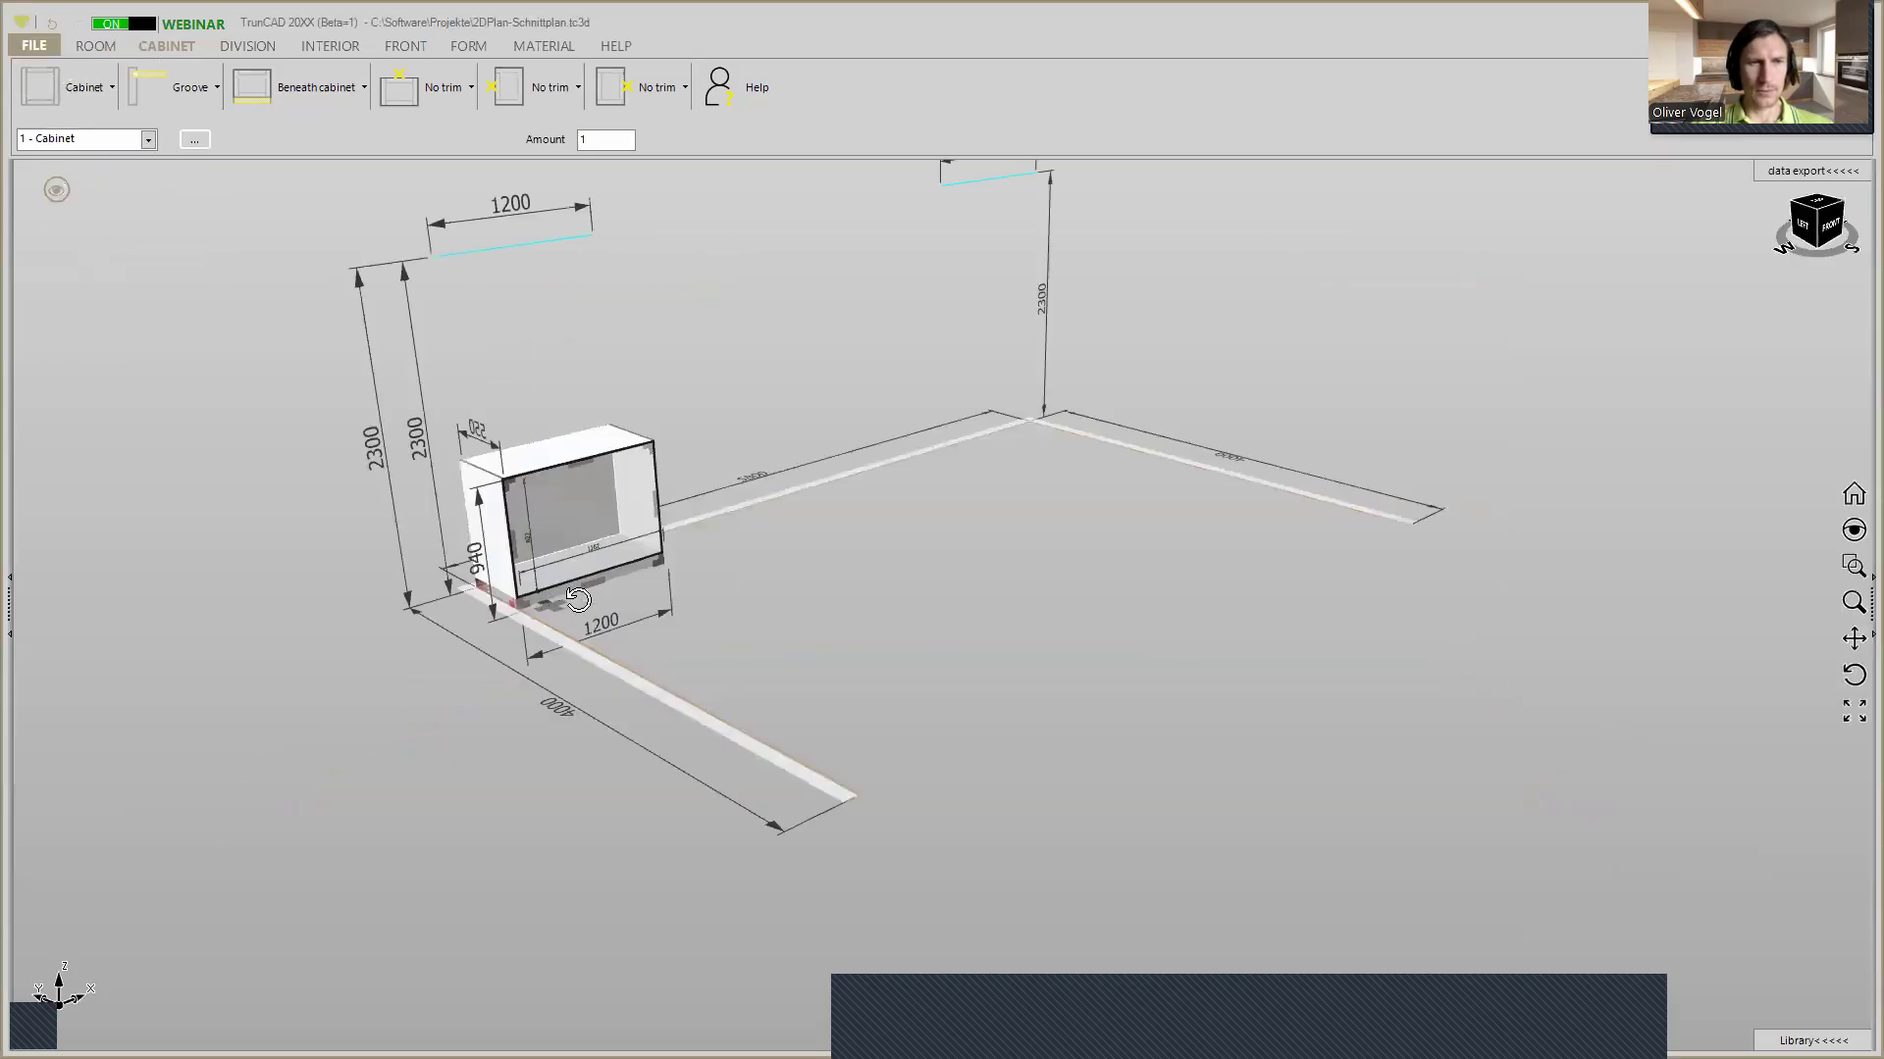
# Change the cabinet's shape to an L-shaped corner cabinet and set its left leg to 1200 mm
pyautogui.click(511, 553)
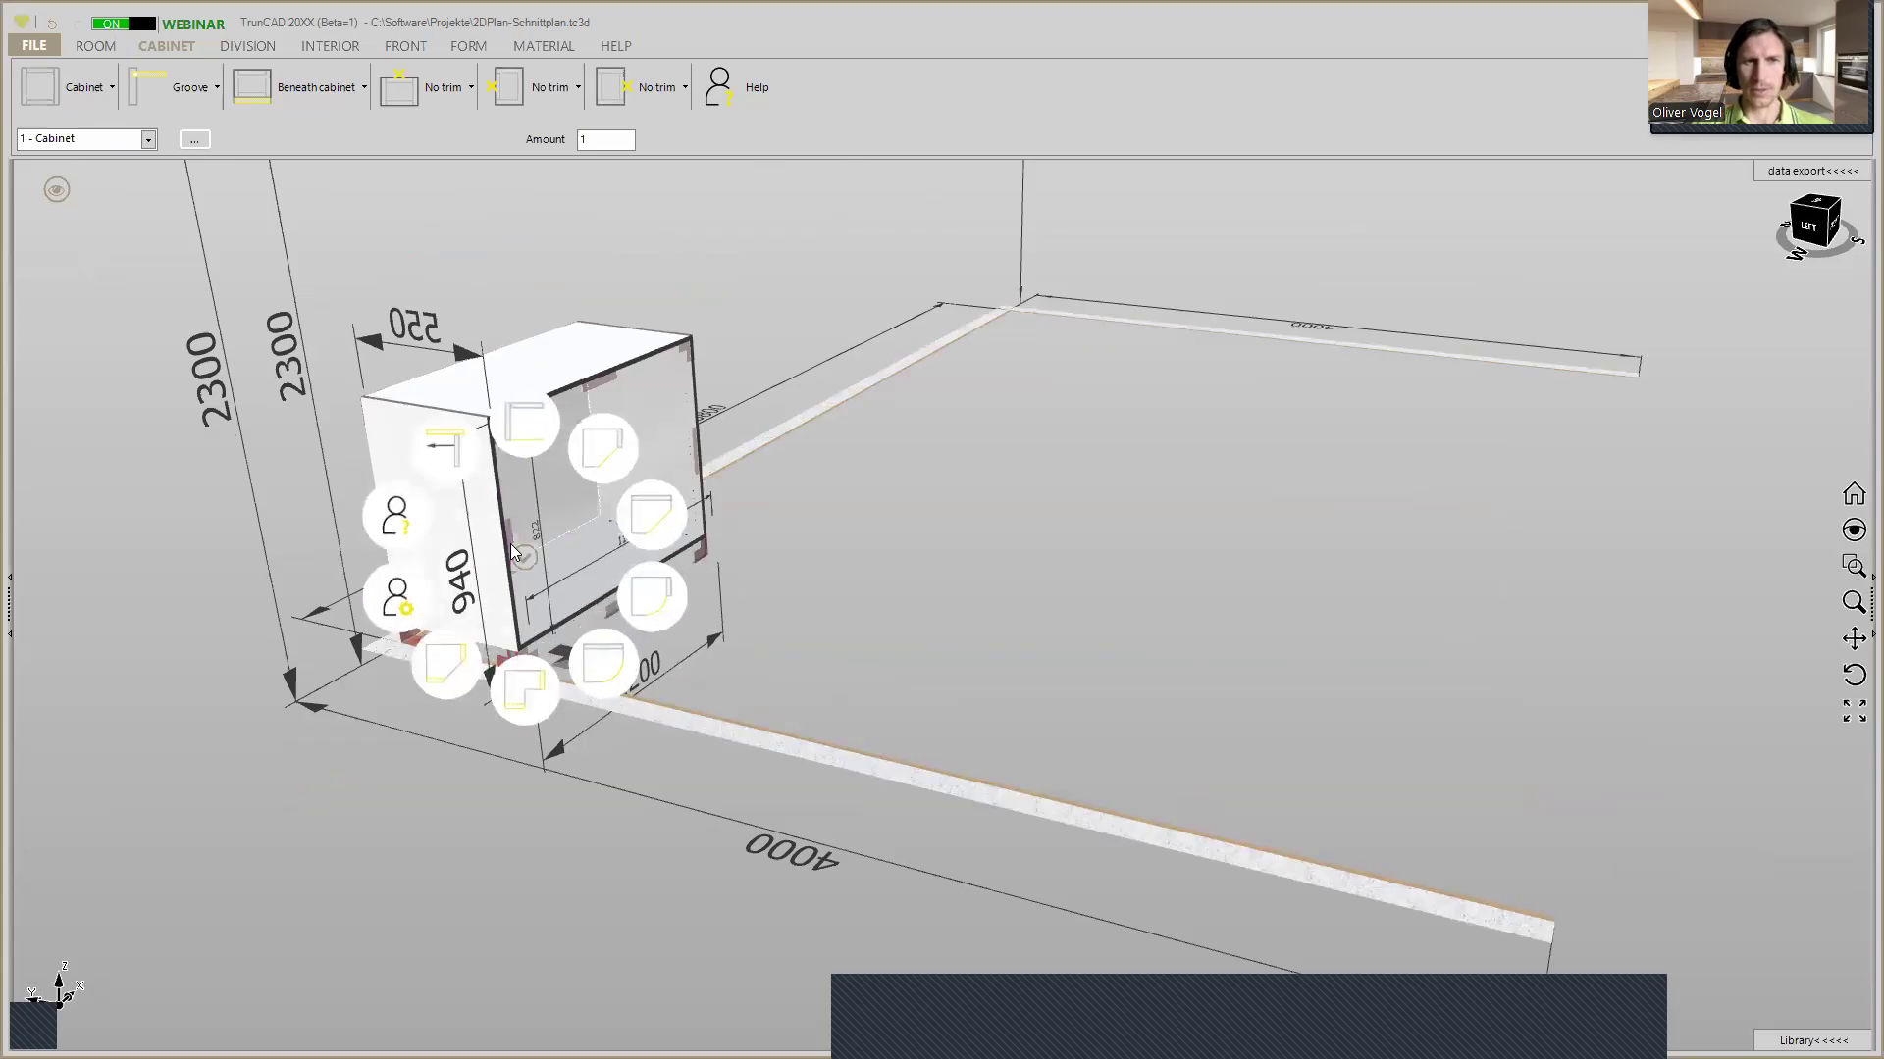
pyautogui.click(534, 708)
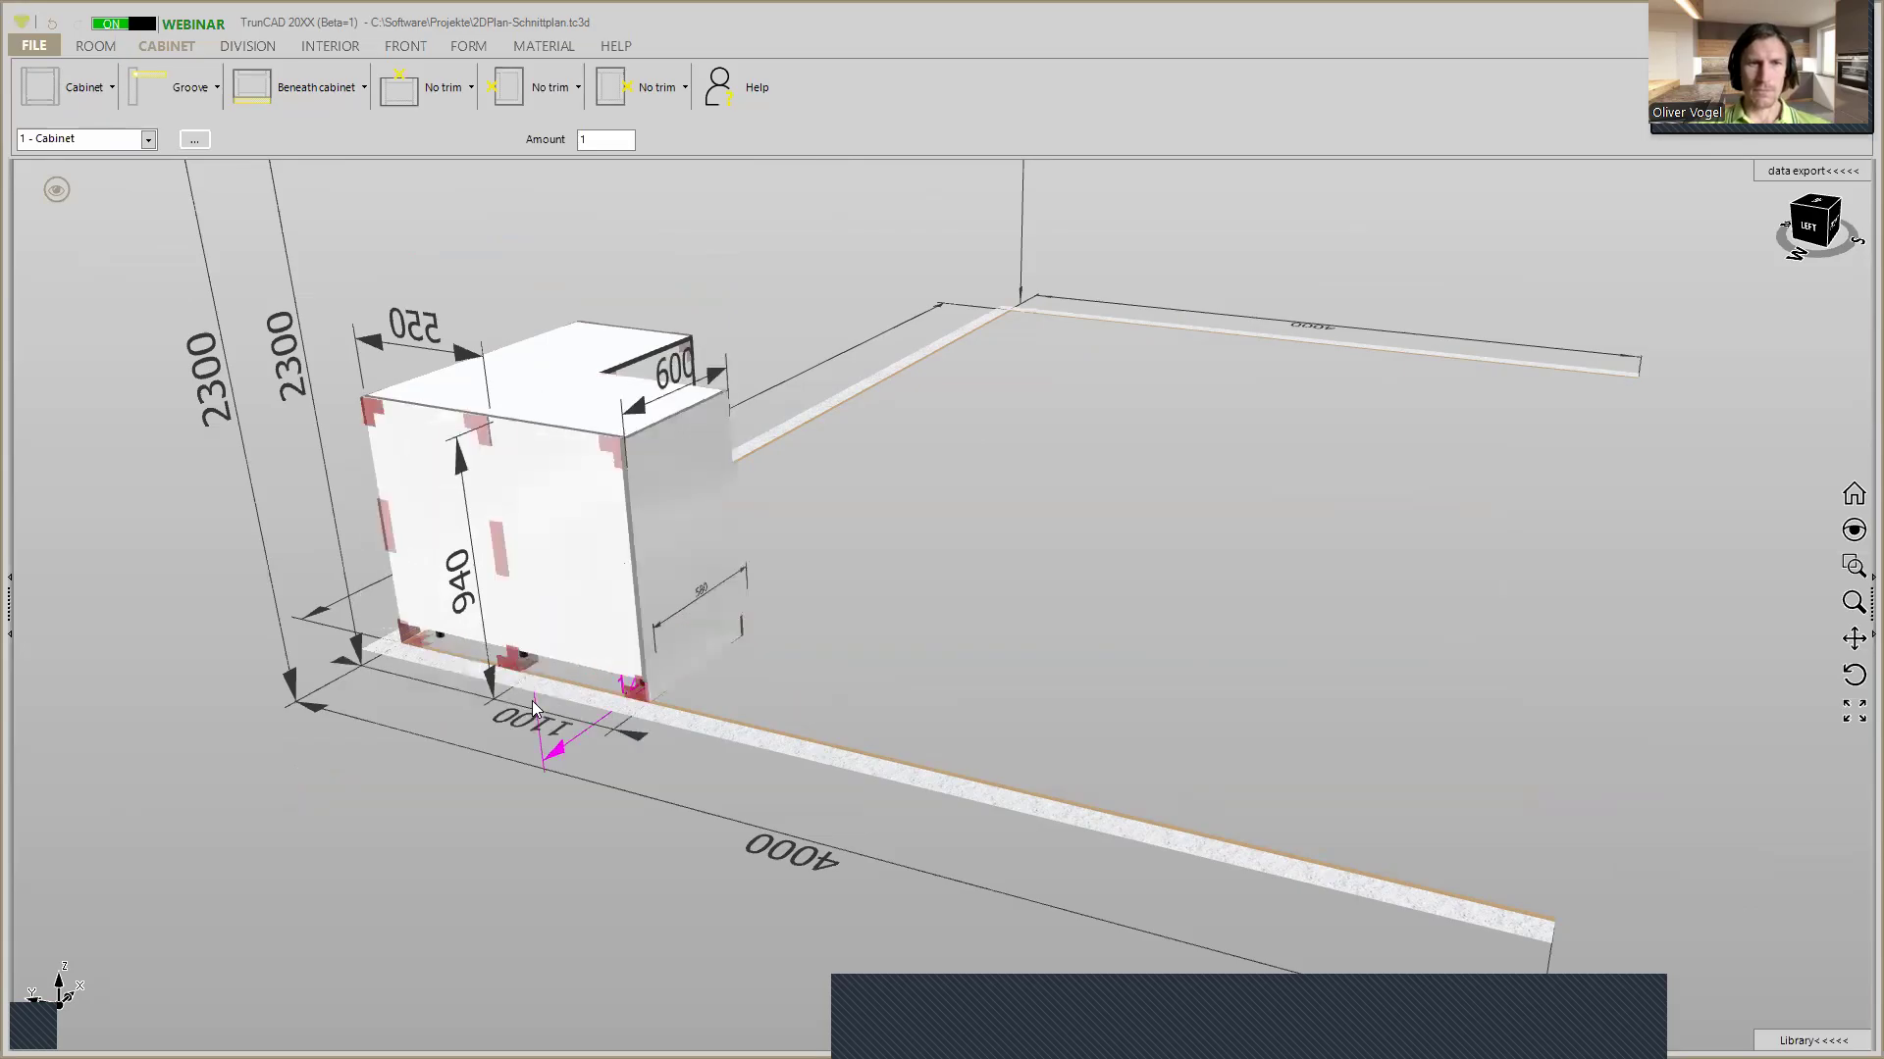
pyautogui.click(629, 739)
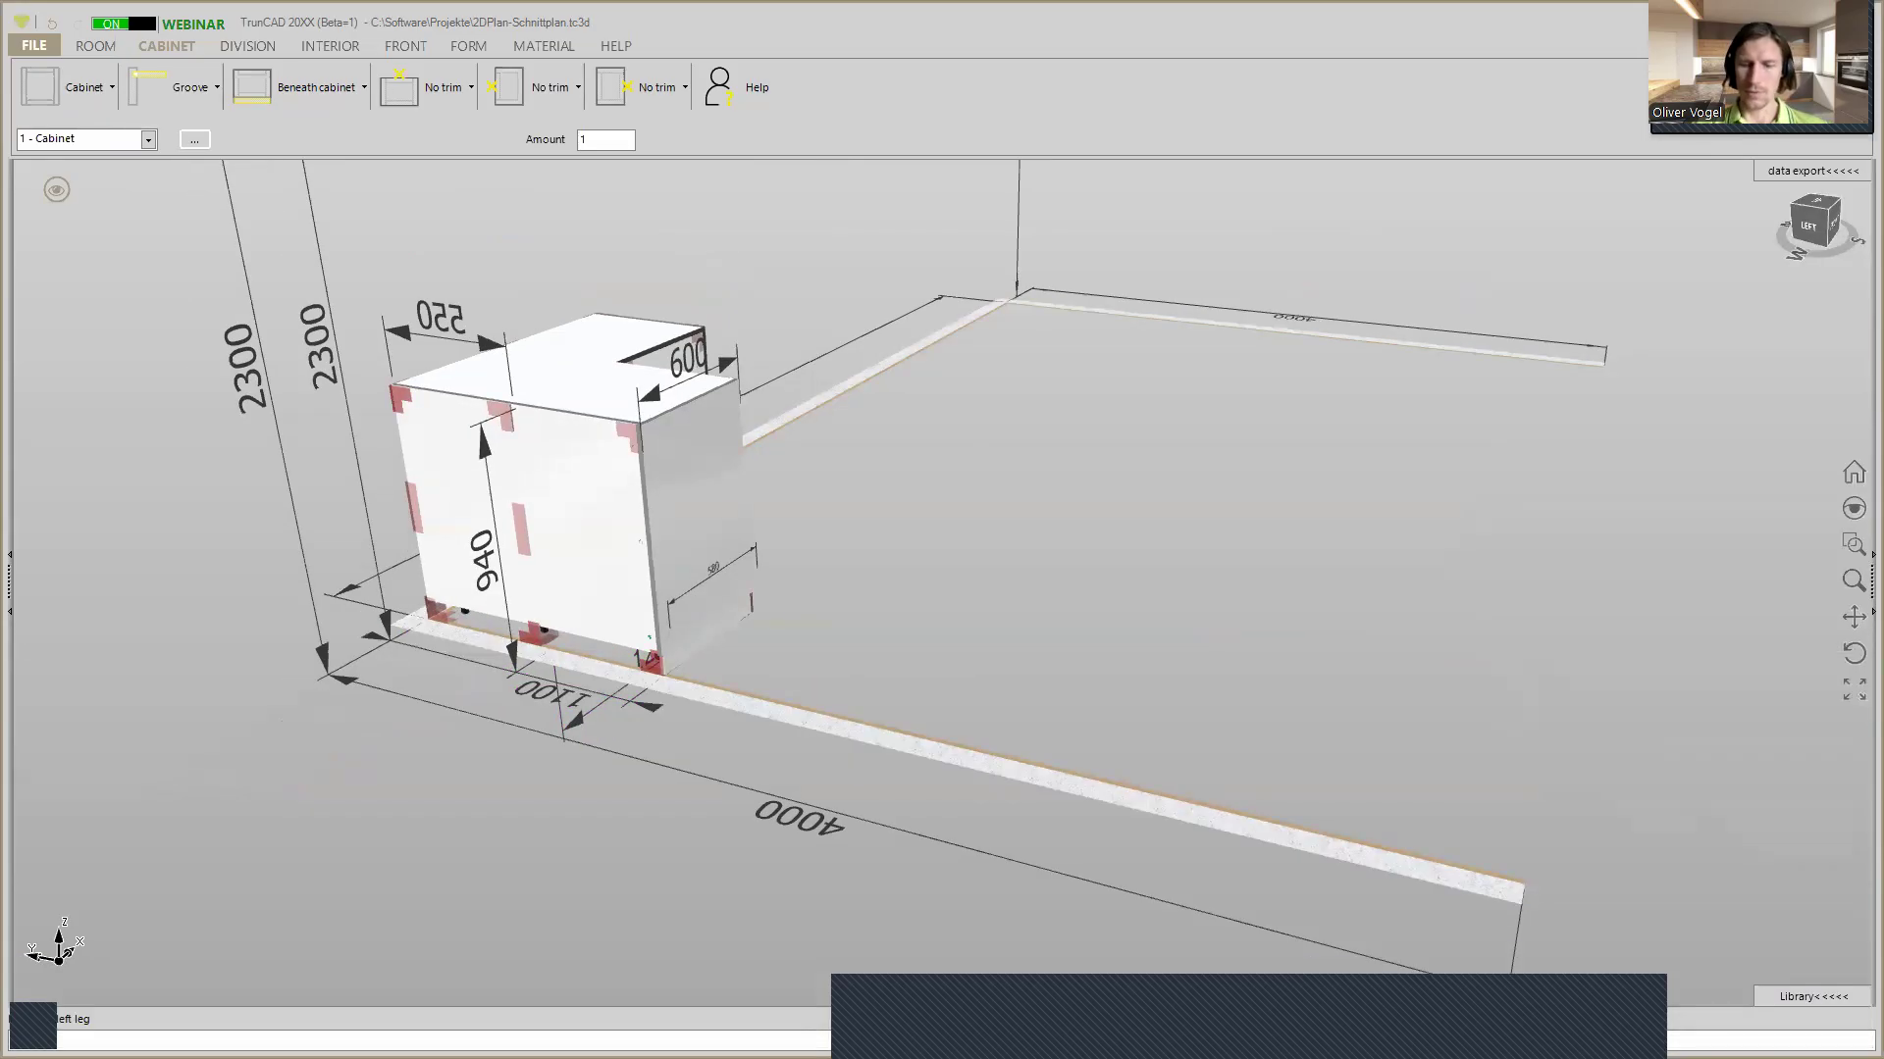
pyautogui.press('Return')
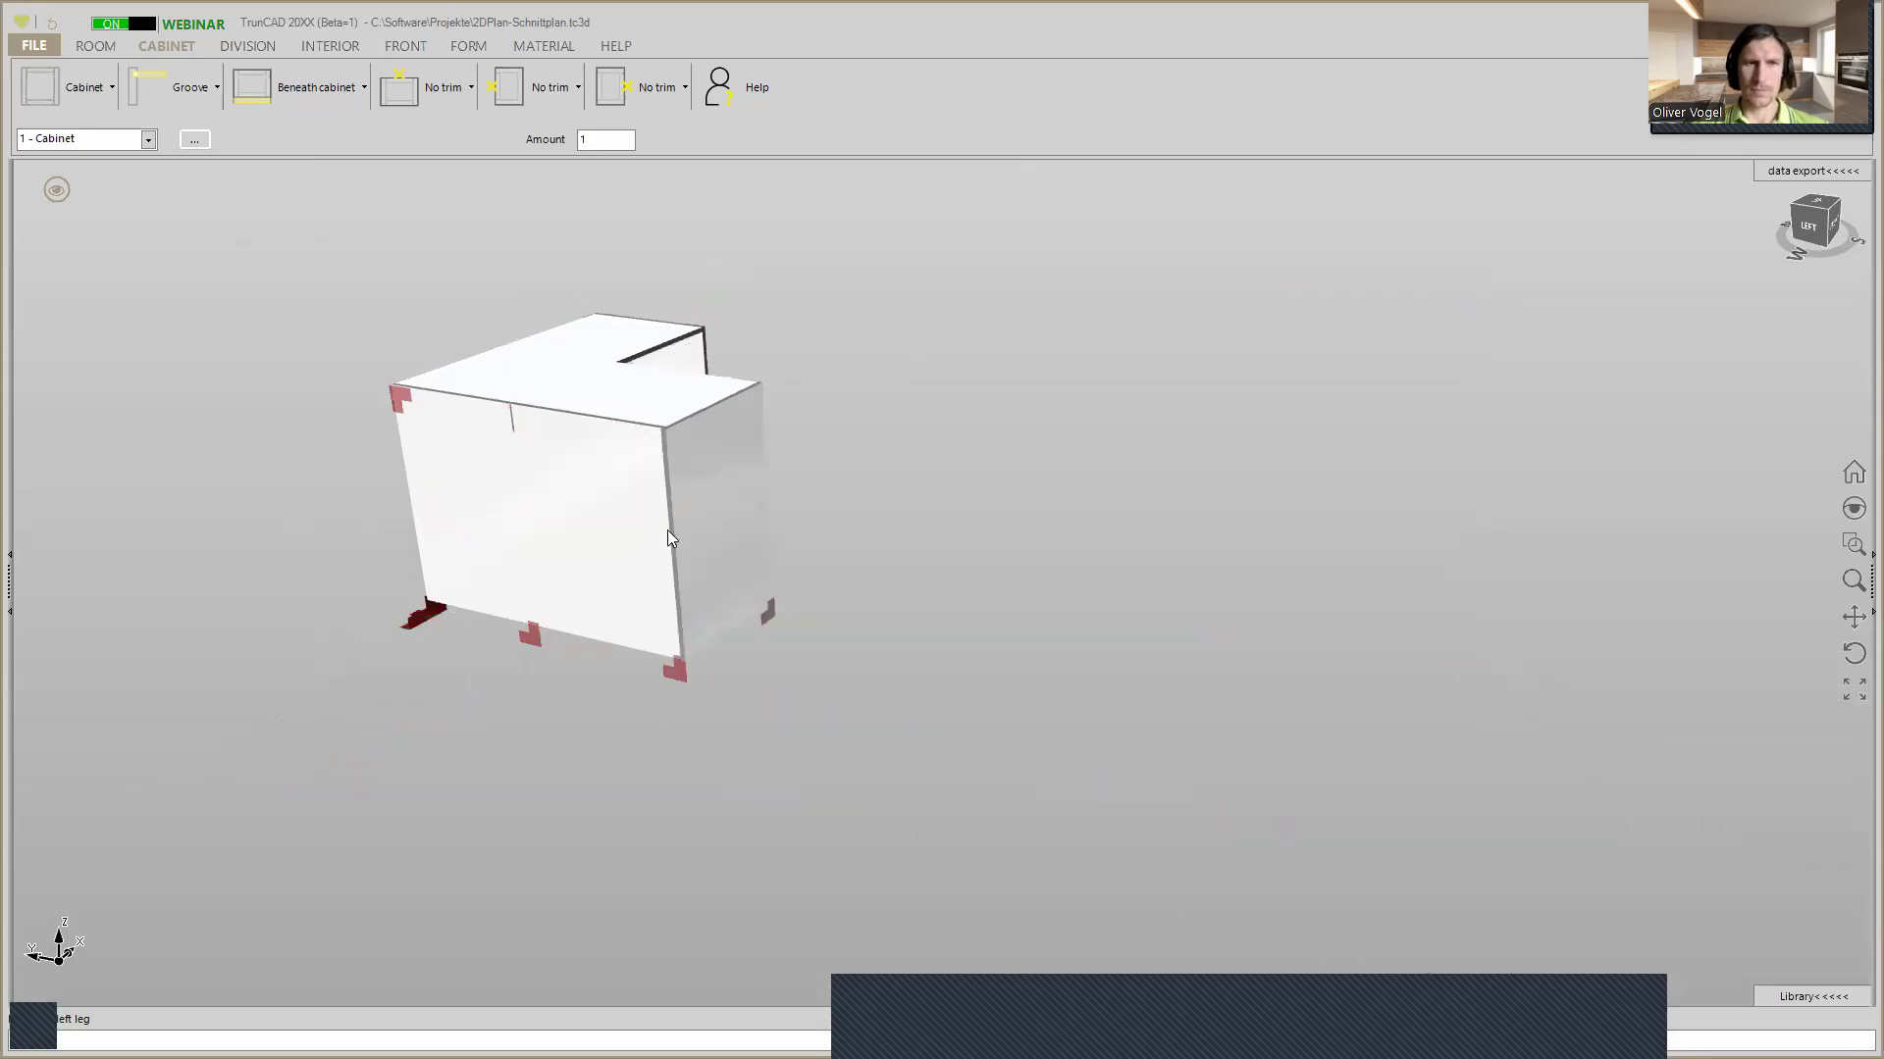
# In the area settings of the corner cabinet's interior, set Toppanel to 7 for a split, mitred panel and save
pyautogui.moveTo(806, 375); pyautogui.dragTo(633, 396, button='middle')
pyautogui.keyDown('ctrl'); pyautogui.moveTo(633, 395); pyautogui.dragTo(1024, 693, button='middle'); pyautogui.keyUp('ctrl')
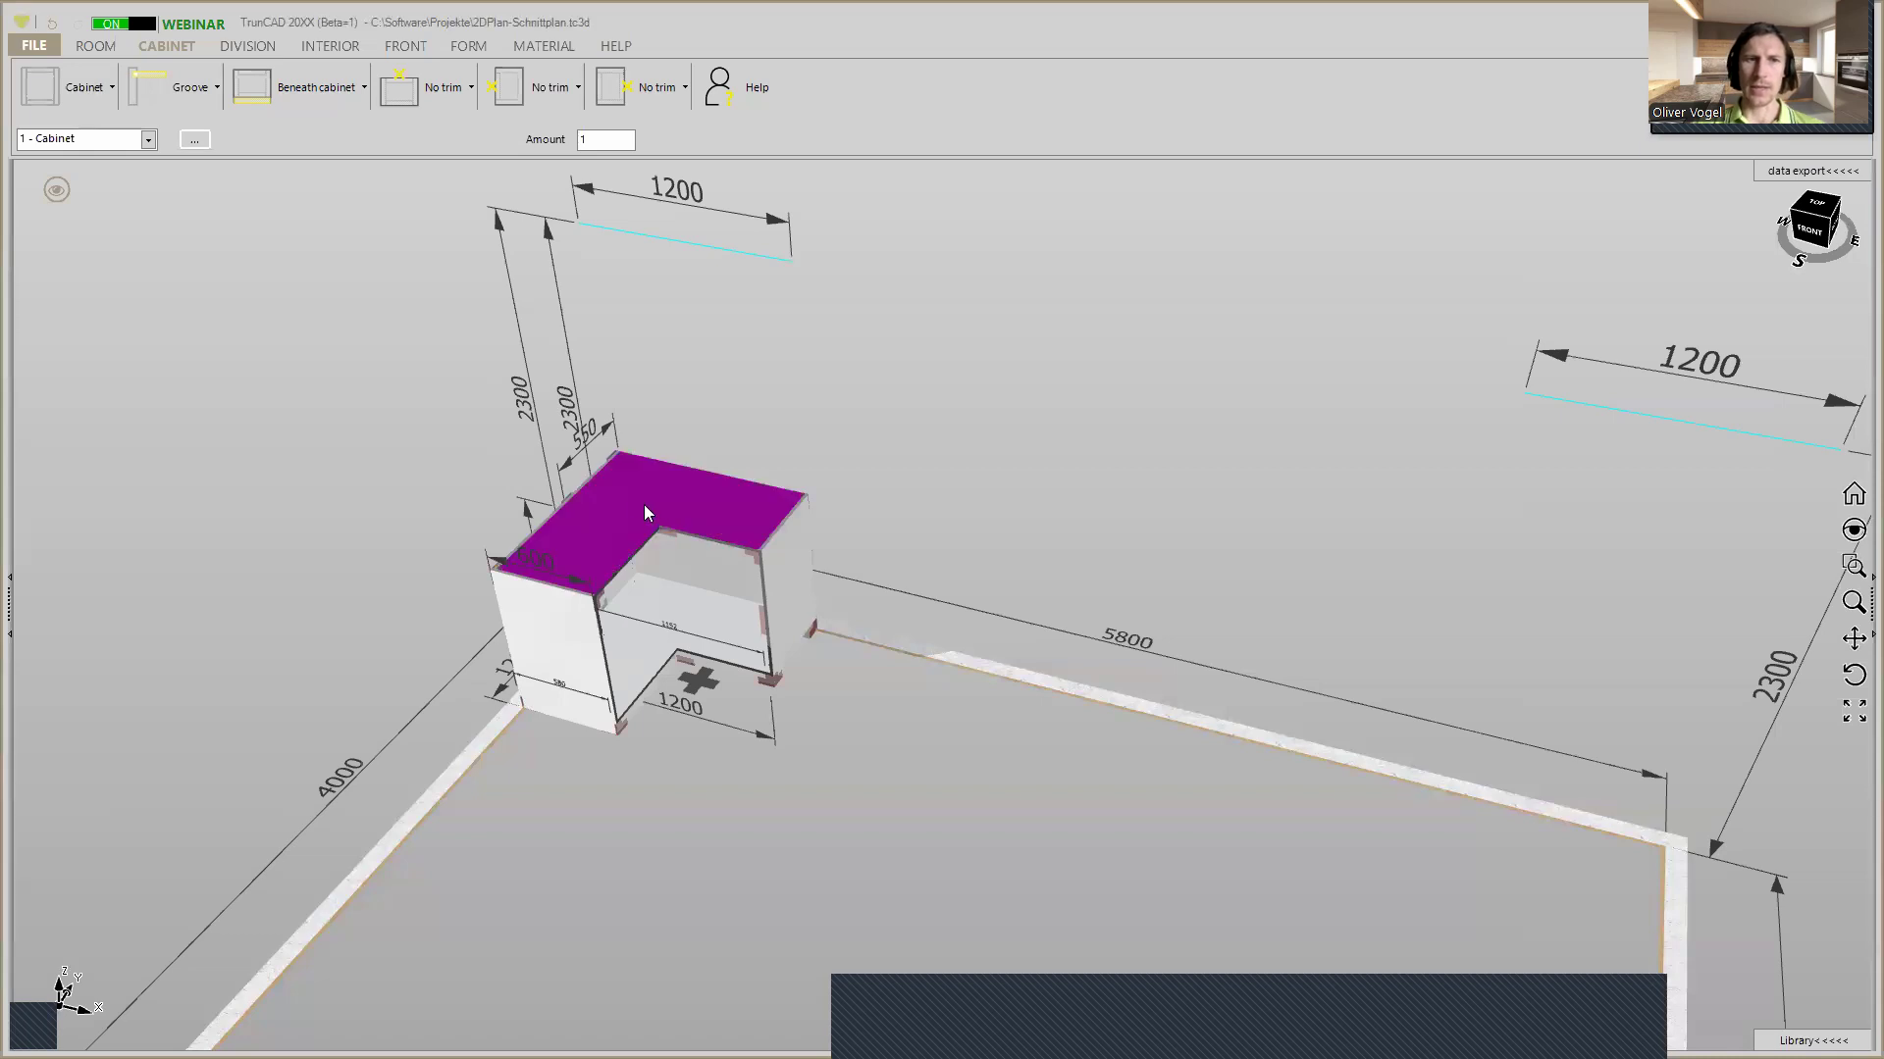
pyautogui.moveTo(708, 524); pyautogui.dragTo(700, 457, button='middle')
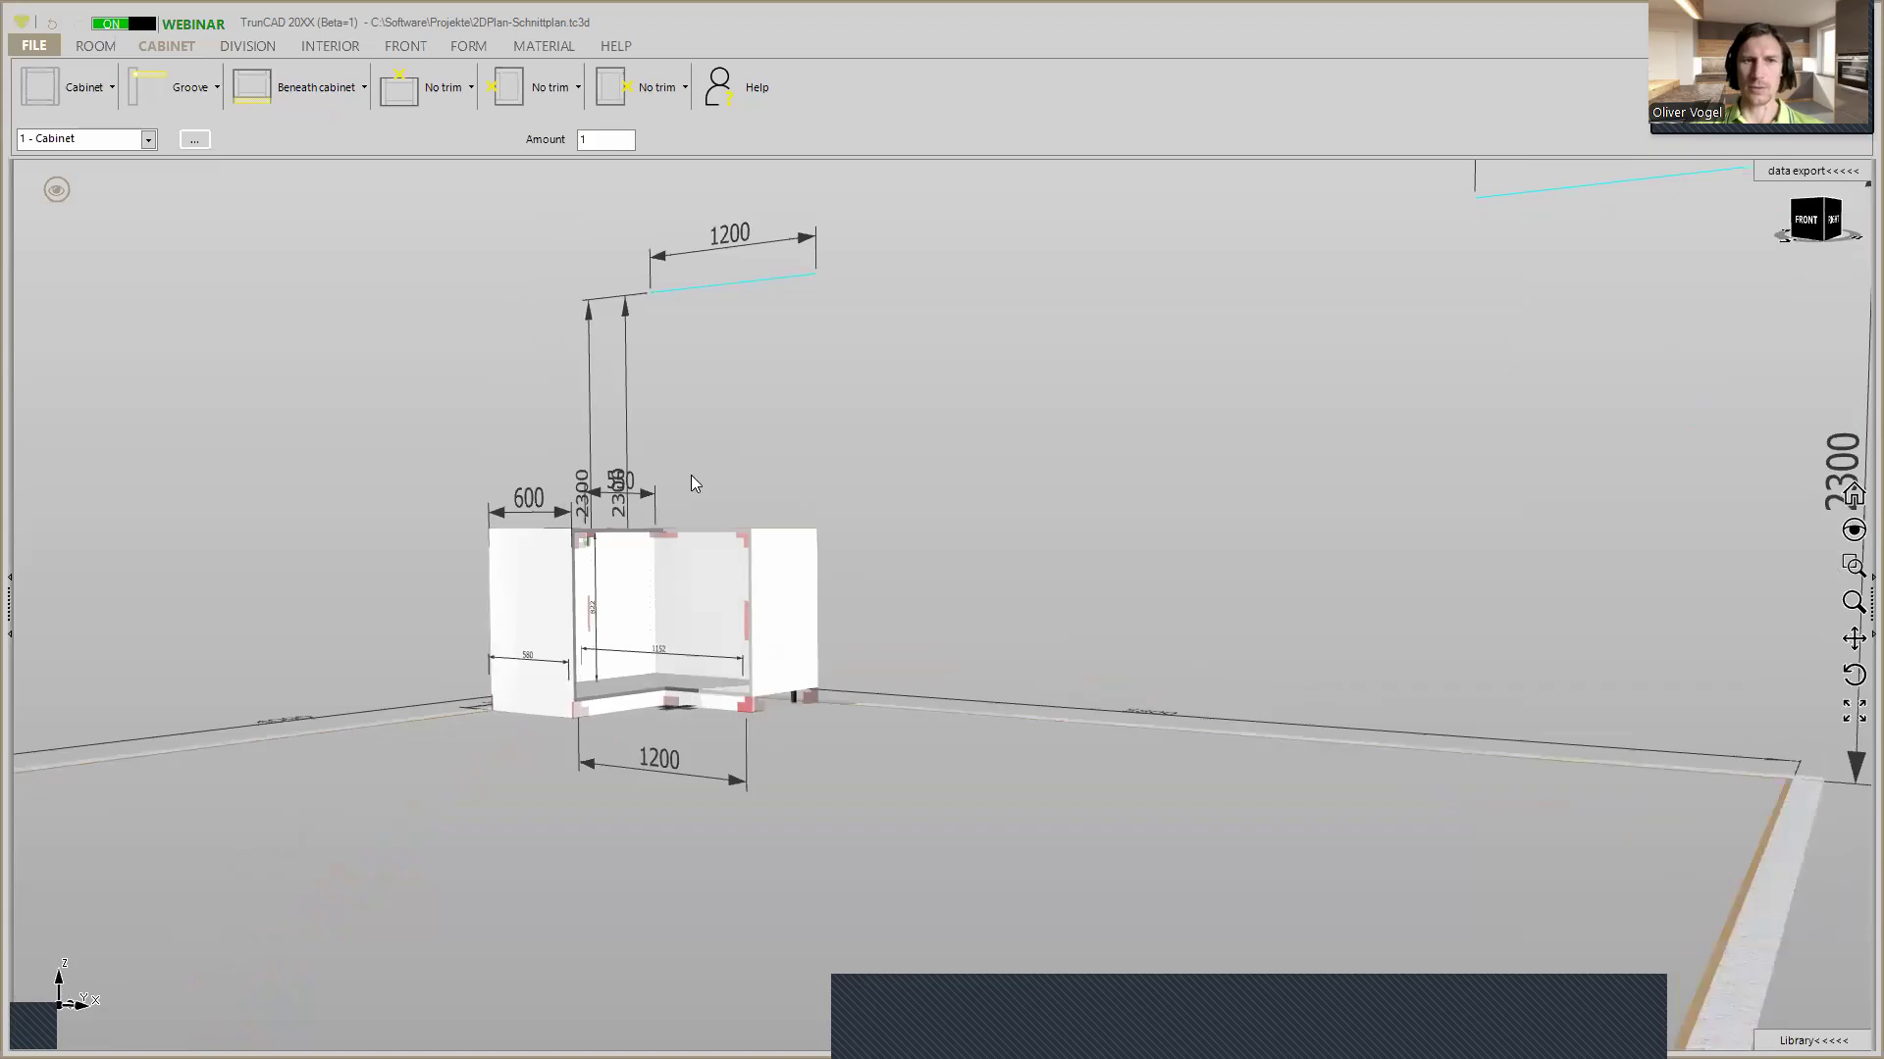
pyautogui.scroll(2, 636, 544)
pyautogui.scroll(2, 620, 544)
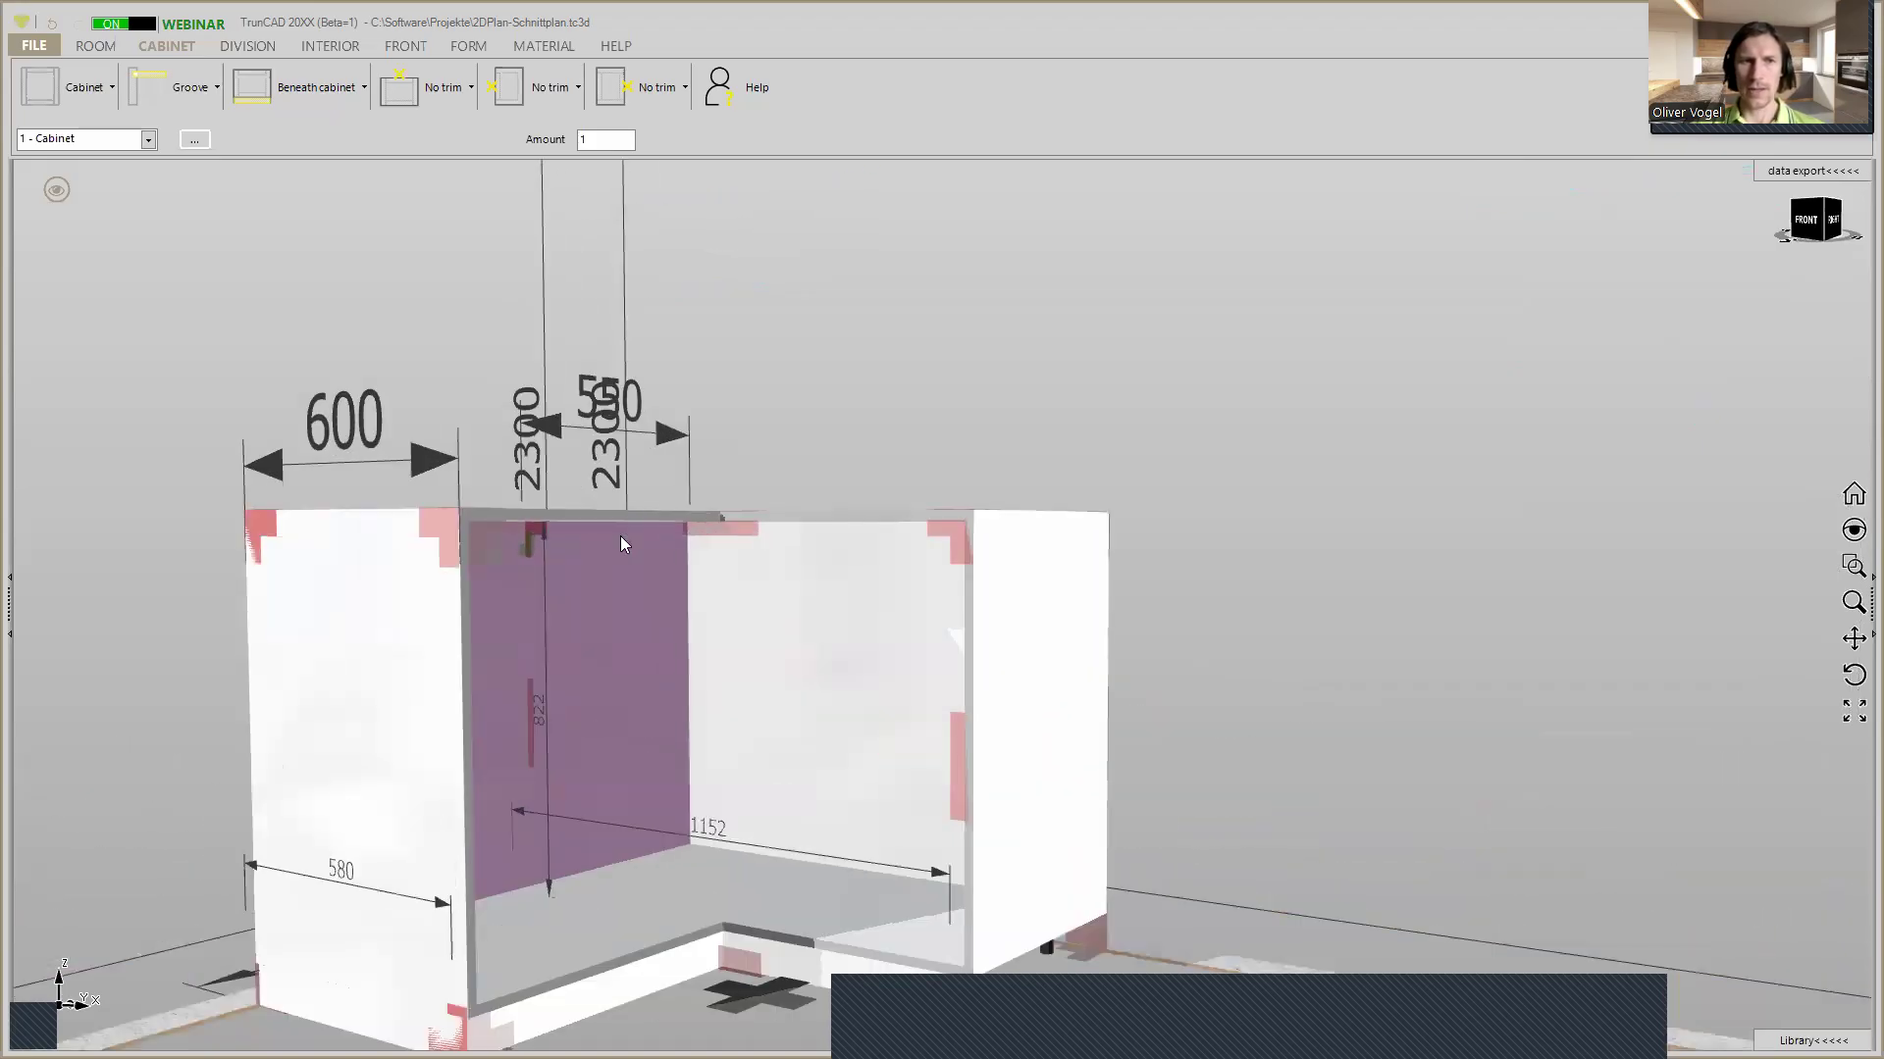
pyautogui.moveTo(682, 561); pyautogui.dragTo(555, 561, button='middle')
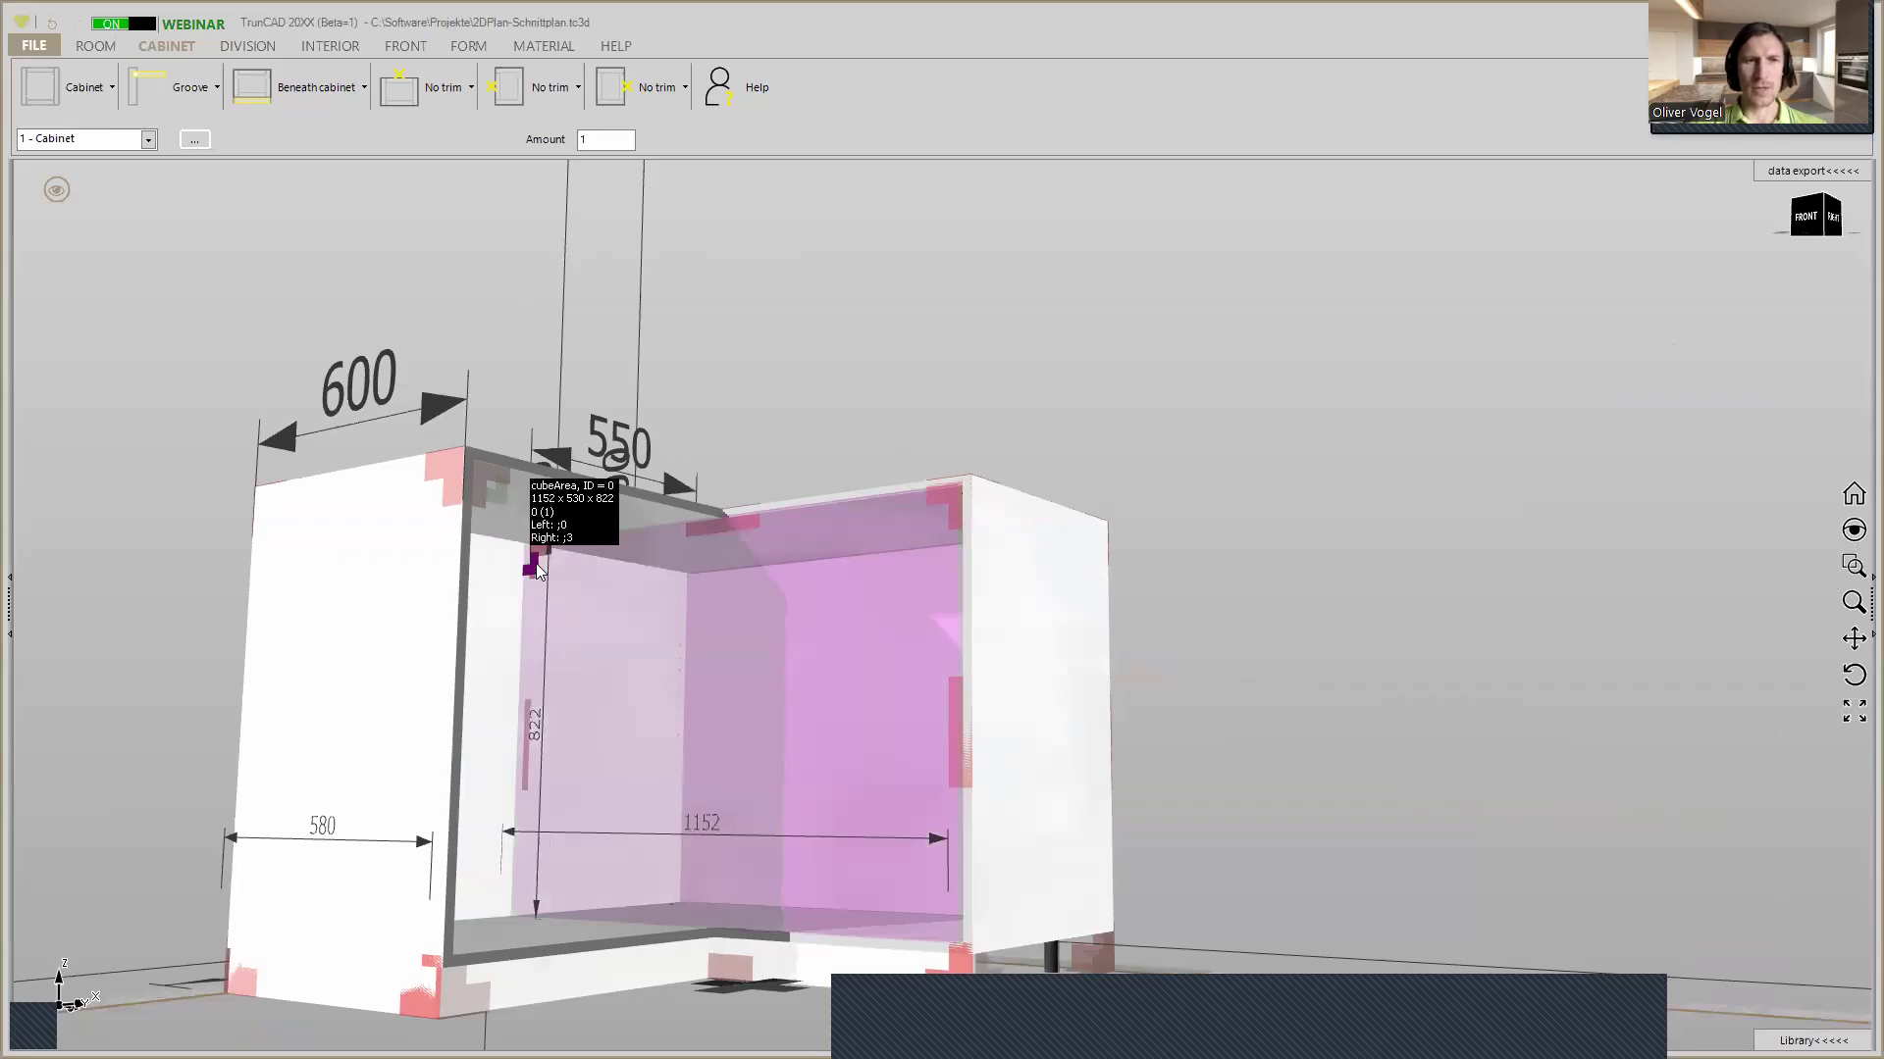
pyautogui.rightClick(536, 563)
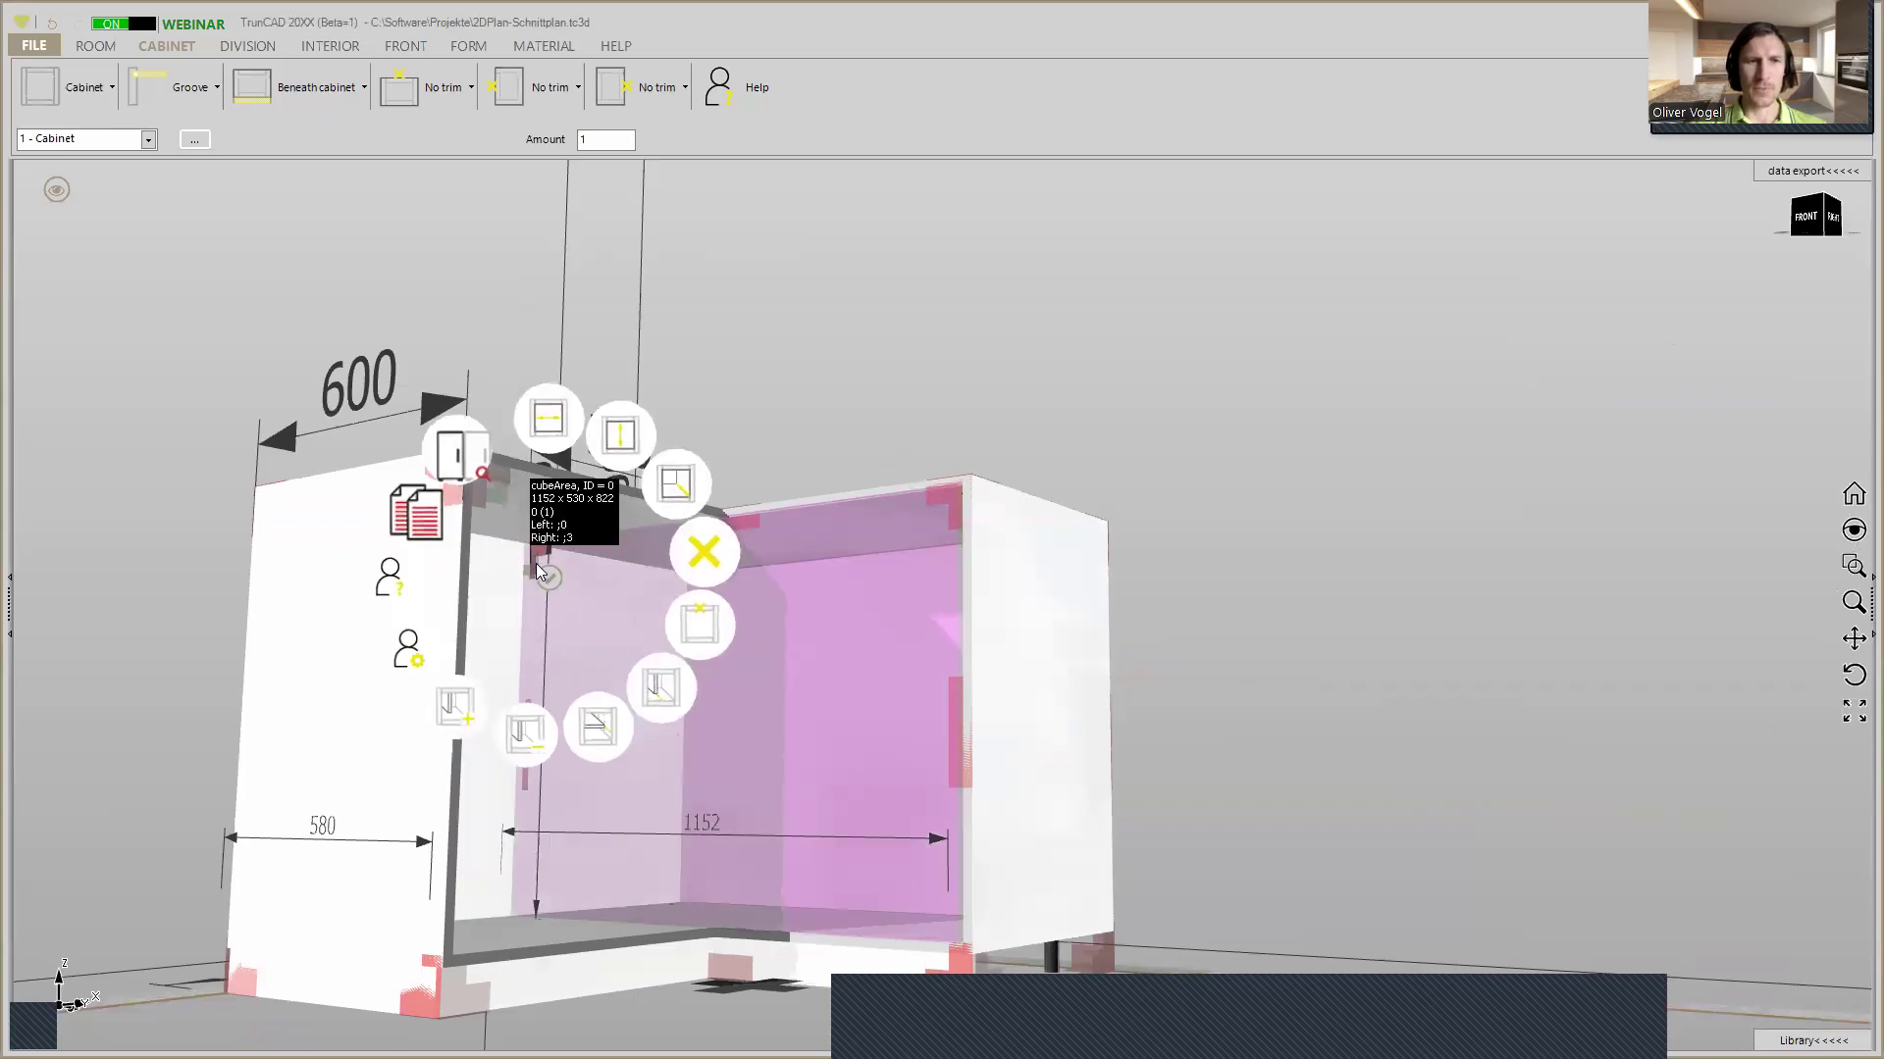
pyautogui.click(408, 651)
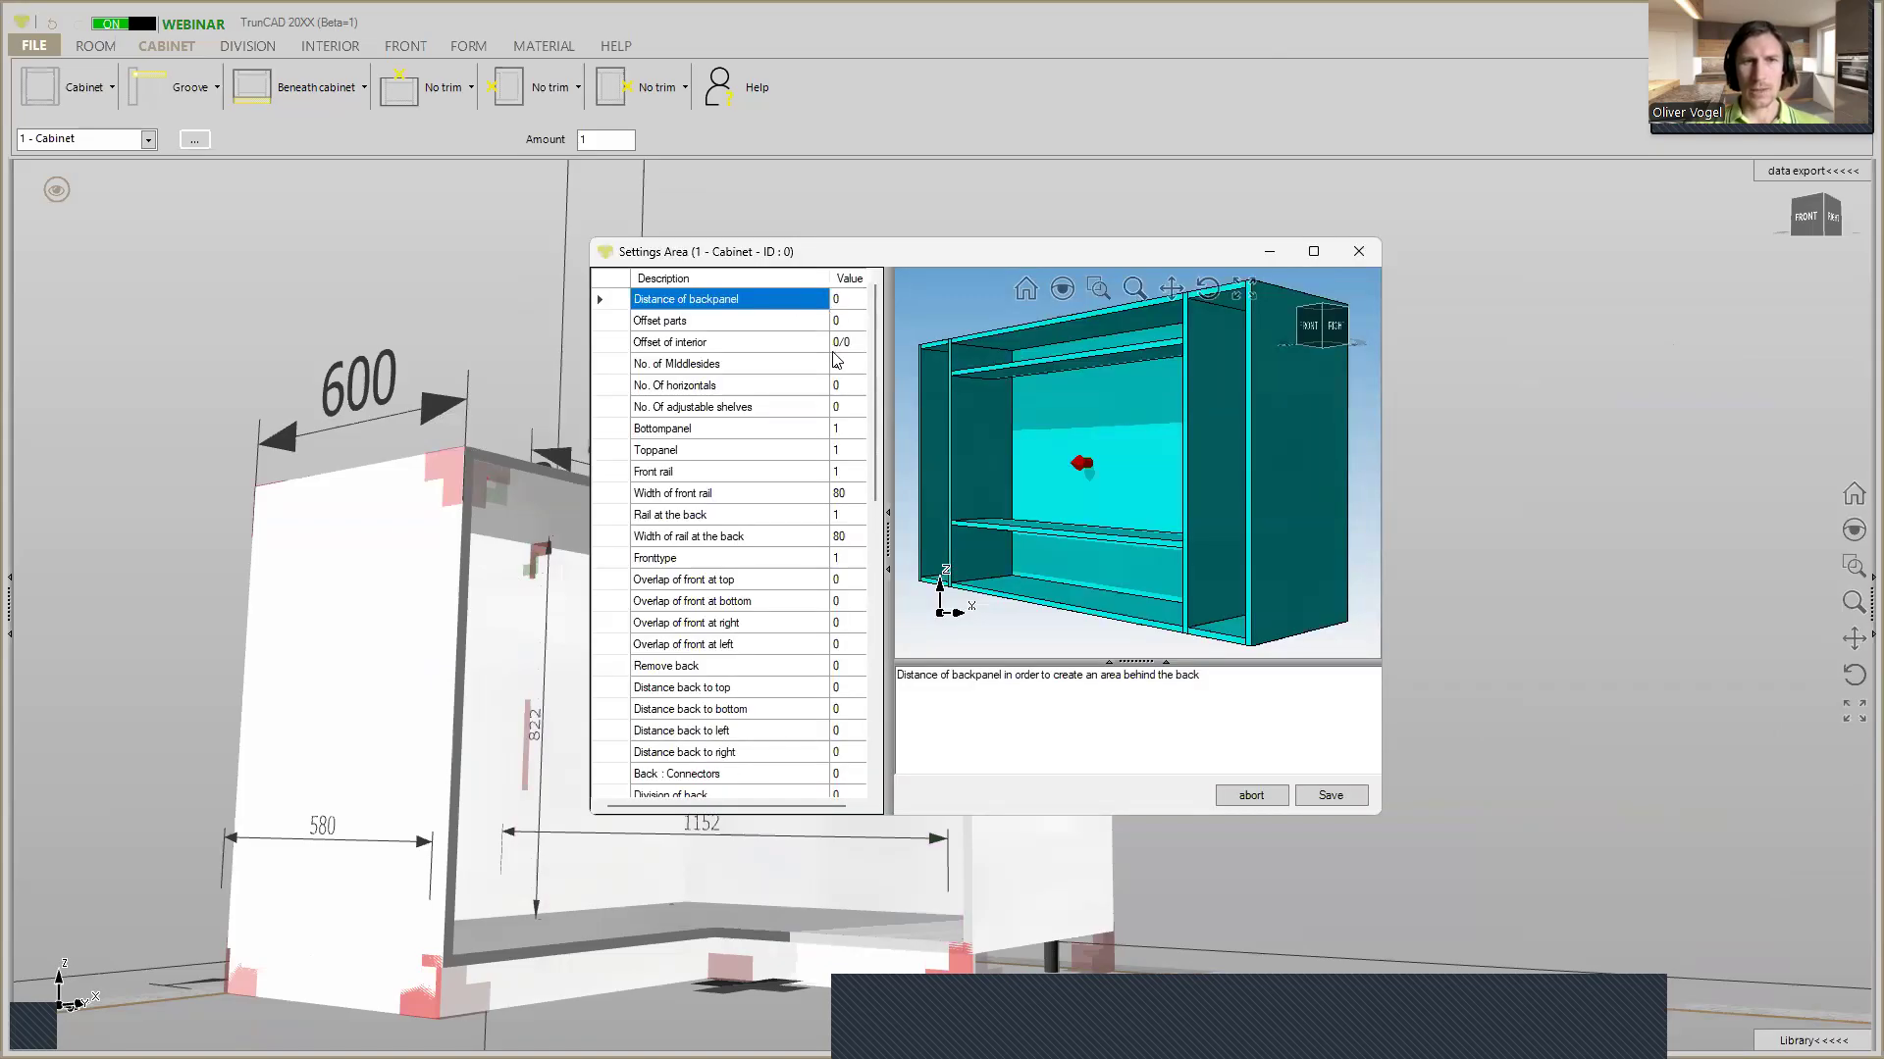
pyautogui.click(850, 450)
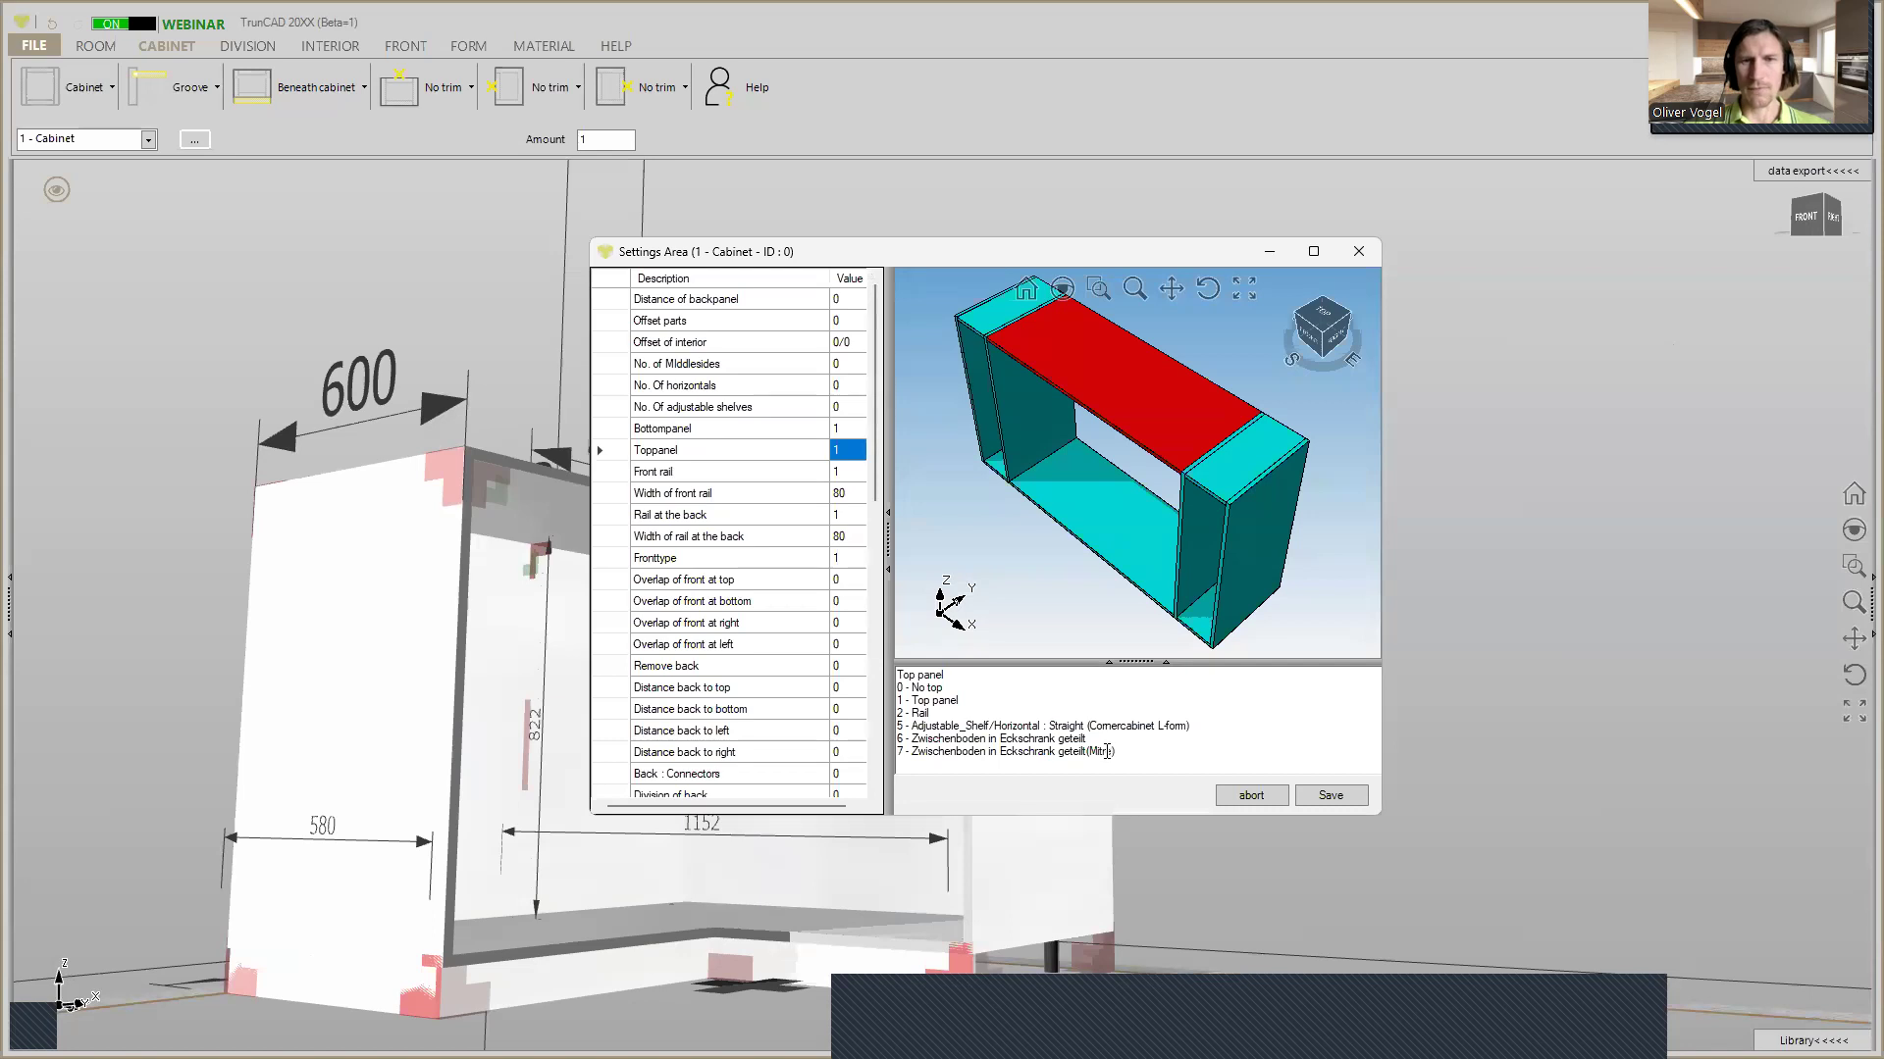
pyautogui.write('7')
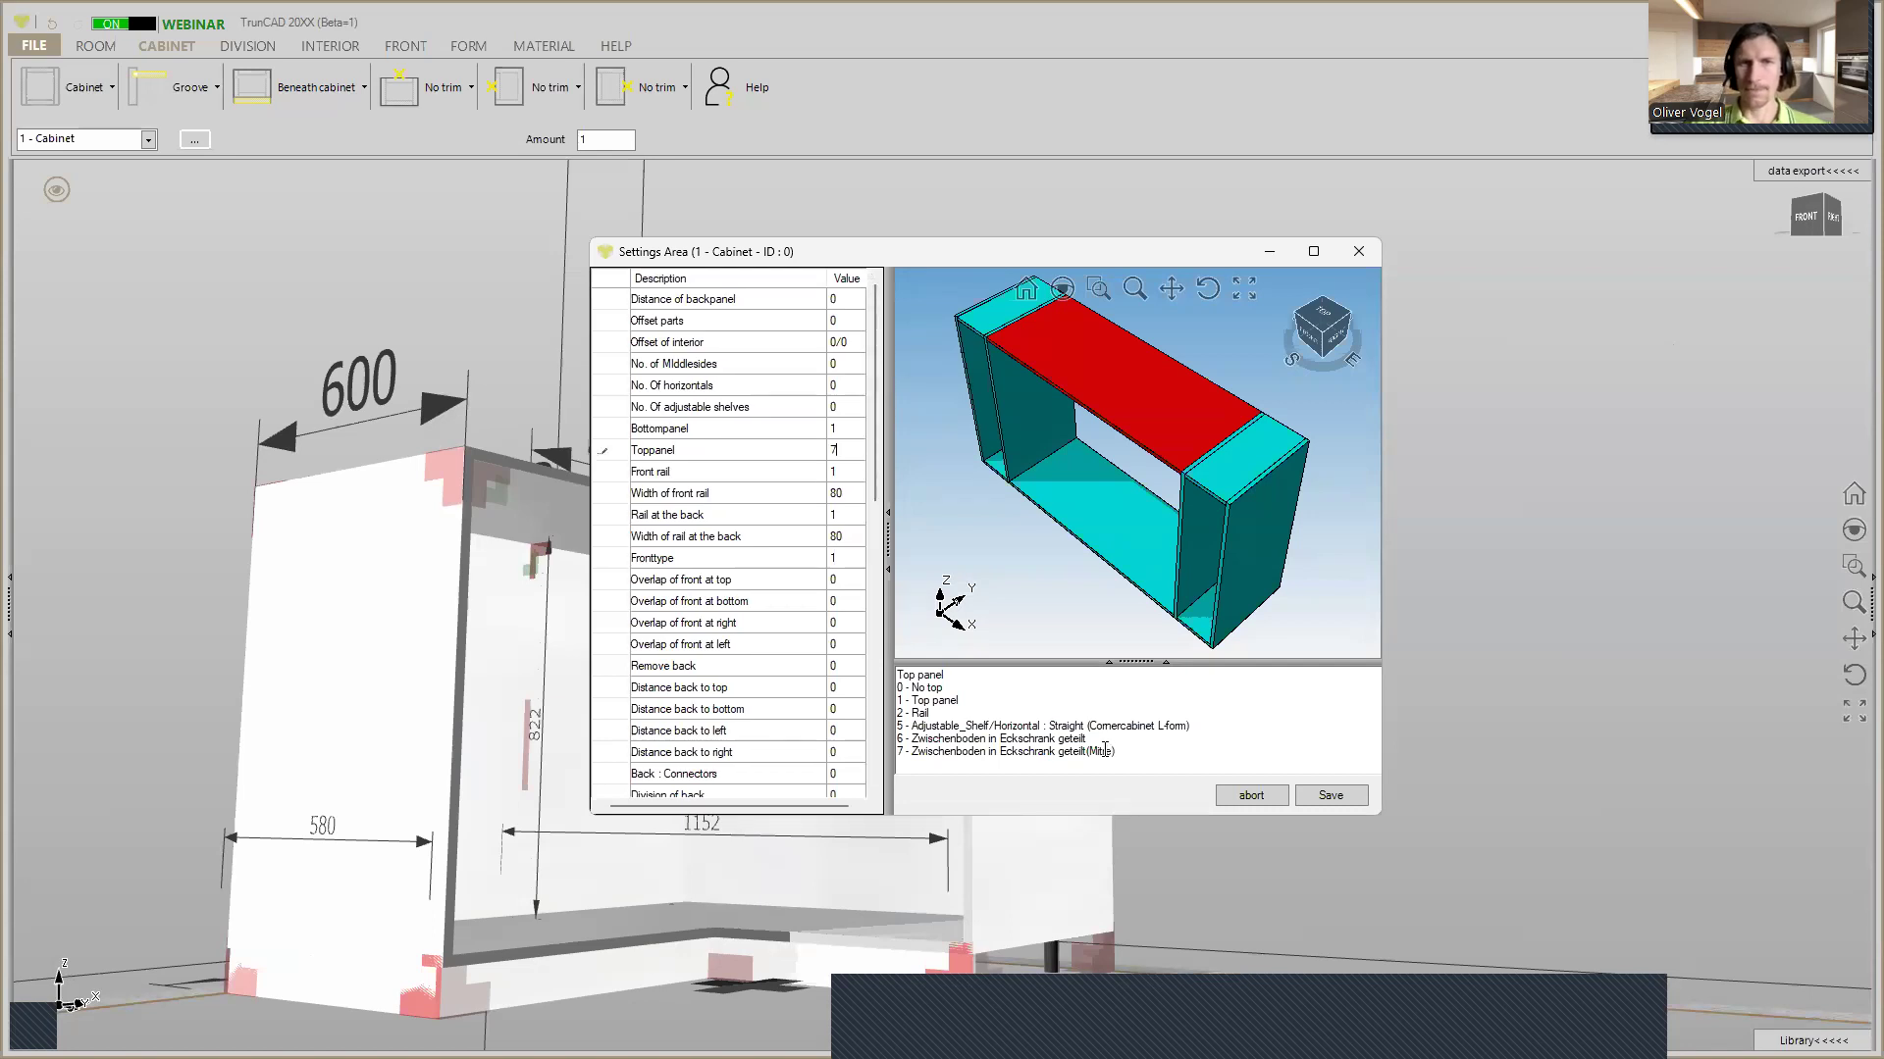
pyautogui.click(1329, 796)
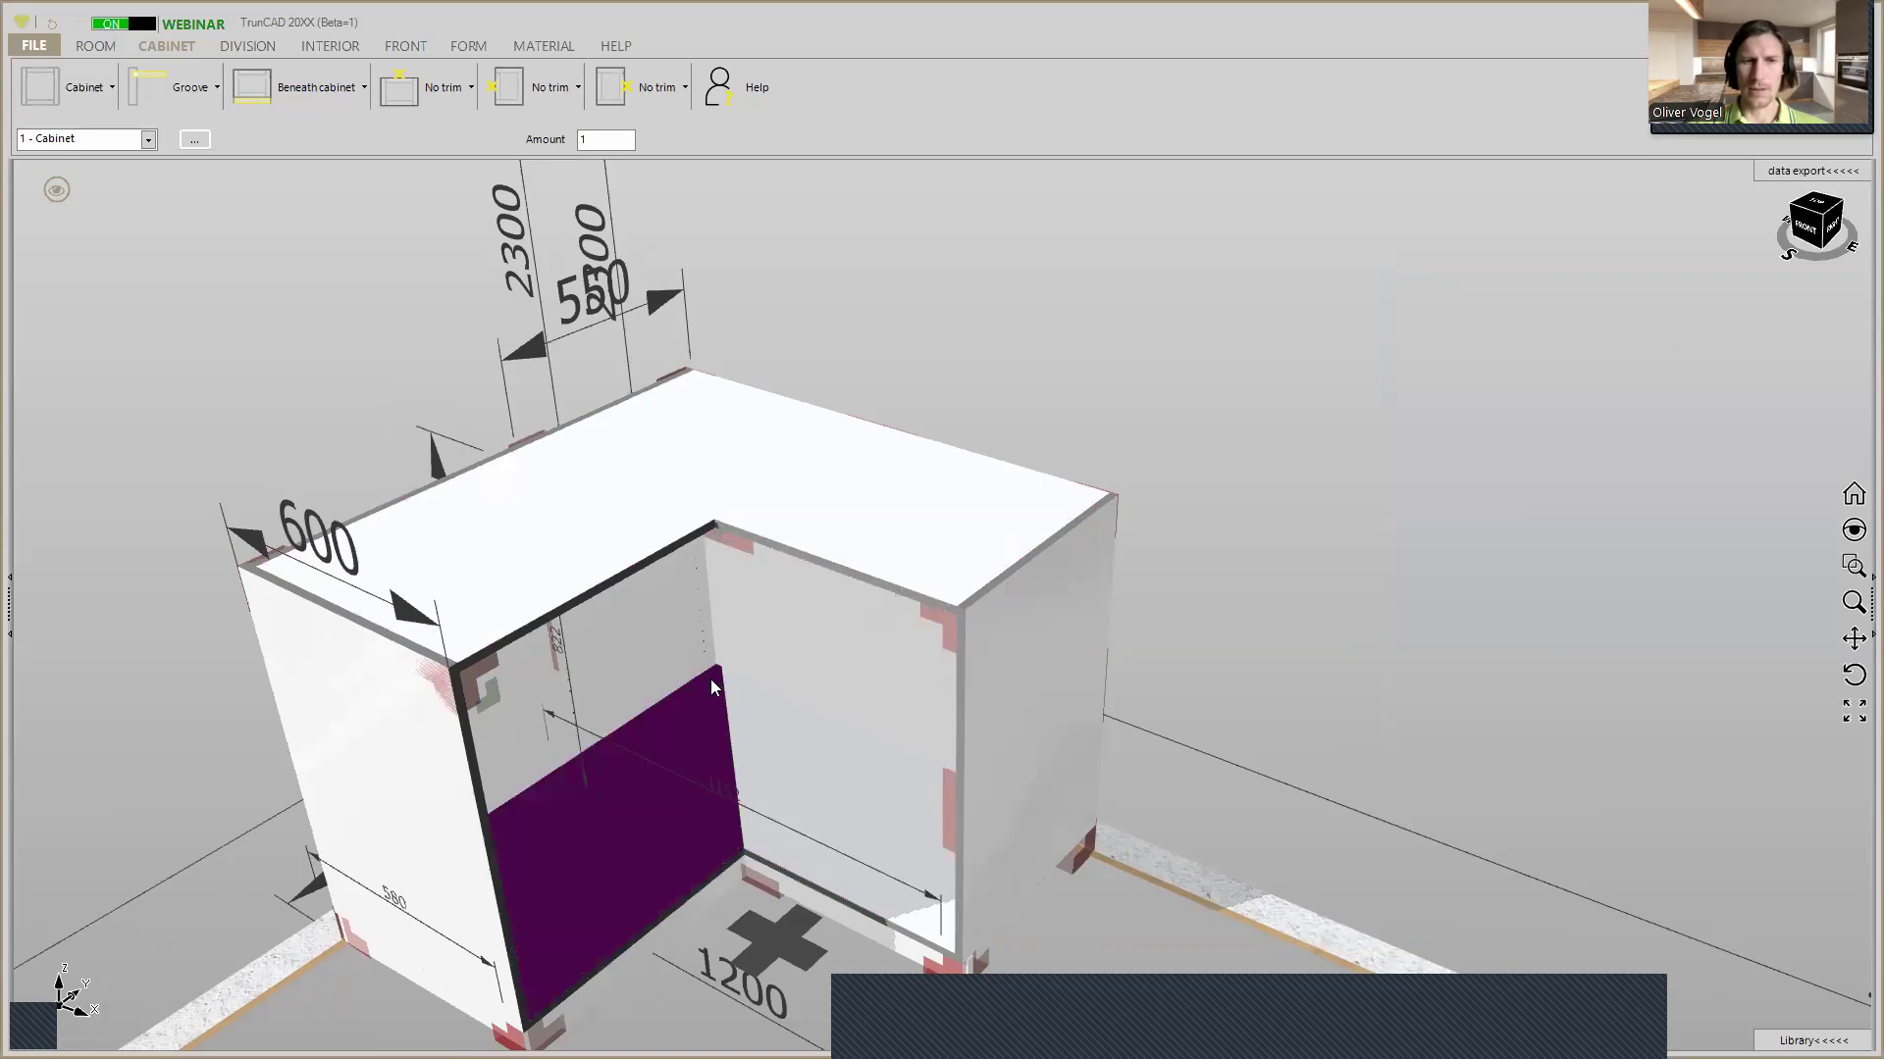
# Examine the split panels and their mitred joint at the corner cabinet's inner corner, bottom back corner and top
pyautogui.scroll(5, 710, 679)
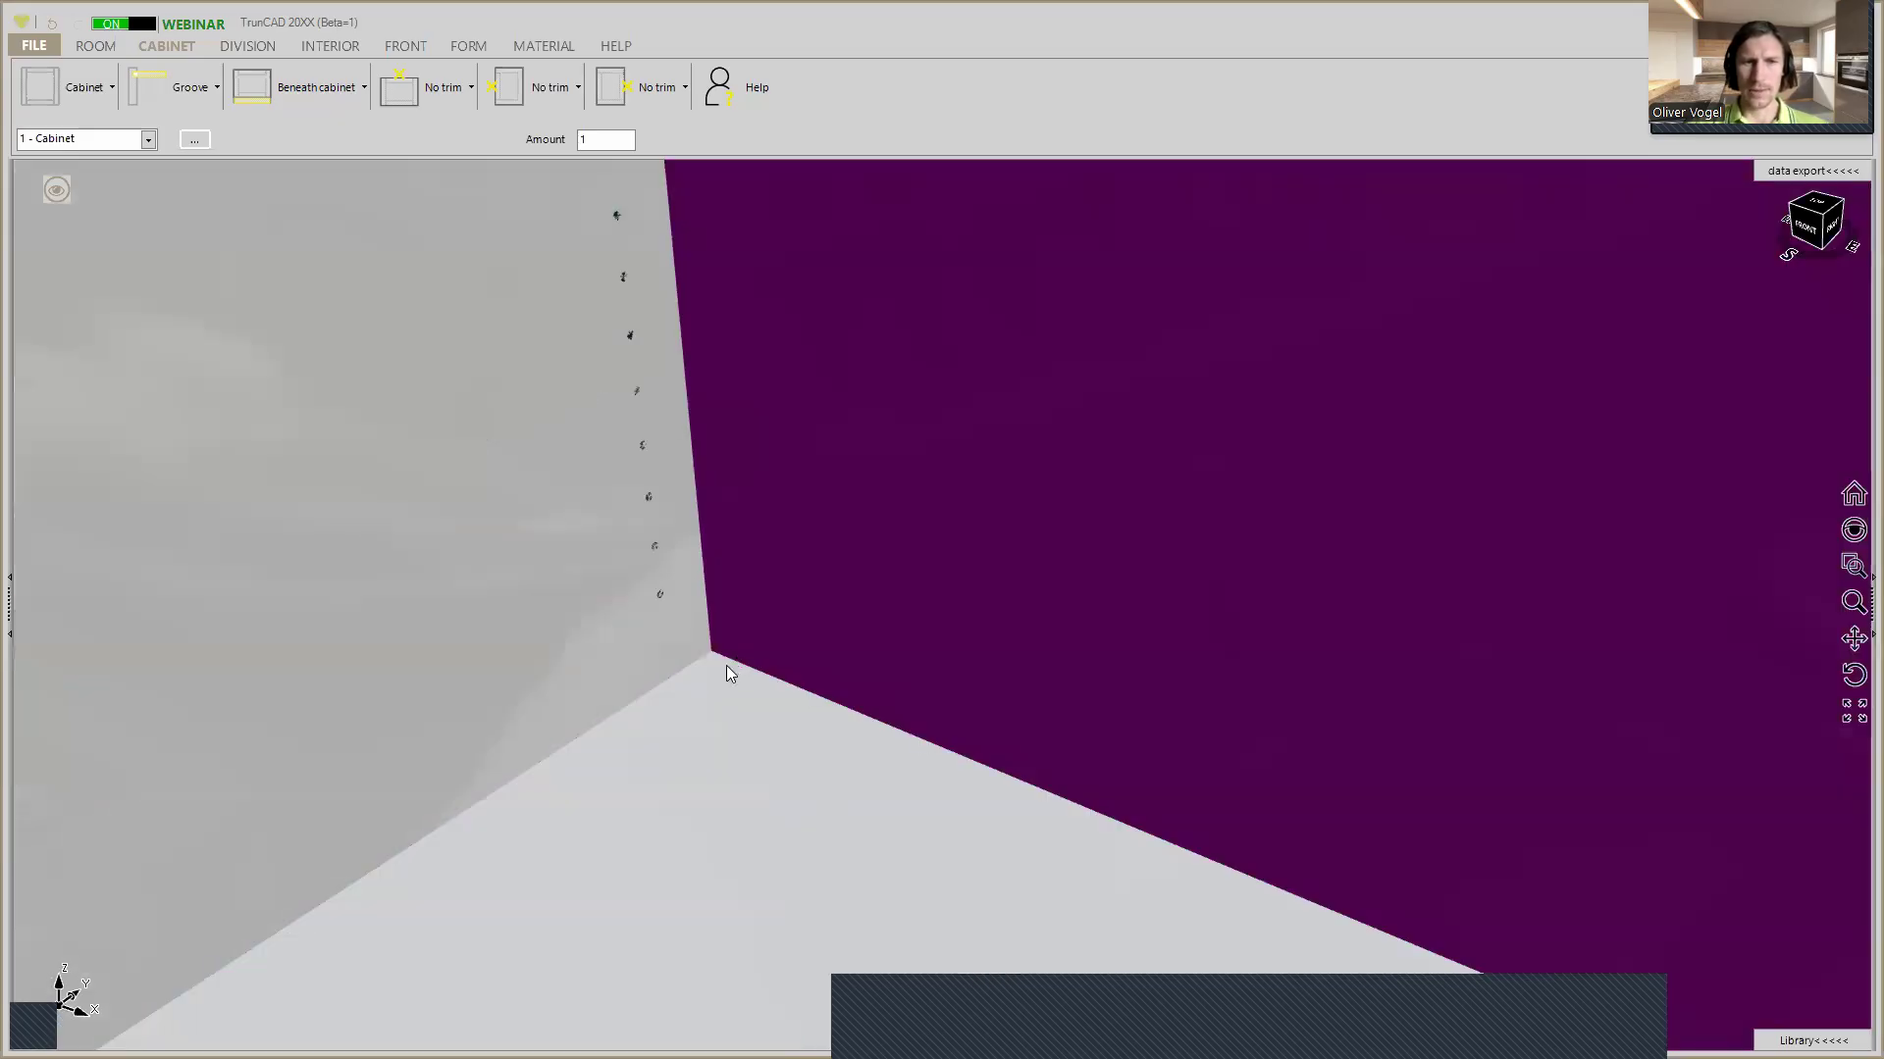
pyautogui.scroll(-5, 716, 669)
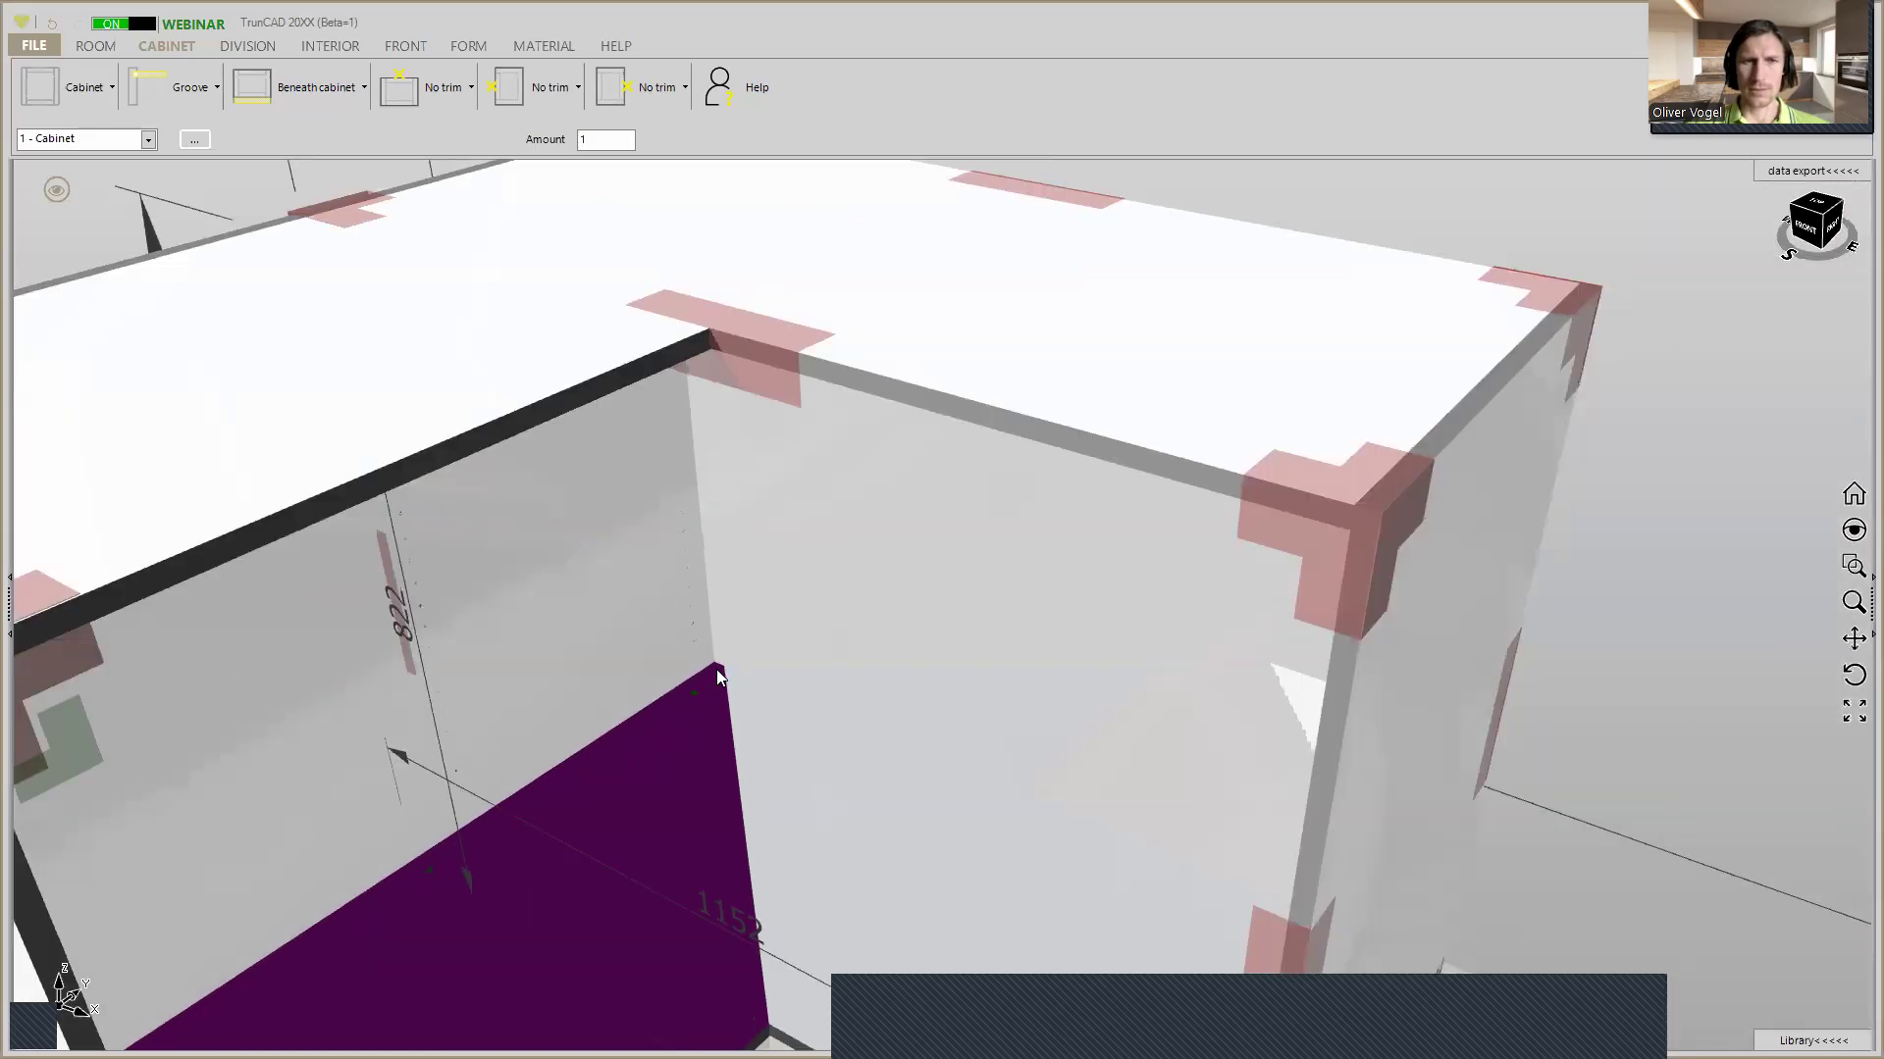
pyautogui.moveTo(664, 681)
pyautogui.mouseDown(button='middle')
pyautogui.moveTo(433, 673)
pyautogui.moveTo(632, 683)
pyautogui.mouseUp(button='middle')
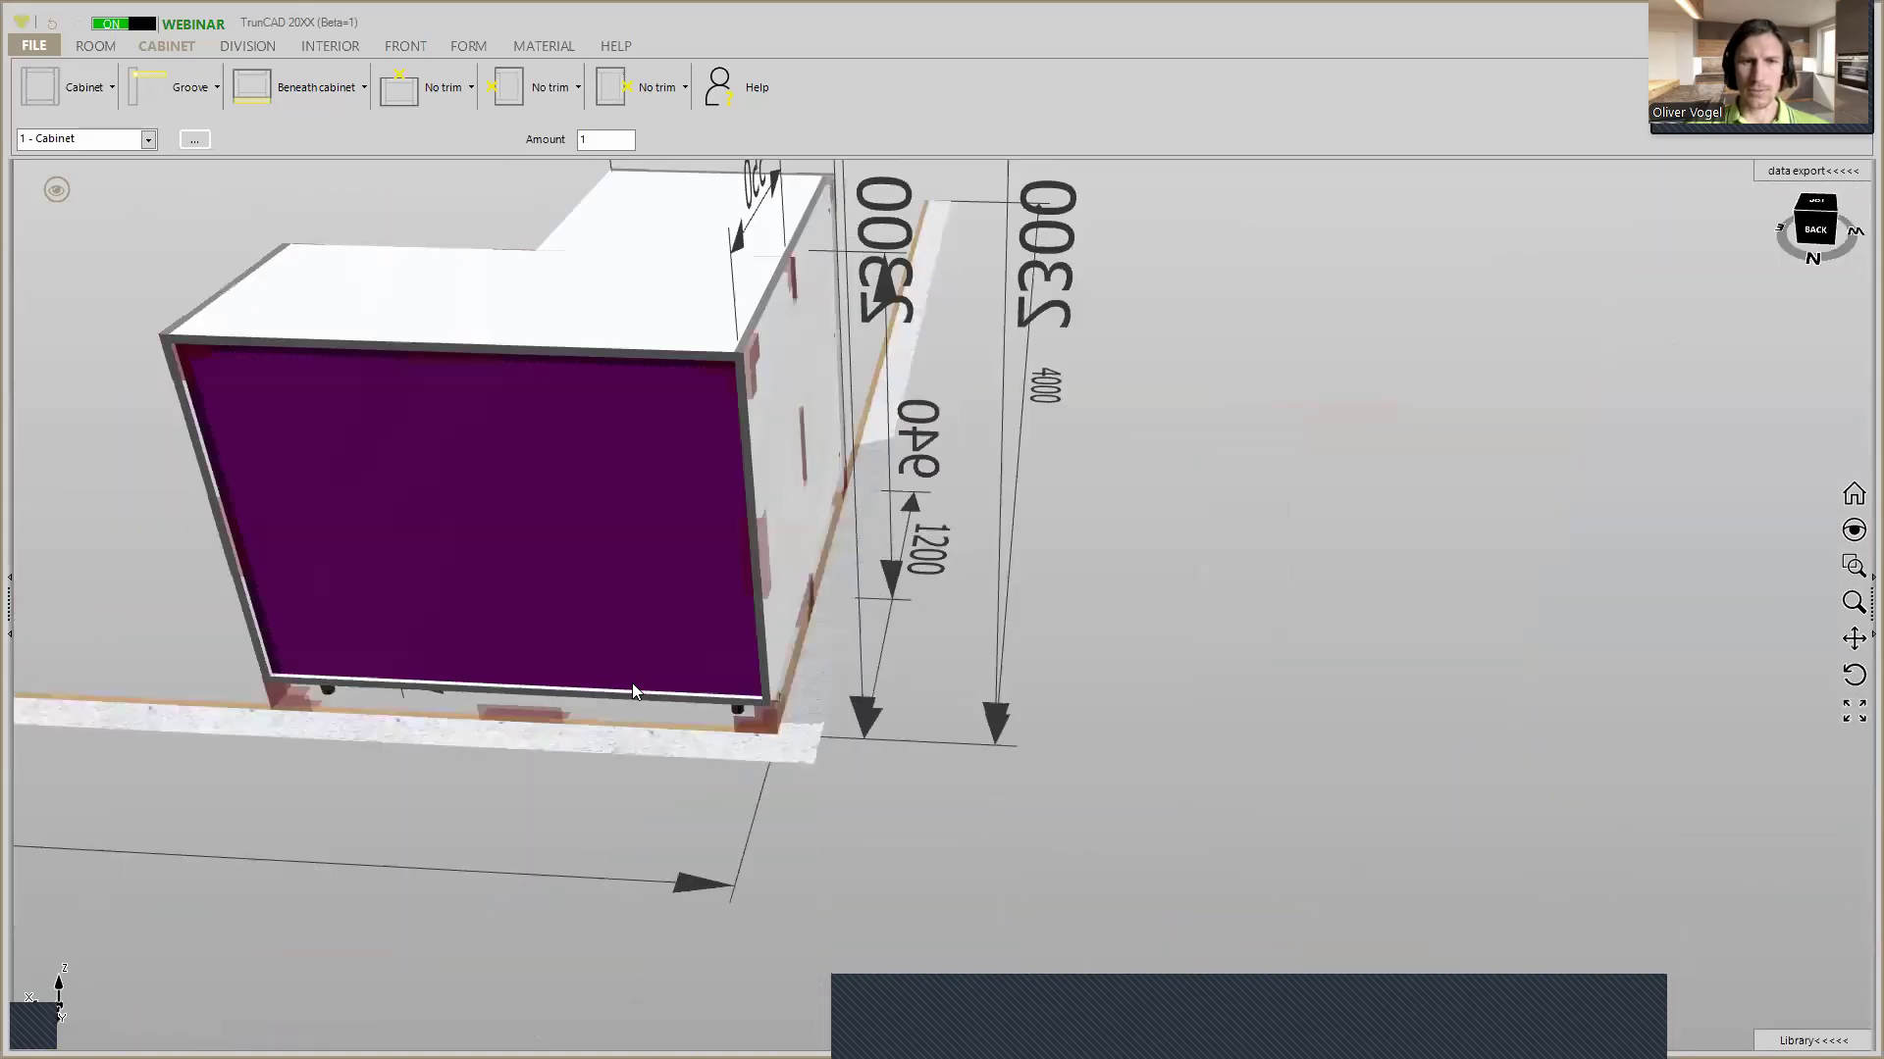
pyautogui.scroll(3, 759, 699)
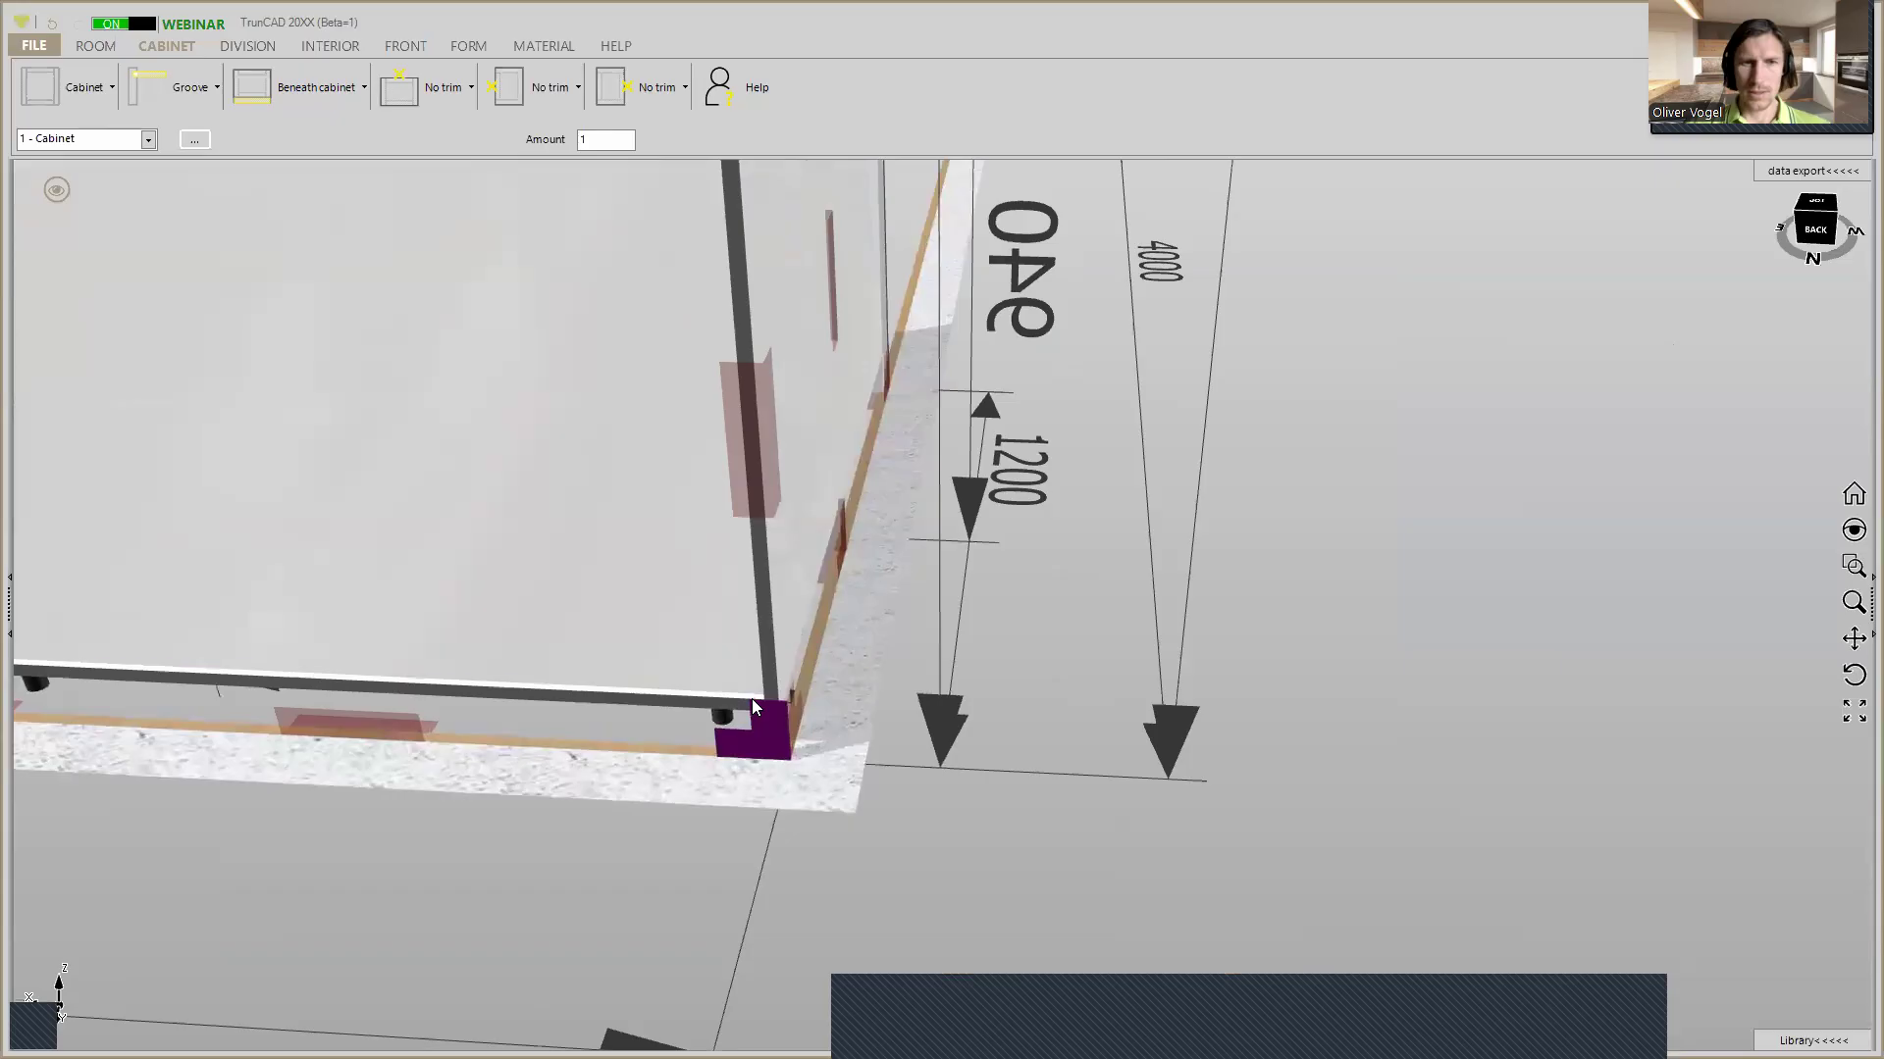
pyautogui.scroll(1, 747, 694)
pyautogui.scroll(2, 751, 702)
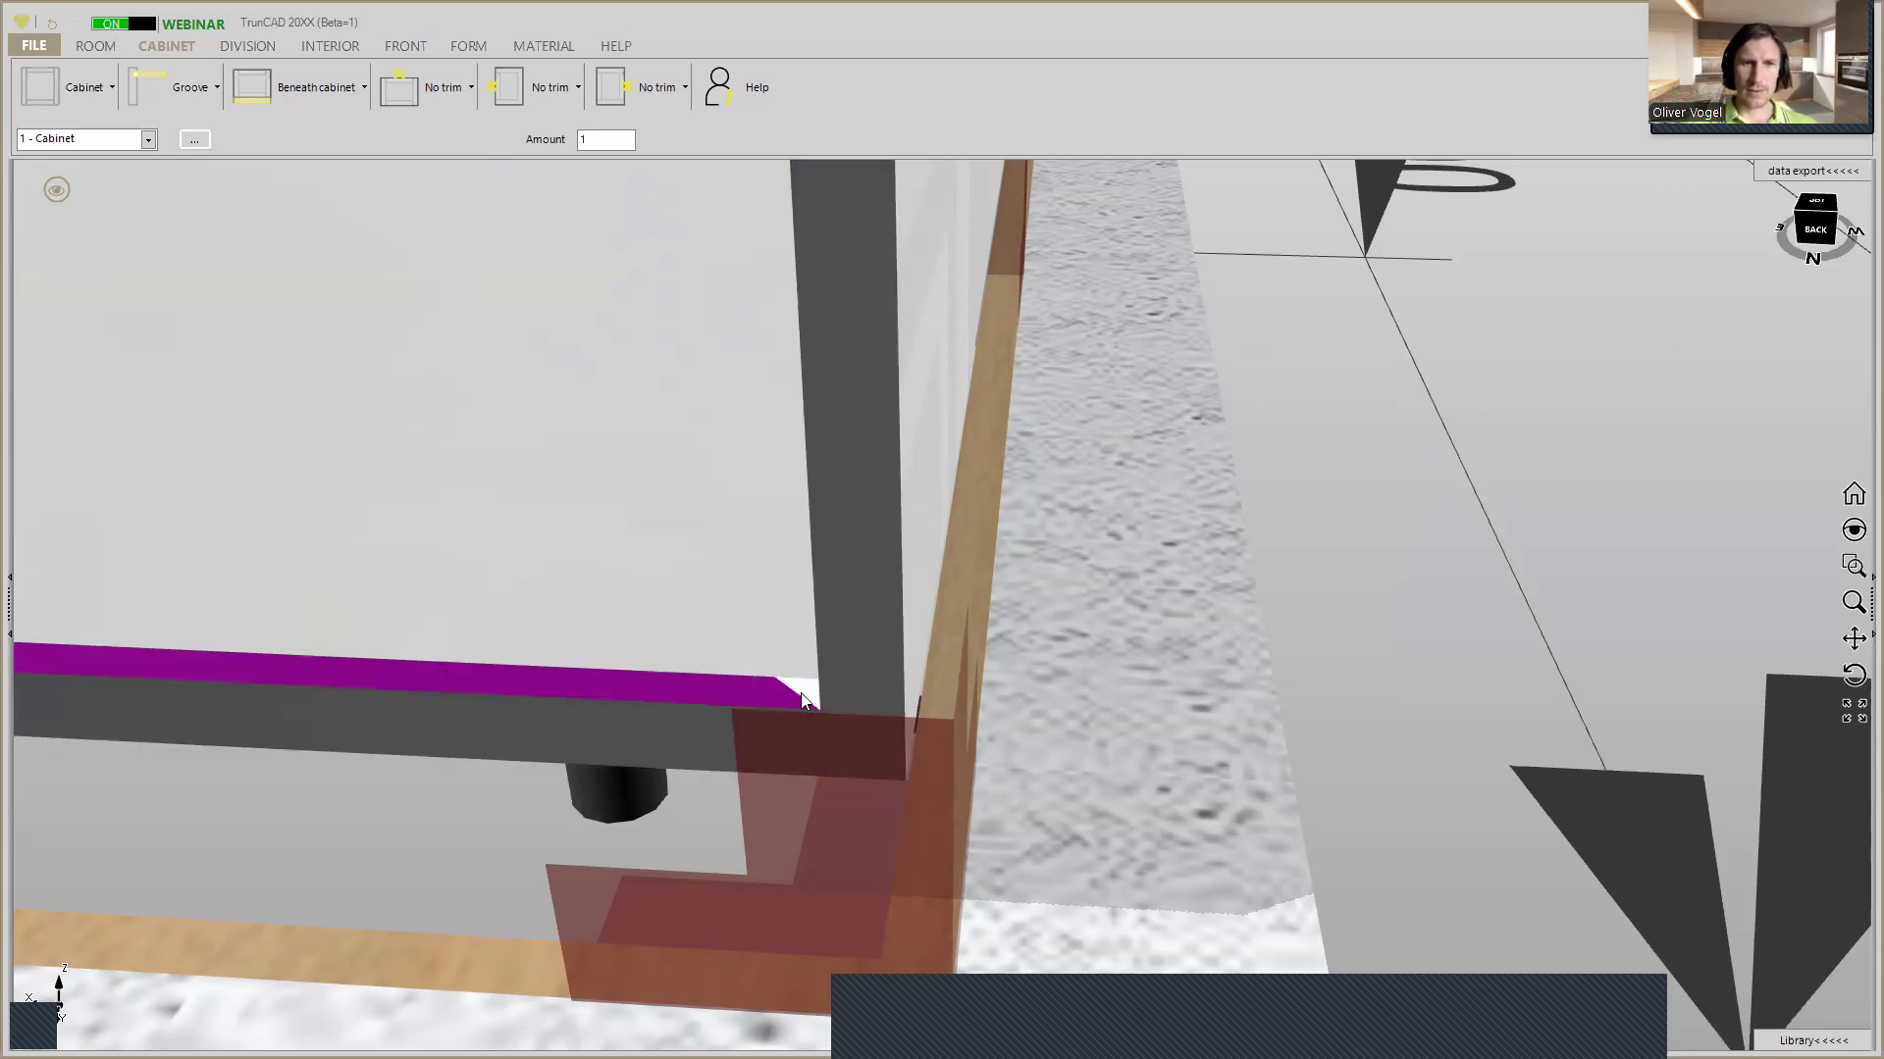
pyautogui.moveTo(838, 667); pyautogui.dragTo(886, 680, button='middle')
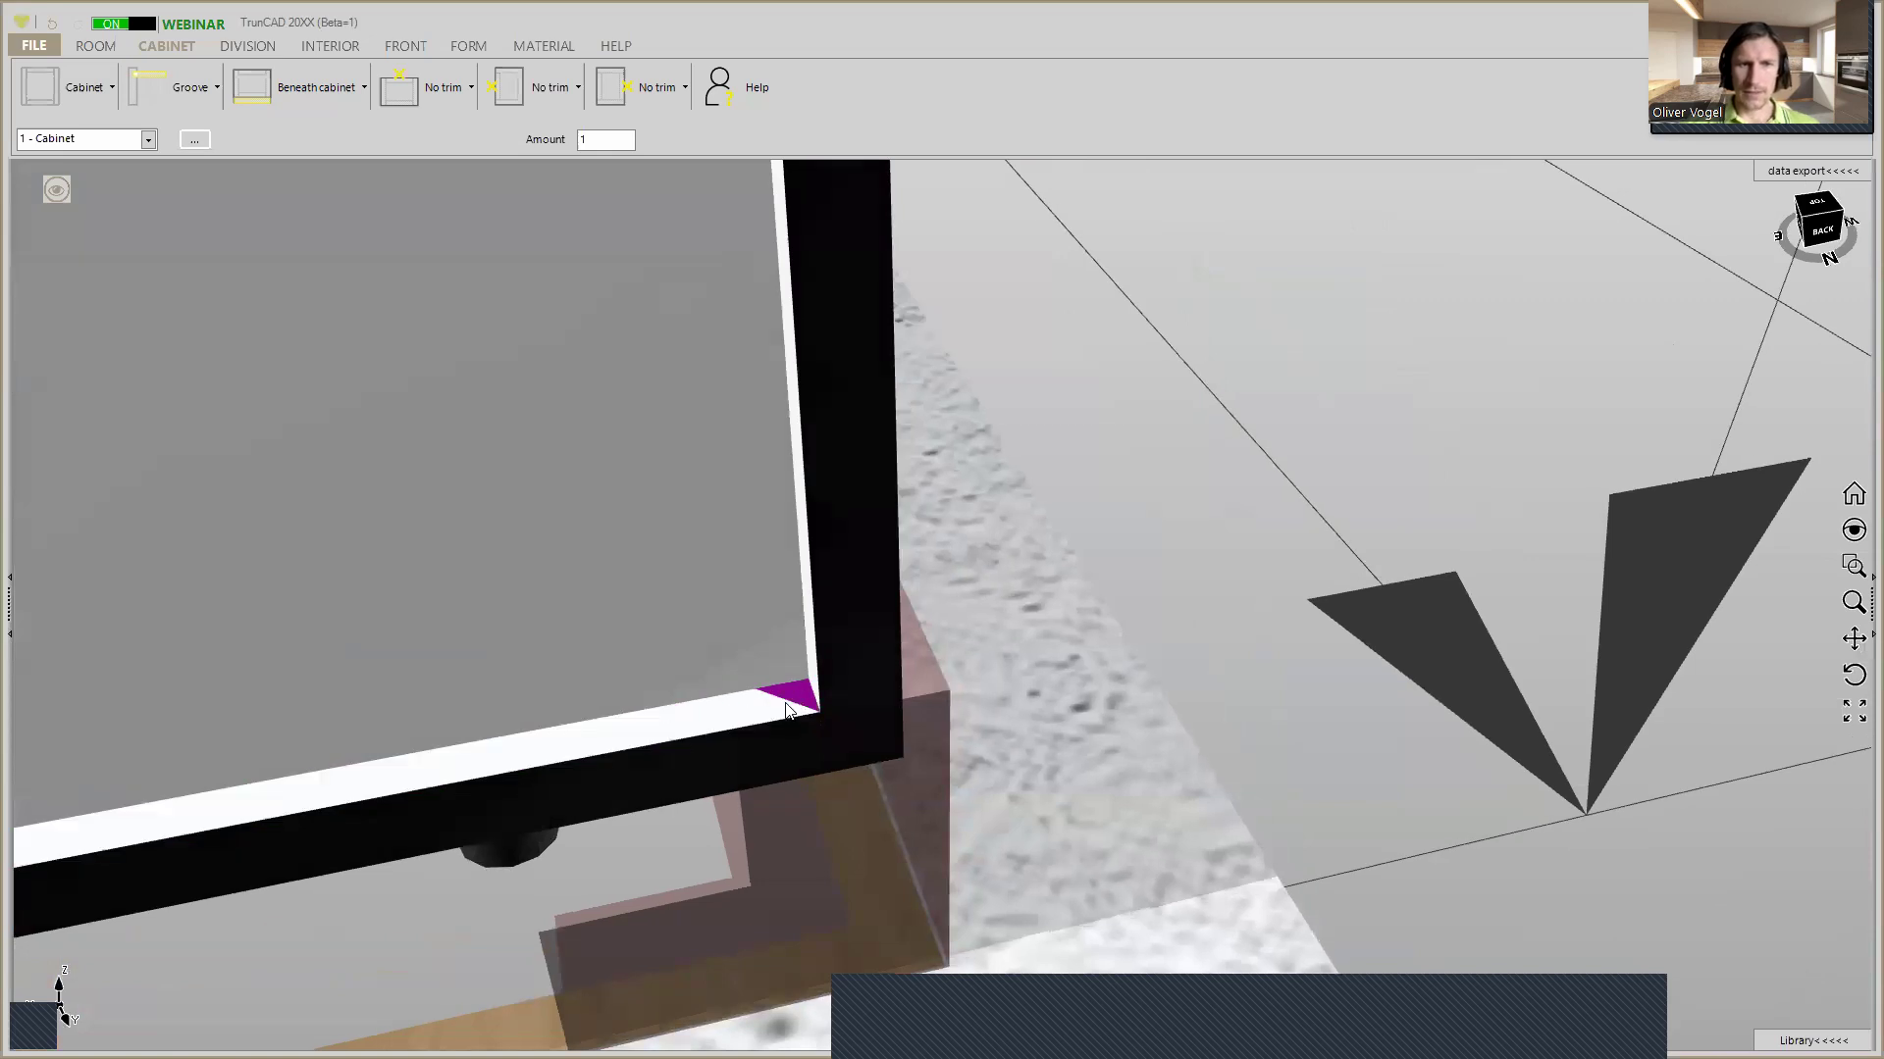
pyautogui.scroll(-6, 771, 707)
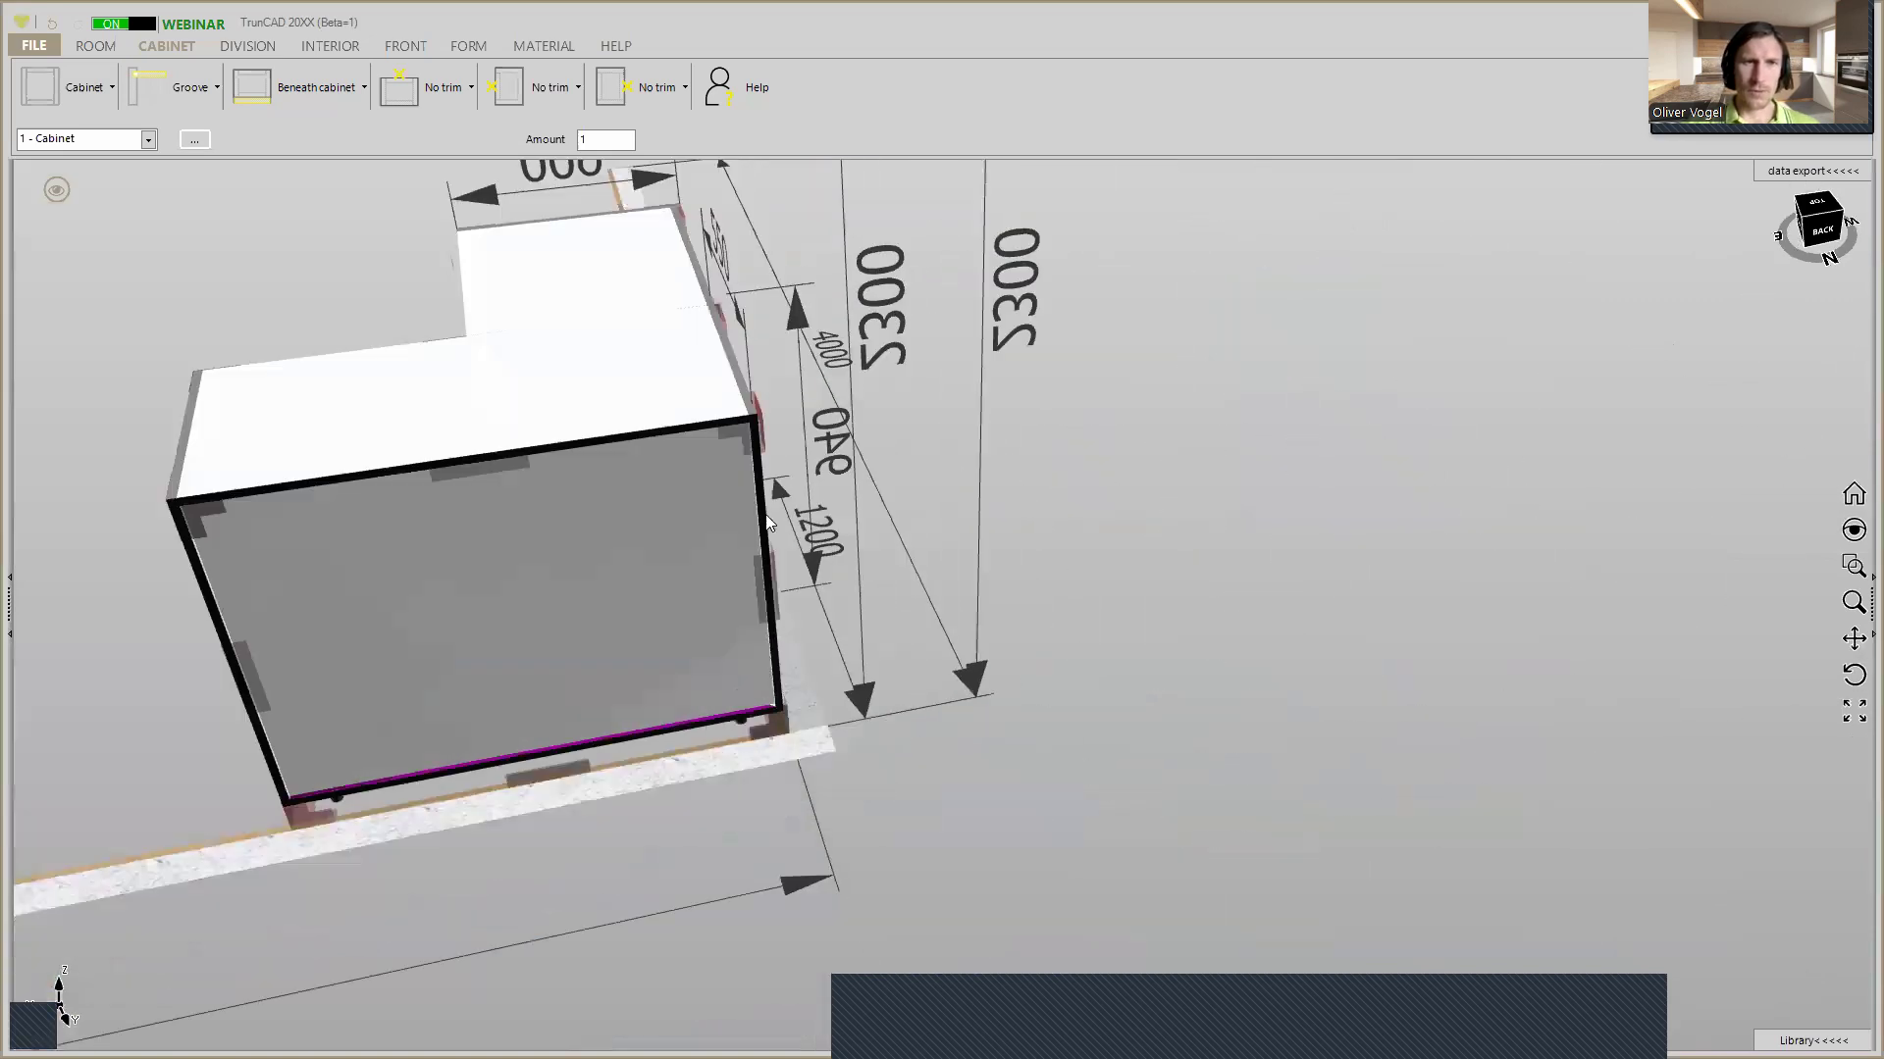
pyautogui.keyDown('ctrl'); pyautogui.moveTo(644, 431); pyautogui.dragTo(630, 551, button='middle'); pyautogui.keyUp('ctrl')
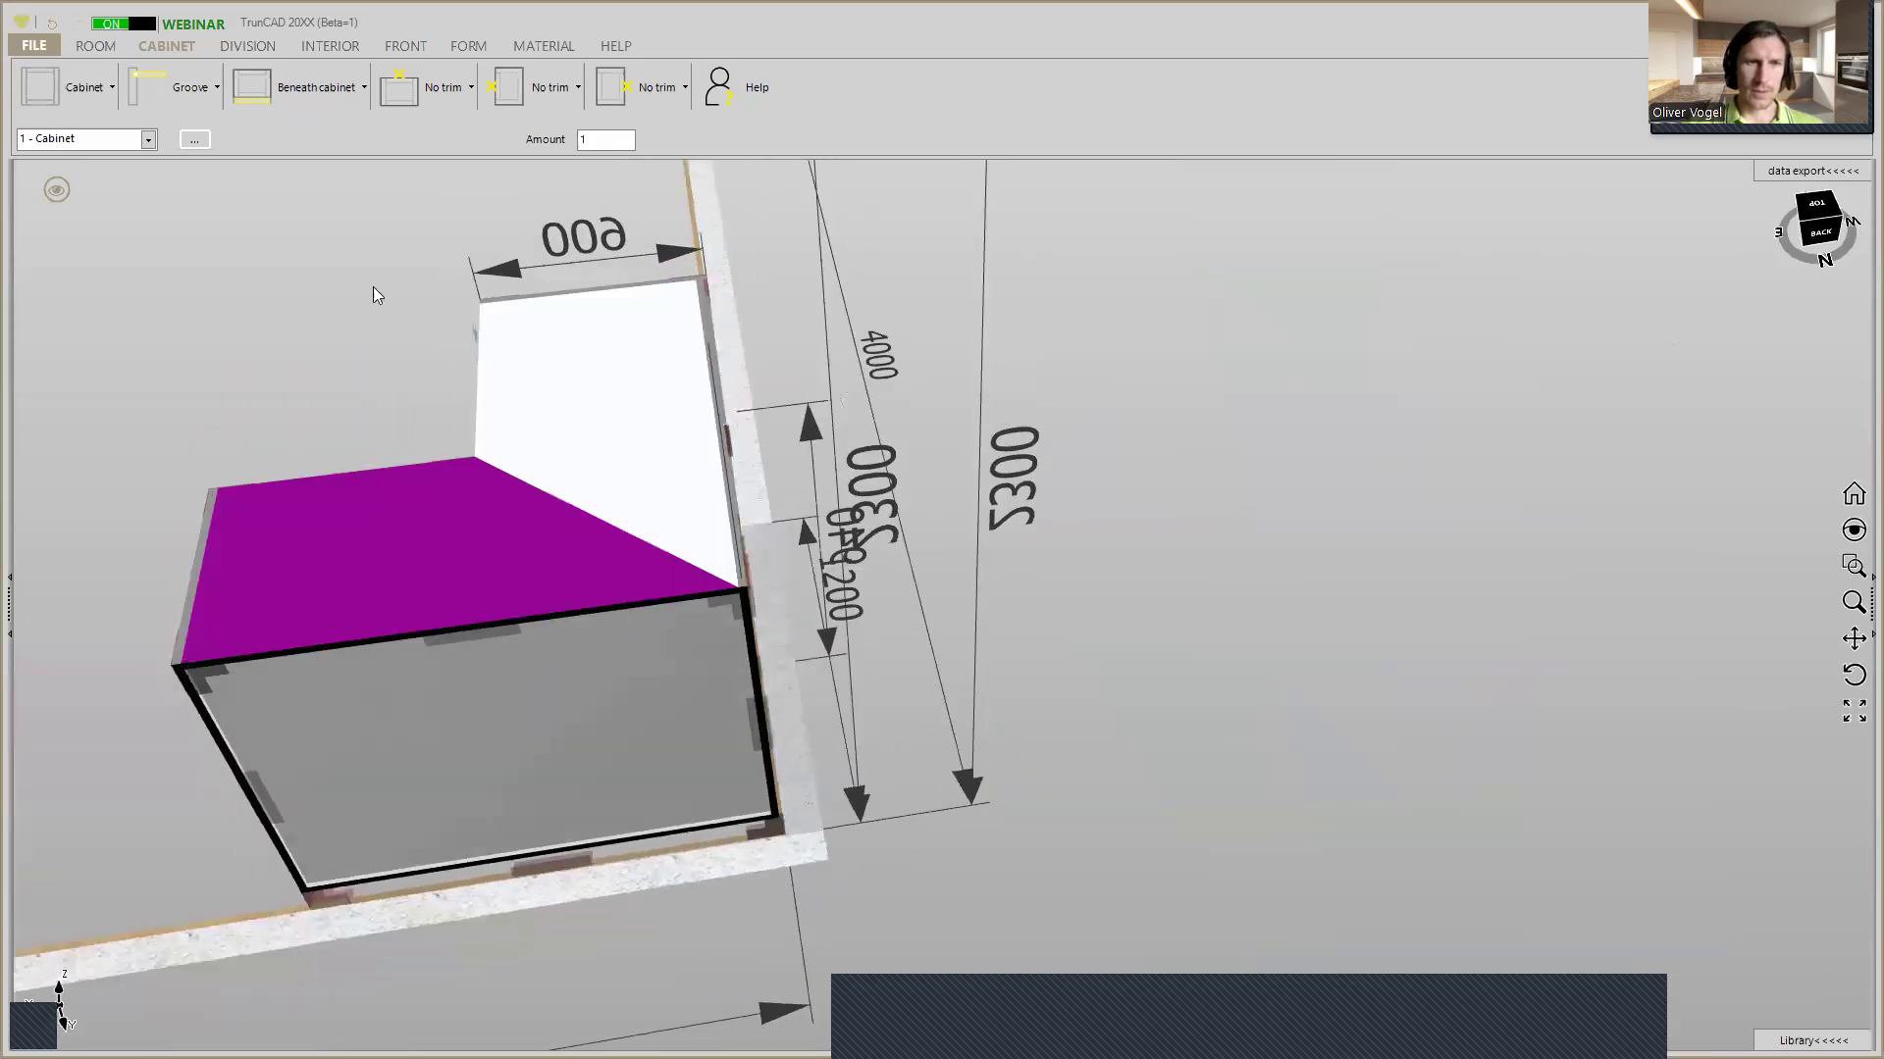
# Switch the 3D display style to solid surfaces with black edge outlines and inspect the mitred top panel from back and front
pyautogui.click(59, 196)
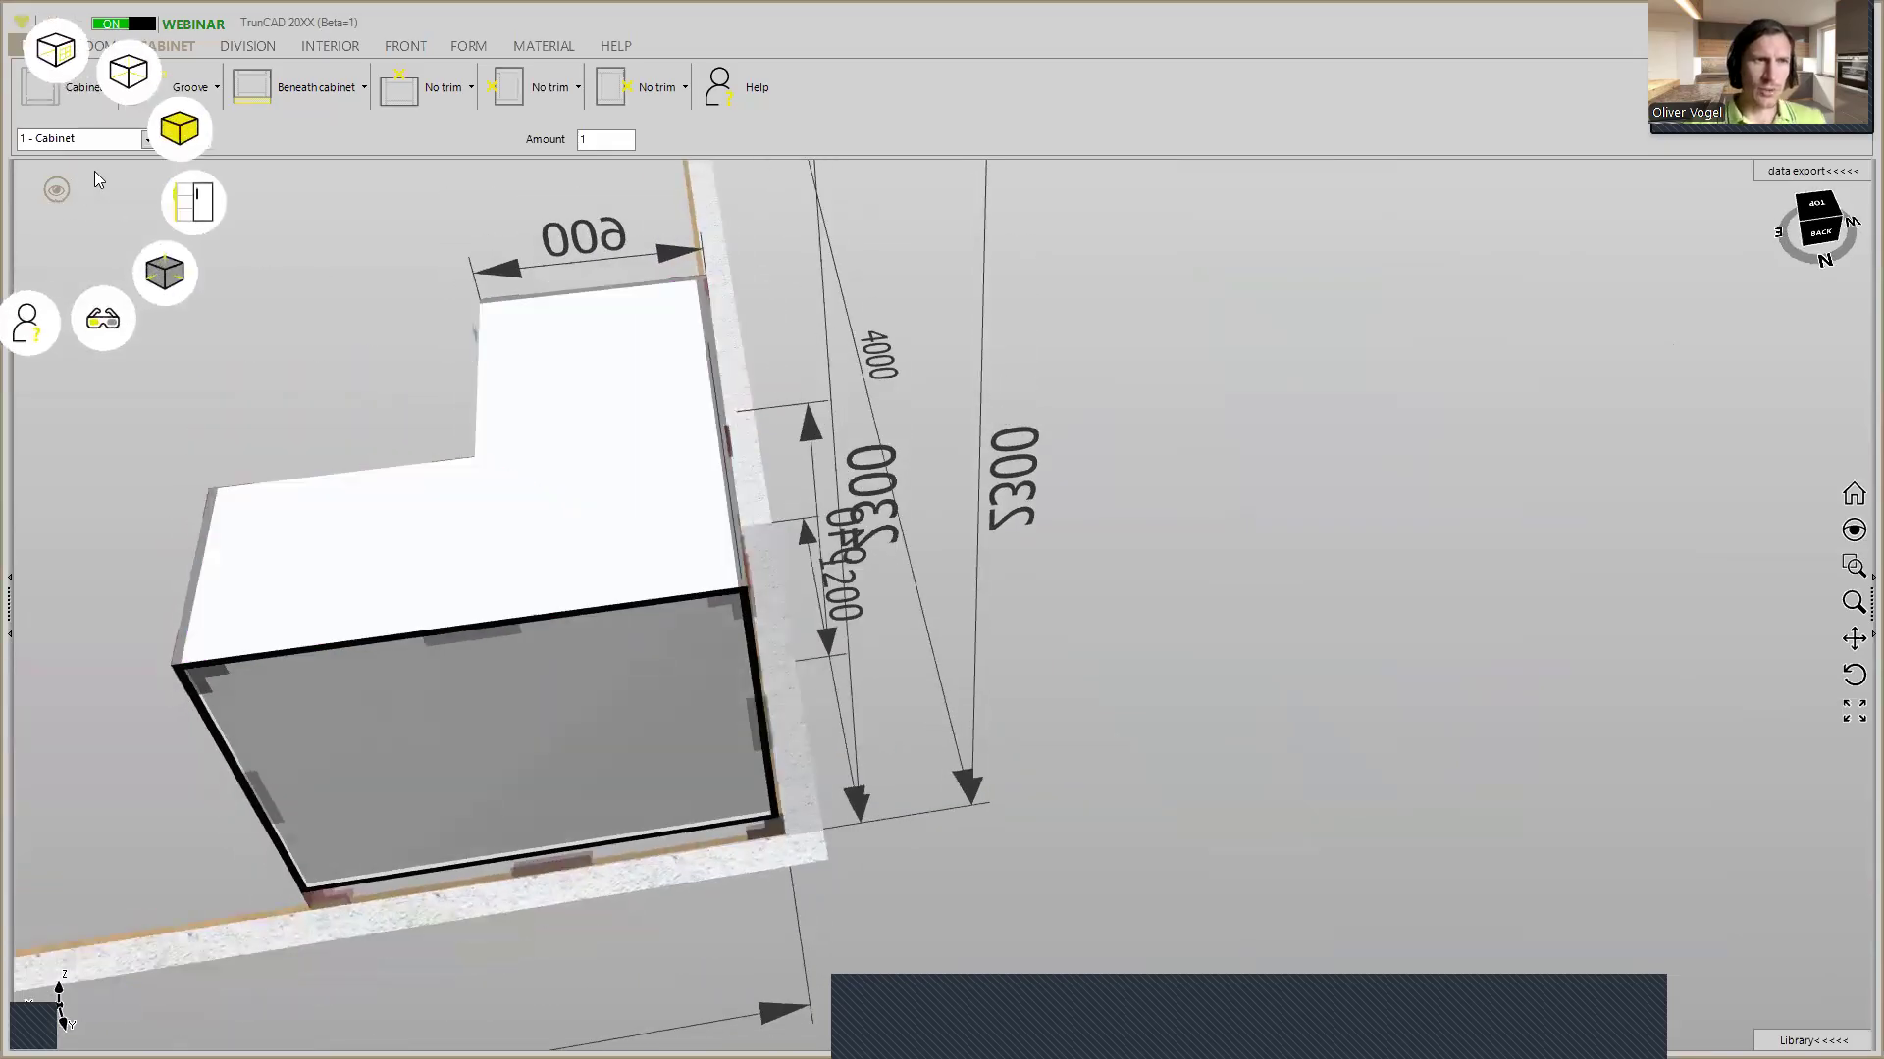
pyautogui.click(183, 137)
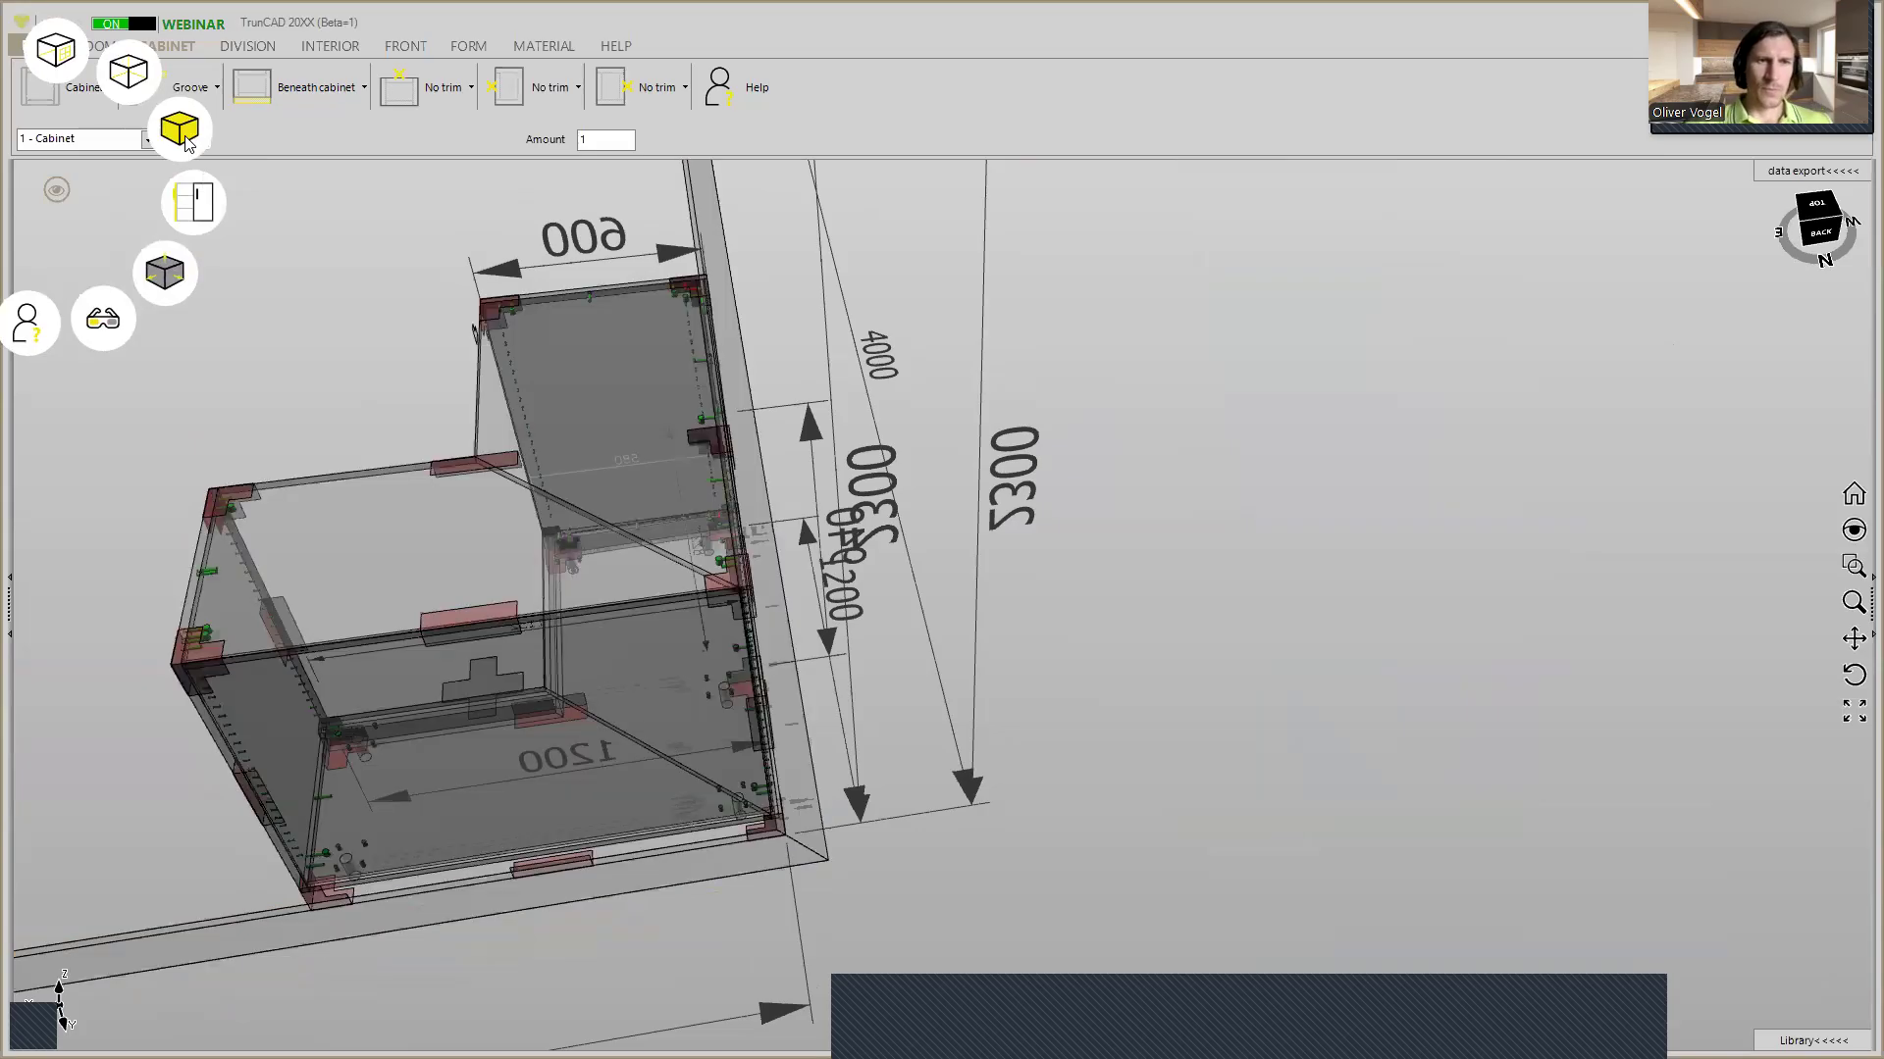
pyautogui.click(186, 138)
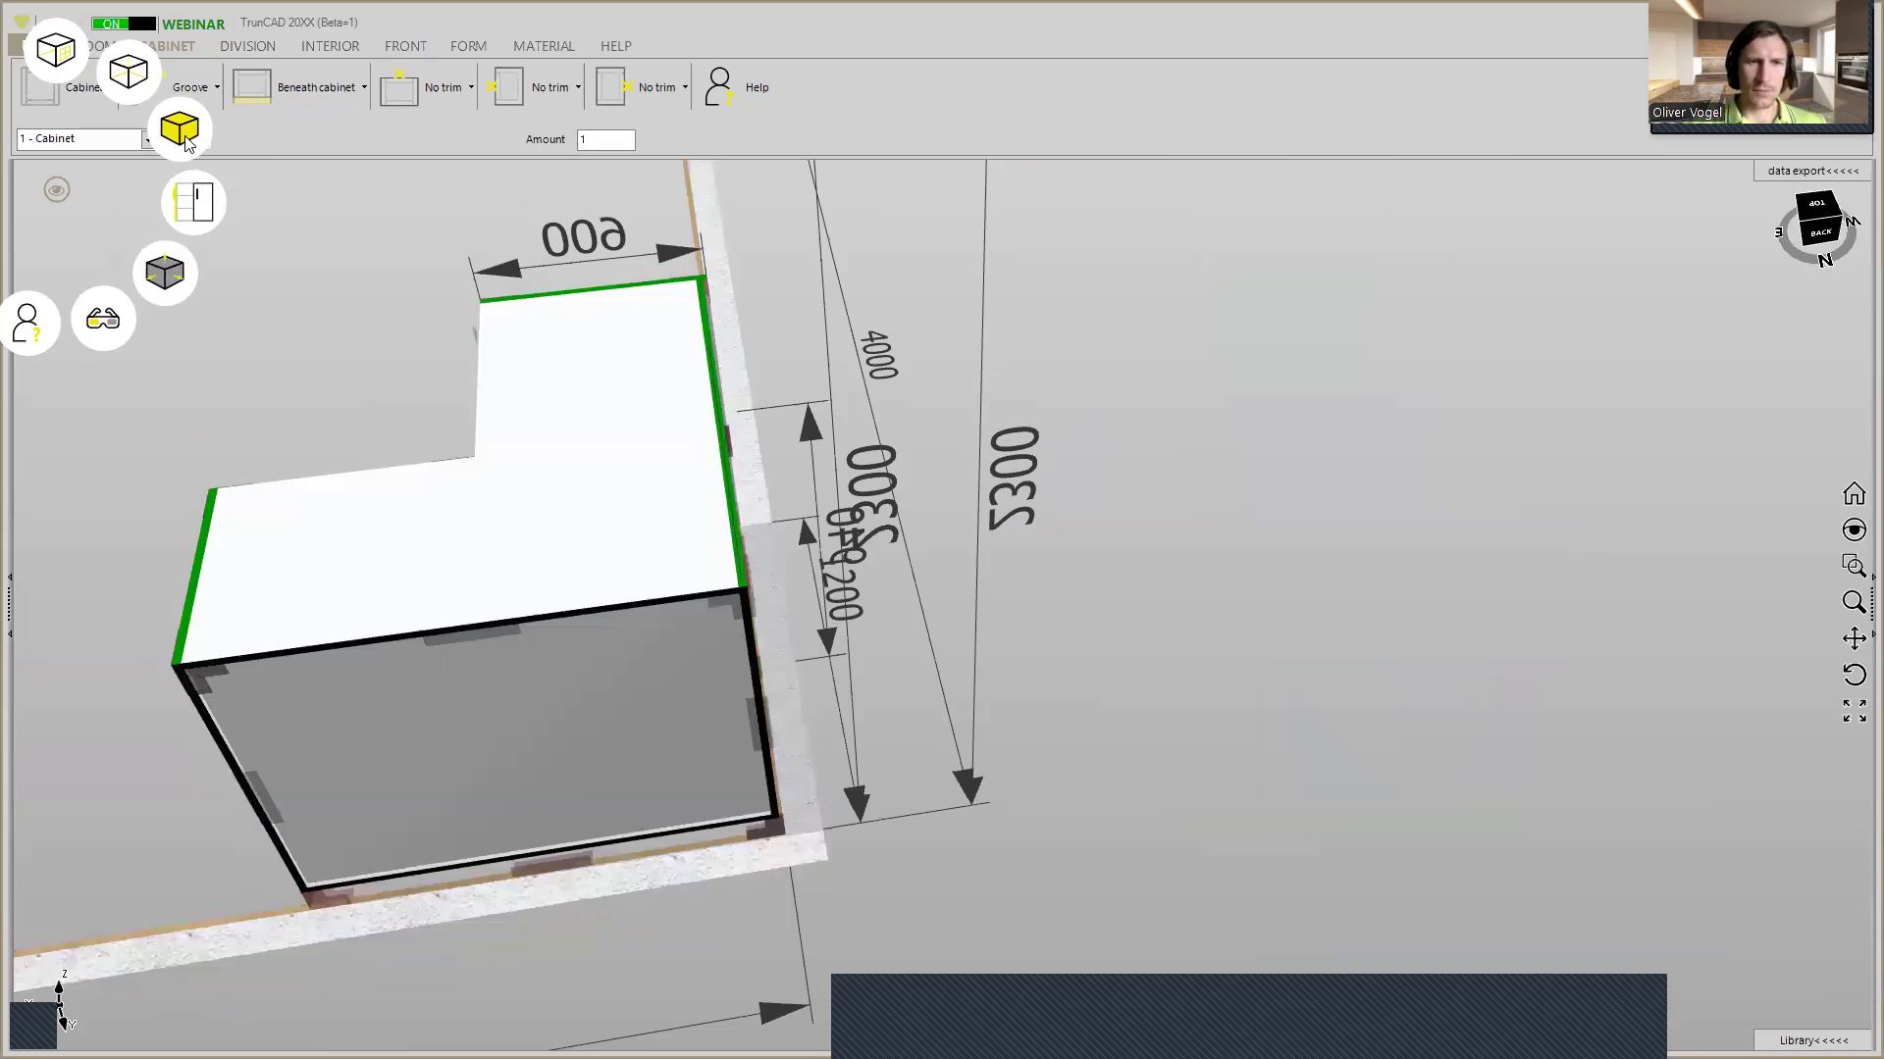
pyautogui.click(187, 138)
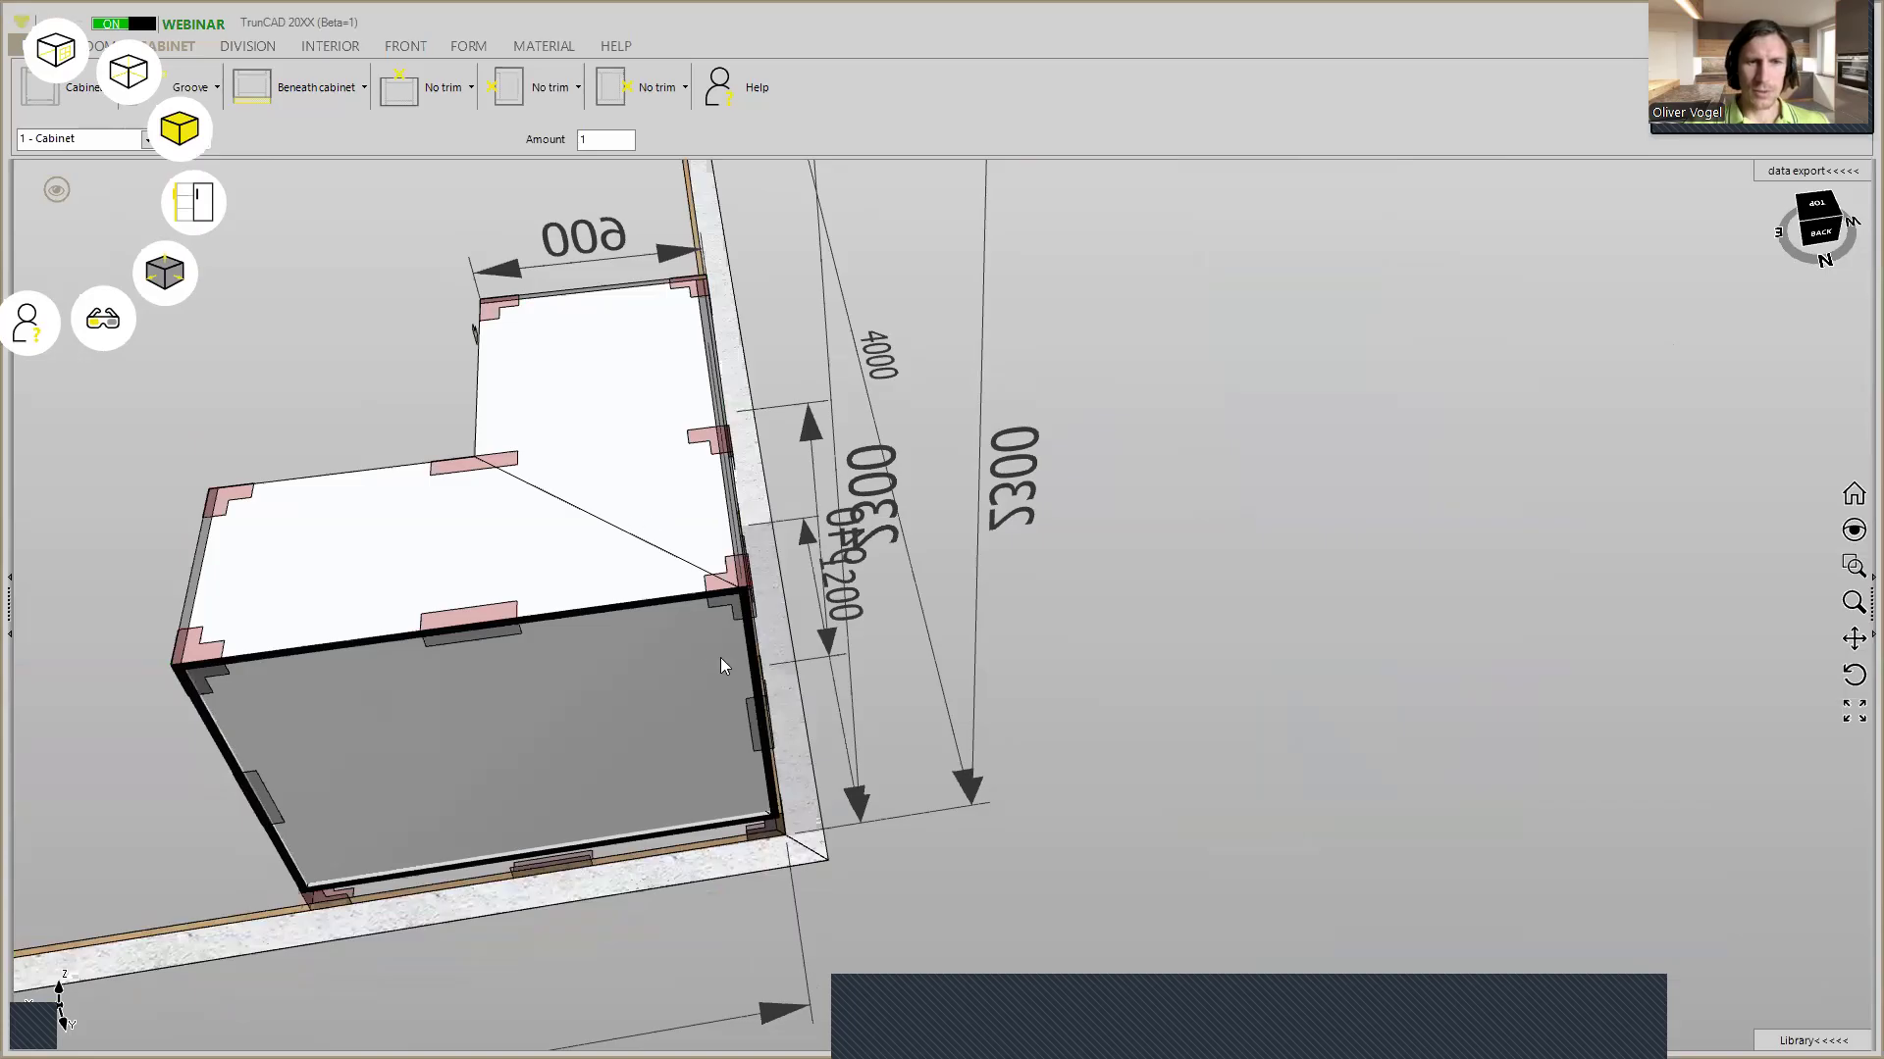
pyautogui.scroll(-1, 771, 769)
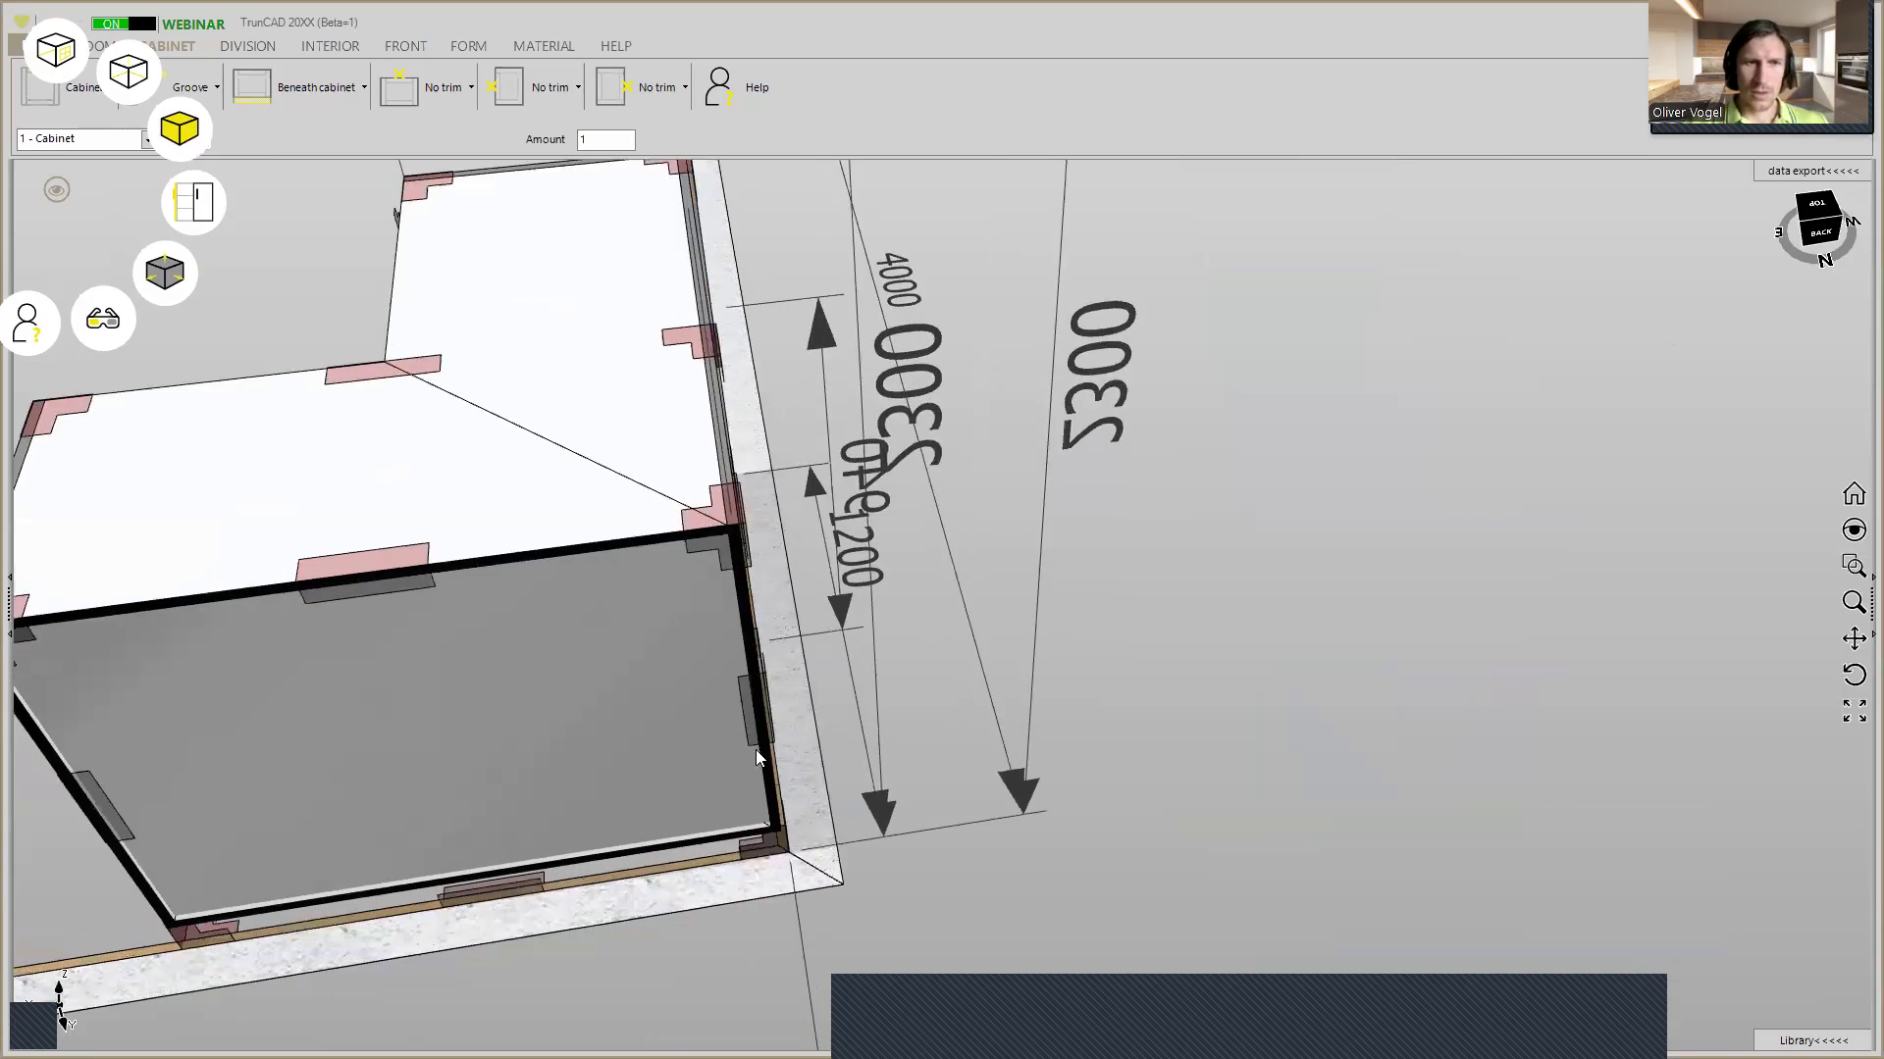
pyautogui.scroll(-2, 756, 750)
pyautogui.keyDown('shift'); pyautogui.moveTo(677, 698); pyautogui.dragTo(934, 648, button='middle'); pyautogui.keyUp('shift')
pyautogui.scroll(3, 728, 710)
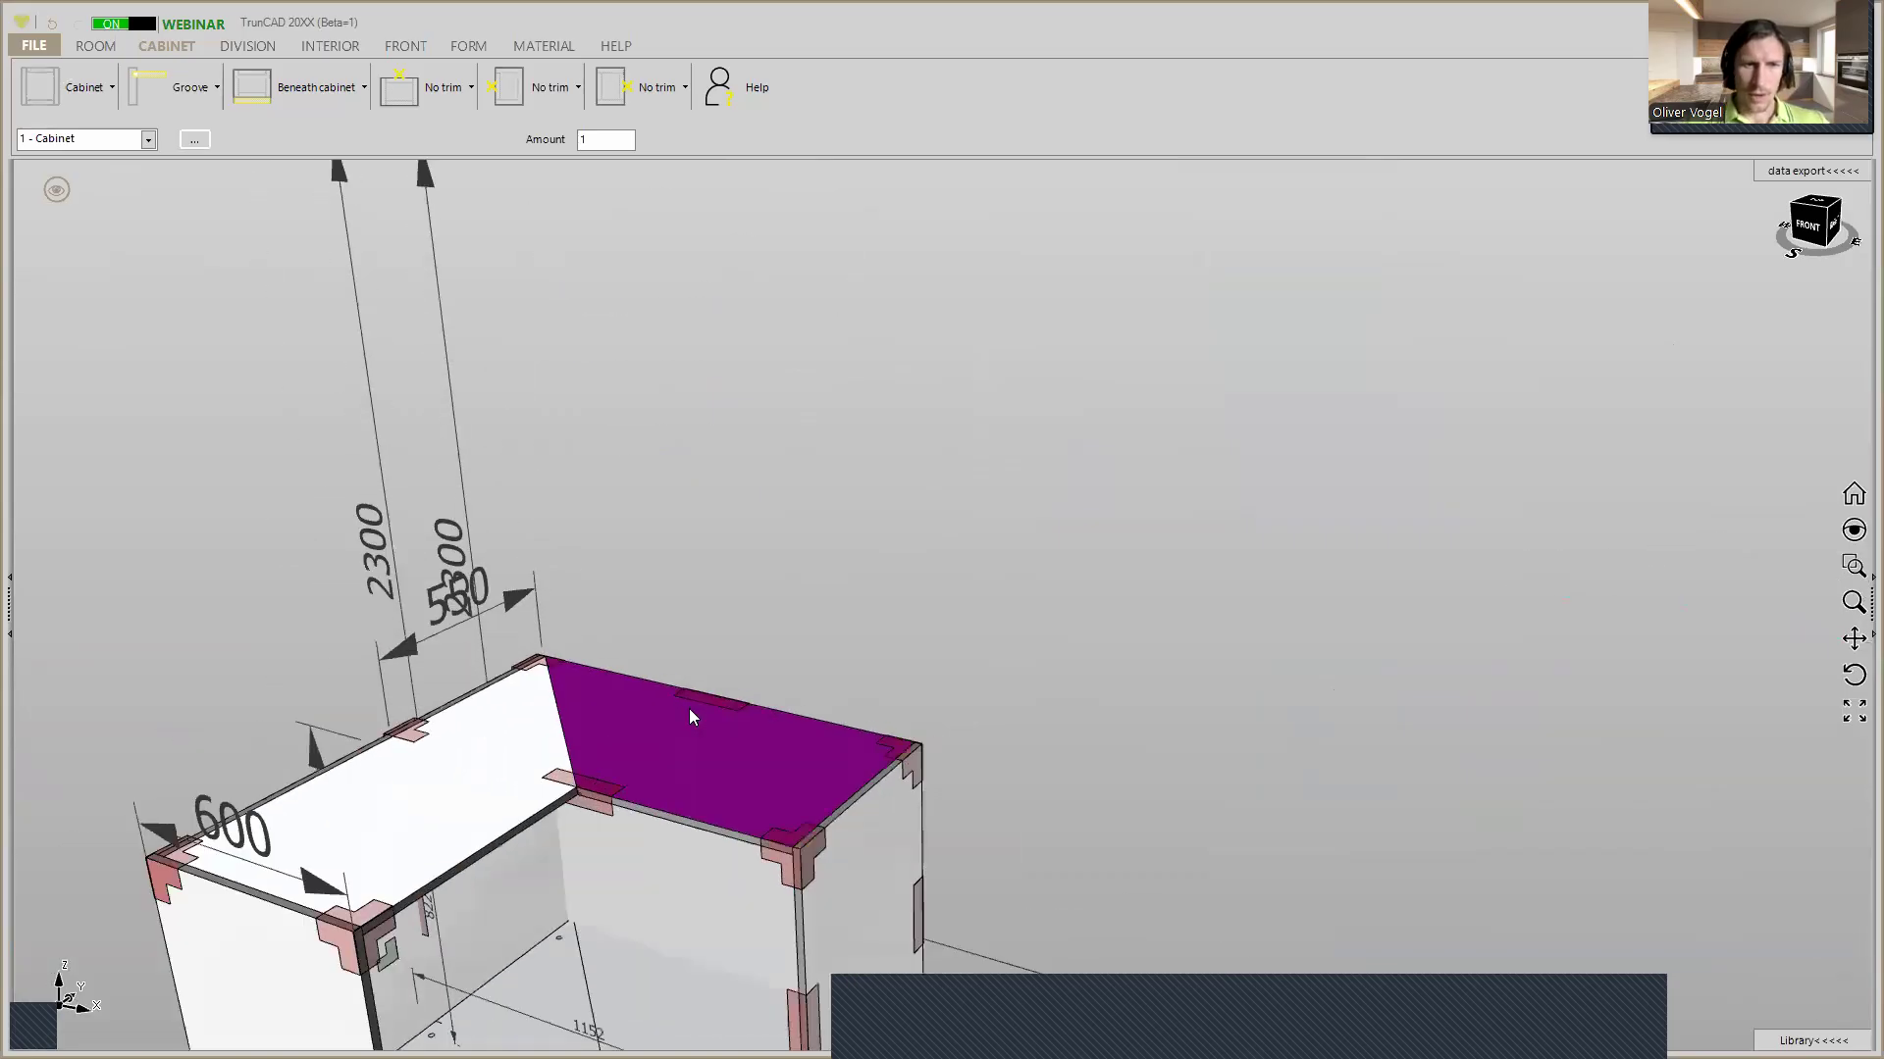
pyautogui.scroll(-3, 838, 708)
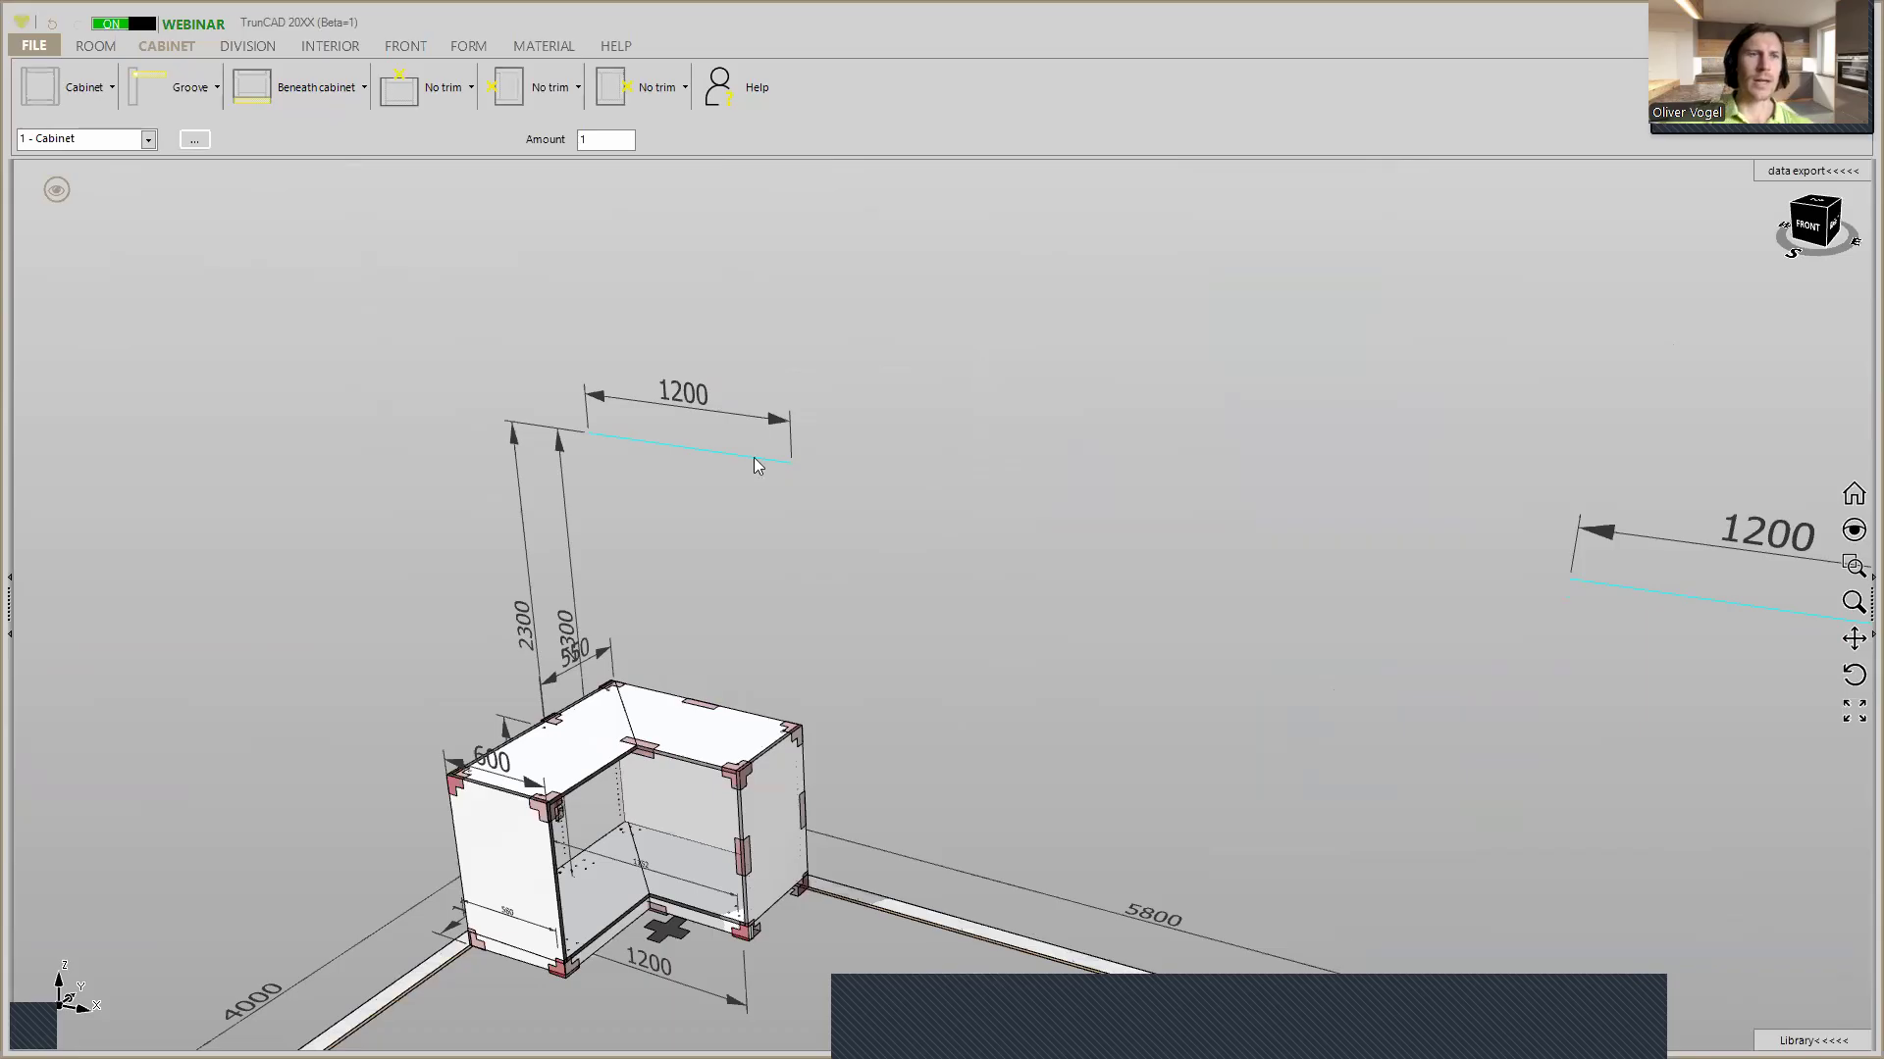
# Add a Coverpanel as the top trim of the corner cabinet and inspect its joint from above
pyautogui.click(453, 92)
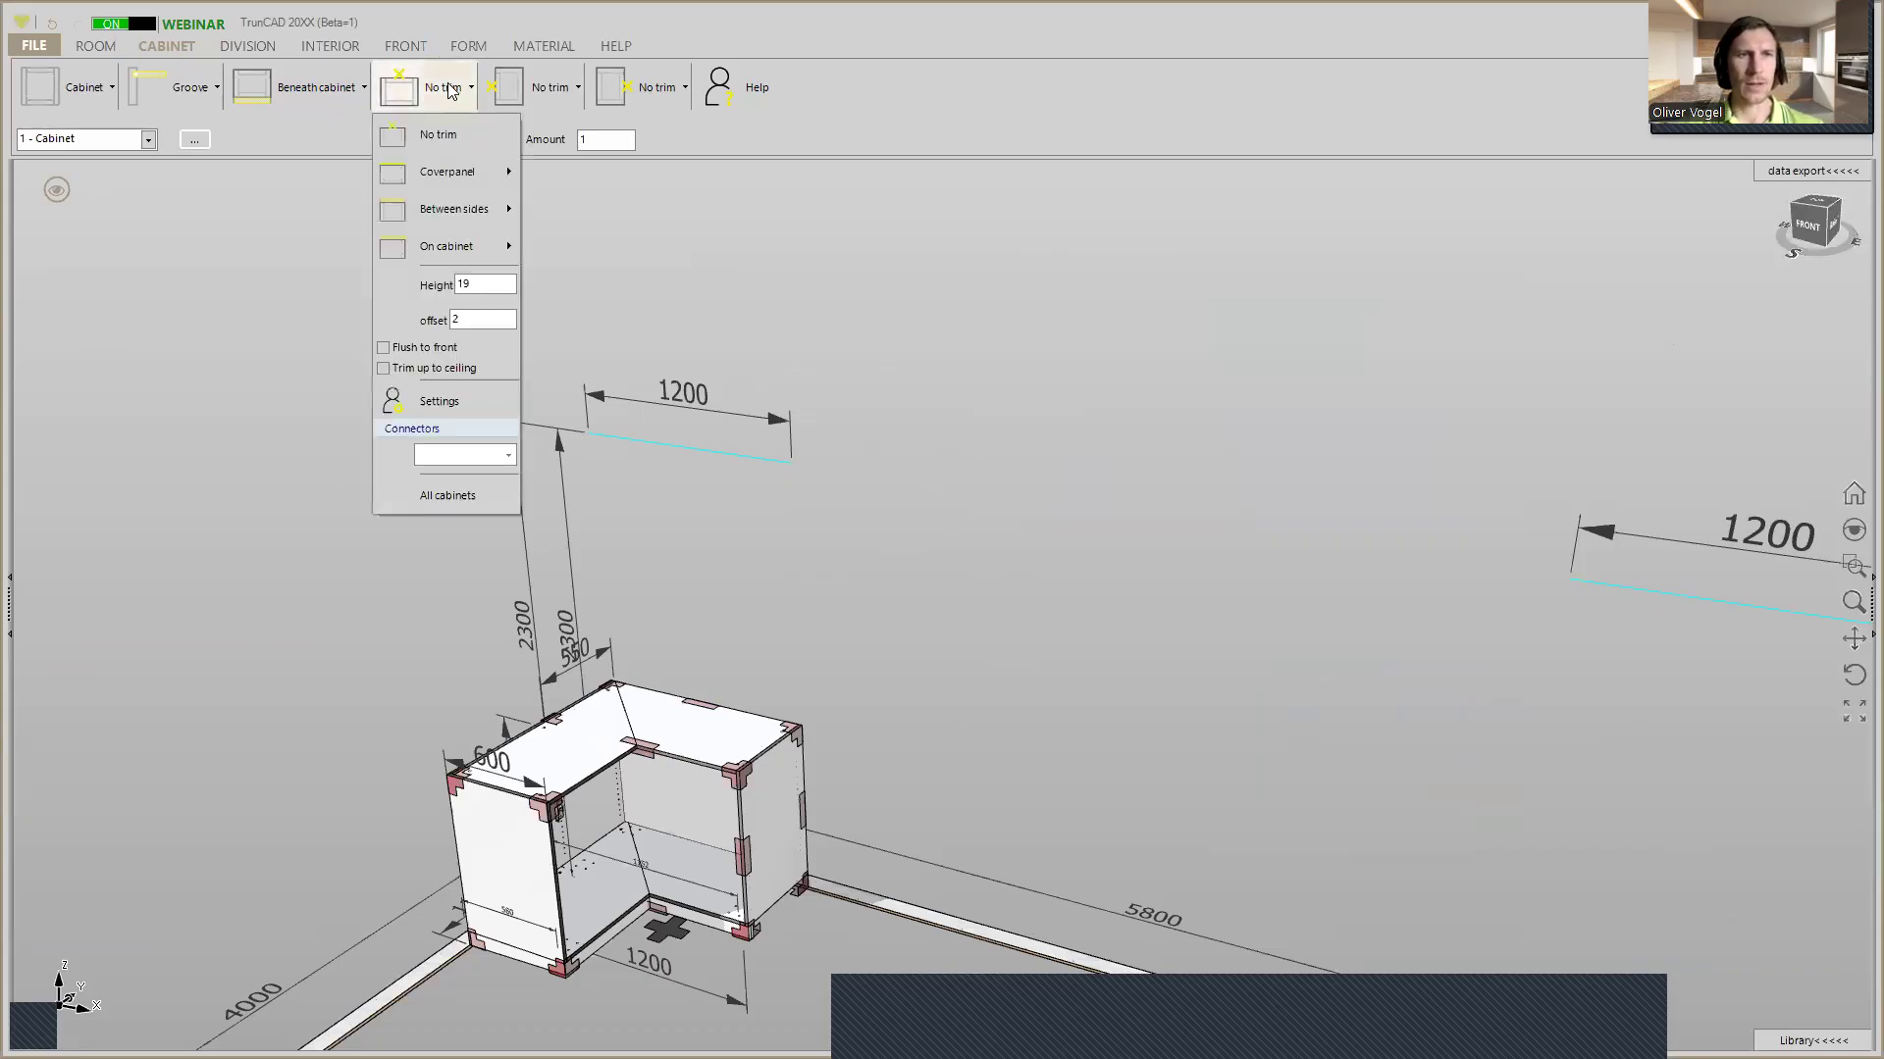
pyautogui.click(449, 171)
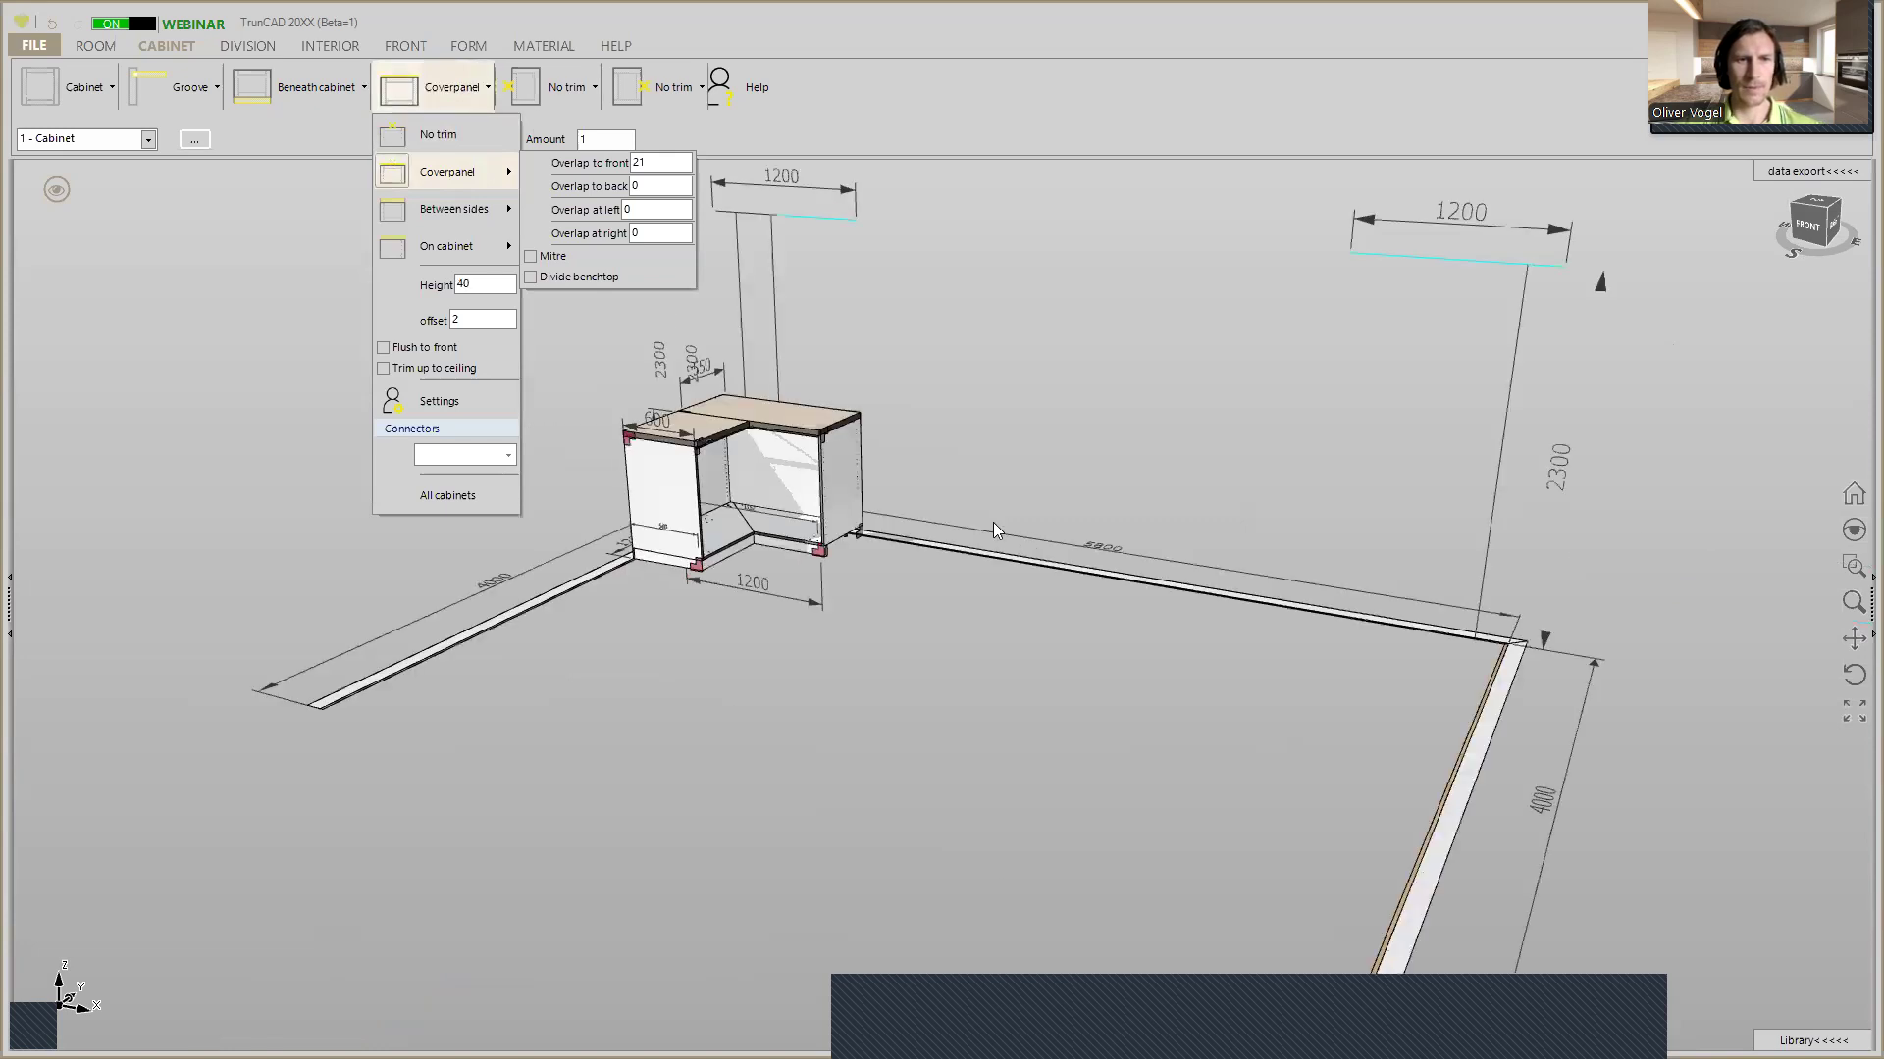
pyautogui.scroll(5, 714, 392)
pyautogui.moveTo(792, 393); pyautogui.dragTo(757, 430, button='middle')
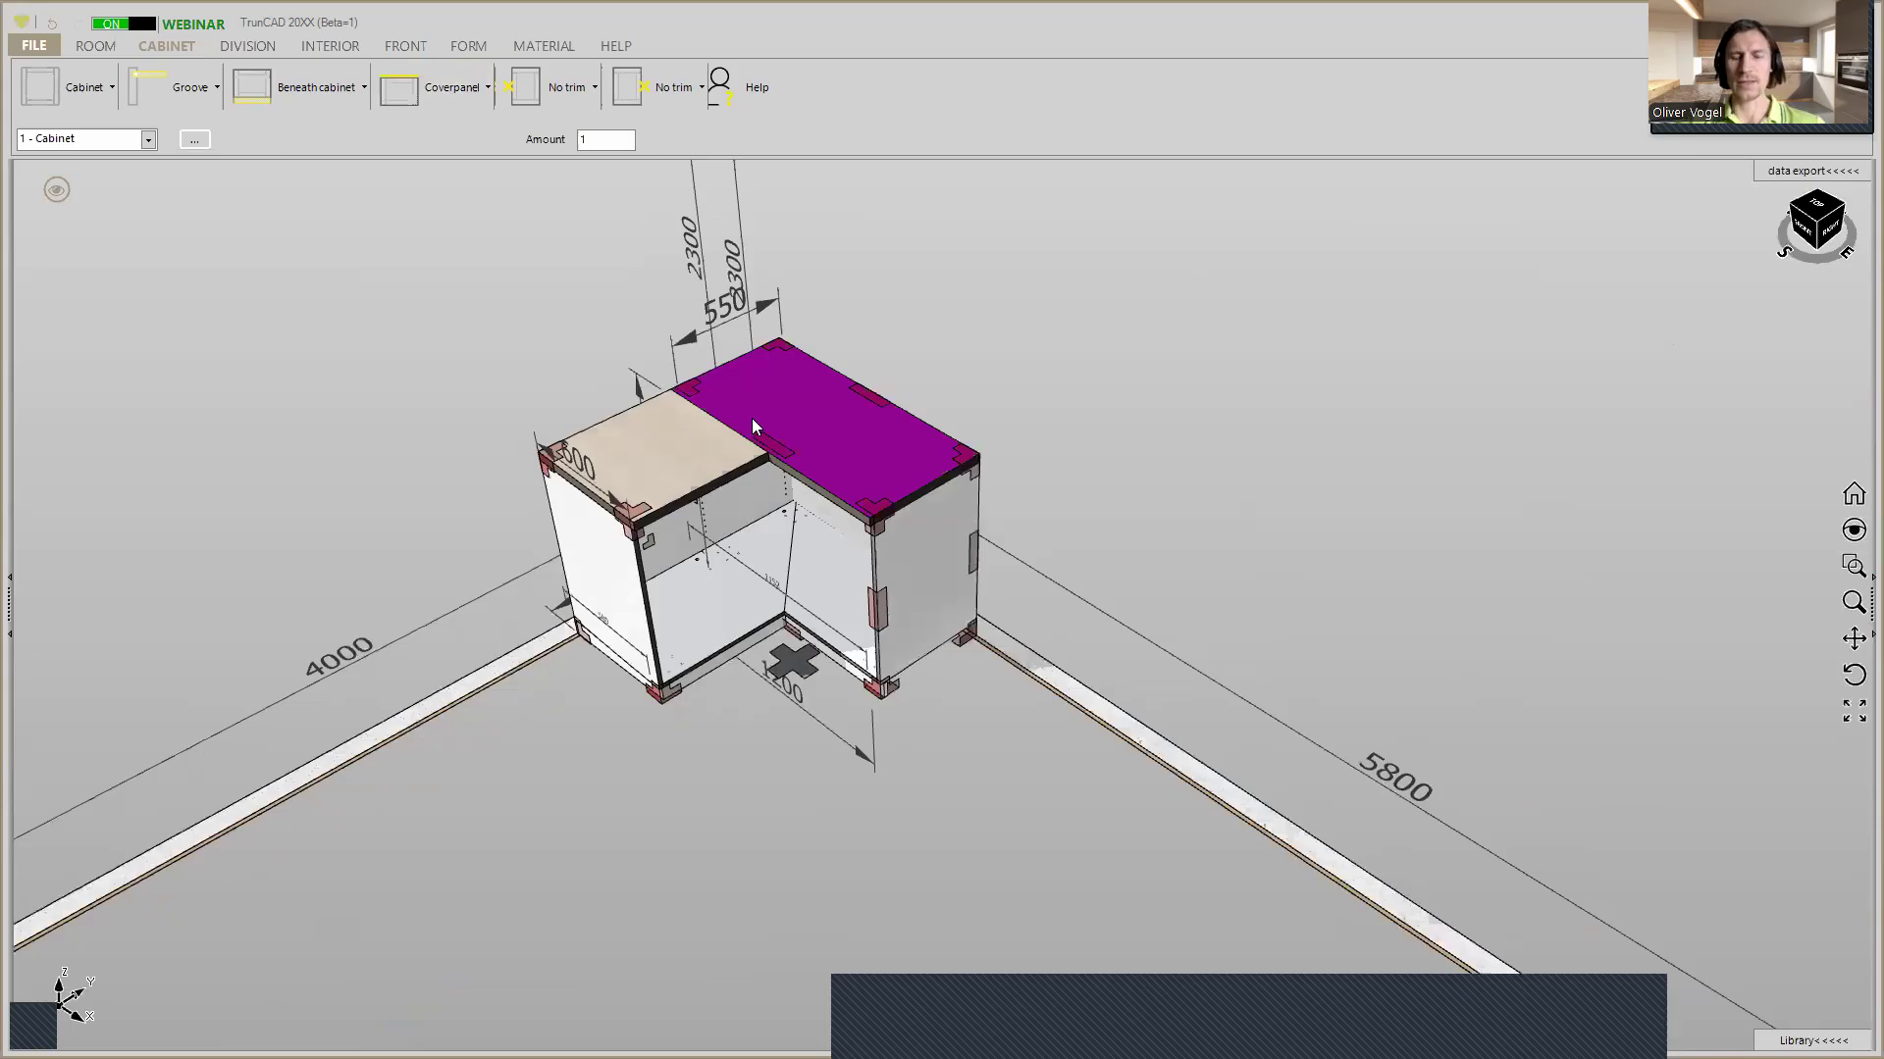
pyautogui.scroll(3, 708, 435)
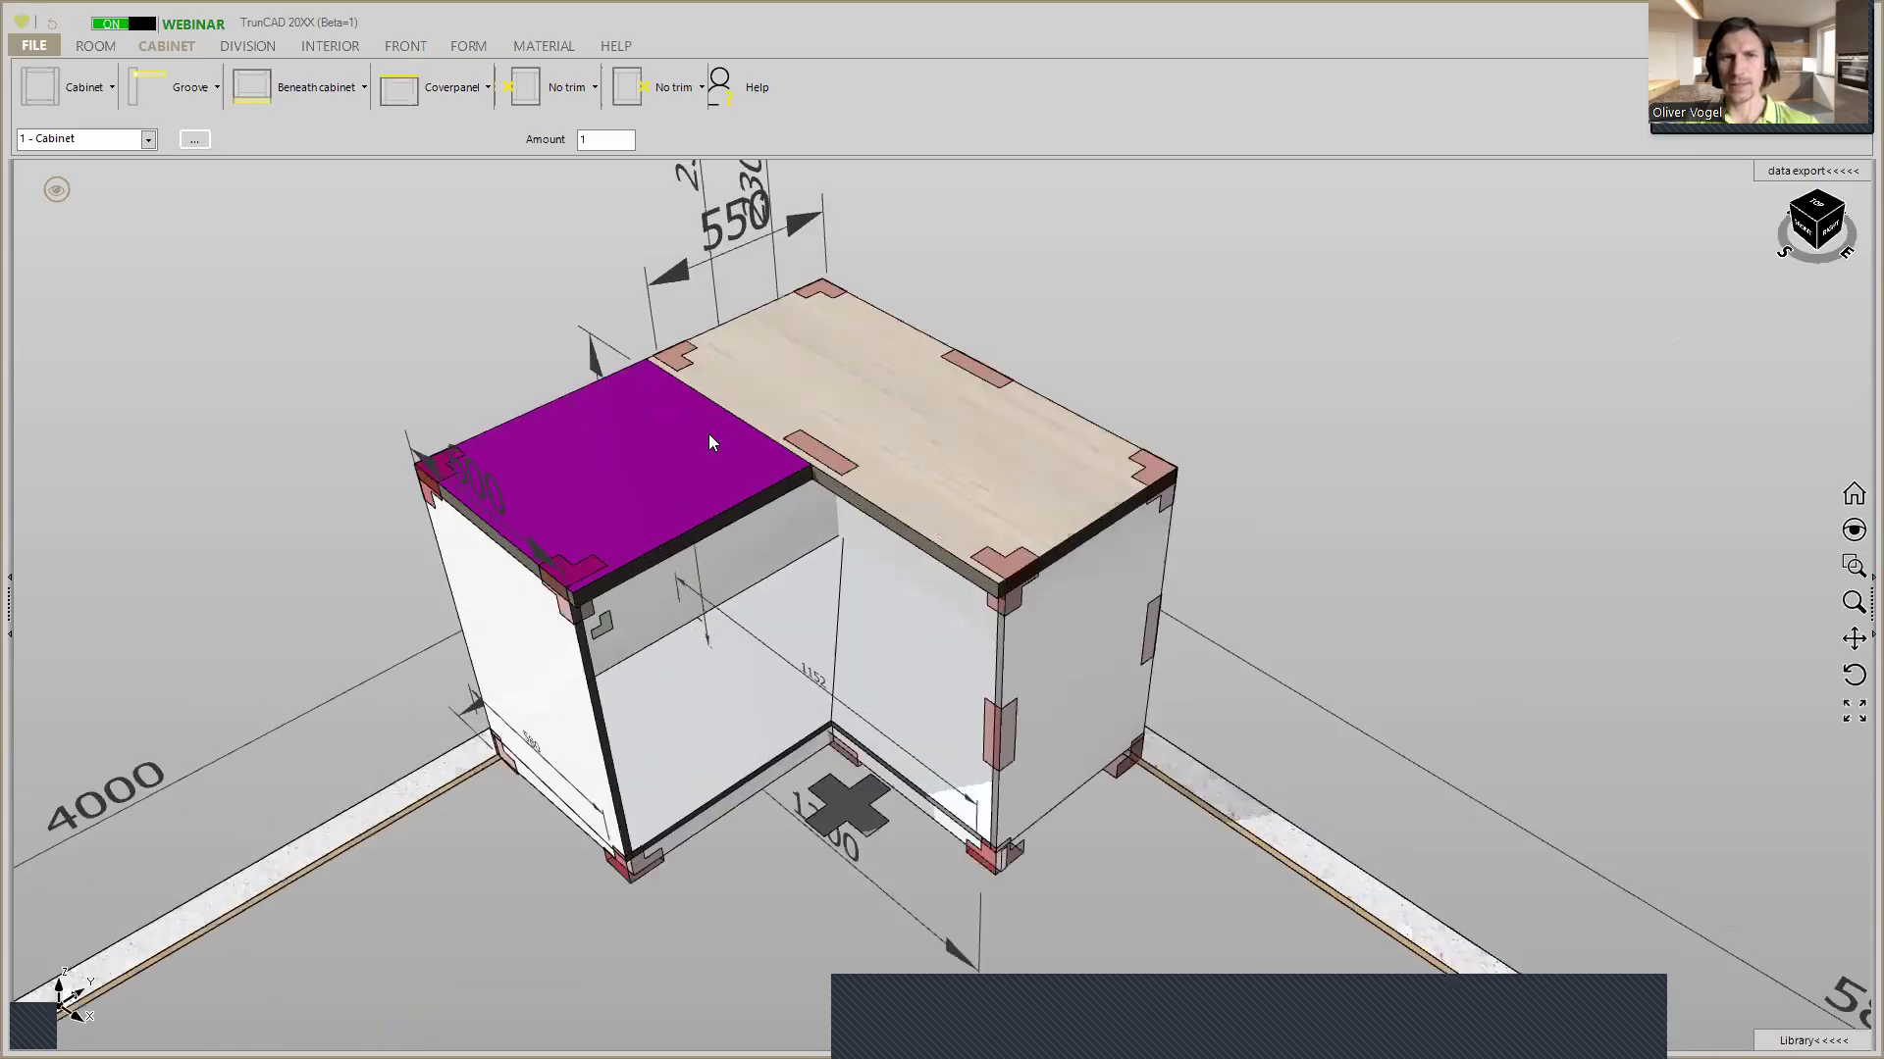
# Enable the Mitre option for the corner cabinet's coverpanel and check the diagonal joint
pyautogui.click(479, 88)
pyautogui.moveTo(486, 186)
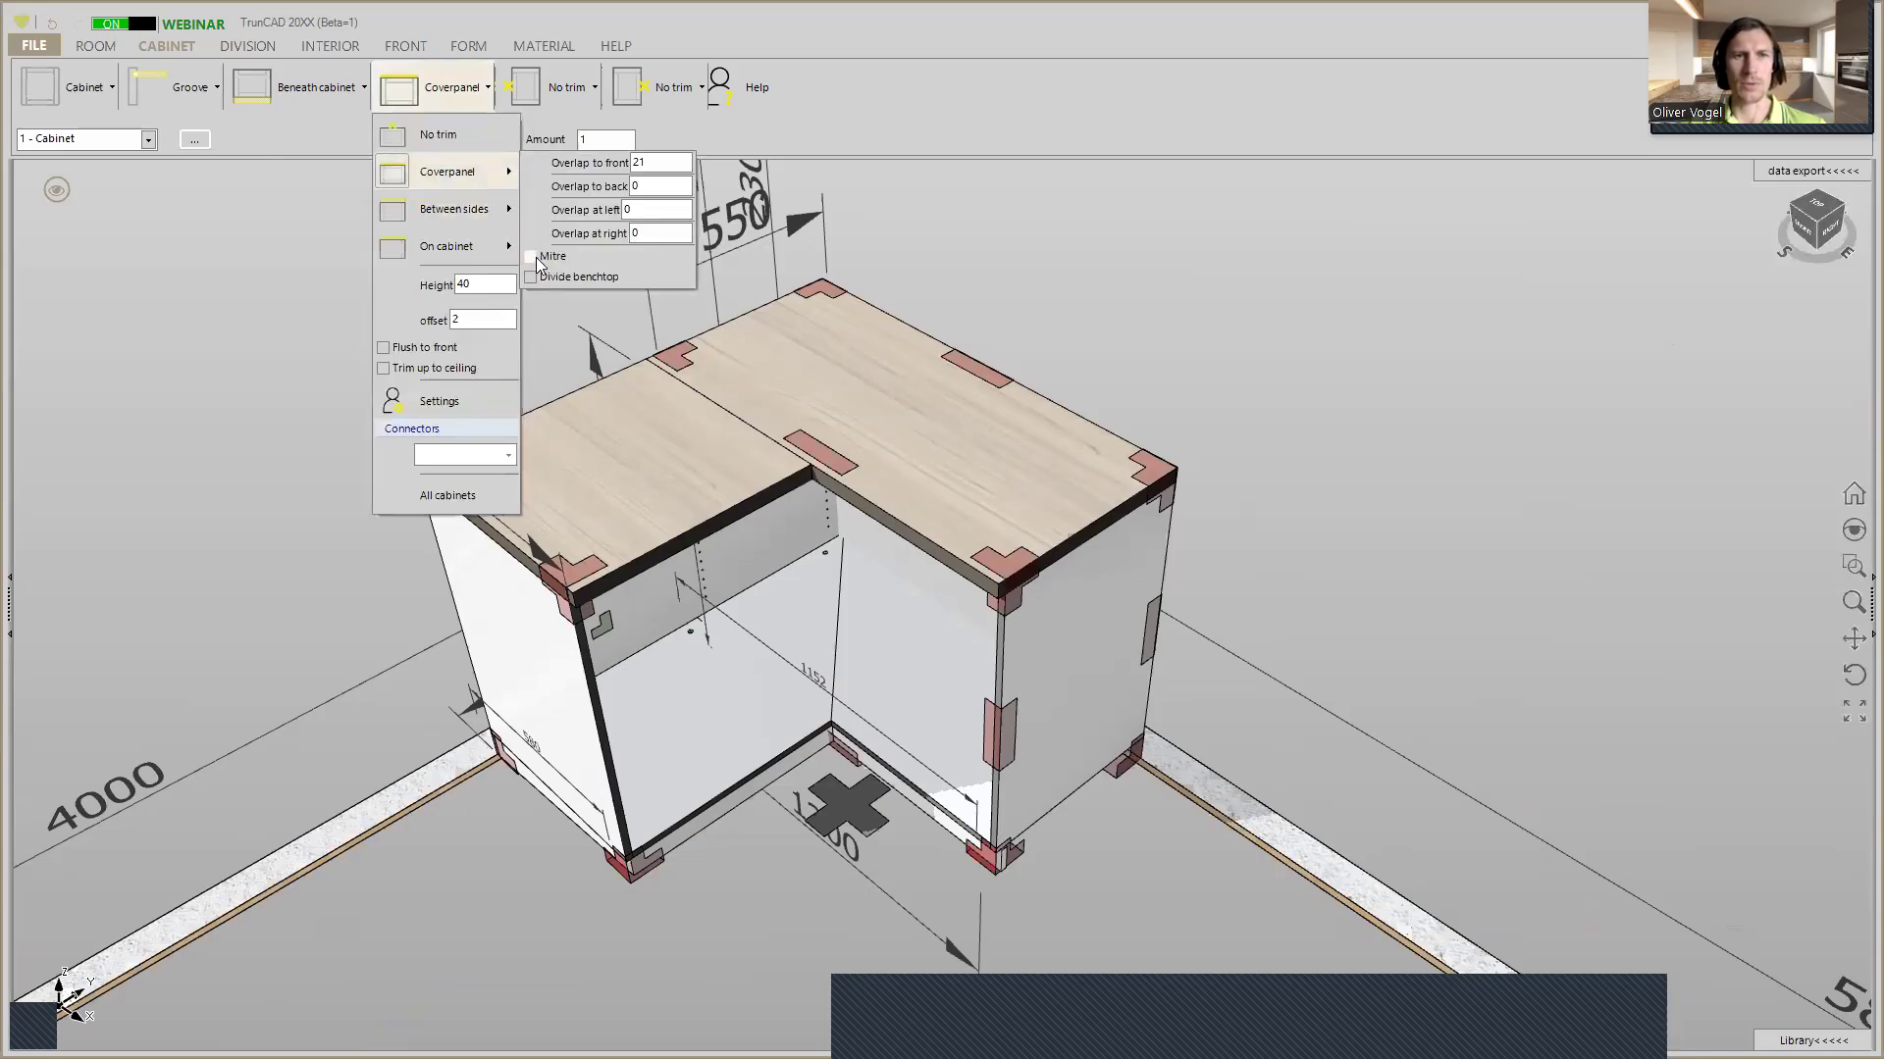
pyautogui.click(536, 257)
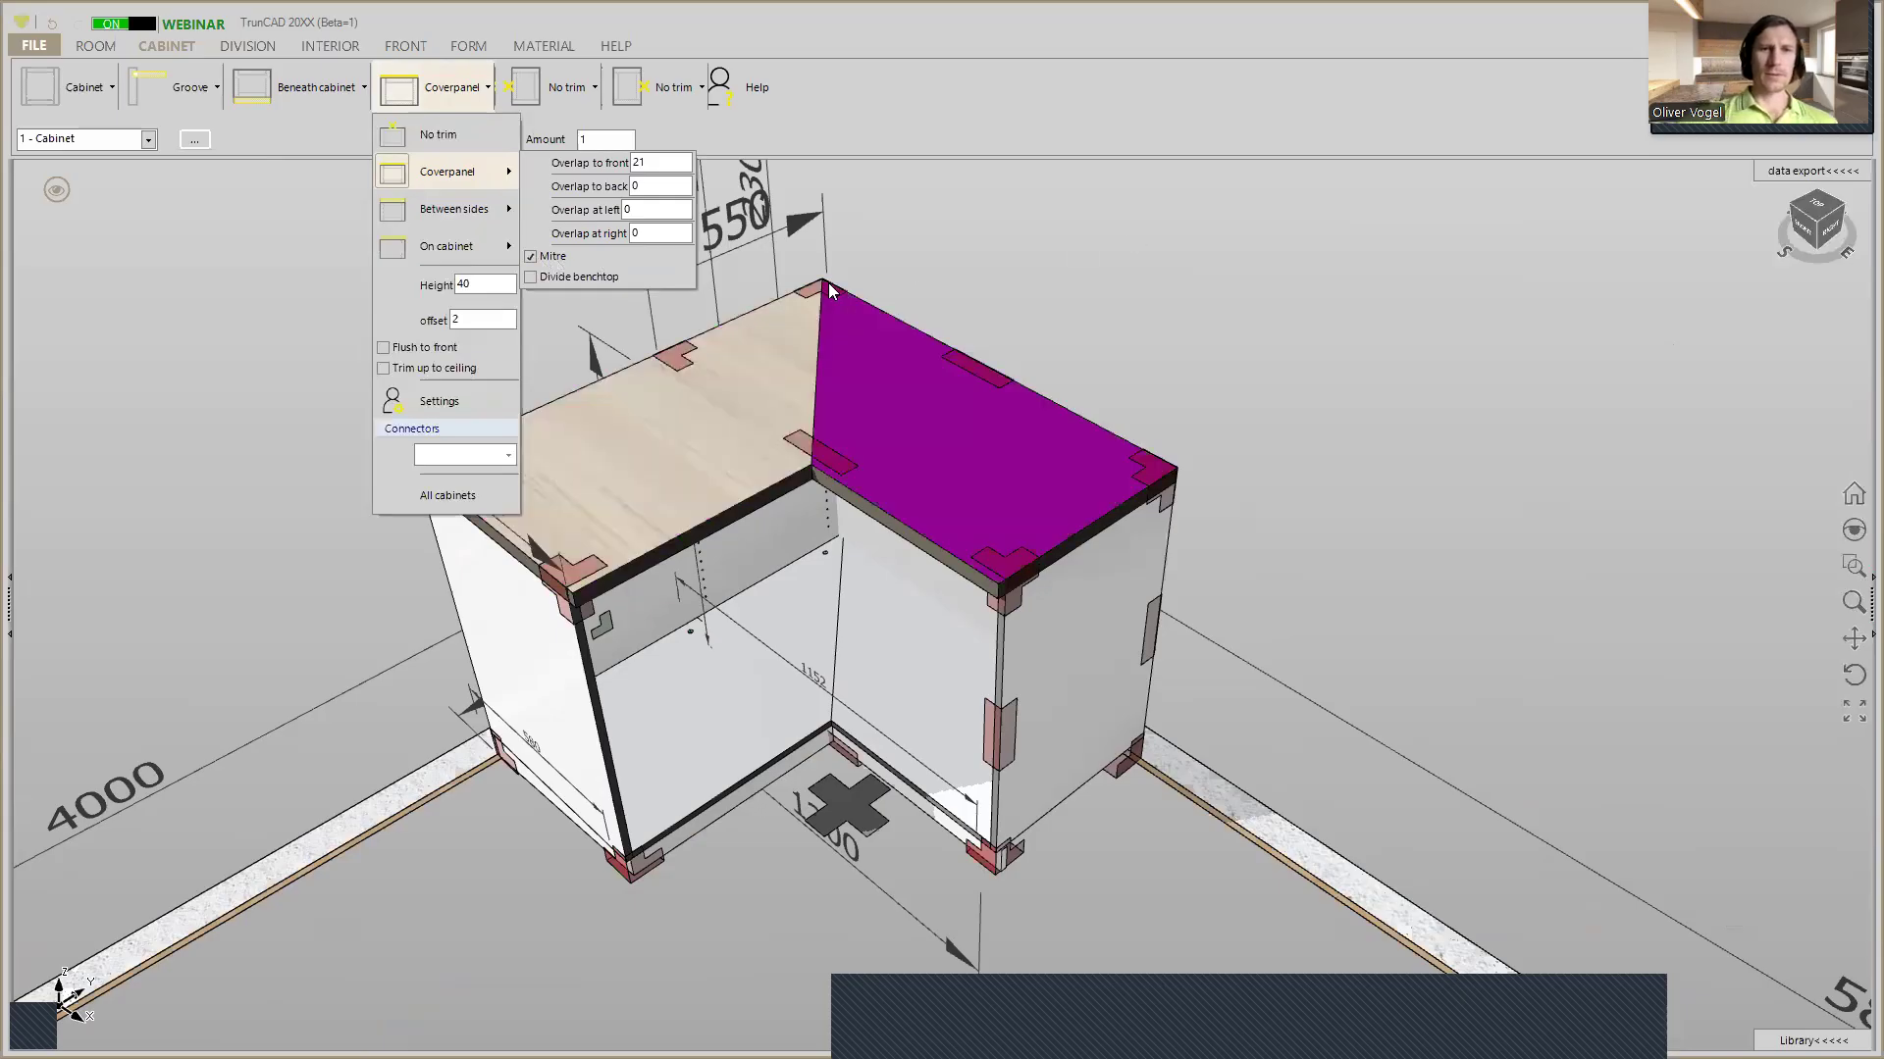
pyautogui.moveTo(857, 342)
pyautogui.mouseDown(button='middle')
pyautogui.moveTo(857, 257)
pyautogui.moveTo(862, 319)
pyautogui.moveTo(910, 354)
pyautogui.moveTo(1051, 331)
pyautogui.moveTo(876, 350)
pyautogui.mouseUp(button='middle')
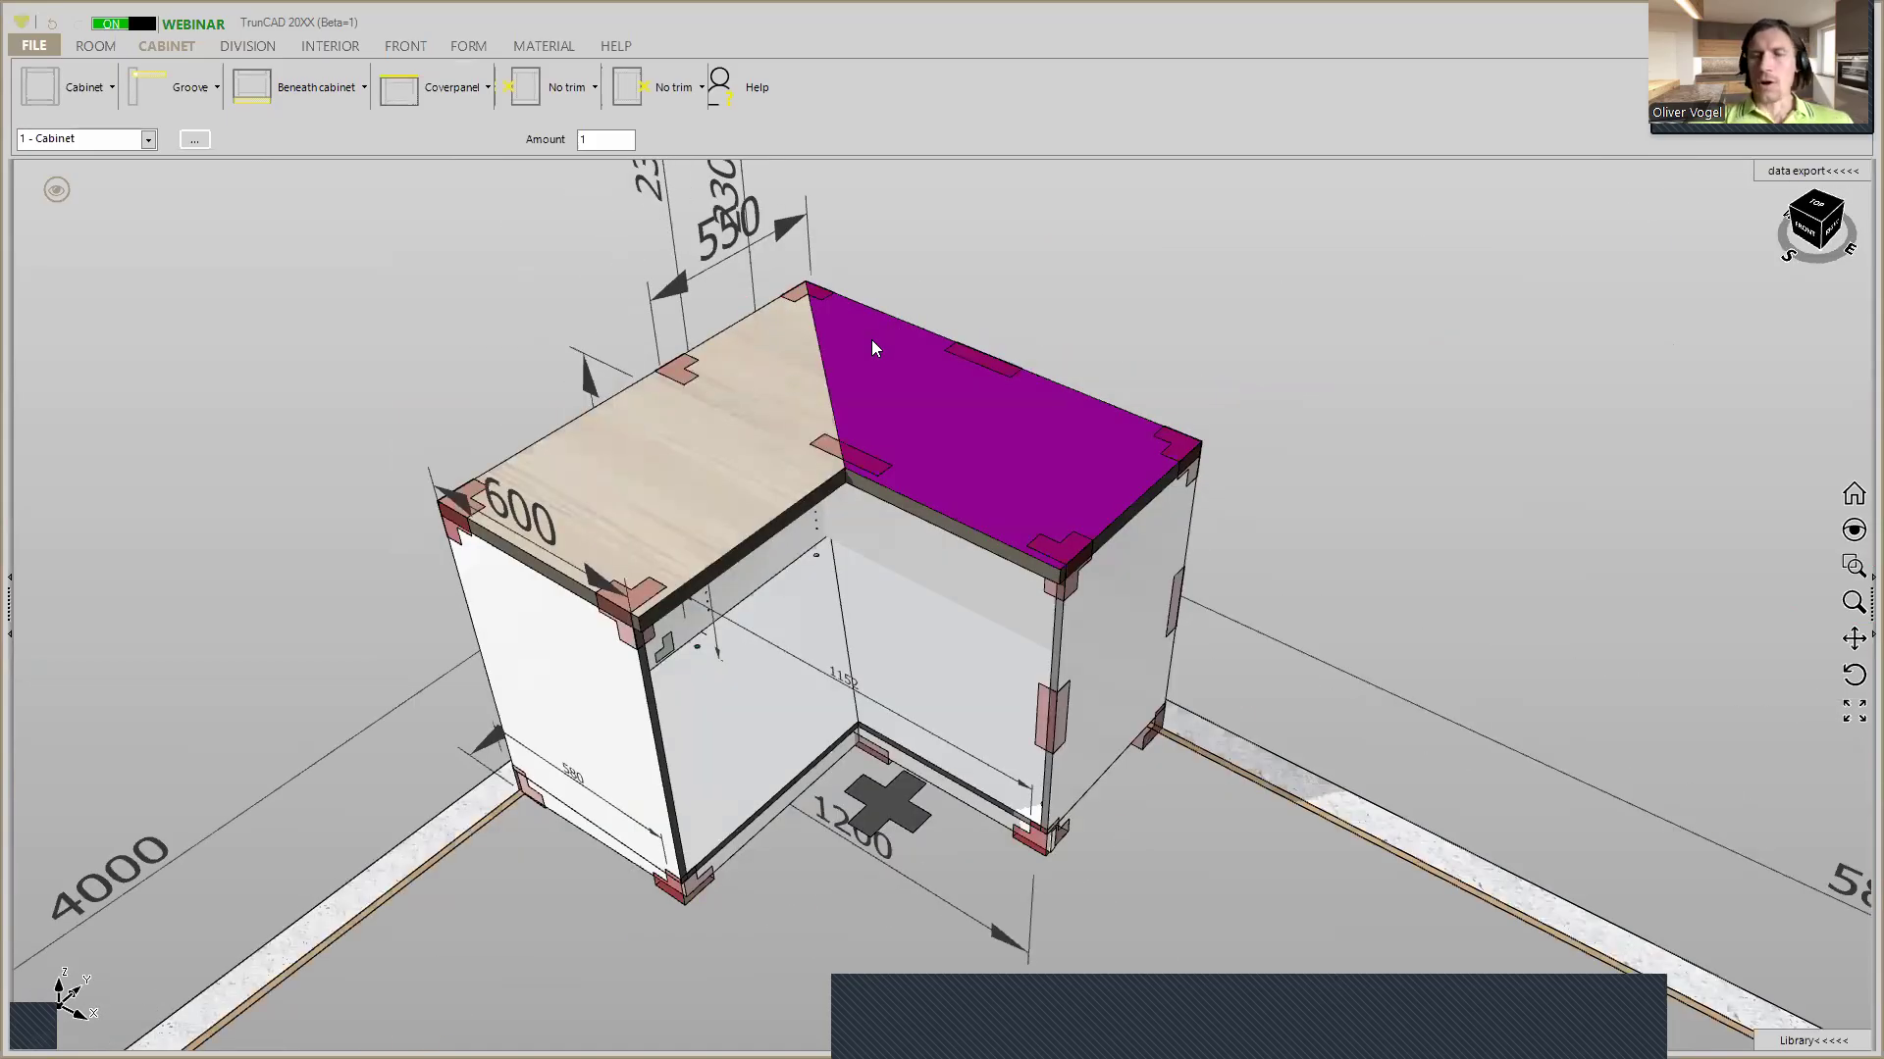